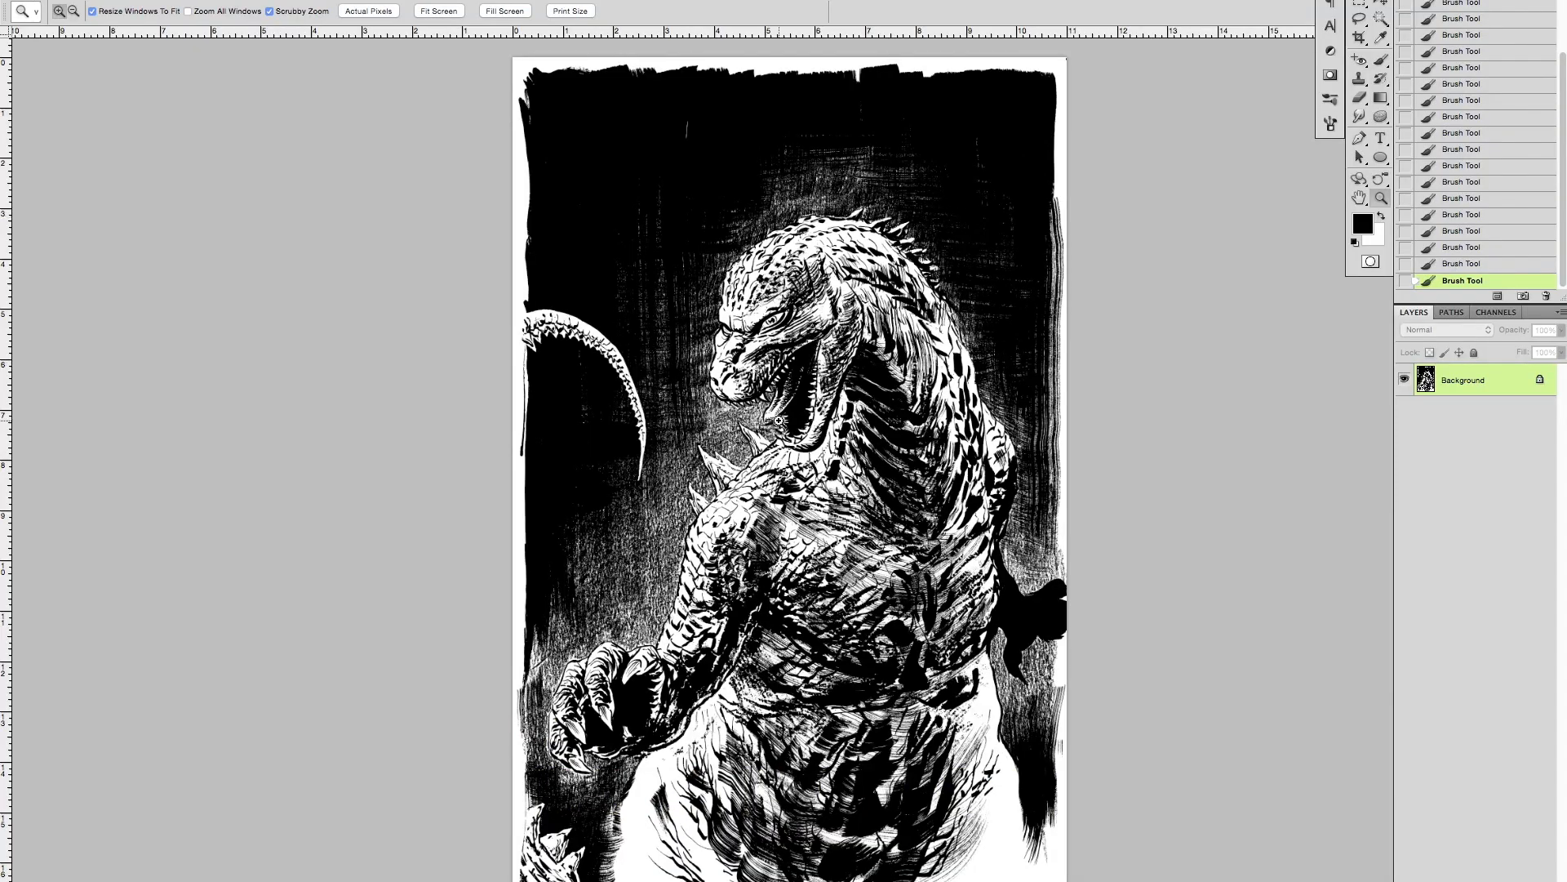
Step: Examine the inked textures and hard pixel edges on Godzilla's head, neck and belly up close
{"action": "left_click_drag", "start_coordinate": [800, 438], "coordinate": [881, 442]}
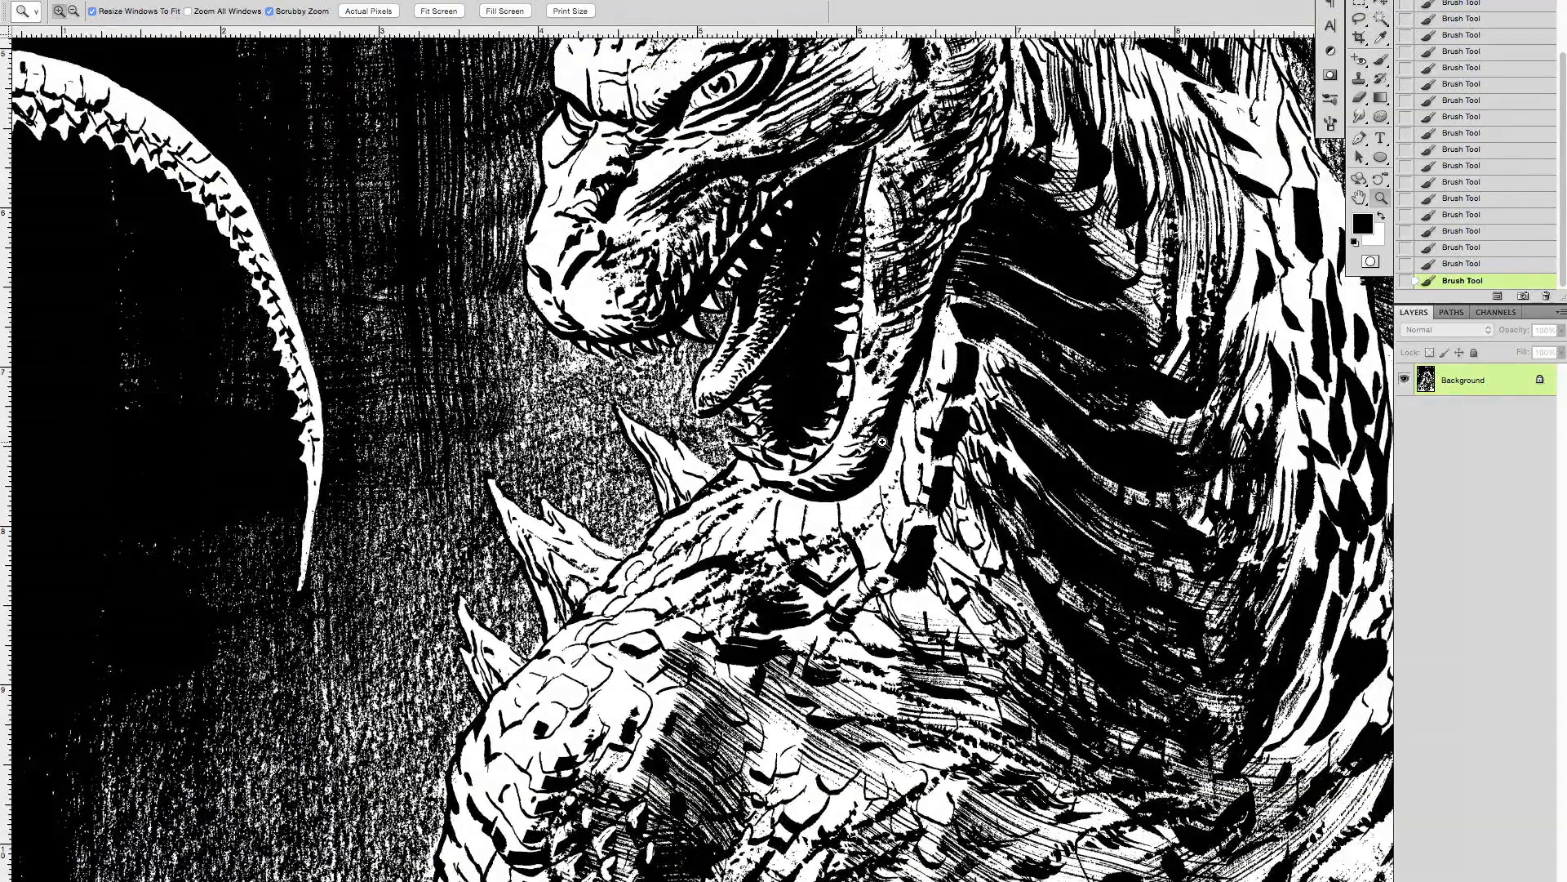
{"action": "left_click", "coordinate": [882, 441], "text": "alt"}
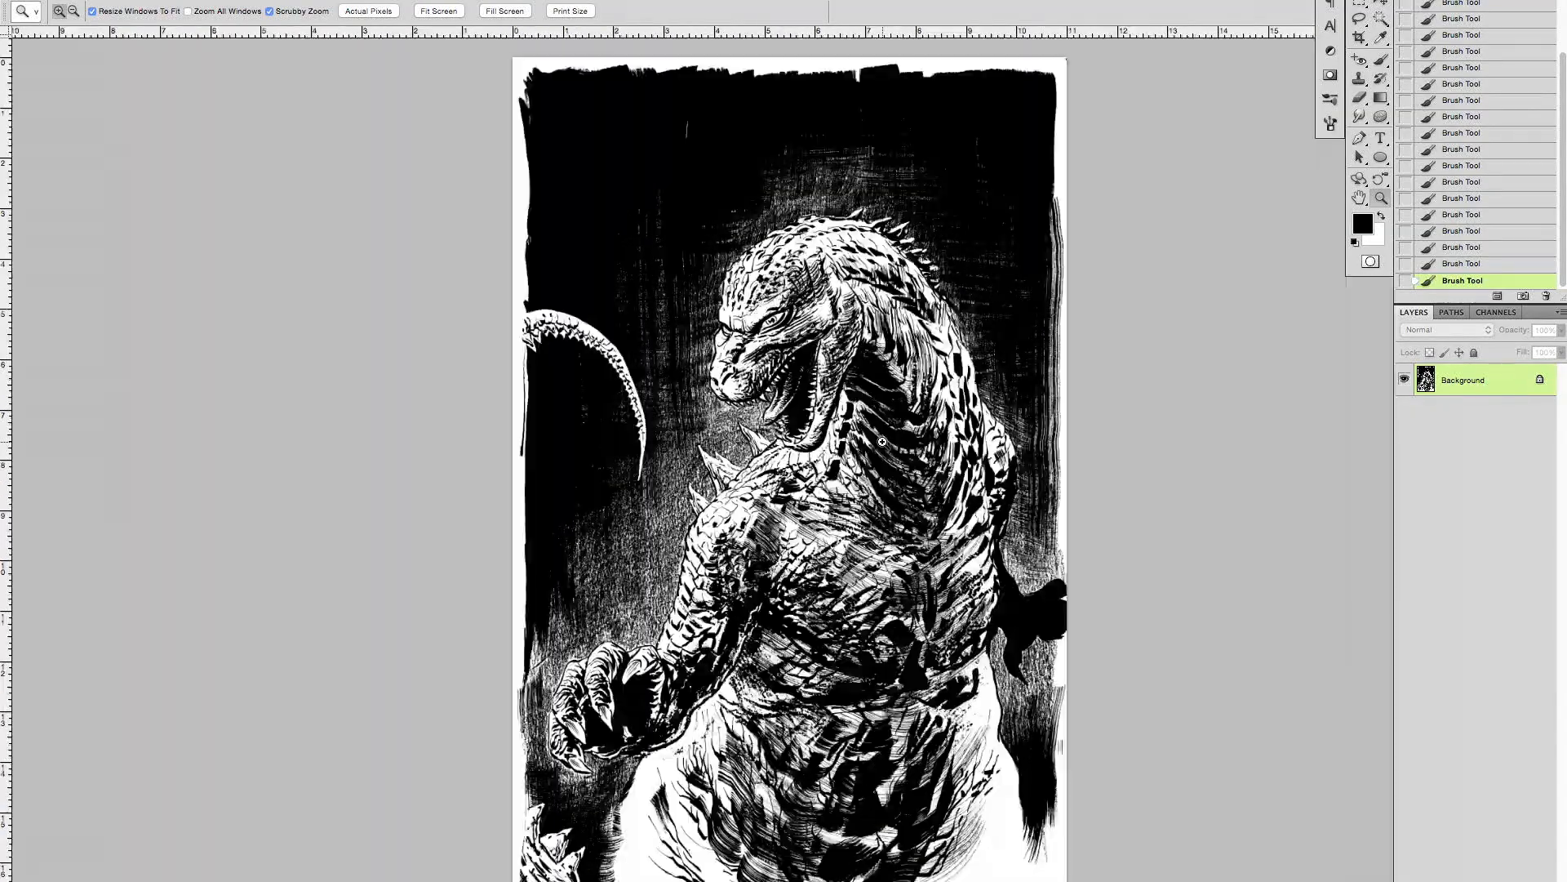
{"action": "left_click_drag", "start_coordinate": [849, 554], "coordinate": [920, 574]}
{"action": "left_click", "coordinate": [947, 690], "text": "alt"}
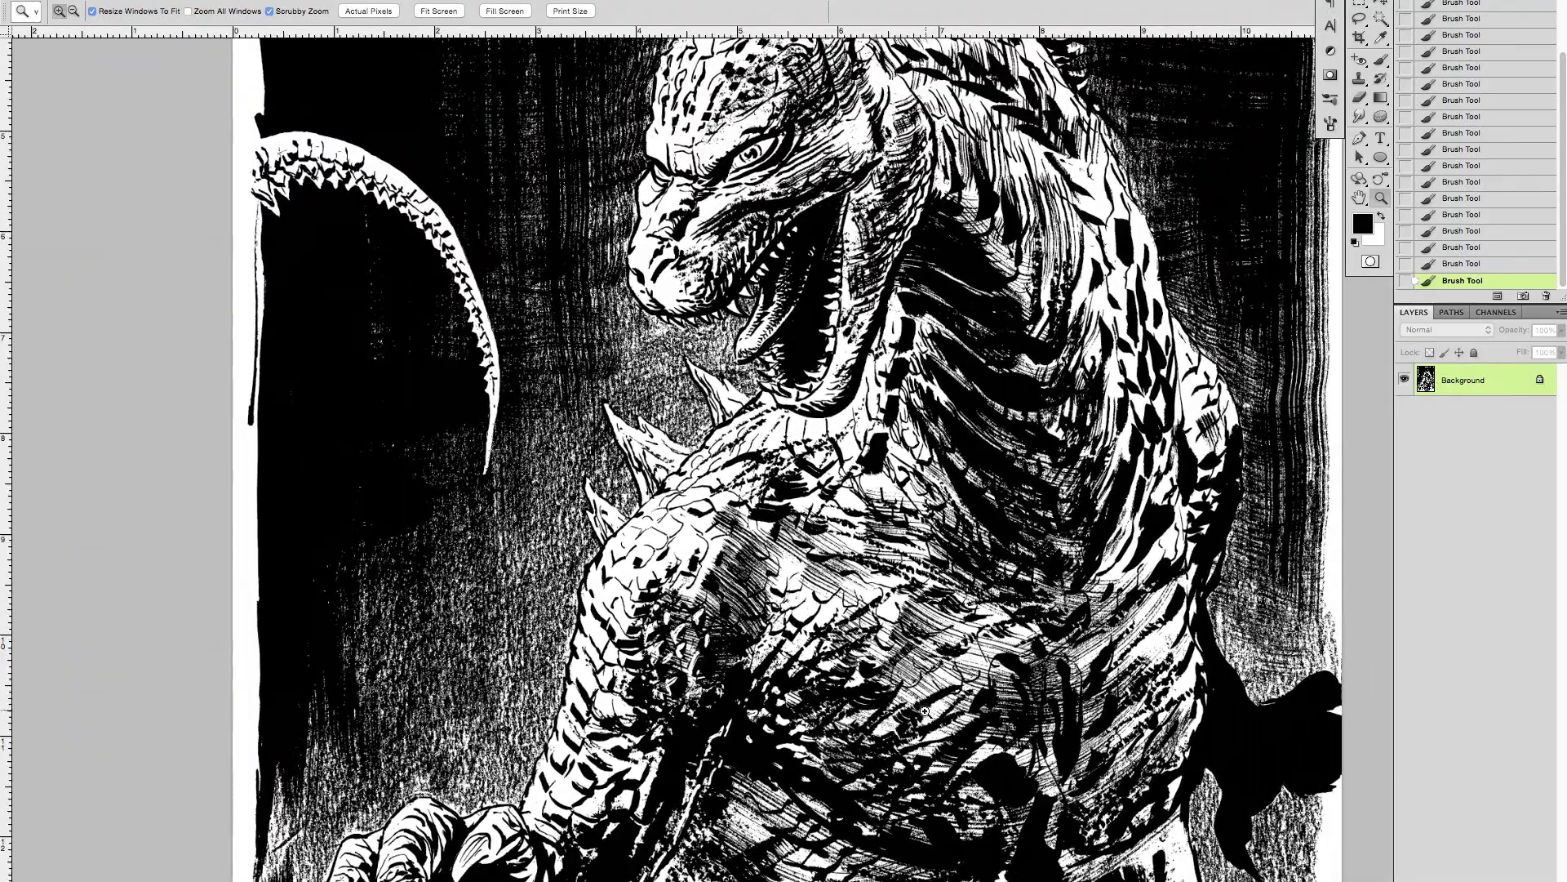
{"action": "left_click", "coordinate": [932, 721], "text": "alt"}
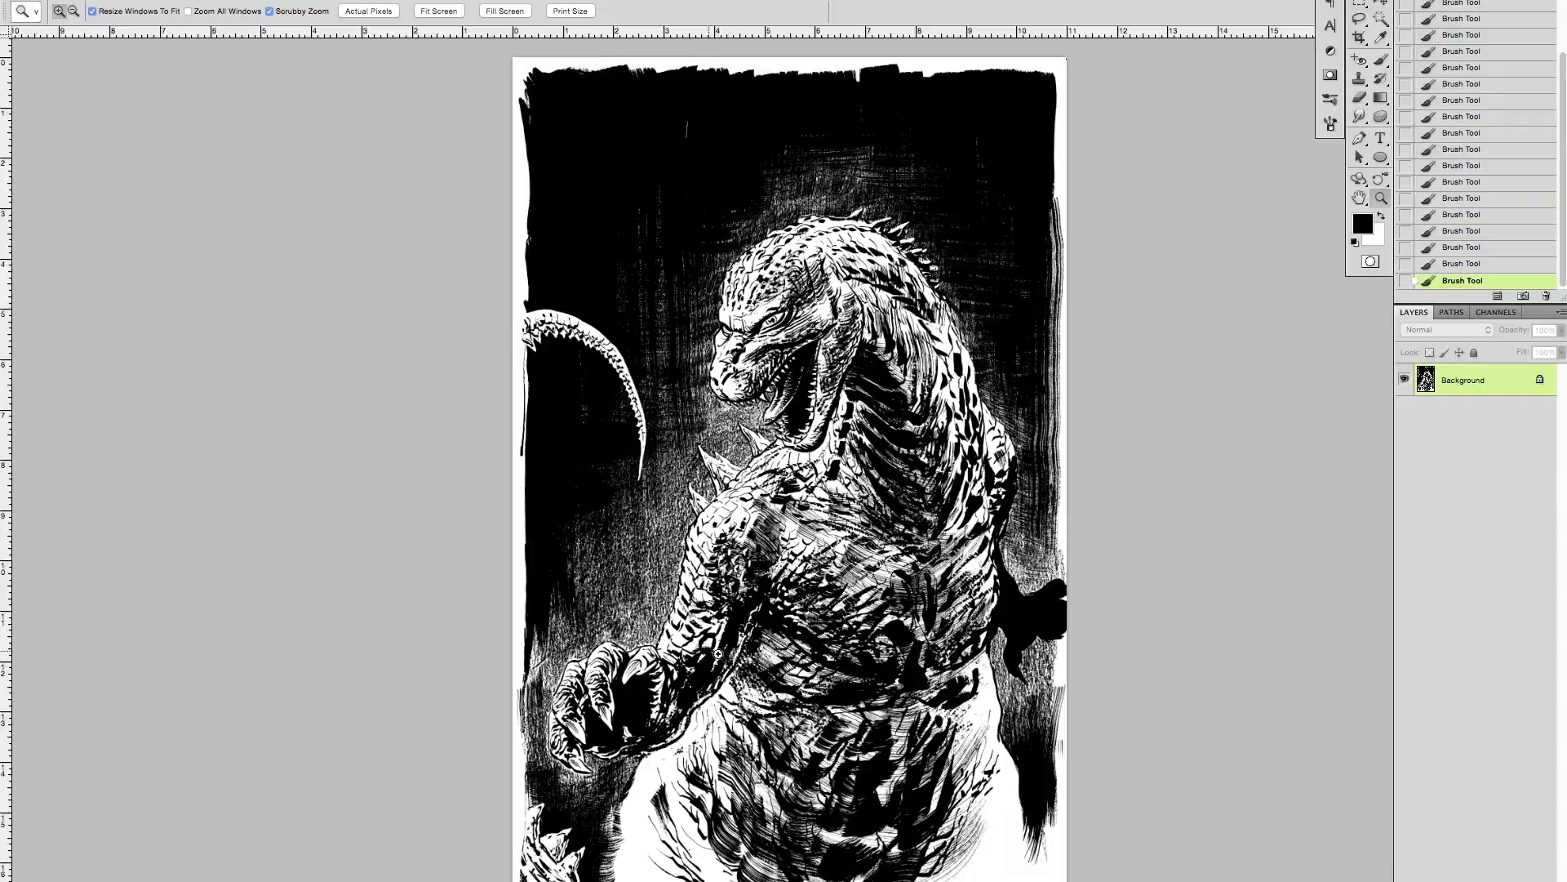
{"action": "left_click_drag", "start_coordinate": [717, 656], "coordinate": [916, 691]}
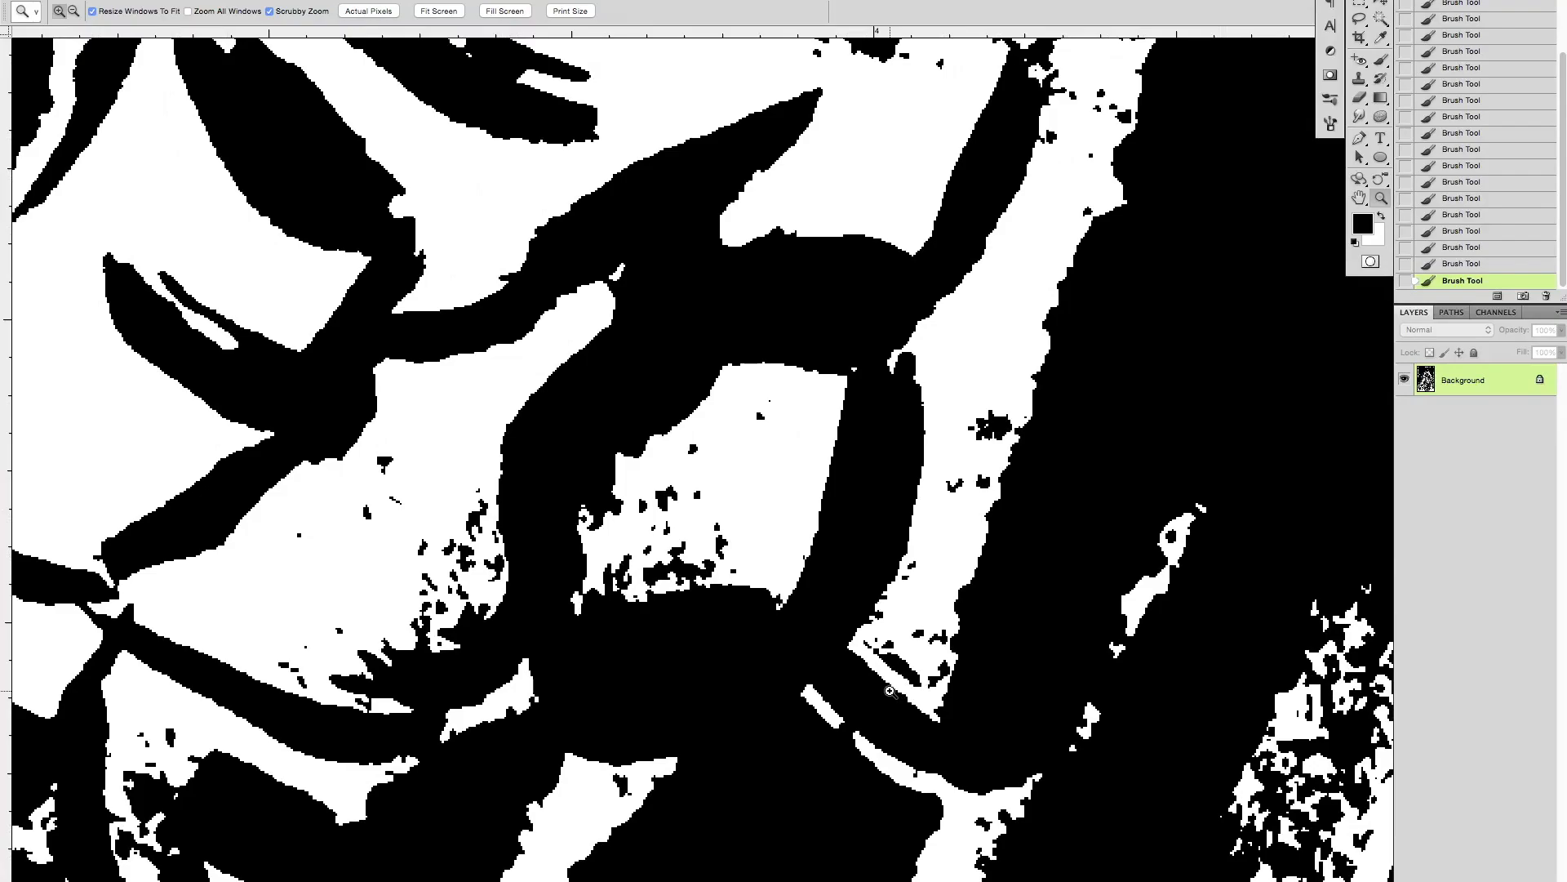
{"action": "key", "text": "super+0"}
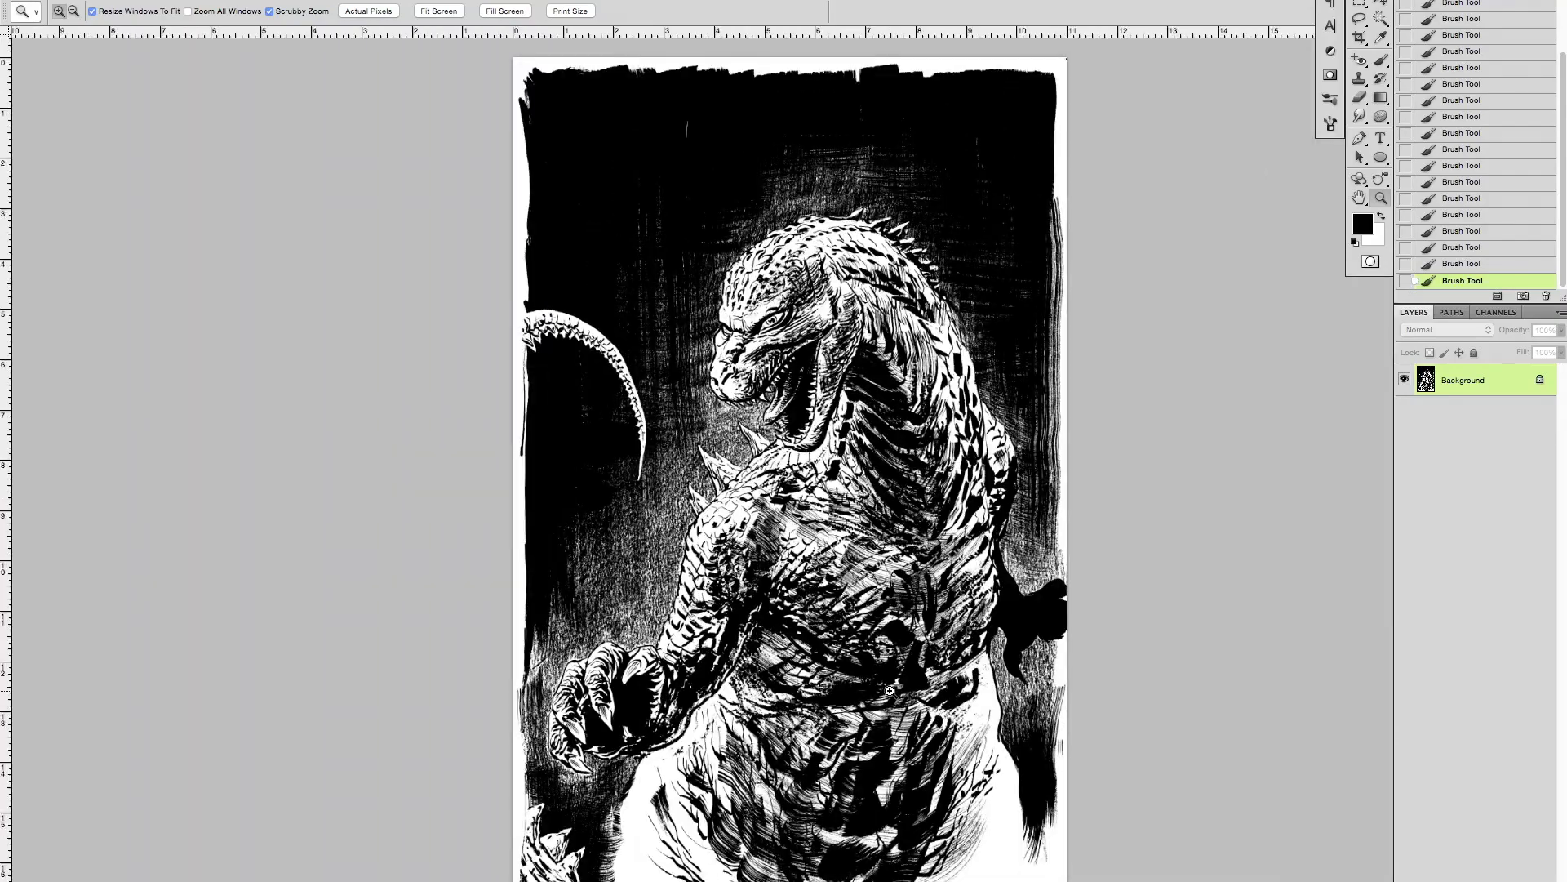
{"action": "left_click_drag", "start_coordinate": [767, 760], "coordinate": [816, 763]}
{"action": "left_click_drag", "start_coordinate": [953, 638], "coordinate": [886, 715]}
{"action": "left_click_drag", "start_coordinate": [1036, 390], "coordinate": [887, 750]}
{"action": "left_click_drag", "start_coordinate": [805, 470], "coordinate": [959, 608]}
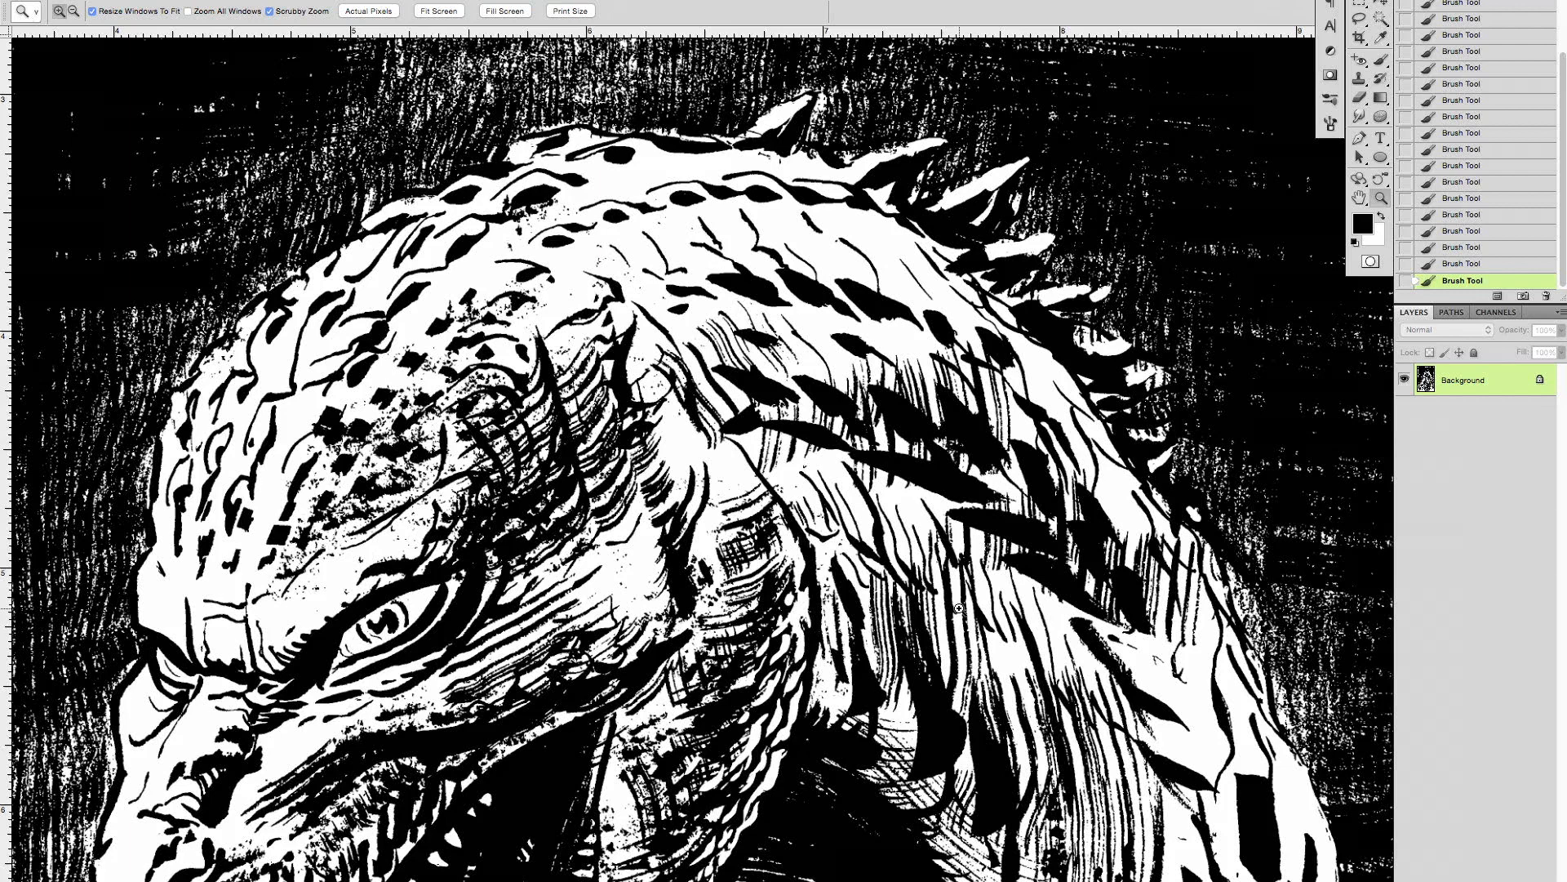
{"action": "left_click", "coordinate": [628, 498]}
{"action": "left_click", "coordinate": [715, 519]}
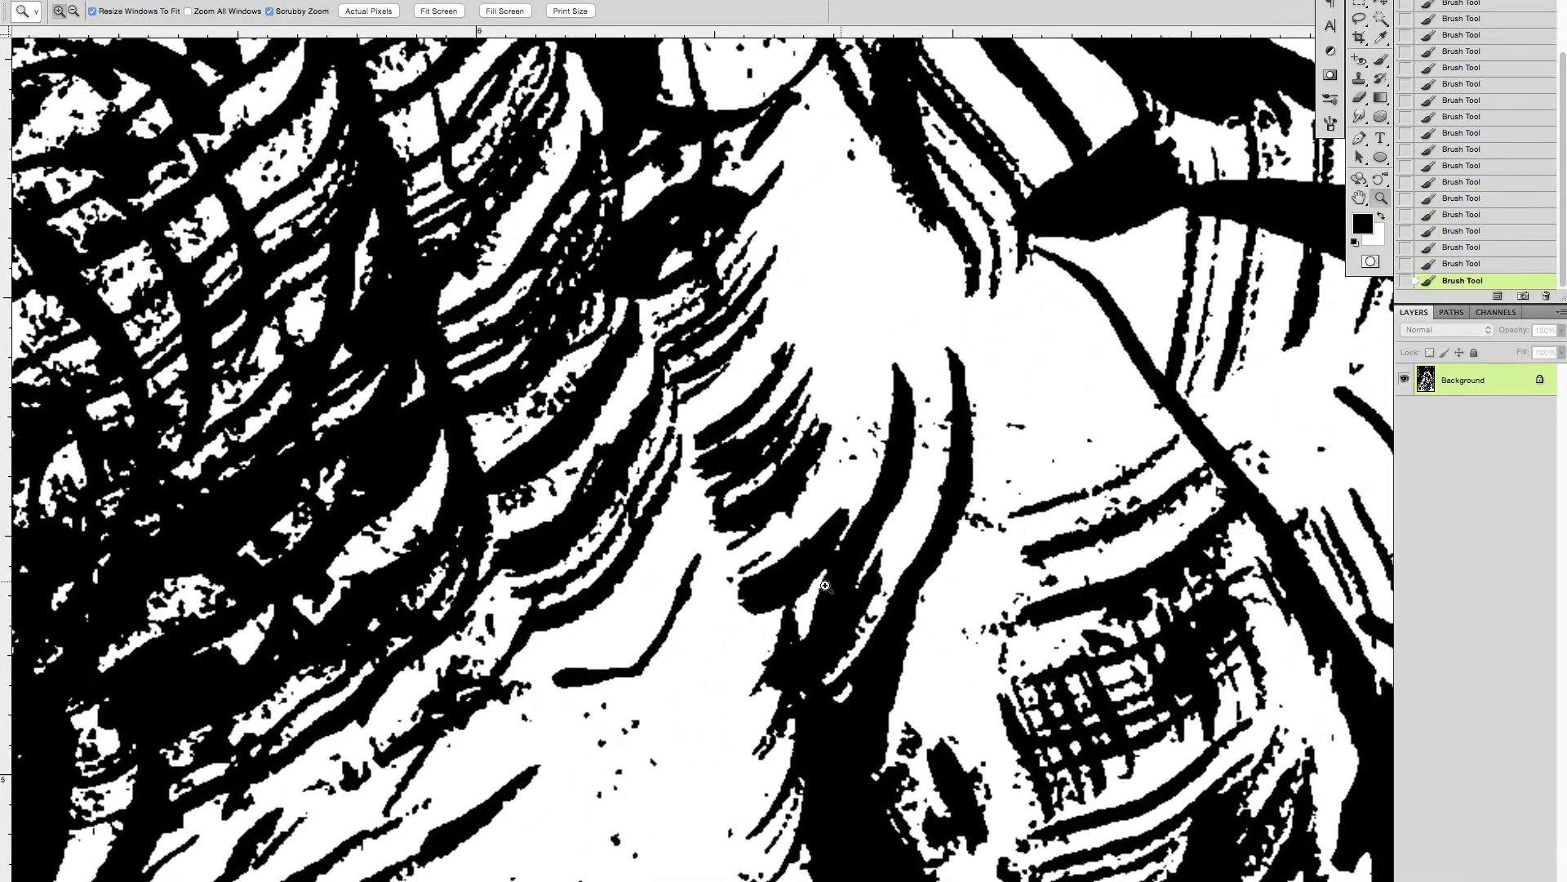
{"action": "left_click", "coordinate": [826, 586]}
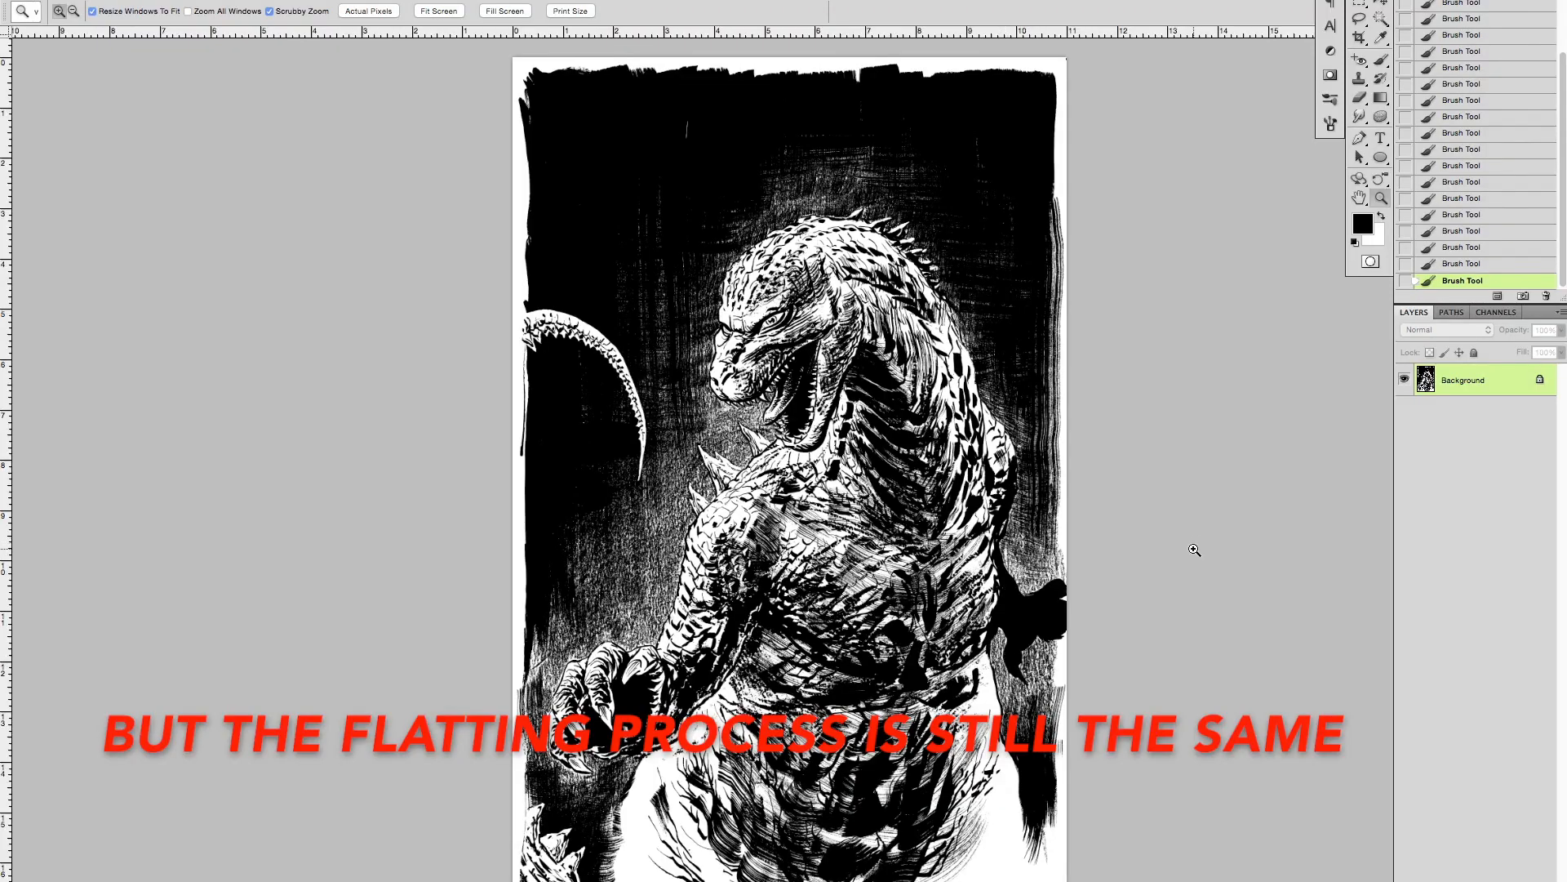
Step: Examine the textured linework across Godzilla's torso, arm, tail and background, and return to the full-page view
{"action": "mouse_move", "coordinate": [833, 653]}
{"action": "left_mouse_down"}
{"action": "mouse_move", "coordinate": [906, 682]}
{"action": "mouse_move", "coordinate": [913, 582]}
{"action": "left_mouse_up"}
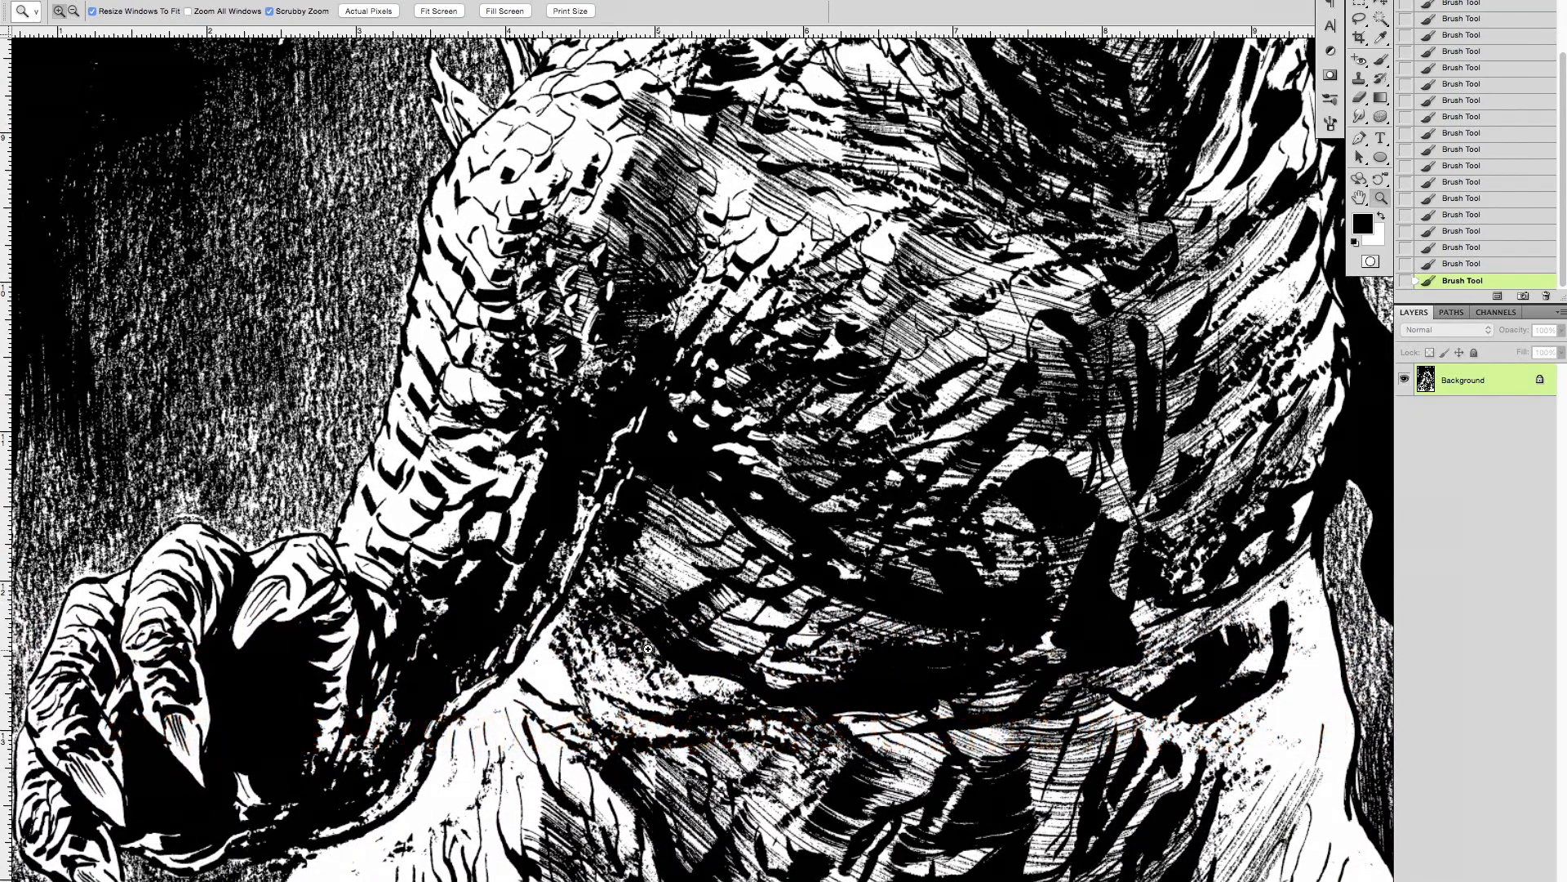
{"action": "left_click_drag", "start_coordinate": [949, 605], "coordinate": [836, 744]}
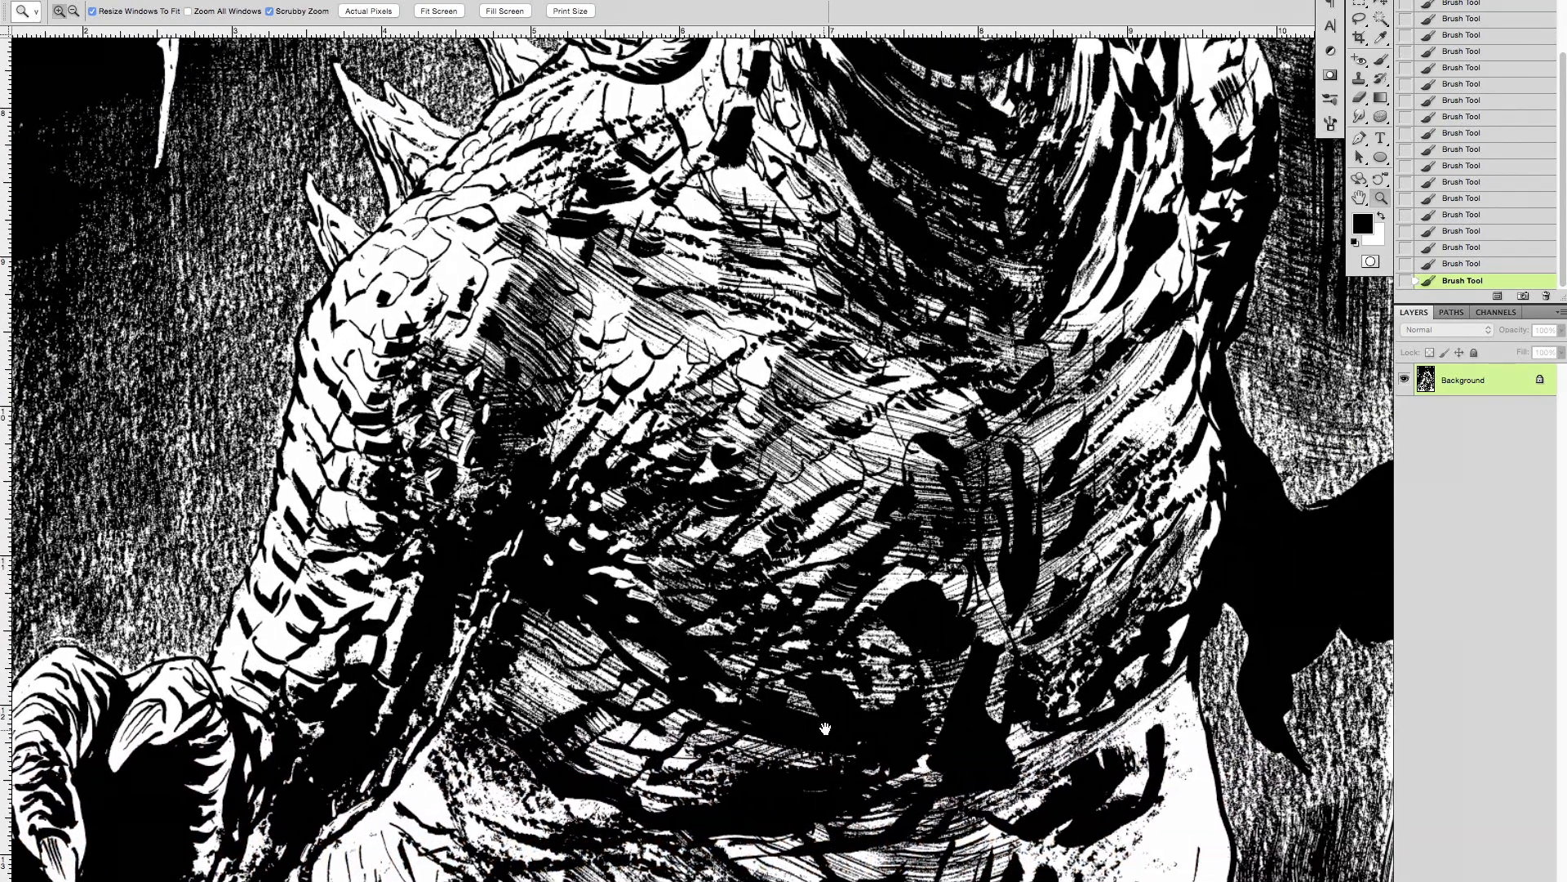
{"action": "left_click_drag", "start_coordinate": [922, 605], "coordinate": [807, 747]}
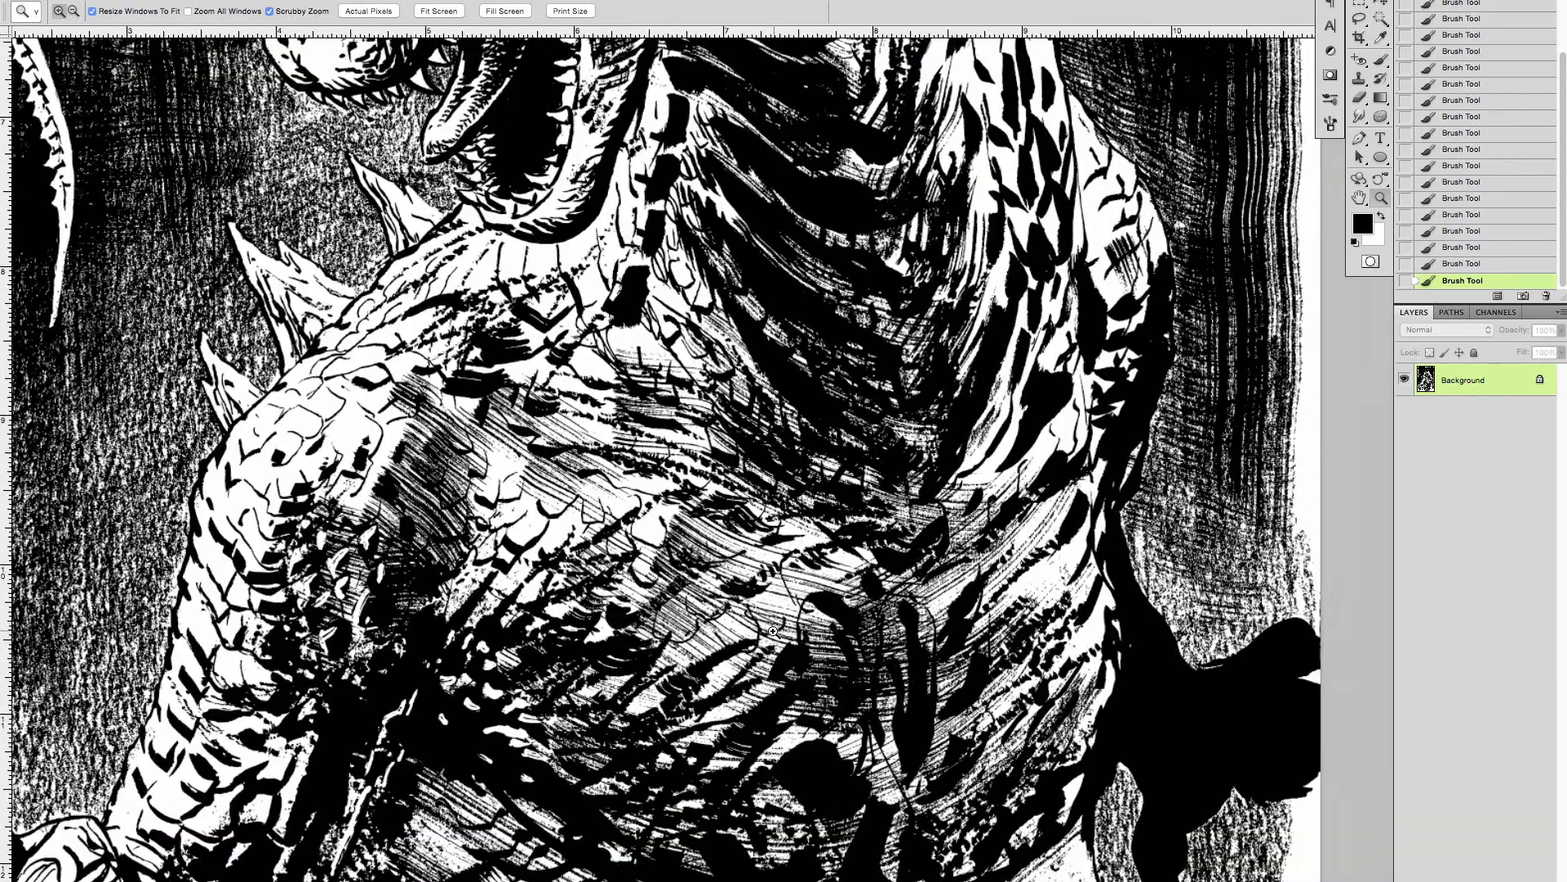
{"action": "left_click_drag", "start_coordinate": [913, 531], "coordinate": [897, 741]}
{"action": "left_click_drag", "start_coordinate": [841, 315], "coordinate": [1017, 720]}
{"action": "left_click_drag", "start_coordinate": [784, 702], "coordinate": [1007, 470]}
{"action": "left_click_drag", "start_coordinate": [729, 644], "coordinate": [888, 574]}
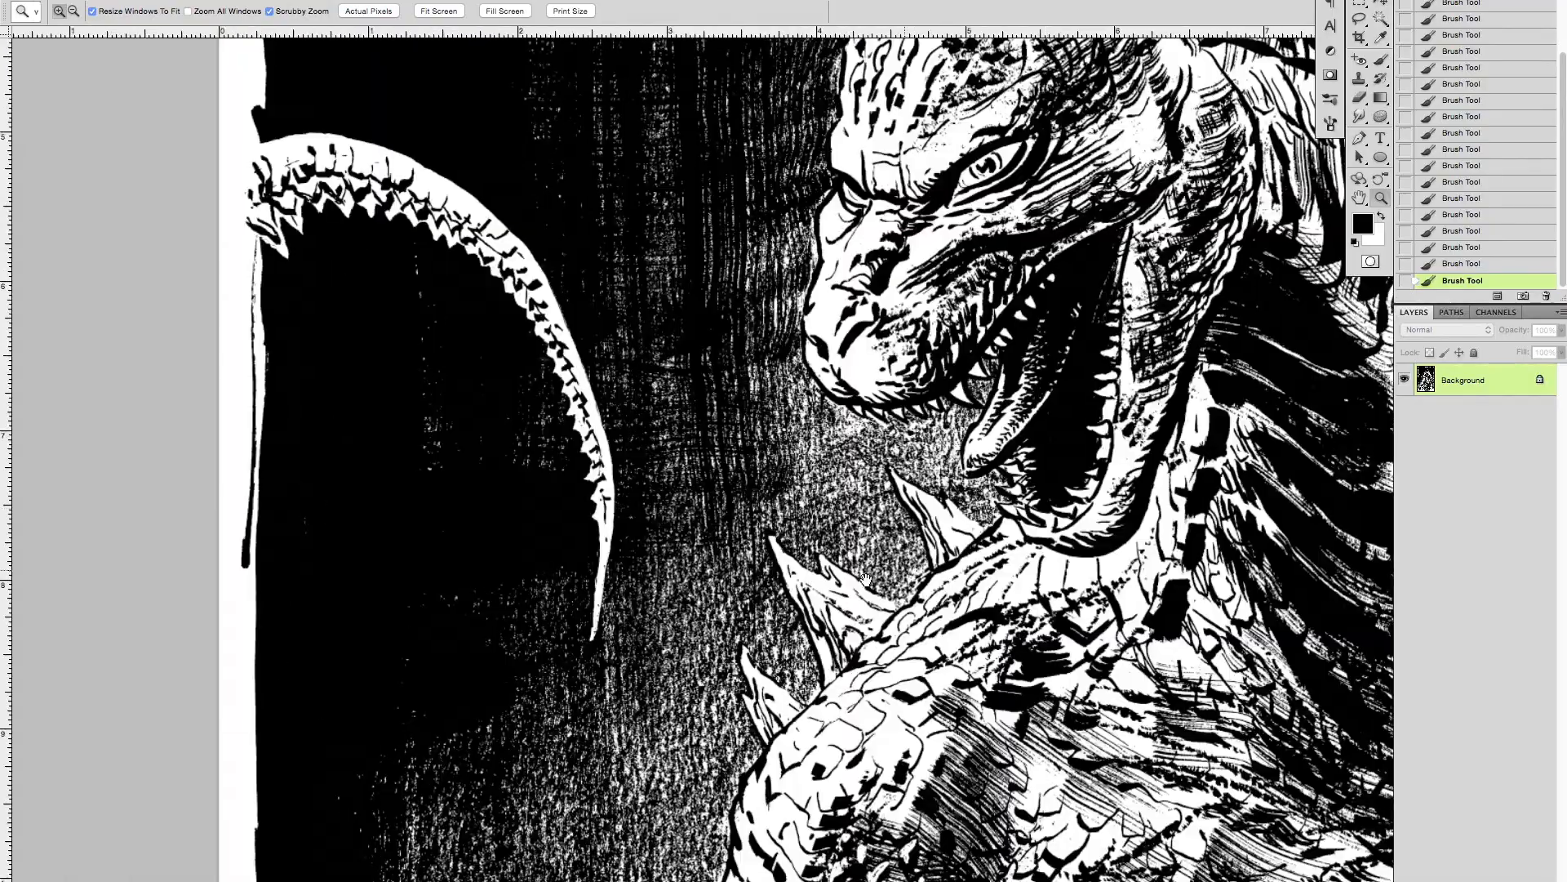
{"action": "left_click_drag", "start_coordinate": [691, 679], "coordinate": [850, 450]}
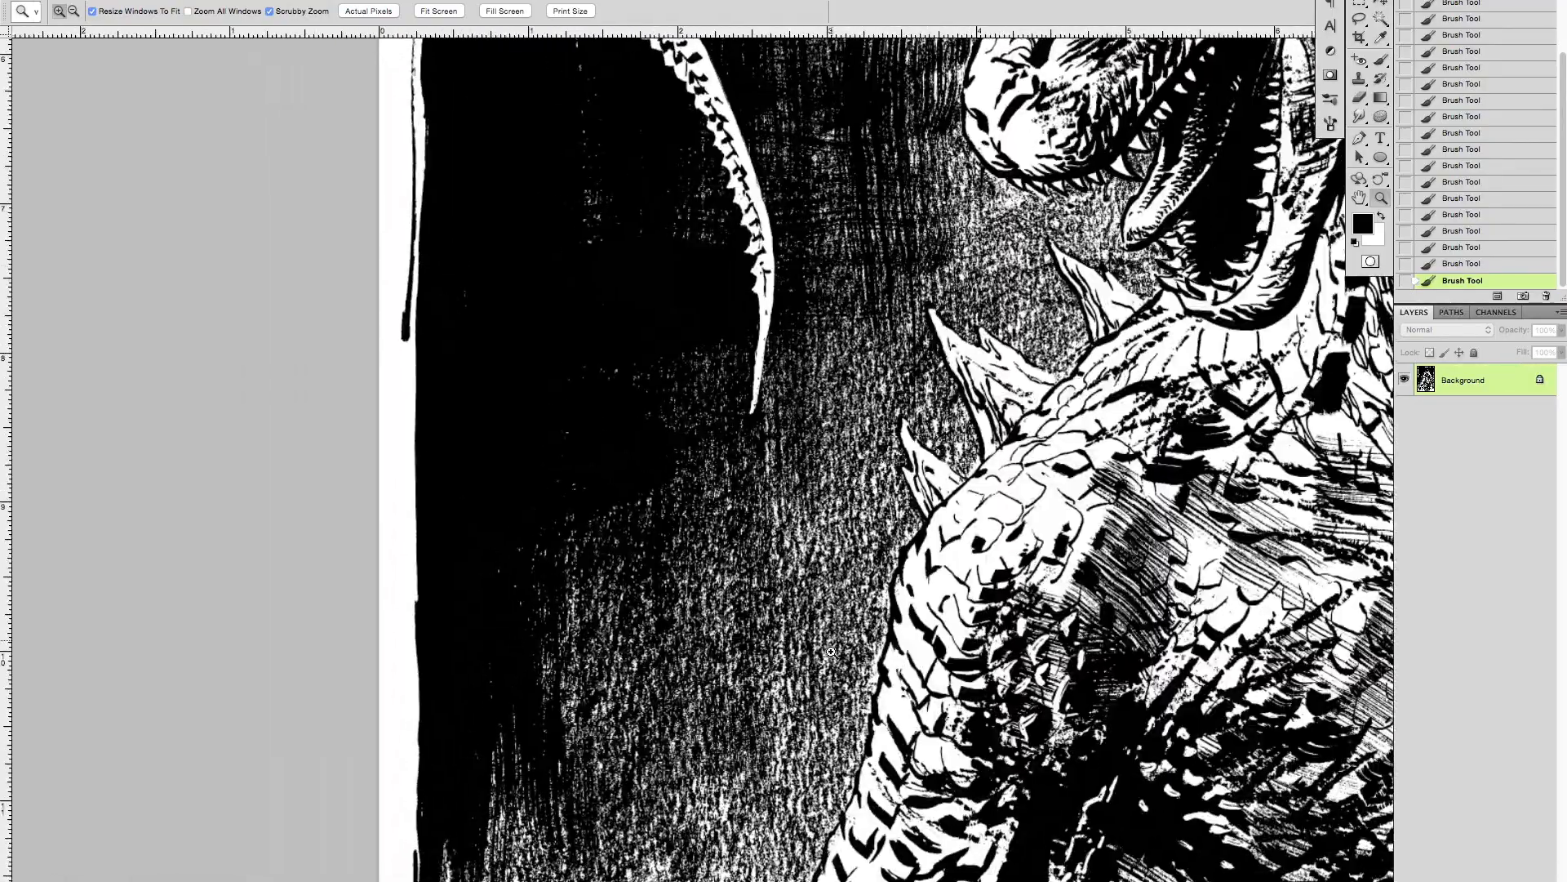
{"action": "left_click_drag", "start_coordinate": [841, 709], "coordinate": [803, 662]}
{"action": "left_click_drag", "start_coordinate": [1095, 677], "coordinate": [792, 647]}
{"action": "left_click_drag", "start_coordinate": [877, 731], "coordinate": [846, 693]}
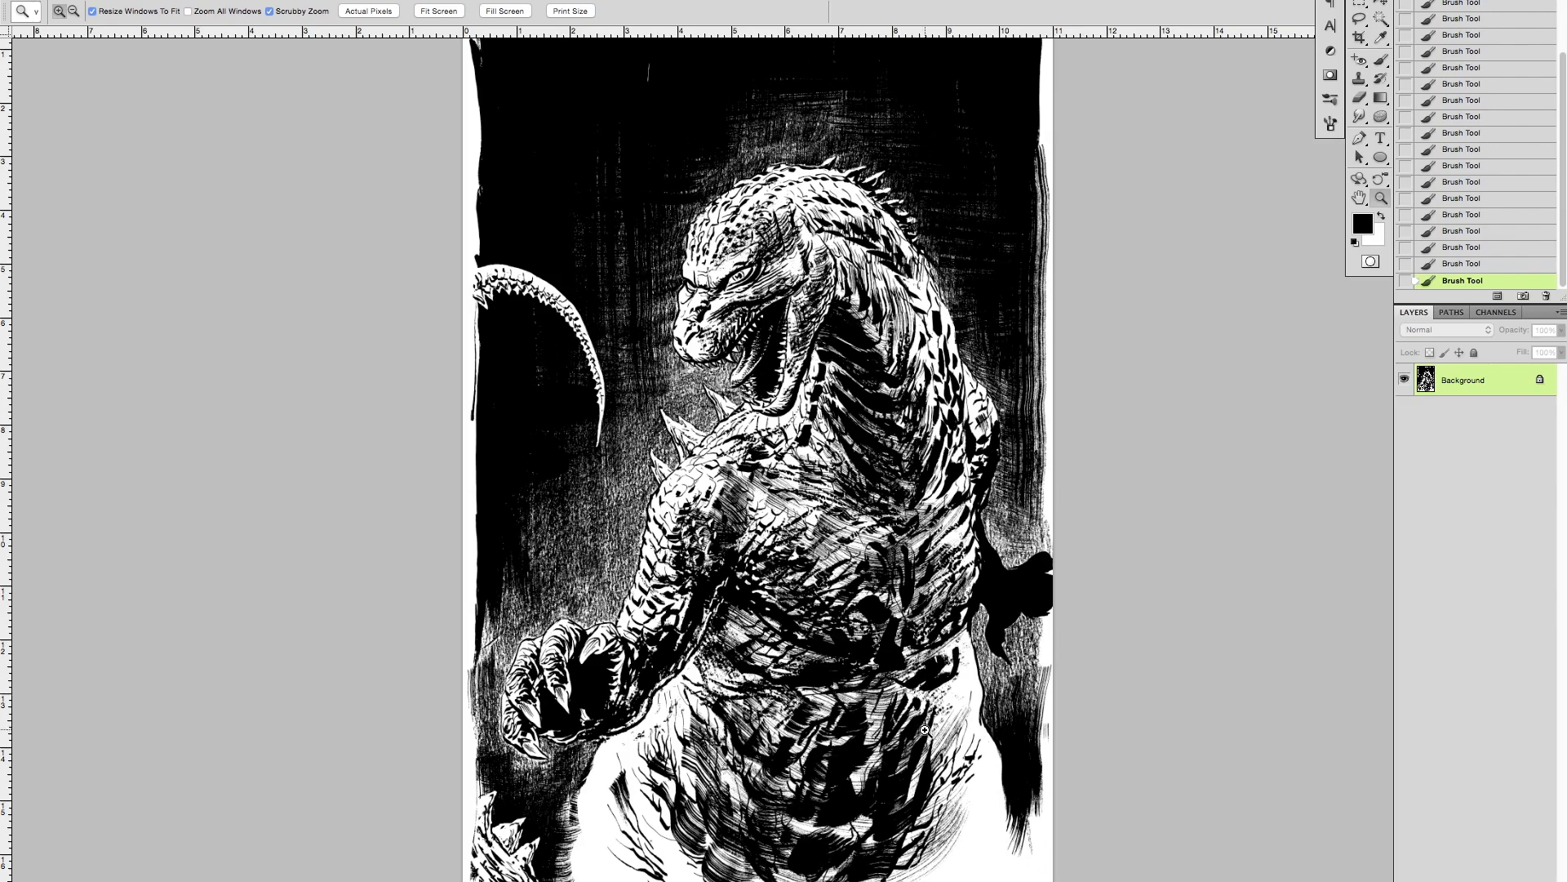
{"action": "key", "text": "super+0"}
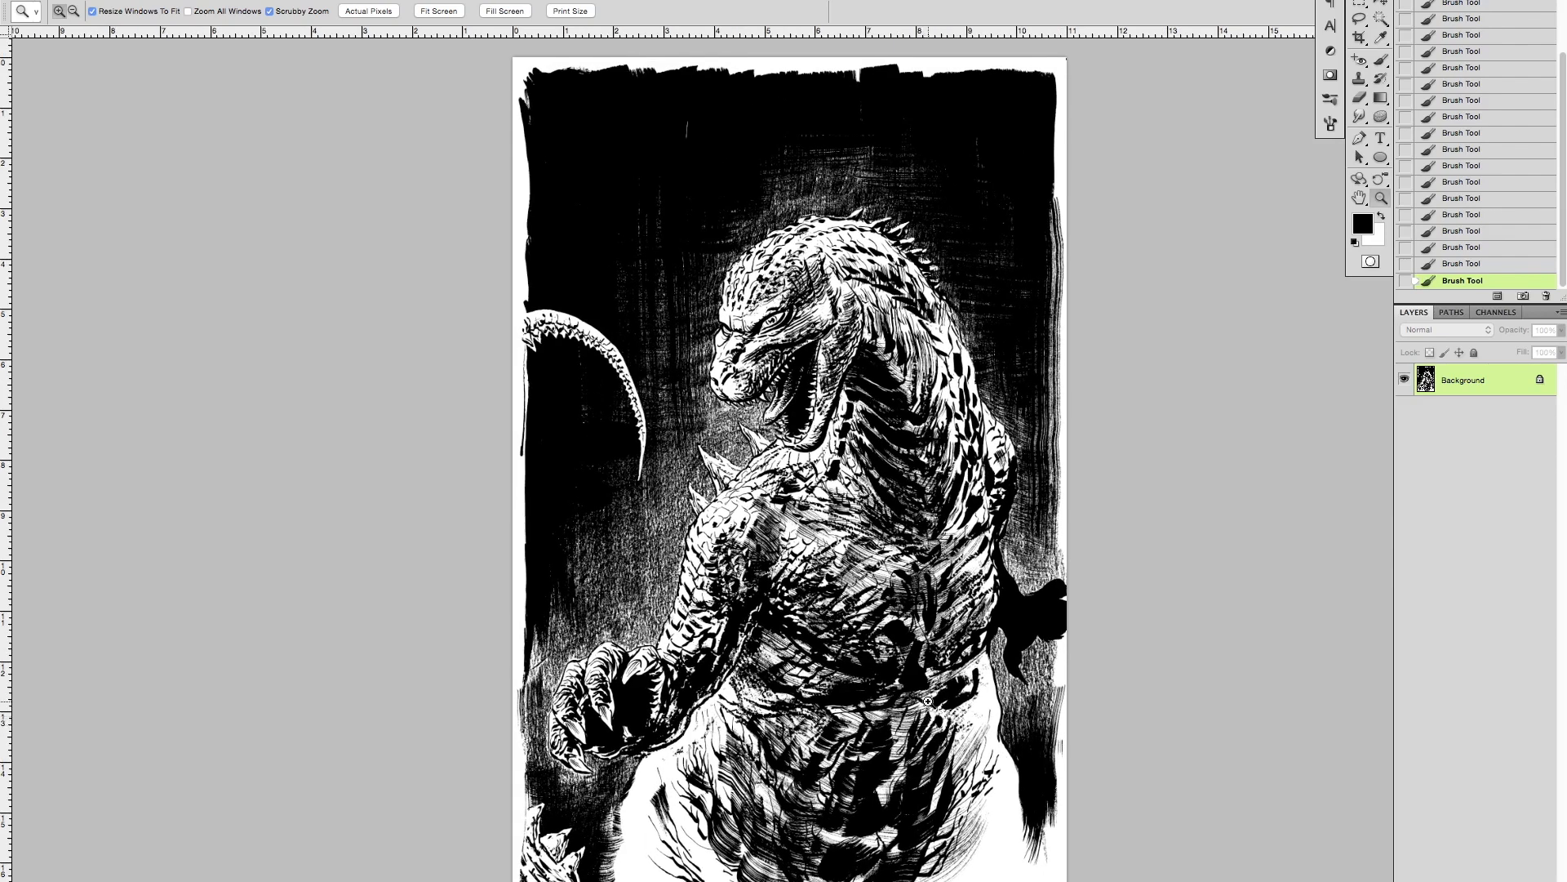
Step: Convert the locked Background into an editable layer named Layer 0 in Normal mode at 100% opacity
{"action": "double_click", "coordinate": [1445, 384]}
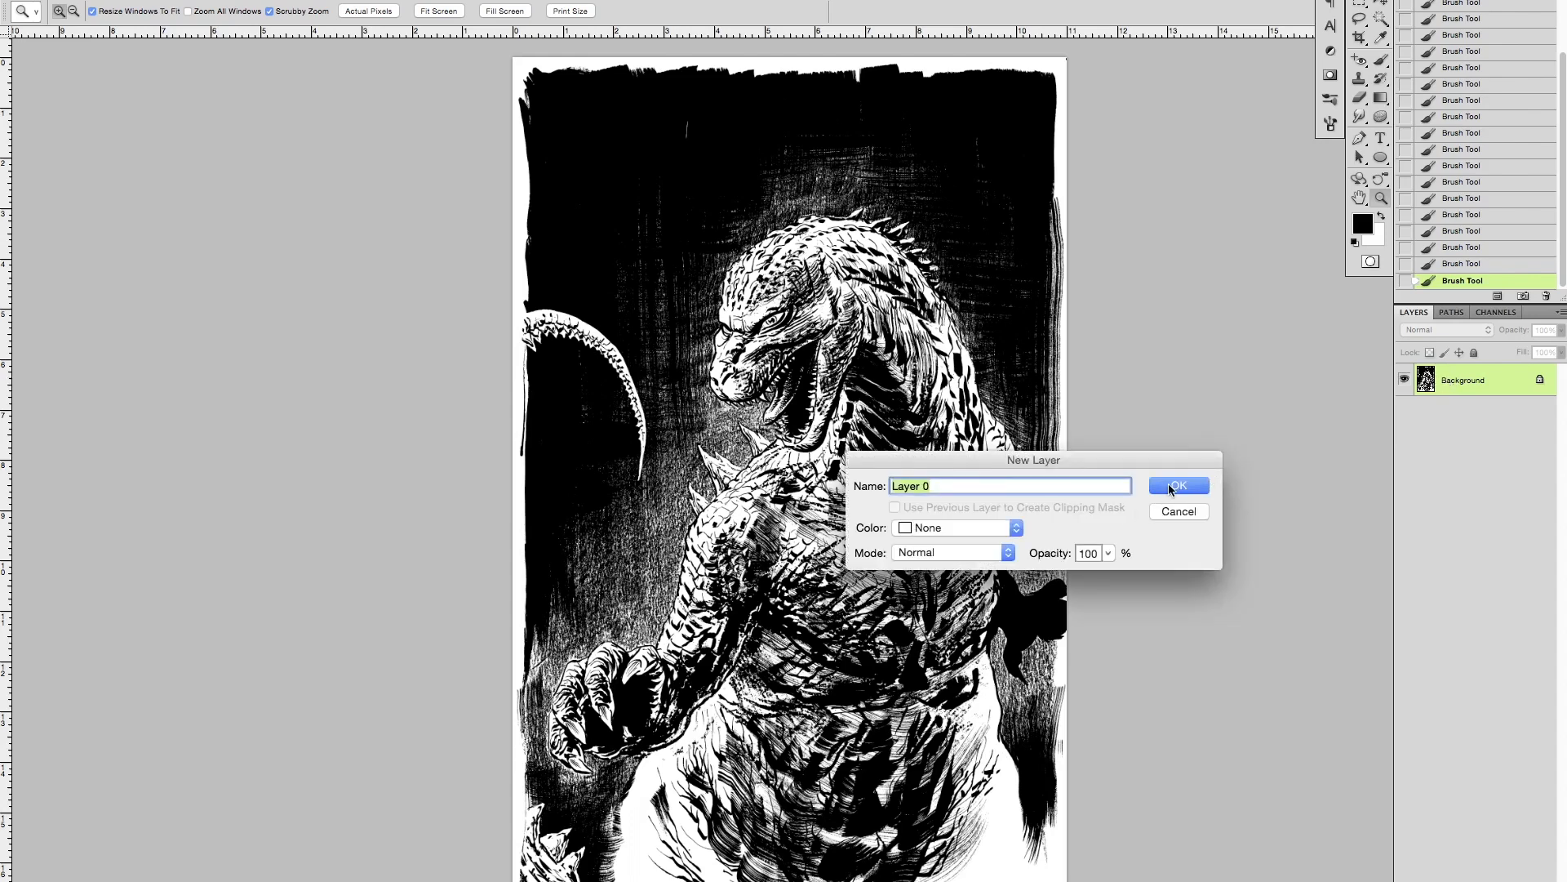
{"action": "left_click", "coordinate": [1168, 486]}
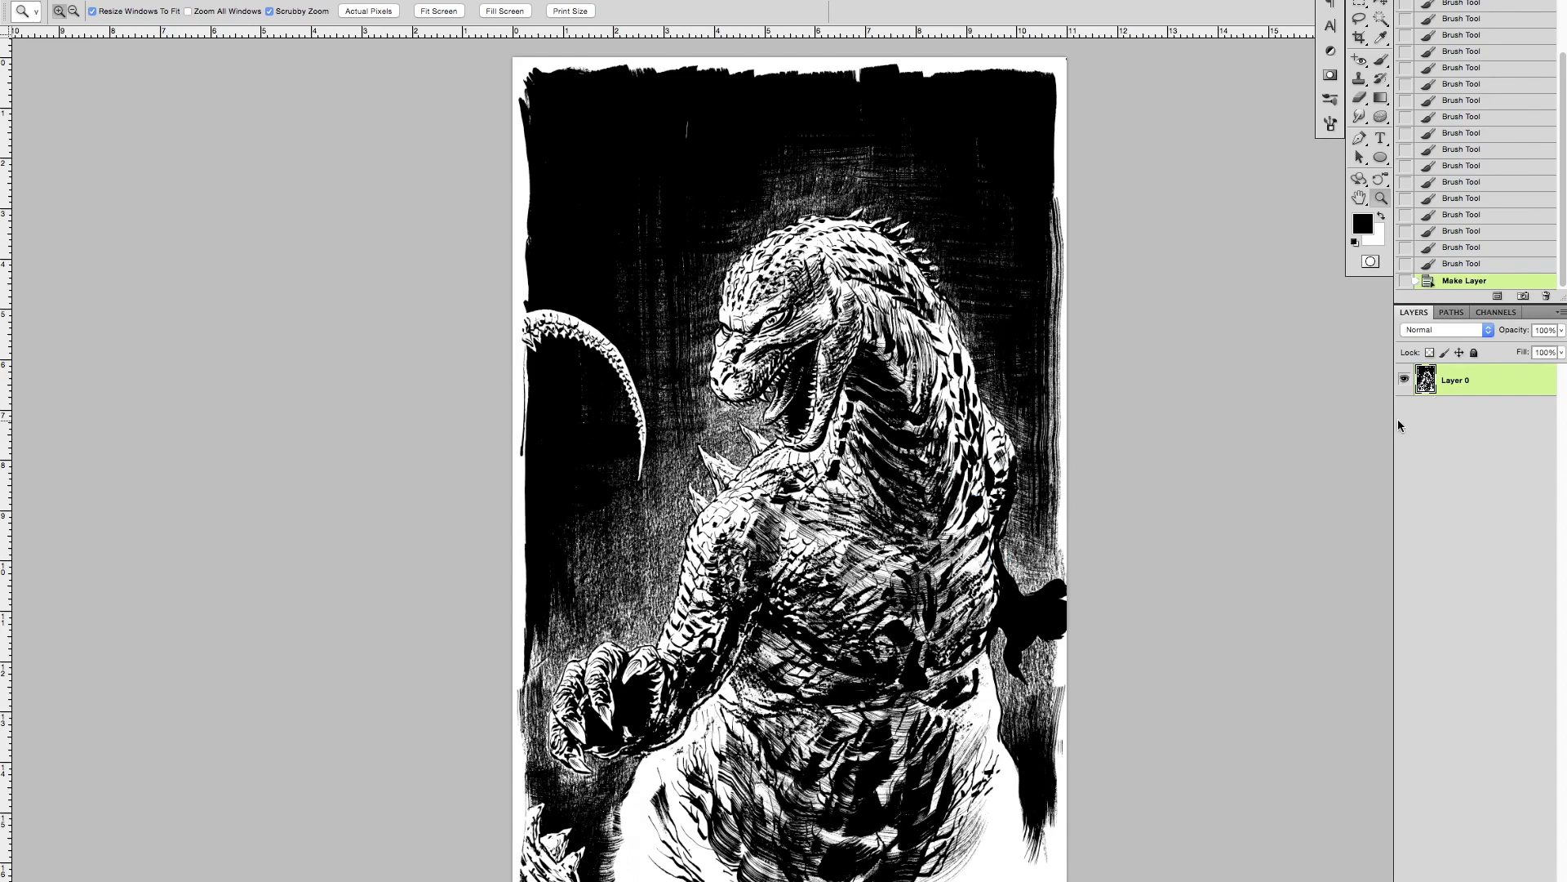
{"action": "key", "text": "b"}
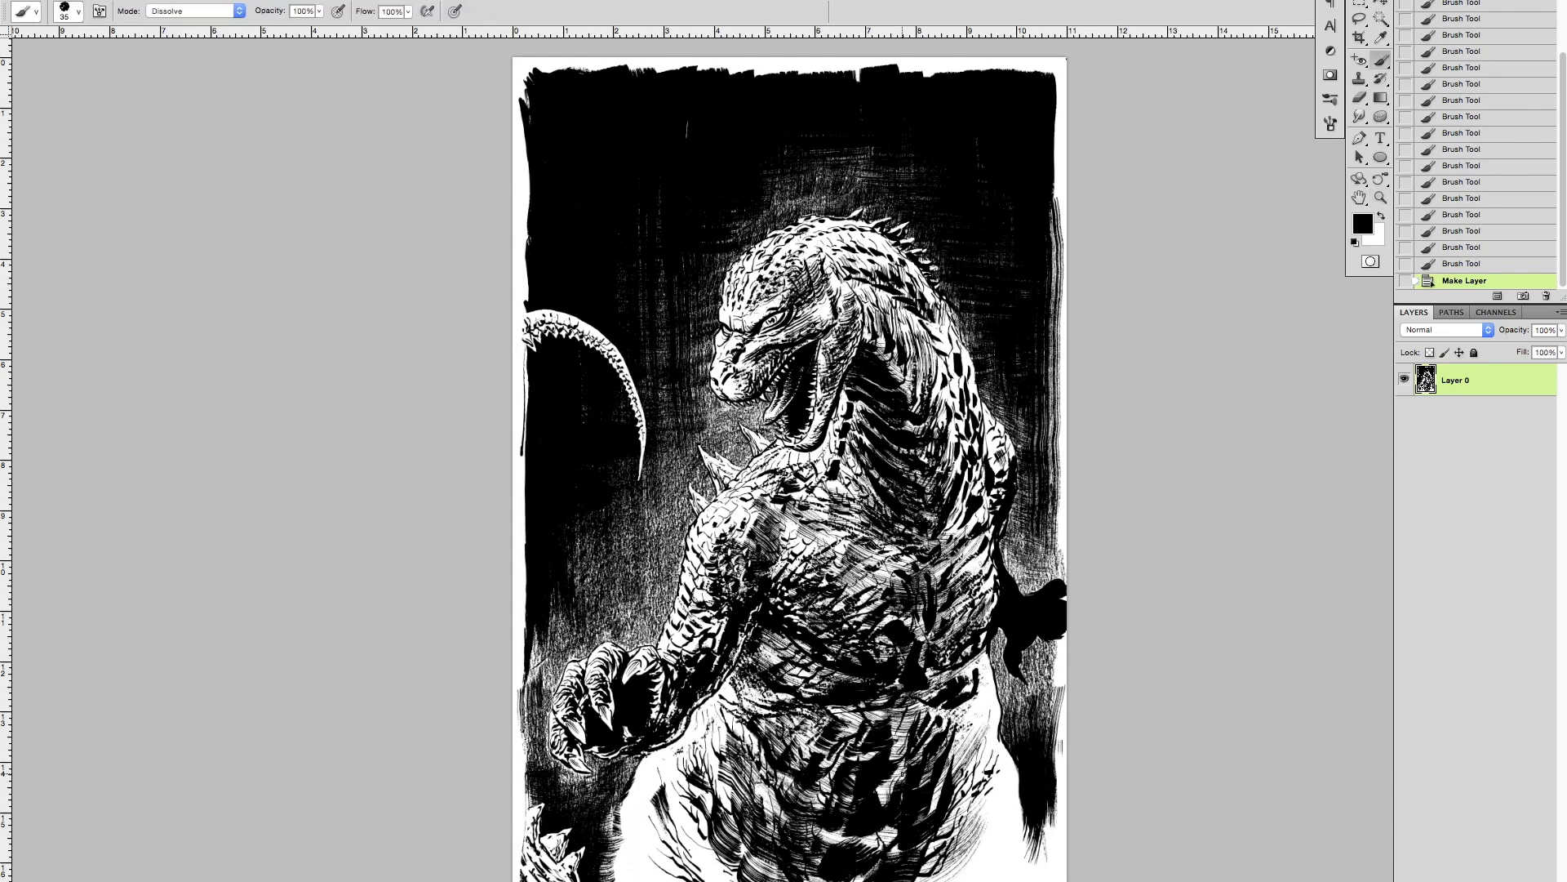
{"action": "key", "text": "k"}
{"action": "key", "text": "l"}
{"action": "key", "text": "b"}
{"action": "key", "text": "l"}
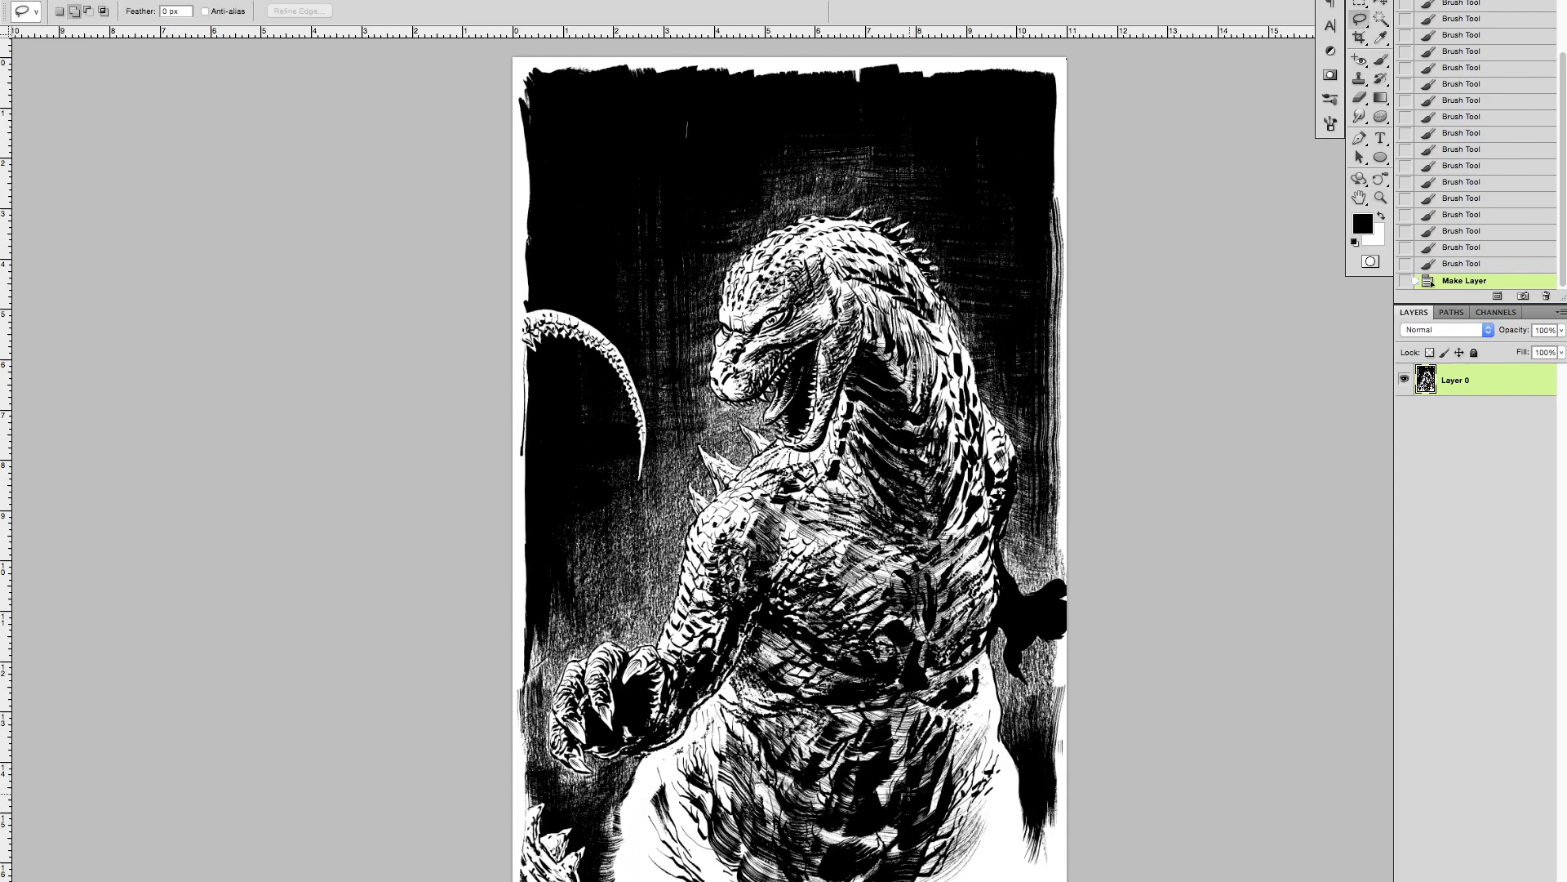
{"action": "key", "text": "b"}
{"action": "mouse_move", "coordinate": [919, 790]}
{"action": "left_mouse_down"}
{"action": "mouse_move", "coordinate": [886, 782]}
{"action": "mouse_move", "coordinate": [901, 781]}
{"action": "left_mouse_up"}
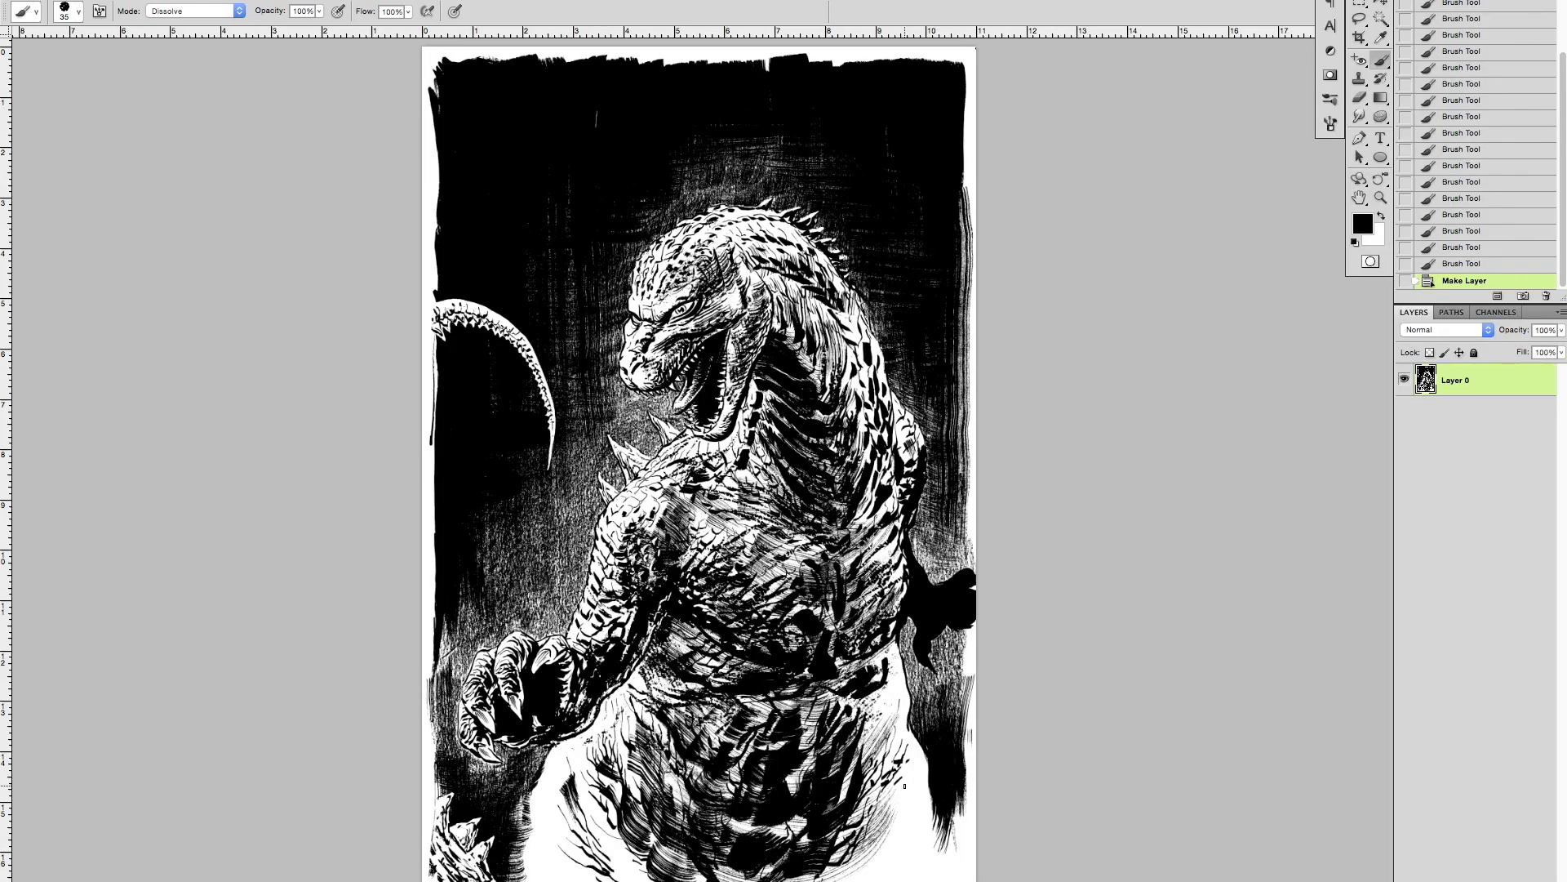
Step: Select all the white areas by sampling beside the lower belly with the Magic Wand at tolerance 25
{"action": "key", "text": "z"}
{"action": "mouse_move", "coordinate": [904, 786]}
{"action": "left_mouse_down"}
{"action": "mouse_move", "coordinate": [935, 836]}
{"action": "mouse_move", "coordinate": [867, 732]}
{"action": "left_mouse_up"}
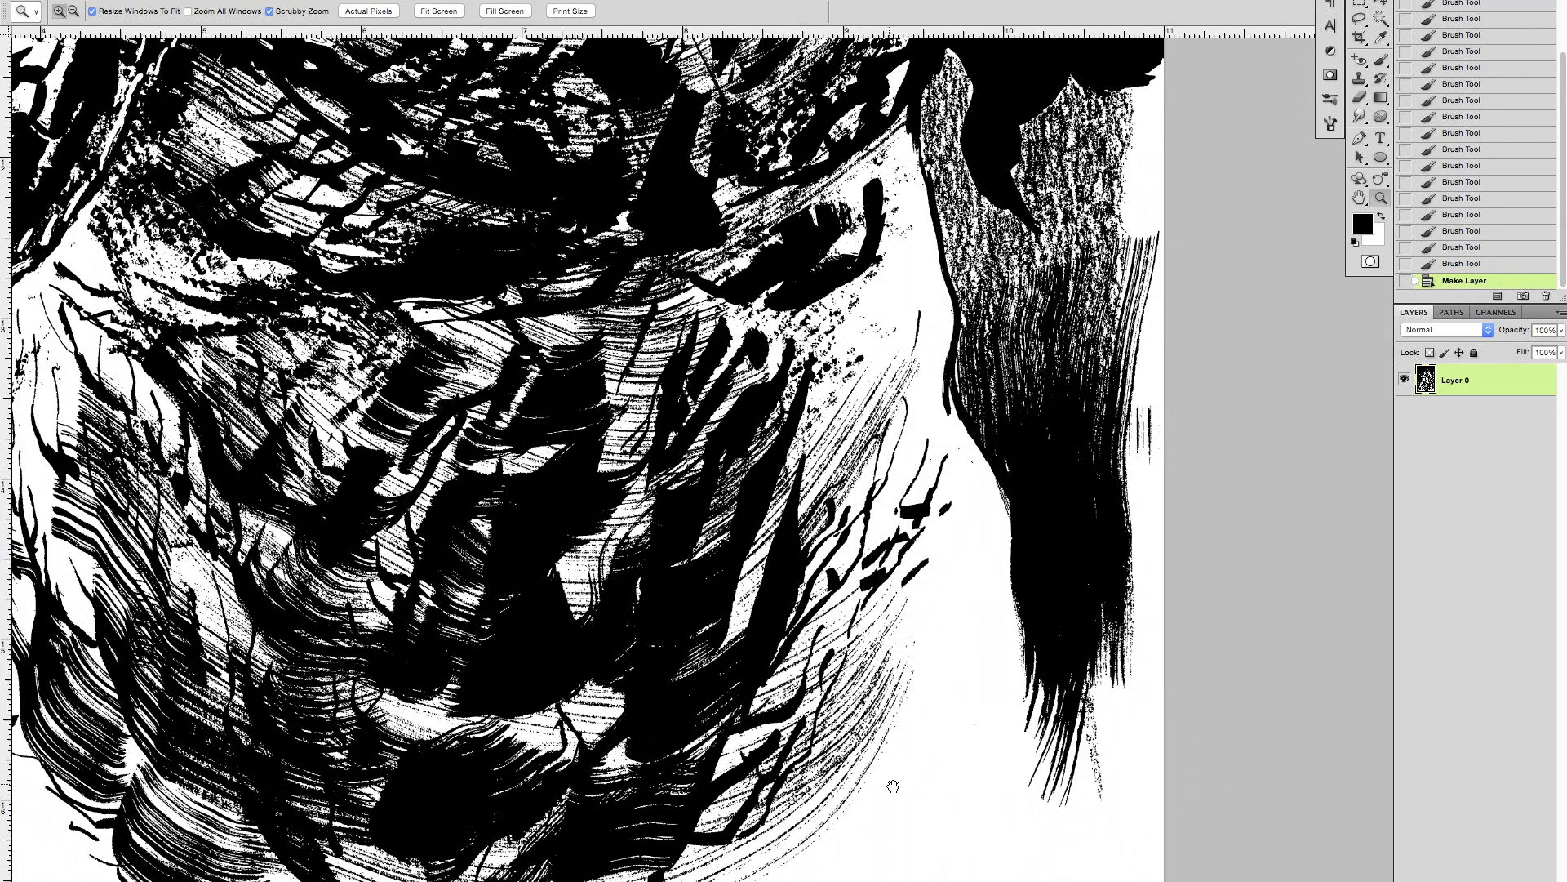
{"action": "left_click_drag", "start_coordinate": [893, 780], "coordinate": [836, 749]}
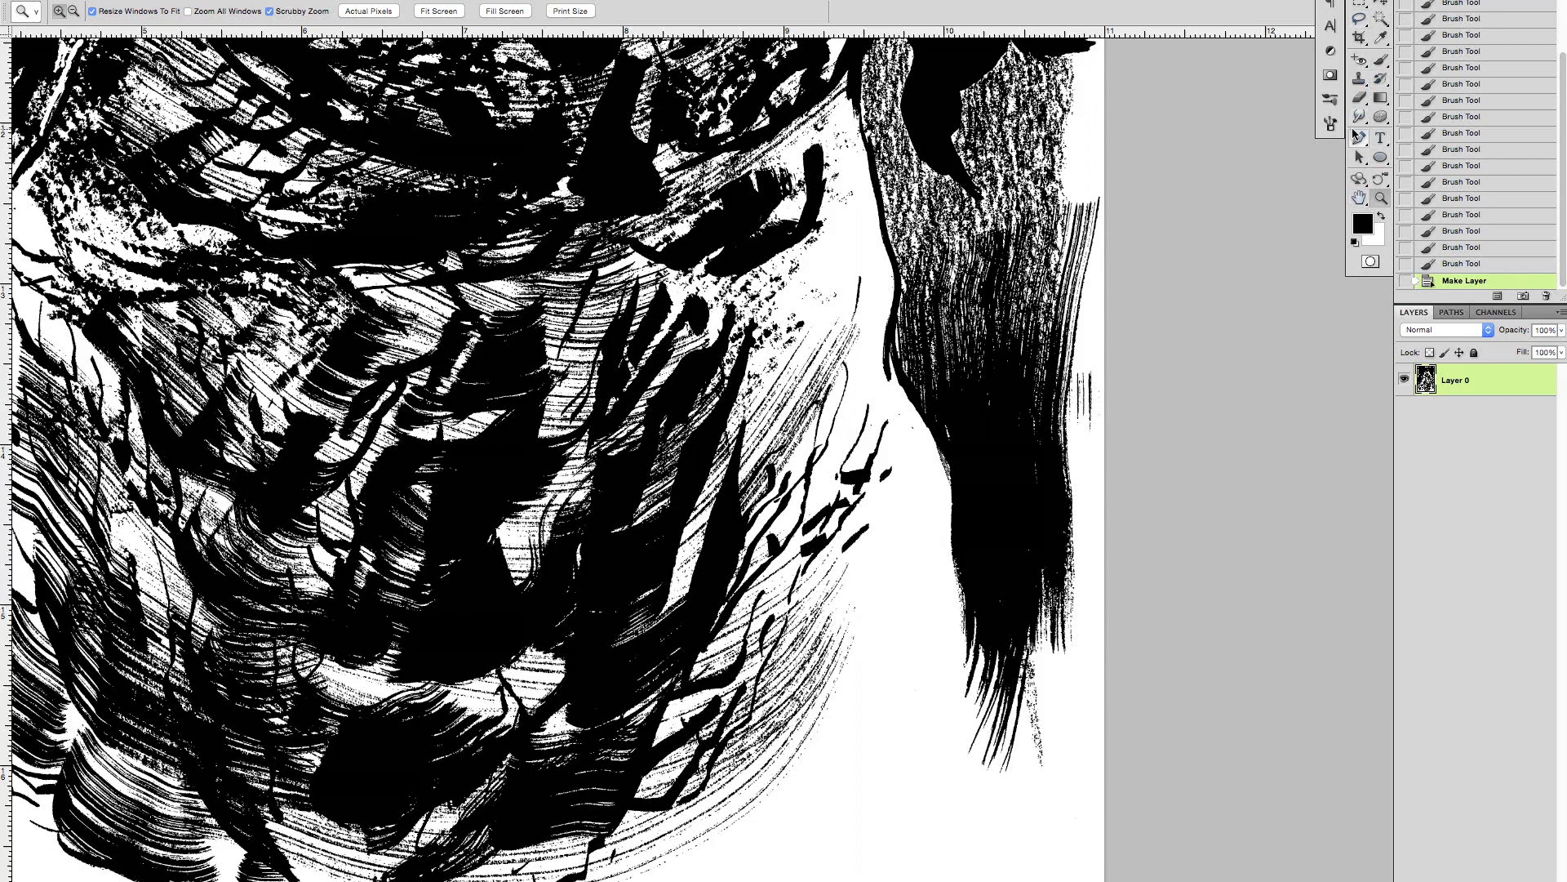
{"action": "left_click", "coordinate": [199, 0]}
{"action": "left_click", "coordinate": [164, 0]}
{"action": "left_click", "coordinate": [164, 0]}
{"action": "left_click", "coordinate": [163, 0]}
{"action": "key", "text": "w"}
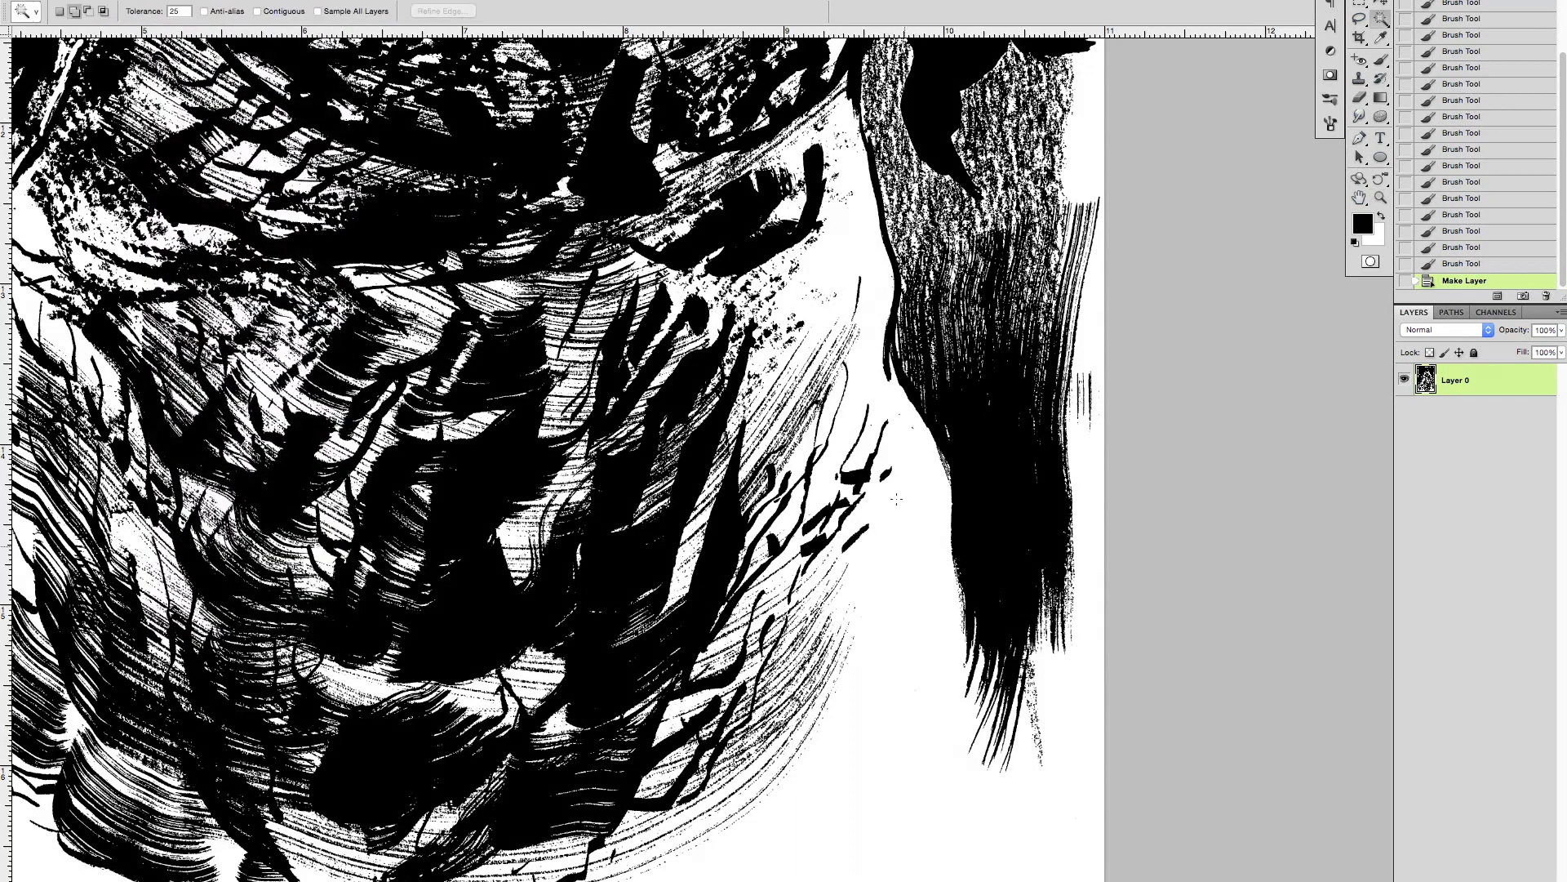
{"action": "left_click", "coordinate": [882, 707]}
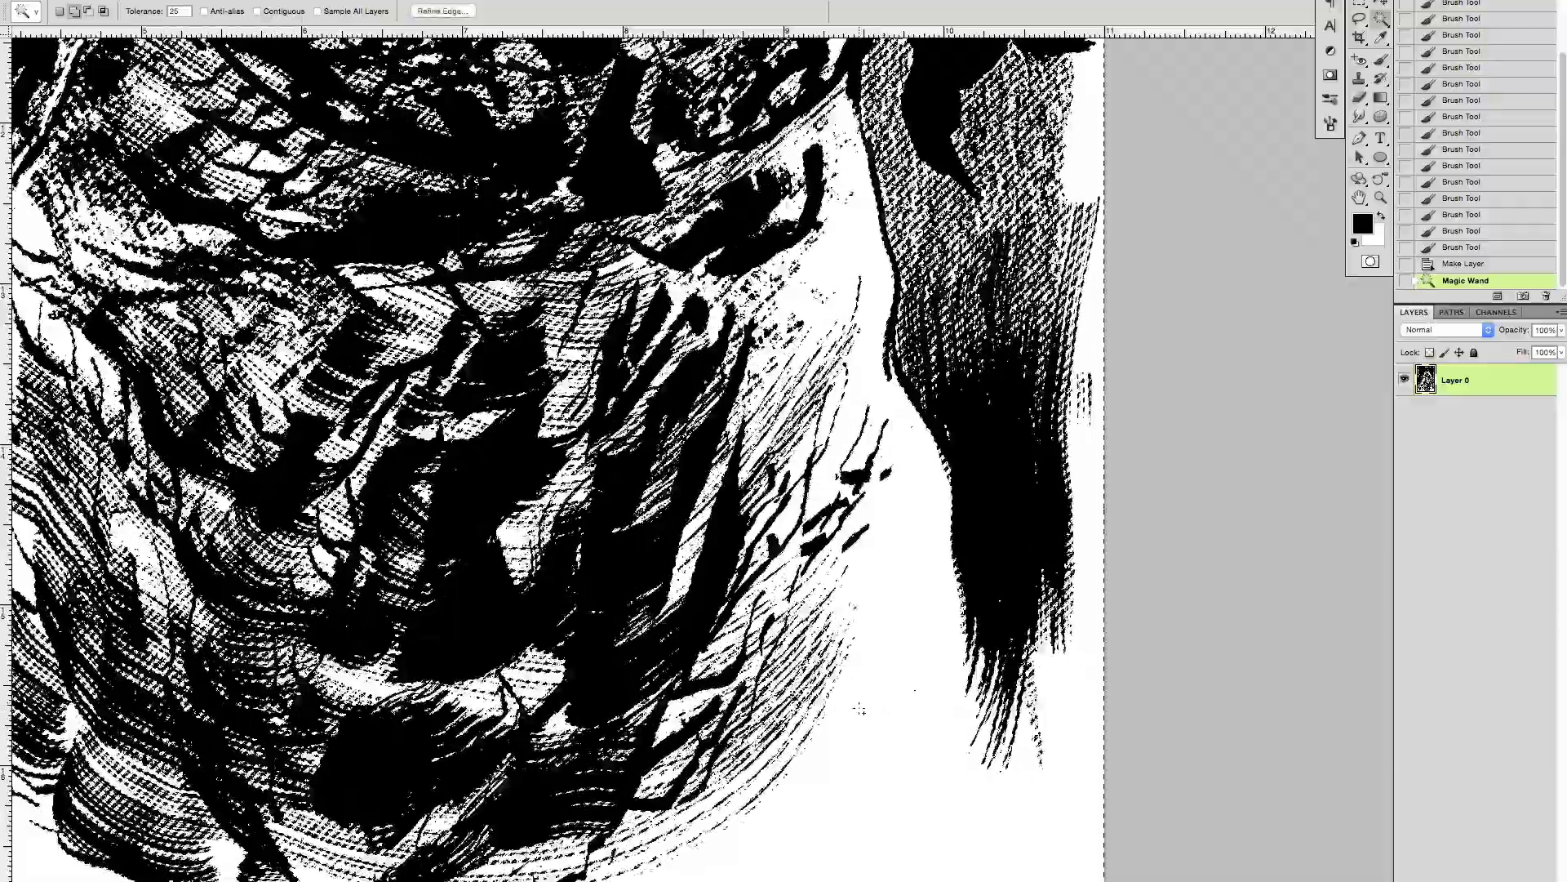
Step: Fill the selected white areas of the line art with the black foreground color and deselect
{"action": "left_click", "coordinate": [890, 624], "text": "alt"}
{"action": "key", "text": "alt+BackSpace"}
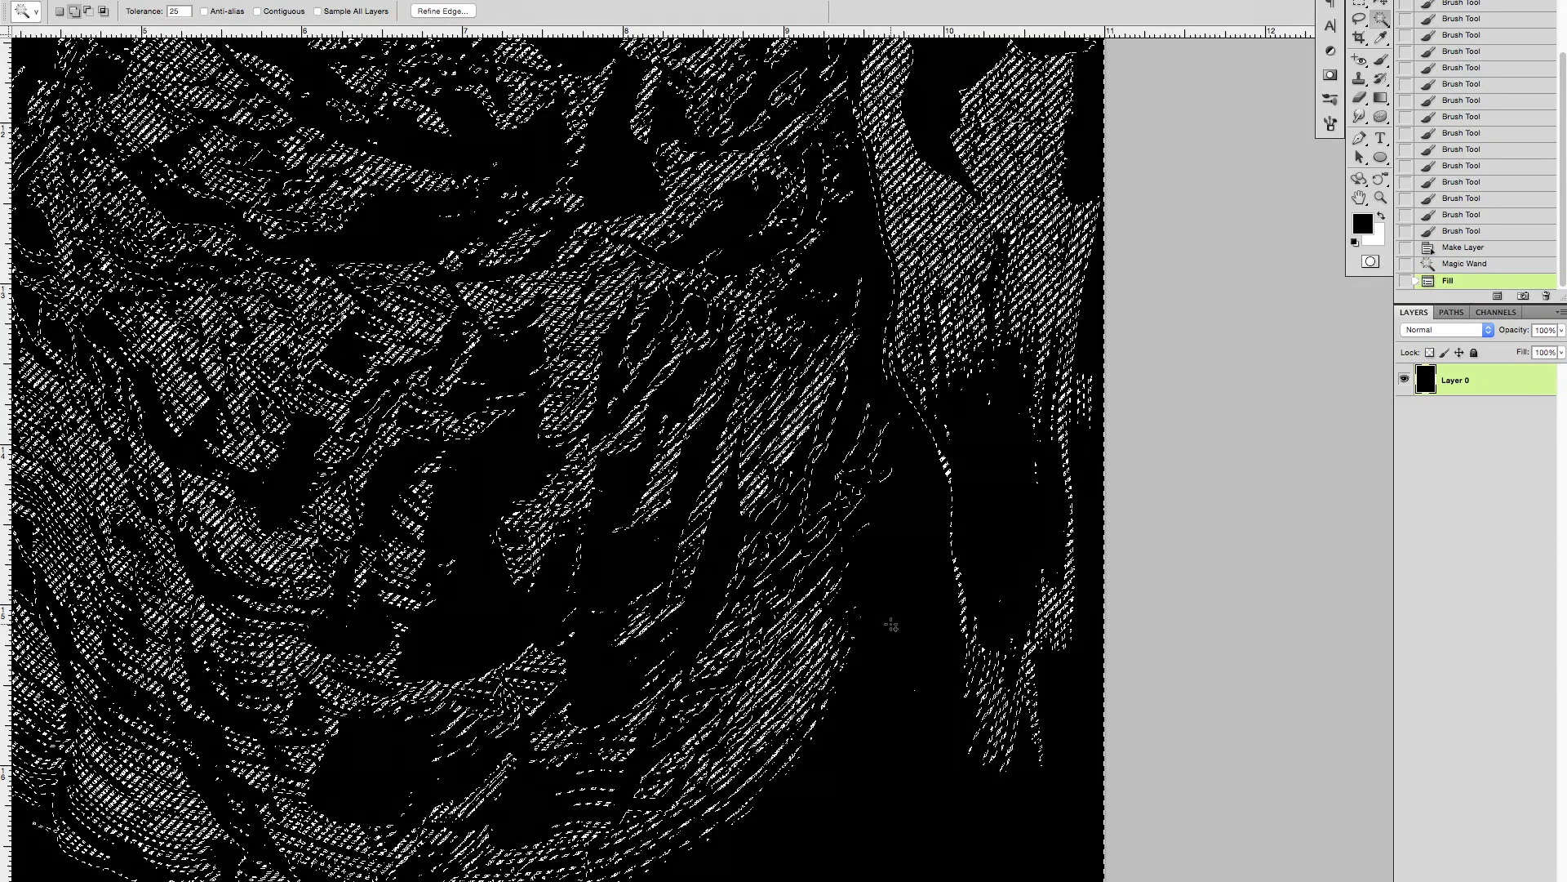
{"action": "key", "text": "super+d"}
Step: Undo the deselection and the black fill, and clear the restored selection
{"action": "key", "text": "z"}
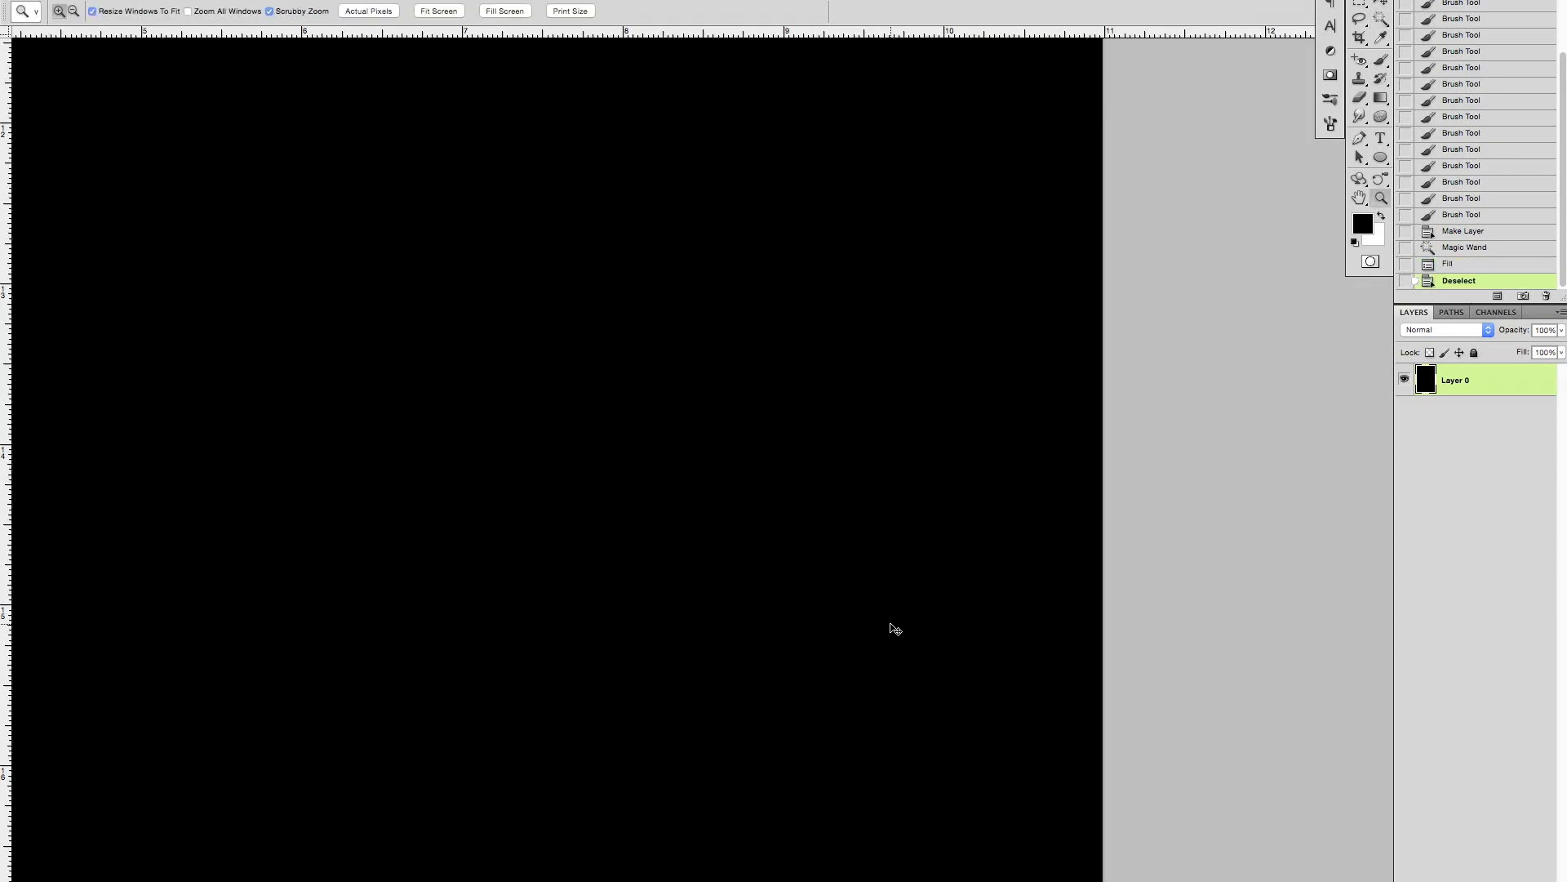
{"action": "left_click", "coordinate": [890, 625], "text": "alt"}
{"action": "key", "text": "super+z"}
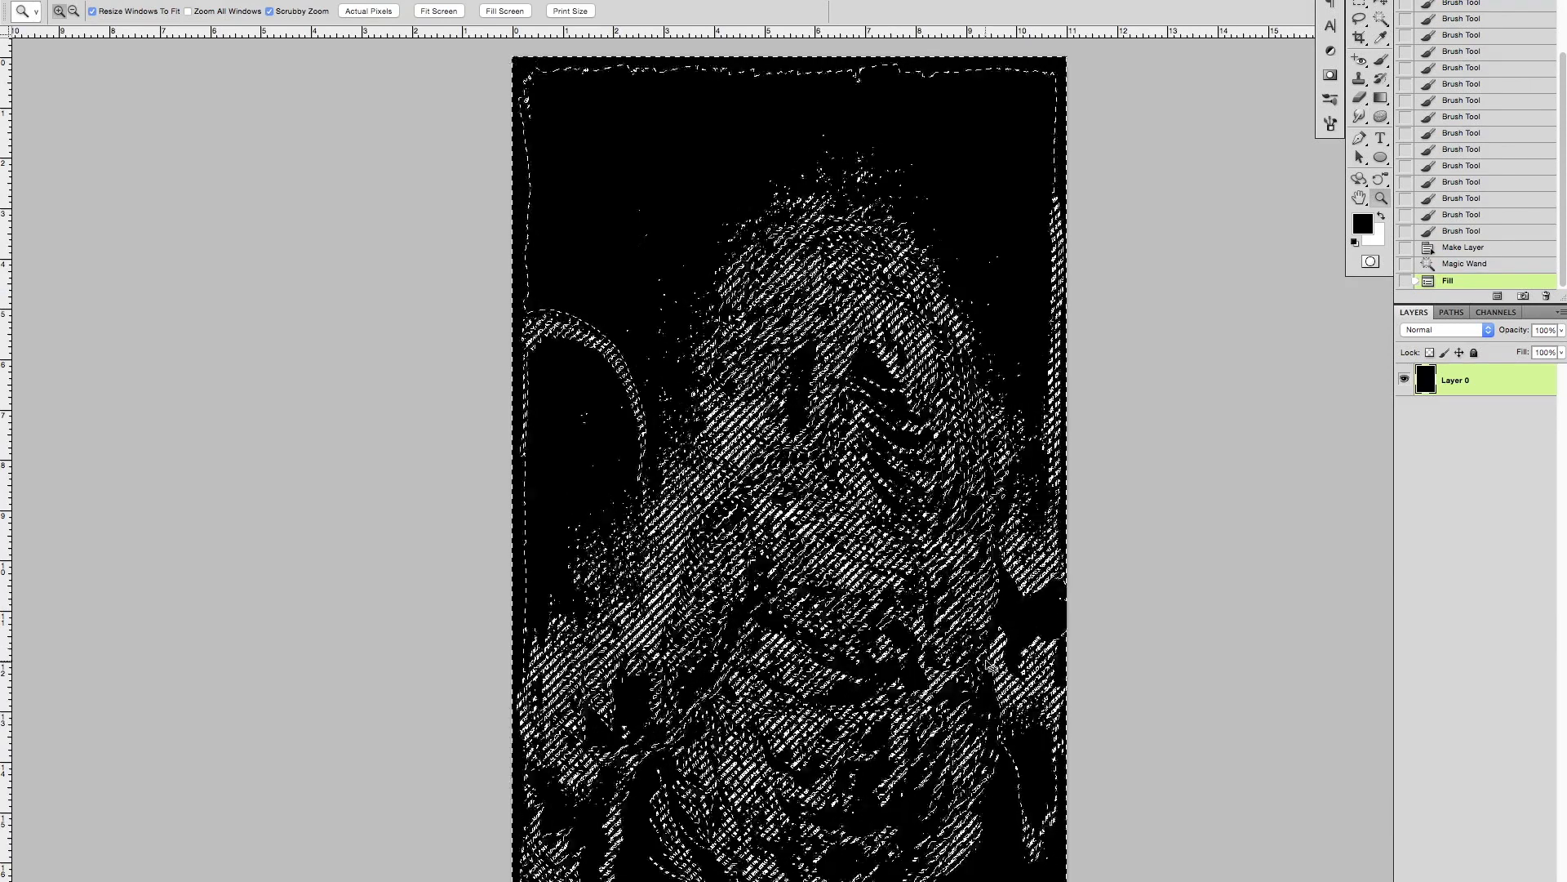
{"action": "key", "text": "super+alt+z"}
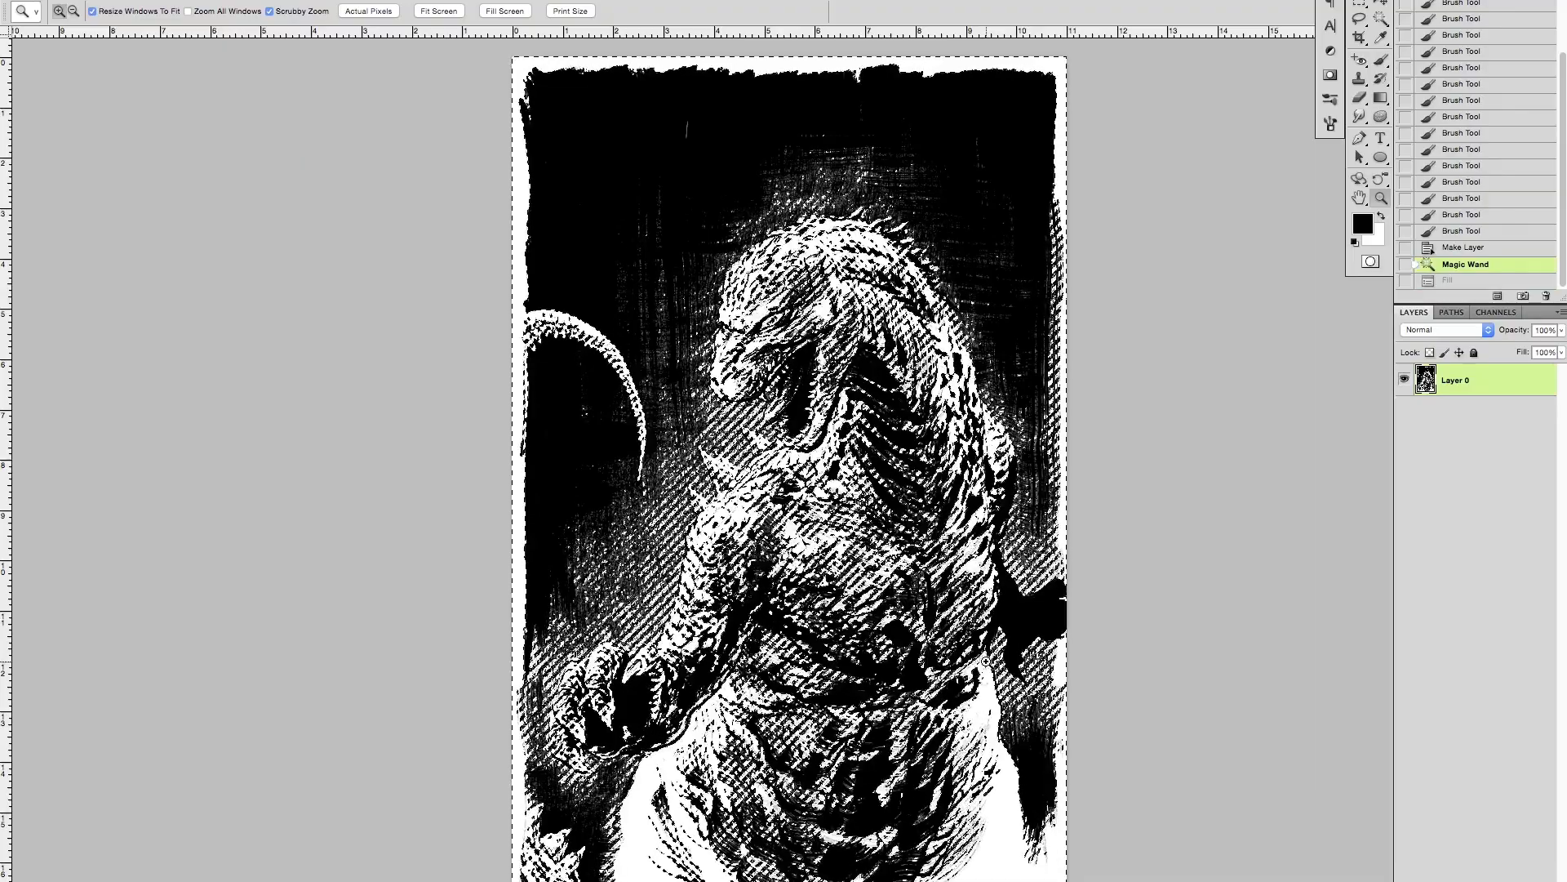
{"action": "key", "text": "super+d"}
{"action": "left_click", "coordinate": [988, 694]}
{"action": "left_click", "coordinate": [992, 735]}
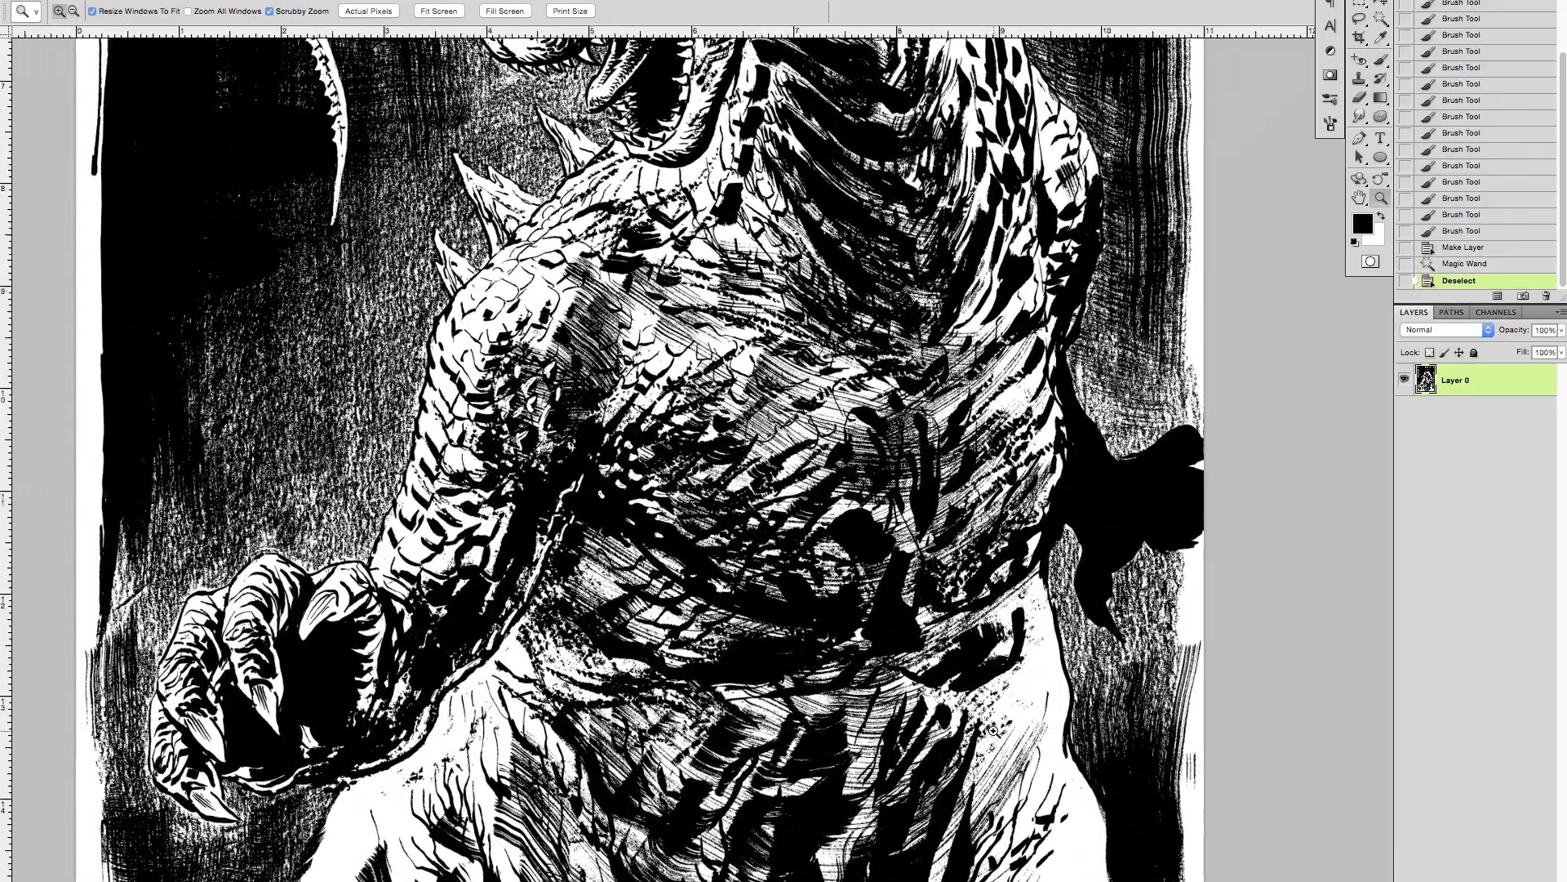
{"action": "left_click", "coordinate": [1036, 608], "text": "alt"}
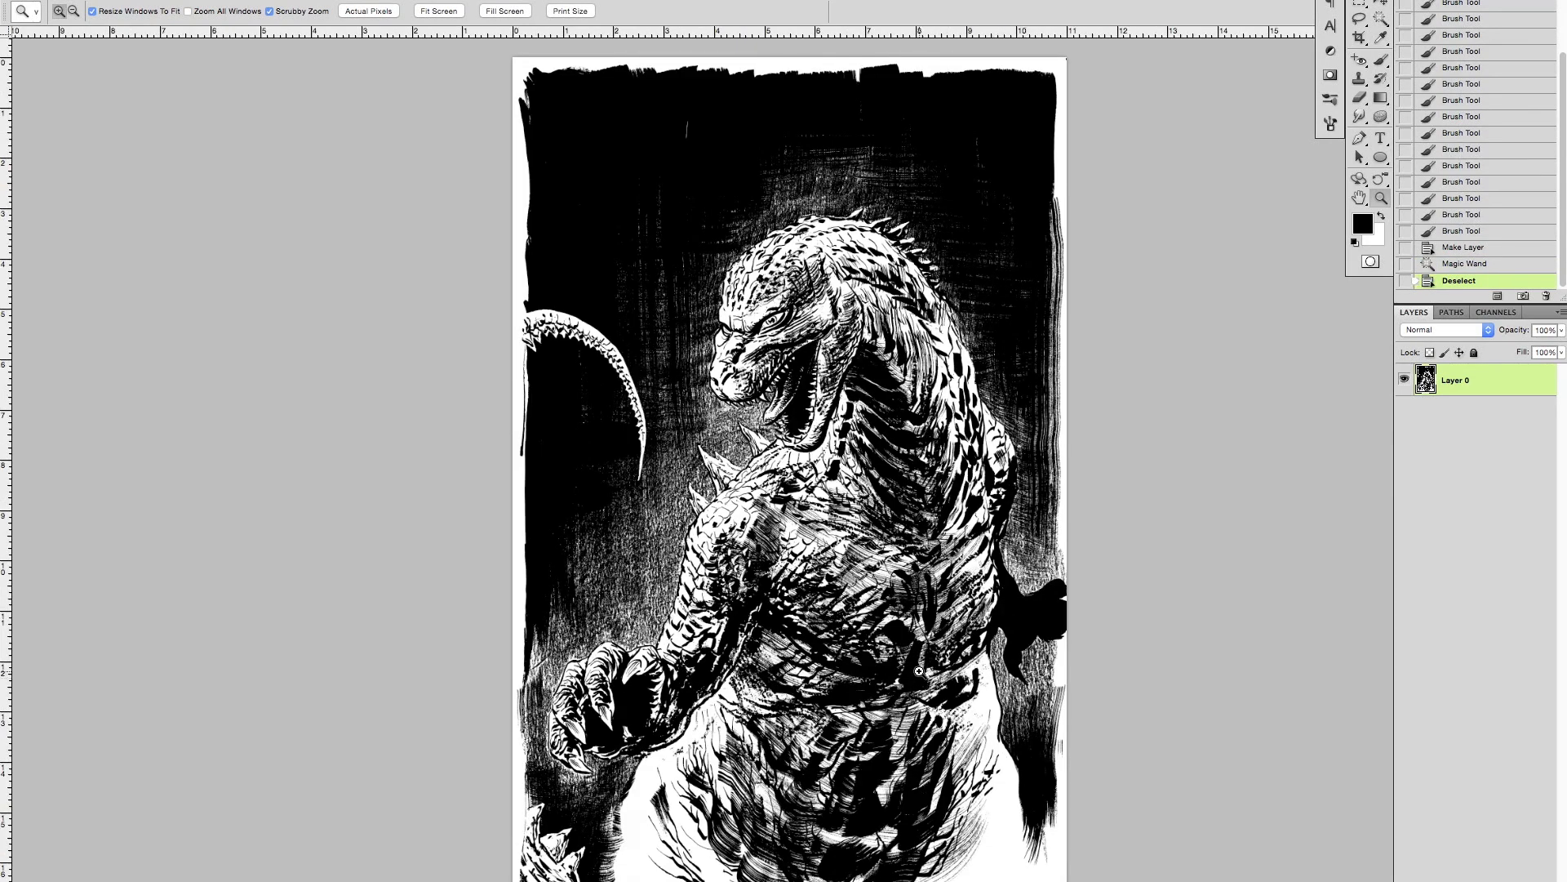
{"action": "left_click", "coordinate": [833, 787]}
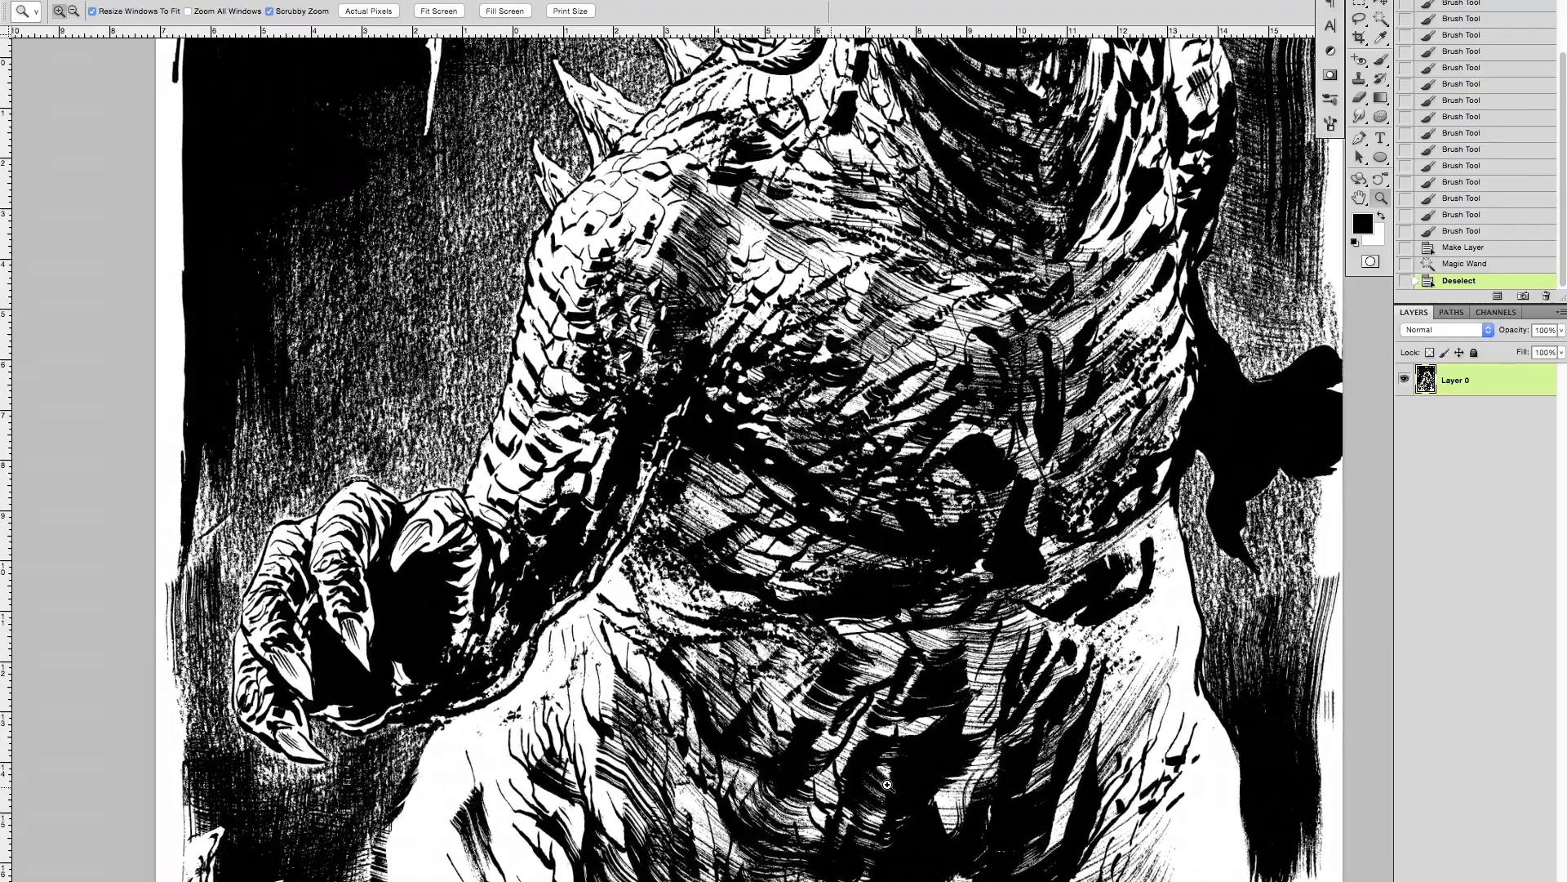
{"action": "left_click", "coordinate": [927, 774], "text": "alt"}
{"action": "left_click", "coordinate": [806, 702], "text": "alt"}
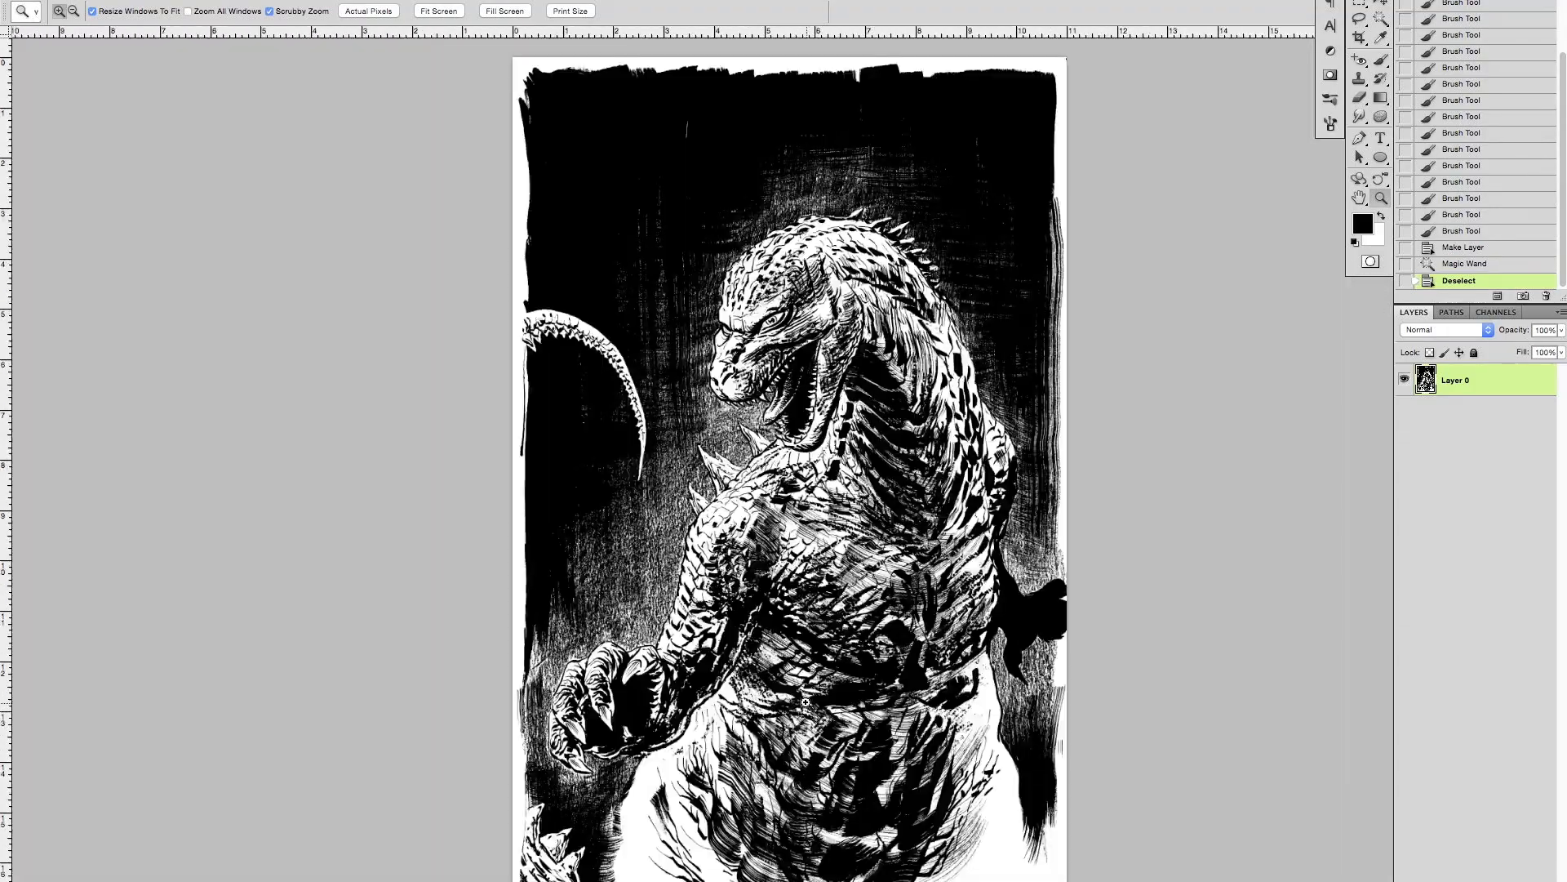
Step: Load the contents of Layer 0 as a selection and clear that selection
{"action": "left_click", "coordinate": [1425, 384], "text": "super"}
{"action": "key", "text": "super+d"}
Step: Select all the white areas of Layer 0 with the Magic Wand at tolerance 25, with Contiguous and Anti-alias off
{"action": "key", "text": "w"}
{"action": "left_click", "coordinate": [984, 711]}
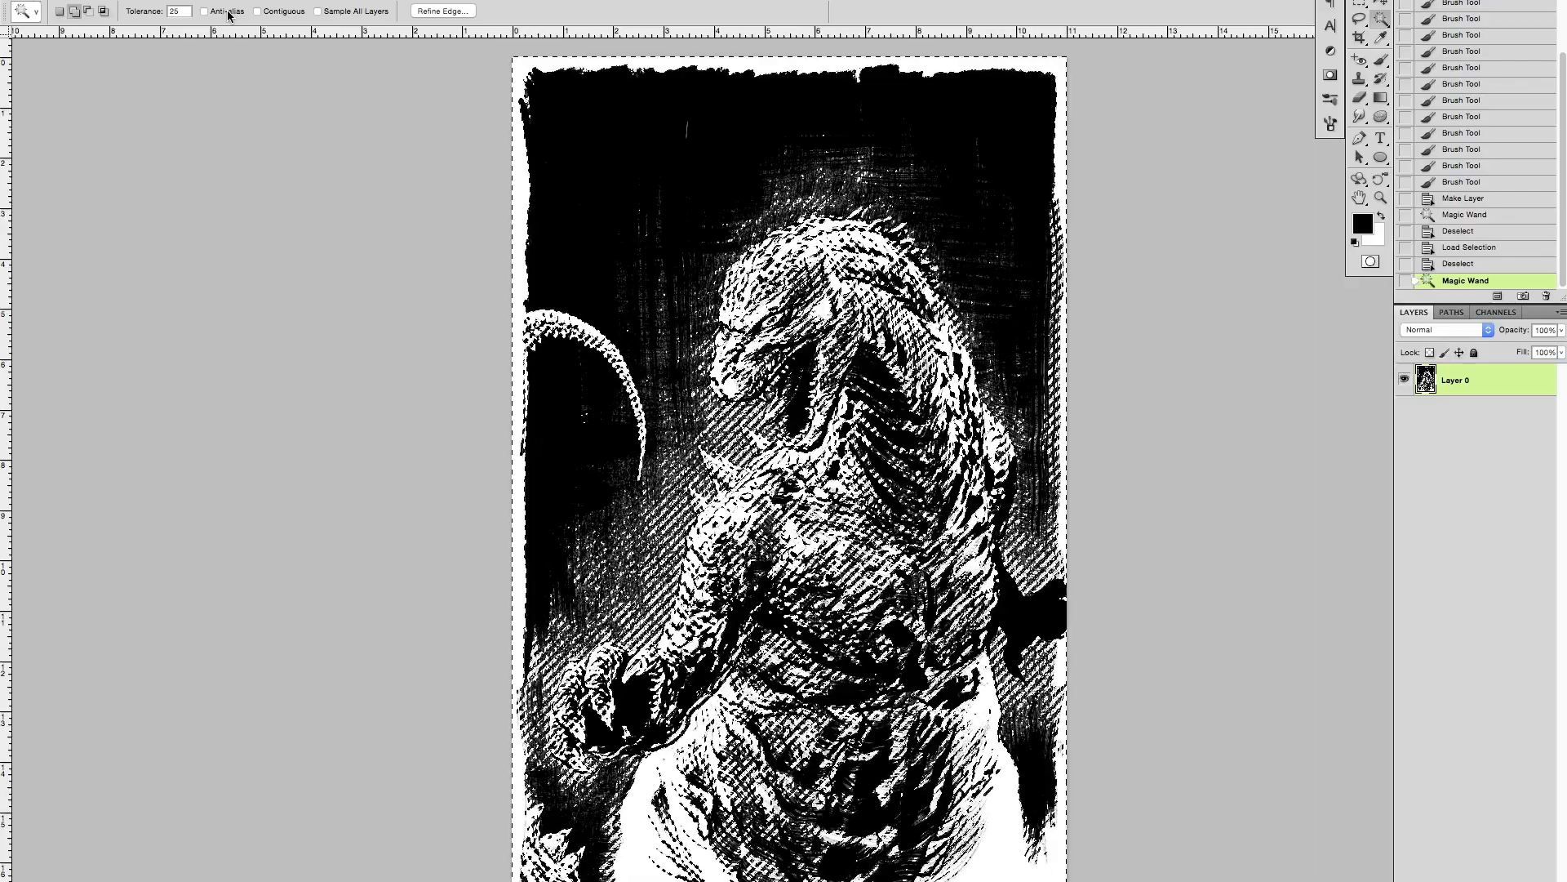
{"action": "key", "text": "ctrl+d"}
{"action": "left_click", "coordinate": [983, 710]}
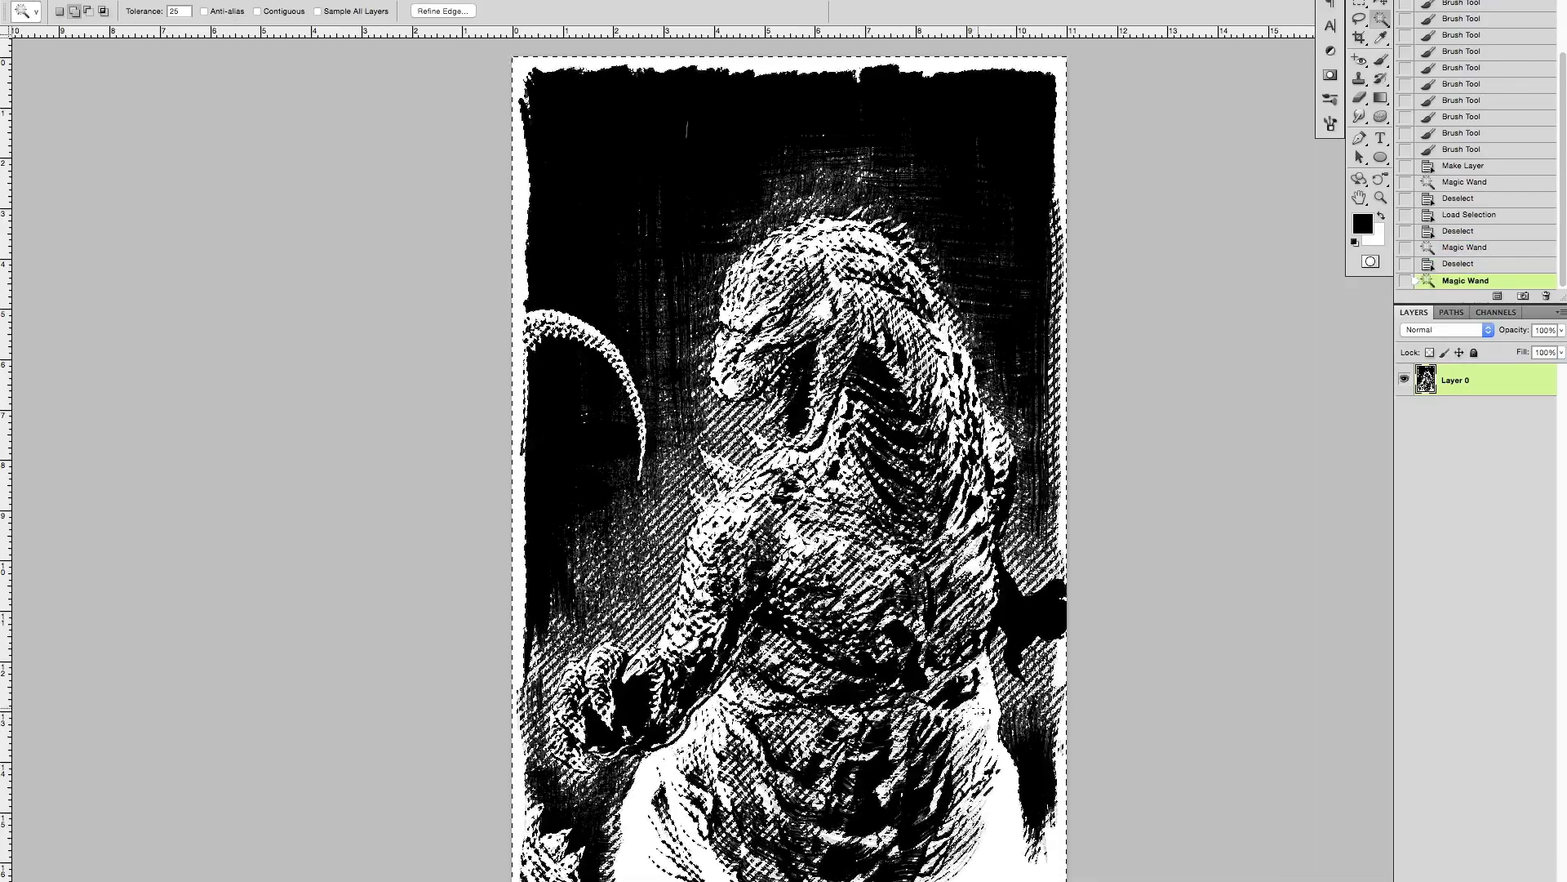
Step: Delete the selected white areas from Layer 0, clear the selection, and inspect the remaining black line edges up close
{"action": "key", "text": "Delete"}
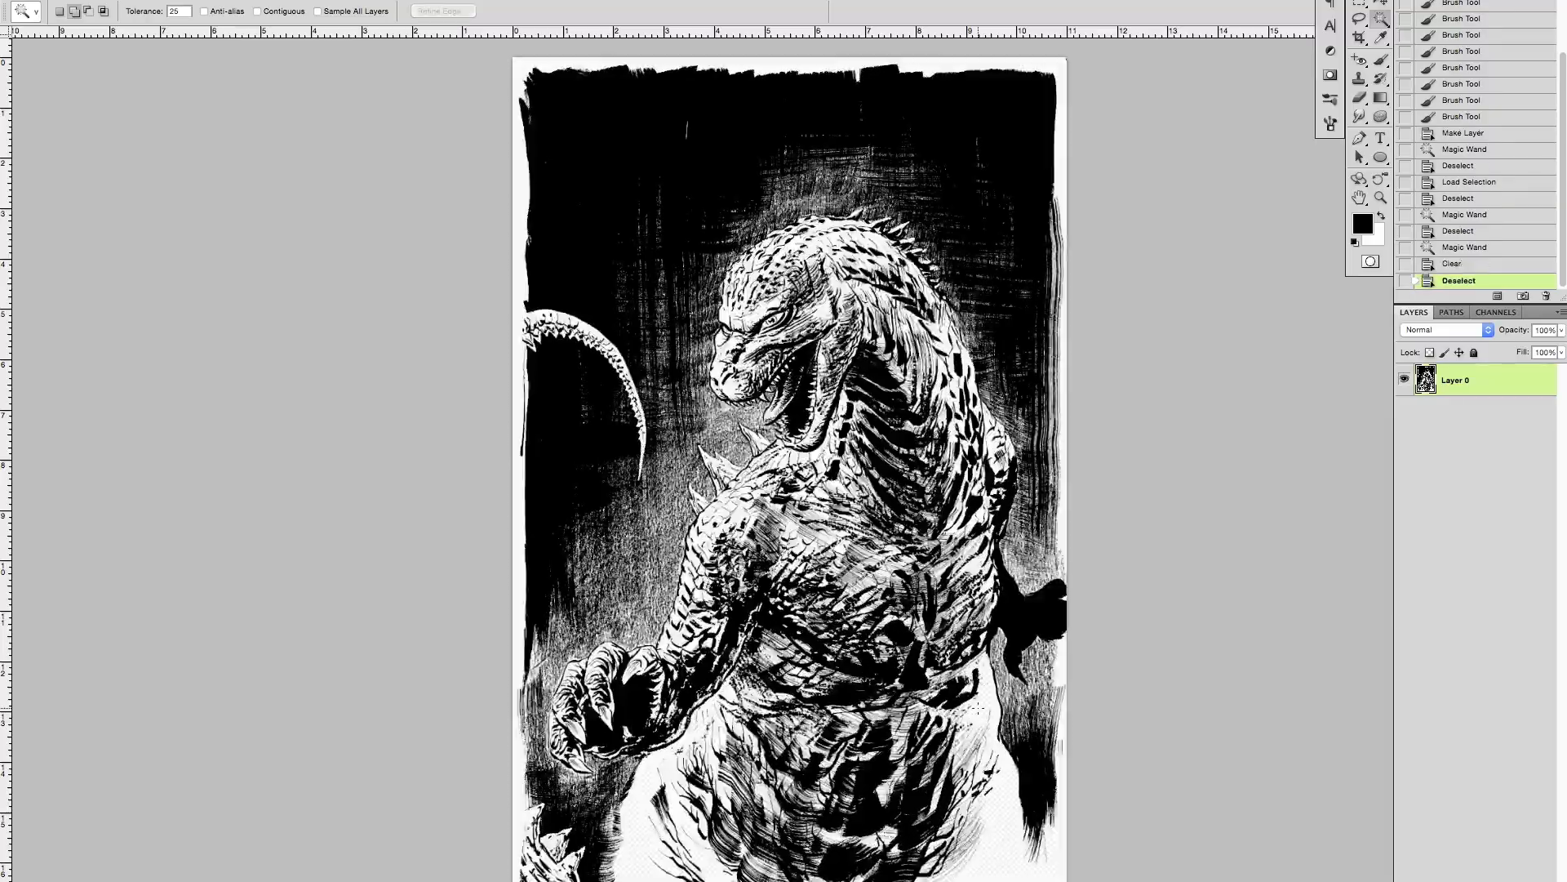
{"action": "key", "text": "ctrl+d"}
{"action": "key", "text": "z"}
{"action": "left_click_drag", "start_coordinate": [680, 786], "coordinate": [950, 806]}
{"action": "left_click_drag", "start_coordinate": [841, 702], "coordinate": [906, 763]}
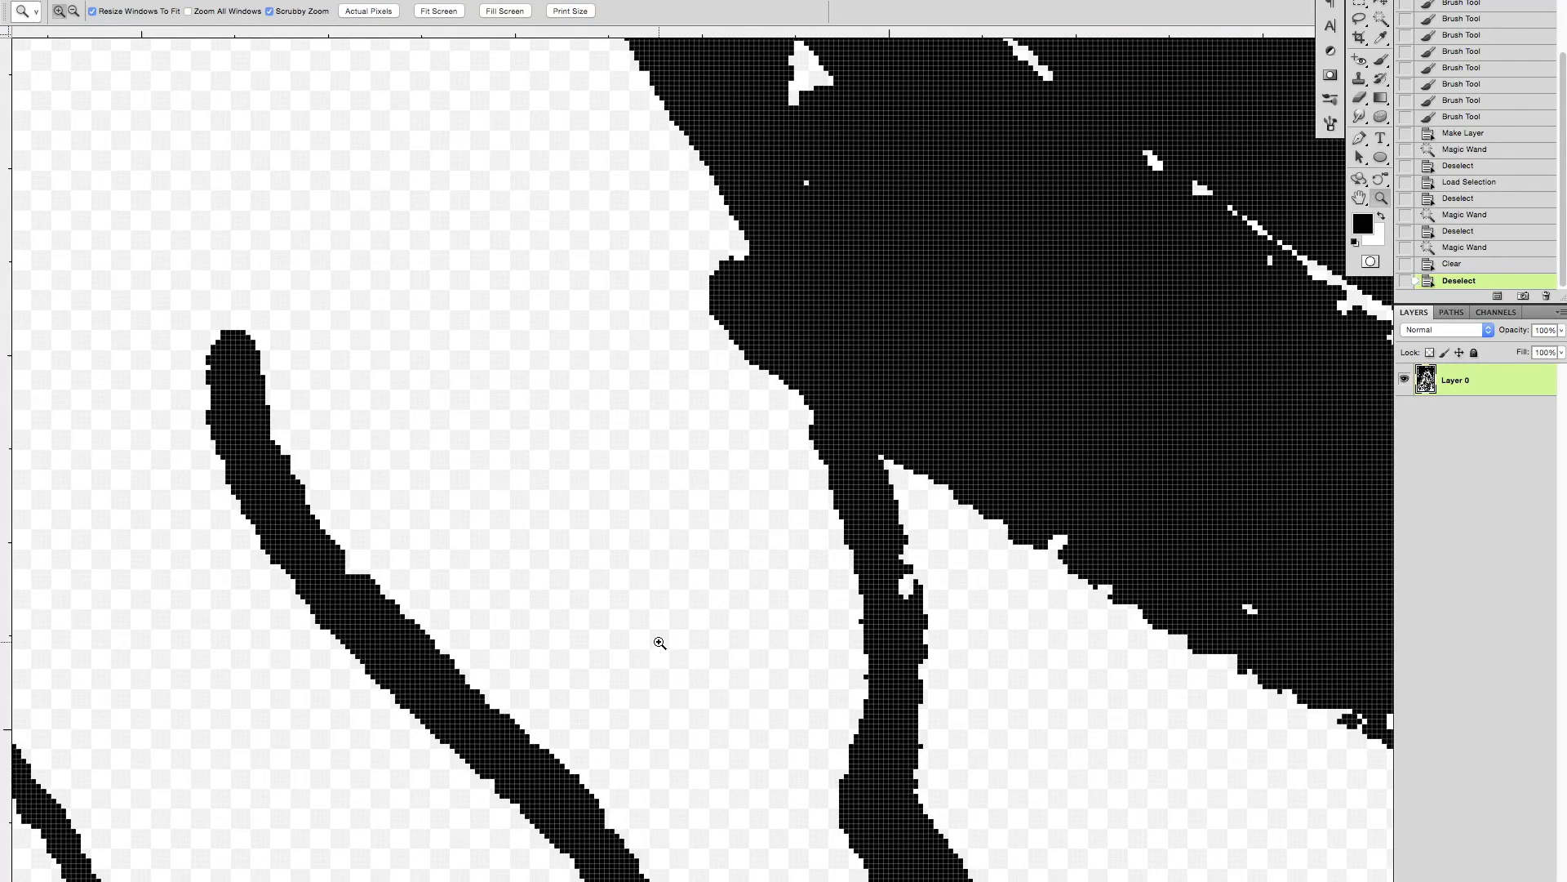
Step: Create a new layer named "white" and place it beneath Layer 0
{"action": "key", "text": "super+shift+n"}
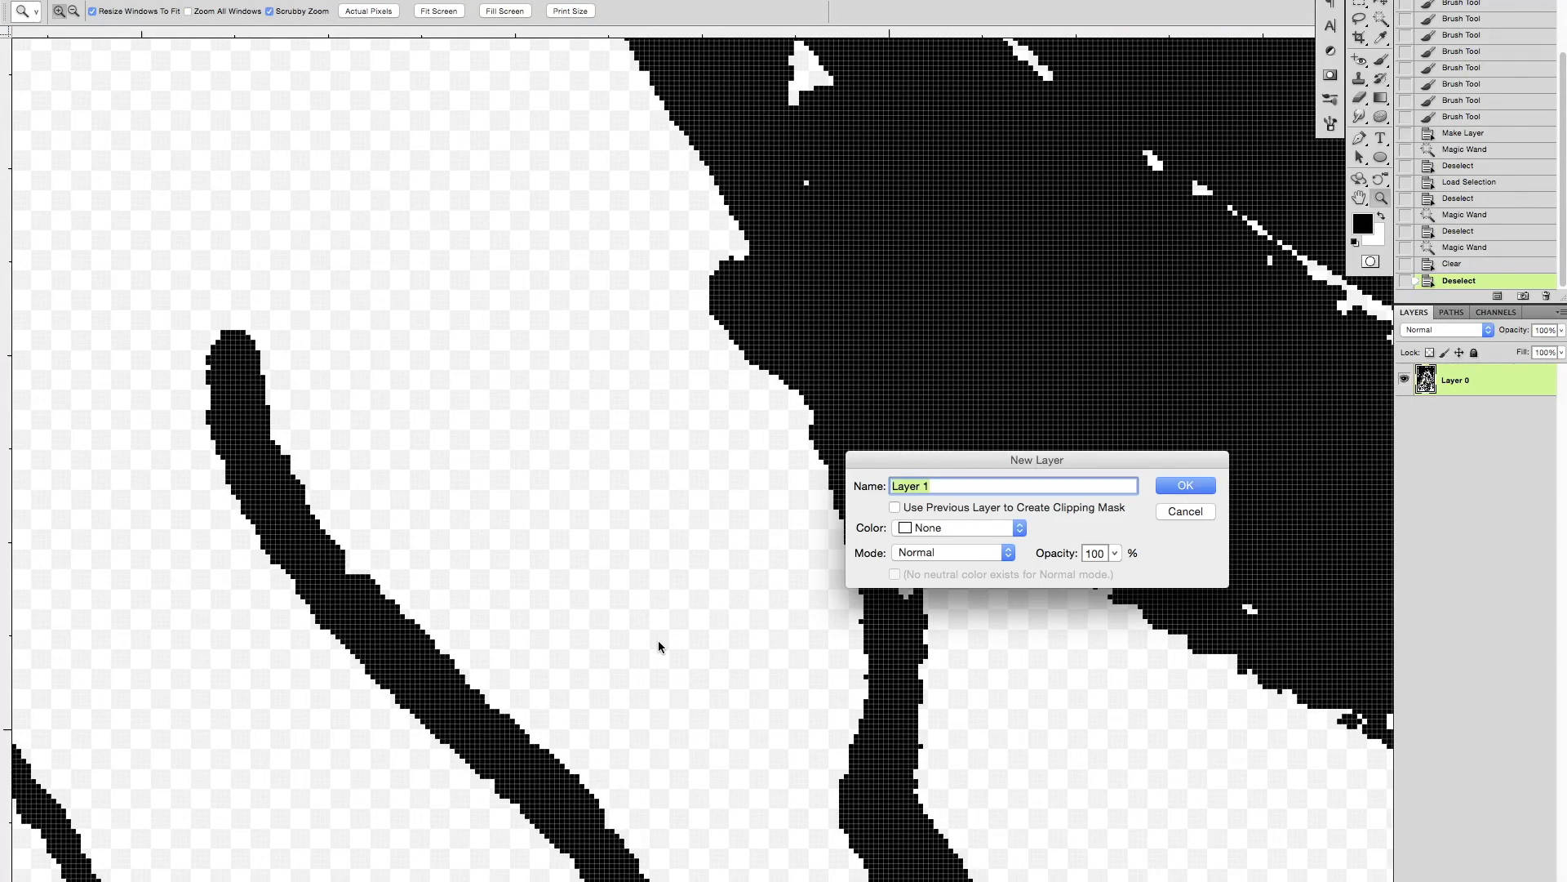
{"action": "type", "text": "white"}
{"action": "key", "text": "Return"}
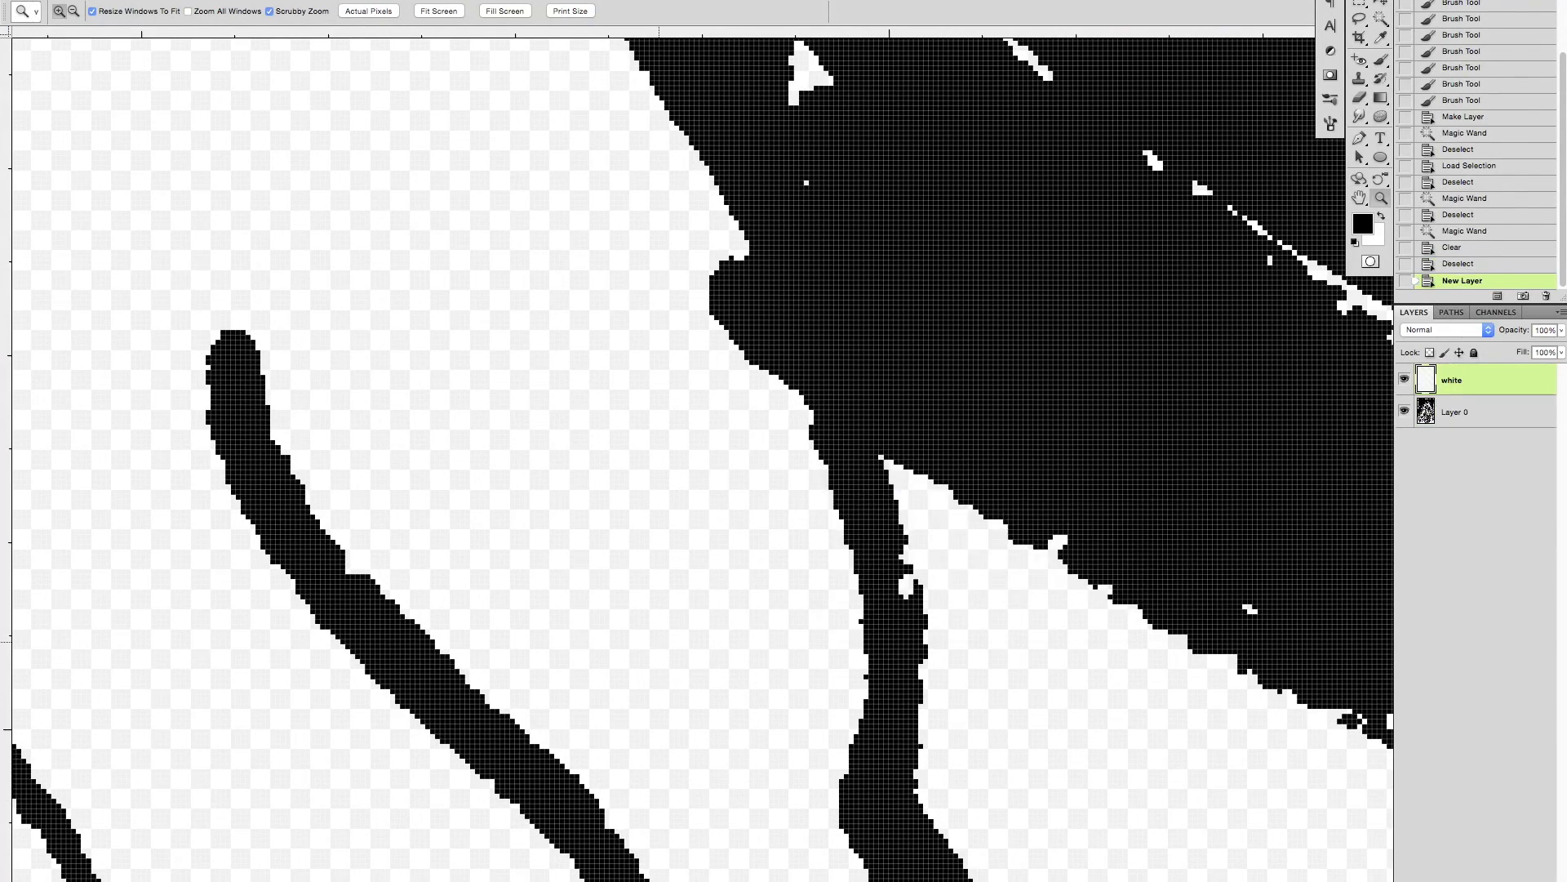
{"action": "left_click_drag", "start_coordinate": [1459, 385], "coordinate": [1461, 410]}
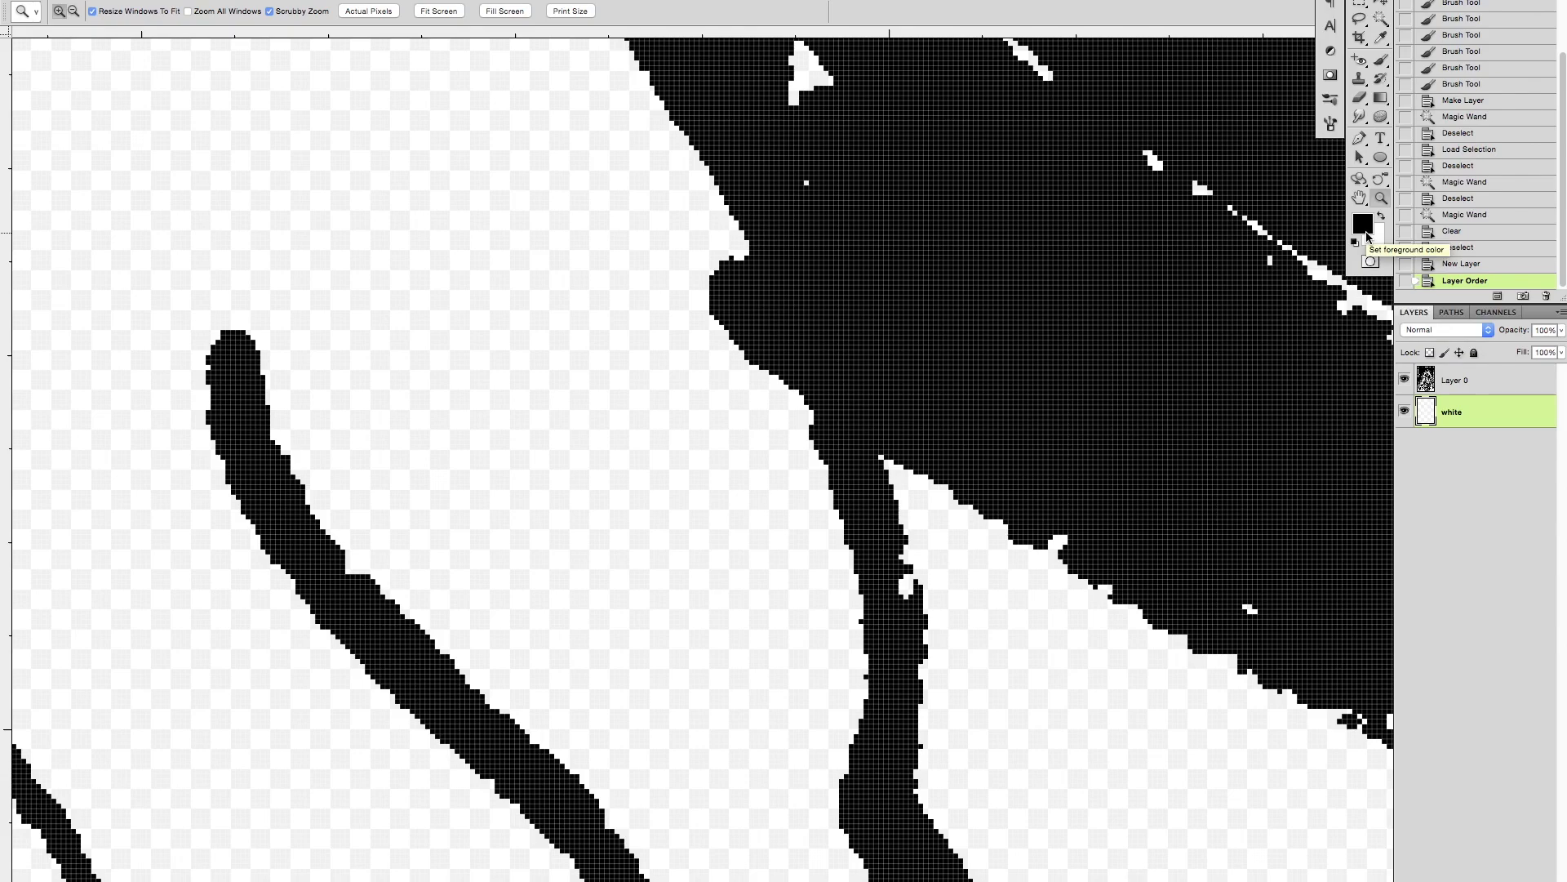
Step: Fill the "white" layer with the white background color and check it by temporarily hiding Layer 0
{"action": "key", "text": "super+BackSpace"}
{"action": "key", "text": "super+0"}
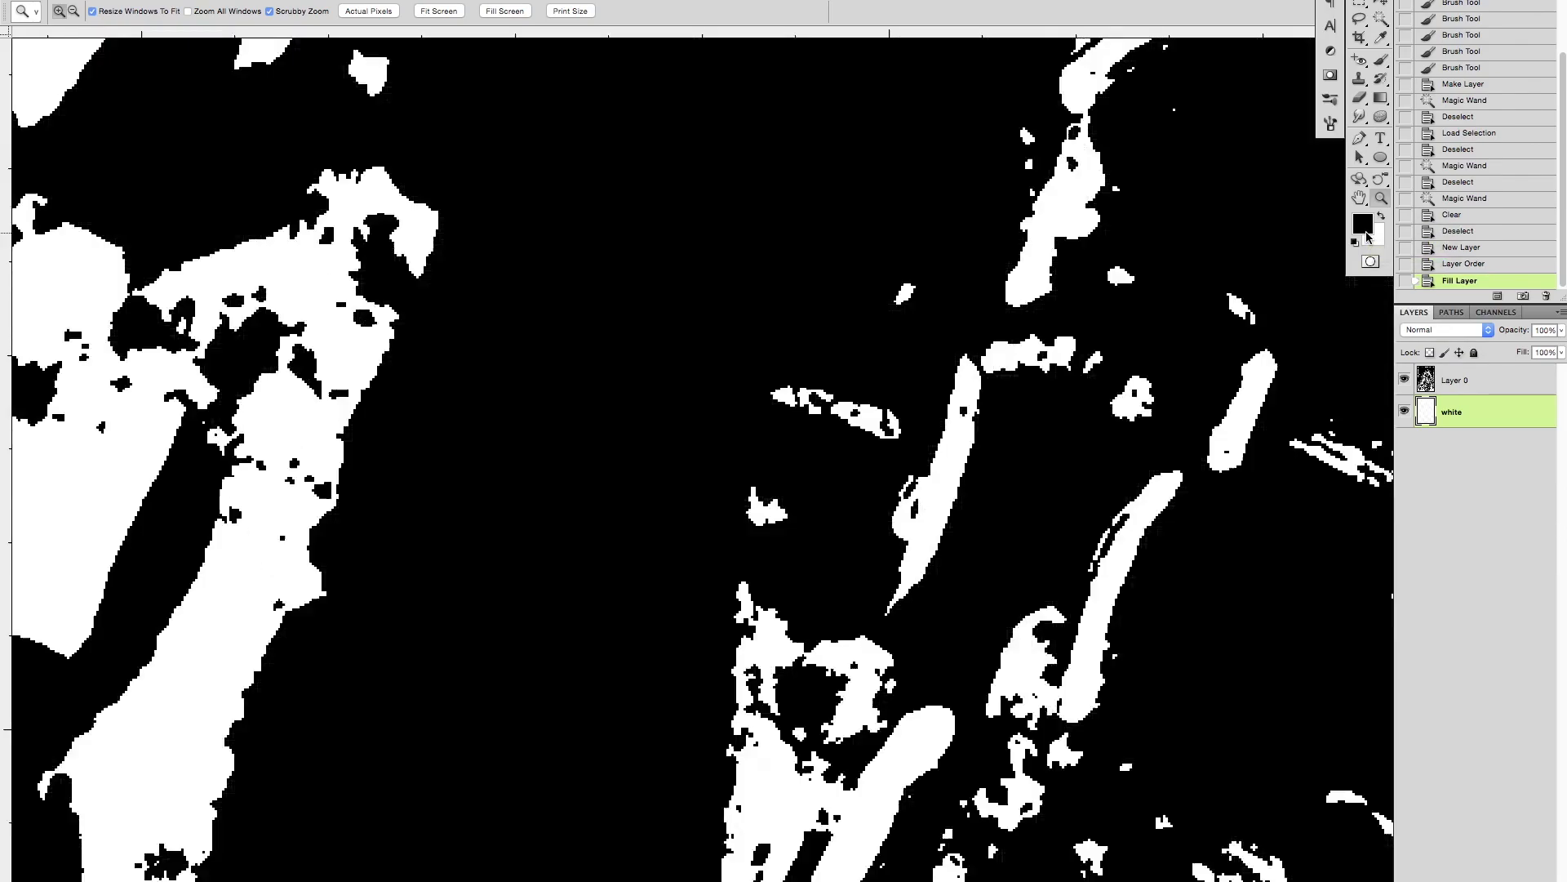
{"action": "left_click", "coordinate": [703, 833]}
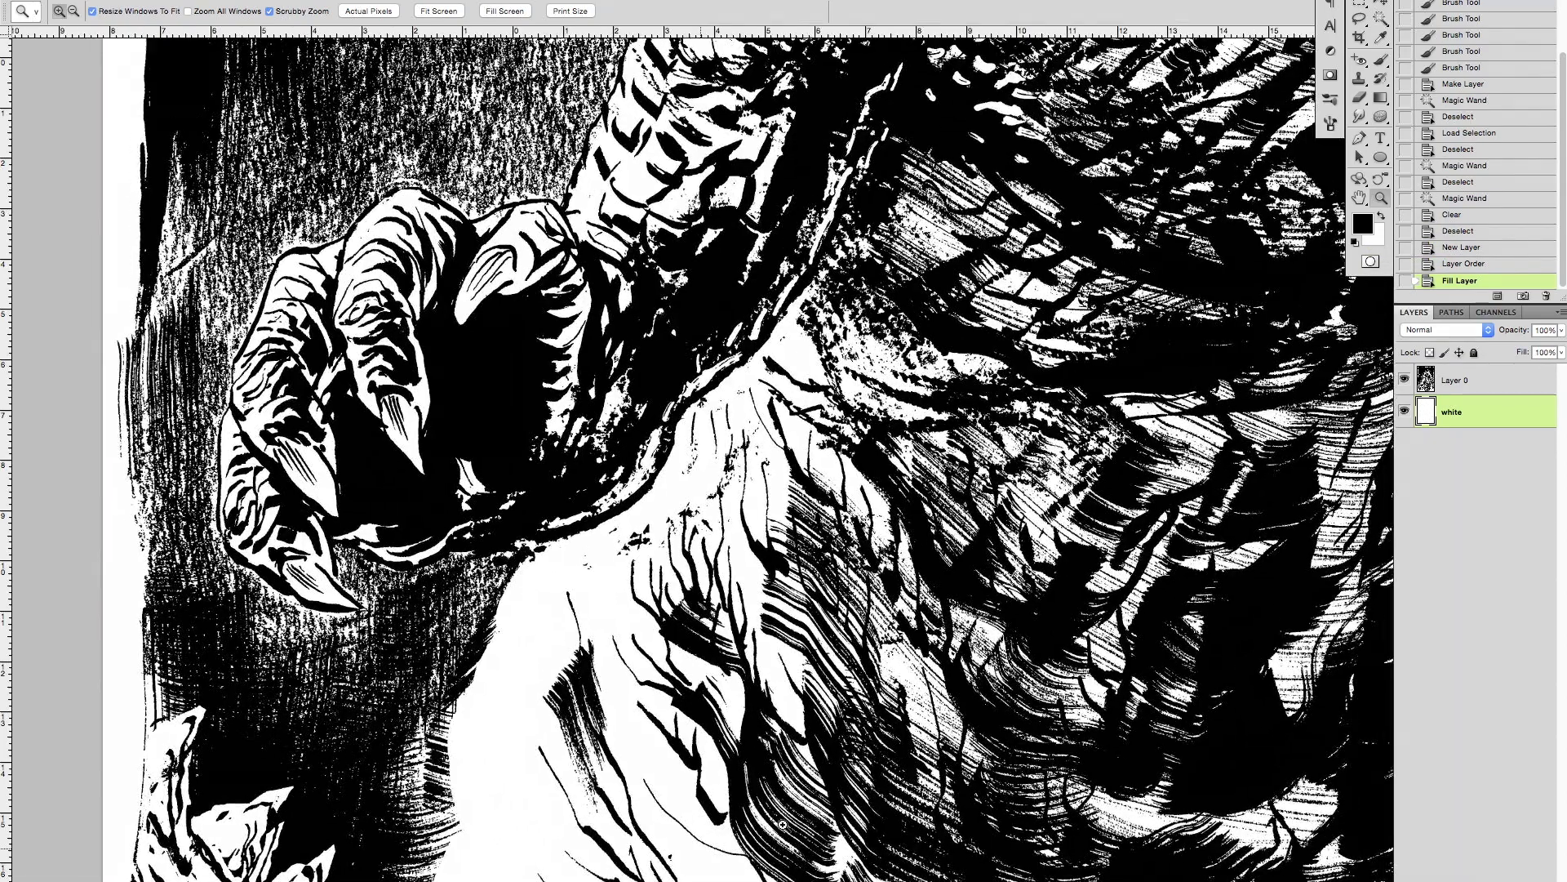
{"action": "left_click", "coordinate": [1404, 379]}
{"action": "key", "text": "super+0"}
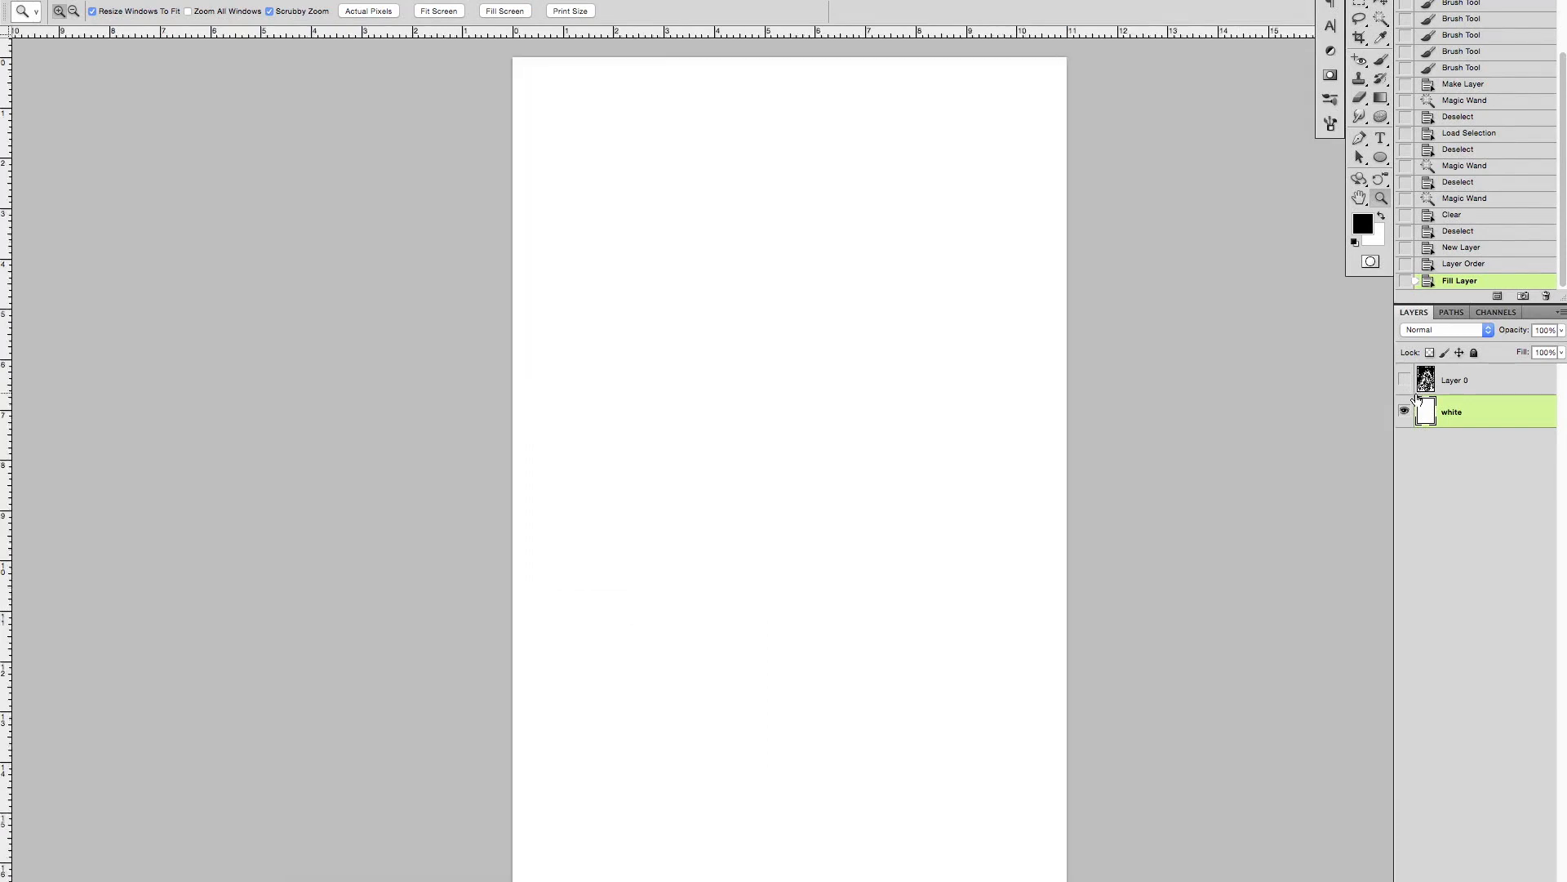
{"action": "left_click", "coordinate": [1404, 380]}
Step: Try moving the line art on Layer 0 over the white layer and undo the move
{"action": "left_click", "coordinate": [1448, 380]}
{"action": "key", "text": "v"}
{"action": "mouse_move", "coordinate": [913, 663]}
{"action": "left_mouse_down"}
{"action": "mouse_move", "coordinate": [915, 690]}
{"action": "mouse_move", "coordinate": [908, 663]}
{"action": "mouse_move", "coordinate": [954, 687]}
{"action": "left_mouse_up"}
{"action": "key", "text": "super+z"}
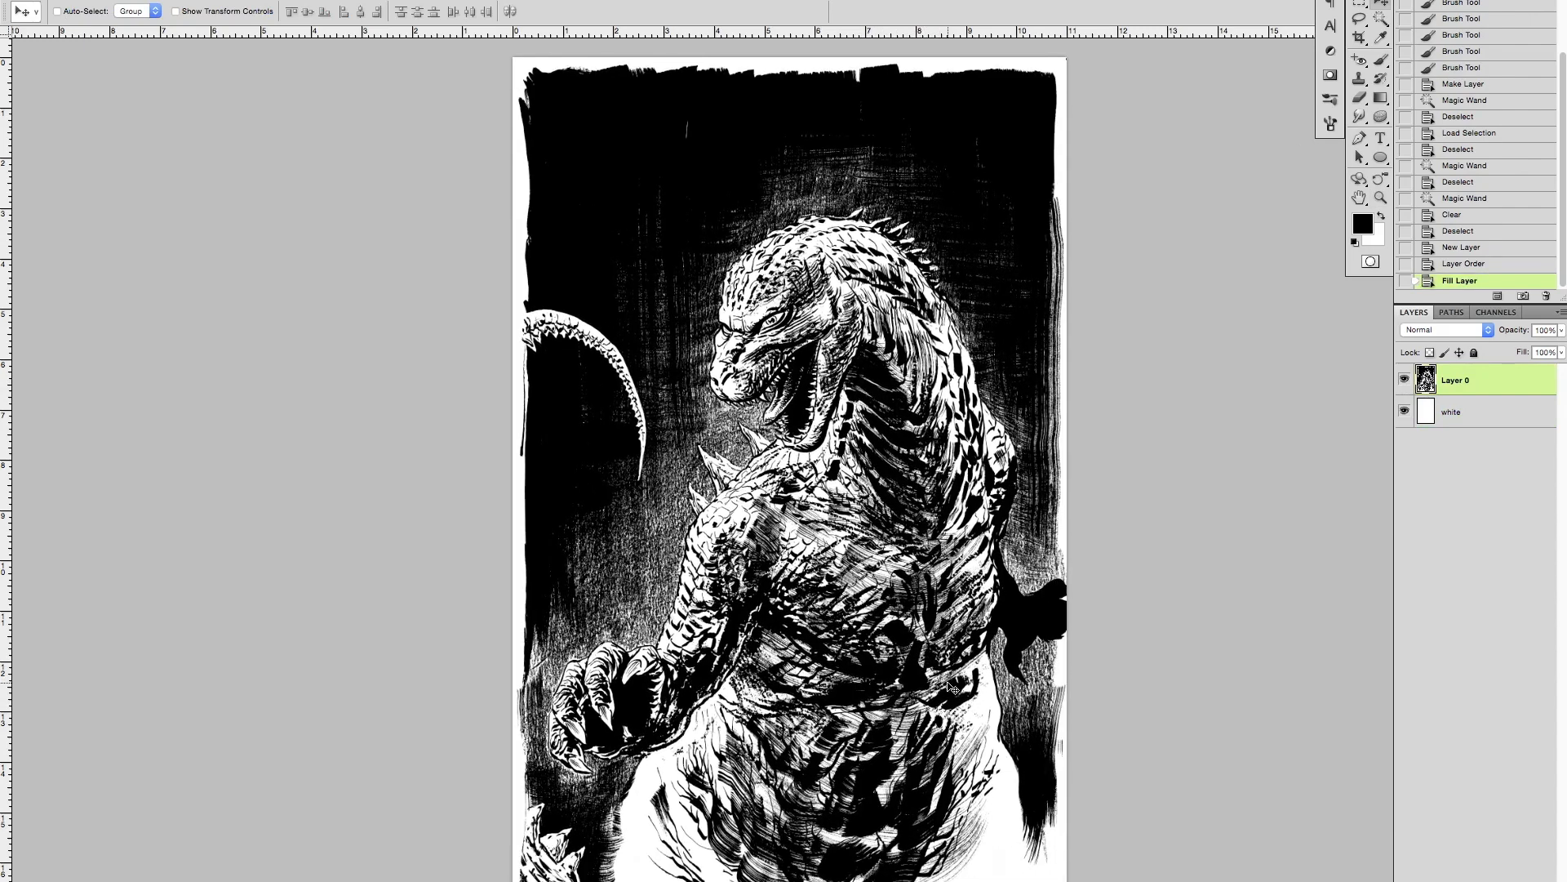
Step: Rename Layer 0 to "Line-Art"
{"action": "key", "text": "z"}
{"action": "left_click_drag", "start_coordinate": [894, 748], "coordinate": [932, 730]}
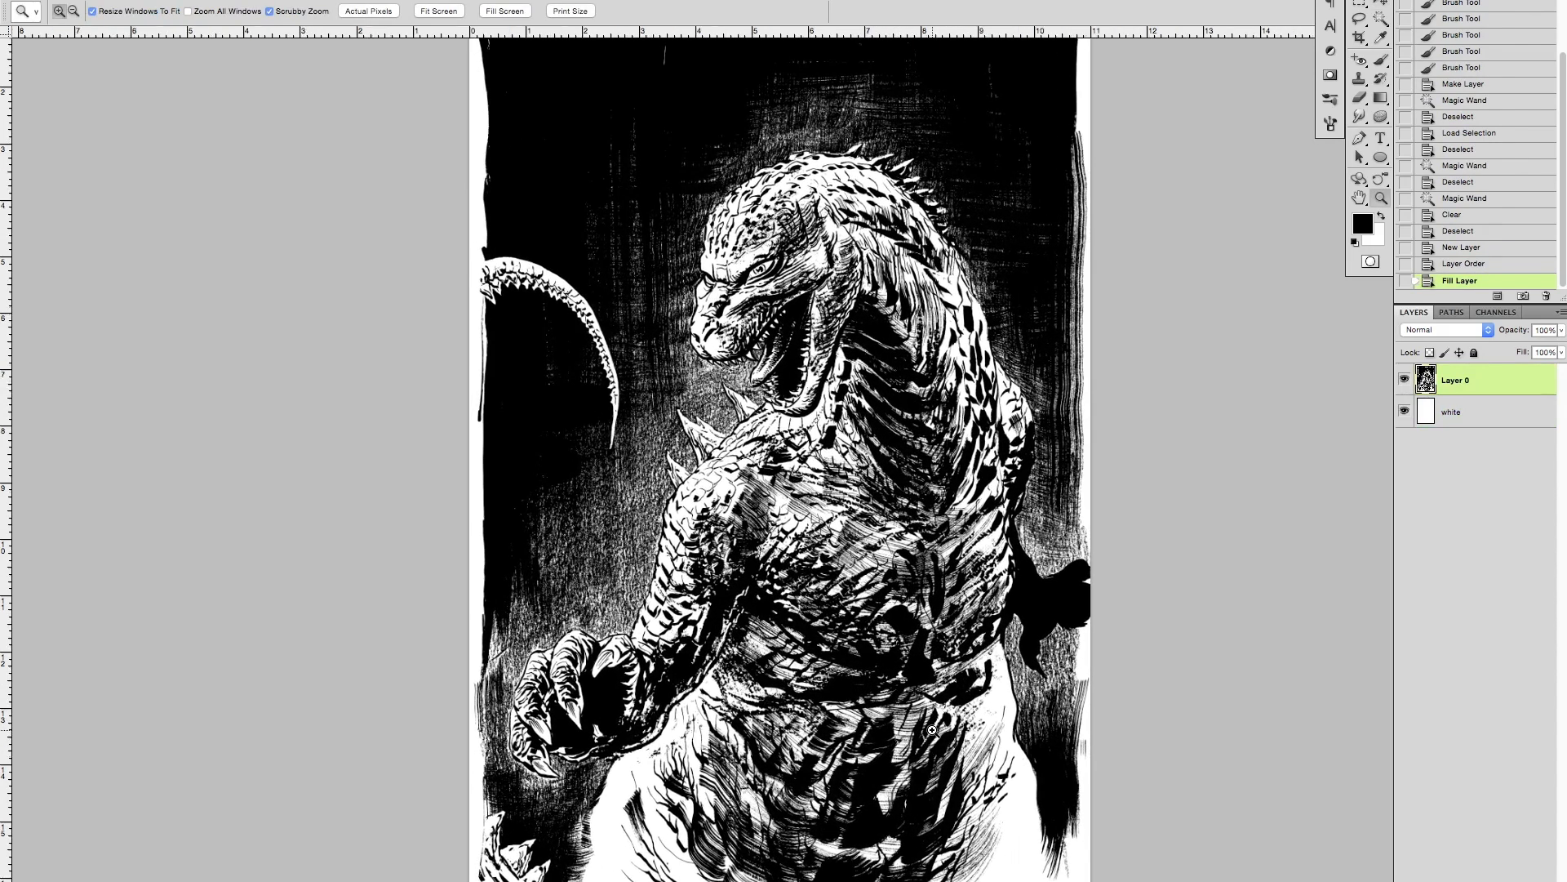
{"action": "double_click", "coordinate": [1448, 380]}
{"action": "type", "text": "Line-Art"}
{"action": "key", "text": "Return"}
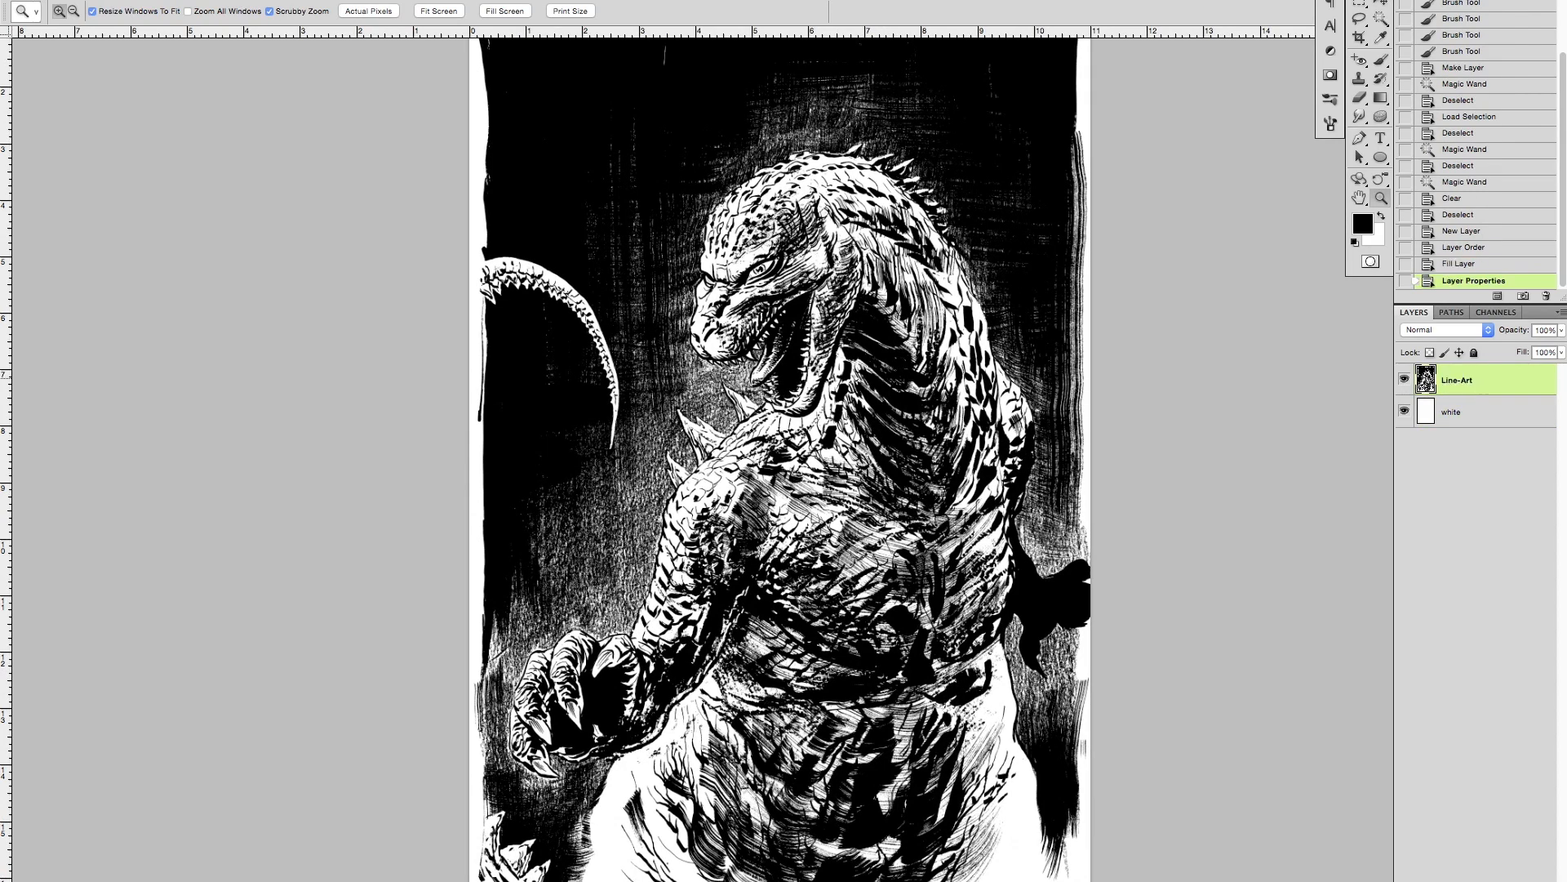
Step: Load the Line-Art layer's contents as a selection, check the document's channels, and clear the selection
{"action": "left_click", "coordinate": [1428, 386], "text": "super"}
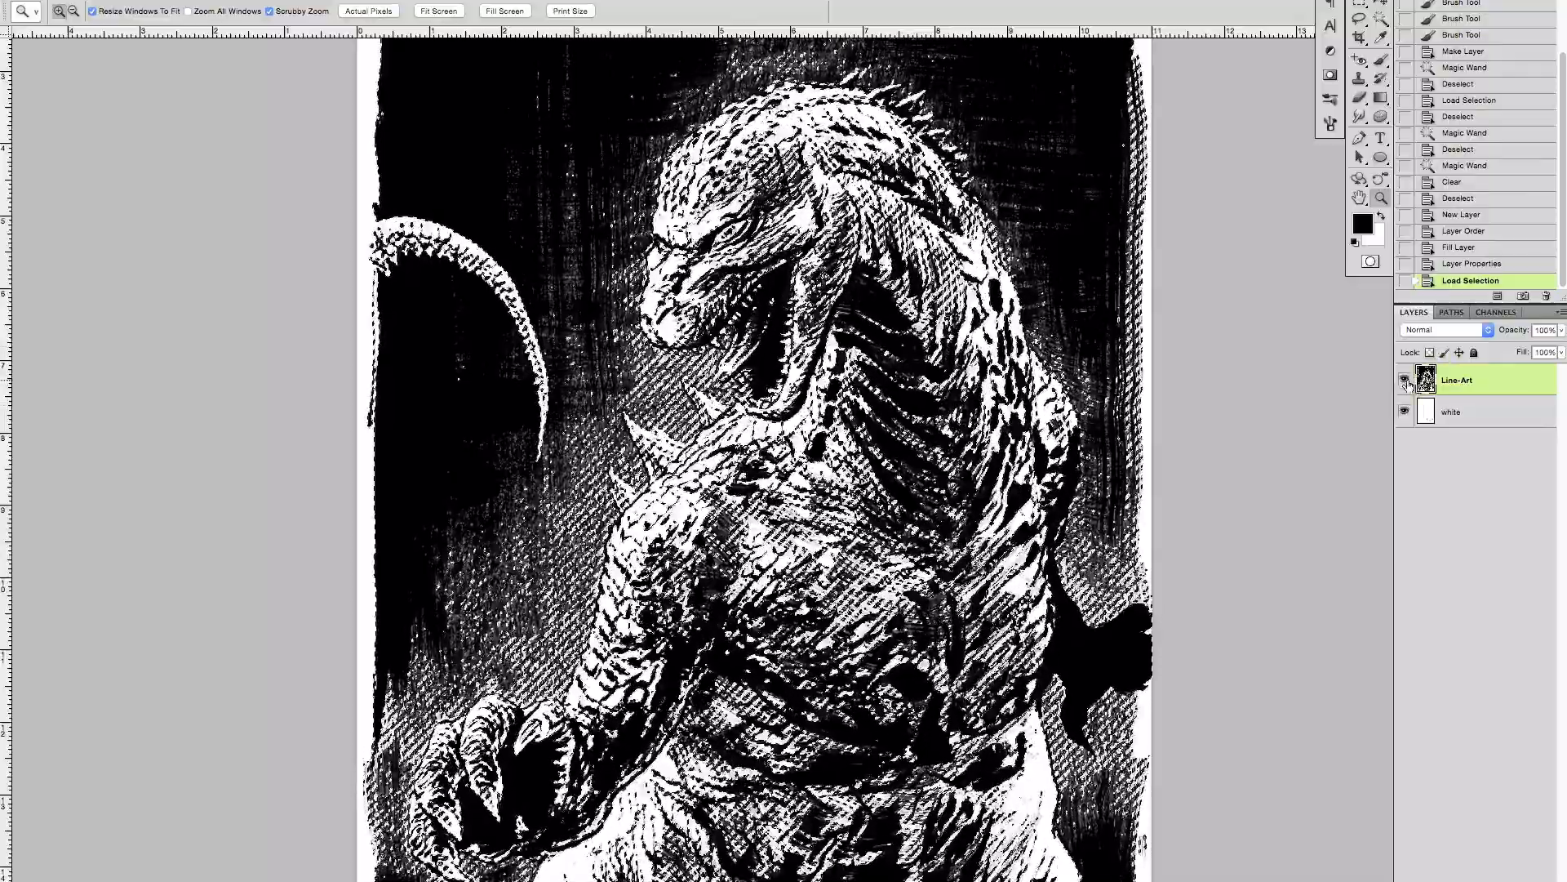
{"action": "left_click", "coordinate": [1494, 312]}
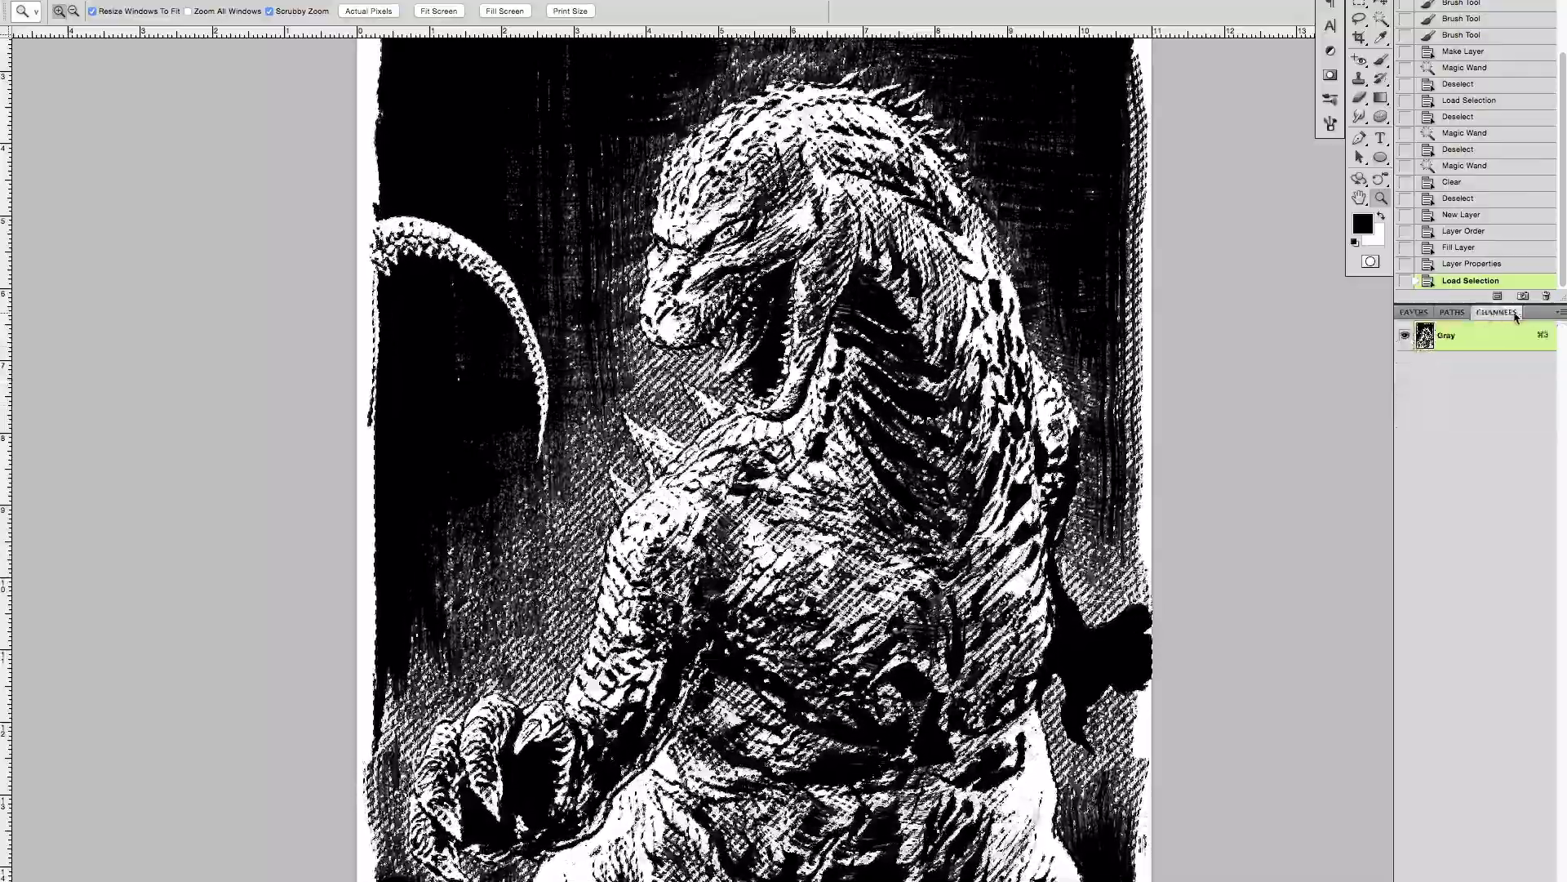
{"action": "left_click", "coordinate": [1559, 315]}
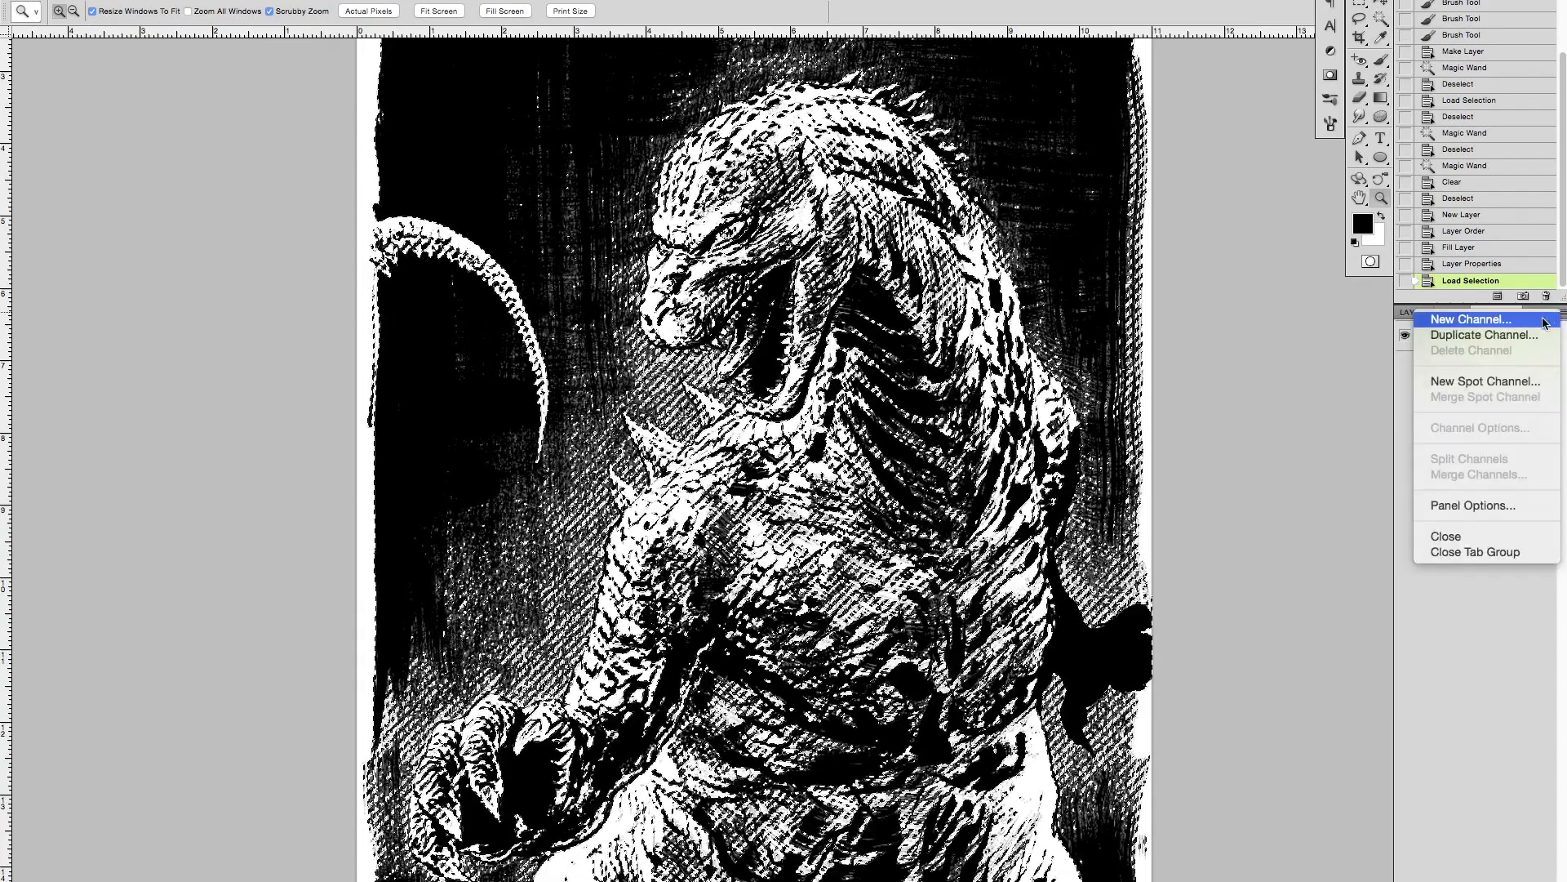
{"action": "left_click", "coordinate": [1526, 323]}
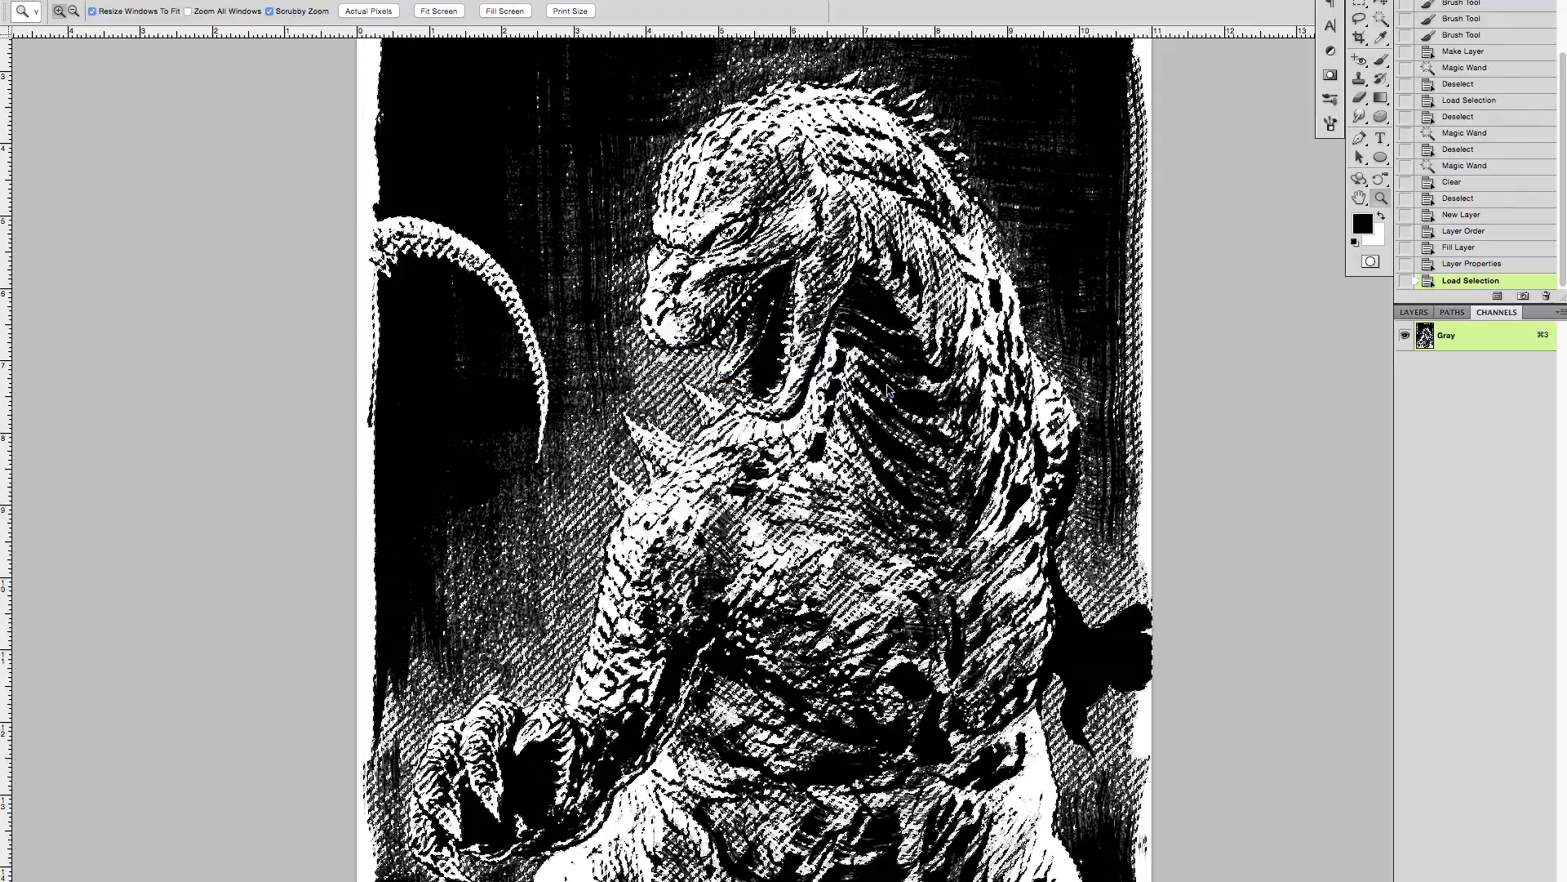
{"action": "left_click", "coordinate": [1413, 313]}
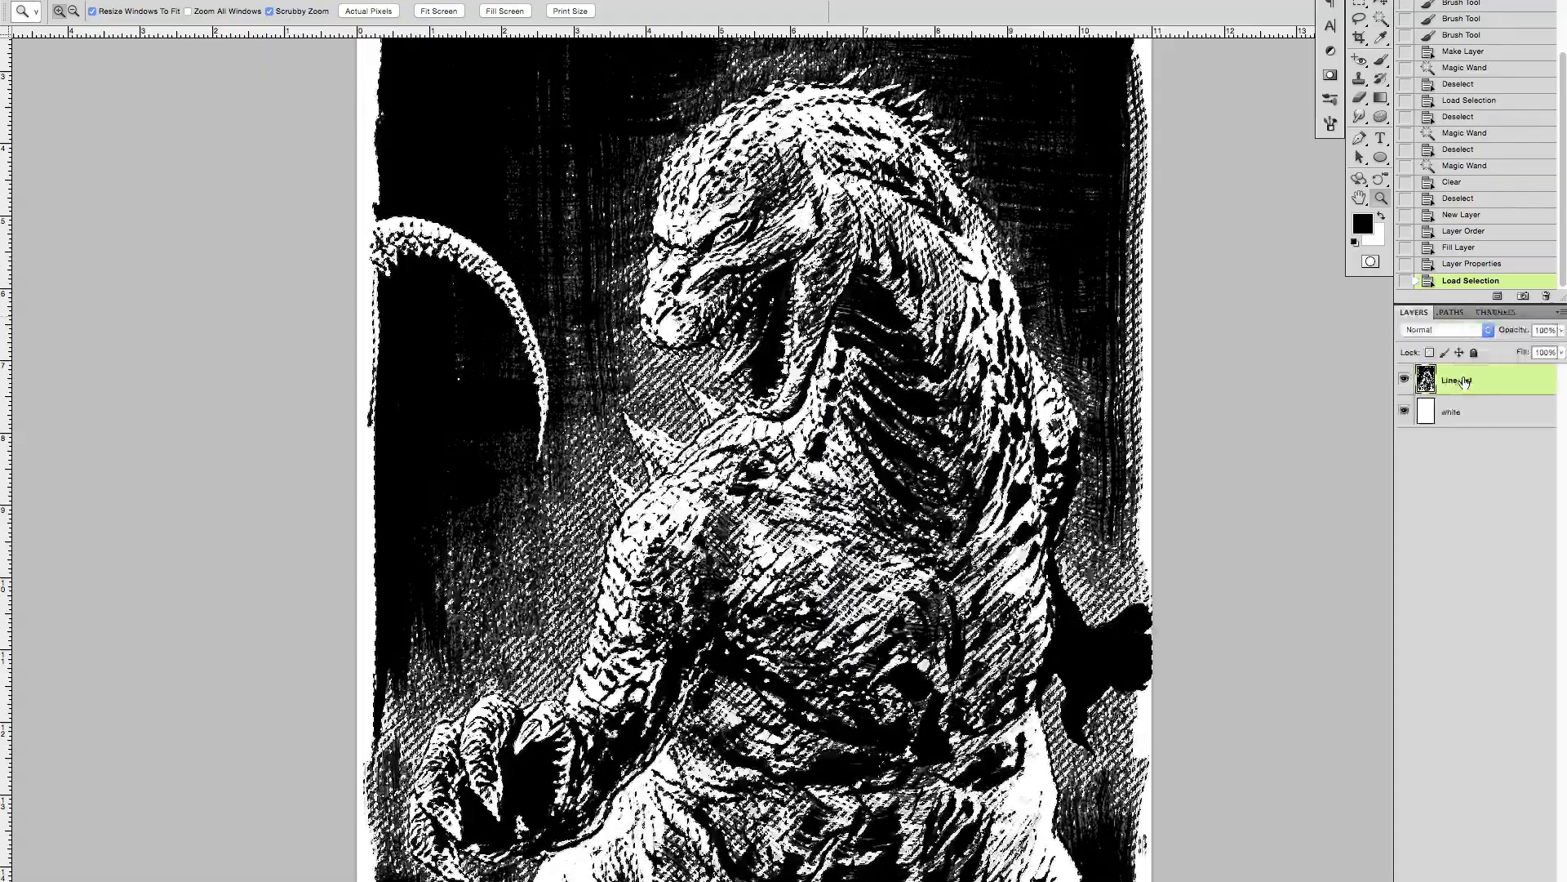
{"action": "left_click", "coordinate": [1454, 415]}
{"action": "key", "text": "ctrl+d"}
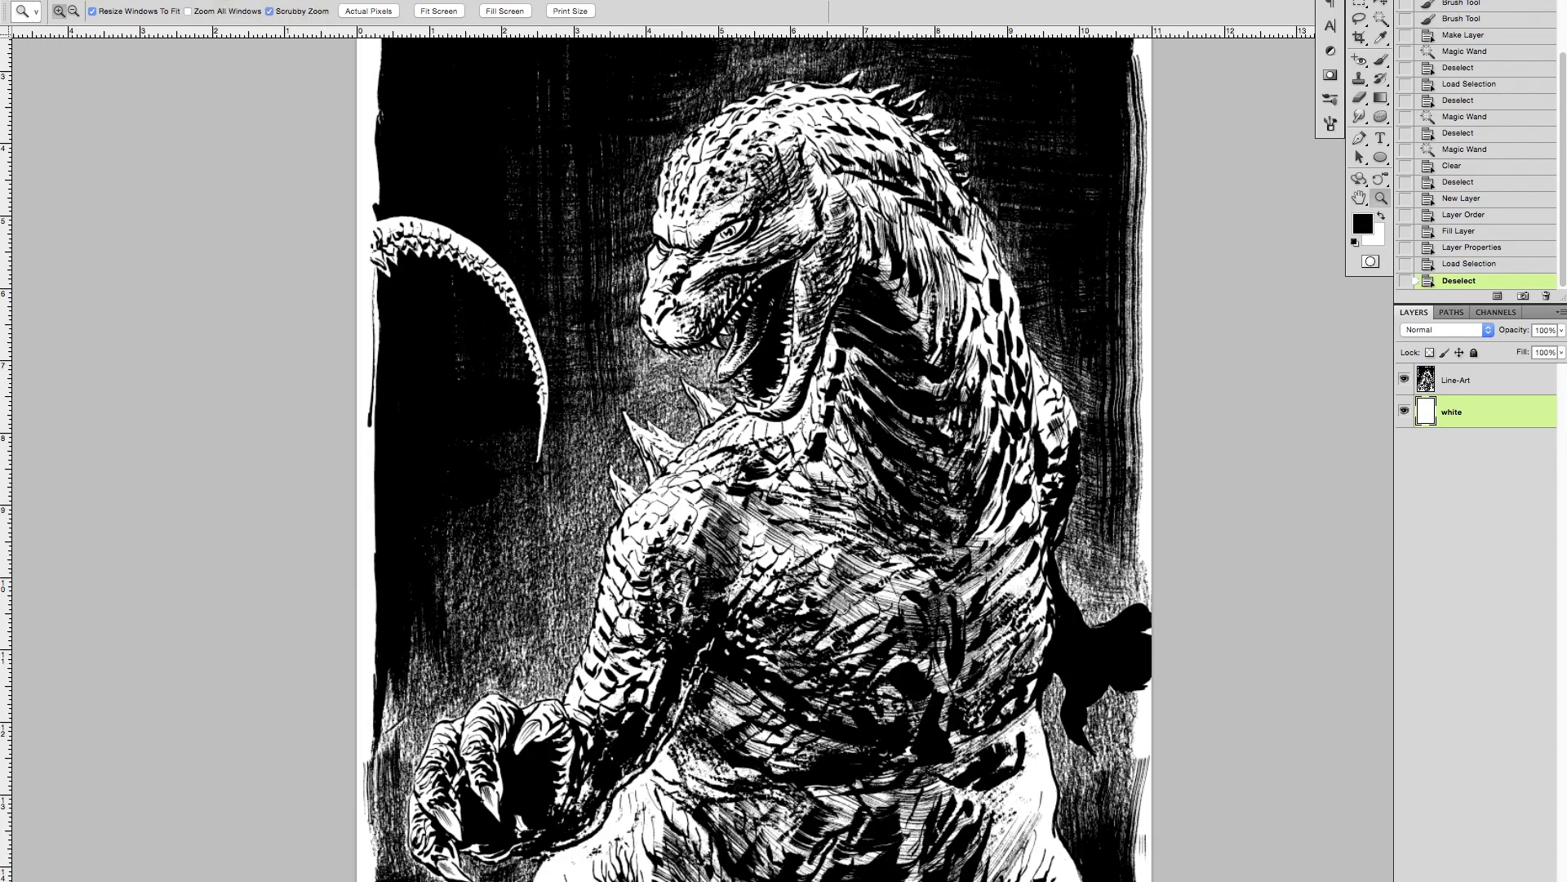
Step: Convert the document from grayscale to RGB Color mode without merging the layers
{"action": "left_click", "coordinate": [200, 0]}
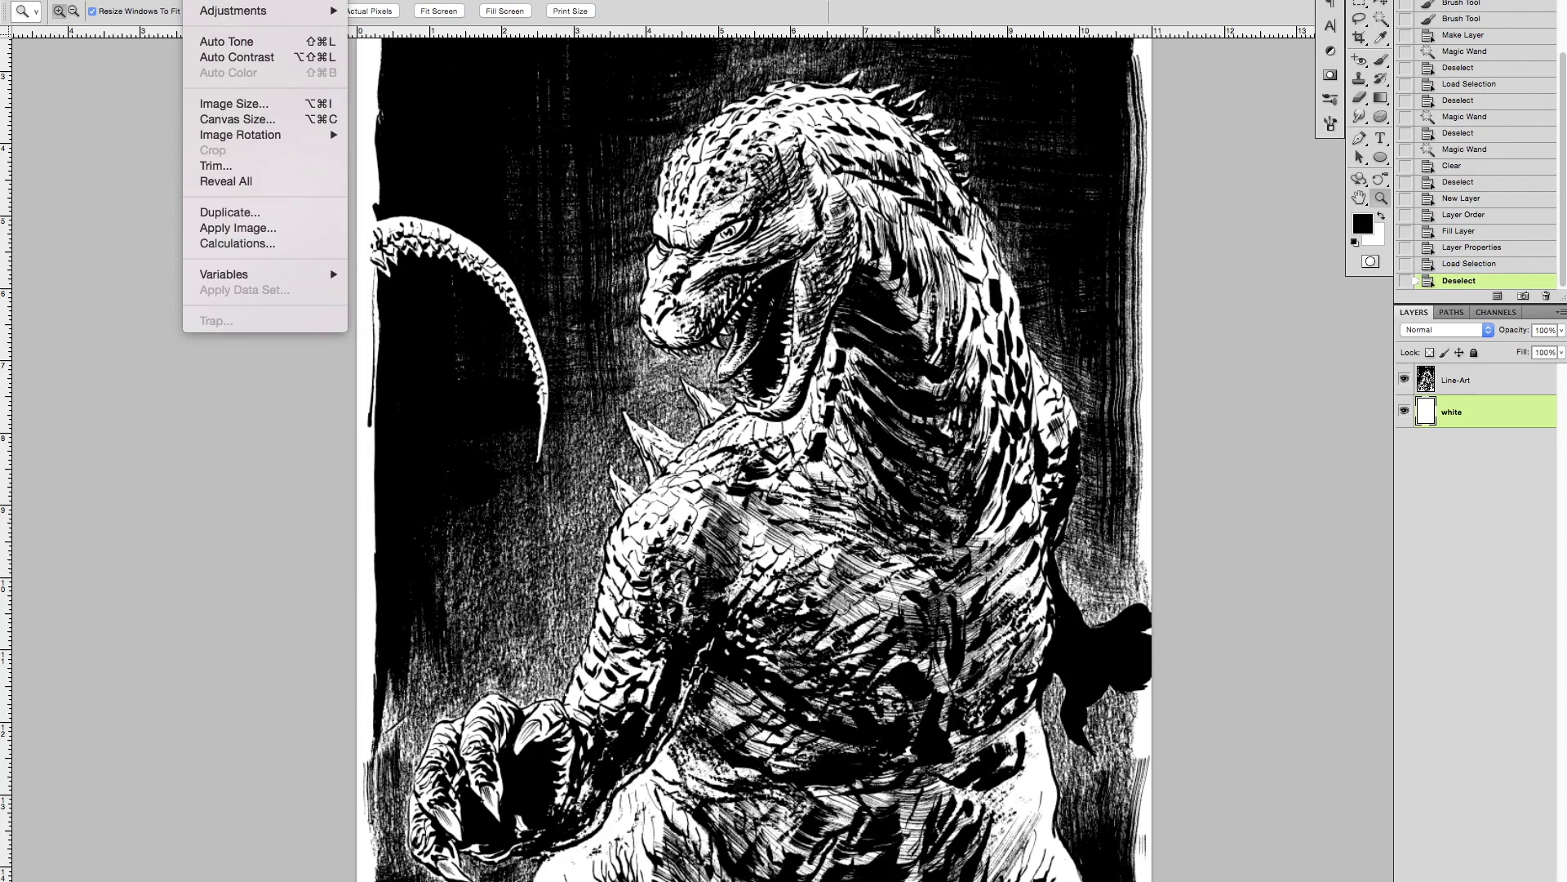
{"action": "key", "text": "Escape"}
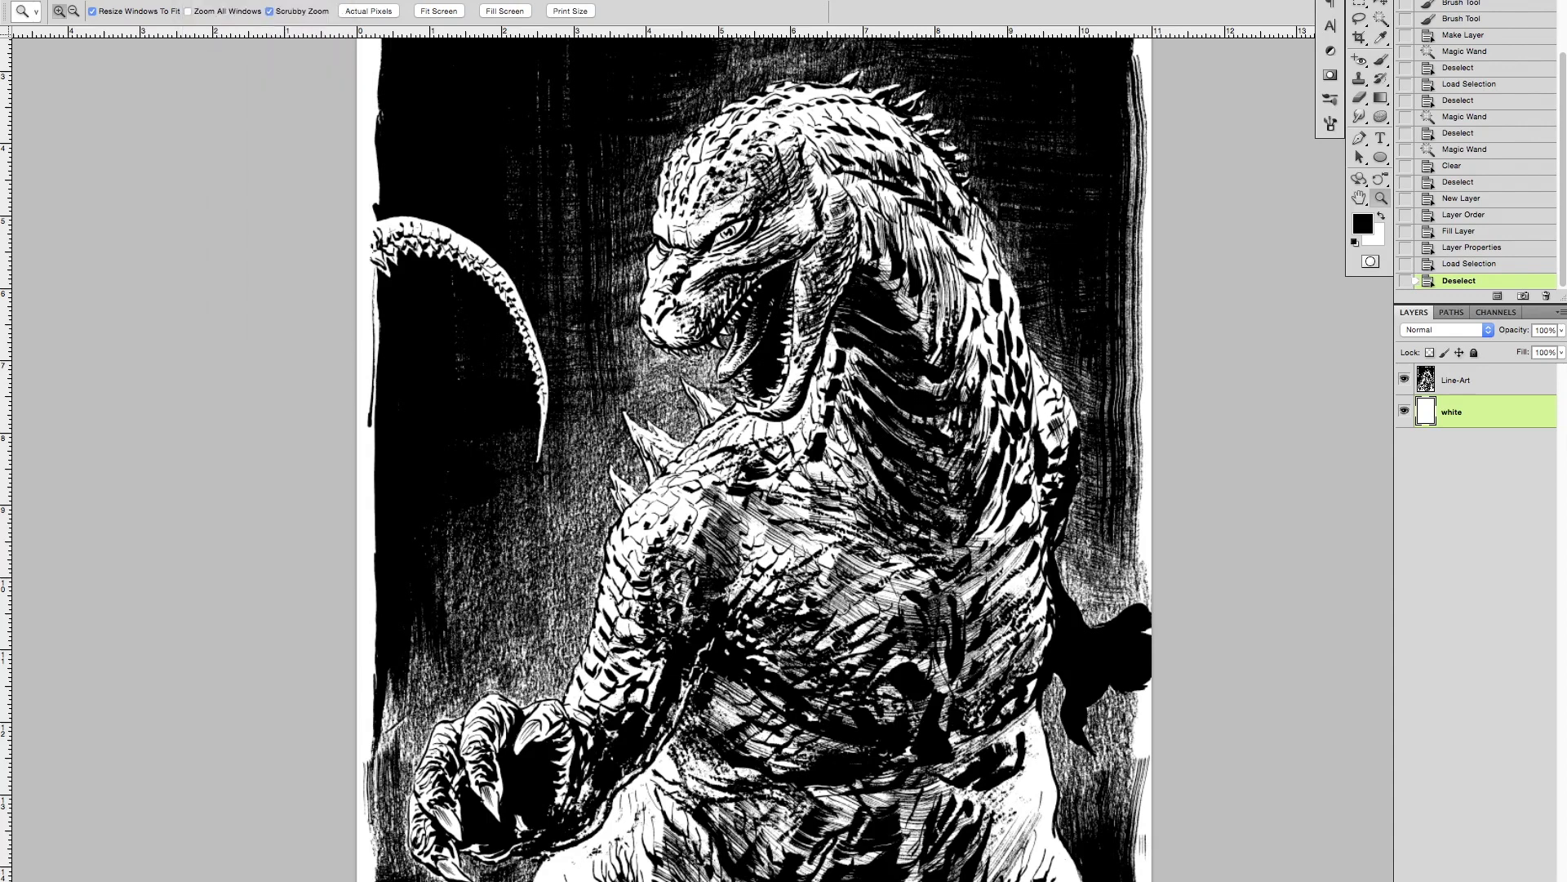
{"action": "left_click", "coordinate": [201, 0]}
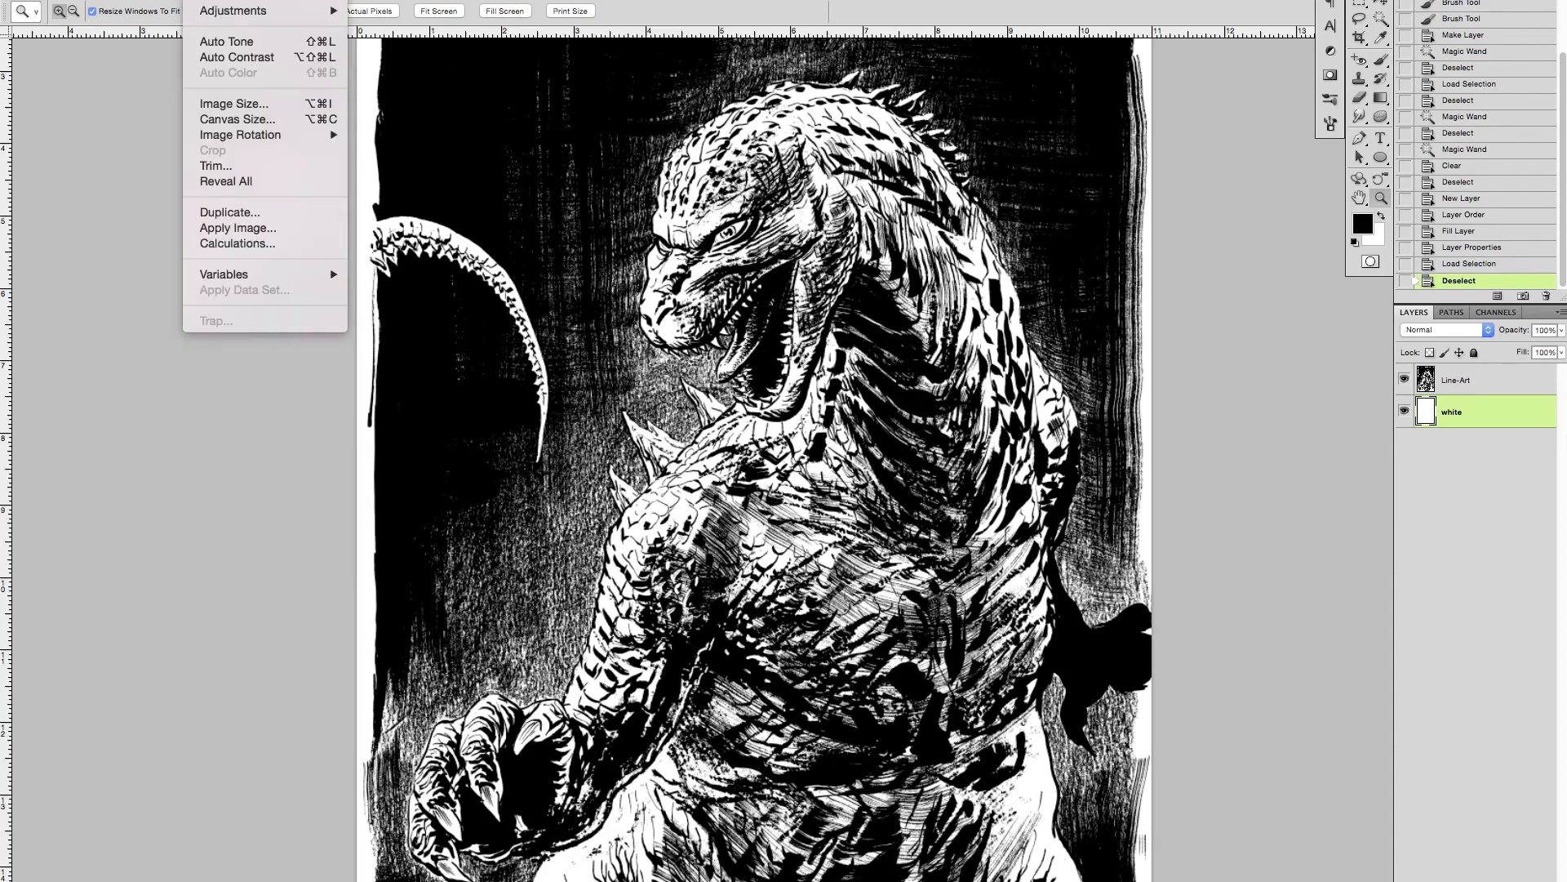
{"action": "mouse_move", "coordinate": [214, 1]}
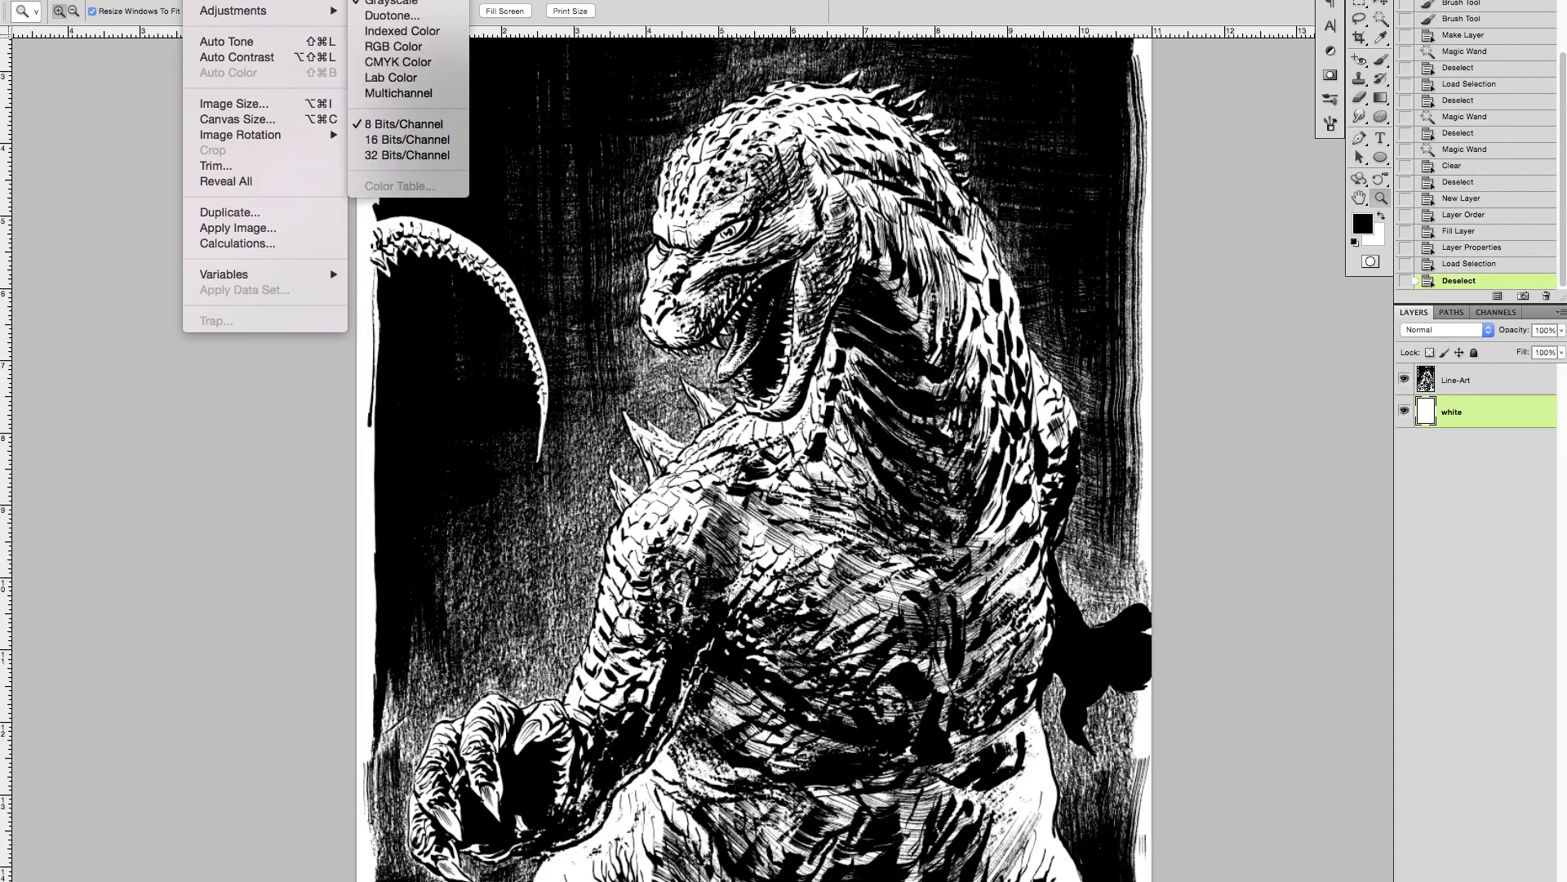
{"action": "left_click", "coordinate": [400, 50]}
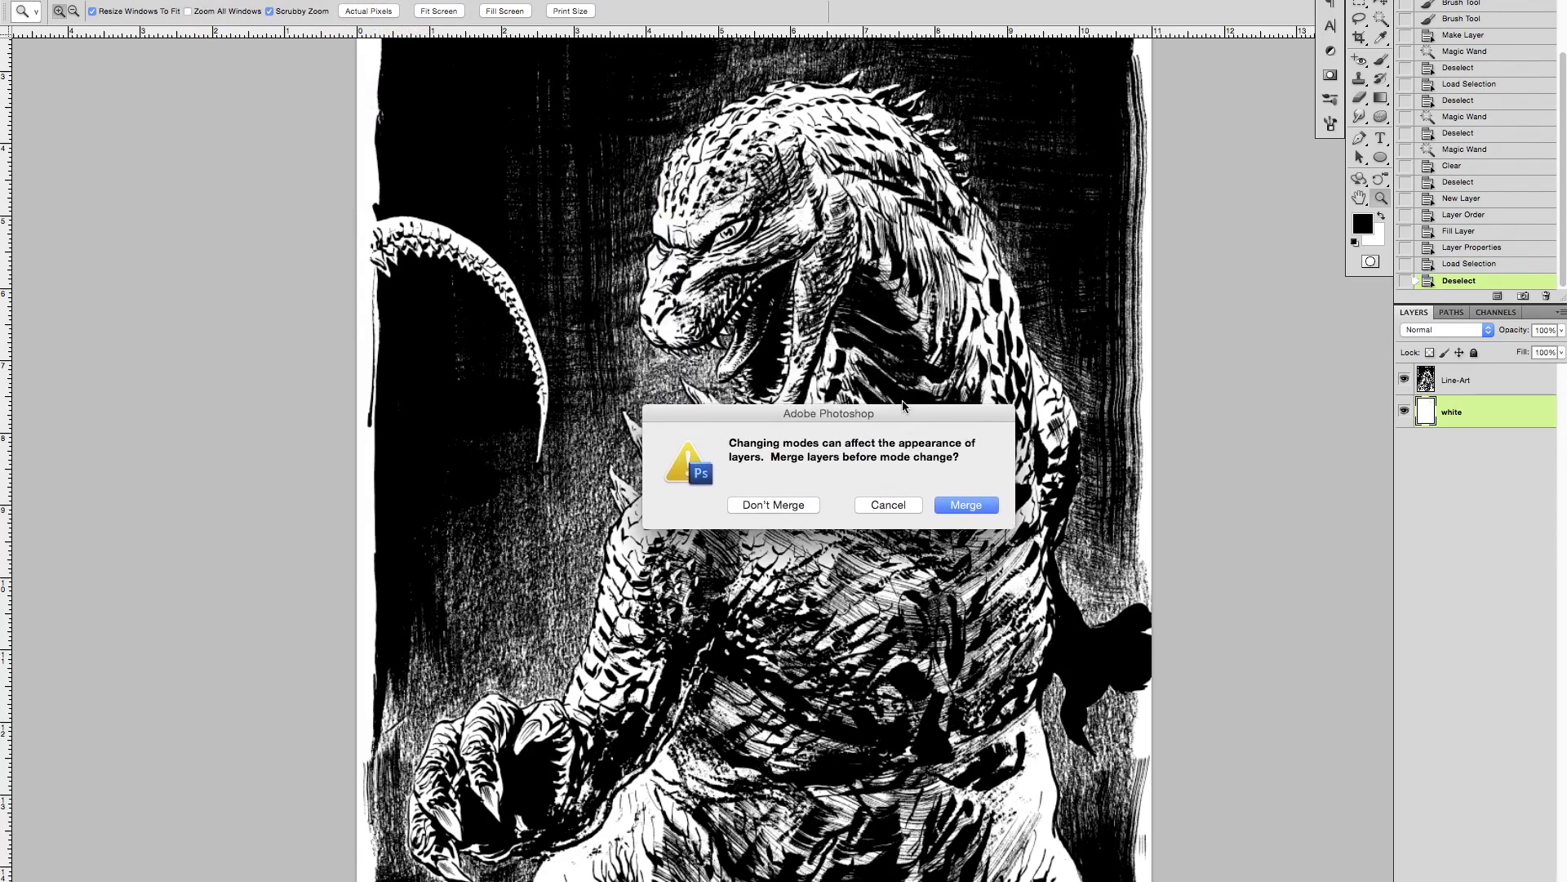
{"action": "left_click", "coordinate": [779, 506]}
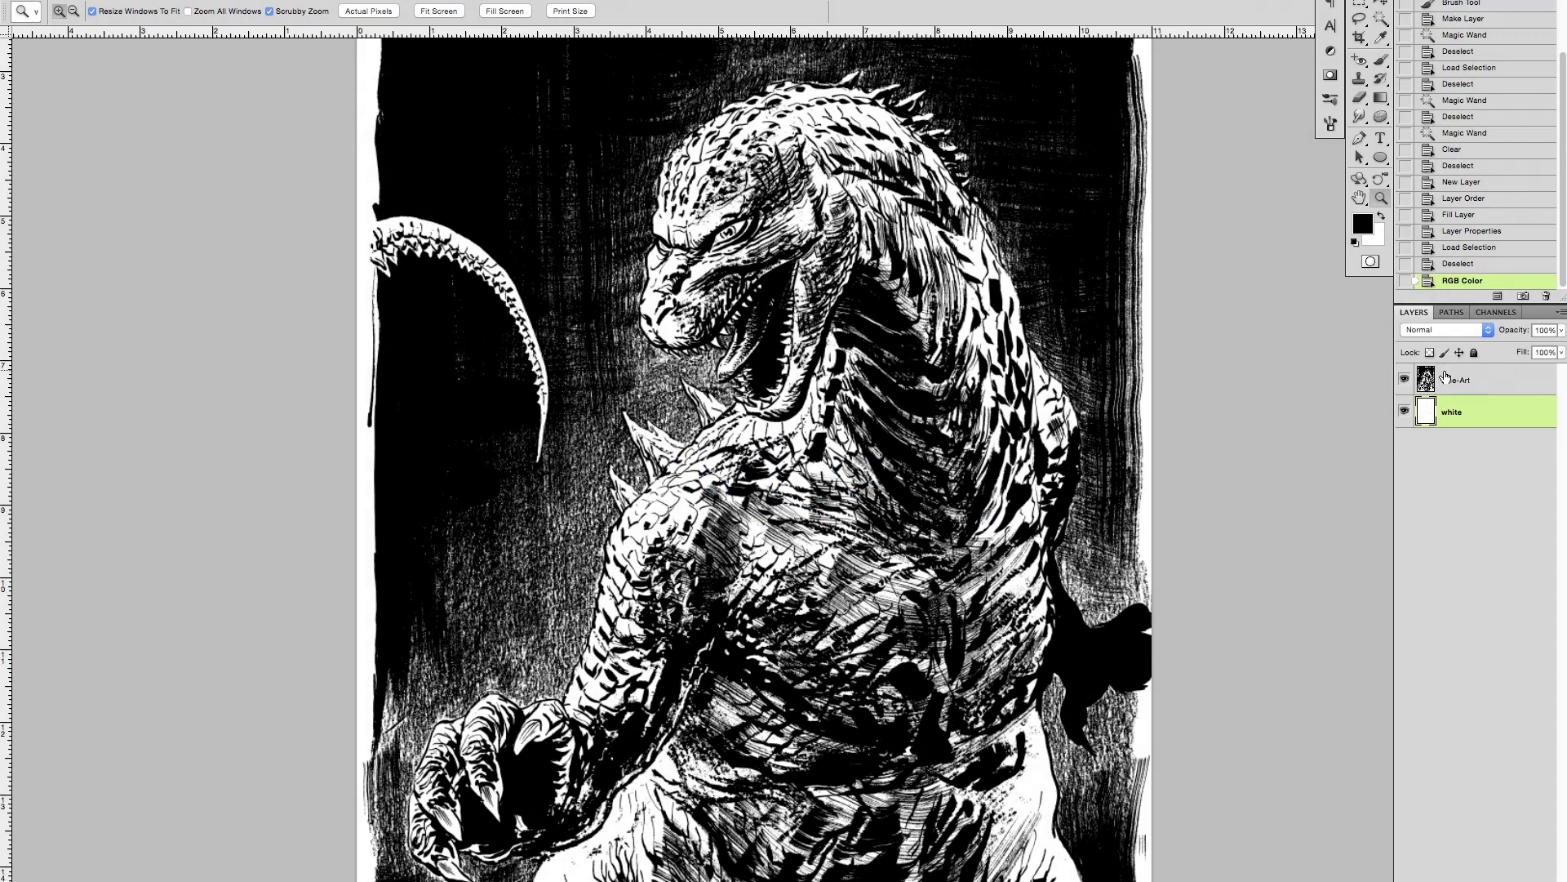
Step: Check the RGB channels, and load the Line-Art layer's contents as a selection
{"action": "left_click", "coordinate": [1496, 314]}
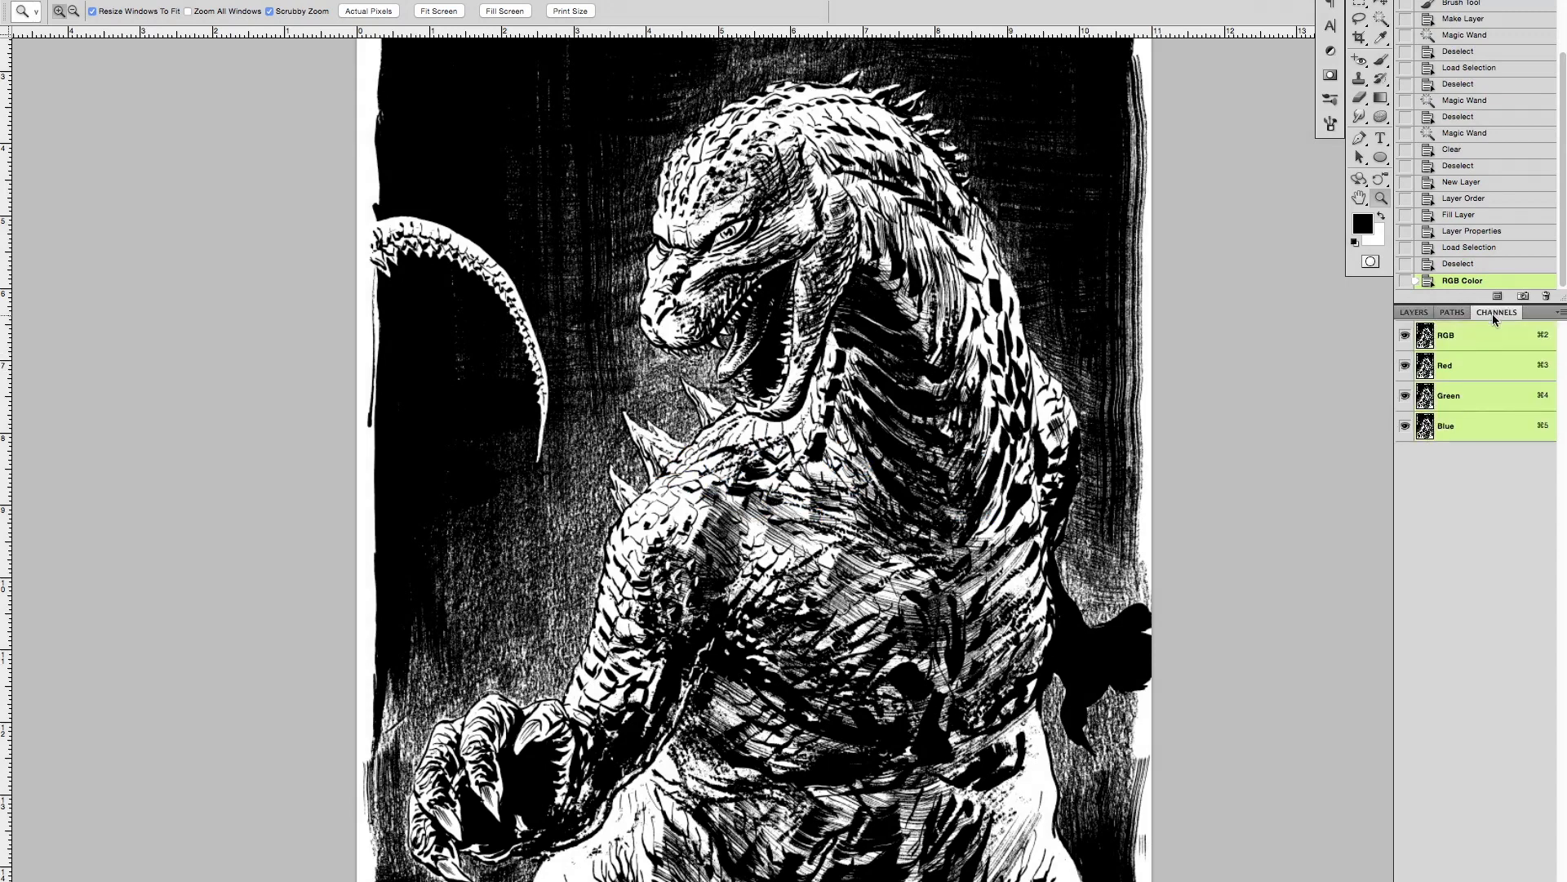
{"action": "left_click", "coordinate": [1414, 314]}
{"action": "left_click", "coordinate": [1427, 383]}
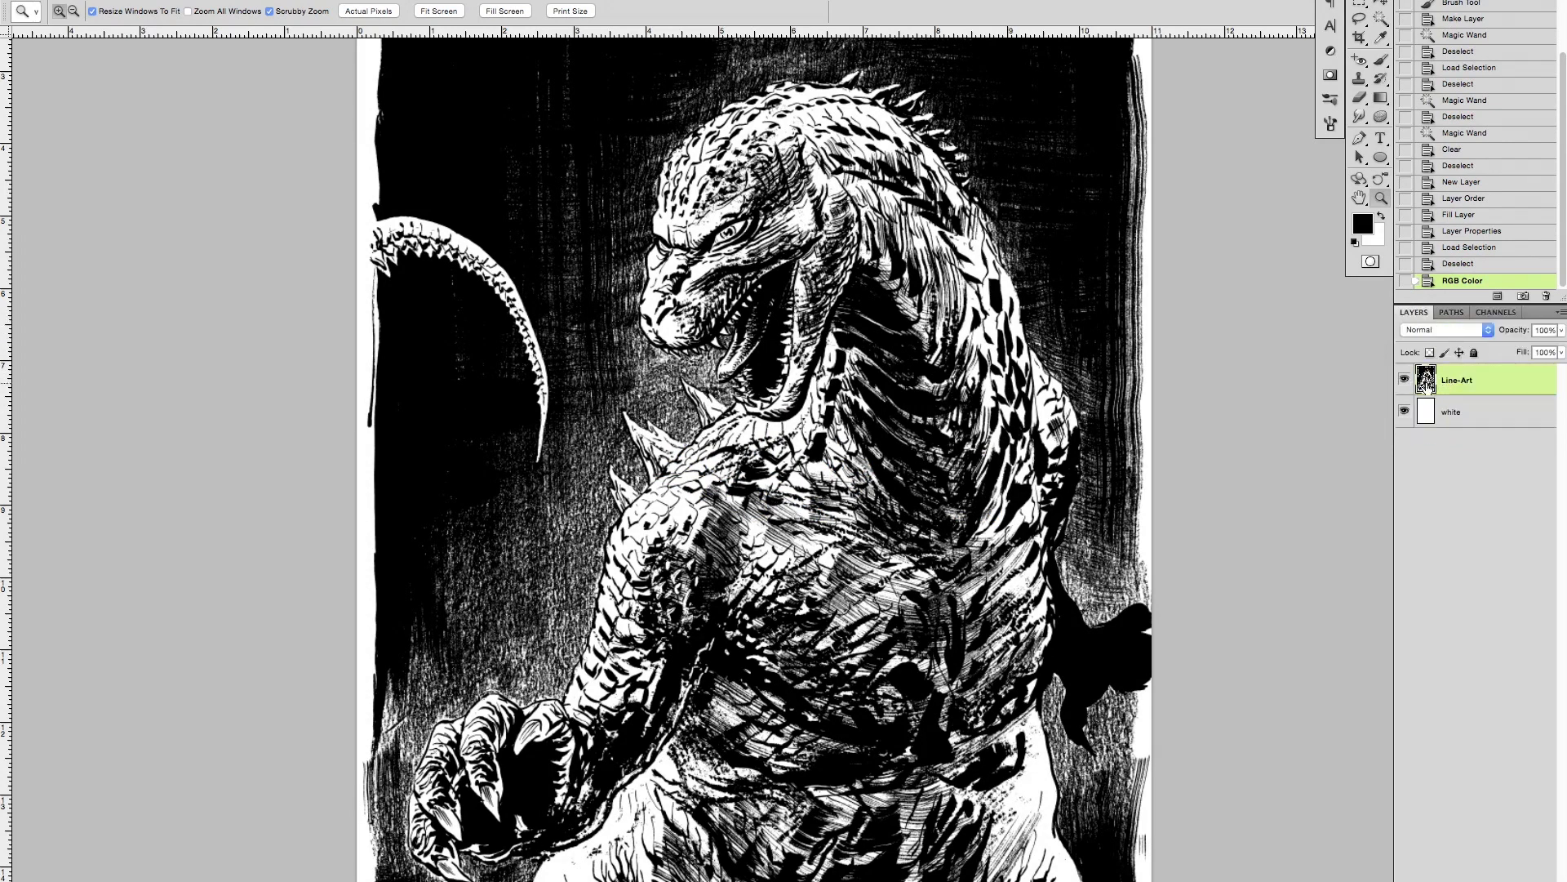
{"action": "left_click", "coordinate": [1427, 381], "text": "super"}
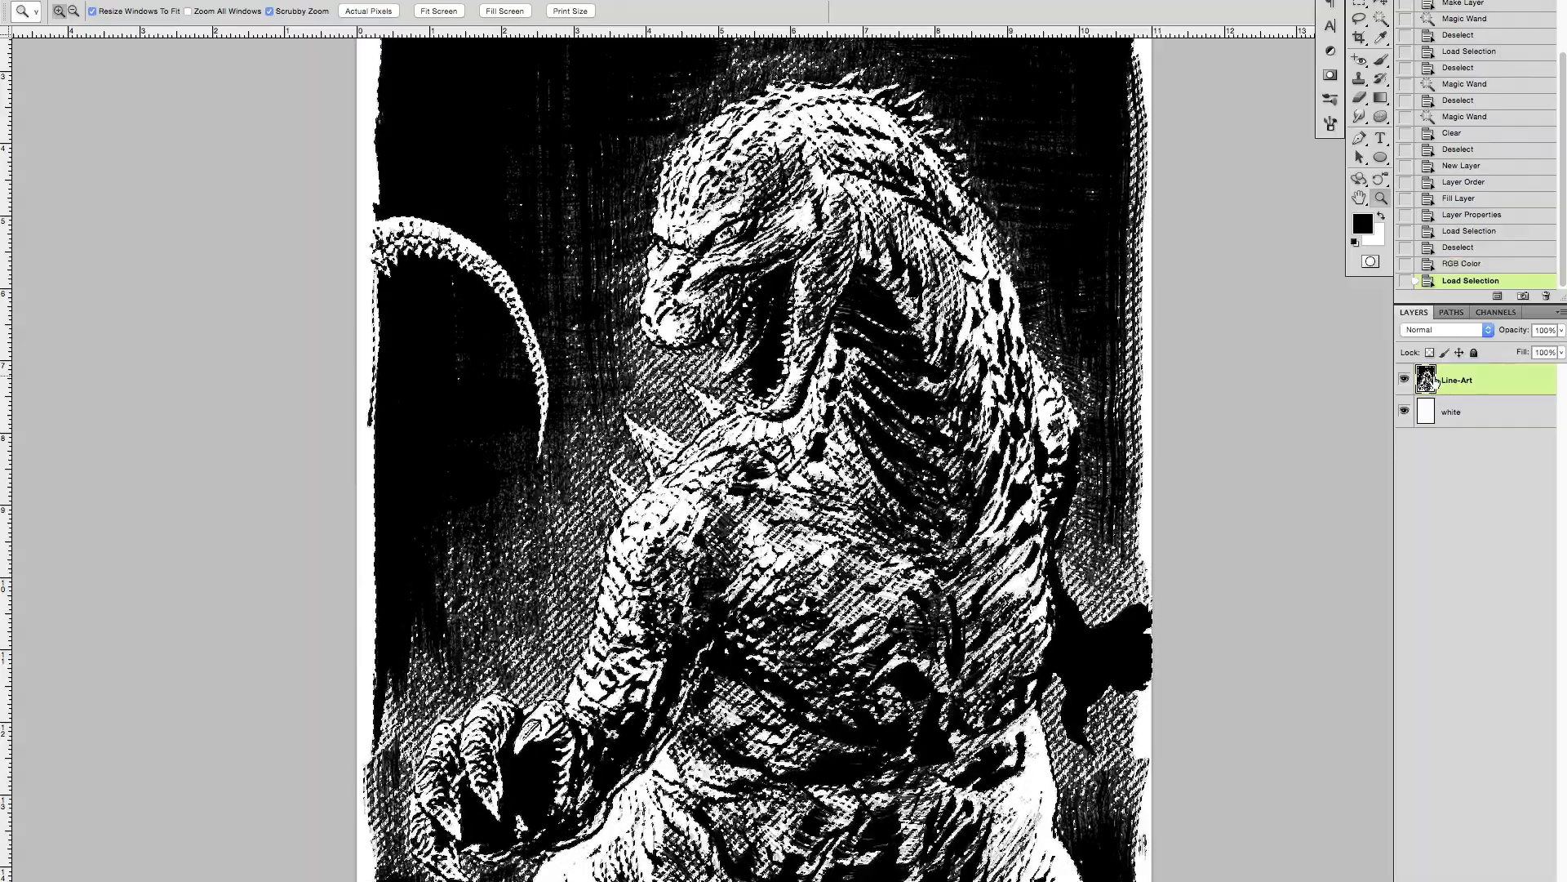
Step: Try adding a new channel named "Line-Art" with its color indicating selected areas, and undo the addition
{"action": "left_click", "coordinate": [1498, 314]}
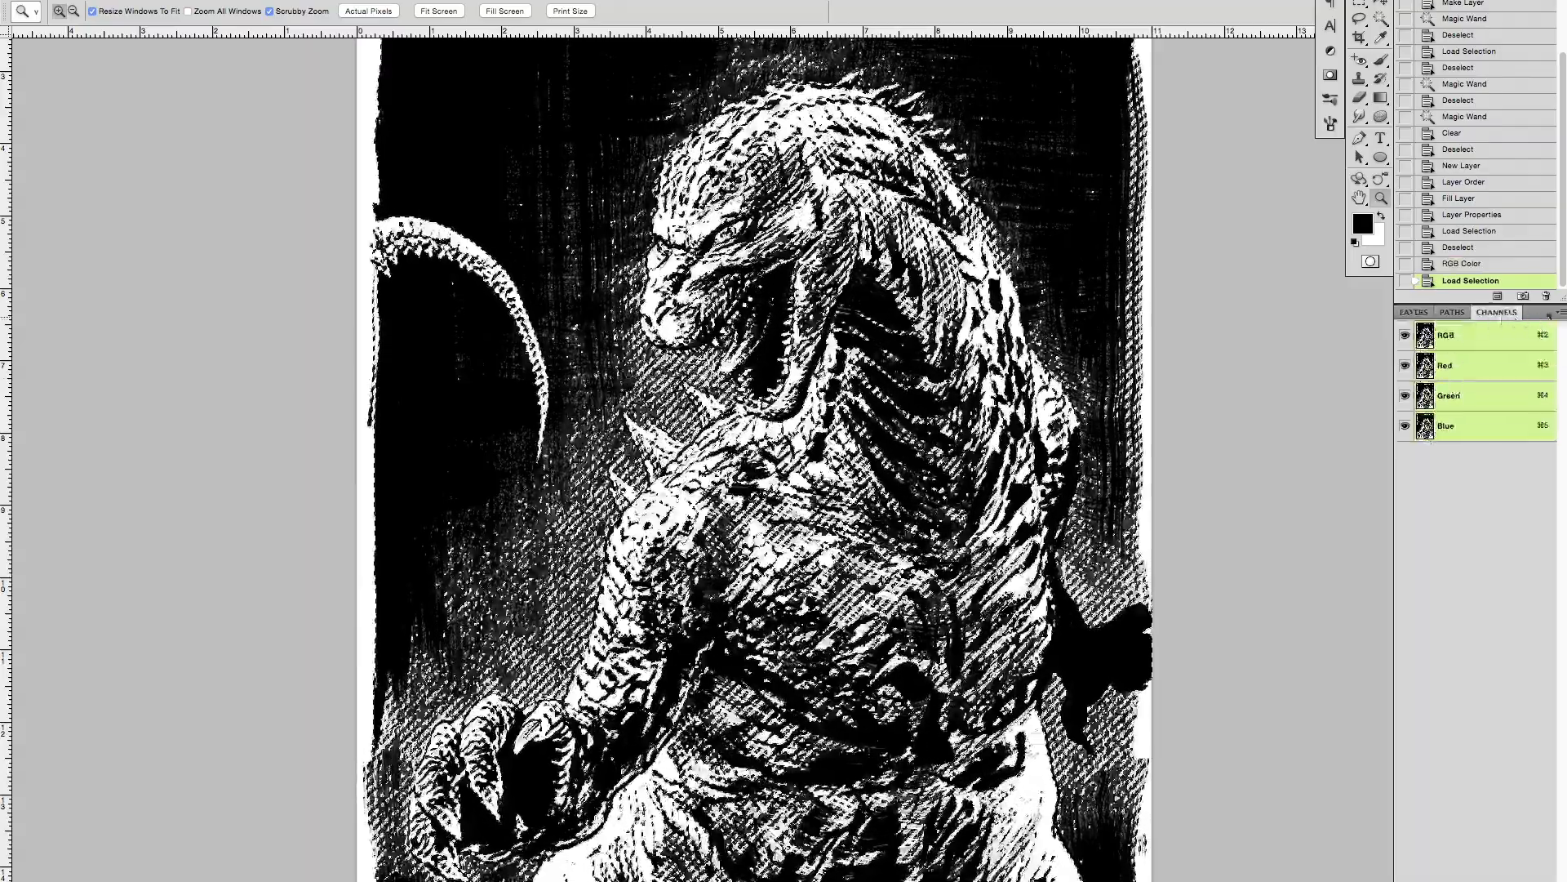
{"action": "left_click", "coordinate": [1559, 313]}
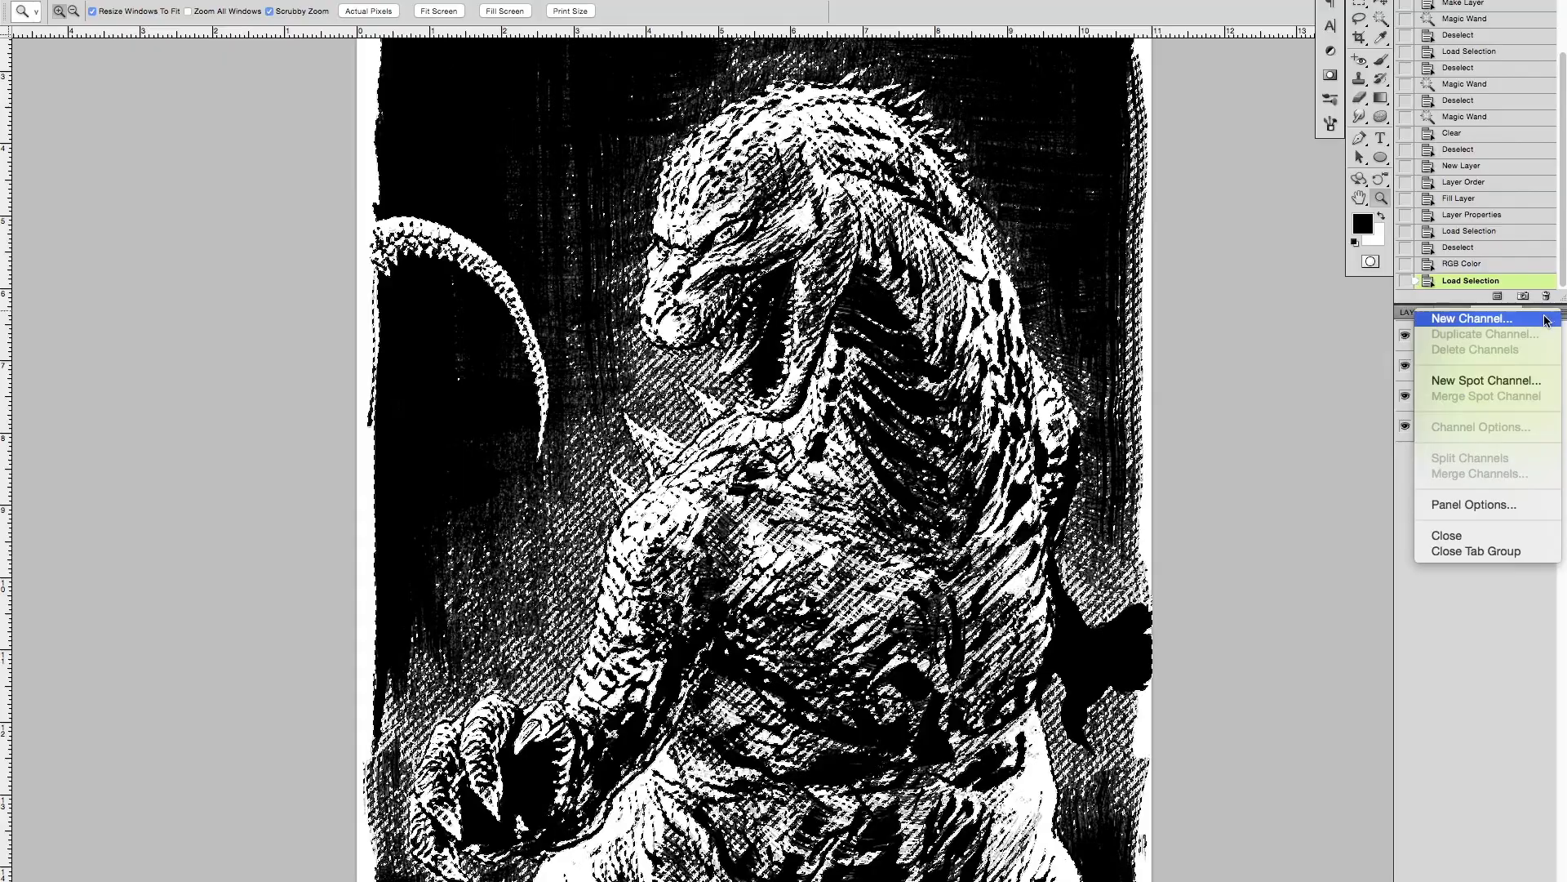
{"action": "left_click", "coordinate": [1502, 325]}
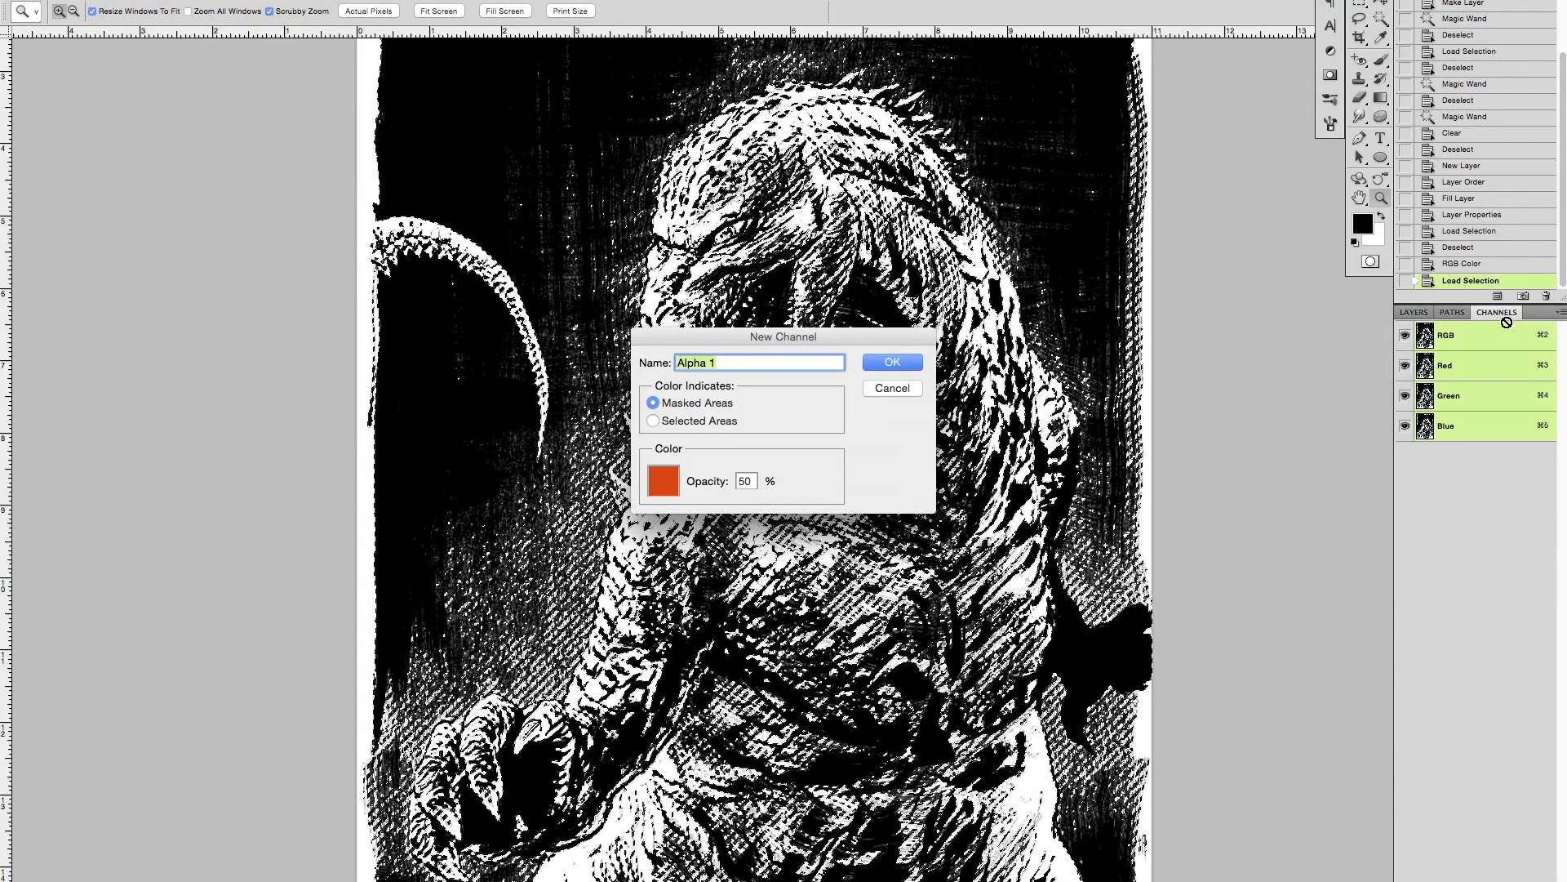
{"action": "type", "text": "Line"}
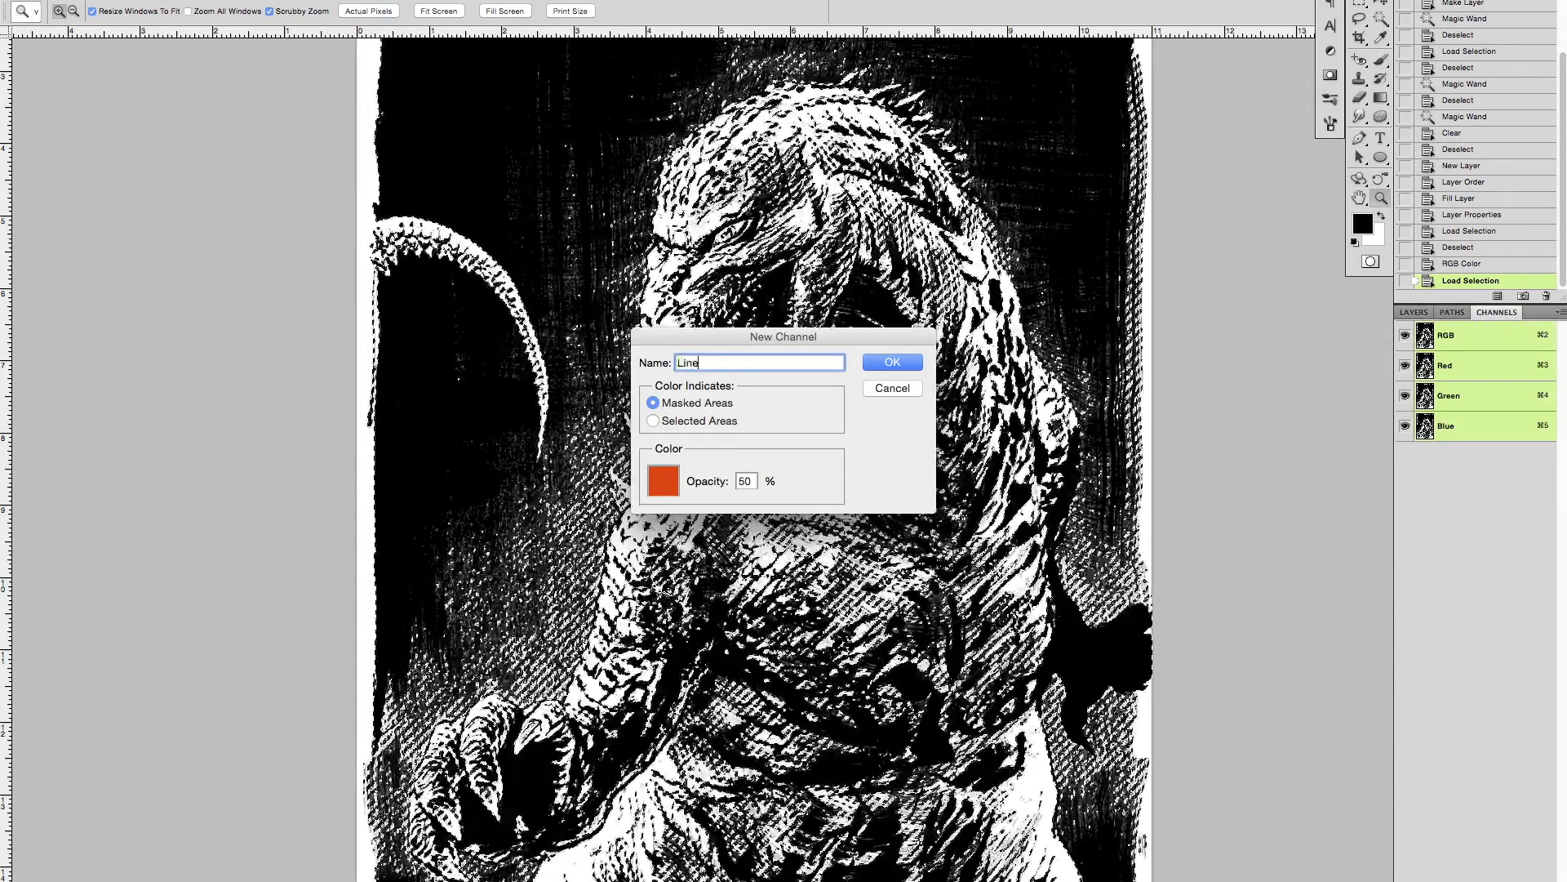
{"action": "type", "text": "-Art"}
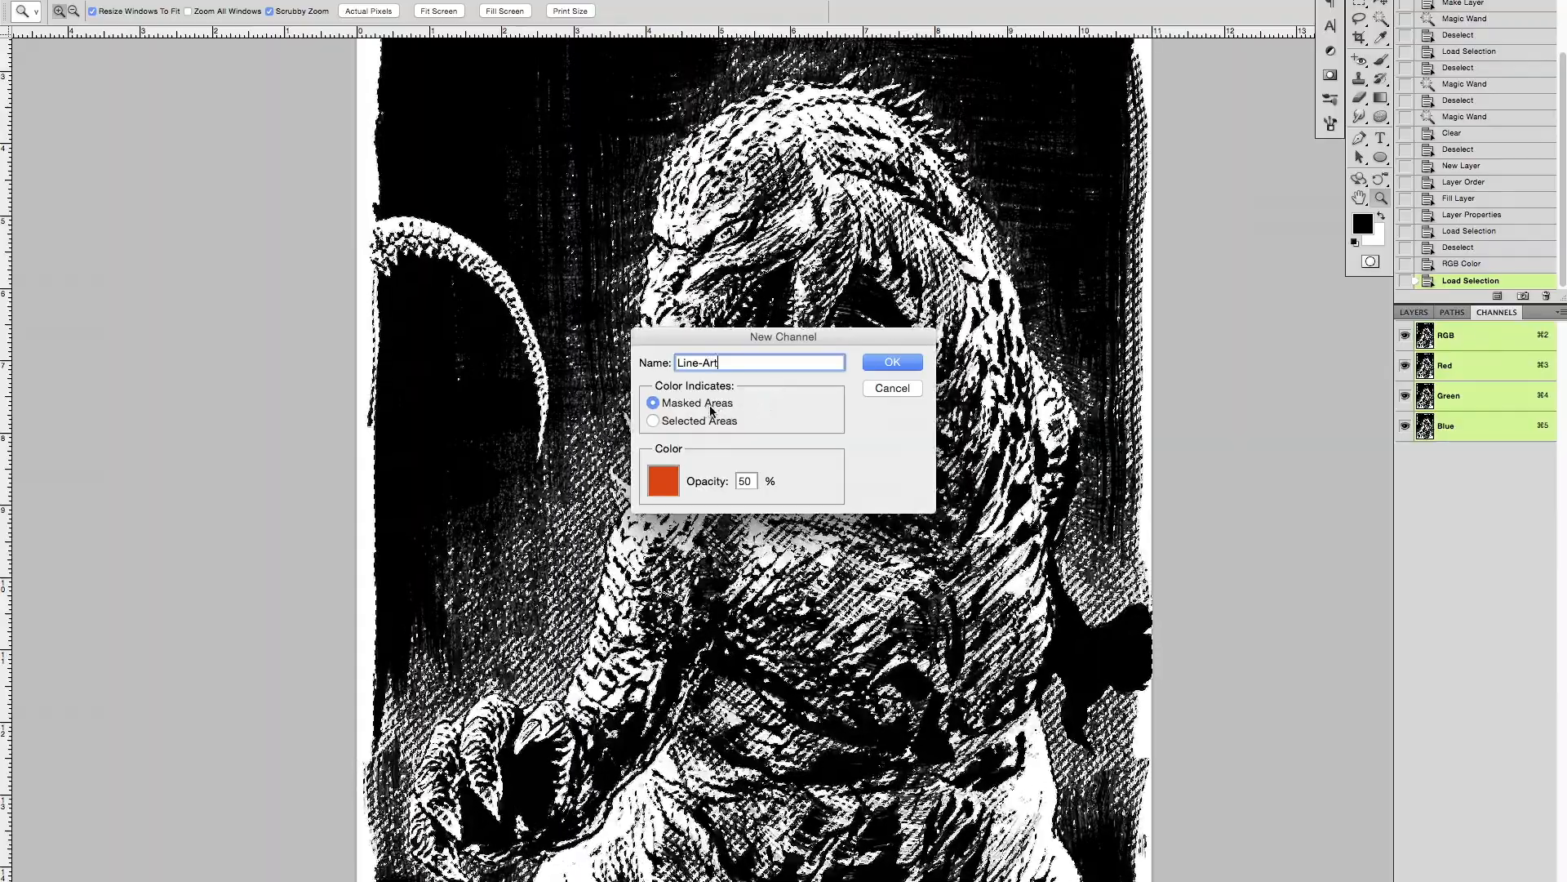
{"action": "left_click", "coordinate": [715, 422]}
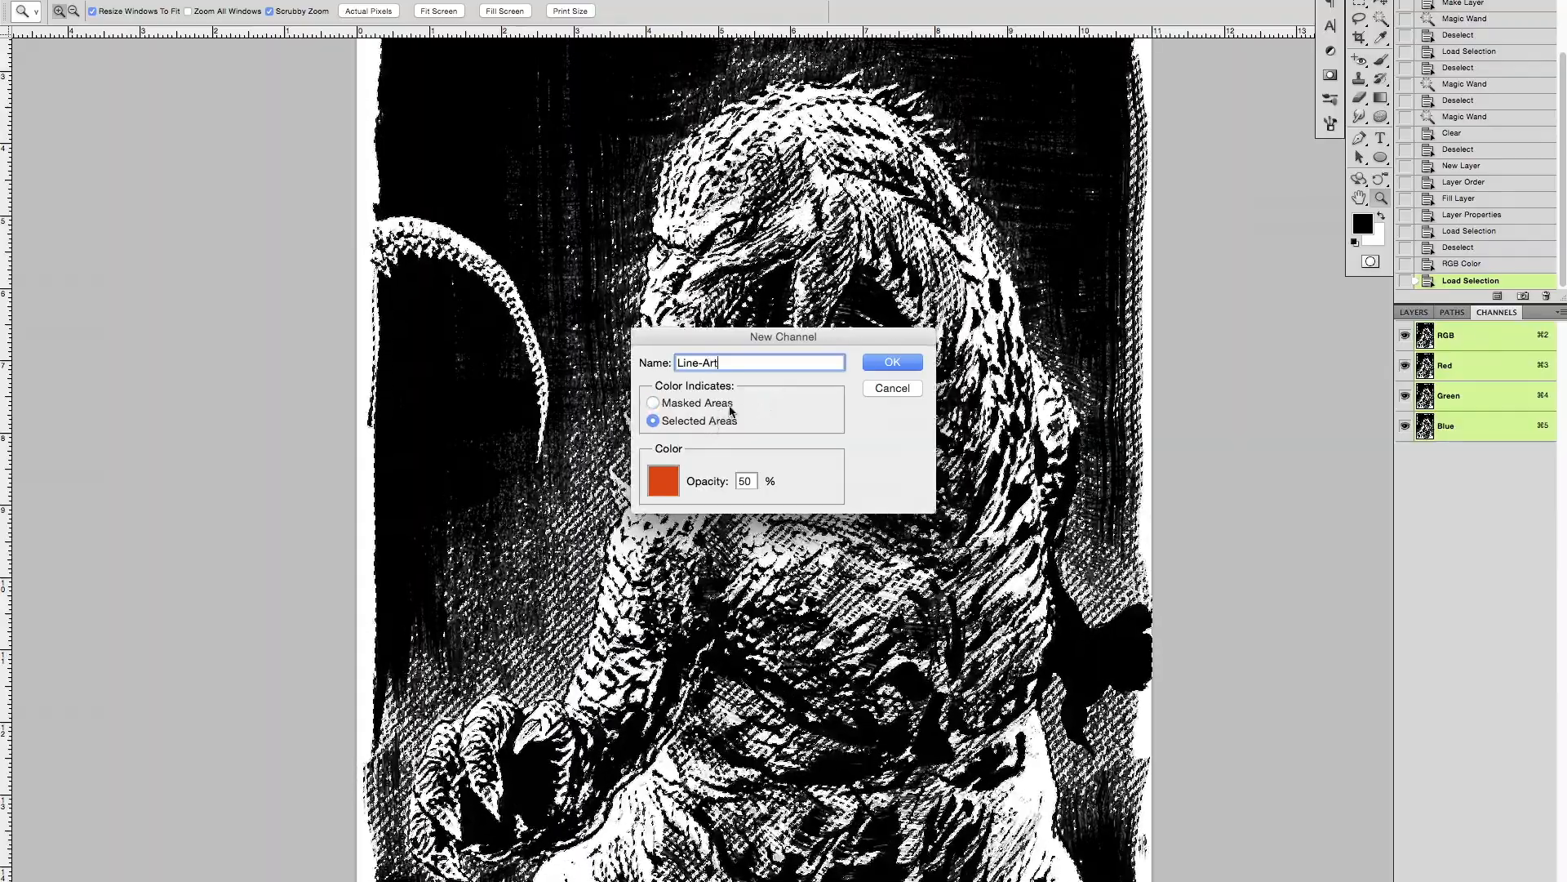
{"action": "left_click", "coordinate": [886, 364]}
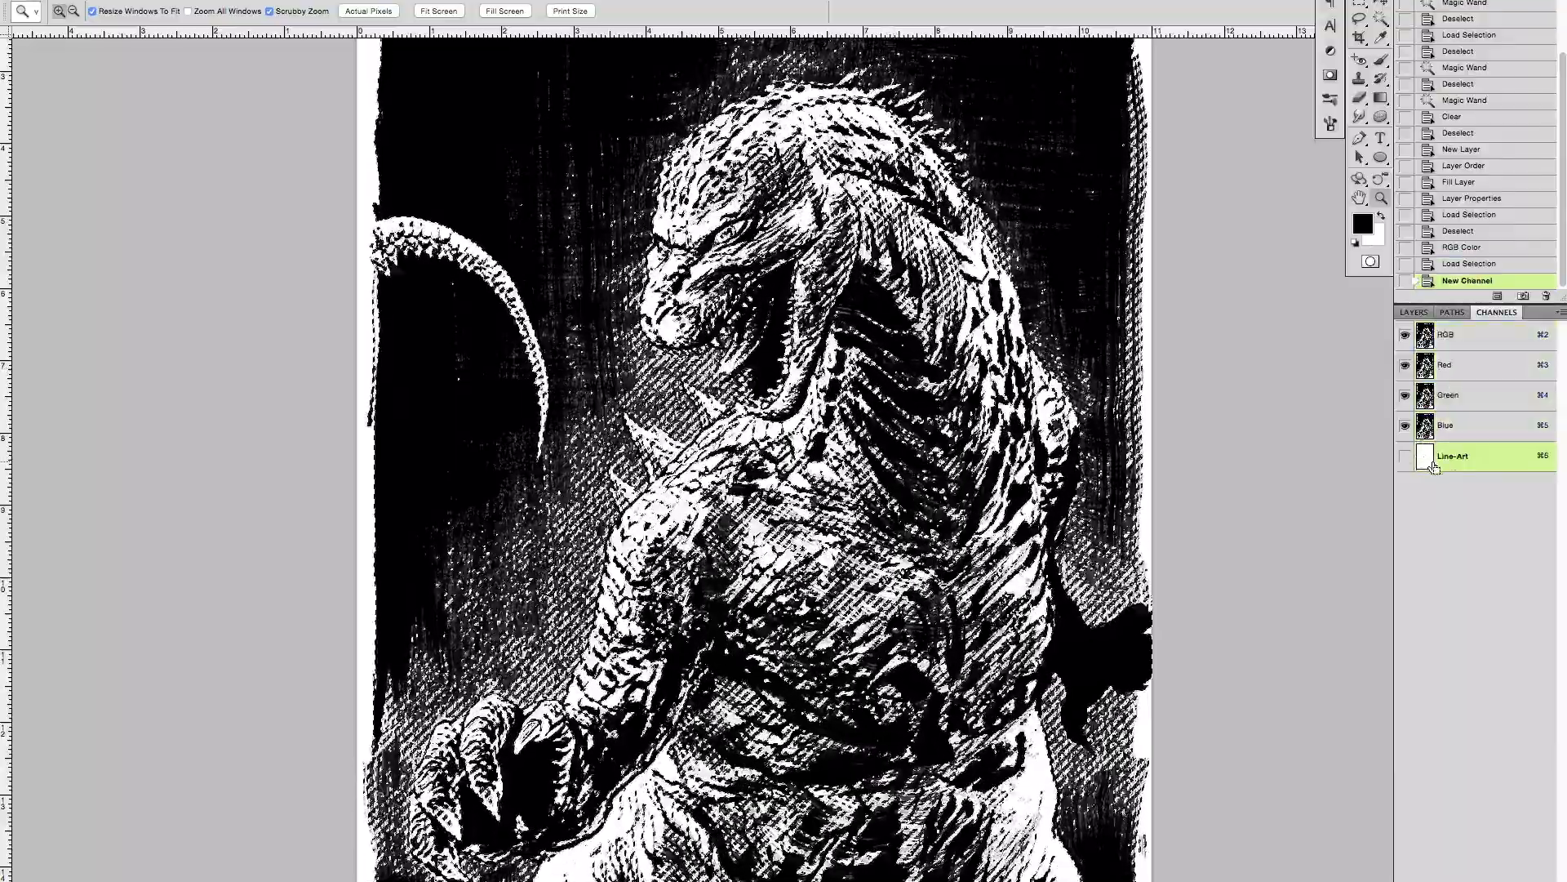
{"action": "key", "text": "super+z"}
Step: Try adding a new channel with its color indicating masked areas, and undo the addition
{"action": "left_click", "coordinate": [1559, 312]}
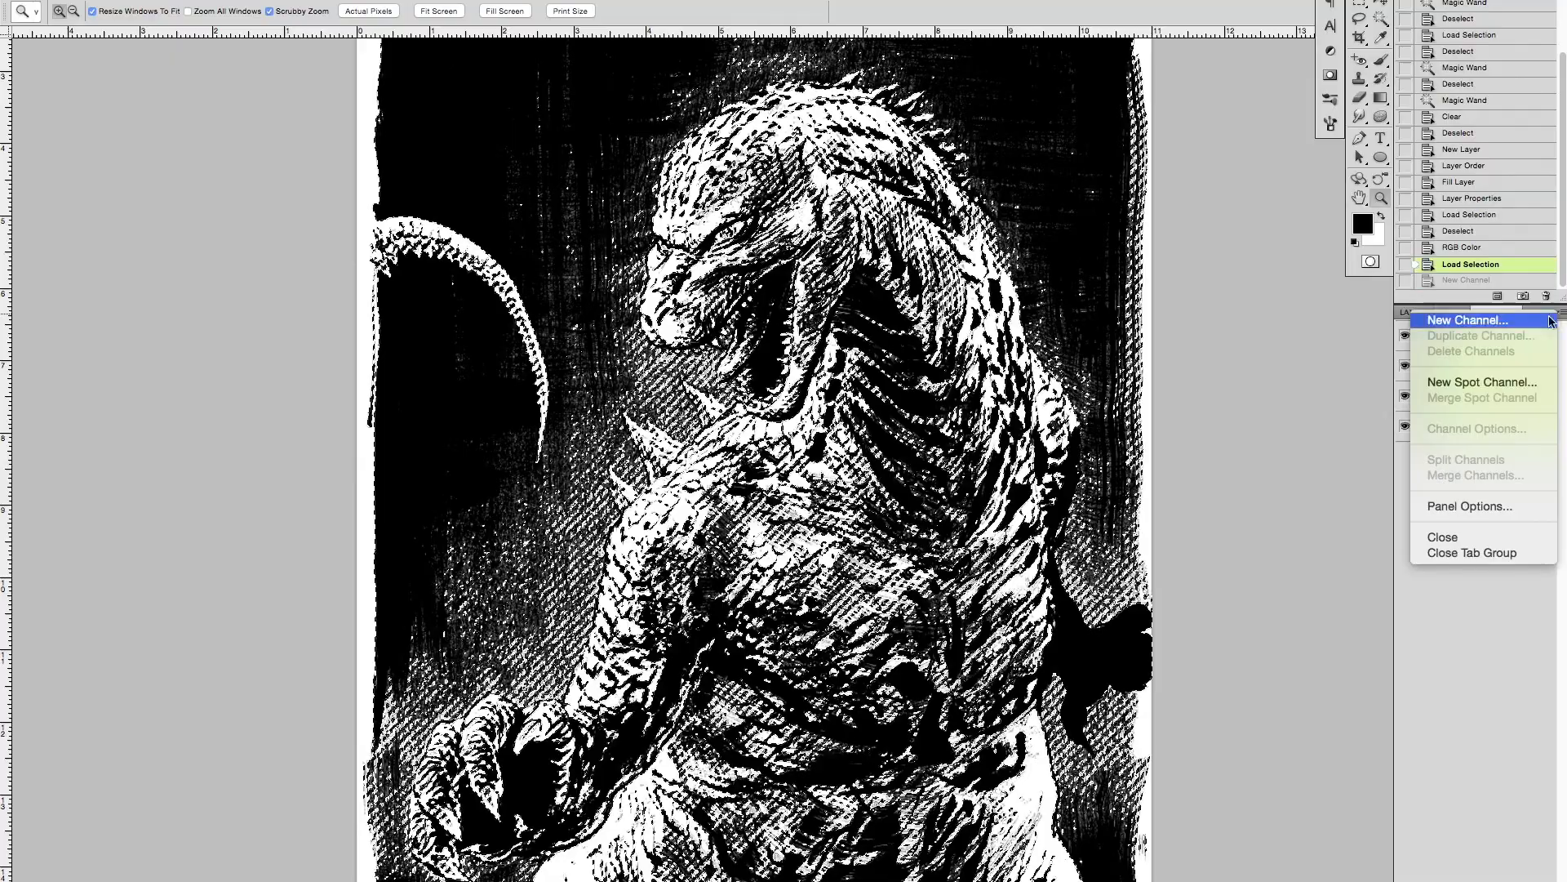
{"action": "left_click", "coordinate": [1512, 320]}
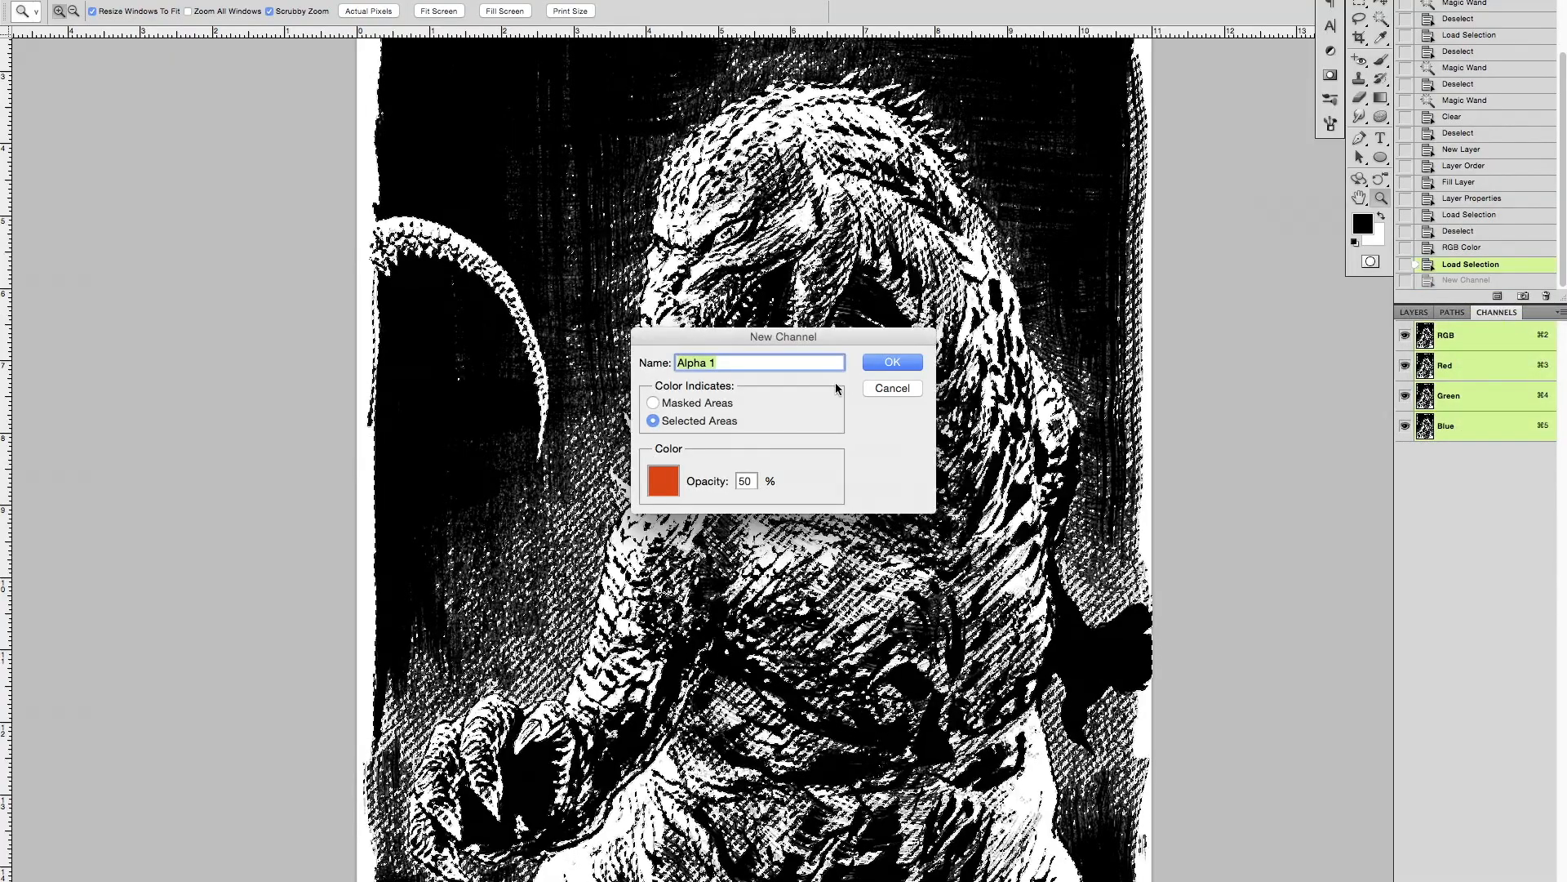
{"action": "left_click", "coordinate": [700, 402]}
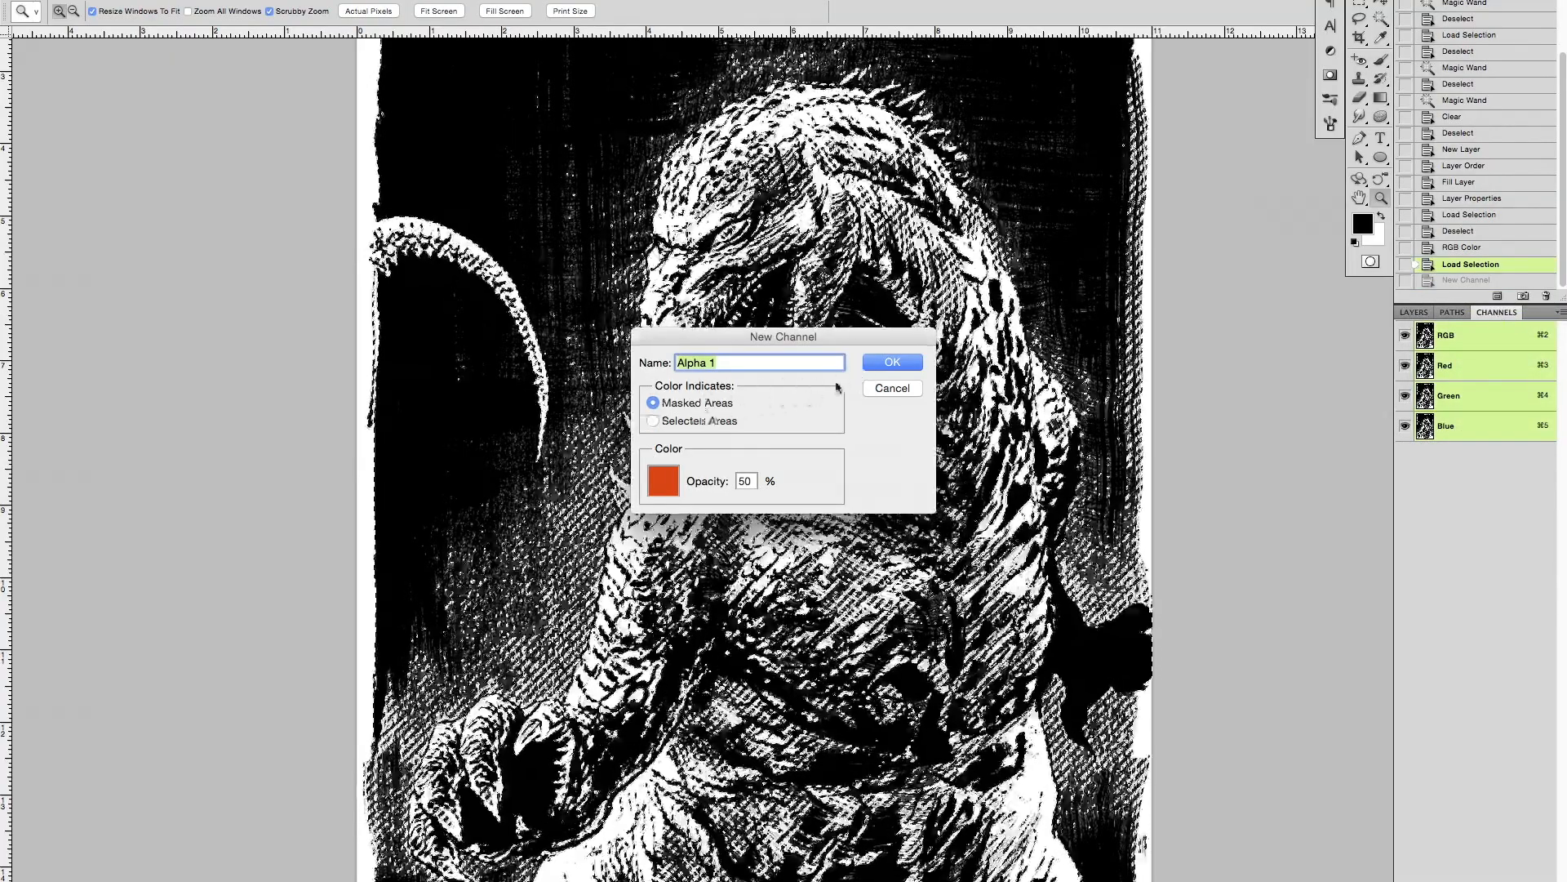
{"action": "left_click", "coordinate": [891, 361]}
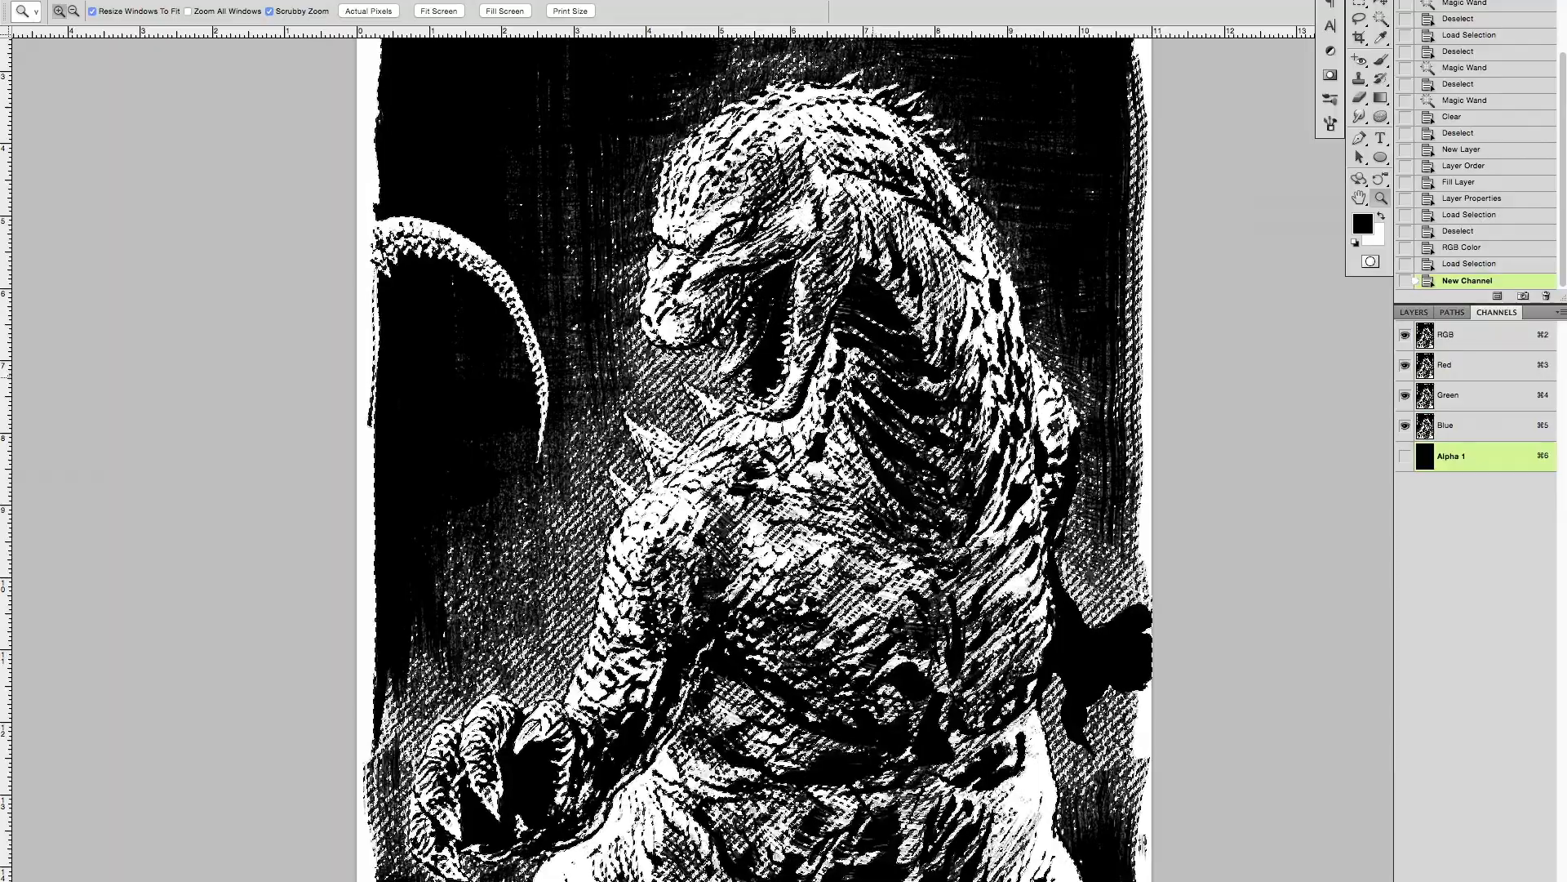
{"action": "key", "text": "super+z"}
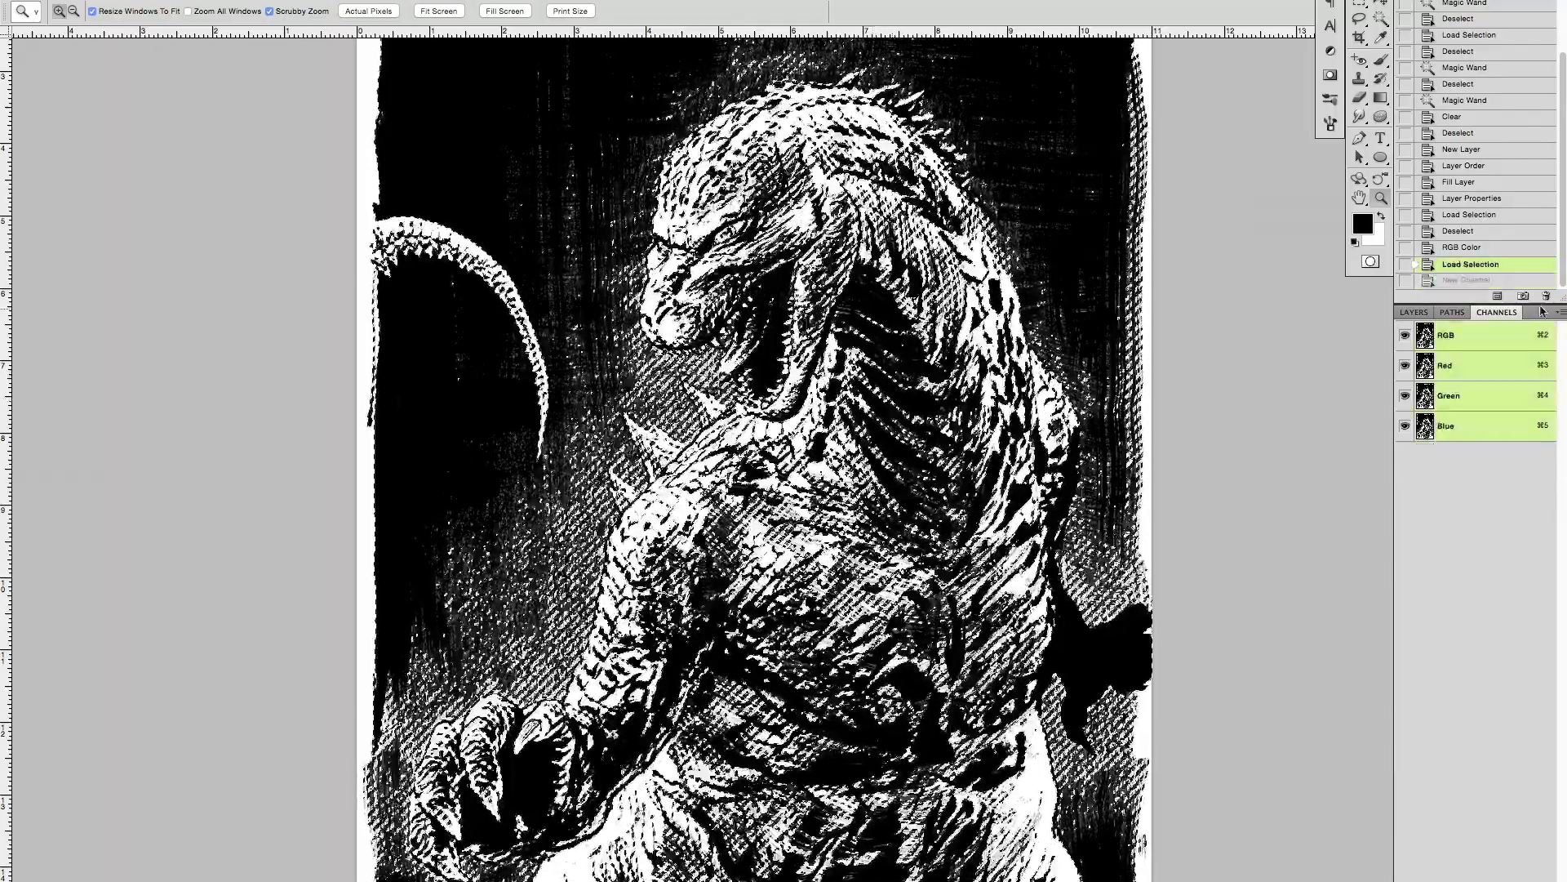
Step: Add a new channel named "Line-Art" with its color indicating selected areas at 50% opacity
{"action": "left_click", "coordinate": [1561, 312]}
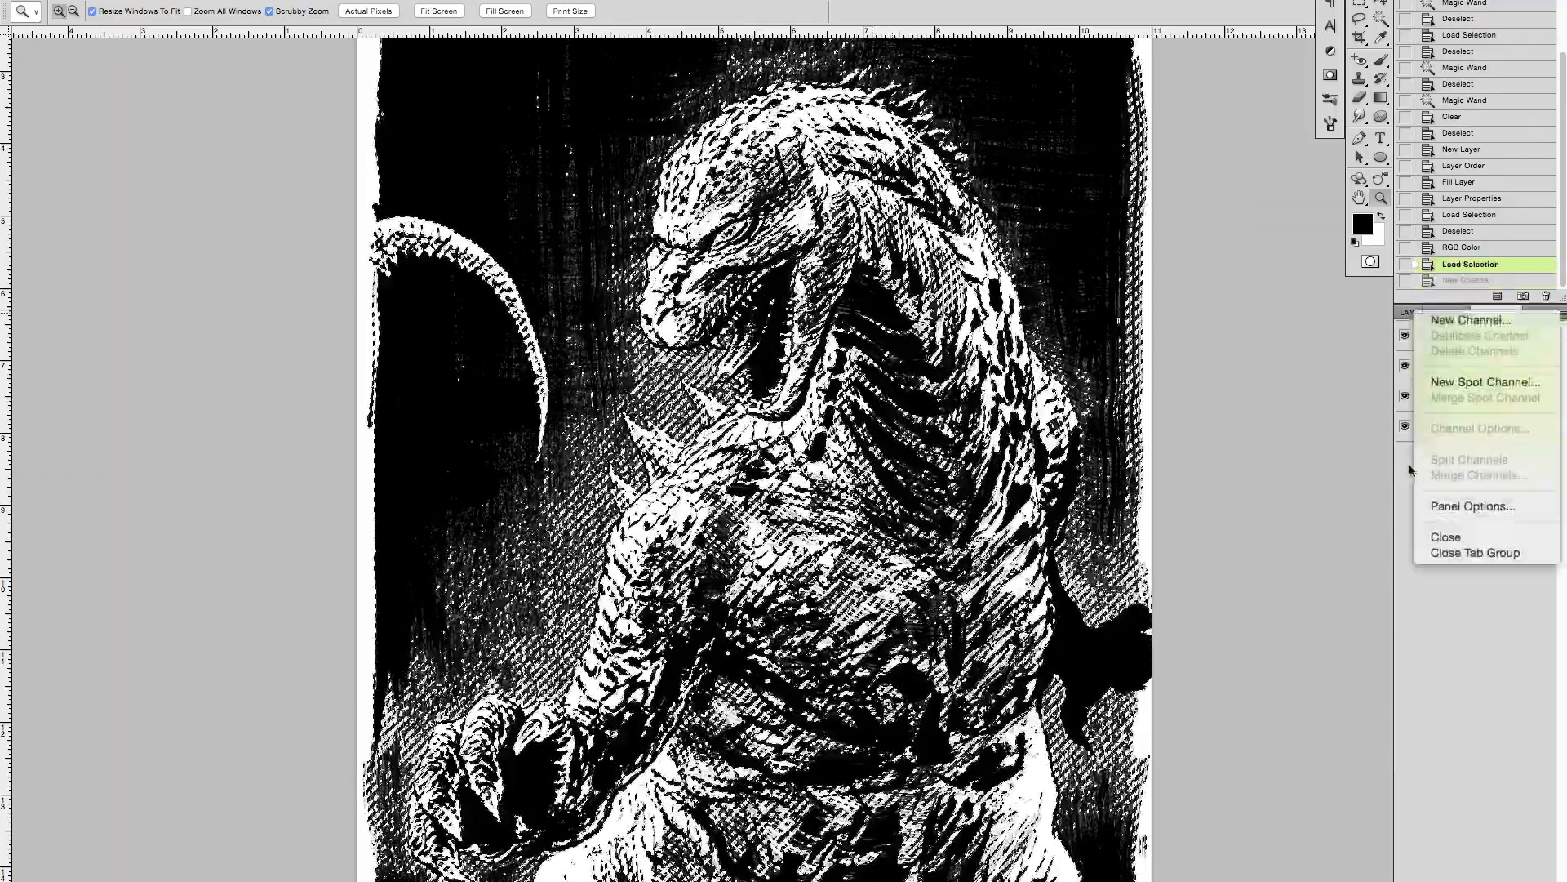
{"action": "left_click", "coordinate": [1410, 471]}
{"action": "left_click", "coordinate": [1555, 312]}
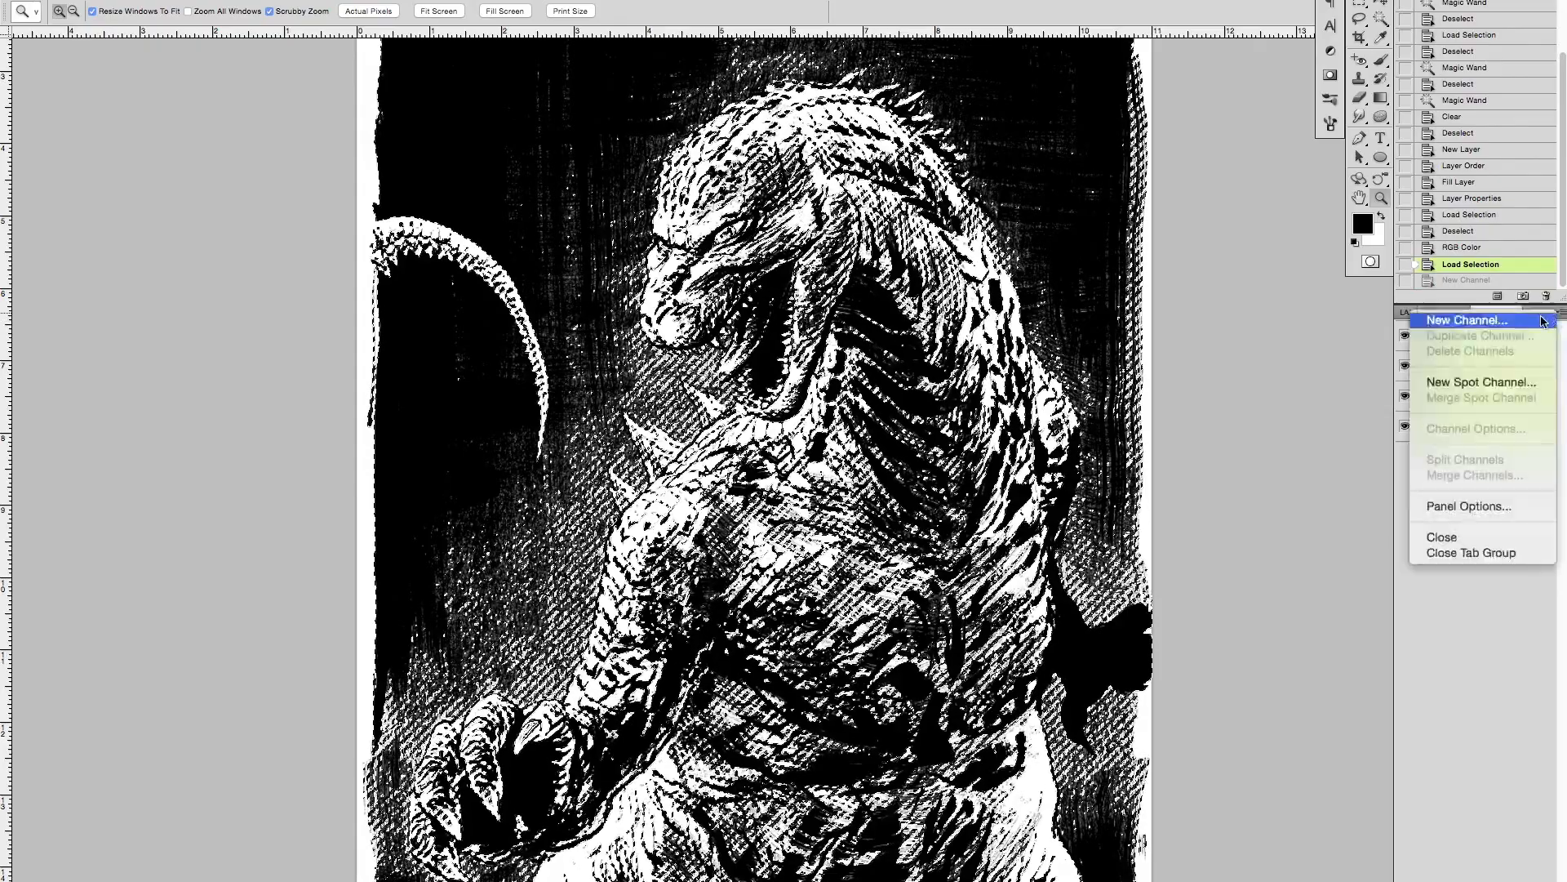
{"action": "left_click", "coordinate": [1544, 321]}
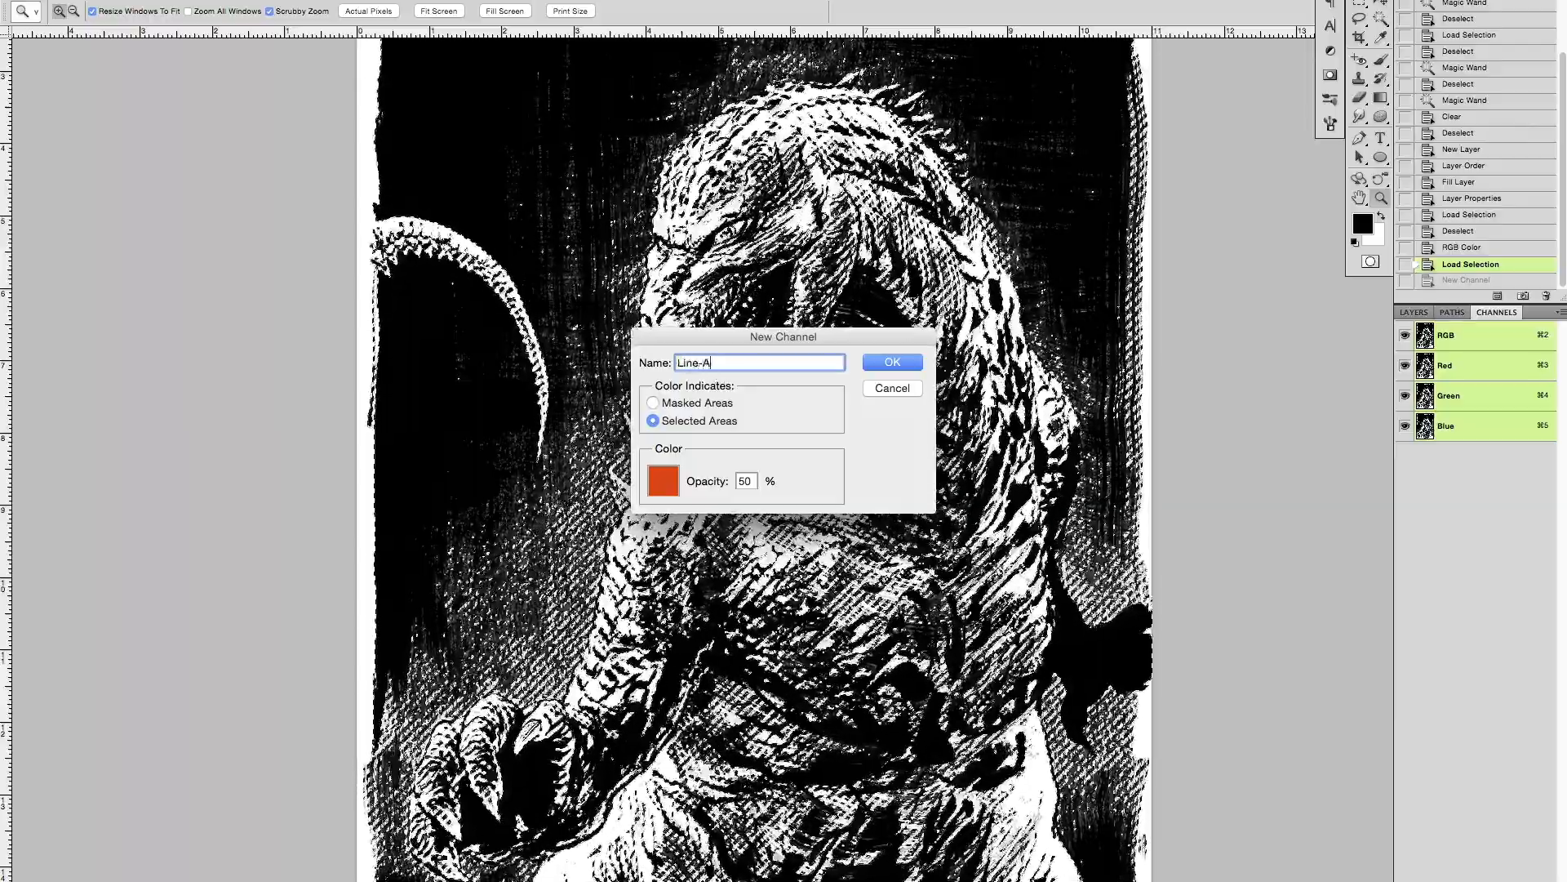
{"action": "key", "text": "Return"}
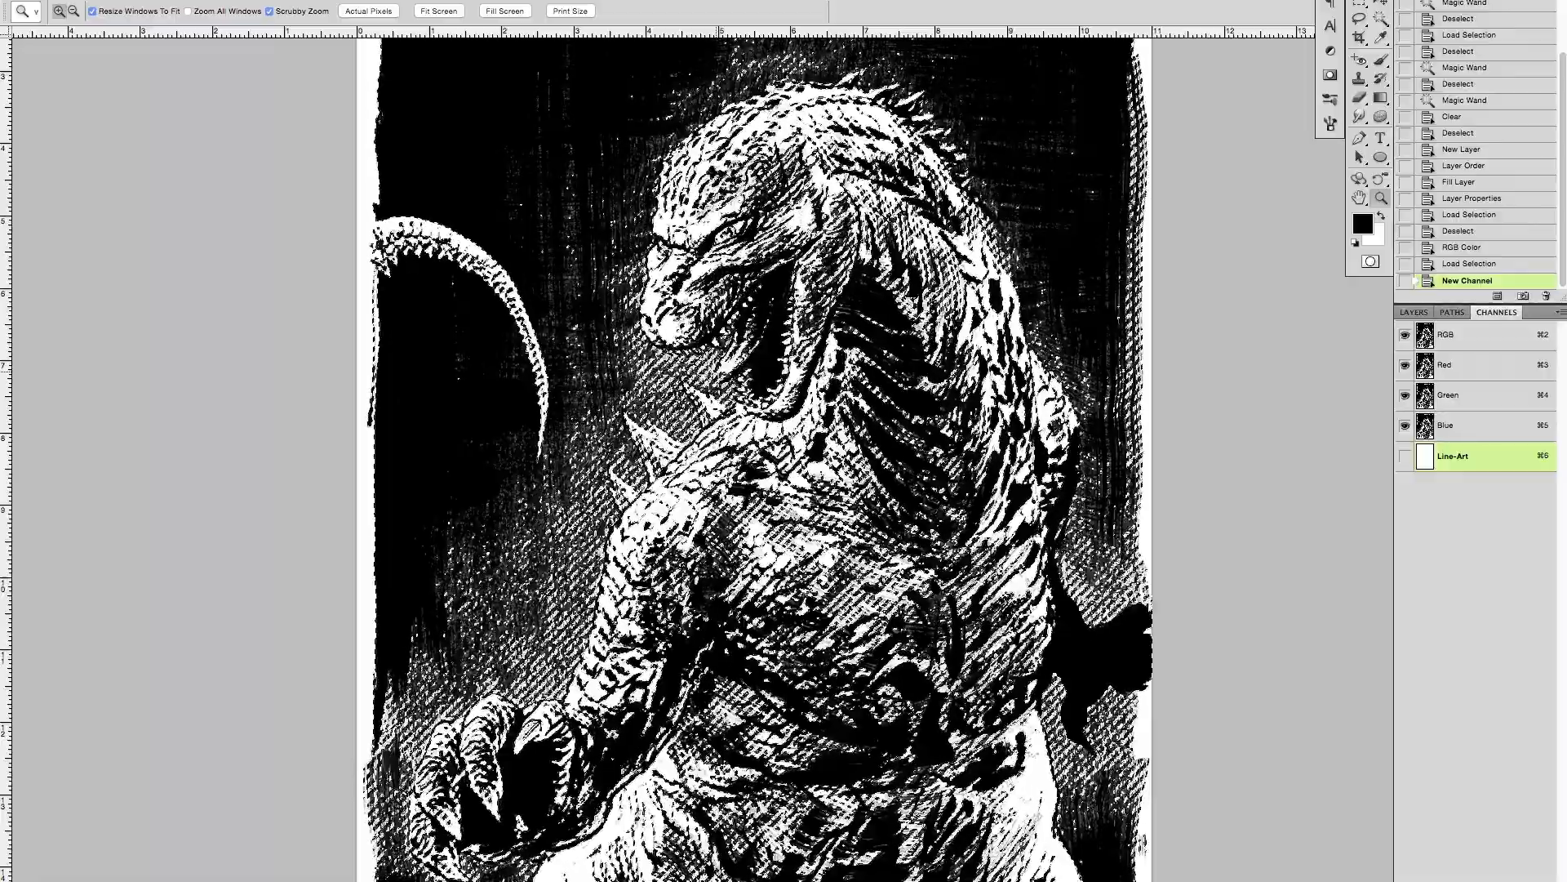
Step: Clear the selection and hide the Line-Art layer, leaving only the white layer visible
{"action": "left_click", "coordinate": [1414, 312]}
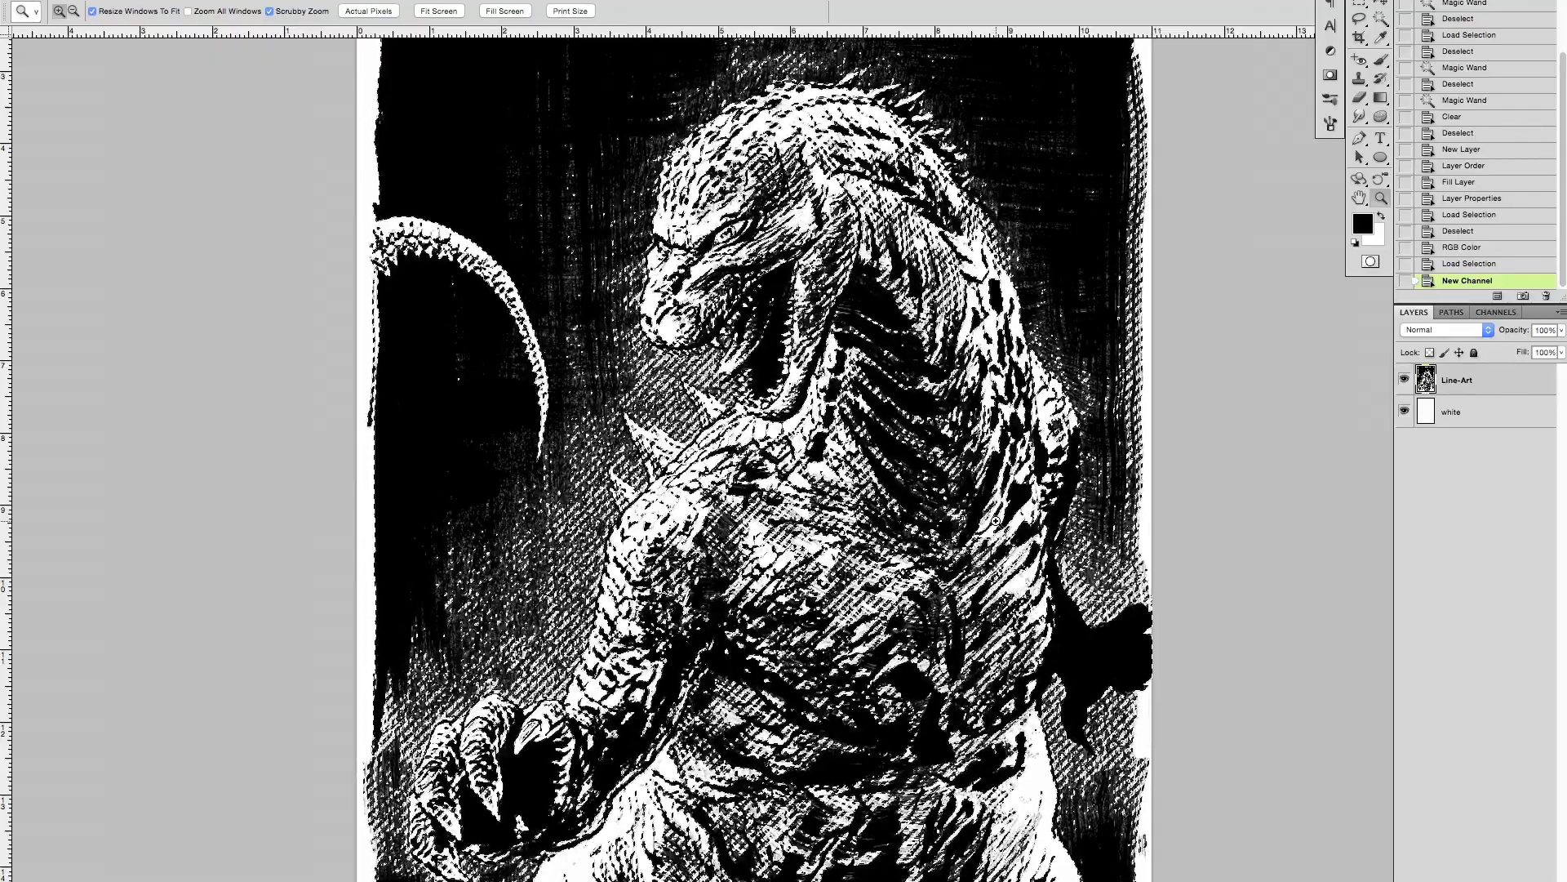
{"action": "key", "text": "super+d"}
{"action": "left_click", "coordinate": [1404, 379]}
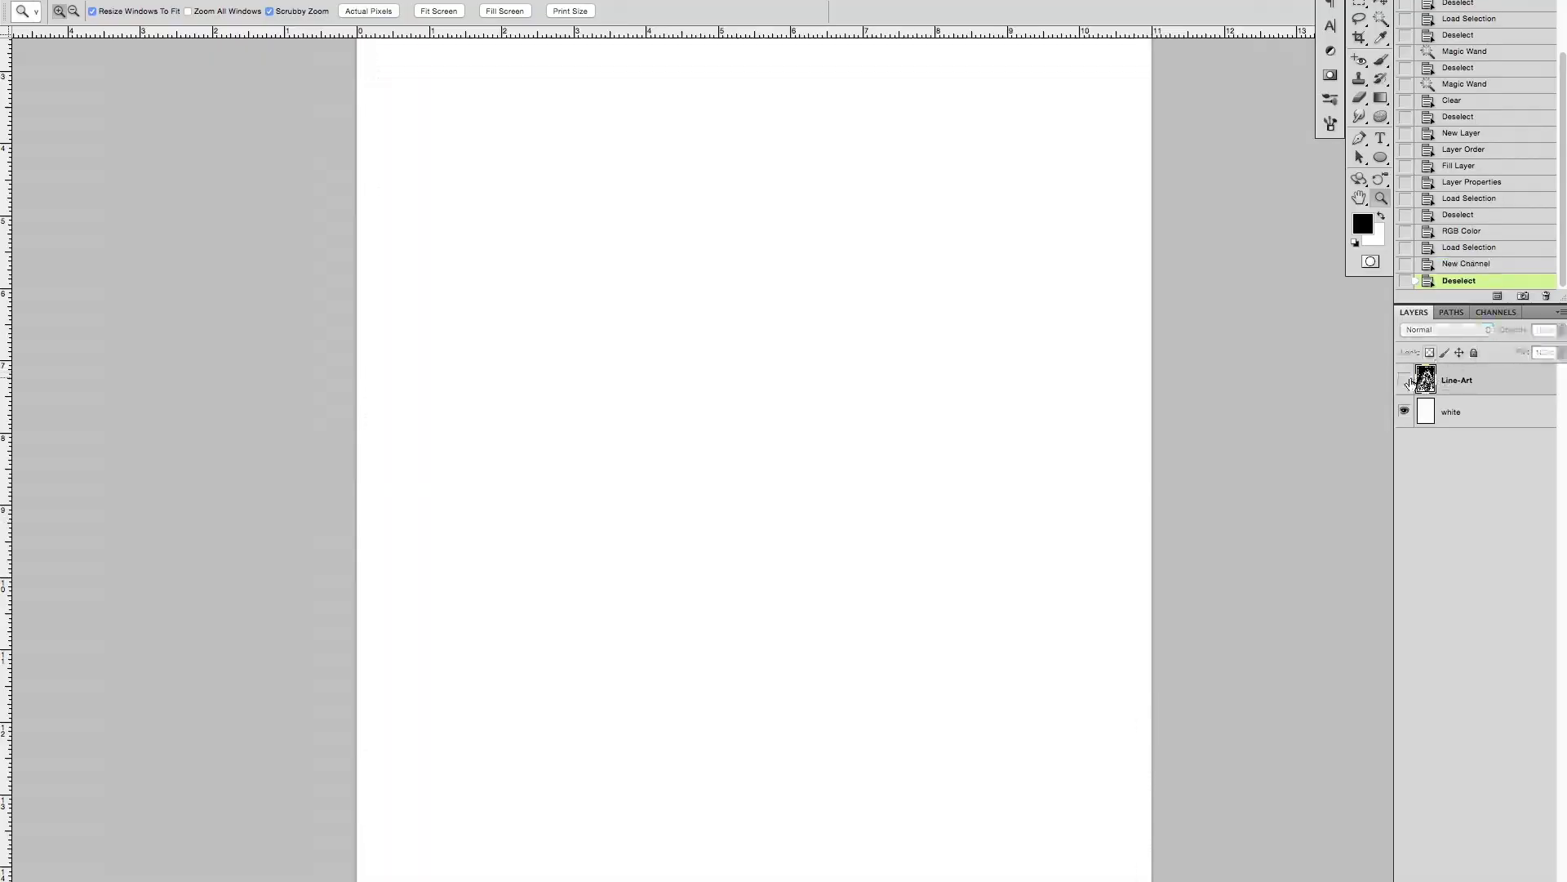
Step: Paste the copied line art into the Line-Art channel, made visible, and fill the pasted selection with black before clearing it
{"action": "left_click", "coordinate": [1495, 313]}
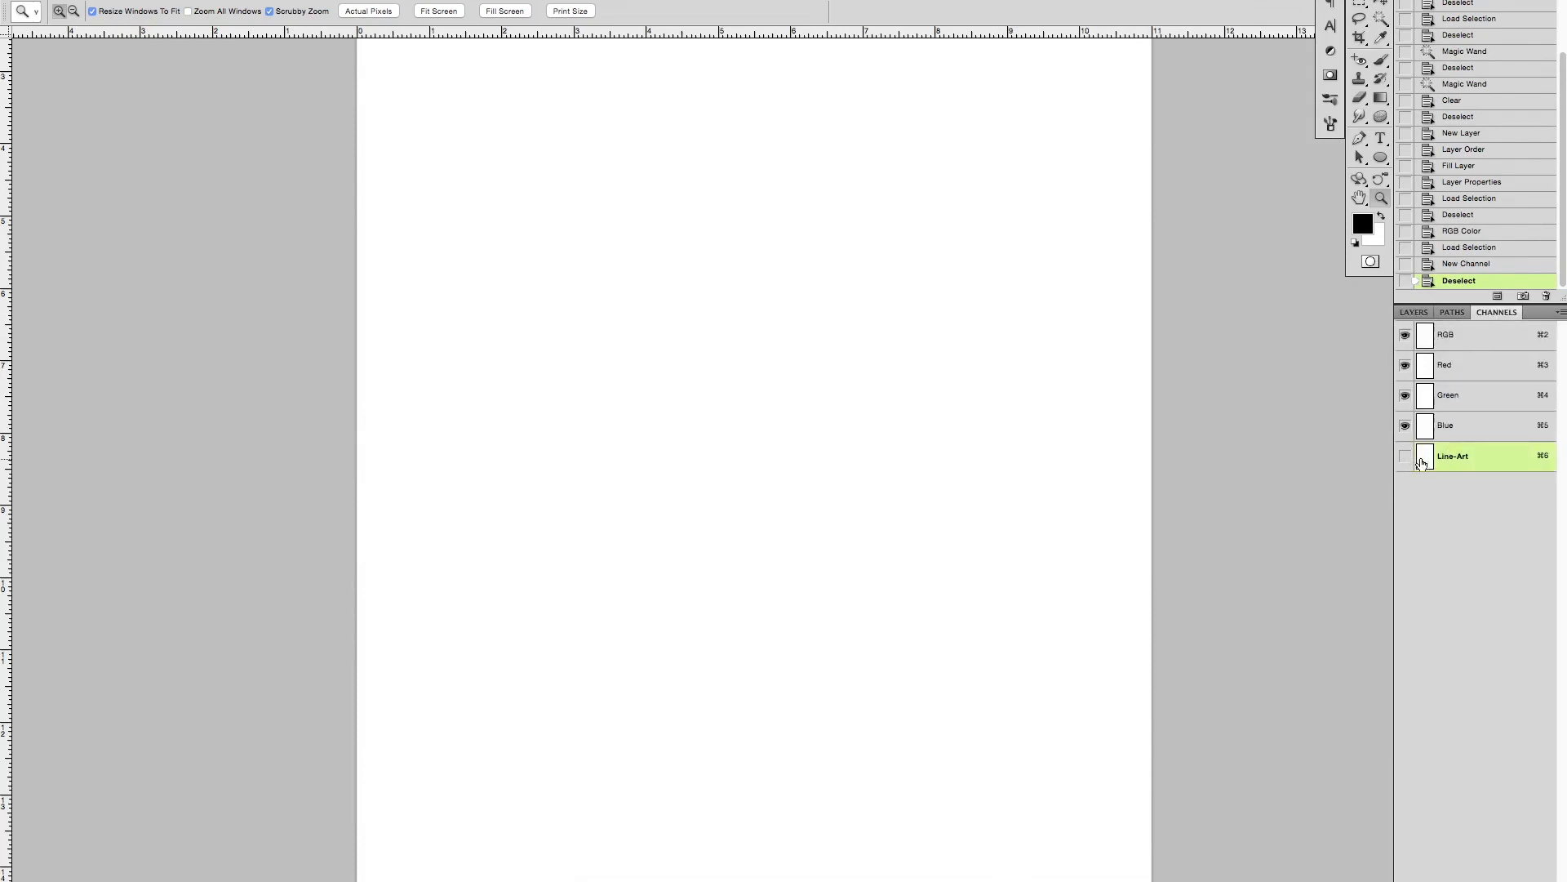
{"action": "left_click", "coordinate": [1405, 459]}
{"action": "key", "text": "super+v"}
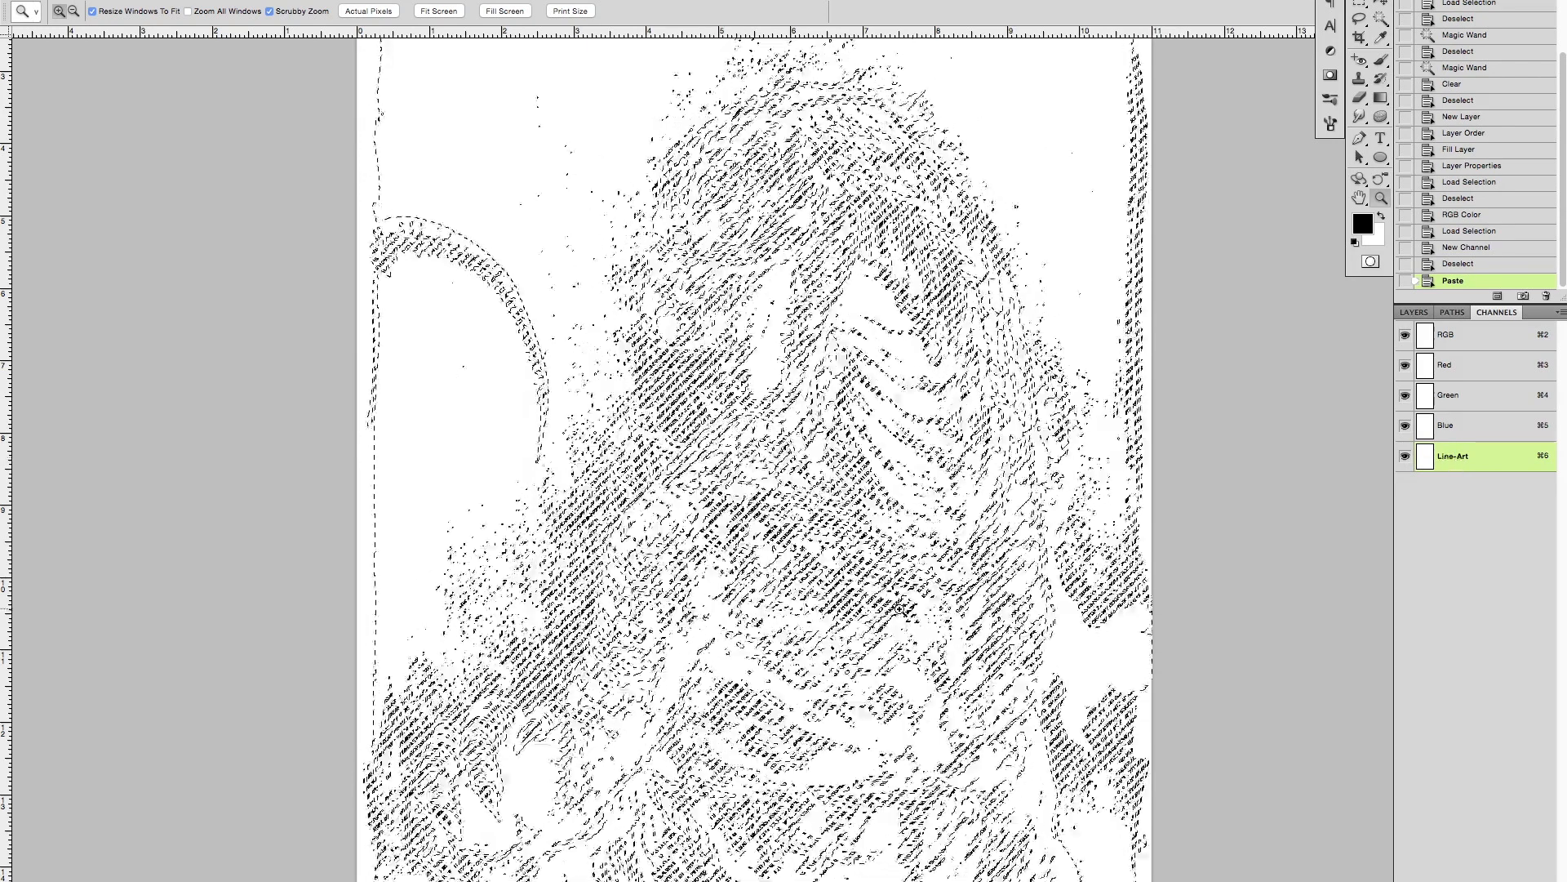
{"action": "left_click_drag", "start_coordinate": [895, 676], "coordinate": [999, 693]}
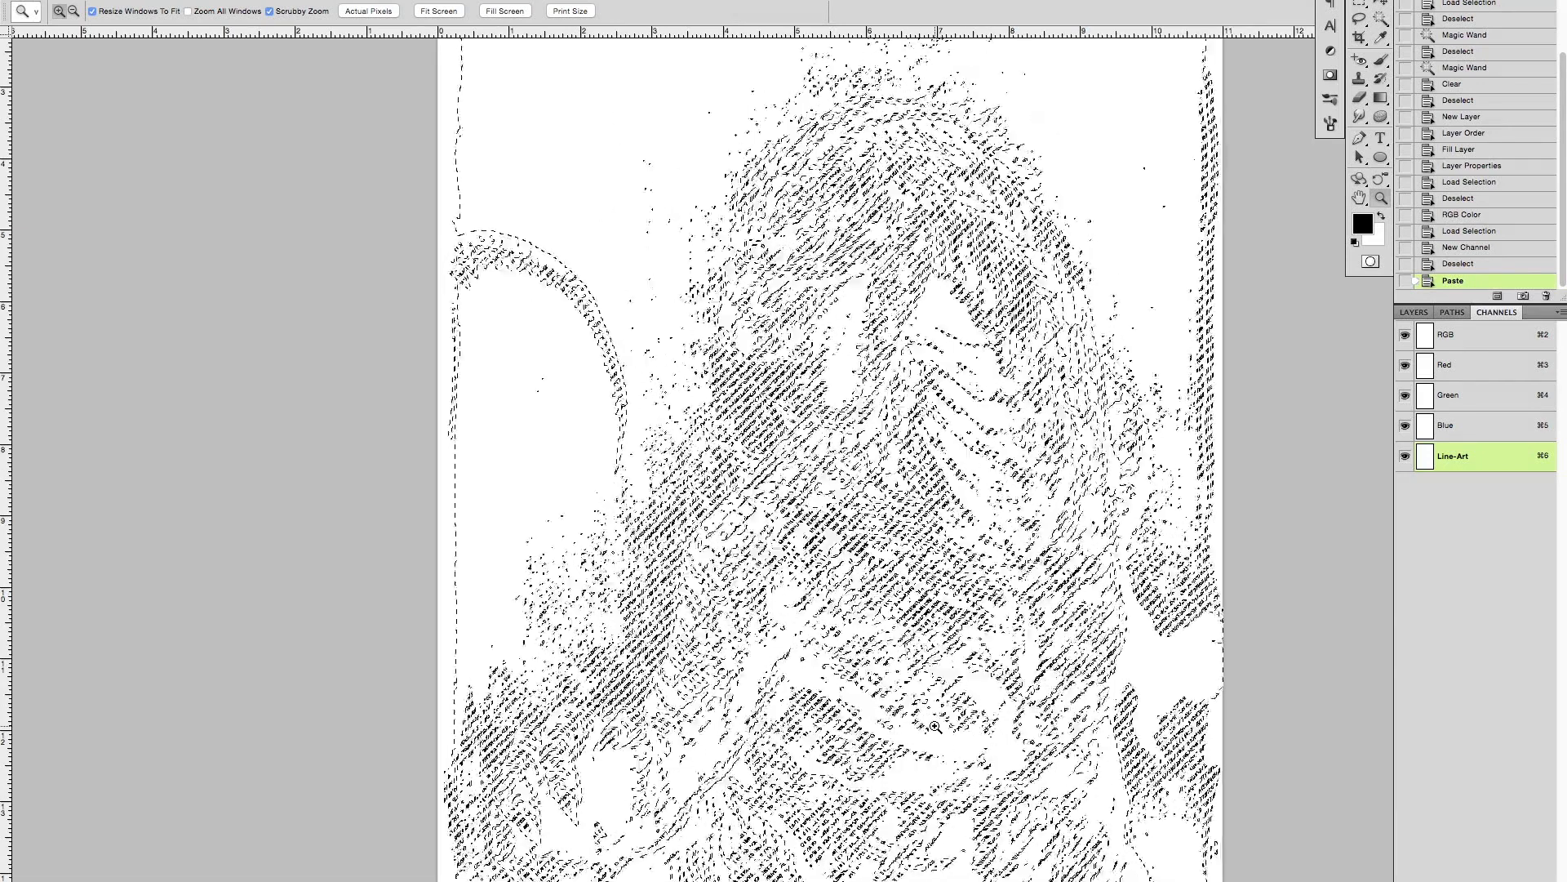
{"action": "key", "text": "alt+BackSpace"}
{"action": "key", "text": "super+d"}
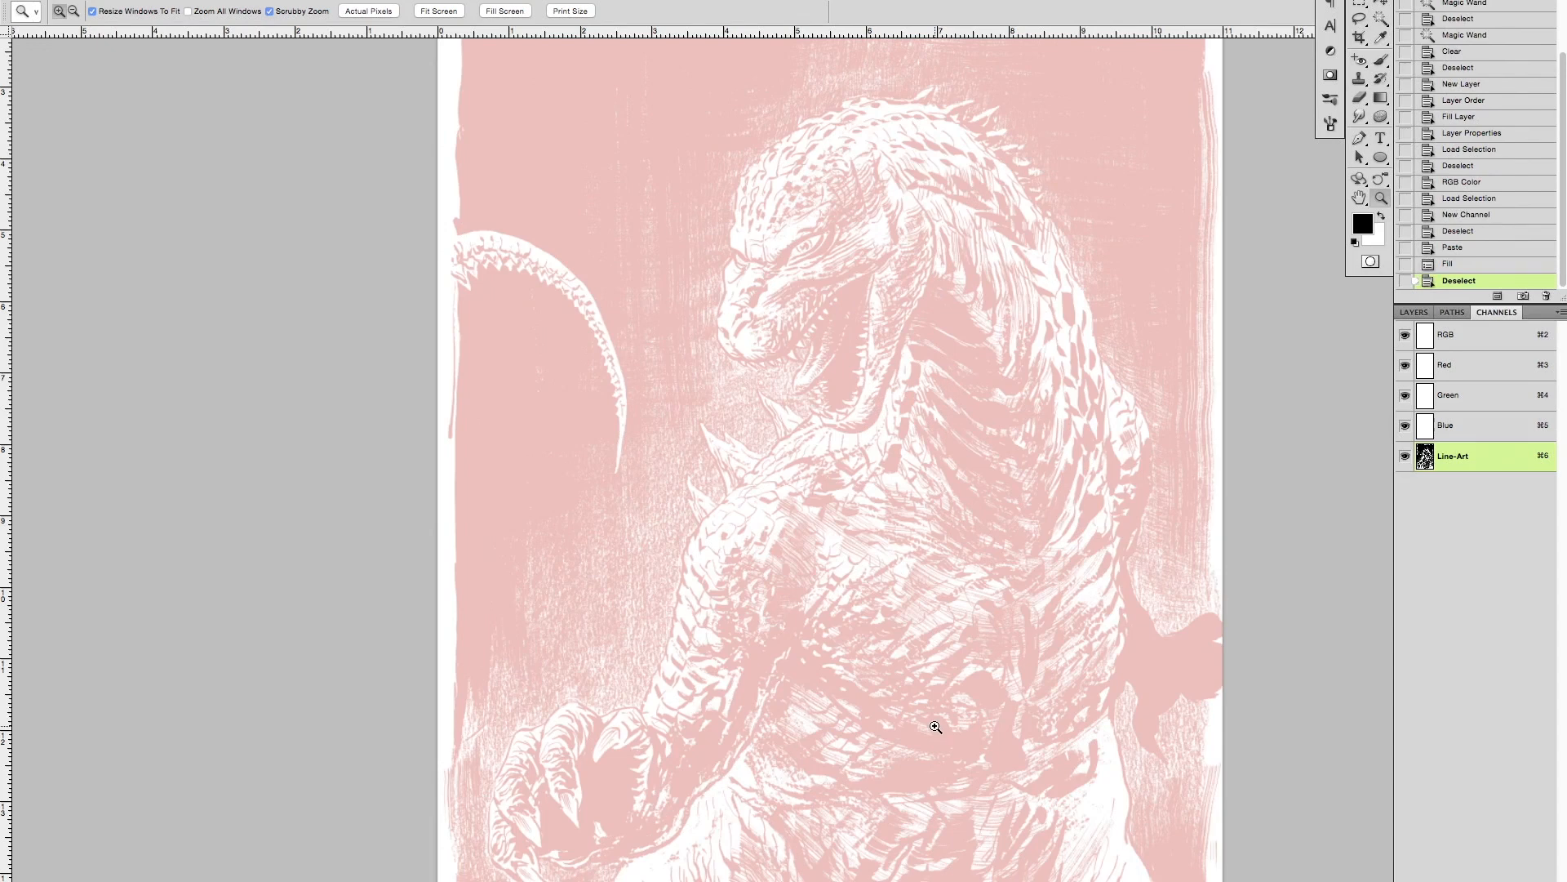
Step: Set the Line-Art channel's display color to black (000000) in its channel options
{"action": "left_click", "coordinate": [1559, 312]}
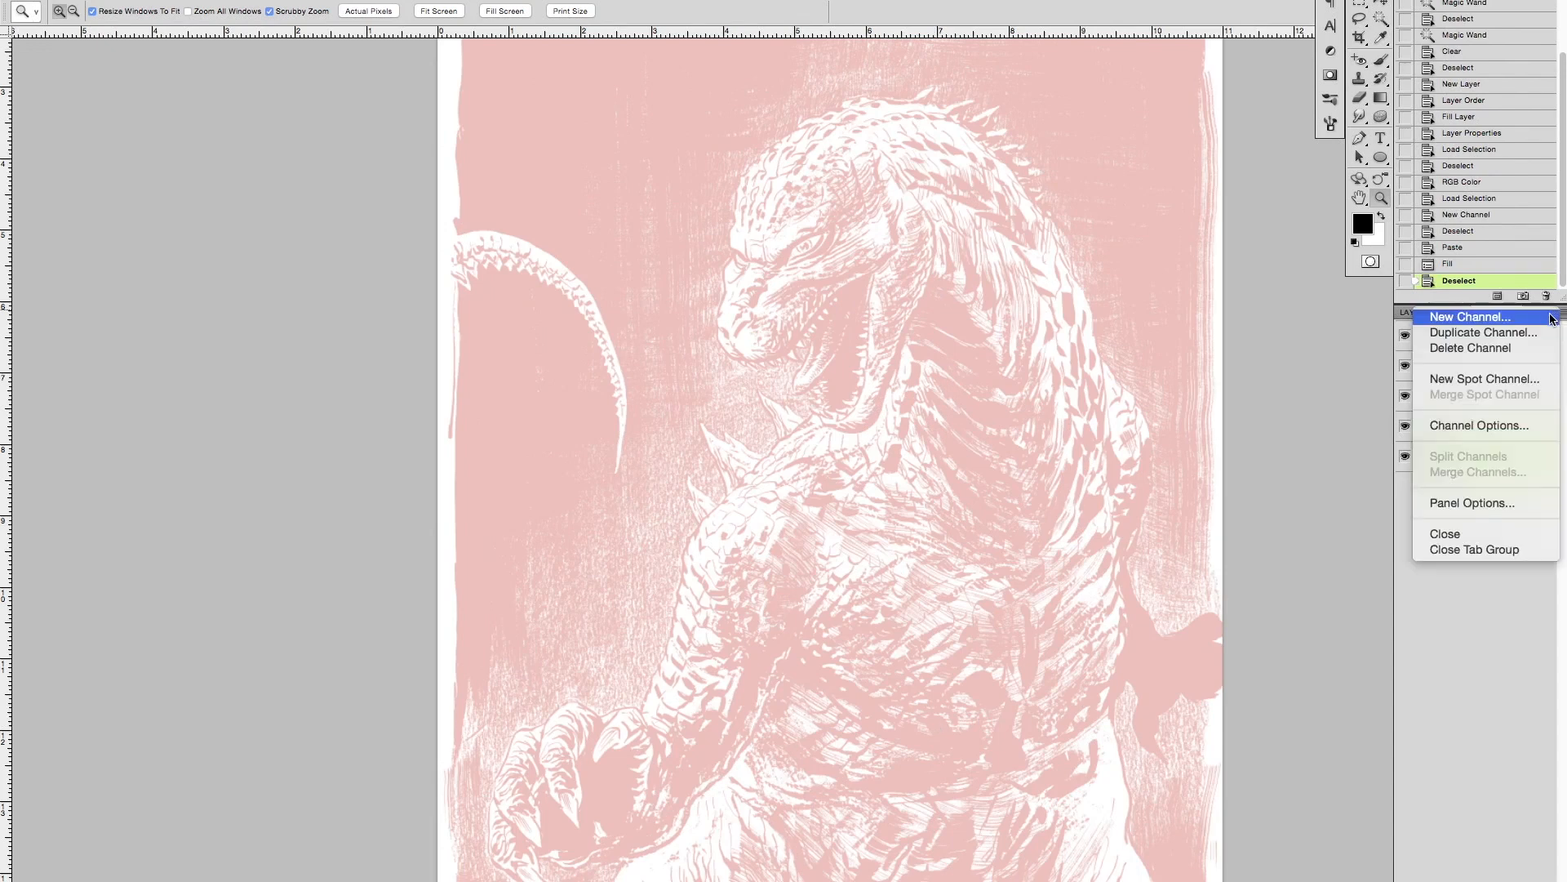
{"action": "left_click", "coordinate": [1488, 426]}
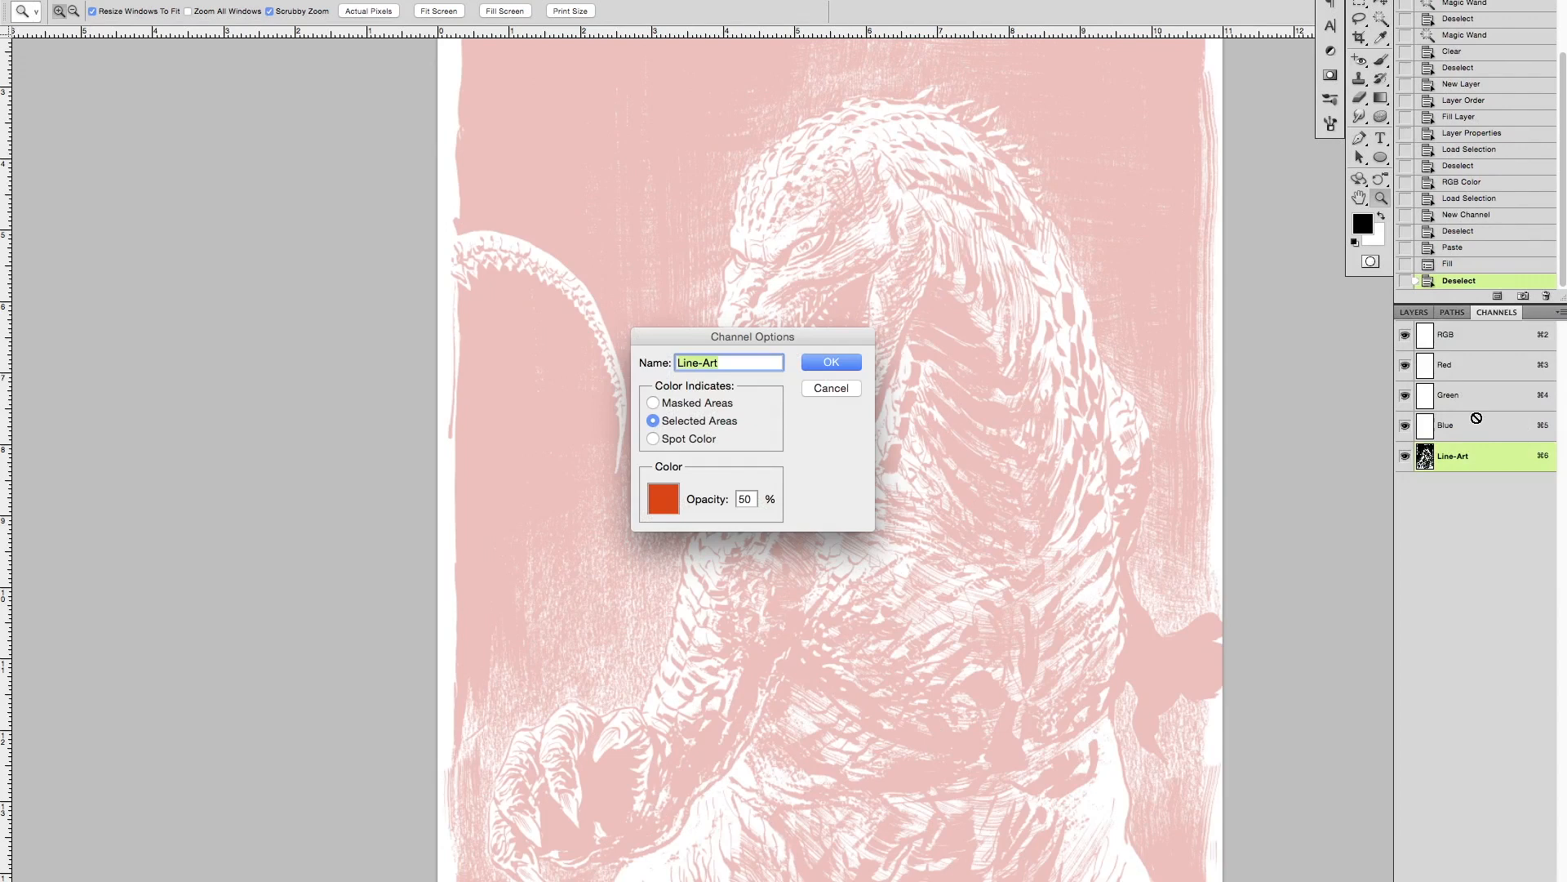
{"action": "left_click", "coordinate": [675, 496]}
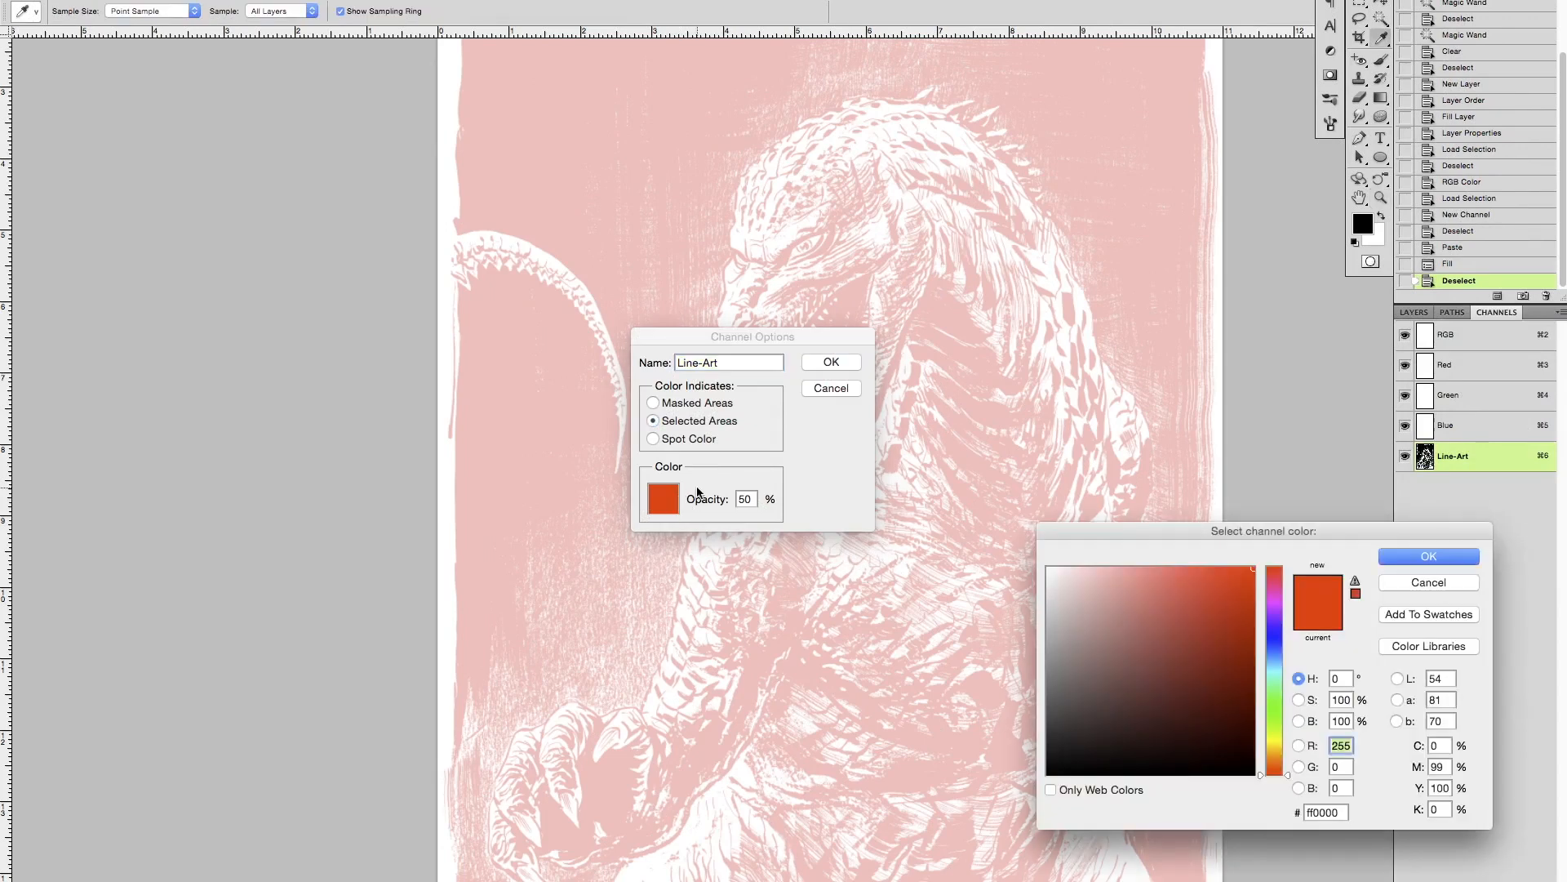
{"action": "left_click", "coordinate": [1046, 774]}
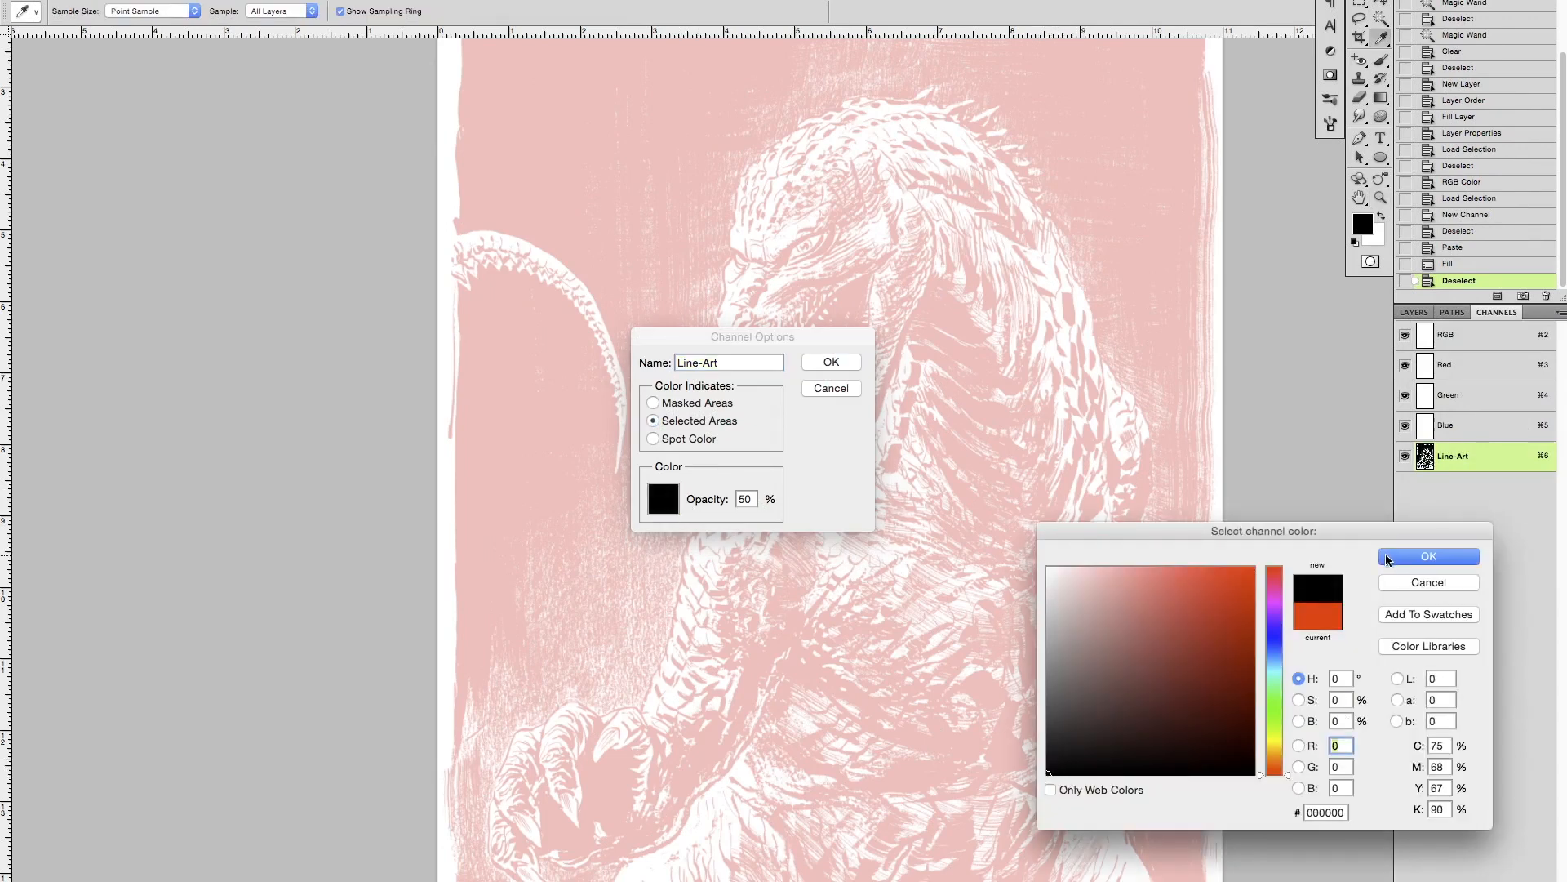
{"action": "left_click", "coordinate": [1387, 560]}
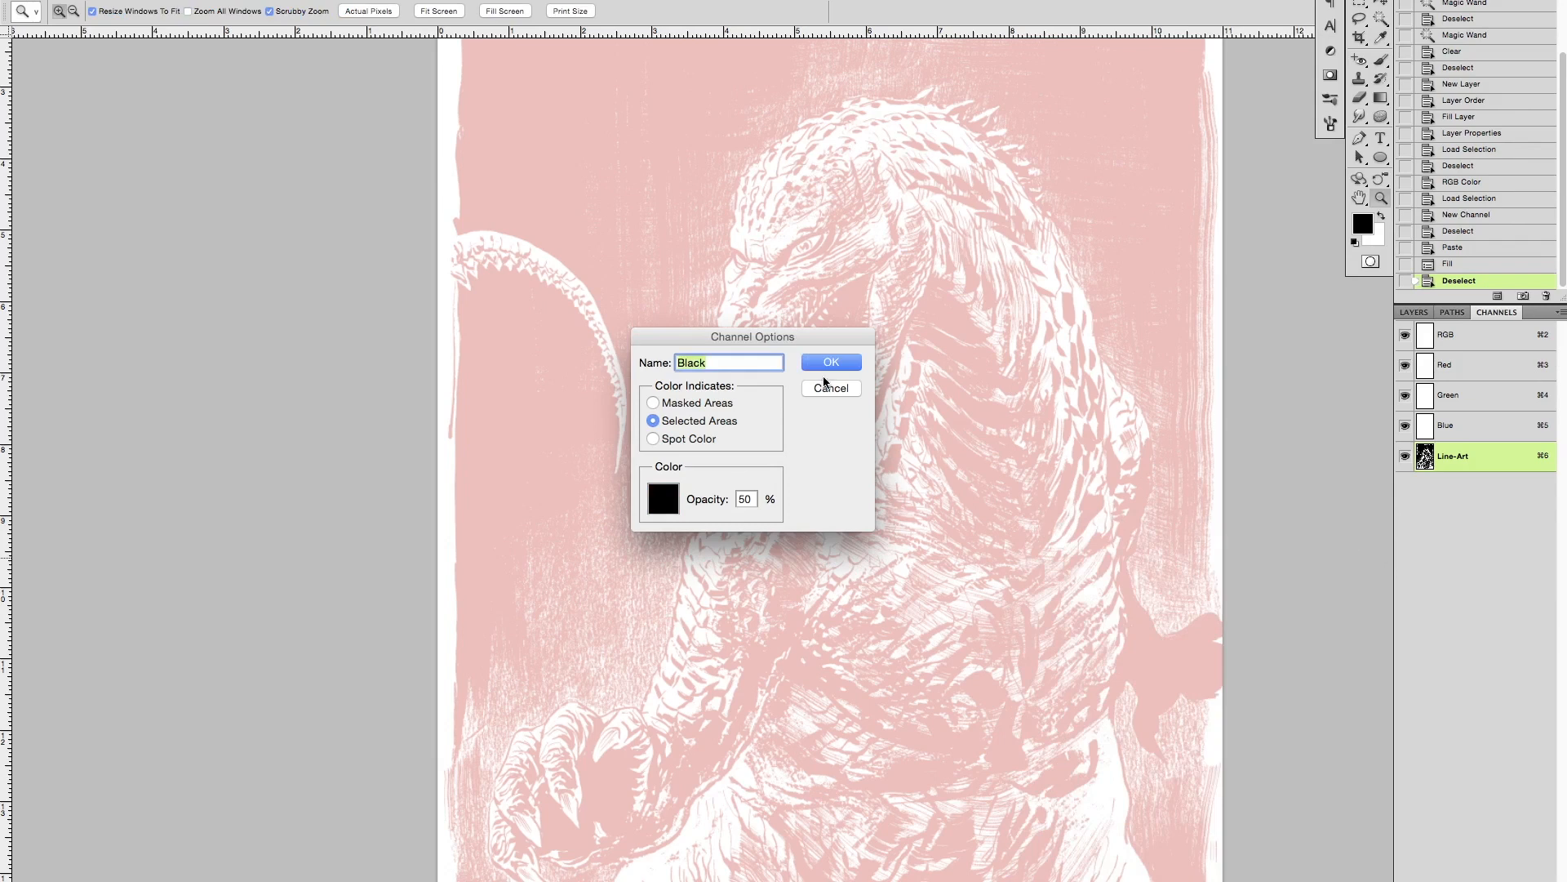
{"action": "left_click", "coordinate": [816, 364]}
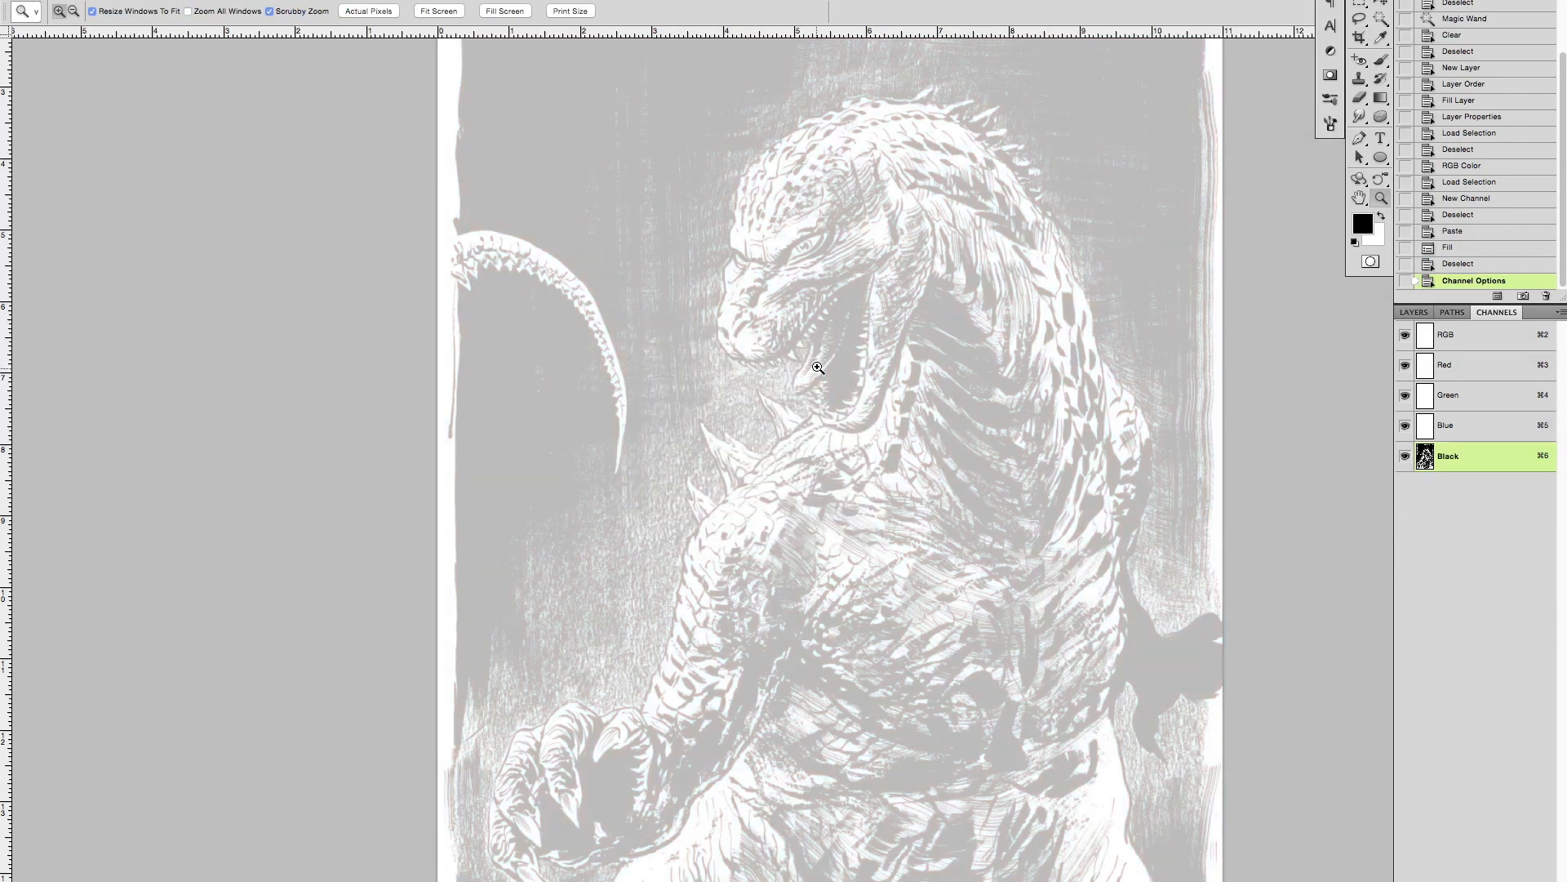
Step: Rename the recolored alpha channel as "Line-Art"
{"action": "double_click", "coordinate": [1446, 459]}
{"action": "key", "text": "BackSpace"}
{"action": "type", "text": "Line-ART"}
{"action": "type", "text": "t"}
{"action": "key", "text": "Return"}
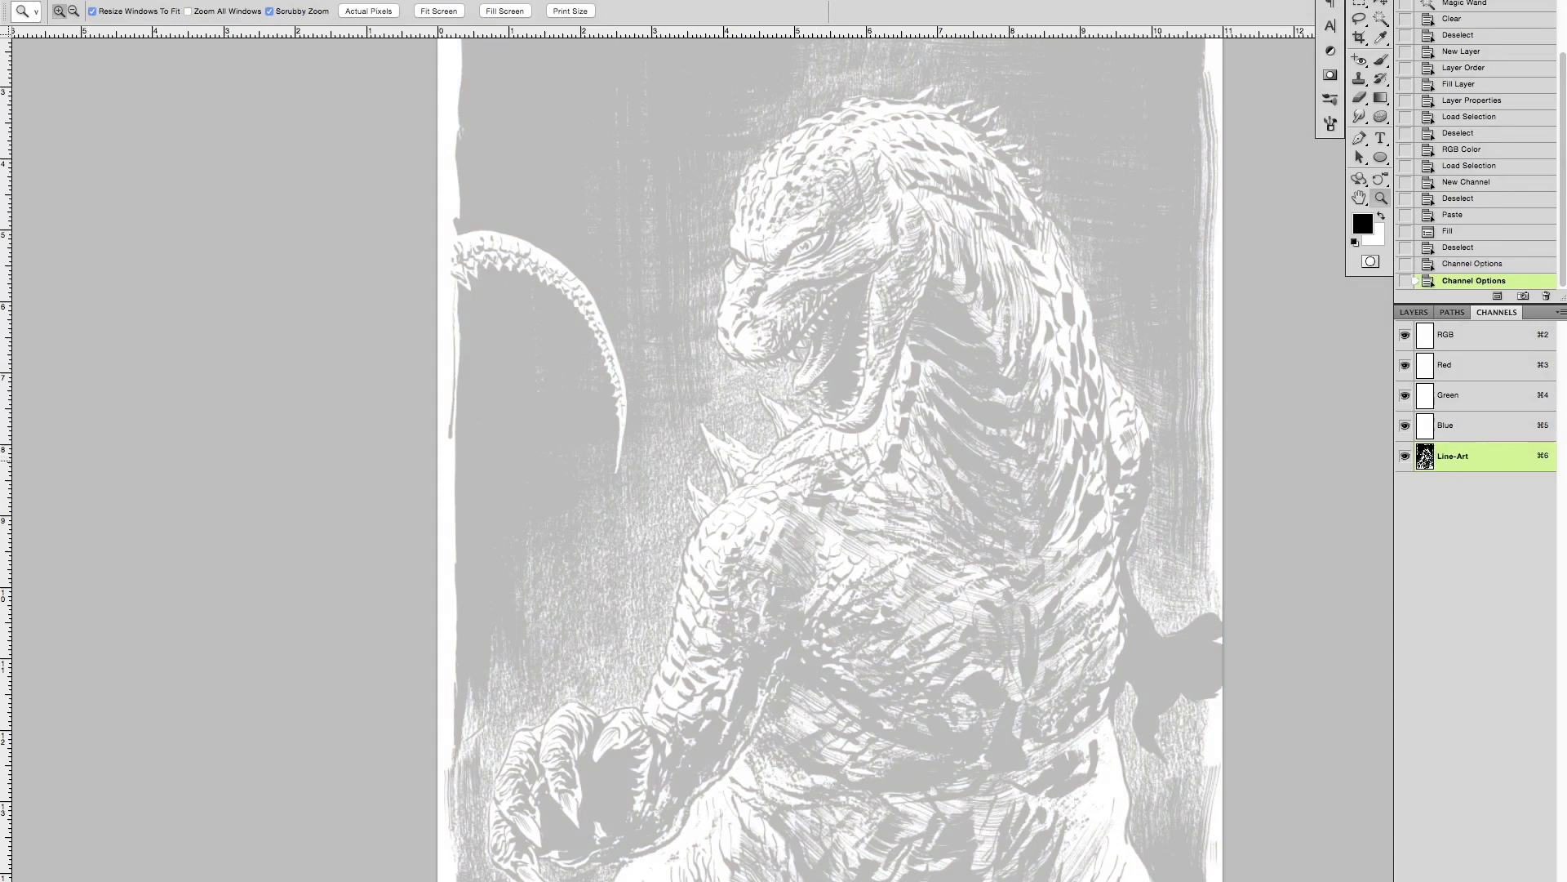
Step: Set the Line-Art channel's display opacity to 100% in its channel options
{"action": "left_click", "coordinate": [1547, 317]}
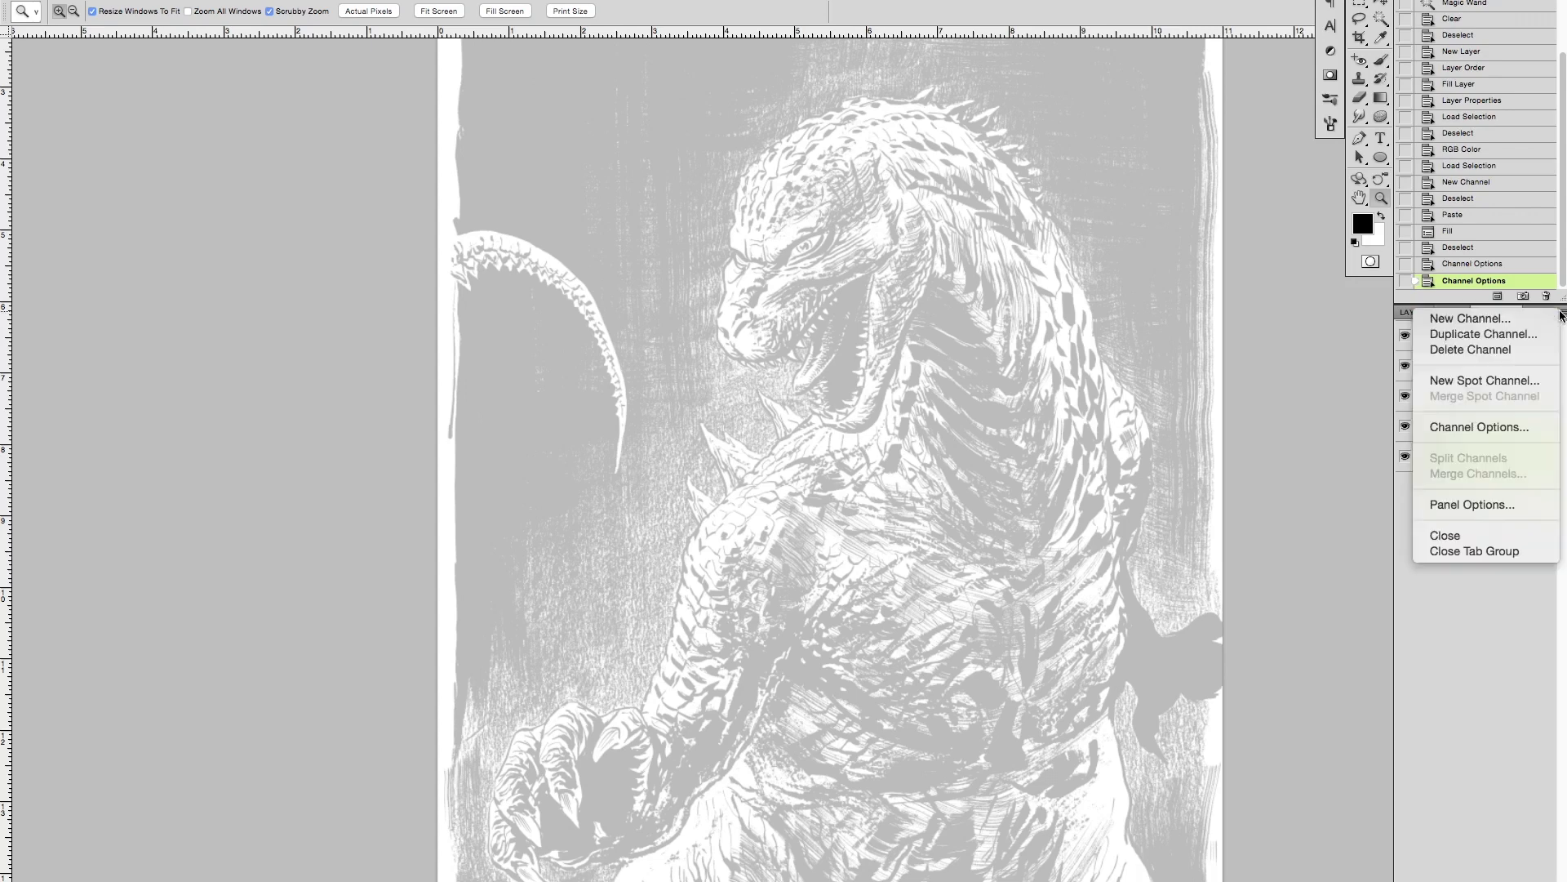
{"action": "left_click", "coordinate": [1467, 430]}
{"action": "double_click", "coordinate": [742, 499]}
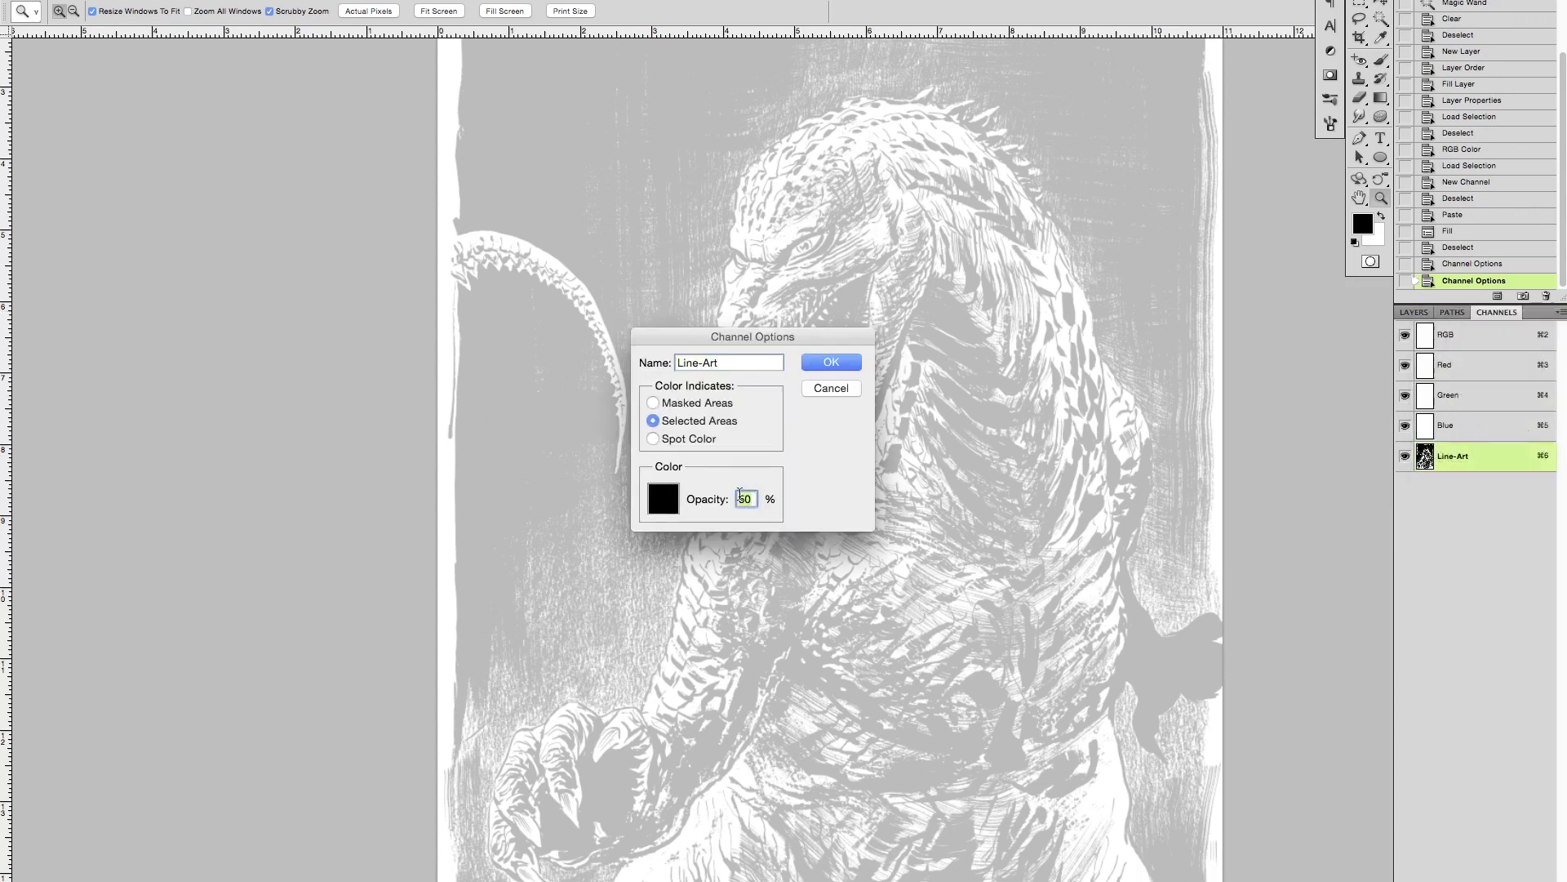
{"action": "type", "text": "100"}
{"action": "key", "text": "Return"}
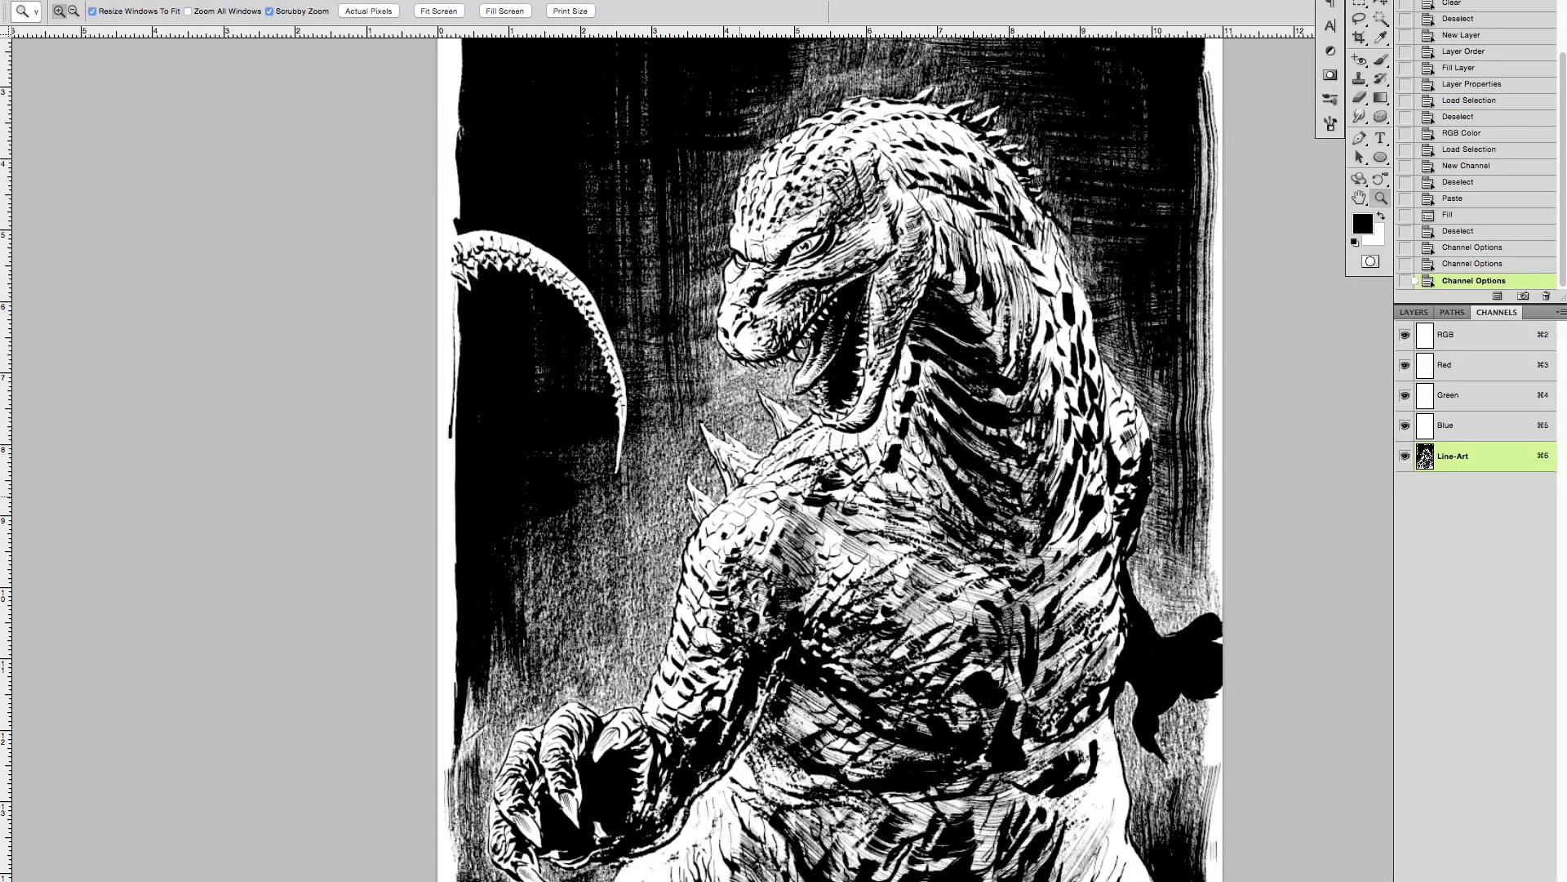
Step: Make the RGB composite active with the Line-Art channel hidden, and show the Line-Art layer
{"action": "left_click", "coordinate": [1461, 347]}
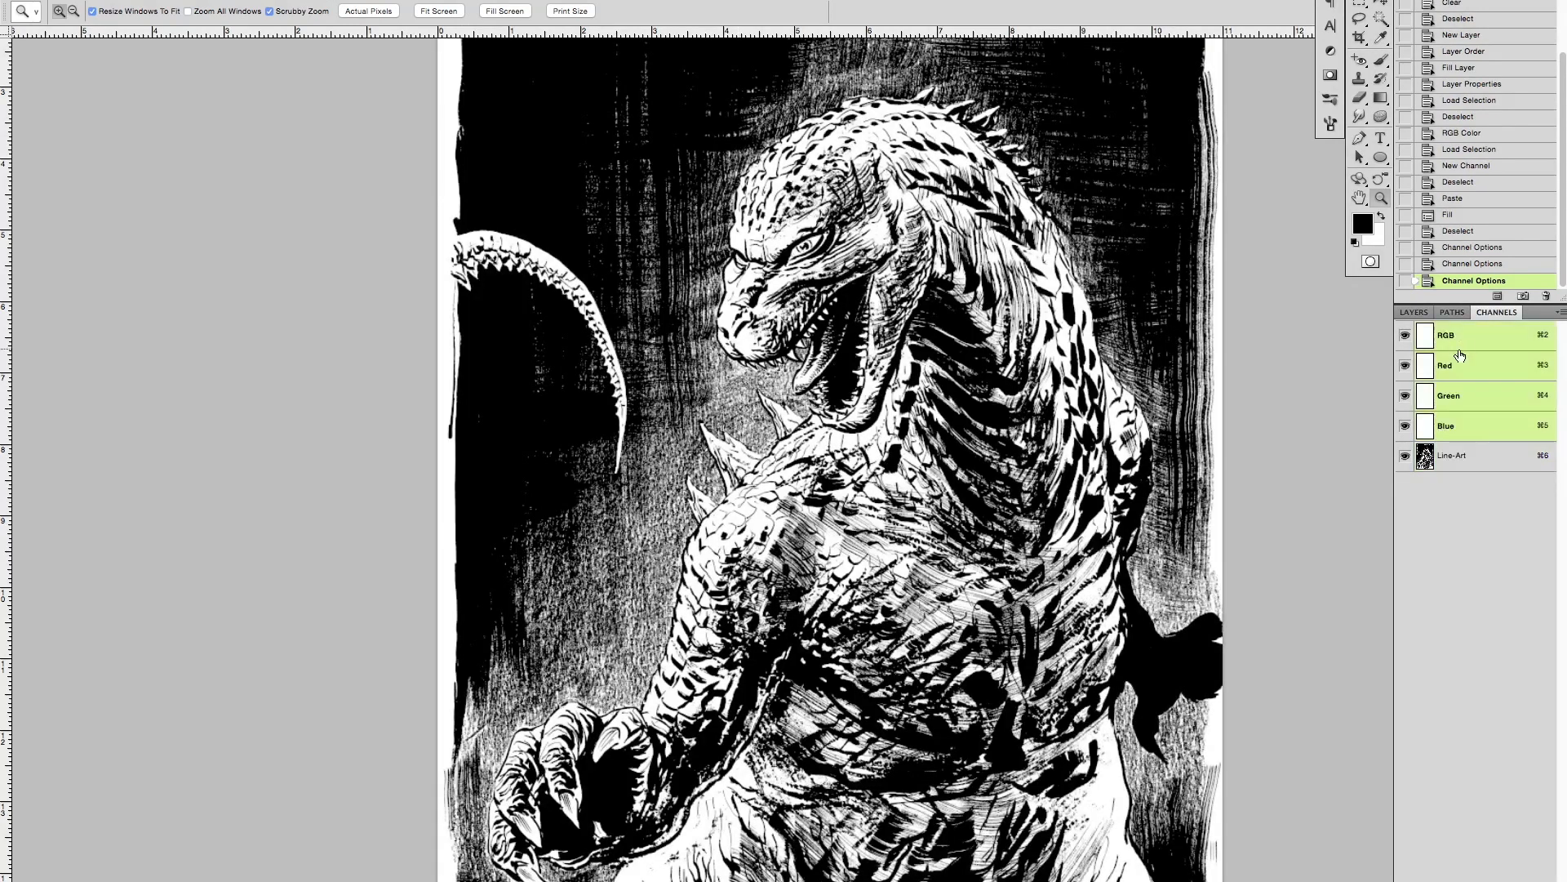
{"action": "left_click", "coordinate": [1405, 455]}
{"action": "left_click", "coordinate": [1429, 312]}
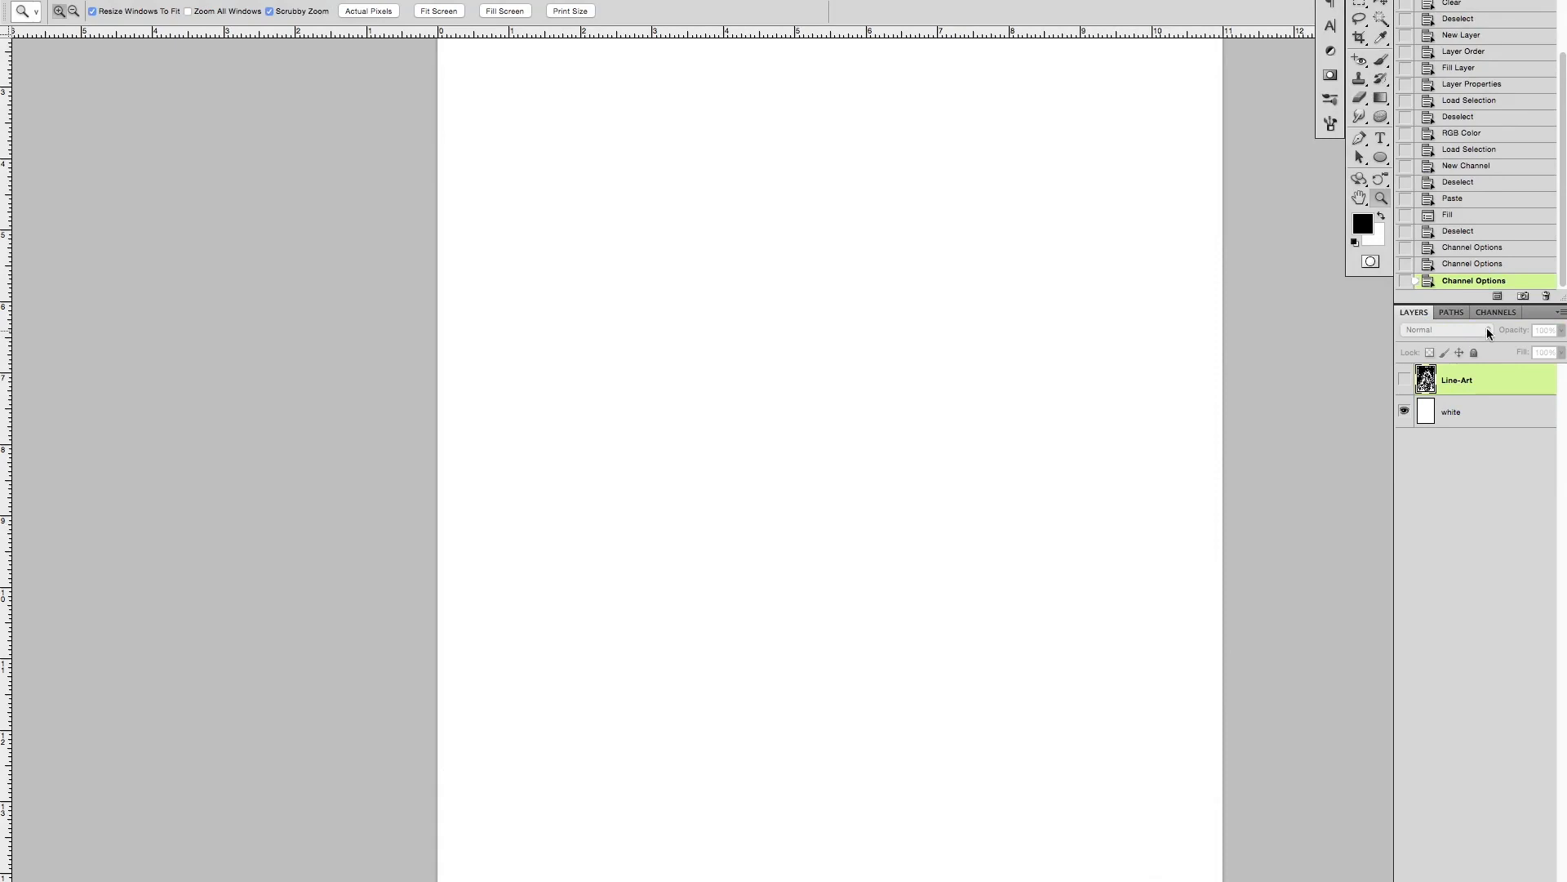
{"action": "left_click", "coordinate": [1404, 379]}
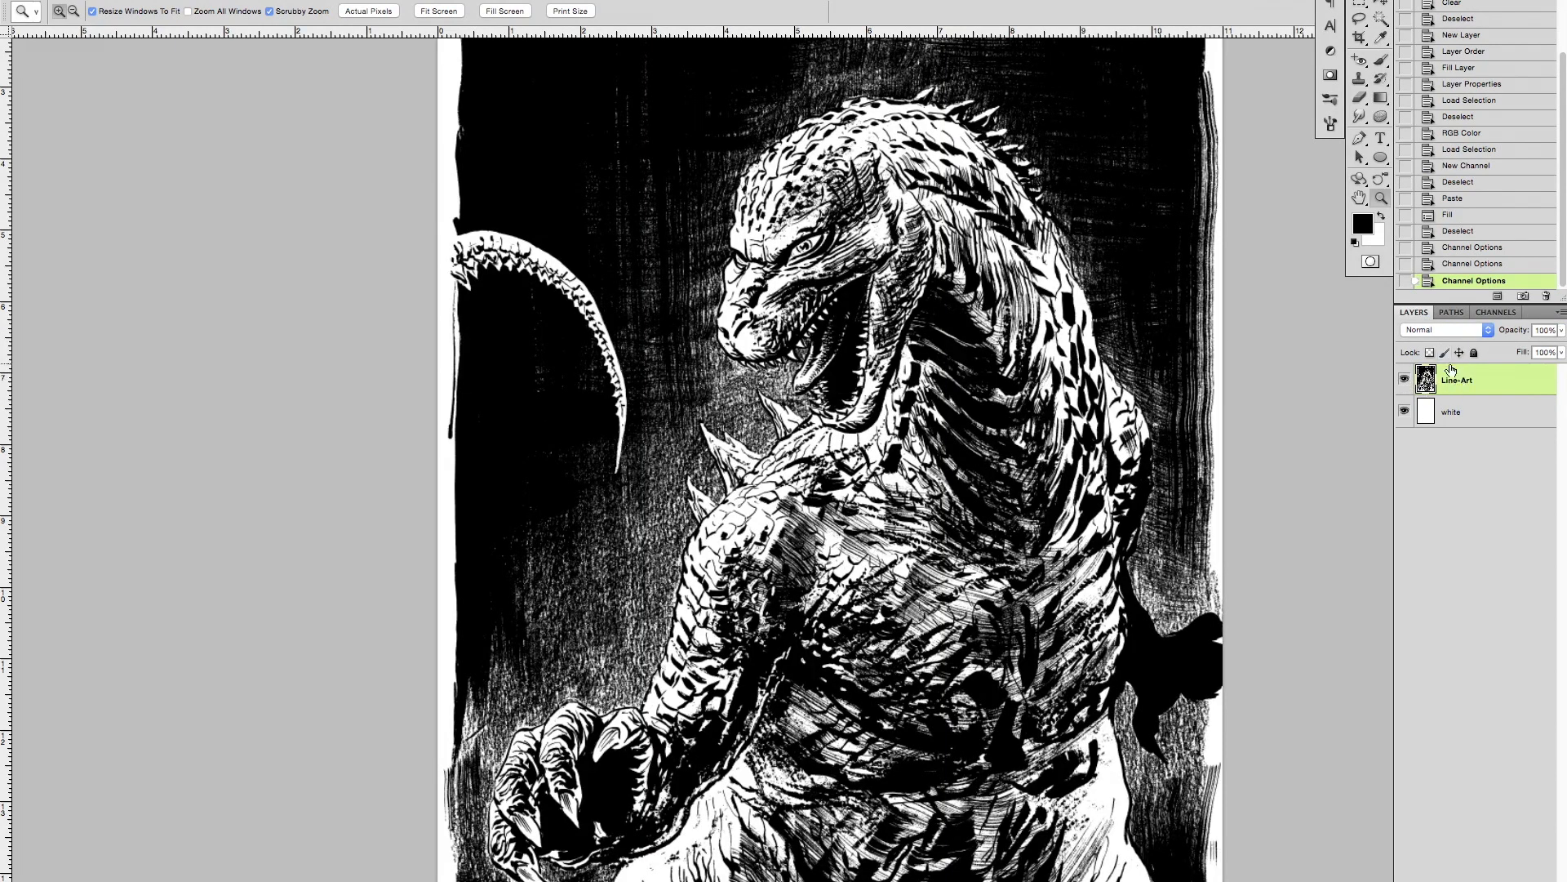
Step: Load the Line-Art layer's contents as a selection, then hide the layer and display only the Line-Art channel
{"action": "left_click", "coordinate": [1426, 381], "text": "super"}
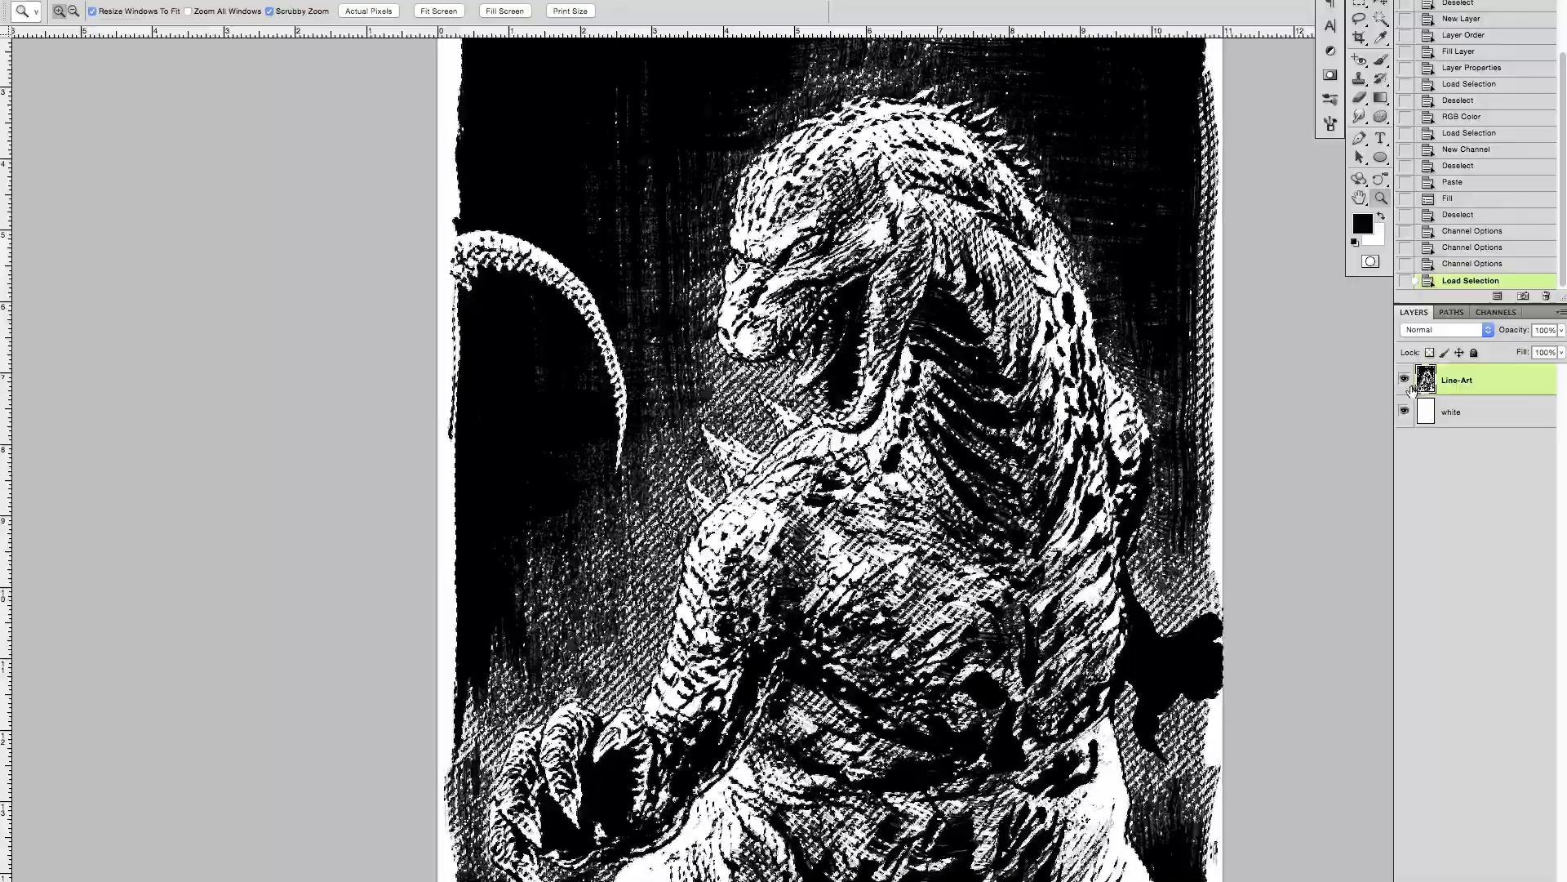
{"action": "left_click", "coordinate": [1404, 379]}
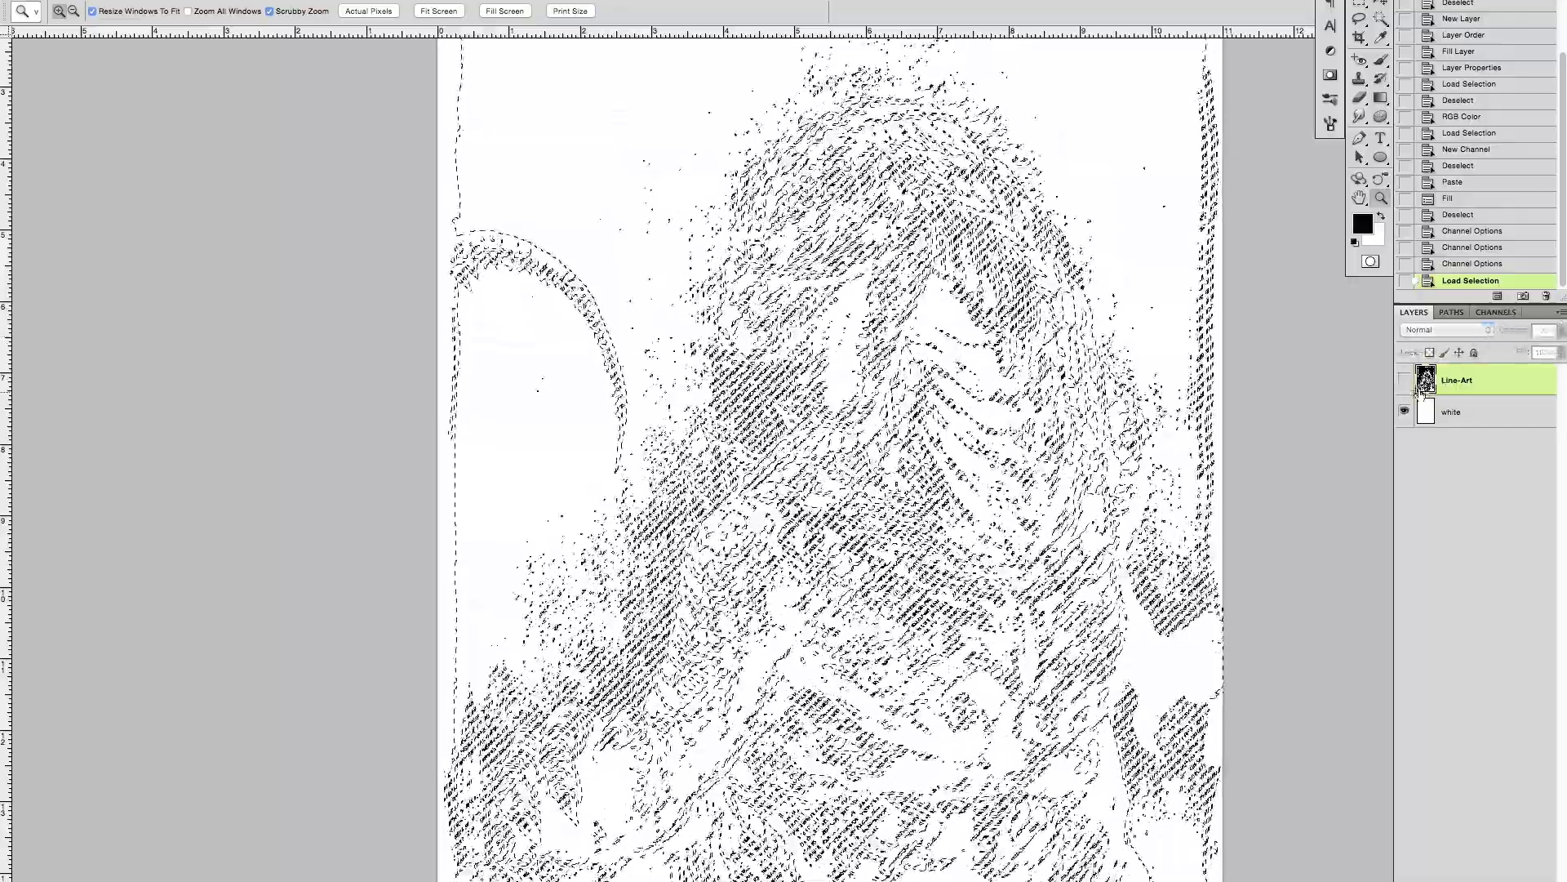
{"action": "left_click", "coordinate": [1496, 312]}
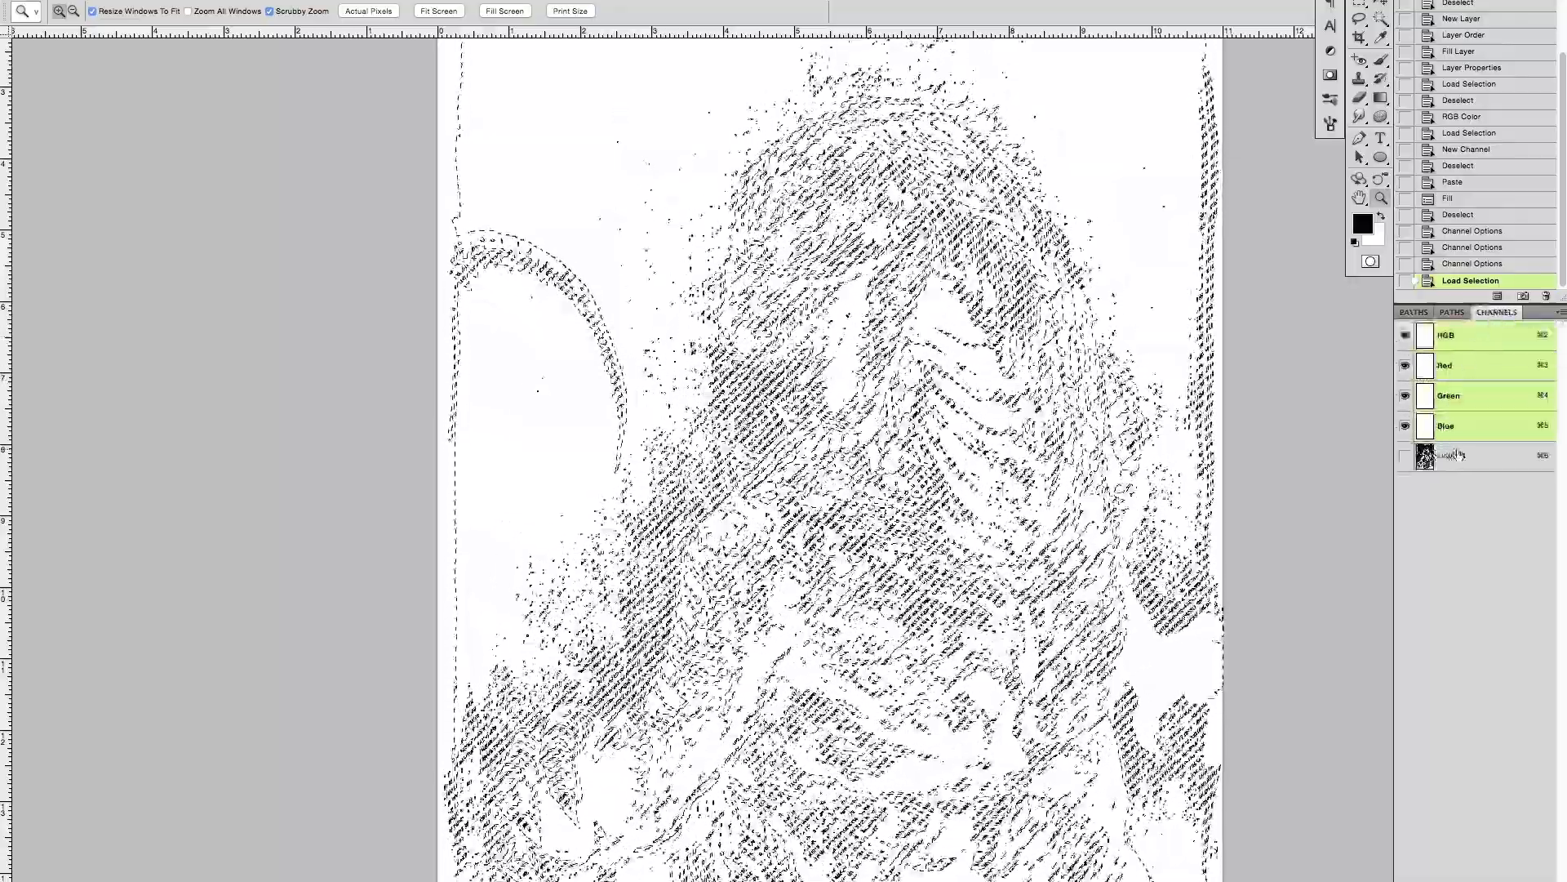
{"action": "left_click", "coordinate": [1453, 459]}
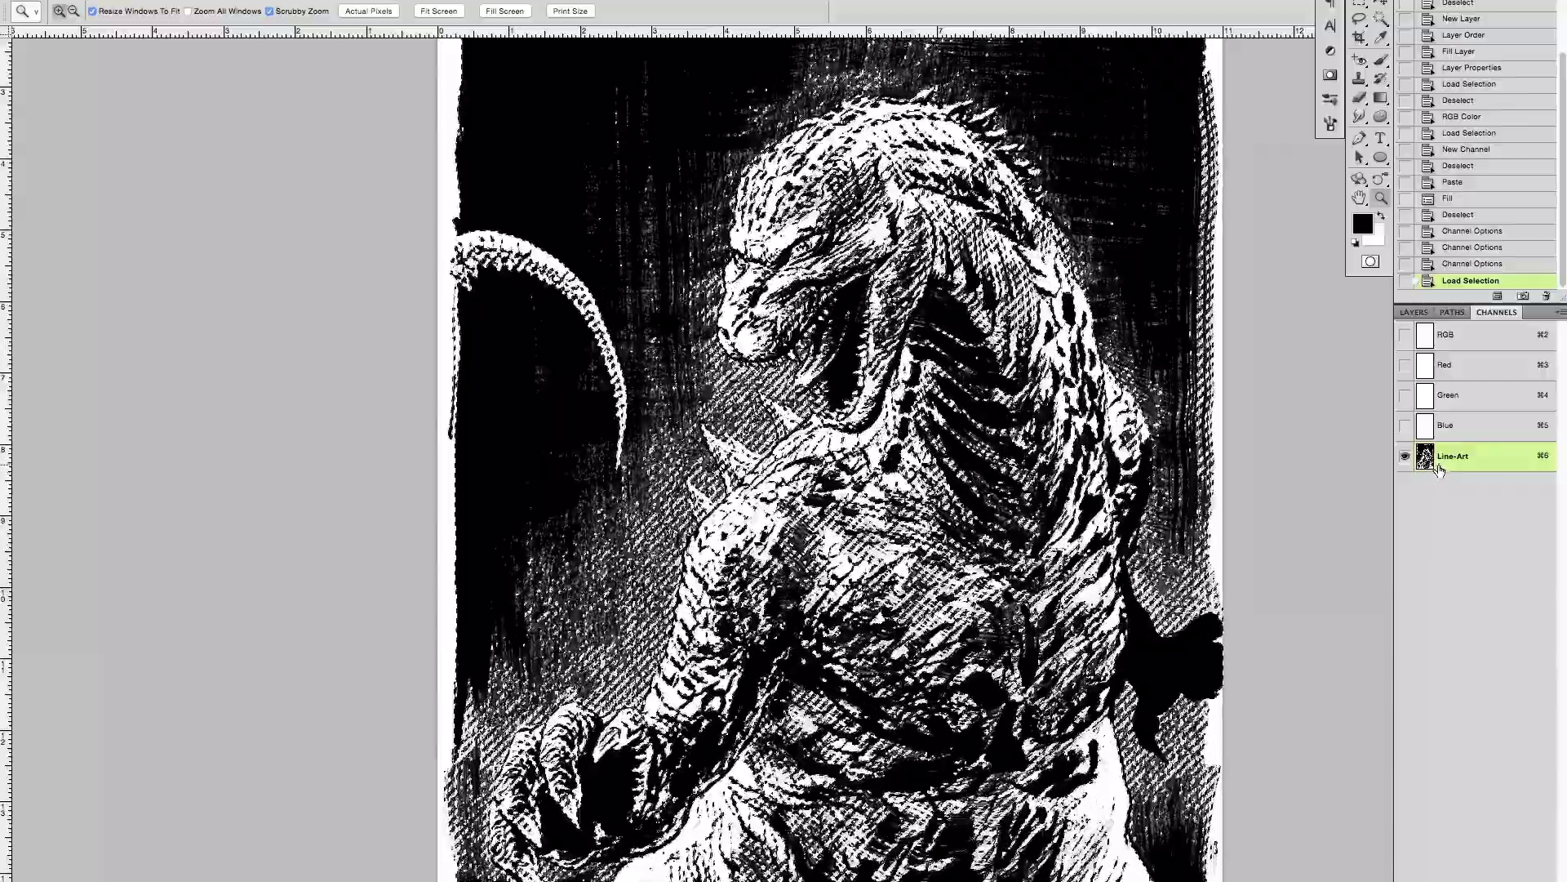
Step: Clear the selection, and examine the Line-Art channel's ink lines up close before returning to the layers
{"action": "key", "text": "super+d"}
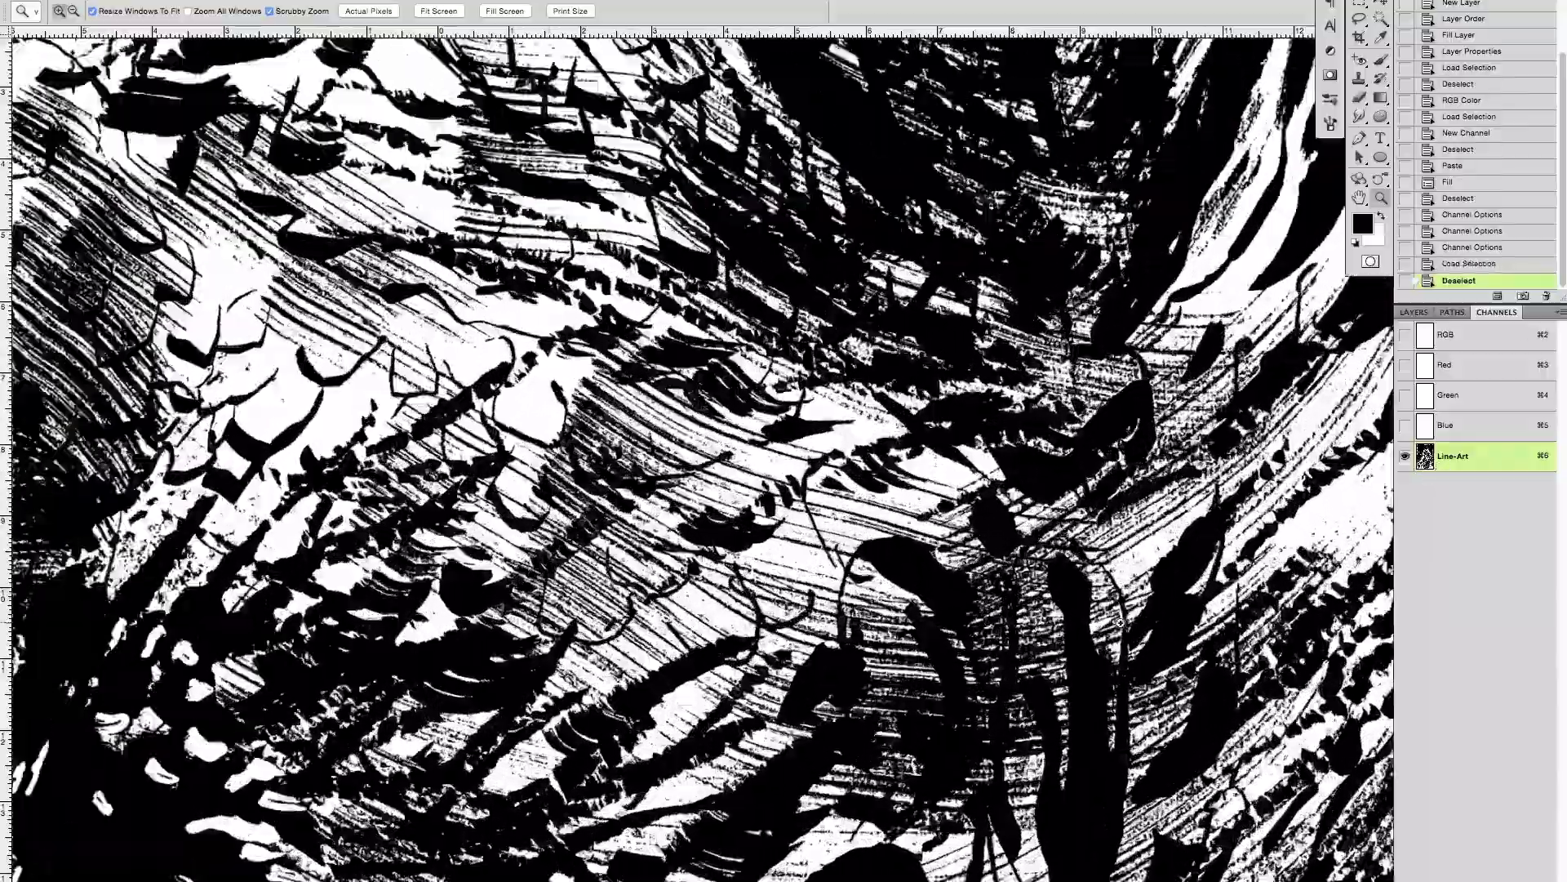
{"action": "left_click_drag", "start_coordinate": [1120, 623], "coordinate": [1202, 620]}
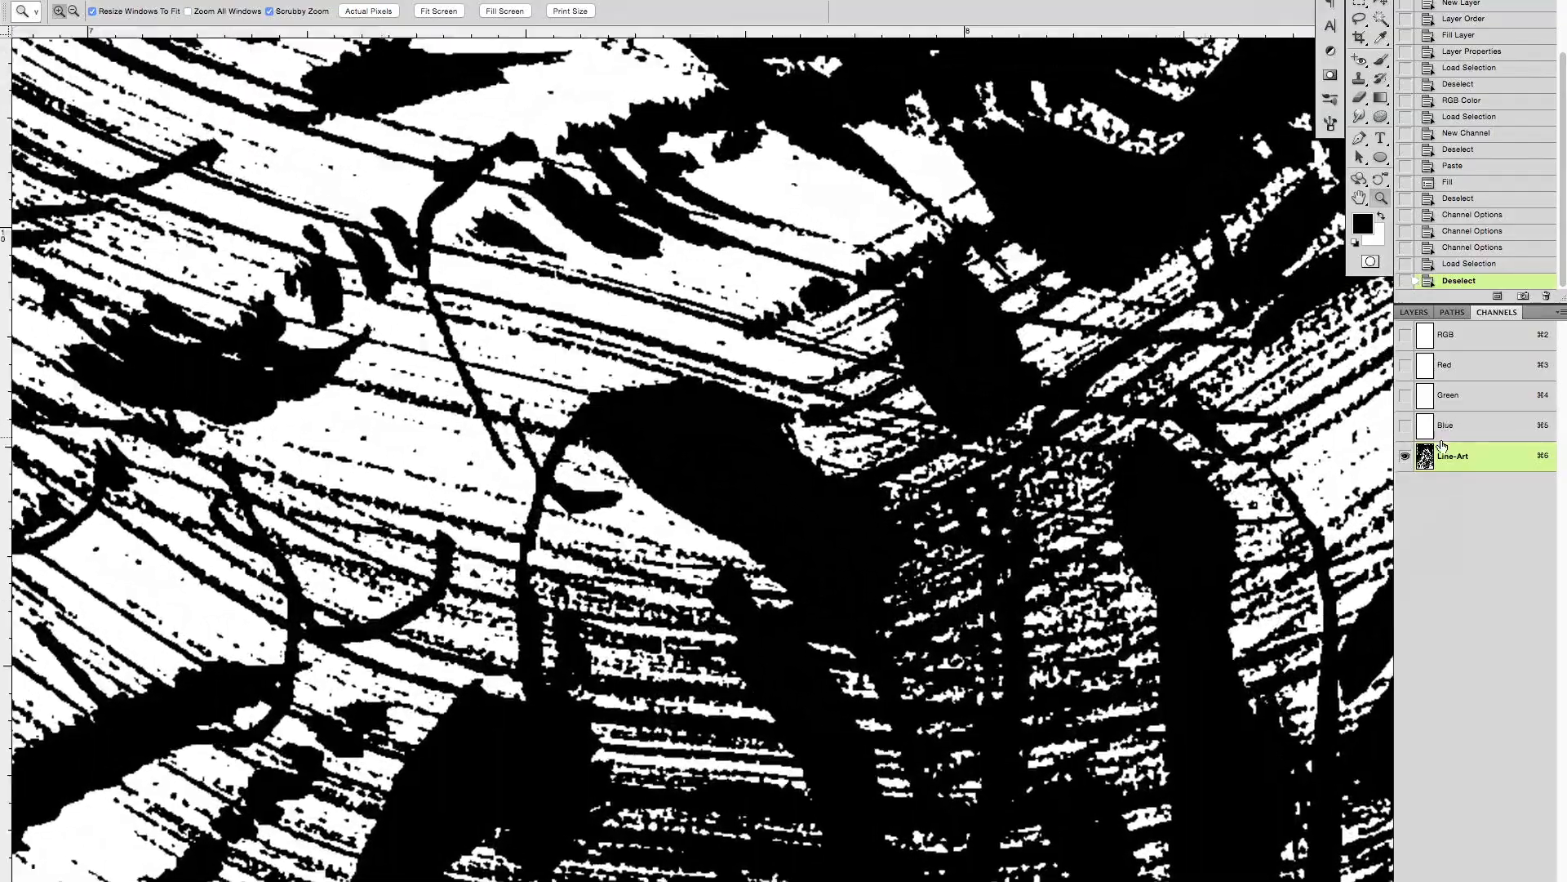
{"action": "left_click_drag", "start_coordinate": [904, 745], "coordinate": [862, 744]}
{"action": "left_click", "coordinate": [1414, 312]}
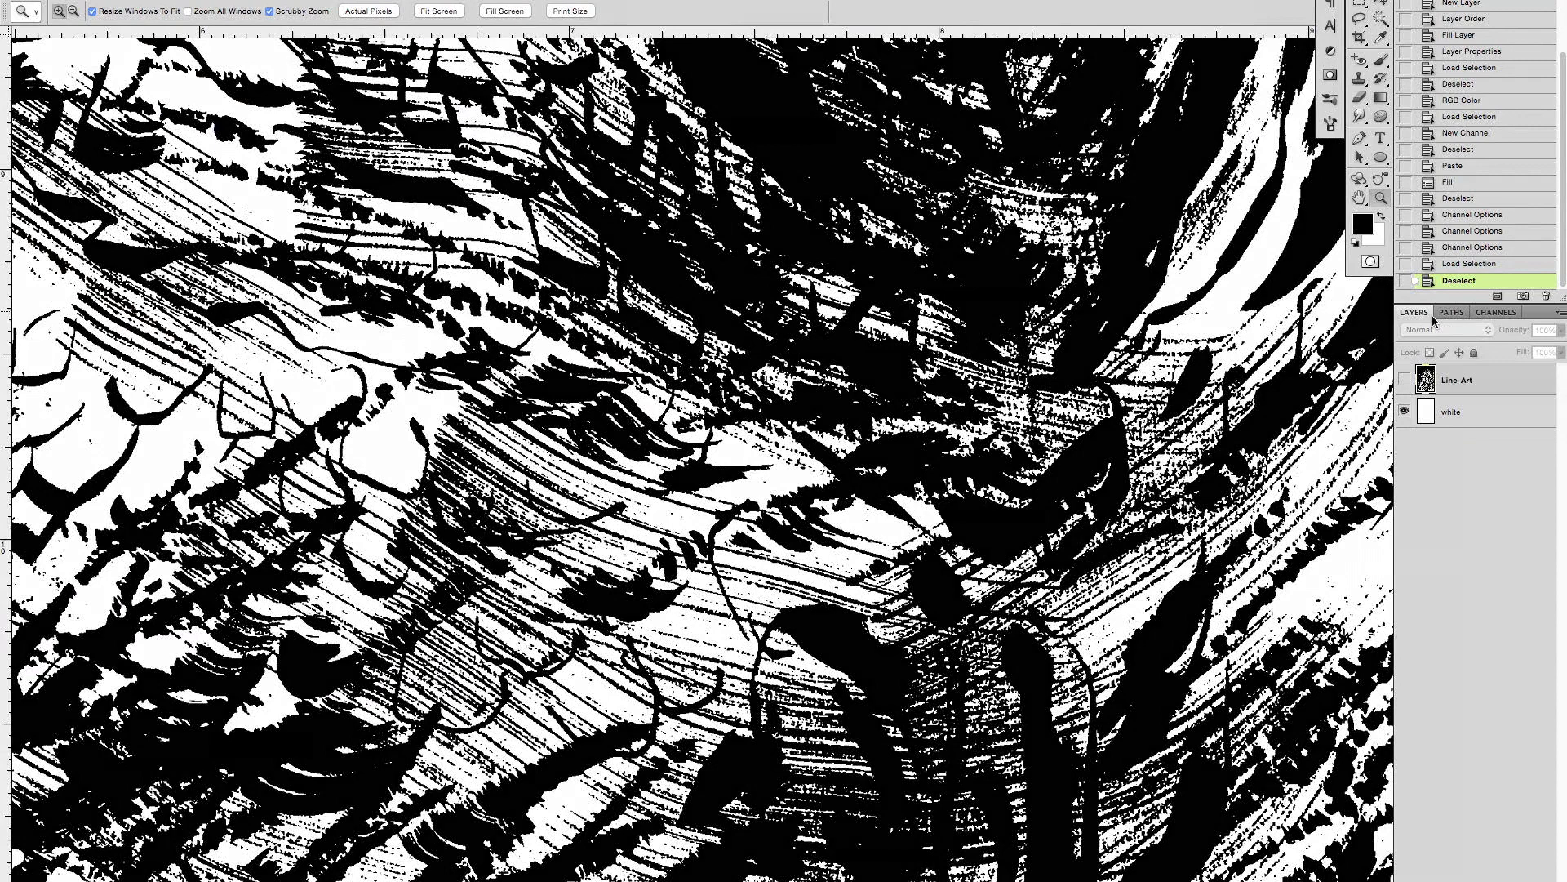
Step: Show the Line-Art layer, make it active, and bring the full illustration into view
{"action": "left_click", "coordinate": [1404, 380]}
{"action": "left_click", "coordinate": [1404, 381]}
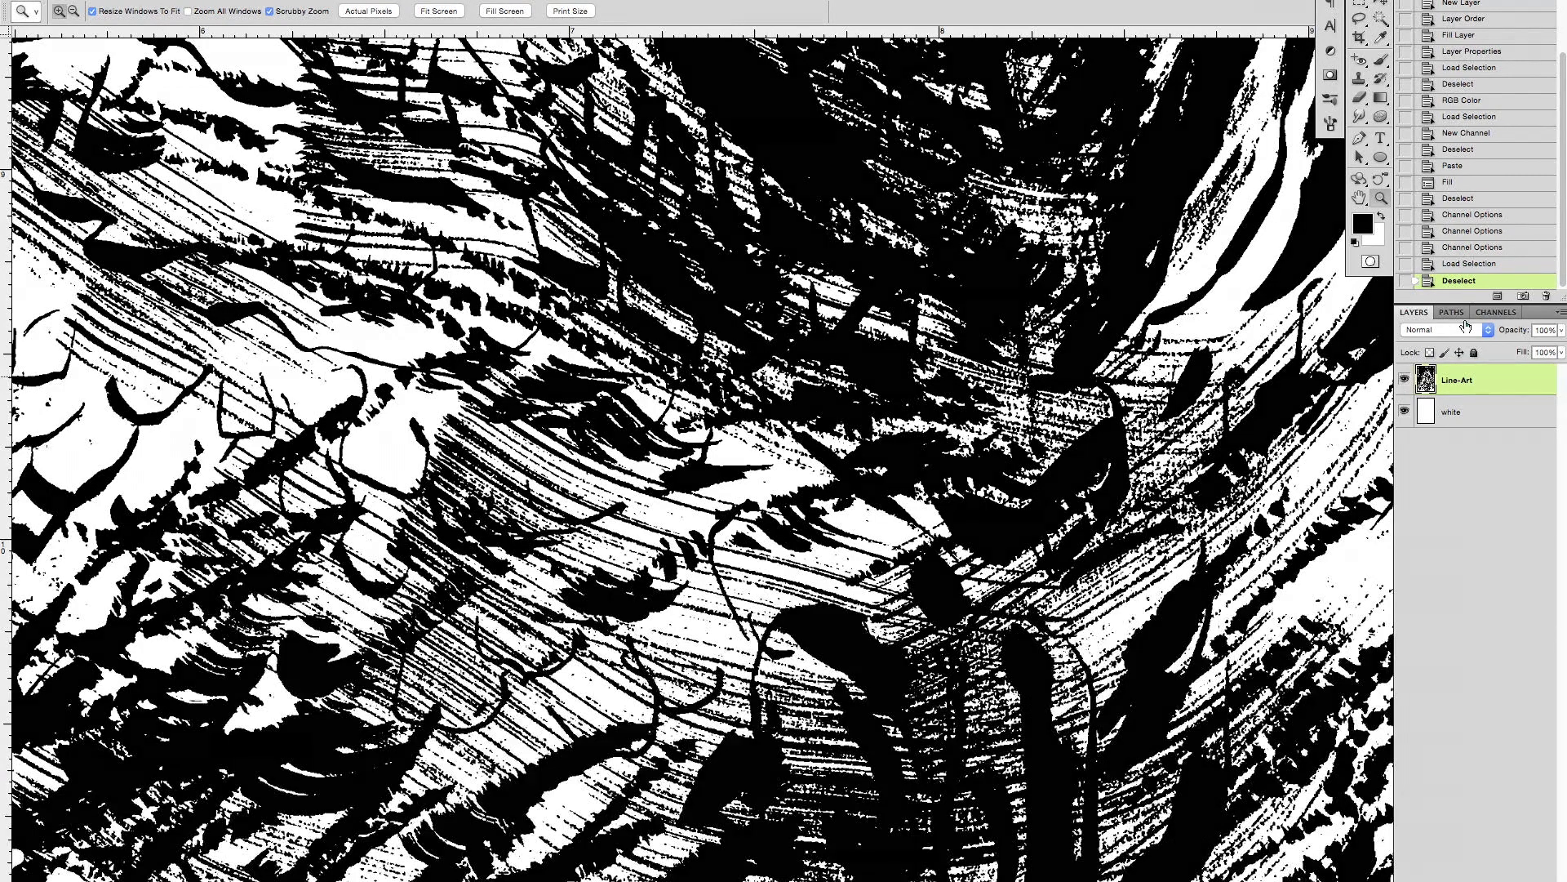
{"action": "left_click", "coordinate": [1489, 313]}
{"action": "left_click", "coordinate": [1414, 312]}
{"action": "mouse_move", "coordinate": [955, 714]}
{"action": "left_mouse_down"}
{"action": "mouse_move", "coordinate": [909, 721]}
{"action": "mouse_move", "coordinate": [954, 723]}
{"action": "mouse_move", "coordinate": [930, 723]}
{"action": "left_mouse_up"}
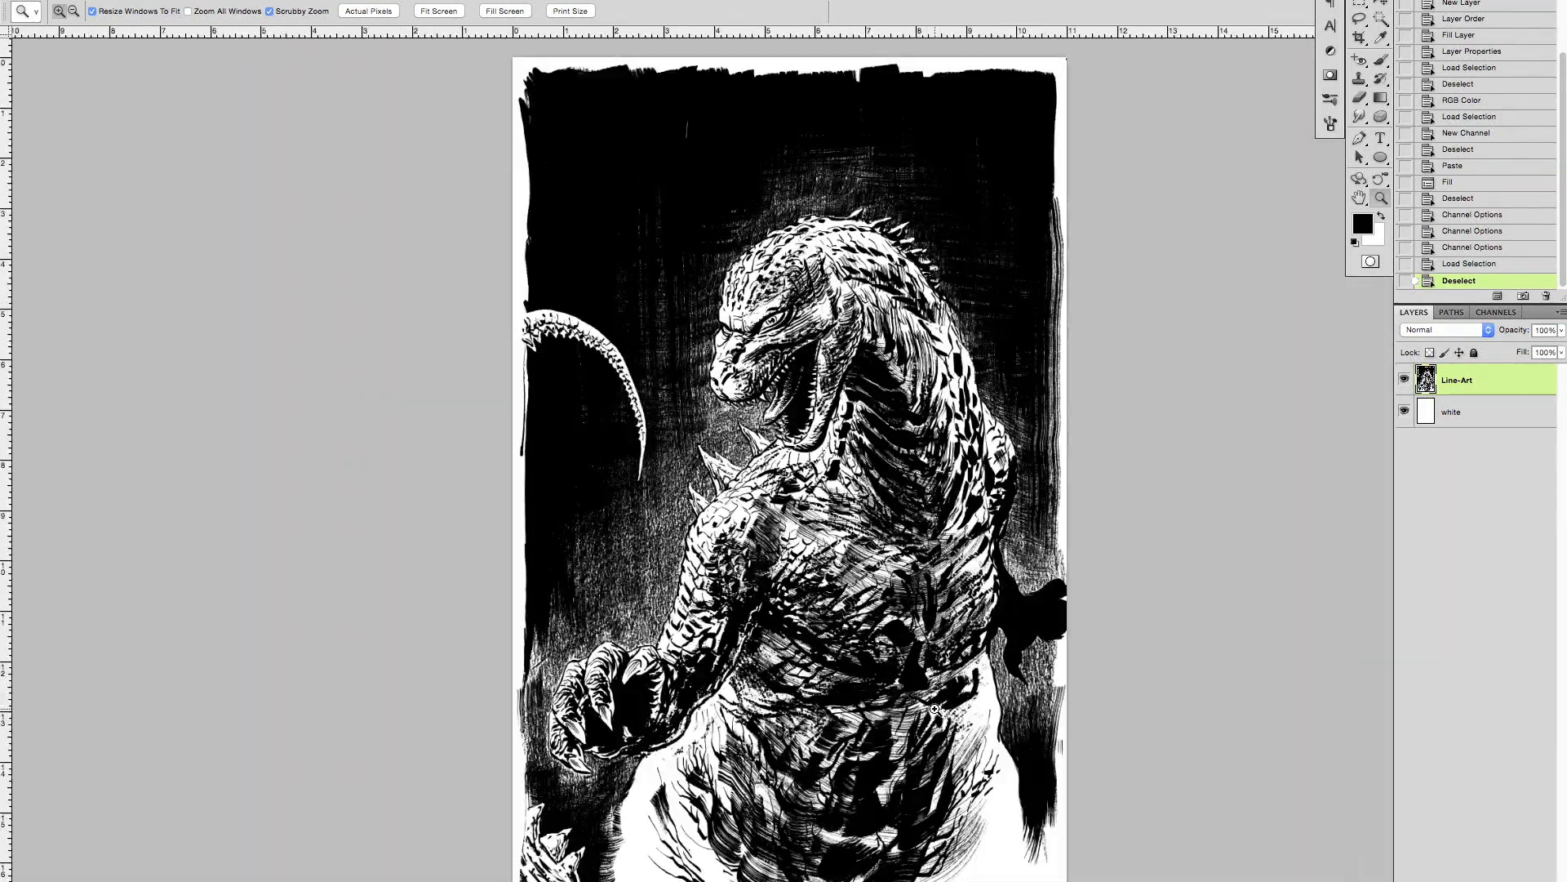
Step: Paint white brush strokes across the creature's belly on the Line-Art layer, and erase a zigzag through the ink there
{"action": "key", "text": "b"}
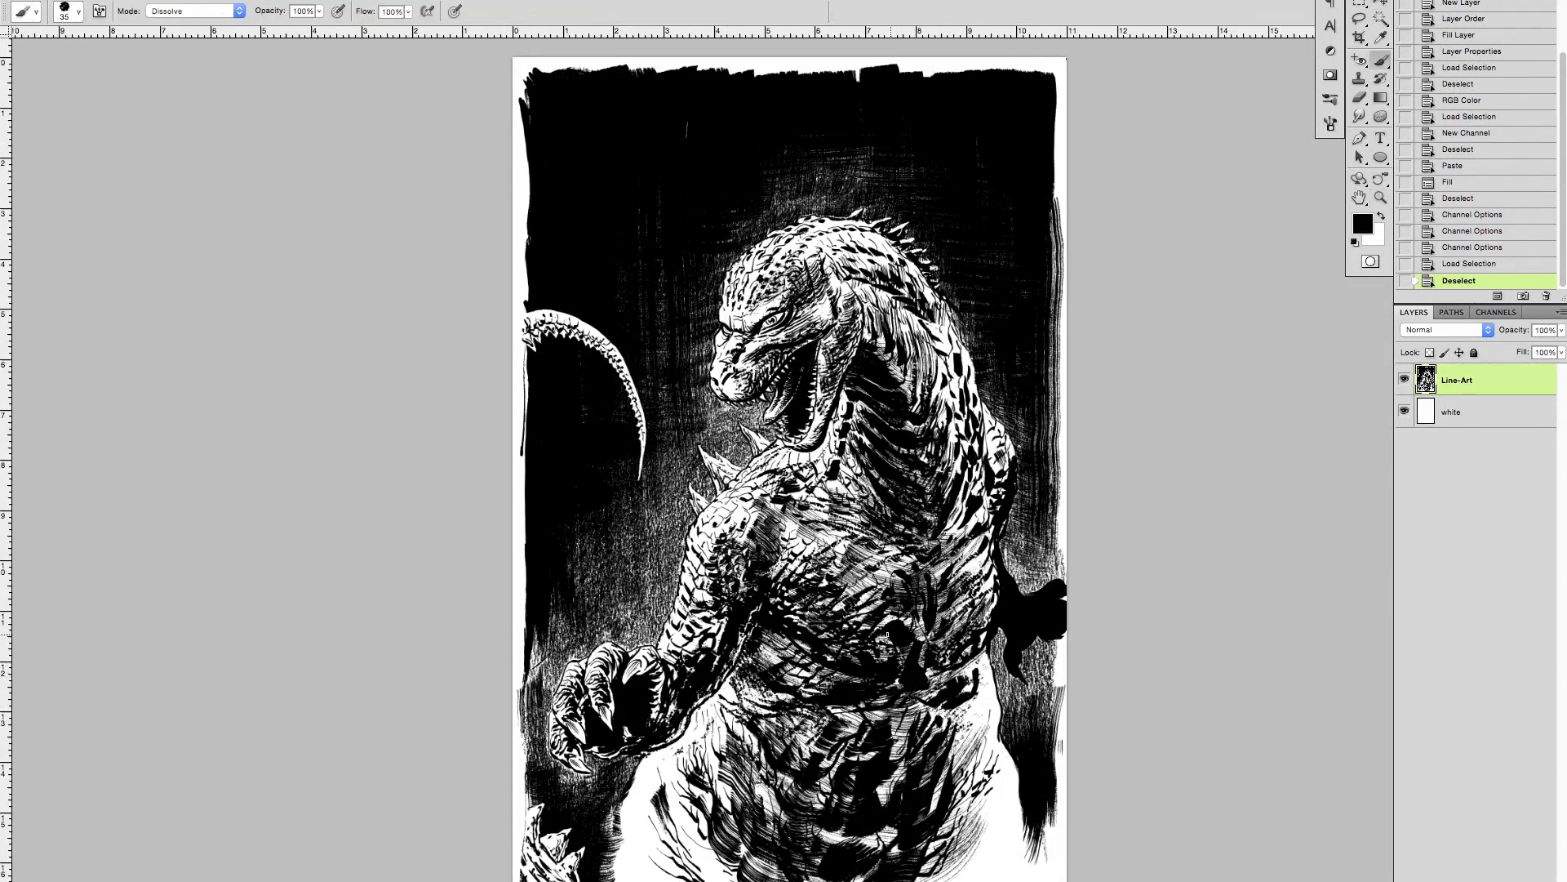
{"action": "key", "text": "x"}
{"action": "mouse_move", "coordinate": [950, 709]}
{"action": "left_mouse_down"}
{"action": "mouse_move", "coordinate": [868, 643]}
{"action": "mouse_move", "coordinate": [890, 625]}
{"action": "left_mouse_up"}
{"action": "left_click_drag", "start_coordinate": [932, 719], "coordinate": [1039, 687]}
{"action": "key", "text": "z"}
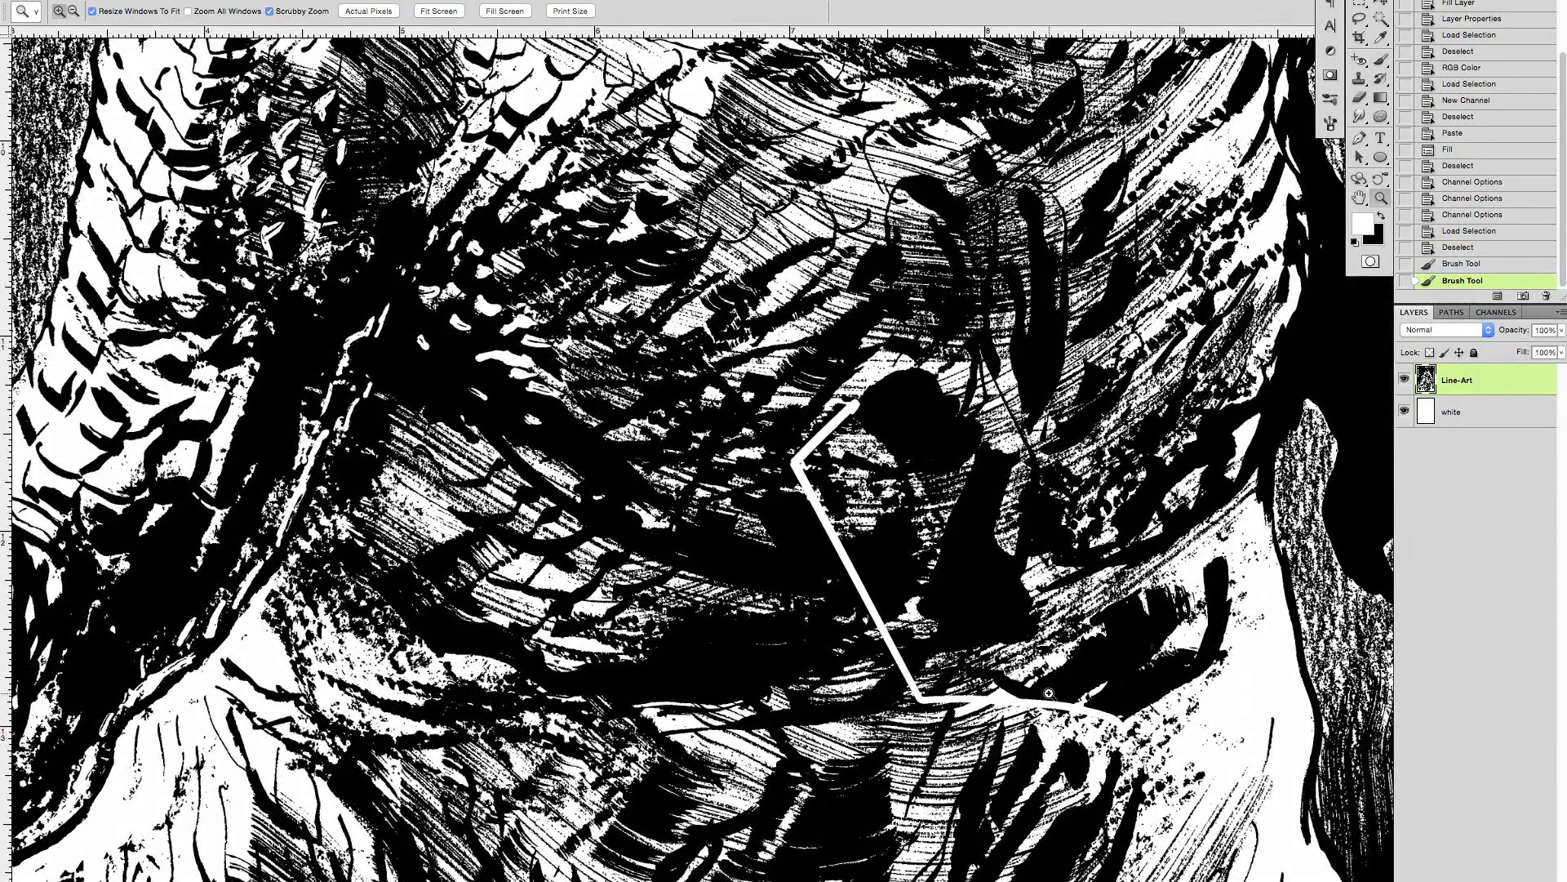
{"action": "key", "text": "e"}
{"action": "mouse_move", "coordinate": [992, 608]}
{"action": "left_mouse_down"}
{"action": "mouse_move", "coordinate": [963, 738]}
{"action": "mouse_move", "coordinate": [930, 796]}
{"action": "left_mouse_up"}
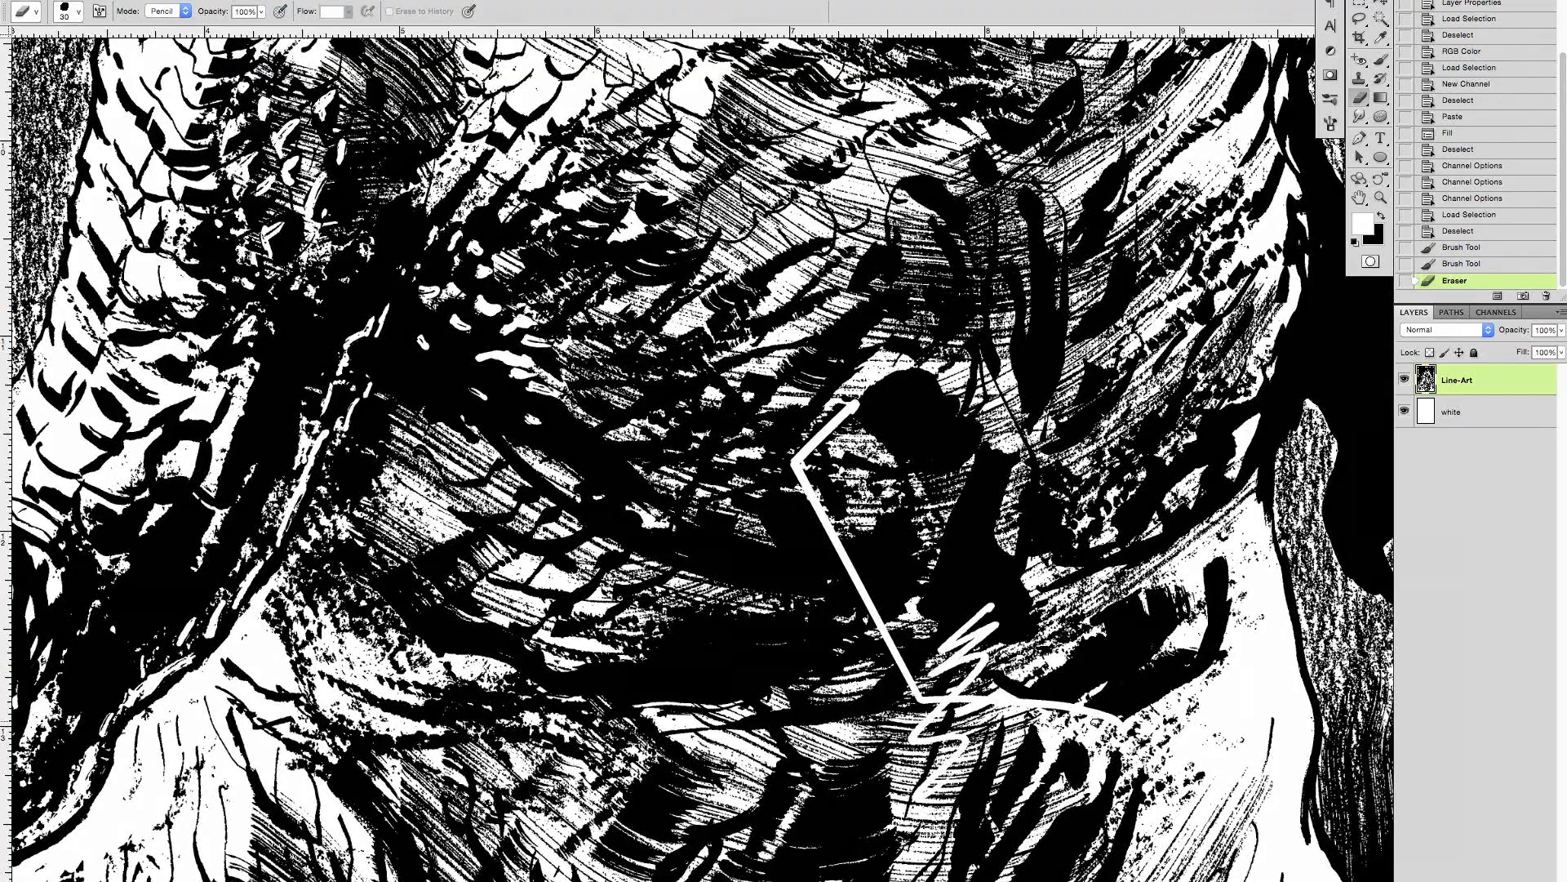
Step: Hide the damaged Line-Art layer and load the Line-Art channel as a selection
{"action": "scroll", "coordinate": [1103, 671], "scroll_direction": "up", "scroll_amount": 10}
{"action": "scroll", "coordinate": [1104, 671], "scroll_direction": "right", "scroll_amount": 4}
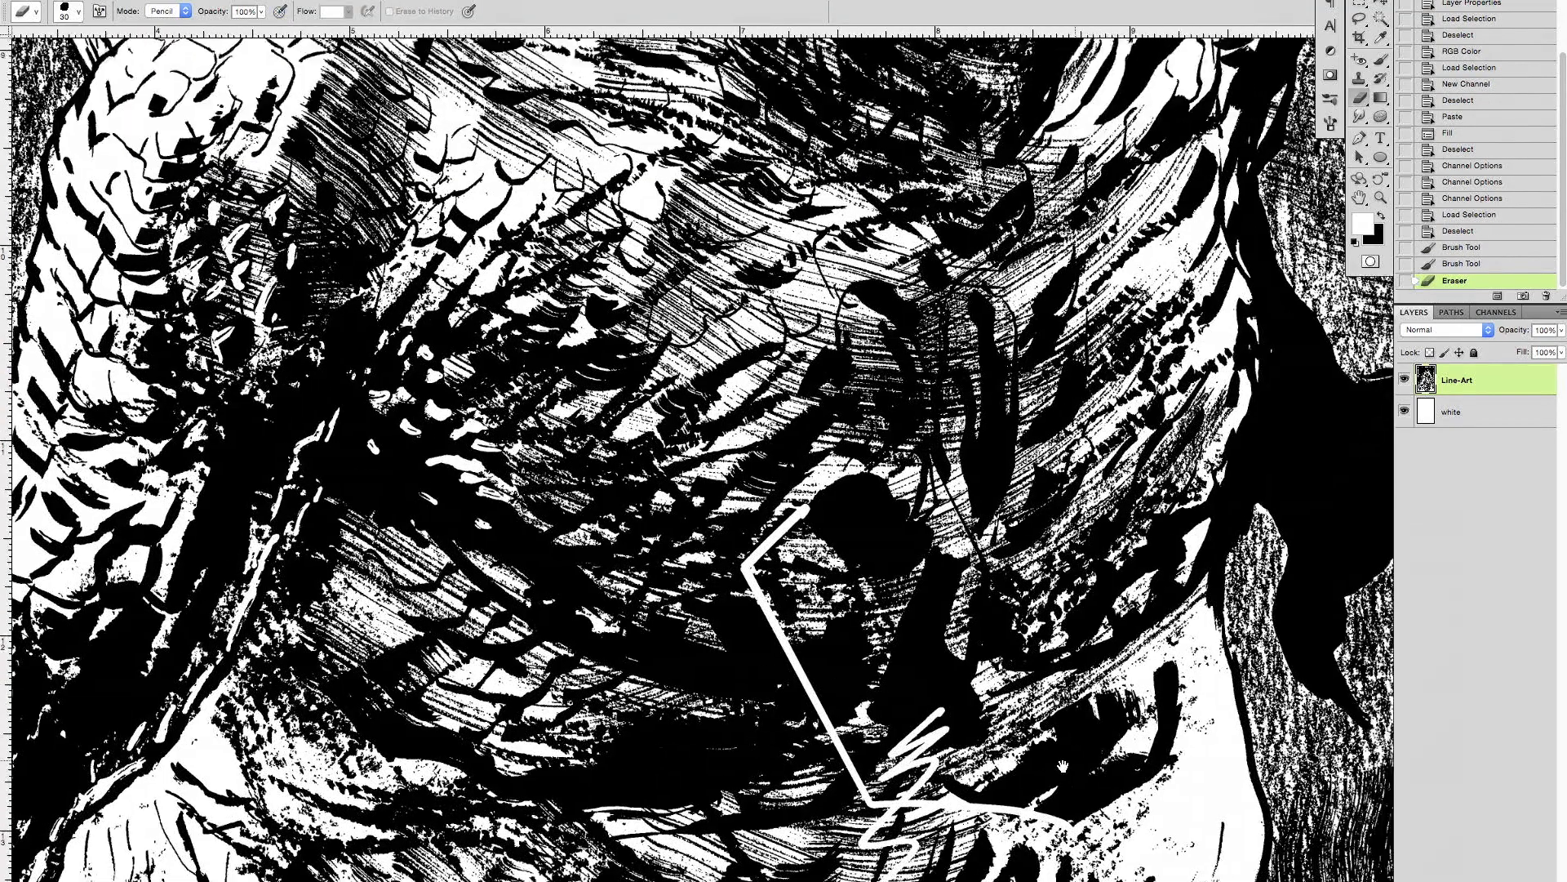
{"action": "key", "text": "z"}
{"action": "key", "text": "super+0"}
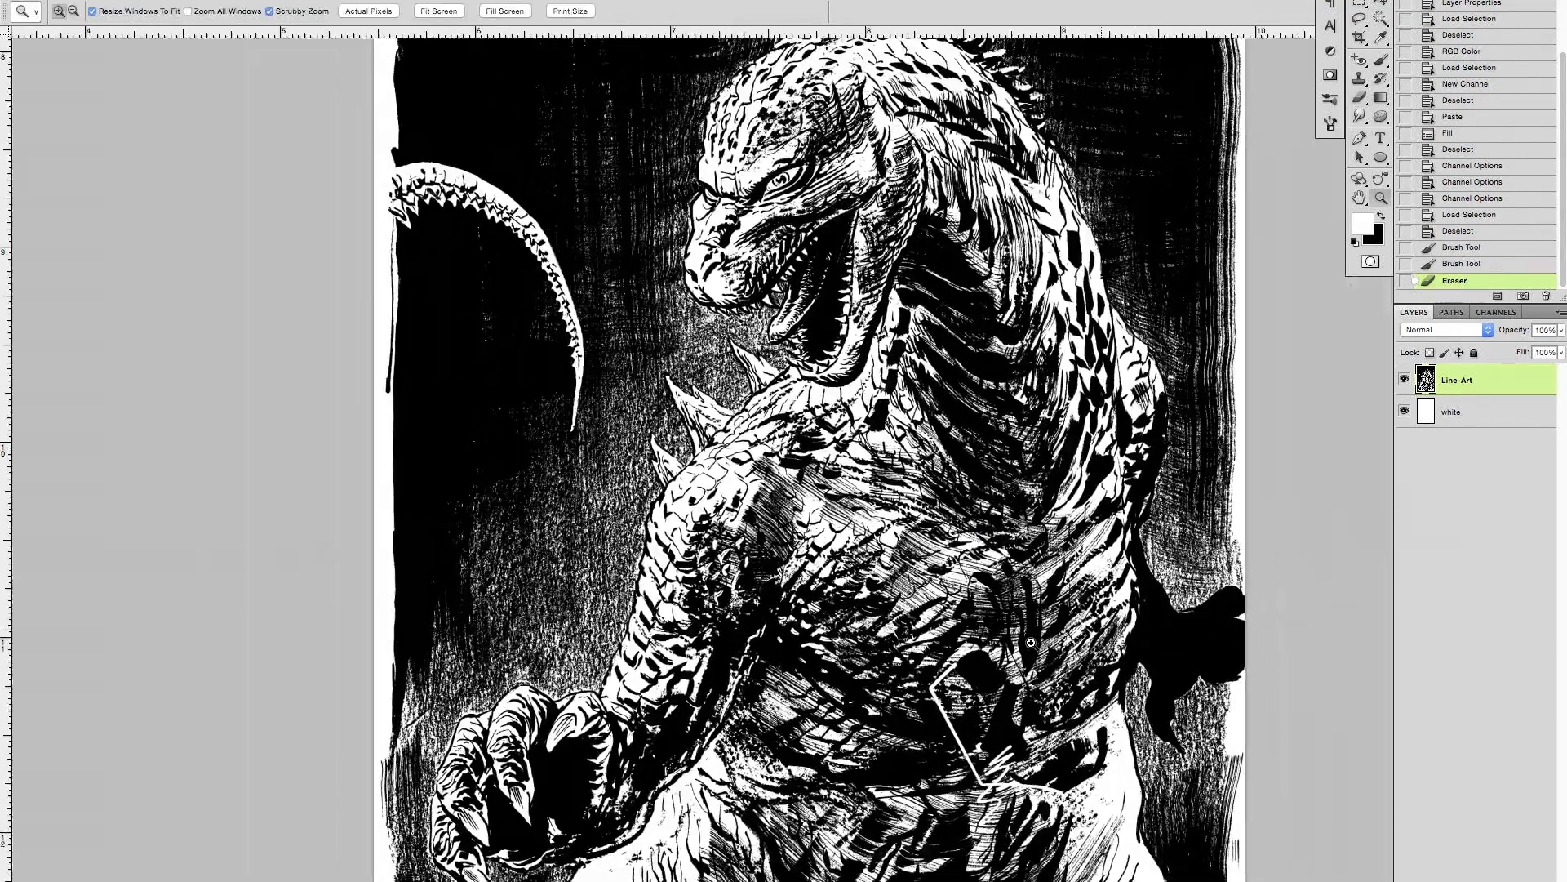
{"action": "left_click", "coordinate": [1404, 380]}
{"action": "left_click", "coordinate": [1405, 381]}
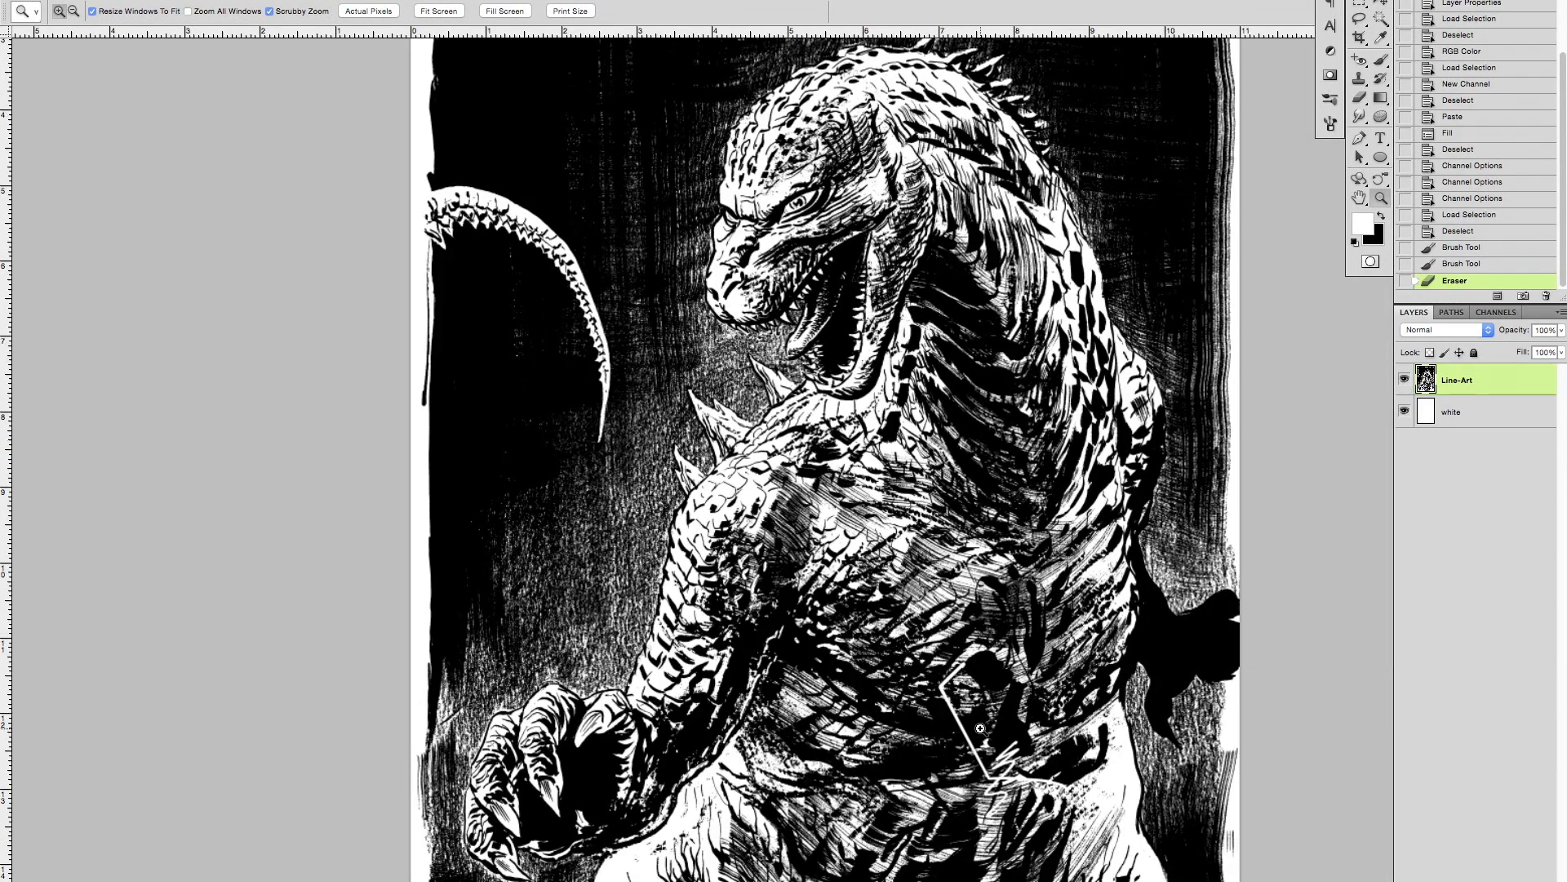
{"action": "left_click", "coordinate": [1474, 316]}
{"action": "left_click", "coordinate": [1414, 312]}
{"action": "left_click", "coordinate": [1405, 381]}
{"action": "left_click", "coordinate": [1478, 318]}
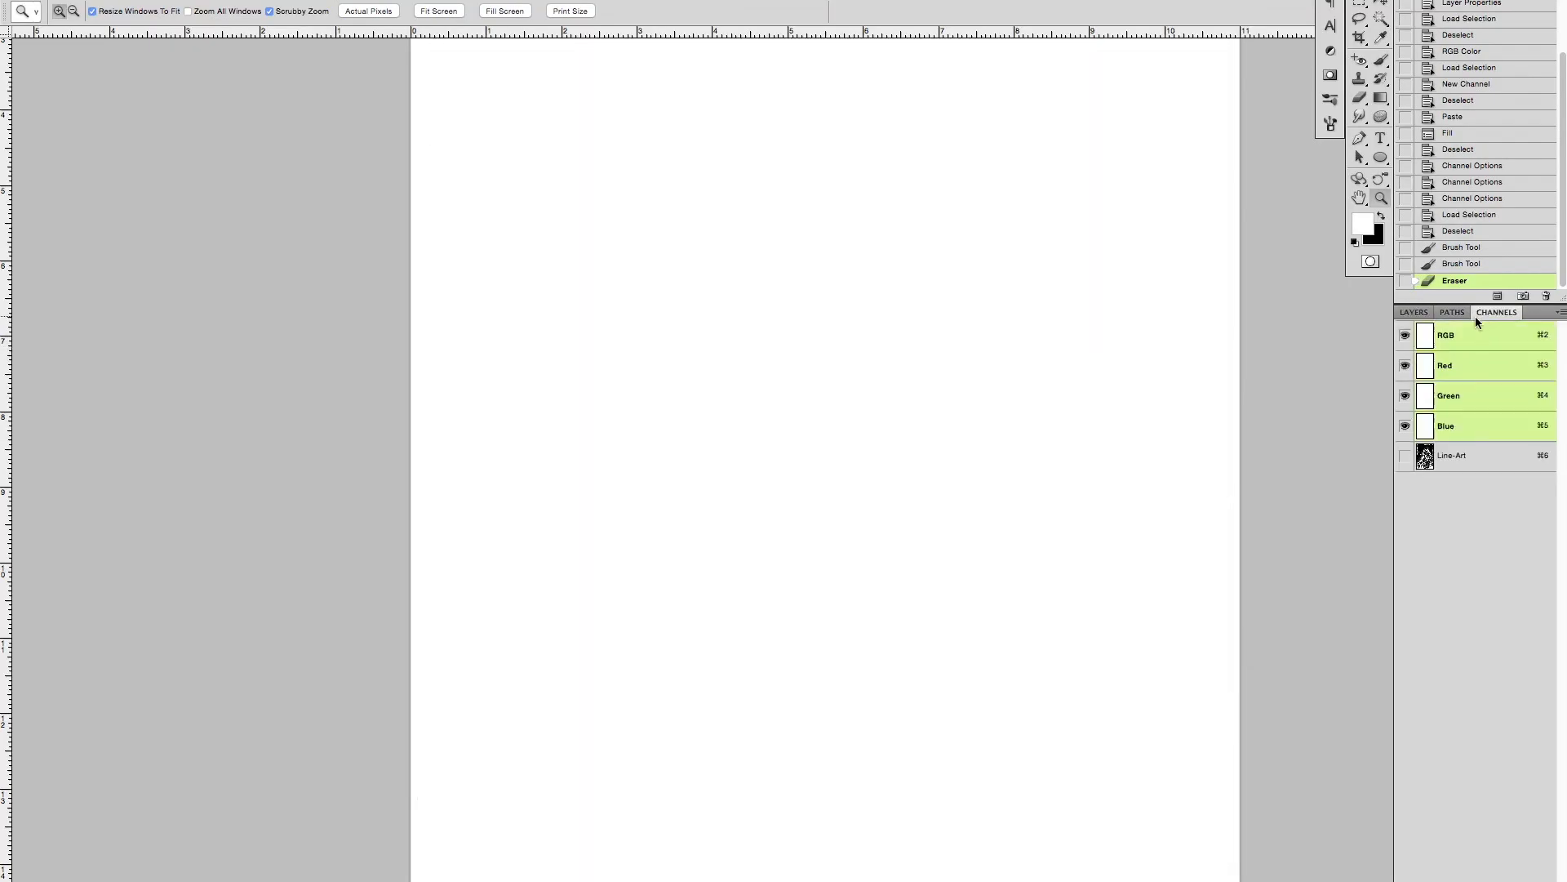
{"action": "left_click", "coordinate": [1425, 456], "text": "super"}
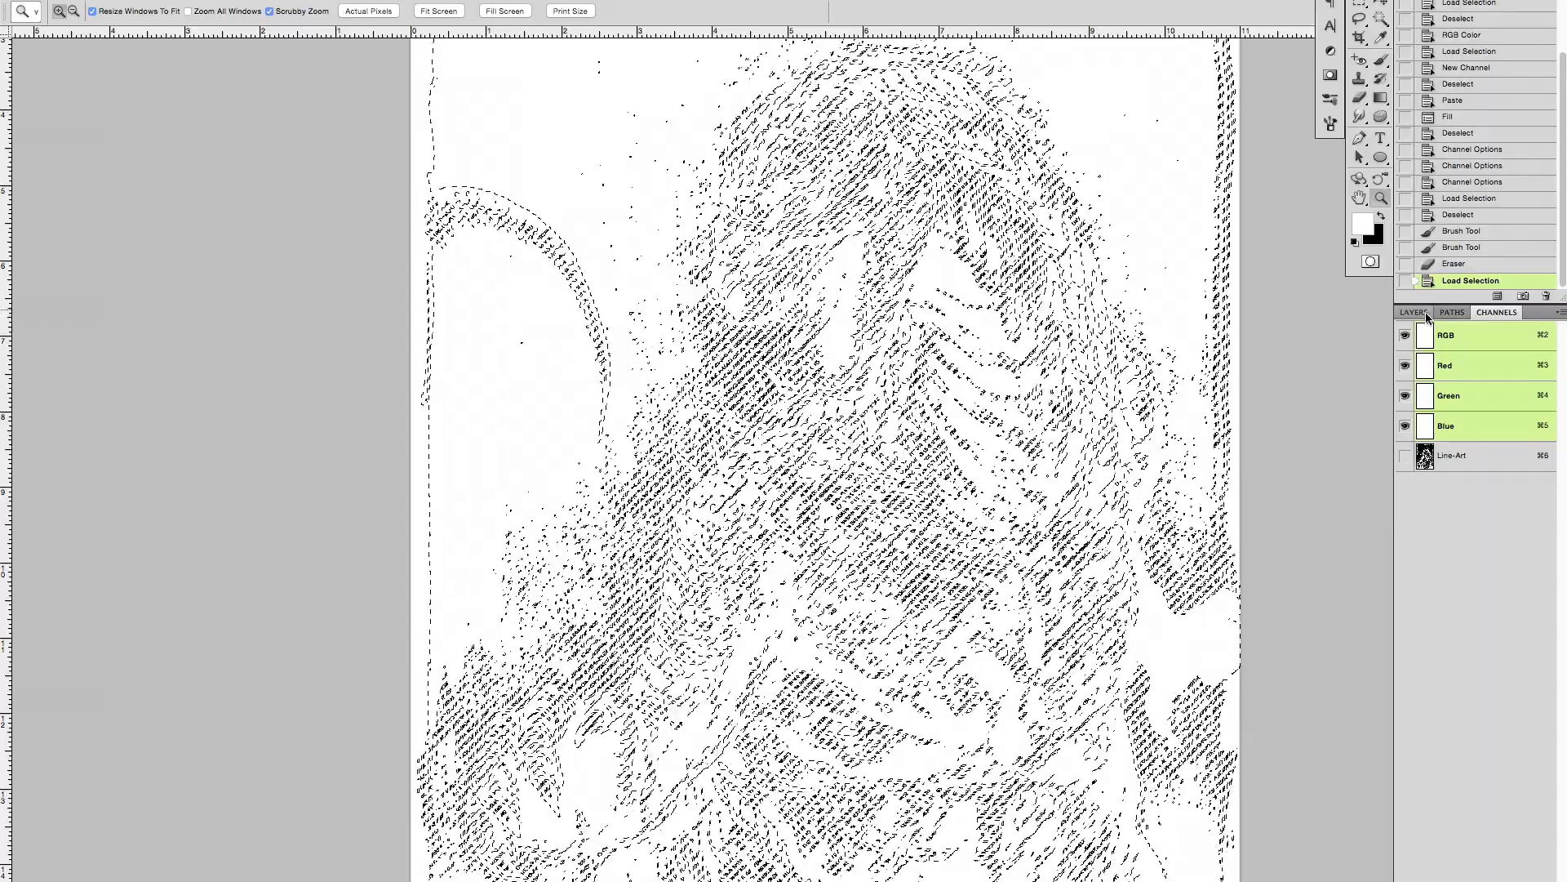
Step: Fill the selection with black on the visible Line-Art layer, and clear the selection
{"action": "left_click", "coordinate": [1429, 314]}
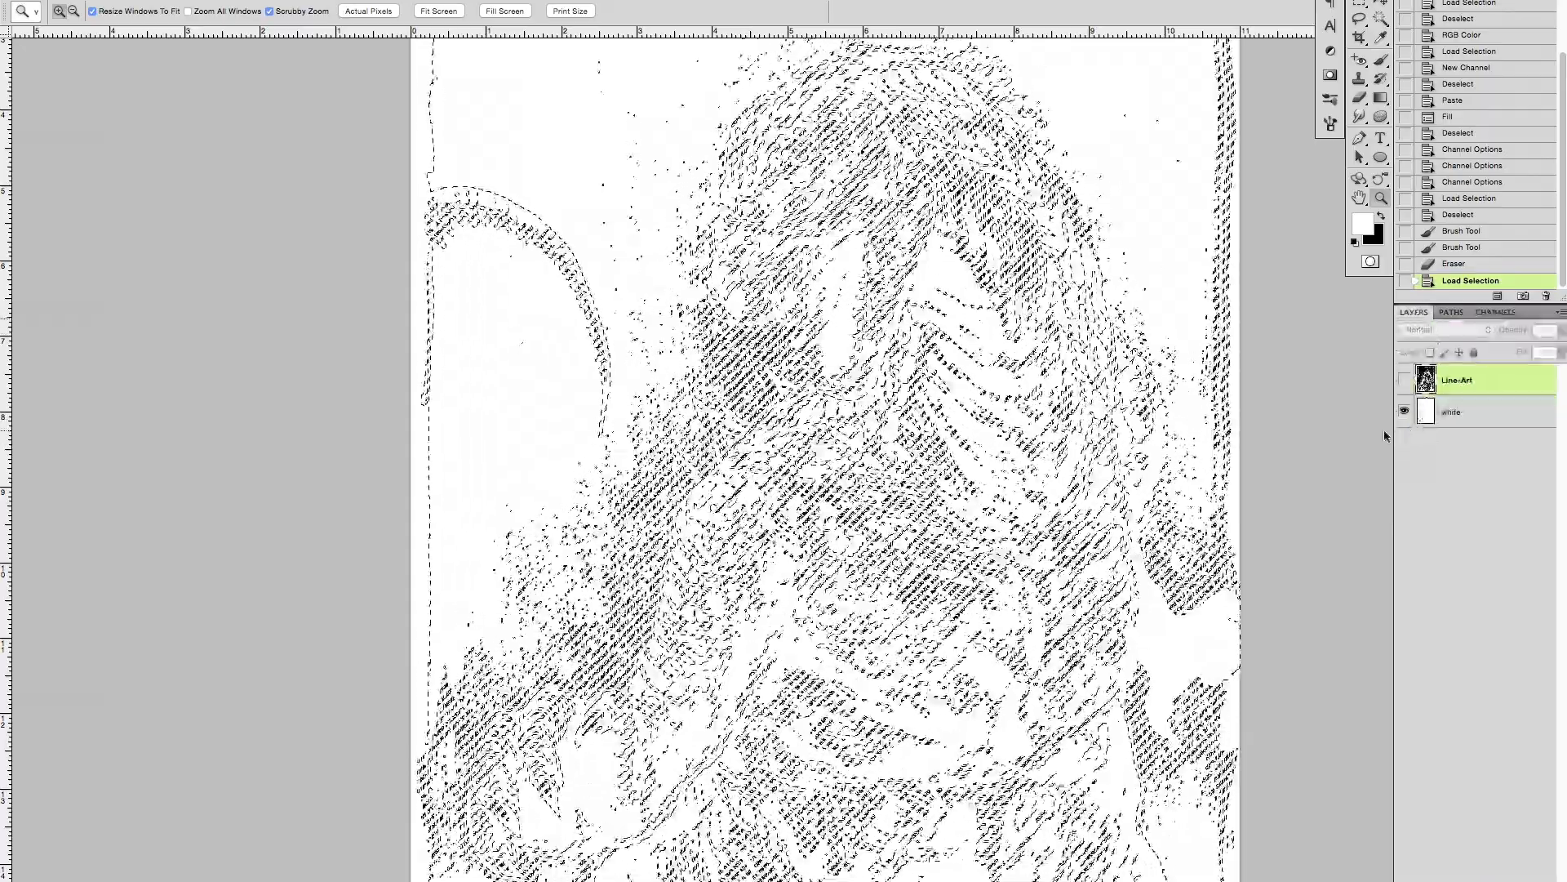
{"action": "left_click_drag", "start_coordinate": [1015, 754], "coordinate": [1113, 735]}
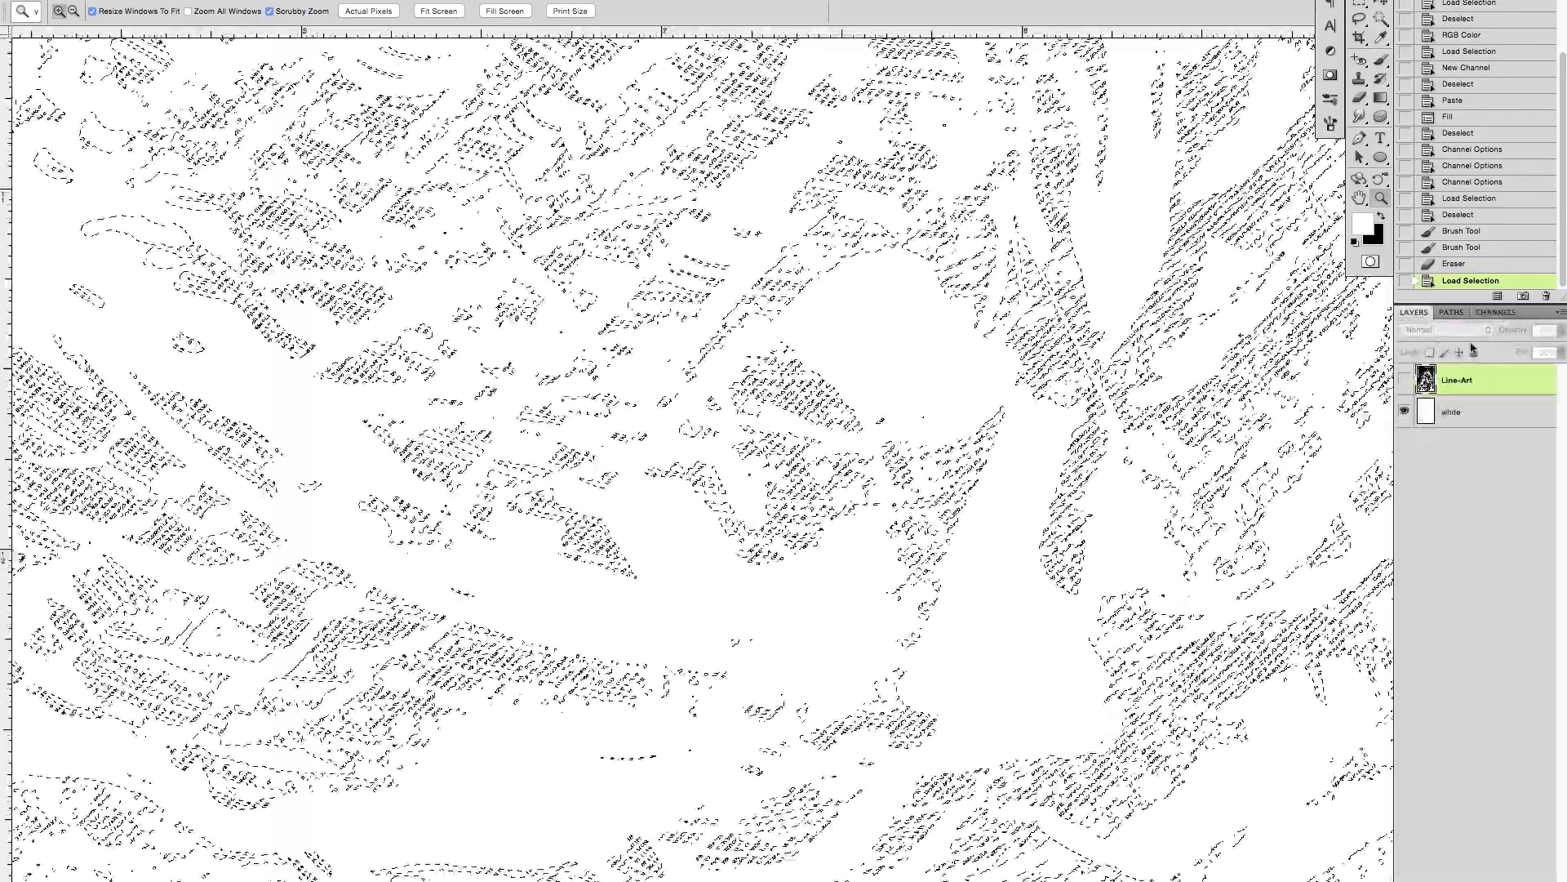
{"action": "left_click", "coordinate": [1443, 389]}
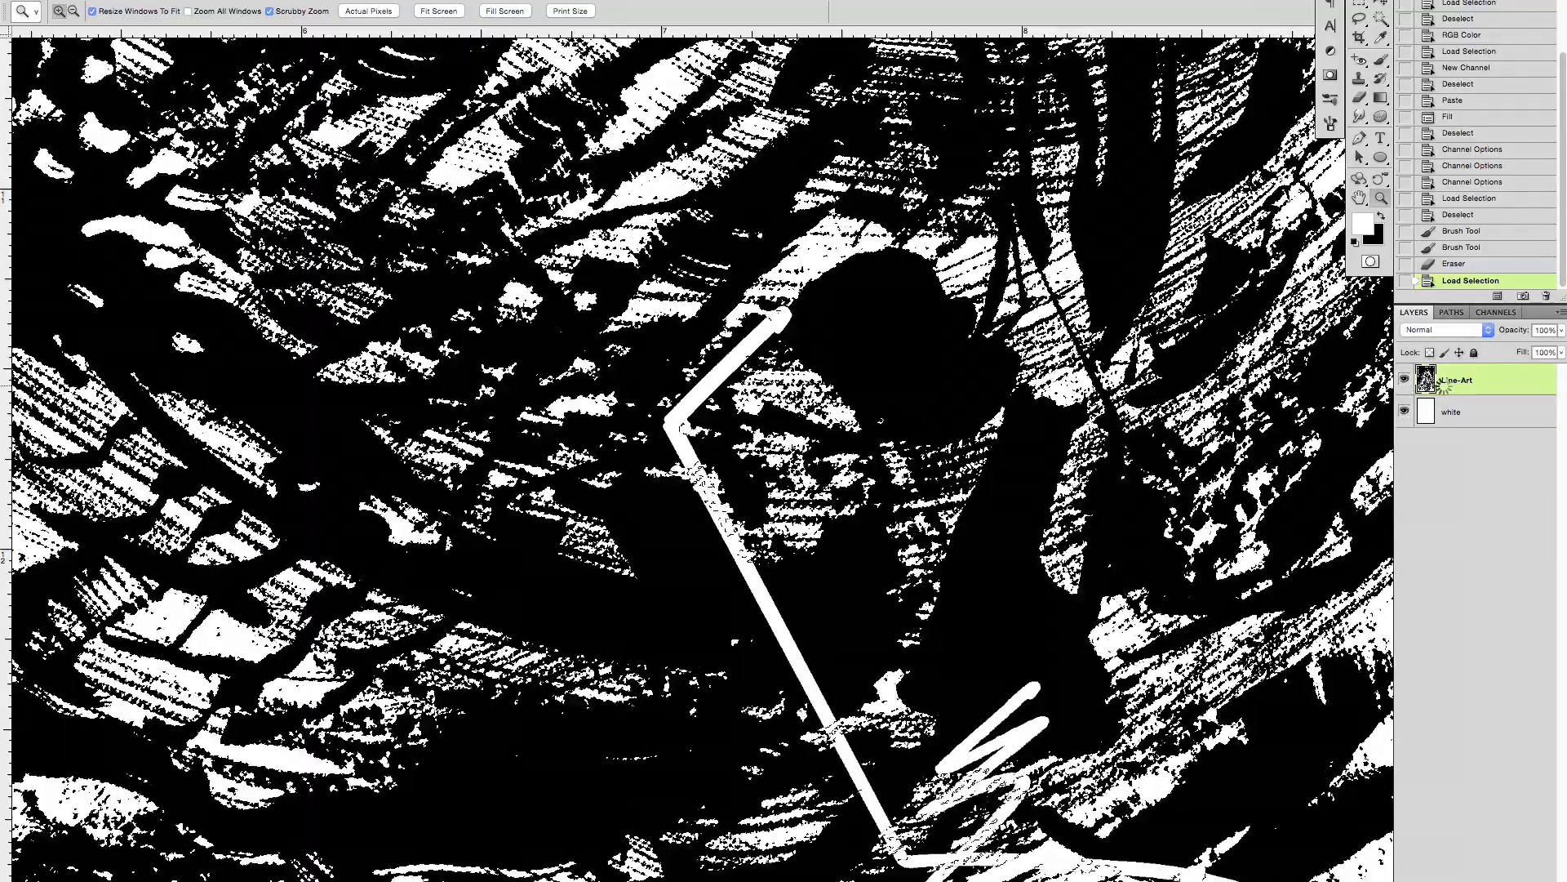
{"action": "key", "text": "super+BackSpace"}
{"action": "key", "text": "super+d"}
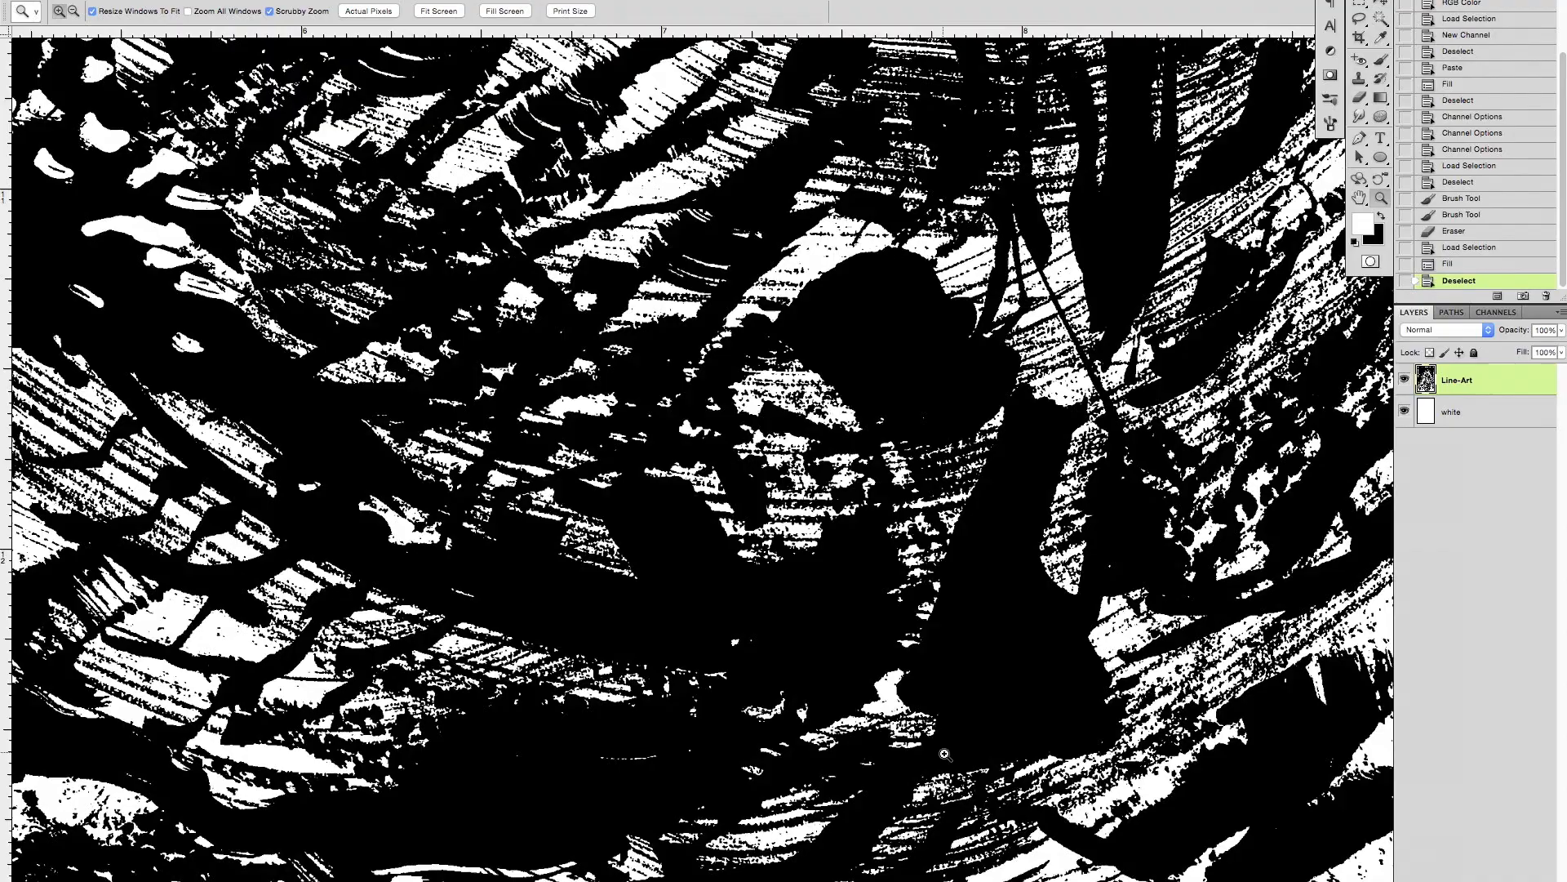
Step: Check the refilled belly ink up close with the white layer hidden, and revert the history to before the first brush stroke
{"action": "left_click", "coordinate": [943, 752], "text": "alt"}
{"action": "key", "text": "w"}
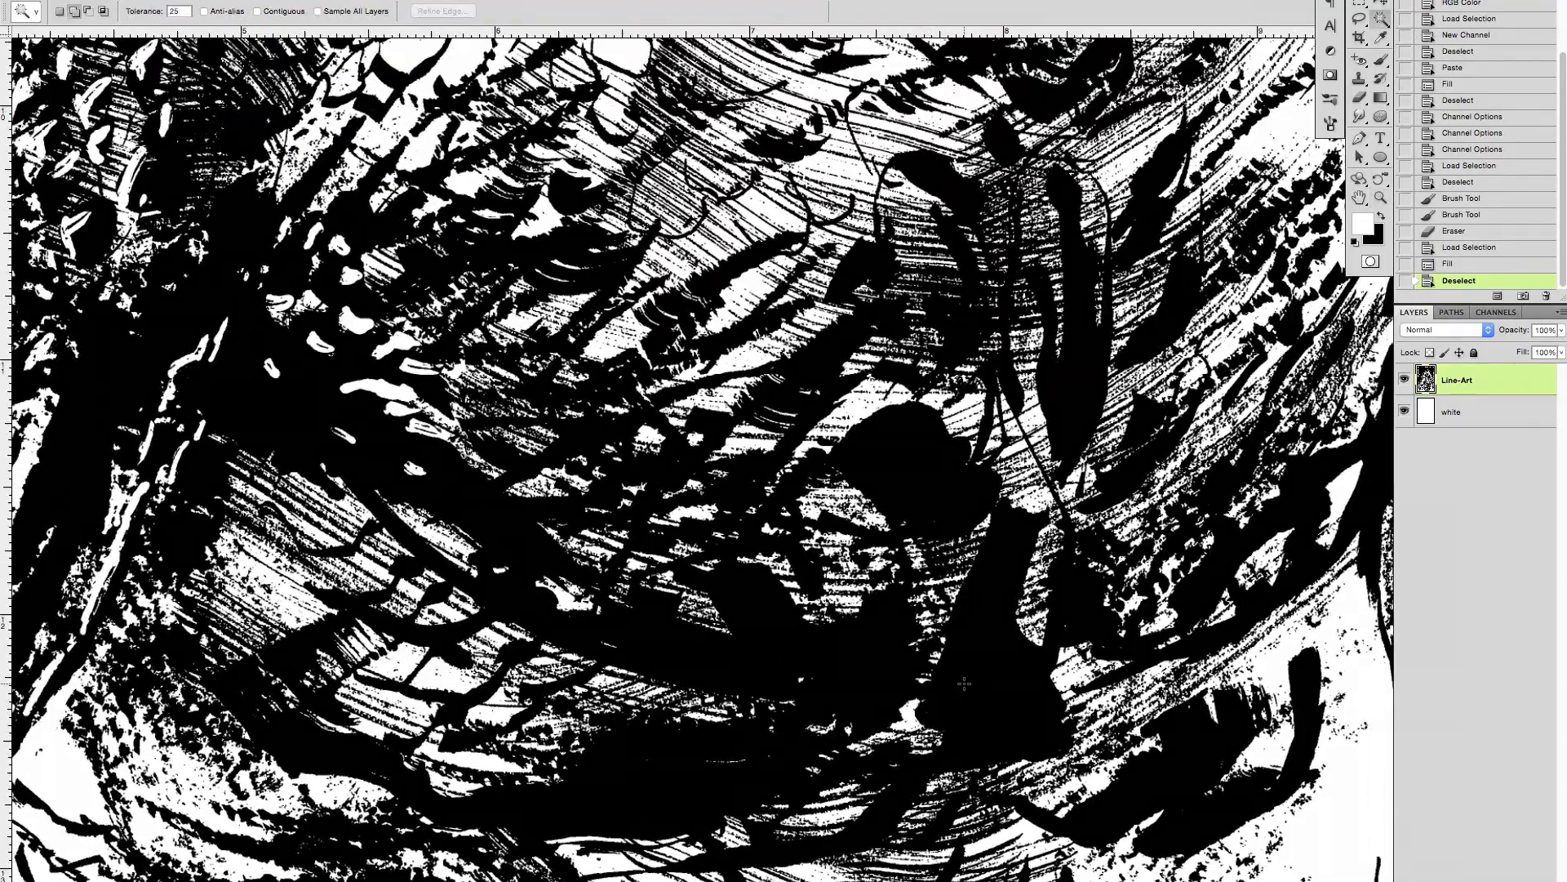
{"action": "left_click", "coordinate": [1404, 411]}
{"action": "key", "text": "z"}
{"action": "left_click_drag", "start_coordinate": [912, 766], "coordinate": [1076, 772]}
{"action": "key", "text": "w"}
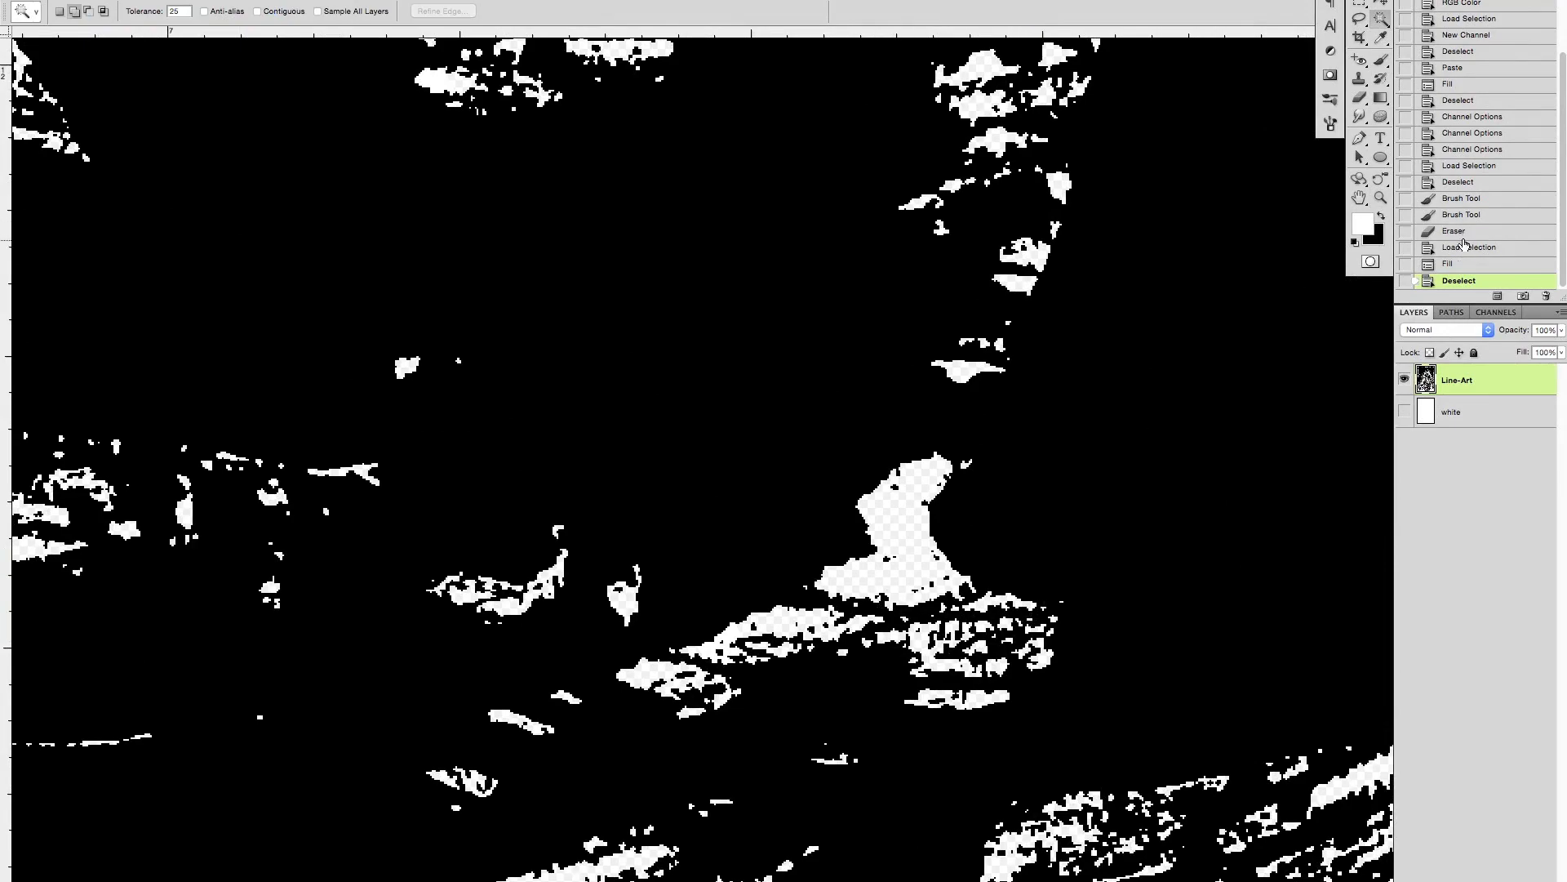
{"action": "left_click", "coordinate": [1471, 186]}
{"action": "key", "text": "super+0"}
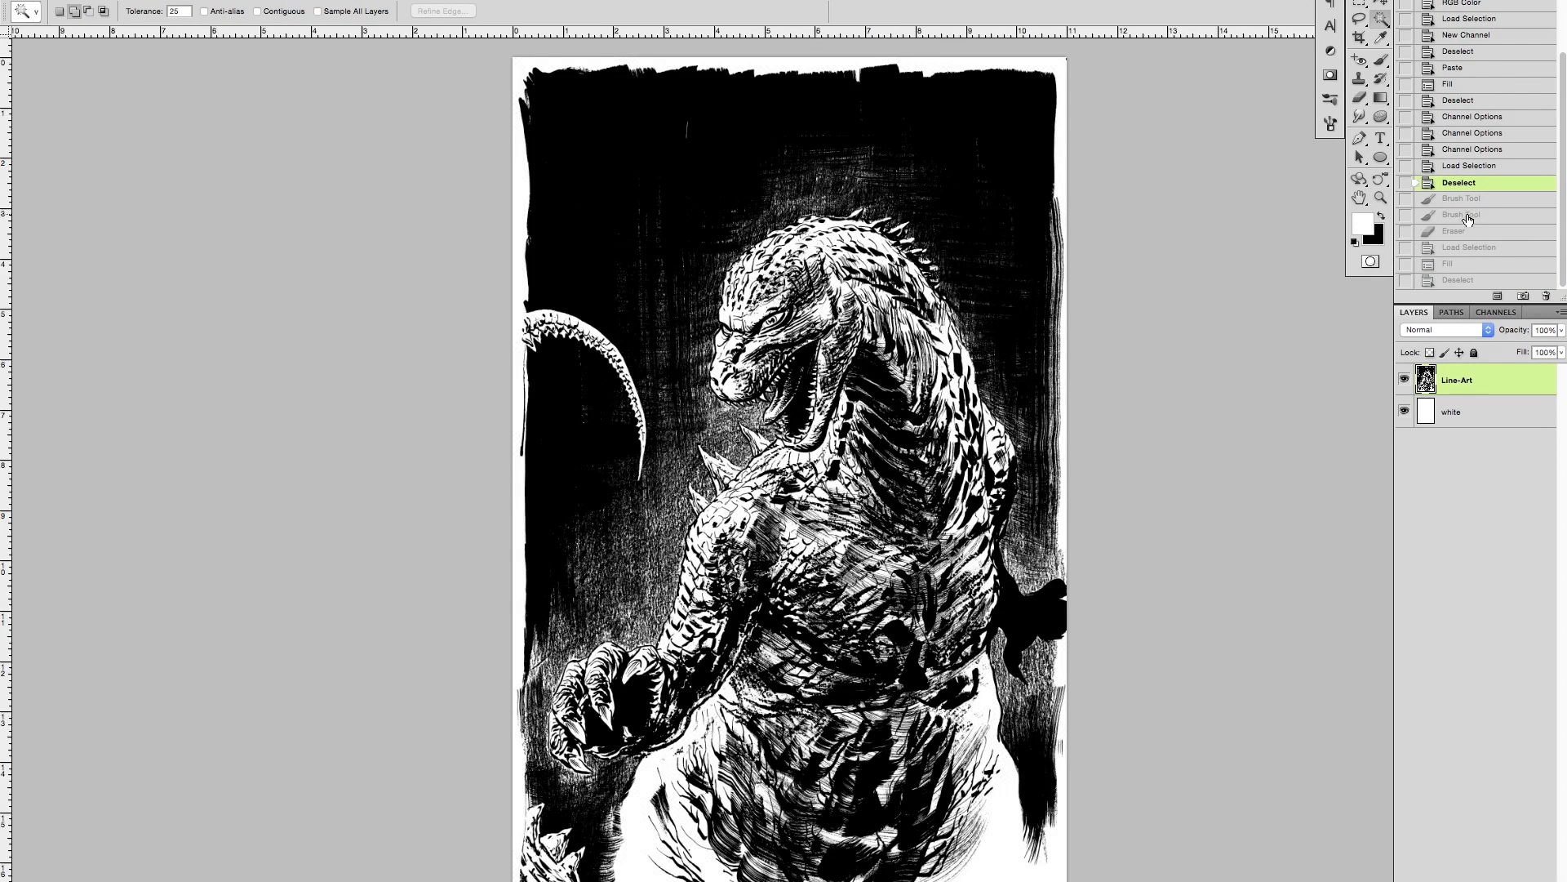
Step: Activate the white layer, hide the Line-Art layer, and toggle the Line-Art channel's visibility to examine the inks over white
{"action": "left_click", "coordinate": [1453, 416]}
{"action": "left_click", "coordinate": [1404, 380]}
{"action": "left_click", "coordinate": [1488, 312]}
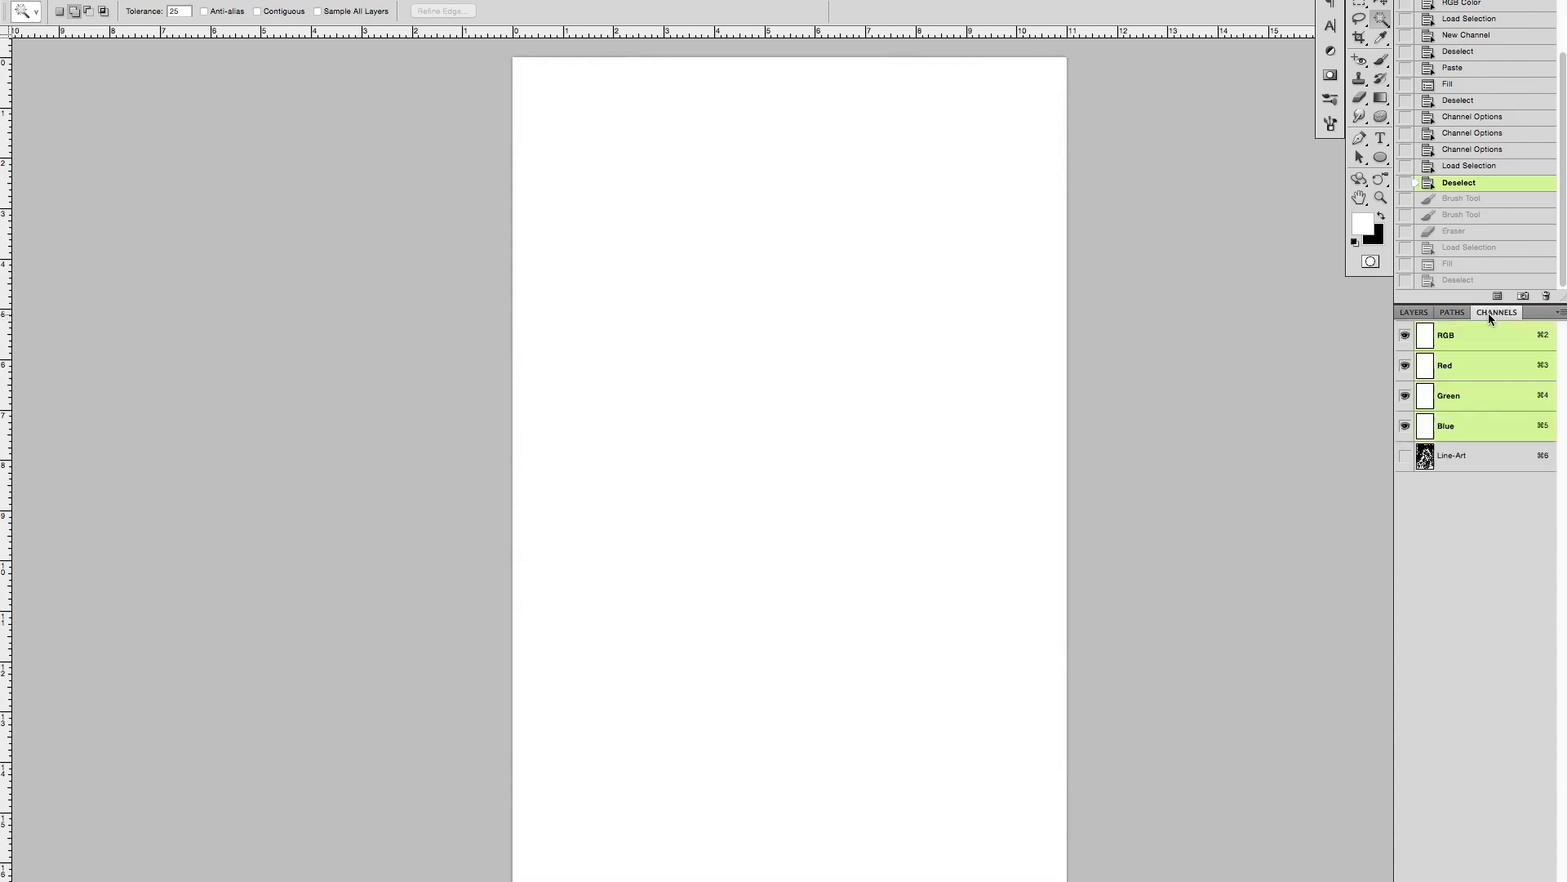
{"action": "left_click", "coordinate": [1416, 314]}
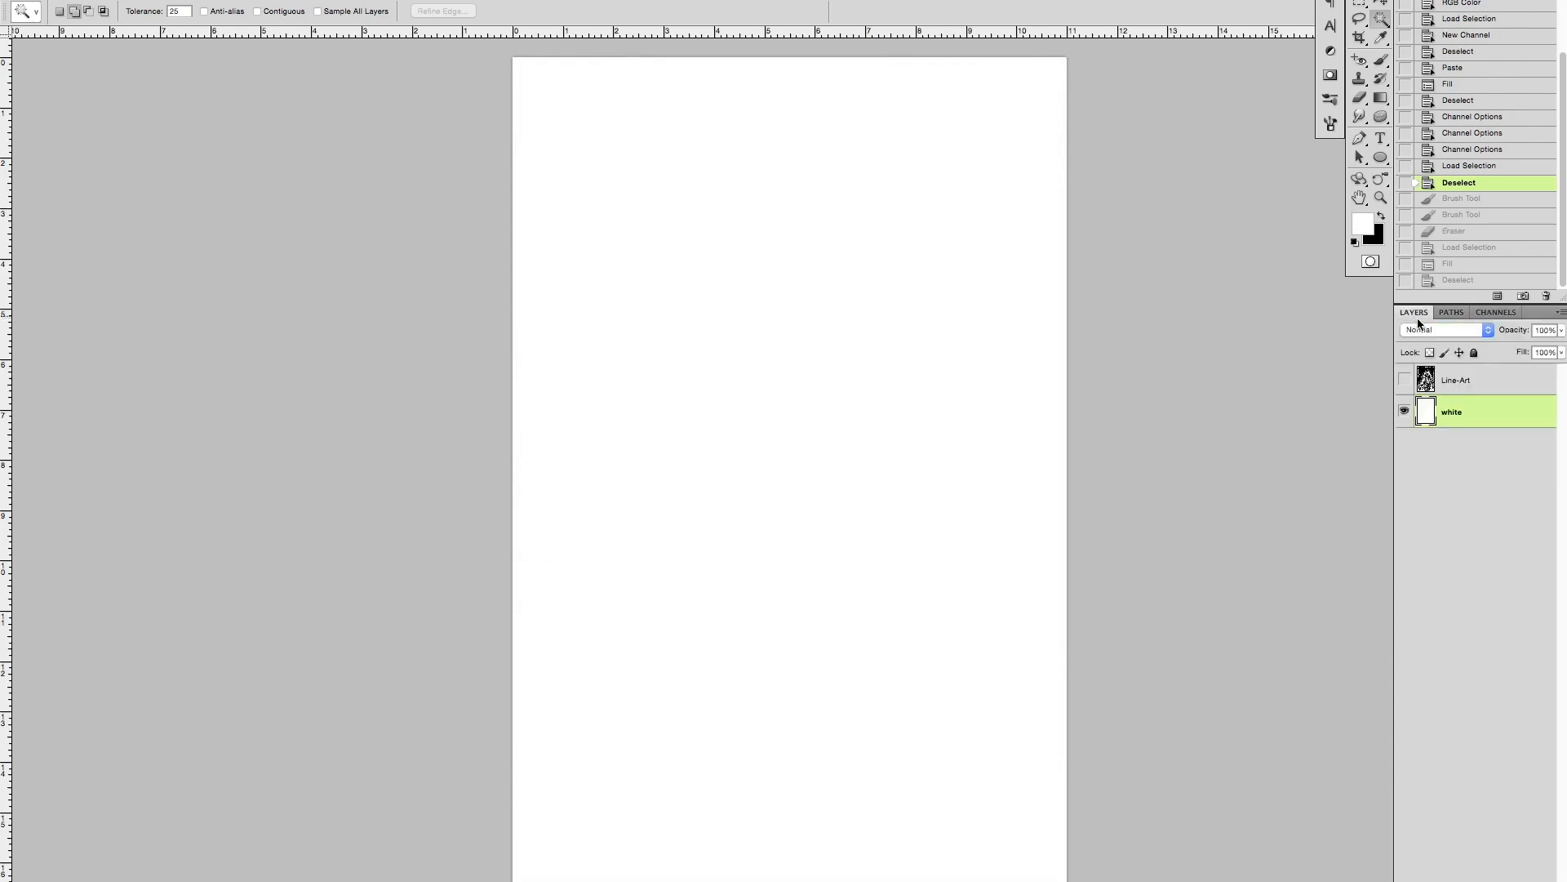
{"action": "left_click", "coordinate": [1496, 312]}
{"action": "left_click", "coordinate": [1404, 457]}
{"action": "left_click", "coordinate": [1404, 457]}
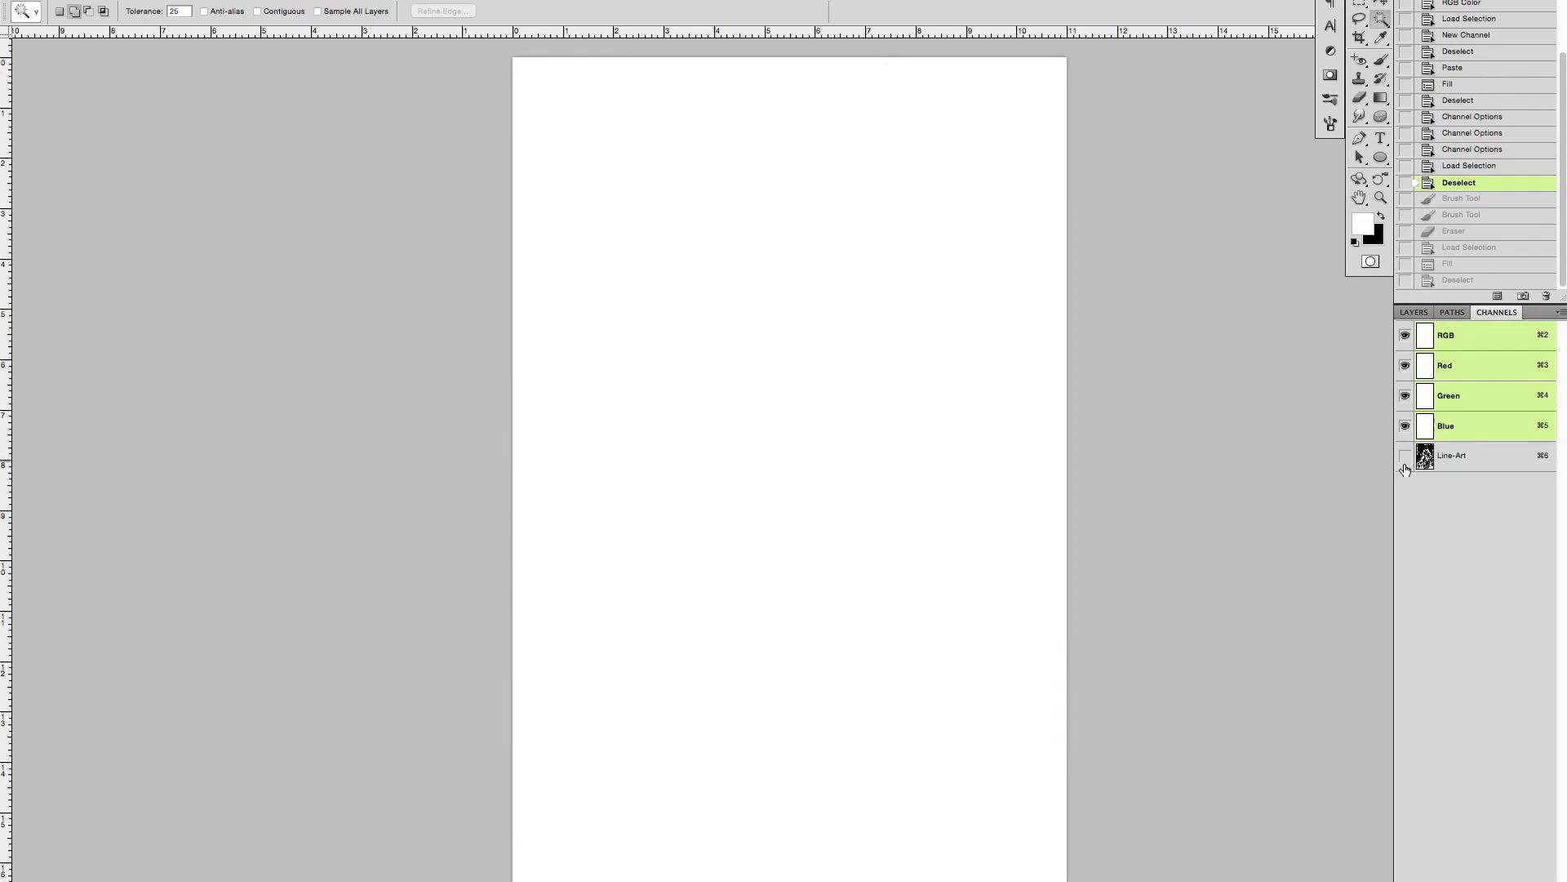
{"action": "left_click", "coordinate": [1404, 456]}
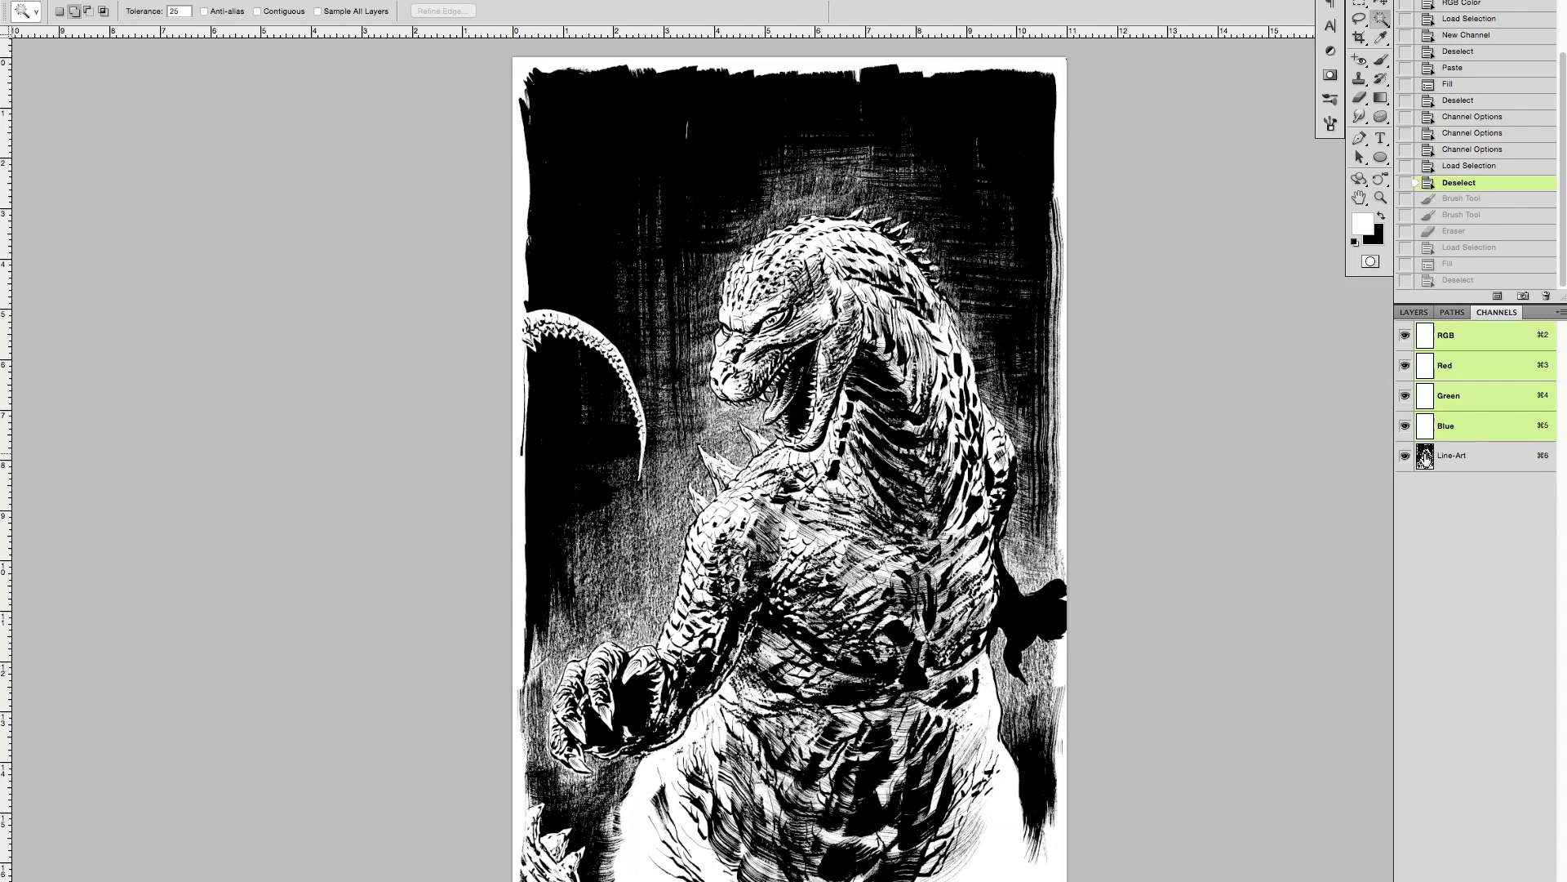
{"action": "left_click", "coordinate": [1405, 457]}
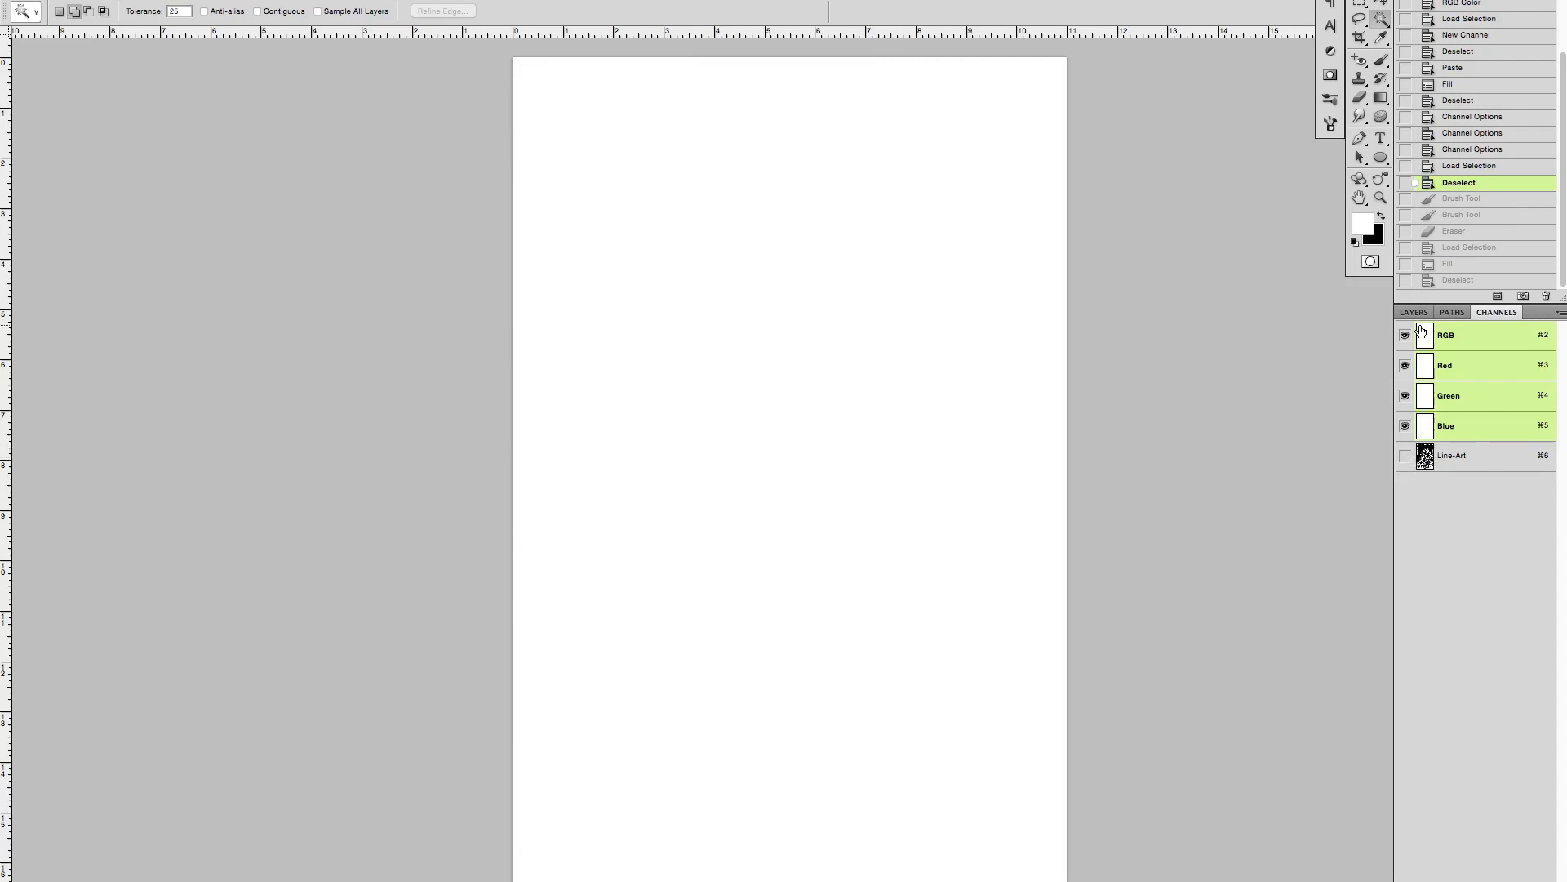
Step: Show the Line-Art layer again and make it active
{"action": "left_click", "coordinate": [1414, 312]}
{"action": "left_click", "coordinate": [1406, 382]}
{"action": "left_click", "coordinate": [1450, 386]}
{"action": "key", "text": "z"}
{"action": "left_click", "coordinate": [962, 776]}
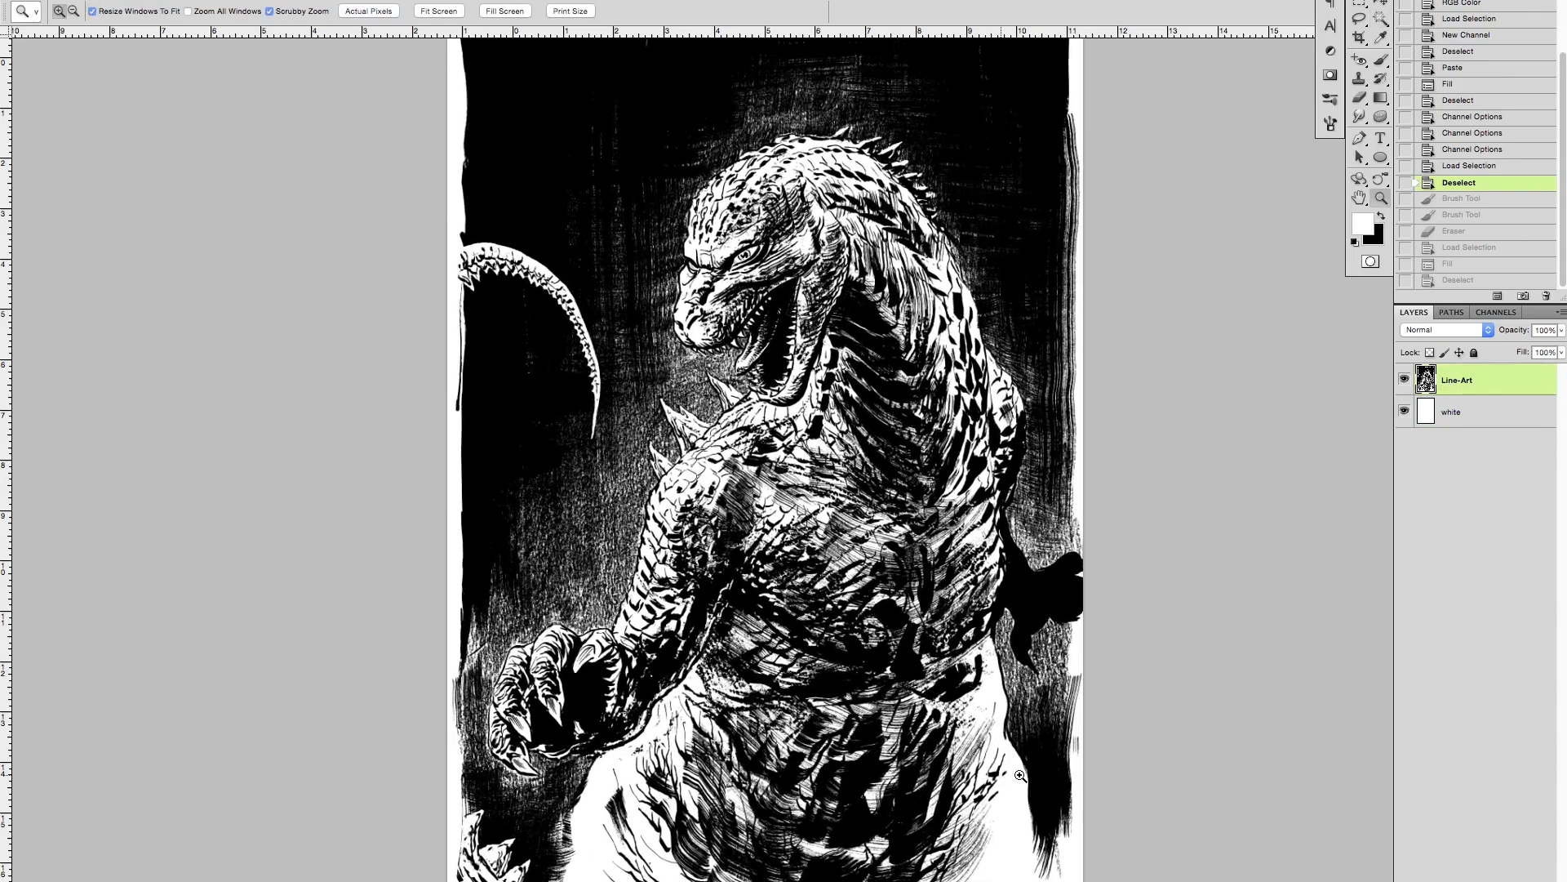
Step: Add a new layer named Flats directly above the white layer
{"action": "left_click", "coordinate": [1449, 413]}
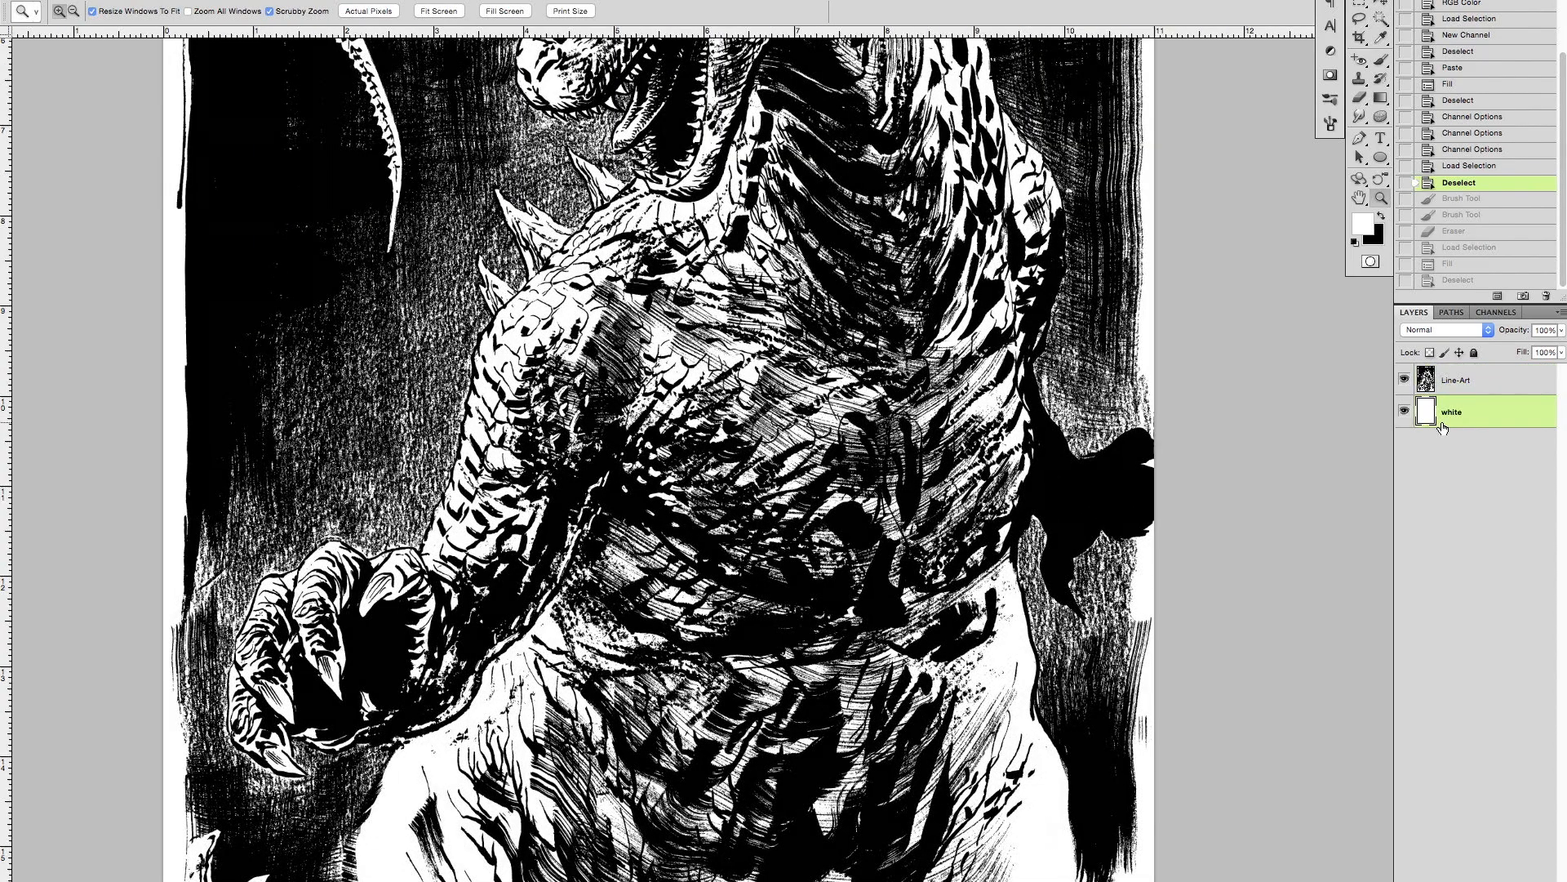
{"action": "key", "text": "super+shift+n"}
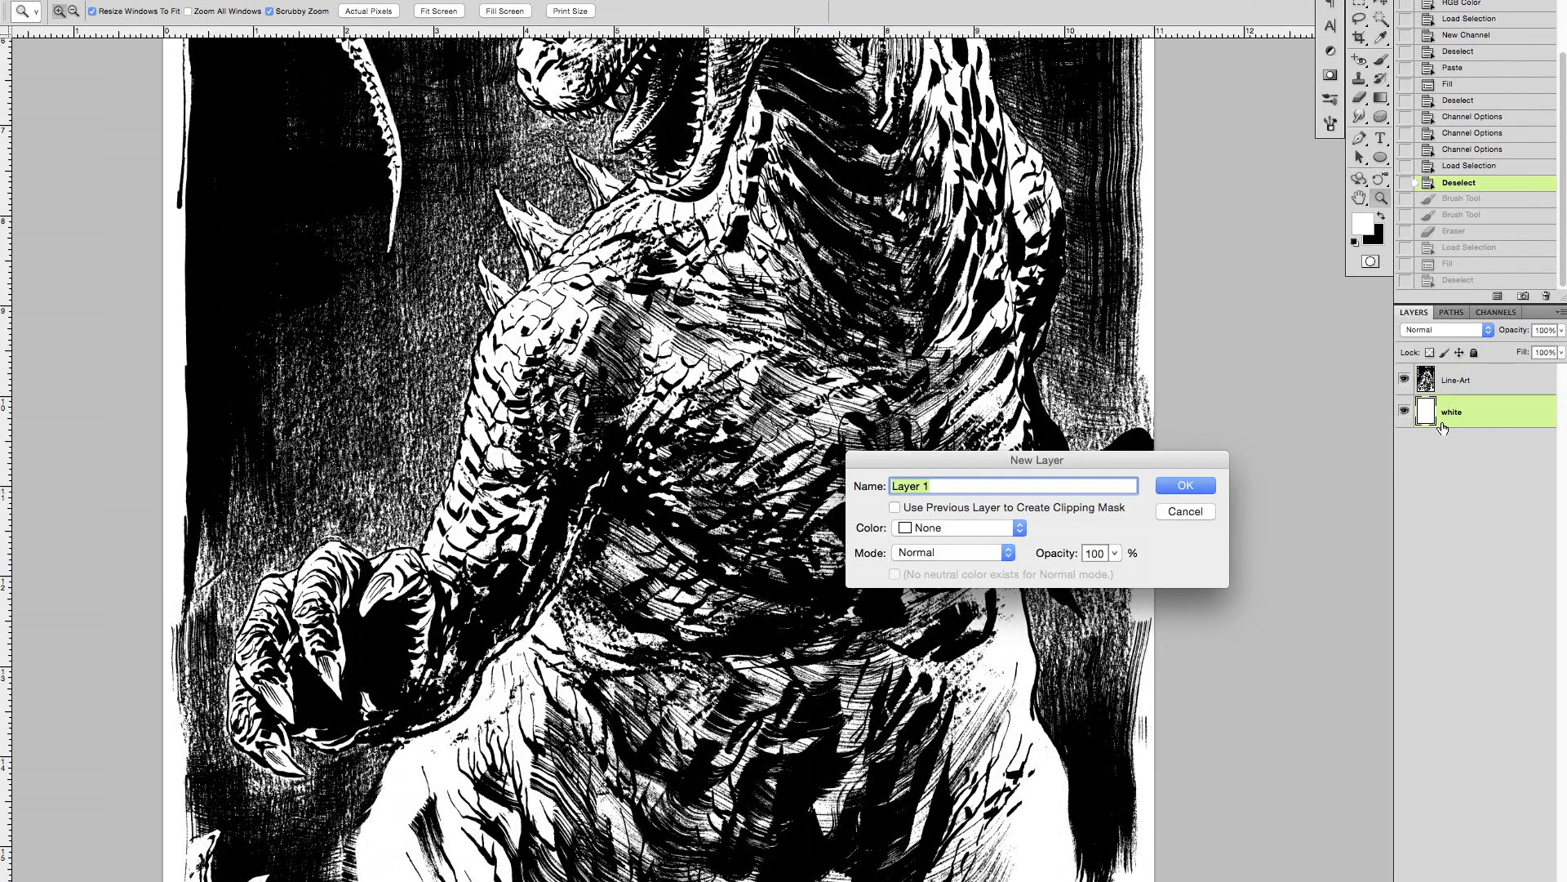
{"action": "type", "text": "Flats"}
{"action": "key", "text": "Return"}
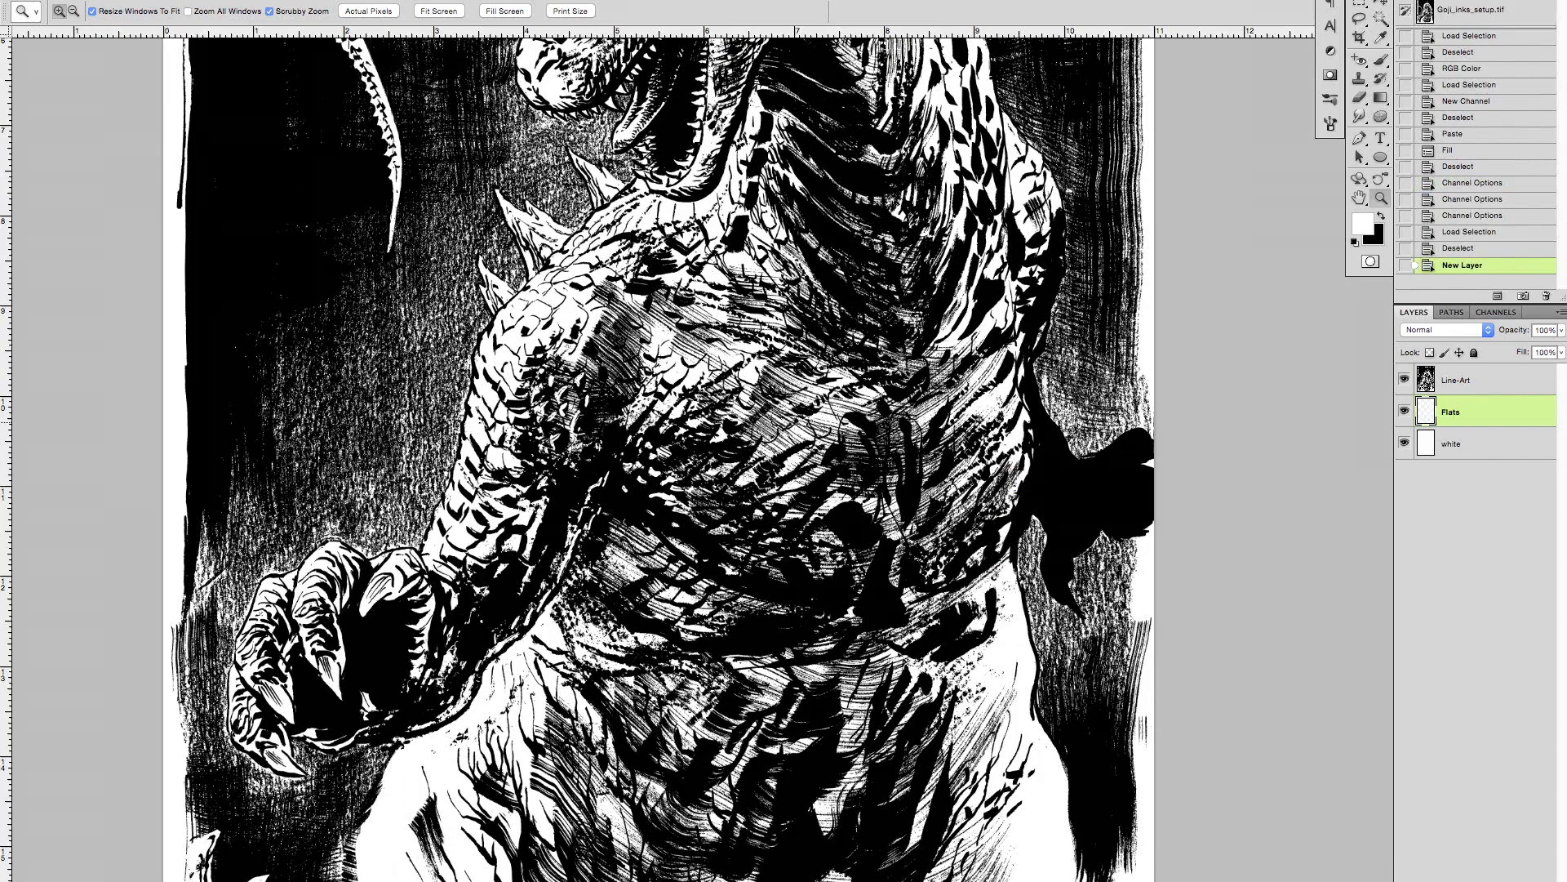
{"action": "key", "text": "super+minus"}
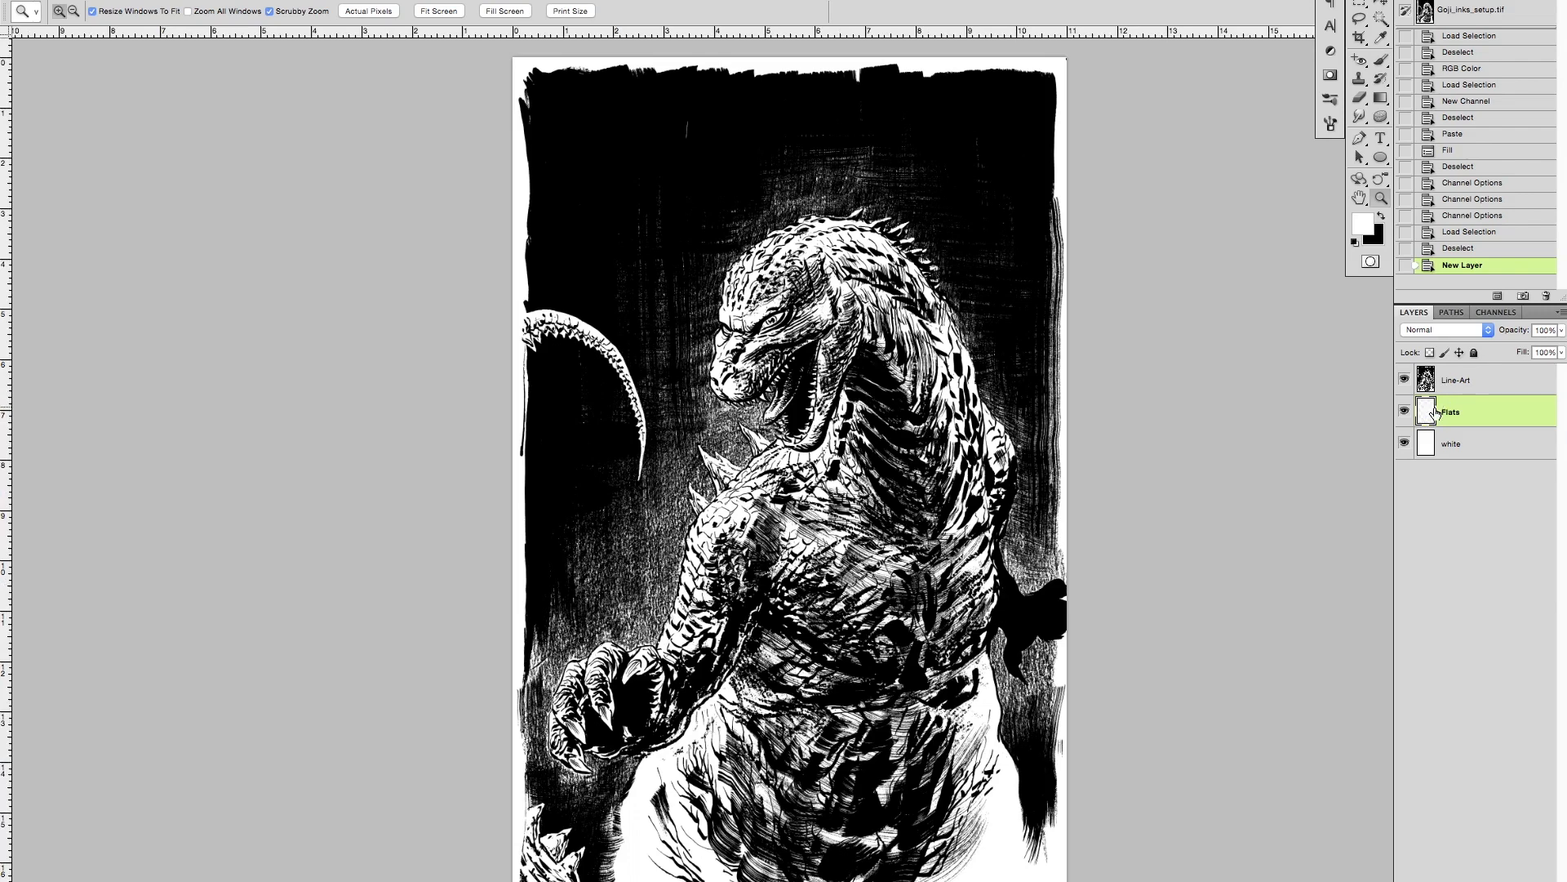
Step: Choose a muted grey-purple swatch as the foreground colour and fill the Flats layer with it
{"action": "left_click", "coordinate": [1405, 380]}
{"action": "left_click", "coordinate": [1406, 381]}
{"action": "left_click", "coordinate": [1480, 1]}
{"action": "left_click", "coordinate": [1438, 2]}
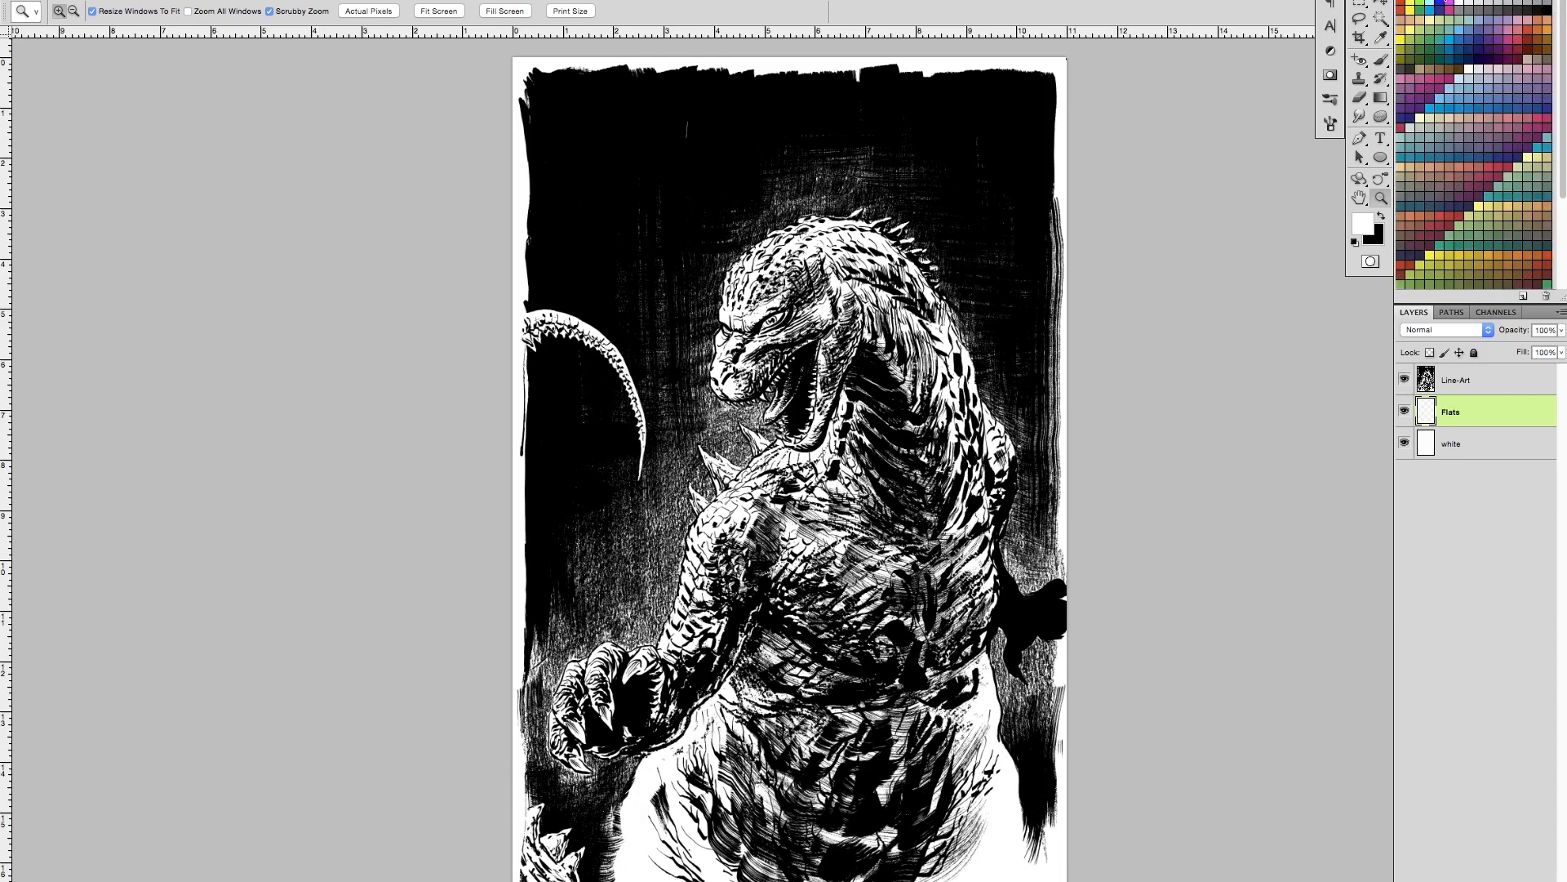
{"action": "left_click", "coordinate": [1479, 136]}
{"action": "key", "text": "alt+BackSpace"}
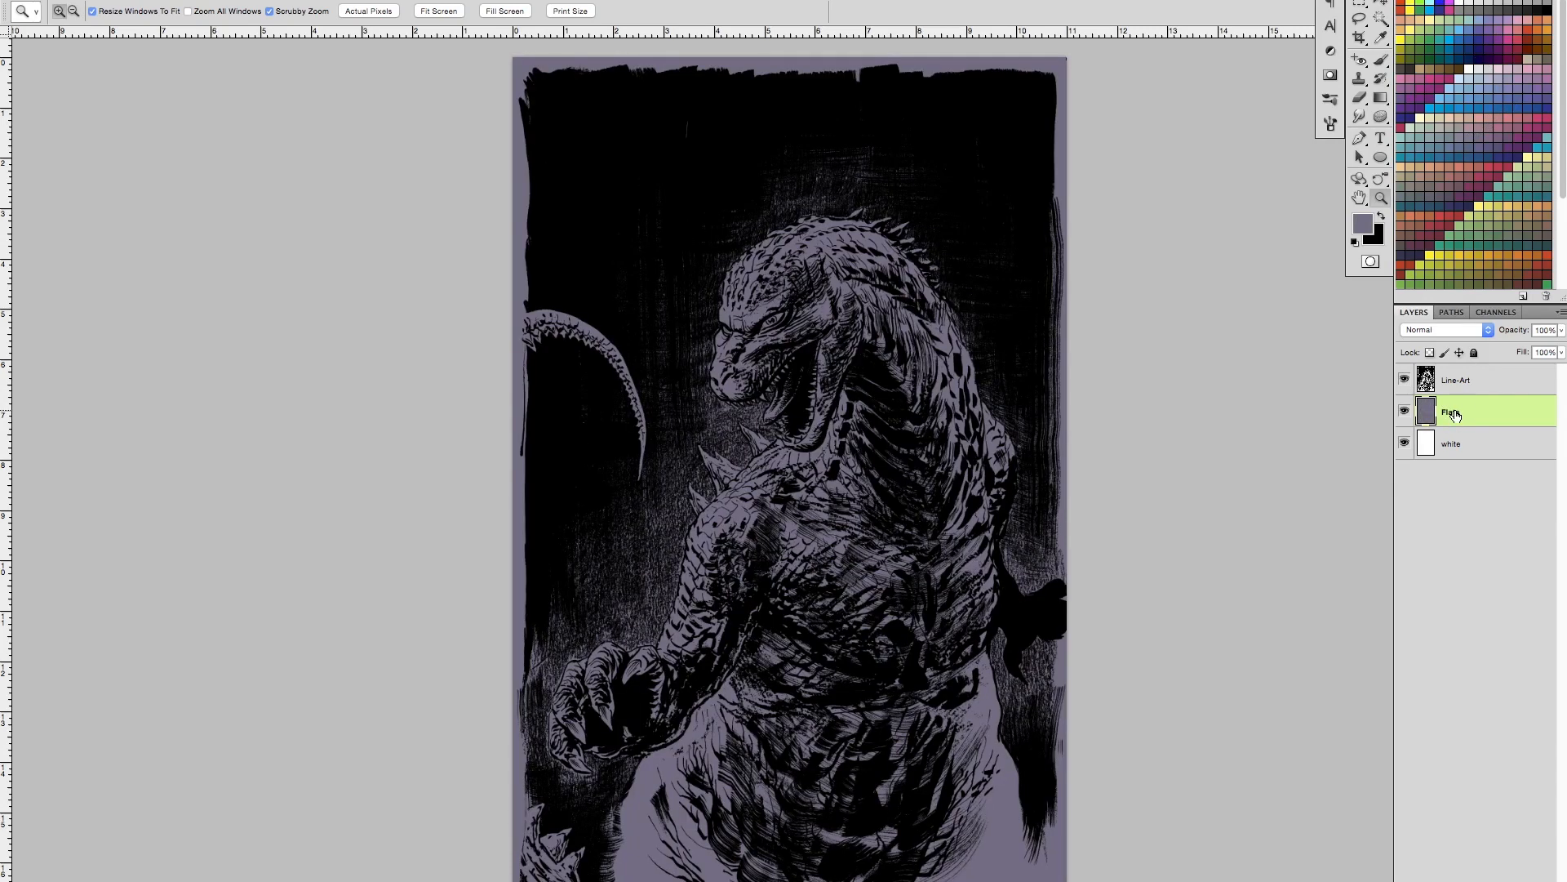
Step: Examine the creature's body, lower edge and head against the purple flat colour
{"action": "left_click_drag", "start_coordinate": [899, 782], "coordinate": [913, 729]}
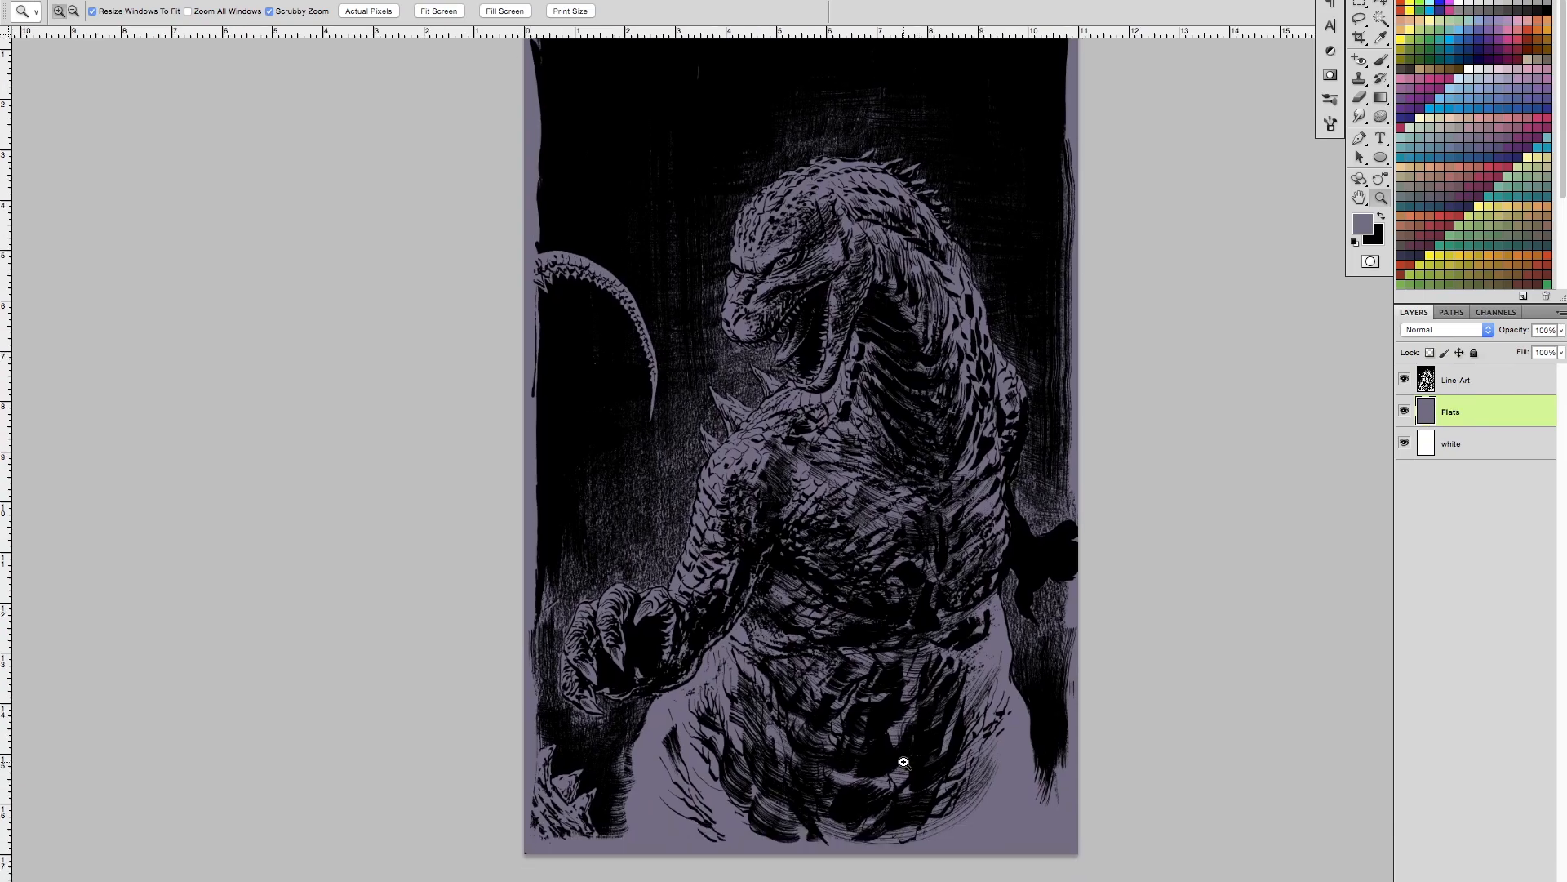
{"action": "left_click_drag", "start_coordinate": [840, 821], "coordinate": [872, 808]}
{"action": "left_click_drag", "start_coordinate": [896, 689], "coordinate": [867, 778]}
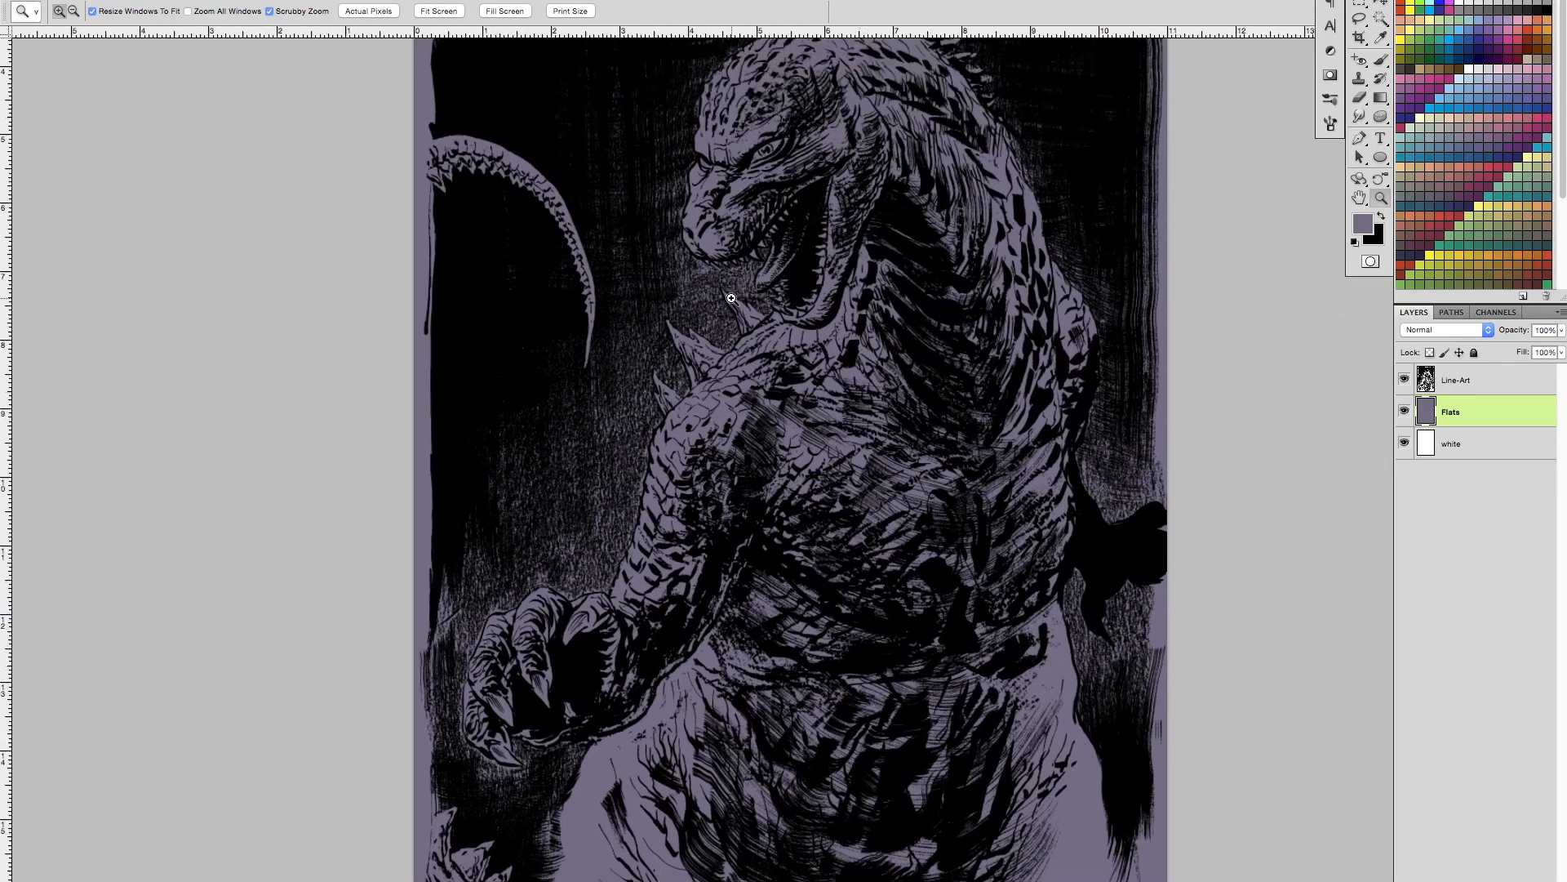
{"action": "scroll", "coordinate": [931, 678], "scroll_direction": "down", "scroll_amount": 5}
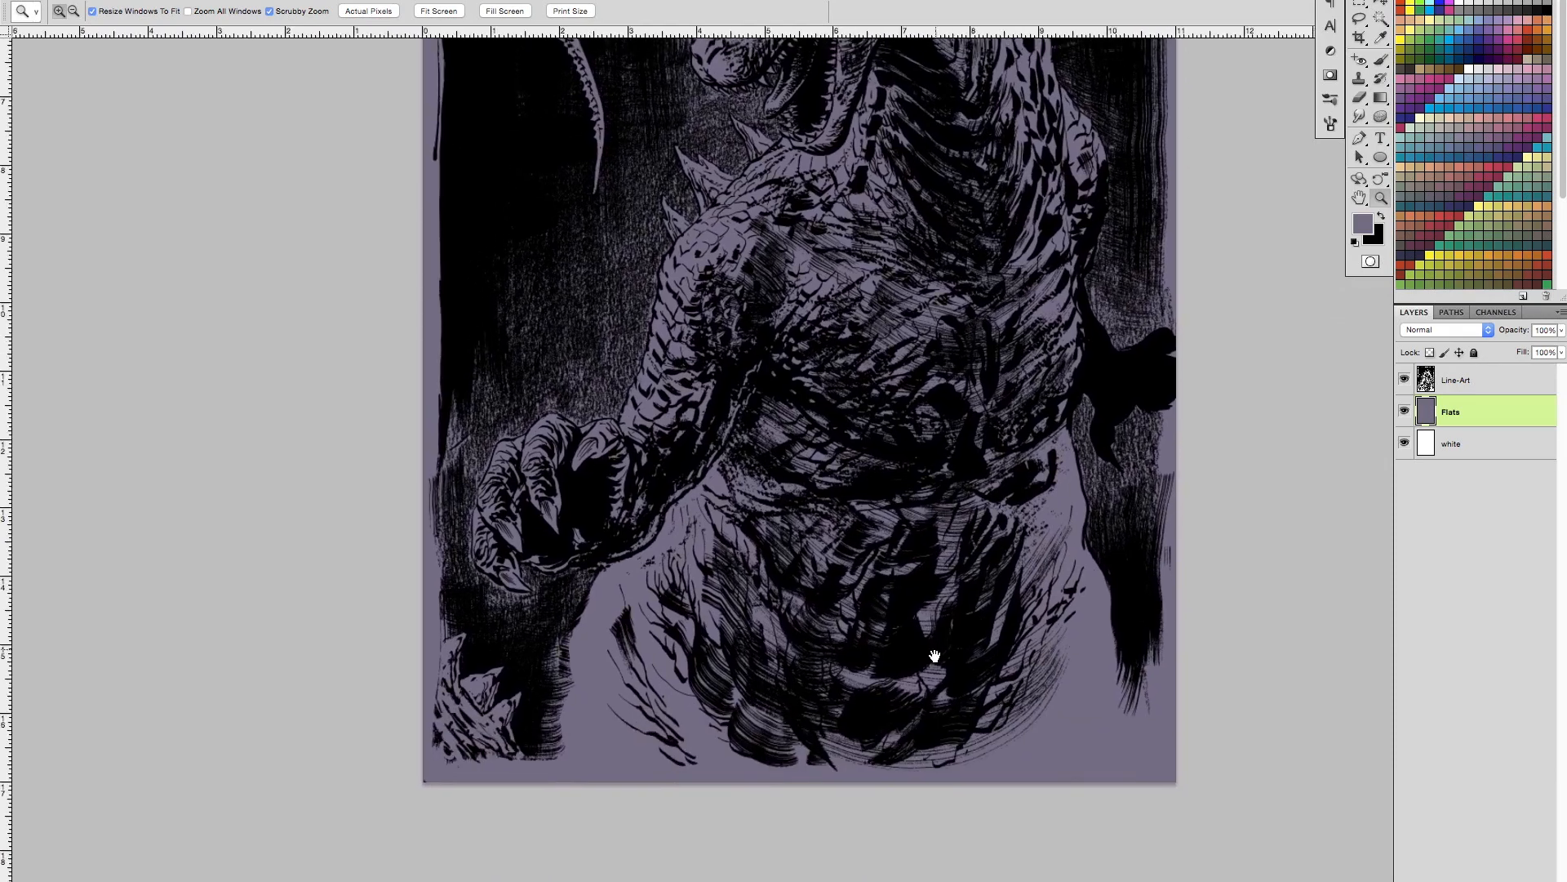
{"action": "key", "text": "l"}
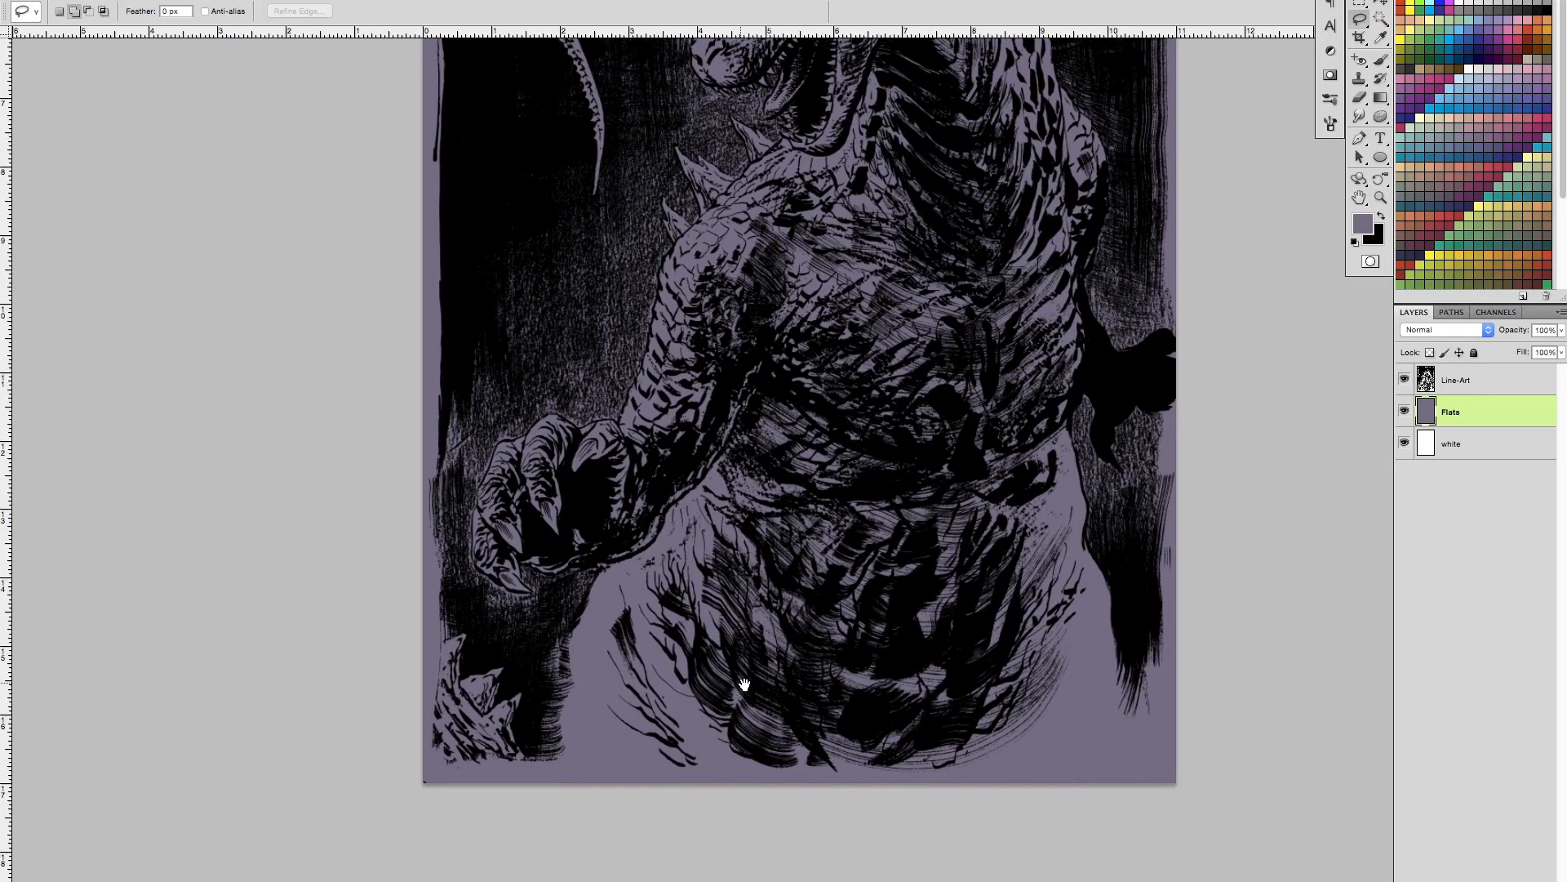
{"action": "left_click_drag", "start_coordinate": [741, 684], "coordinate": [899, 724]}
{"action": "scroll", "coordinate": [765, 657], "scroll_direction": "up", "scroll_amount": 12}
{"action": "scroll", "coordinate": [766, 657], "scroll_direction": "right", "scroll_amount": 4}
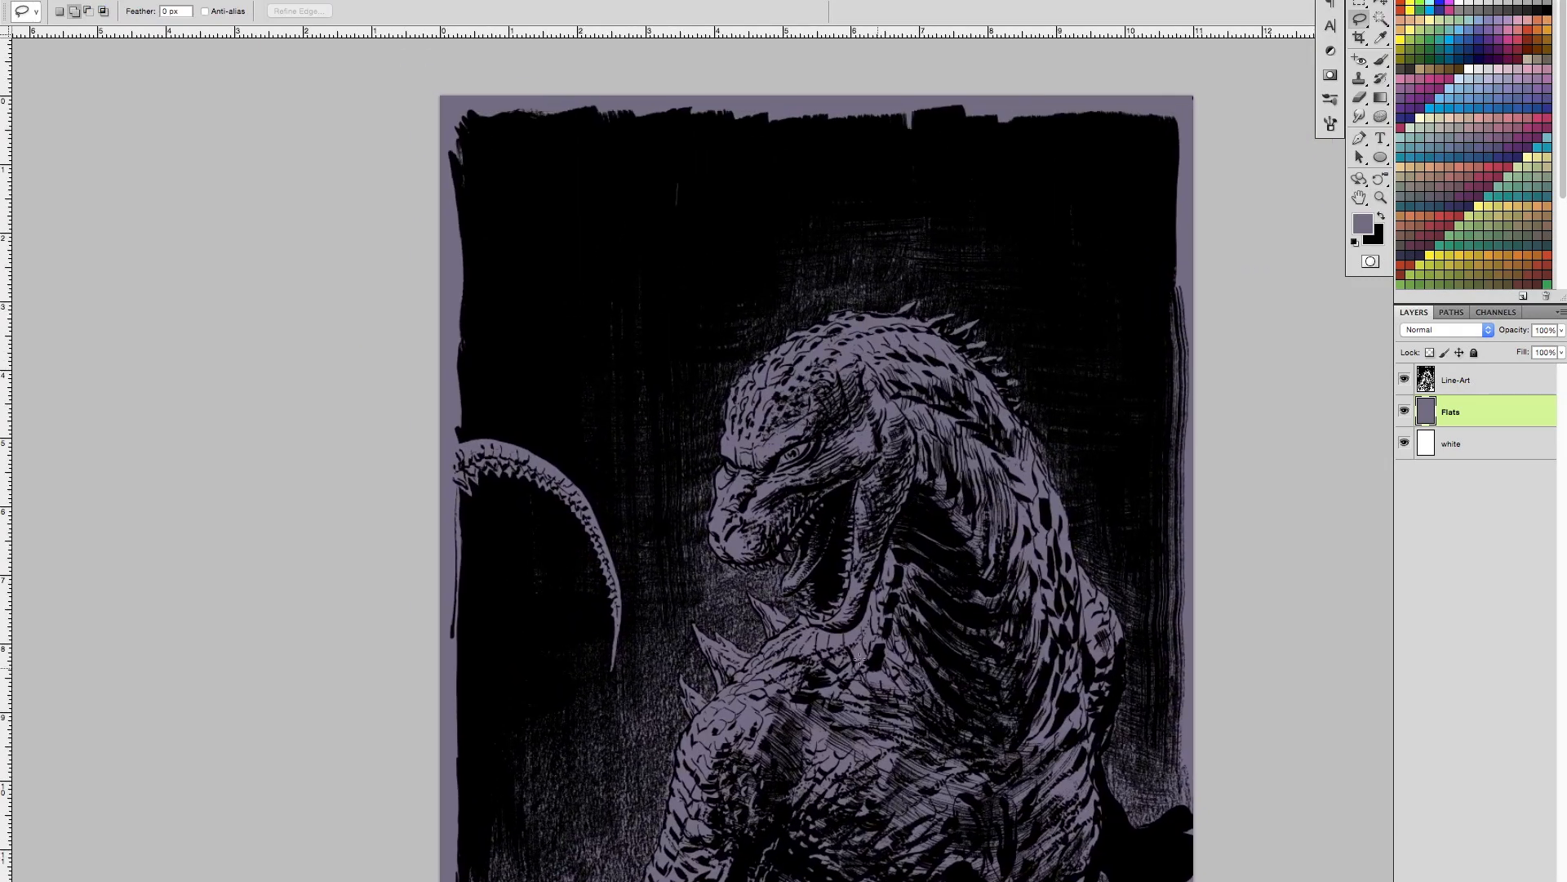
Step: Lasso the base of the tail at the page's left edge and fill it with a blue-grey swatch on the Flats layer
{"action": "key", "text": "z"}
{"action": "mouse_move", "coordinate": [595, 564]}
{"action": "left_mouse_down"}
{"action": "mouse_move", "coordinate": [684, 580]}
{"action": "mouse_move", "coordinate": [849, 560]}
{"action": "mouse_move", "coordinate": [947, 644]}
{"action": "left_mouse_up"}
{"action": "key", "text": "l"}
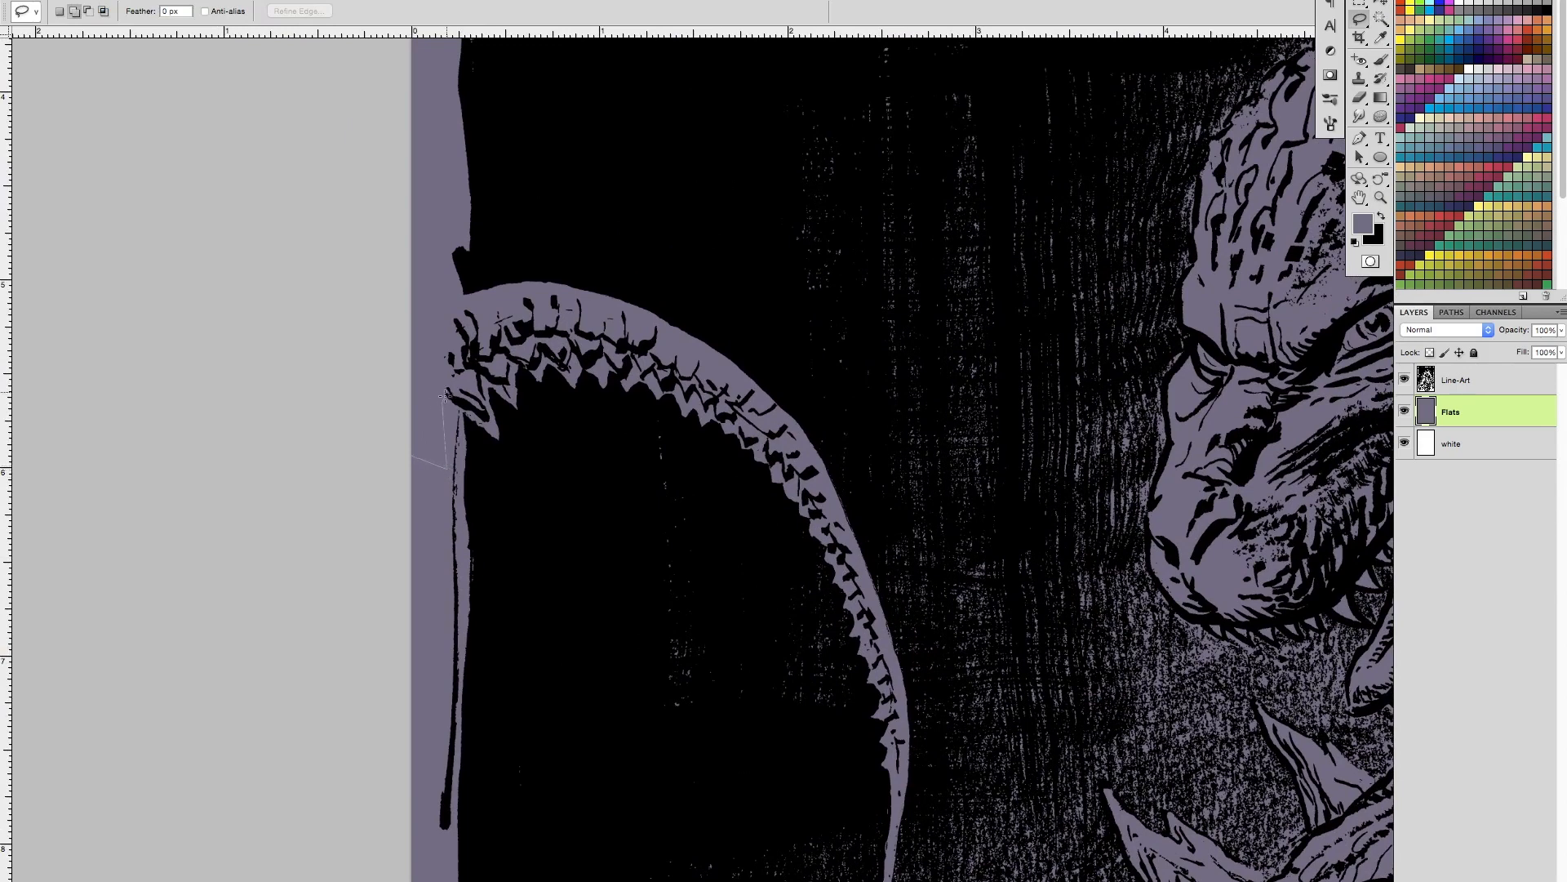
{"action": "mouse_move", "coordinate": [464, 415]}
{"action": "left_mouse_down"}
{"action": "mouse_move", "coordinate": [495, 449]}
{"action": "mouse_move", "coordinate": [514, 422]}
{"action": "mouse_move", "coordinate": [506, 443]}
{"action": "mouse_move", "coordinate": [496, 405]}
{"action": "left_mouse_up"}
{"action": "left_click_drag", "start_coordinate": [365, 325], "coordinate": [365, 325]}
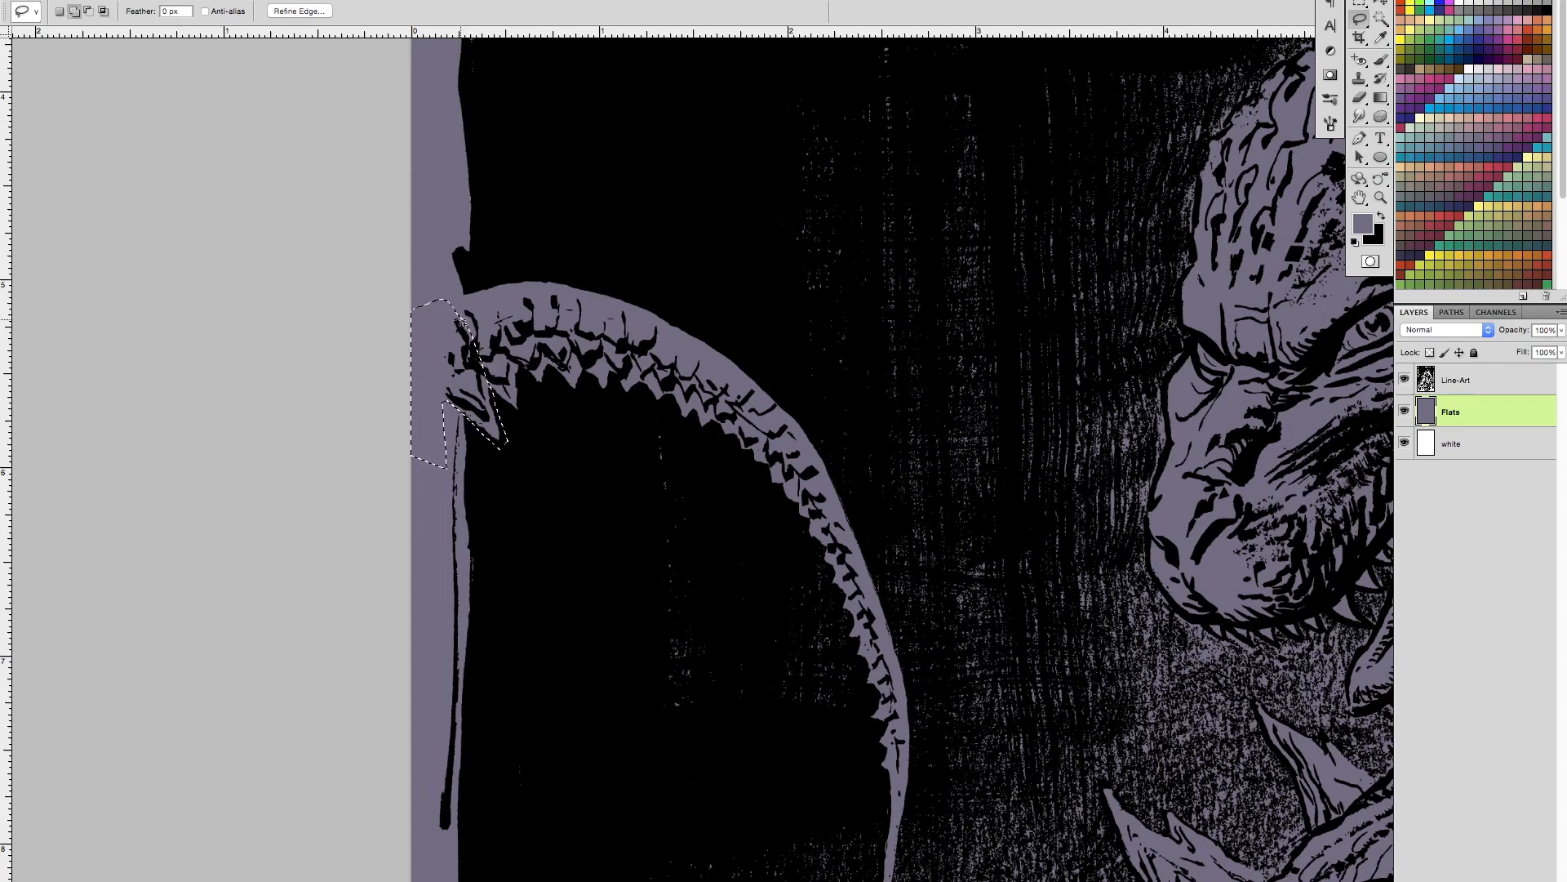
{"action": "key", "text": "z"}
{"action": "mouse_move", "coordinate": [442, 303]}
{"action": "left_mouse_down"}
{"action": "mouse_move", "coordinate": [612, 287]}
{"action": "mouse_move", "coordinate": [598, 284]}
{"action": "left_mouse_up"}
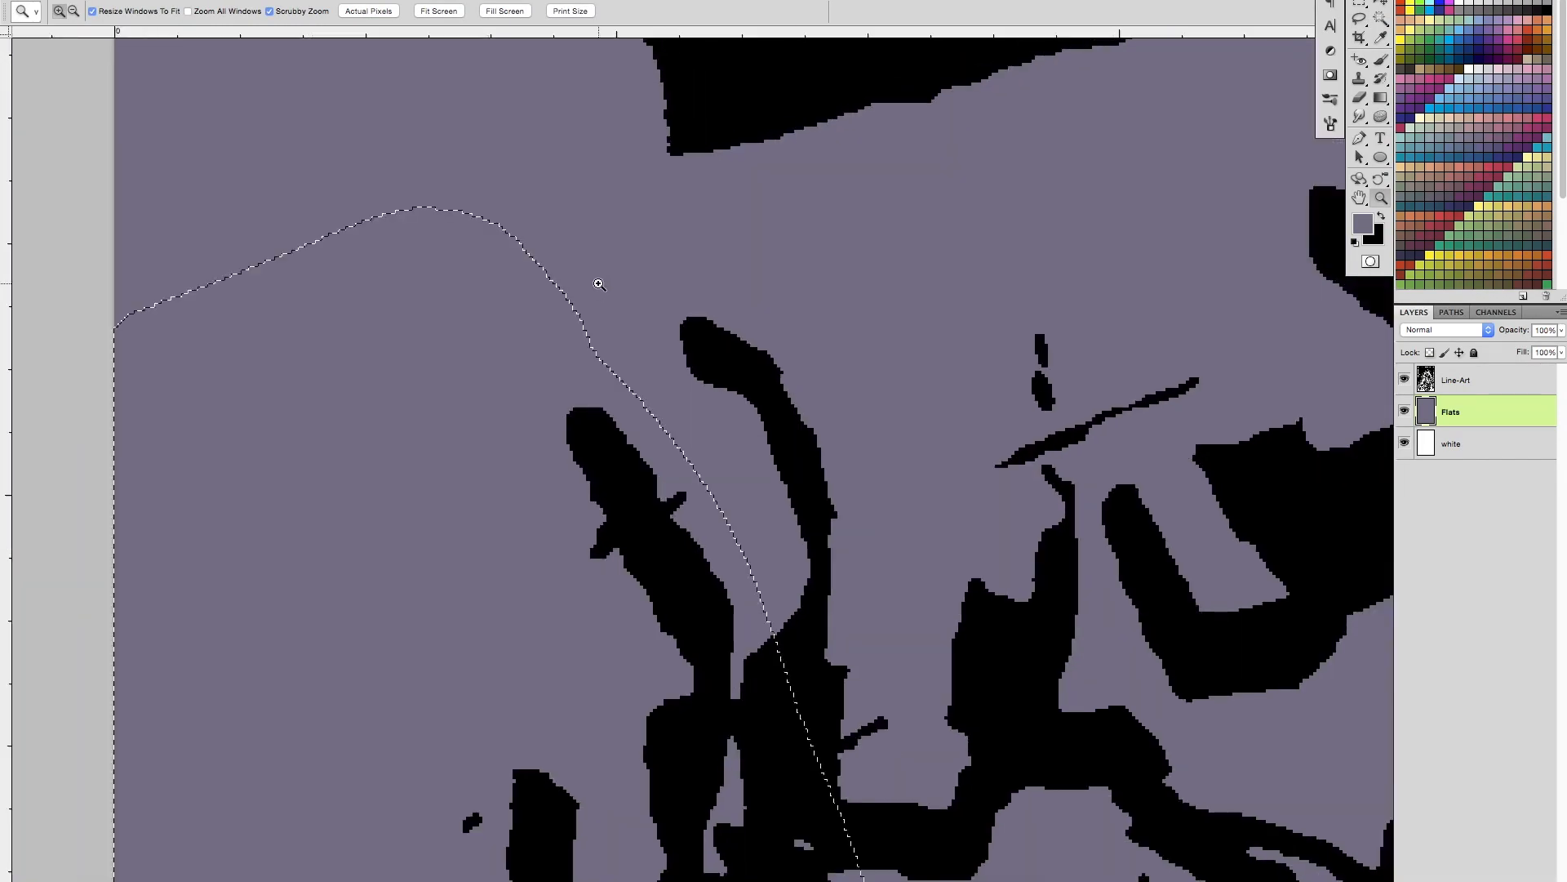
{"action": "left_click", "coordinate": [1455, 135]}
{"action": "key", "text": "alt+BackSpace"}
{"action": "key", "text": "super+d"}
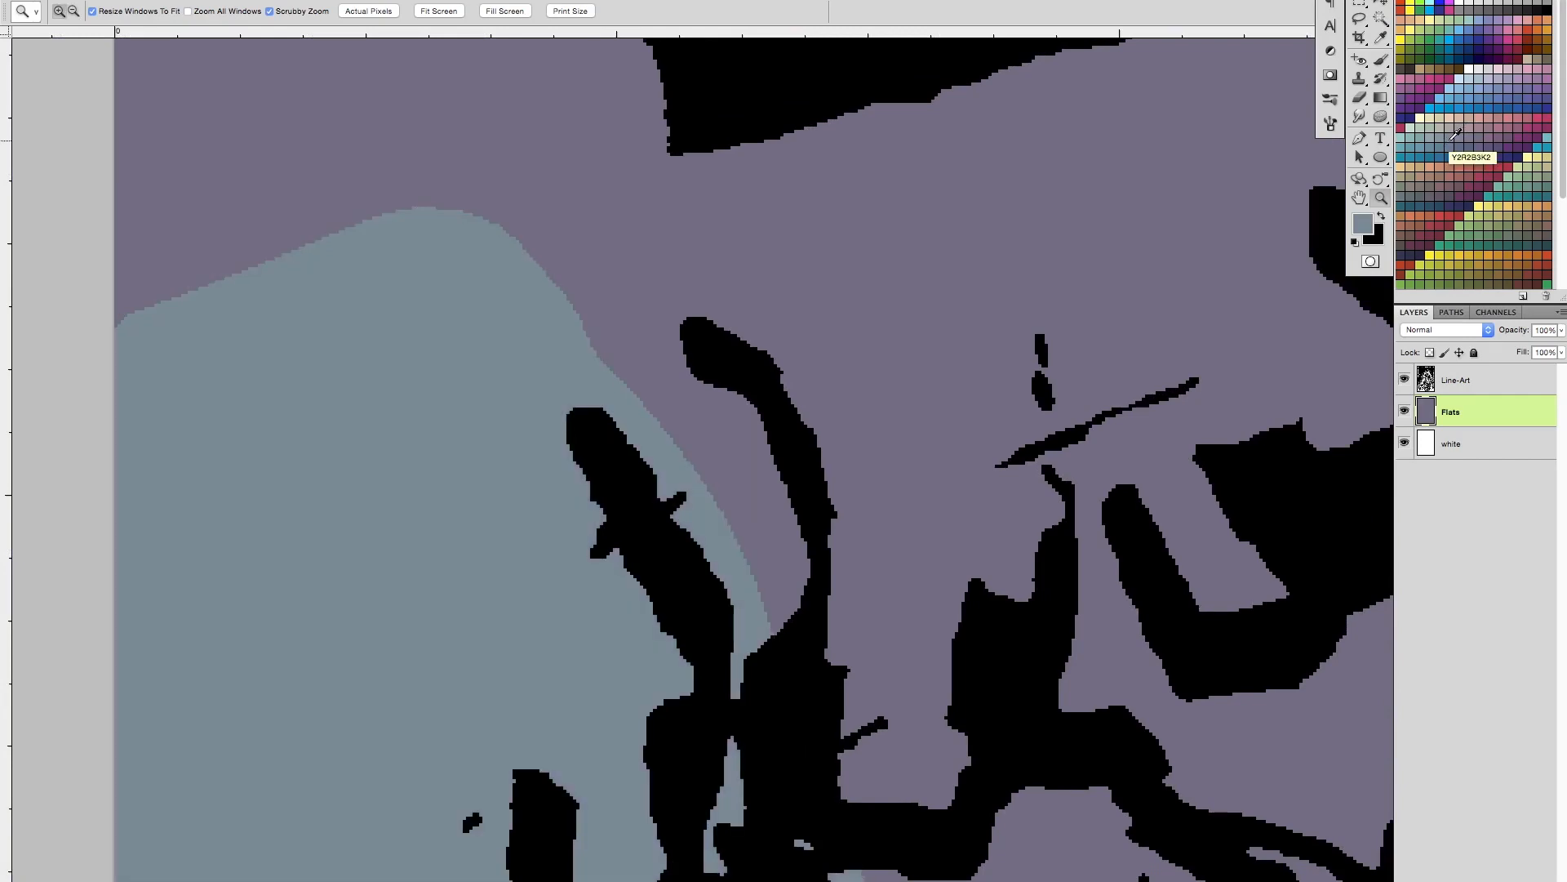
Step: Lasso a small round patch on the blue-grey area's upper edge without anti-aliasing, fill it with the same blue-grey, and deselect
{"action": "left_click_drag", "start_coordinate": [662, 413], "coordinate": [748, 458]}
{"action": "key", "text": "l"}
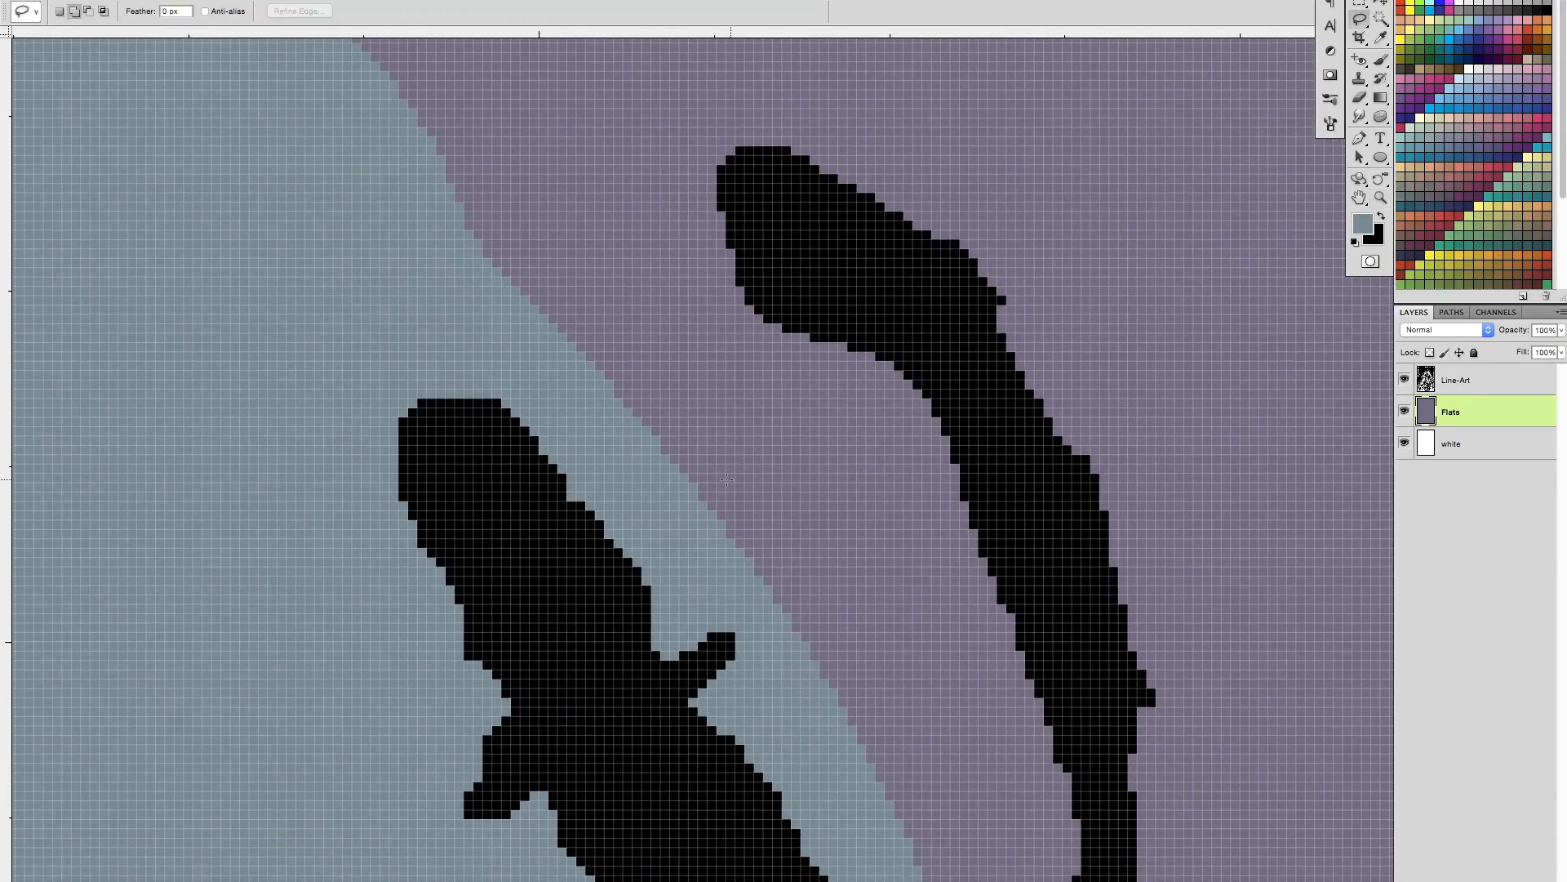
{"action": "scroll", "coordinate": [726, 480], "scroll_direction": "up", "scroll_amount": 5}
{"action": "scroll", "coordinate": [727, 479], "scroll_direction": "left", "scroll_amount": 4}
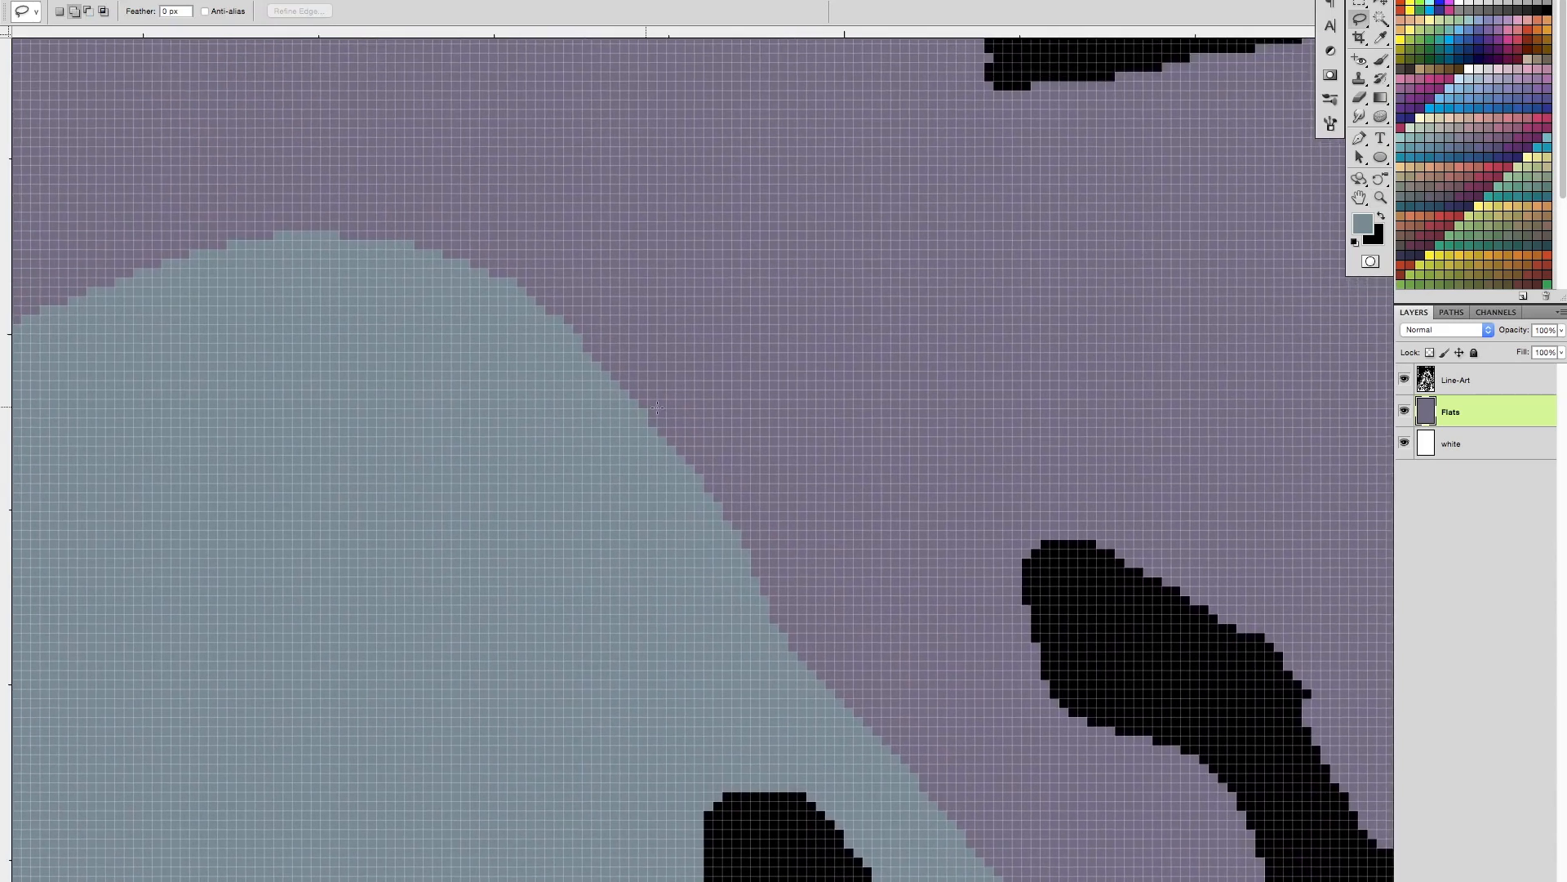
{"action": "left_click_drag", "start_coordinate": [750, 541], "coordinate": [694, 324]}
{"action": "key", "text": "alt+BackSpace"}
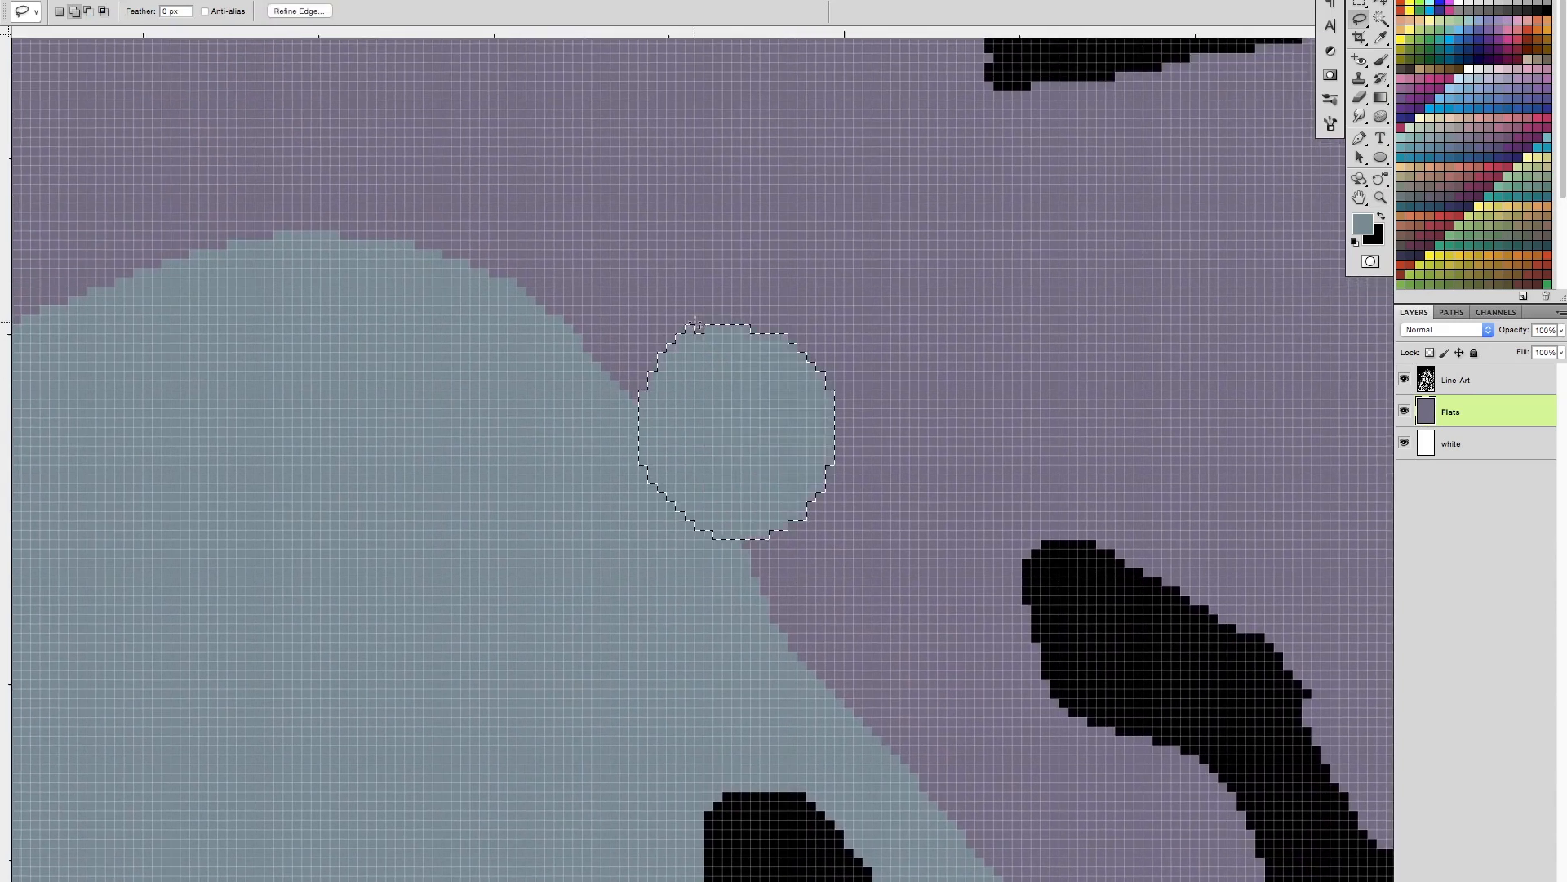
{"action": "key", "text": "ctrl+d"}
Step: Turn on anti-aliasing for the Lasso, fill a second small blue-grey patch beside the first, and compare their edge pixels
{"action": "key", "text": "z"}
{"action": "key", "text": "l"}
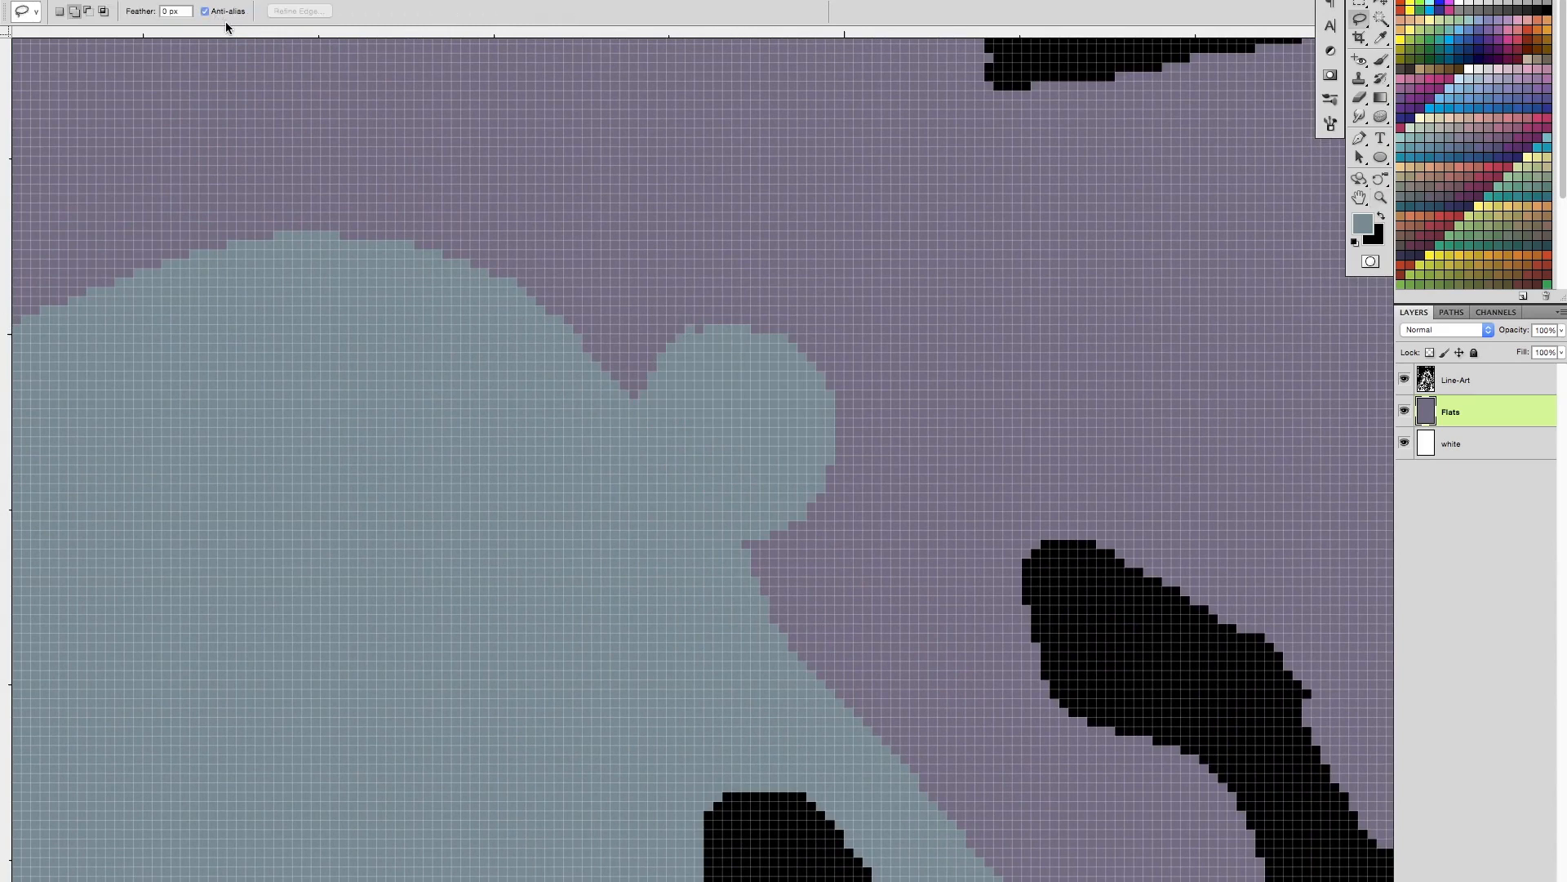
{"action": "left_click_drag", "start_coordinate": [977, 199], "coordinate": [880, 189]}
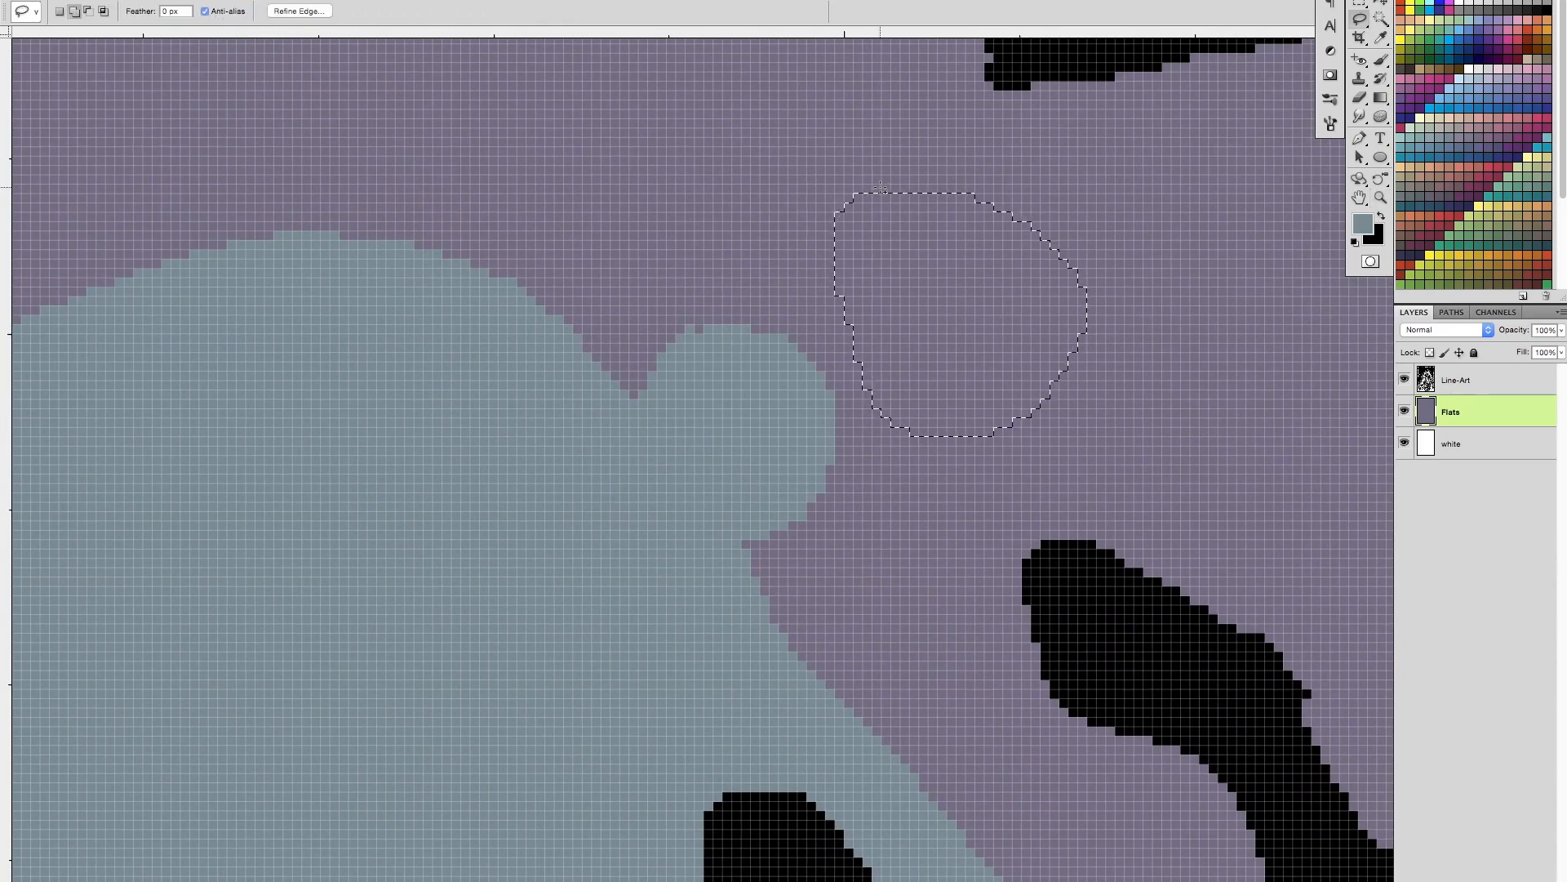
{"action": "key", "text": "alt+BackSpace"}
{"action": "key", "text": "ctrl+d"}
{"action": "key", "text": "z"}
{"action": "mouse_move", "coordinate": [892, 420]}
{"action": "left_mouse_down"}
{"action": "mouse_move", "coordinate": [972, 438]}
{"action": "mouse_move", "coordinate": [816, 682]}
{"action": "left_mouse_up"}
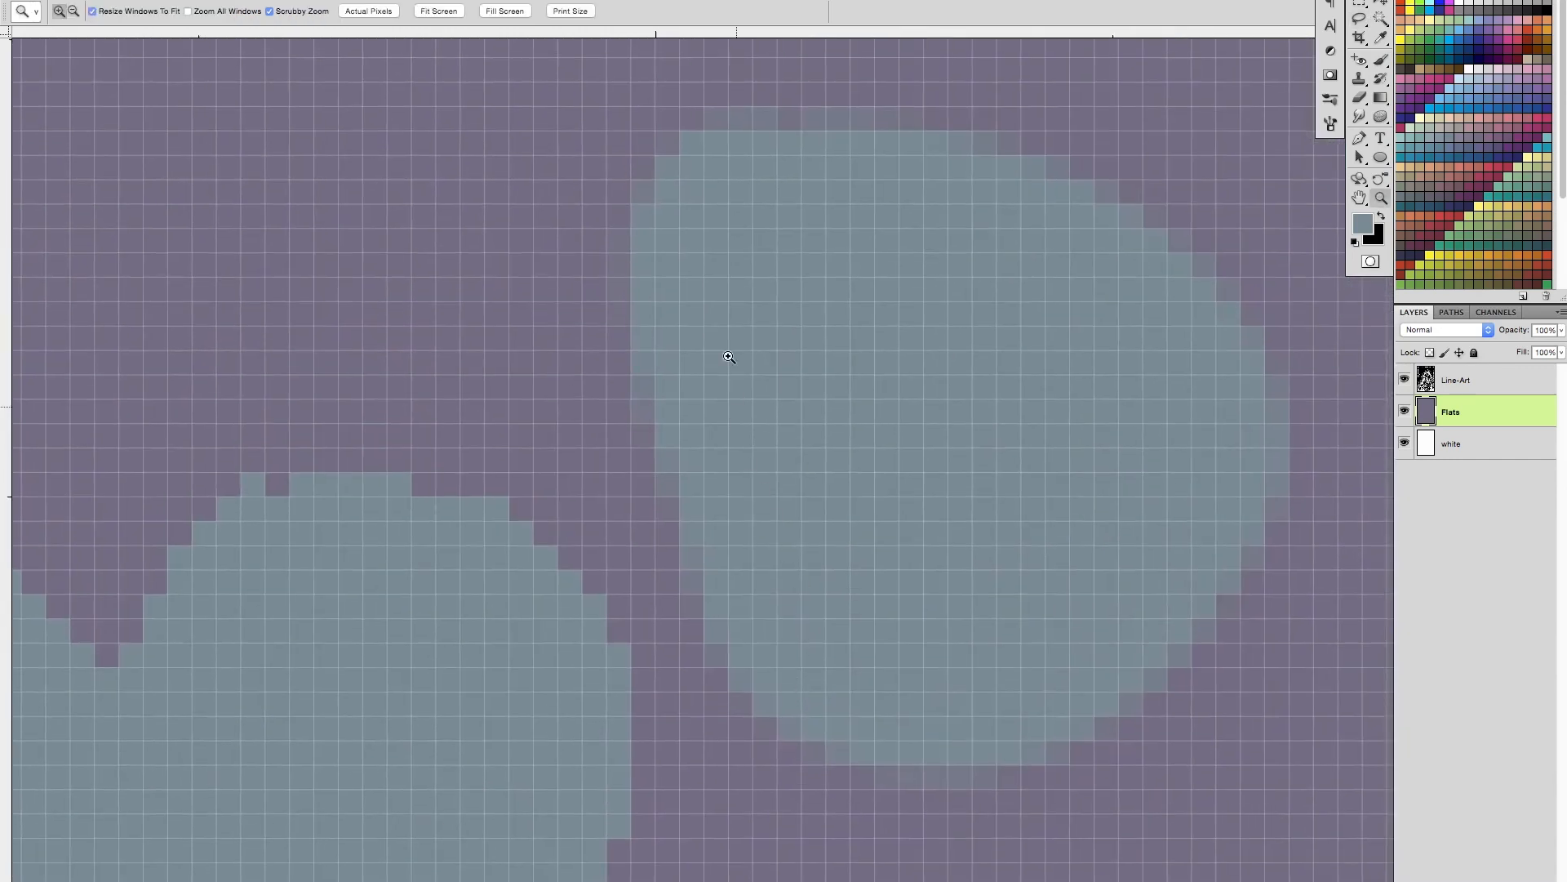
{"action": "left_click", "coordinate": [871, 733], "text": "alt"}
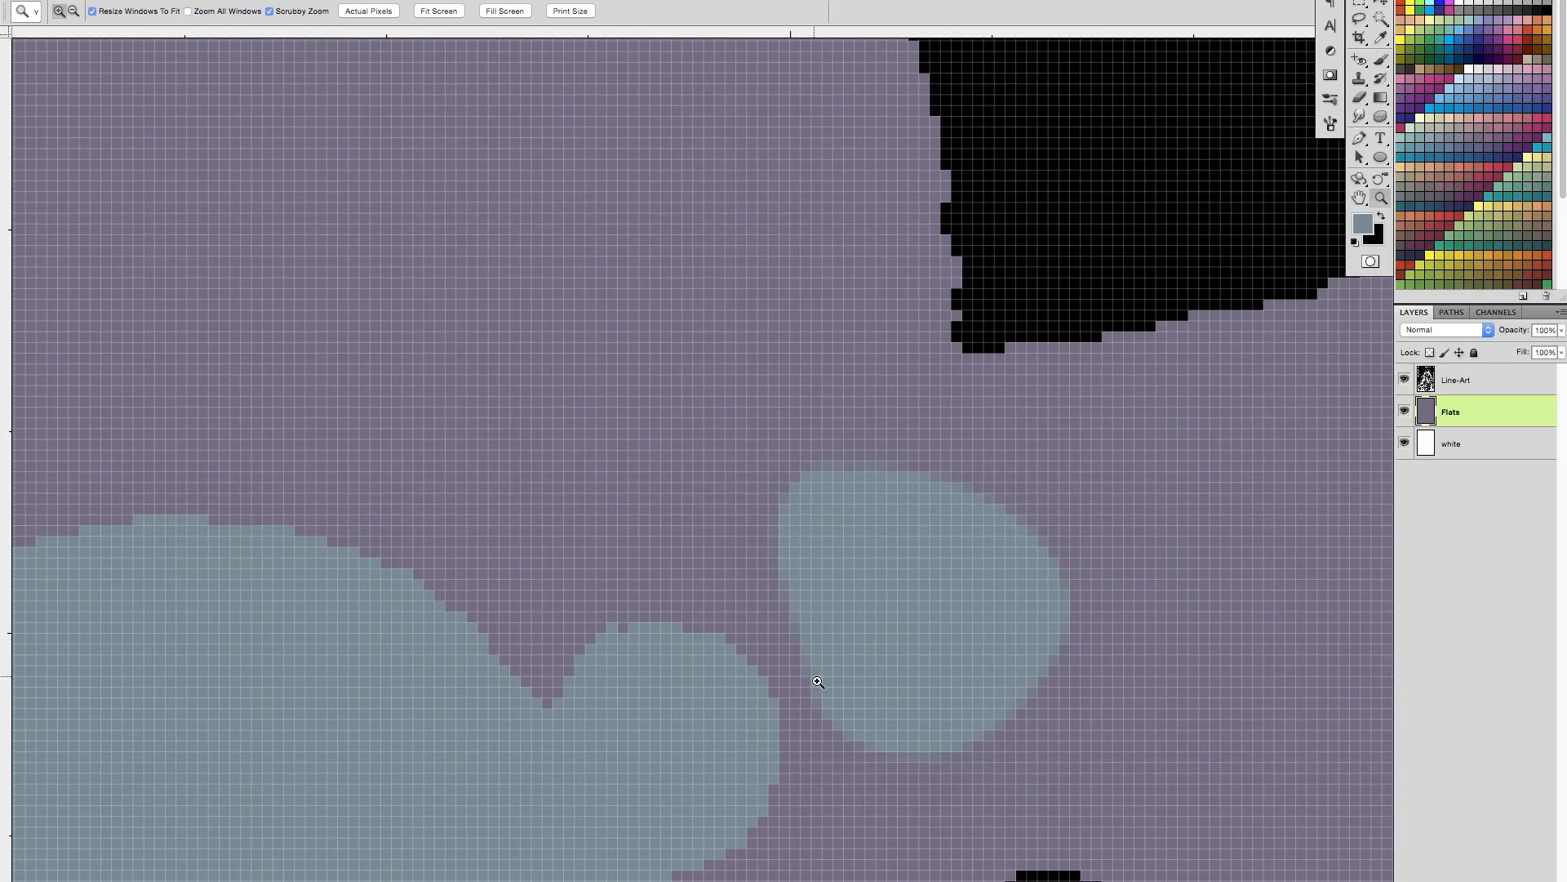
Step: Try brushing orange over the blue-grey patches after selecting them with the Magic Wand at tolerance 25, with Contiguous off
{"action": "key", "text": "w"}
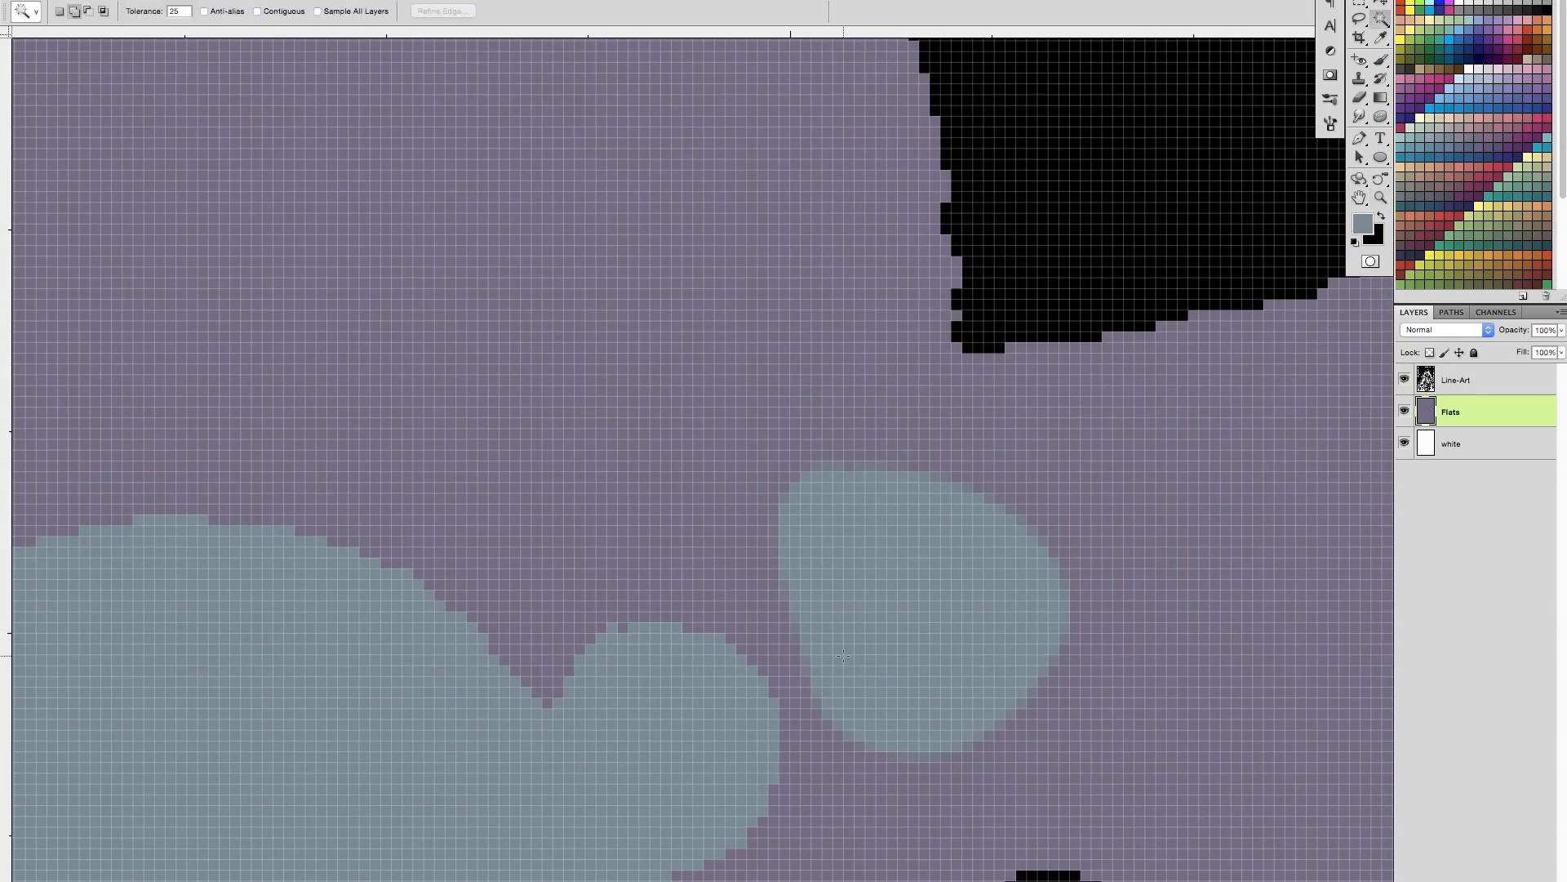
{"action": "left_click_drag", "start_coordinate": [800, 651], "coordinate": [857, 553]}
{"action": "left_click_drag", "start_coordinate": [756, 642], "coordinate": [770, 588]}
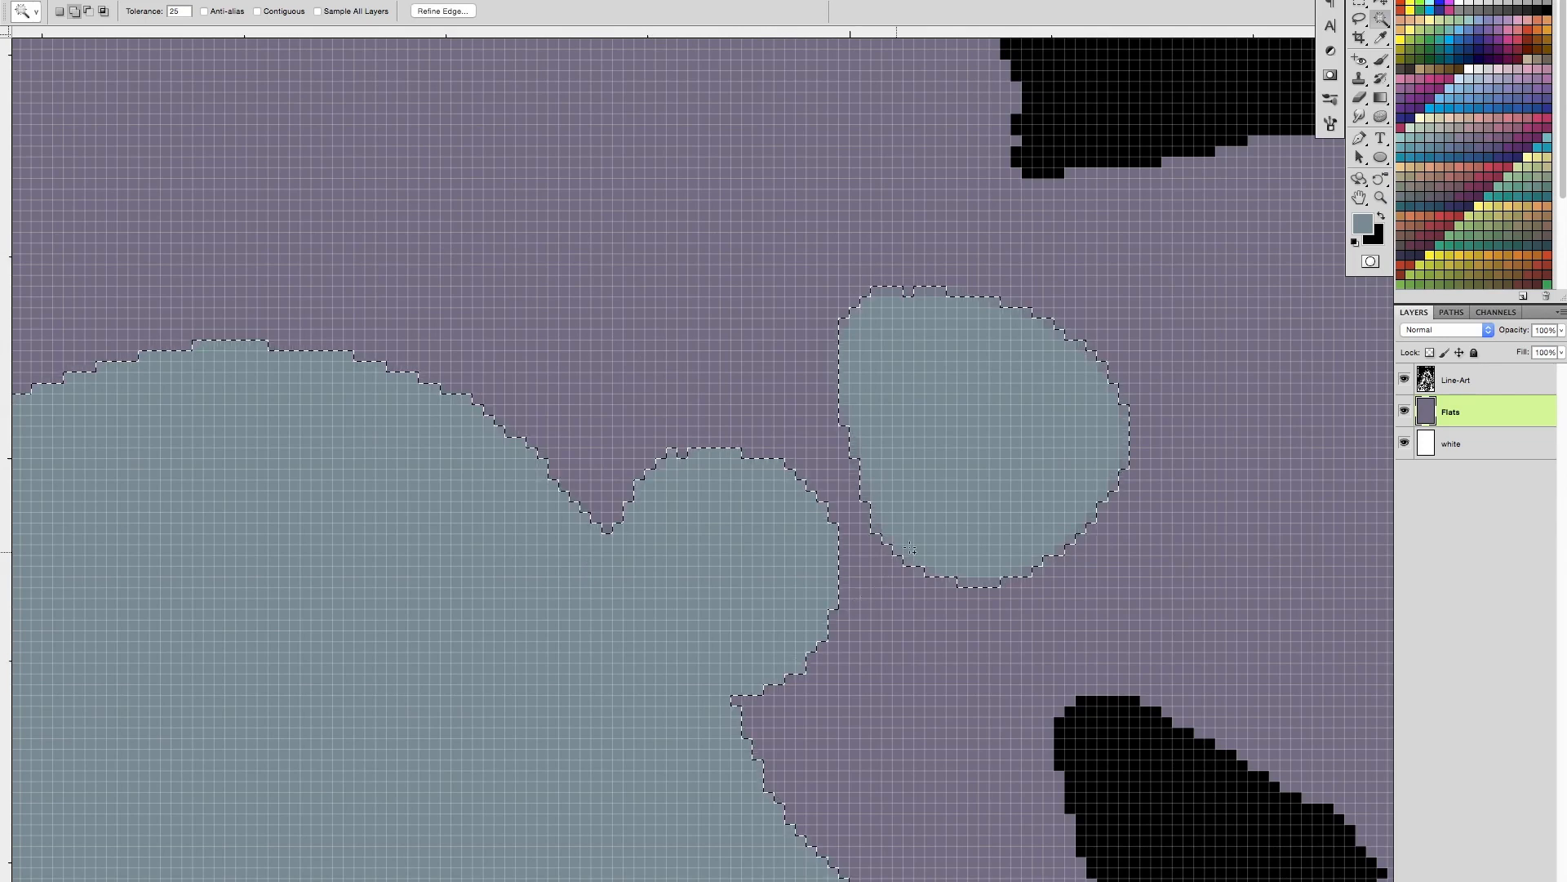
{"action": "left_click_drag", "start_coordinate": [912, 602], "coordinate": [786, 630]}
{"action": "key", "text": "b"}
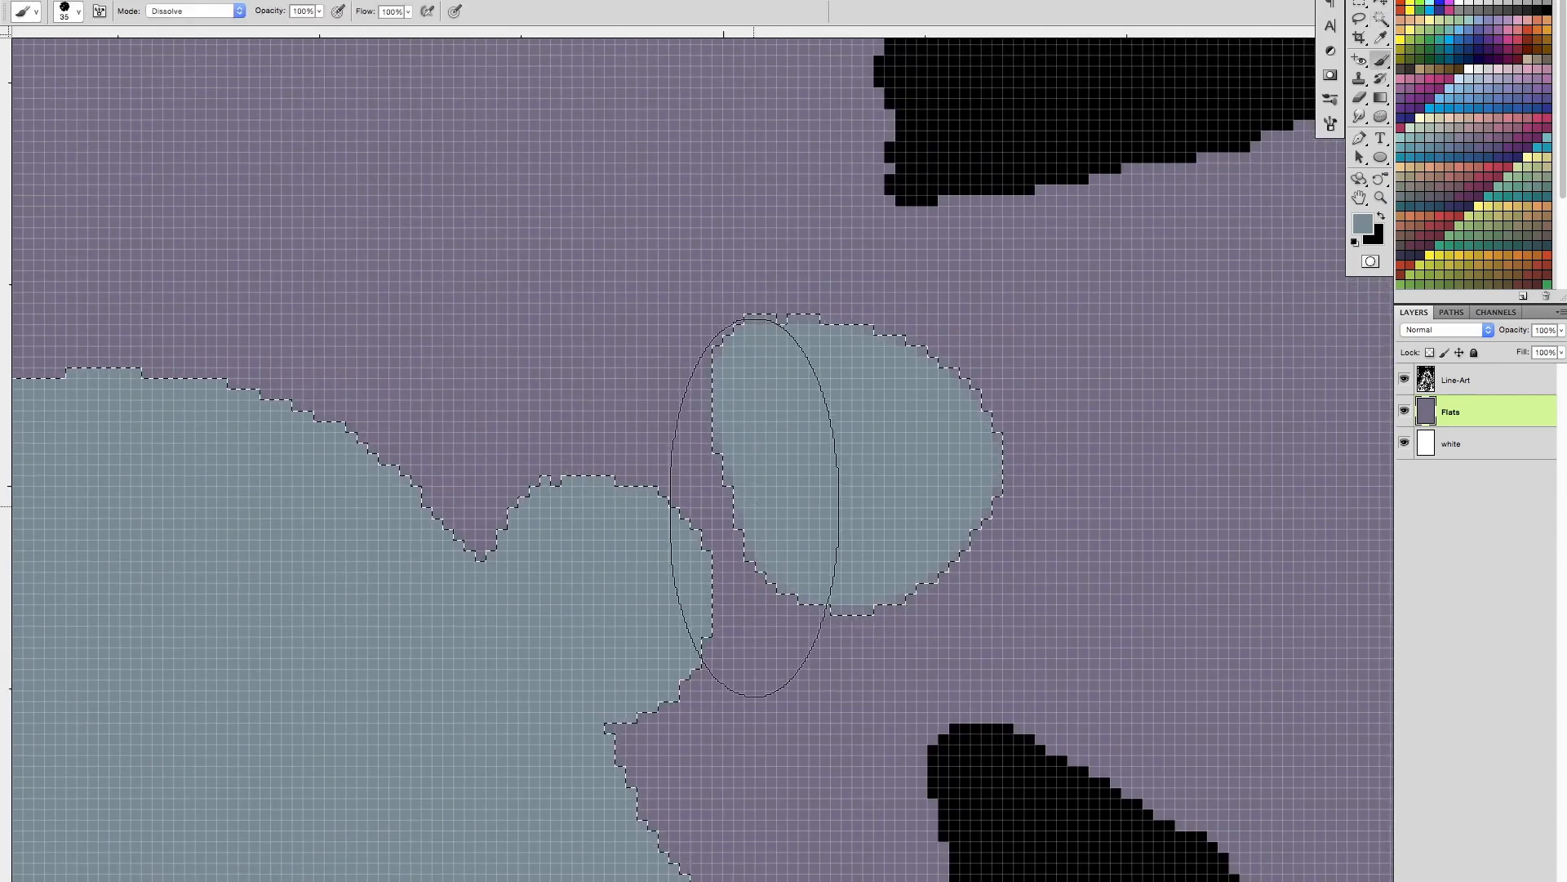
{"action": "left_click", "coordinate": [1409, 216]}
{"action": "left_click_drag", "start_coordinate": [684, 522], "coordinate": [739, 564]}
{"action": "key", "text": "super+d"}
{"action": "key", "text": "z"}
{"action": "left_click_drag", "start_coordinate": [818, 599], "coordinate": [857, 648]}
Step: Undo the orange brush strokes on the blue-grey patches and clear the selection
{"action": "key", "text": "super+z"}
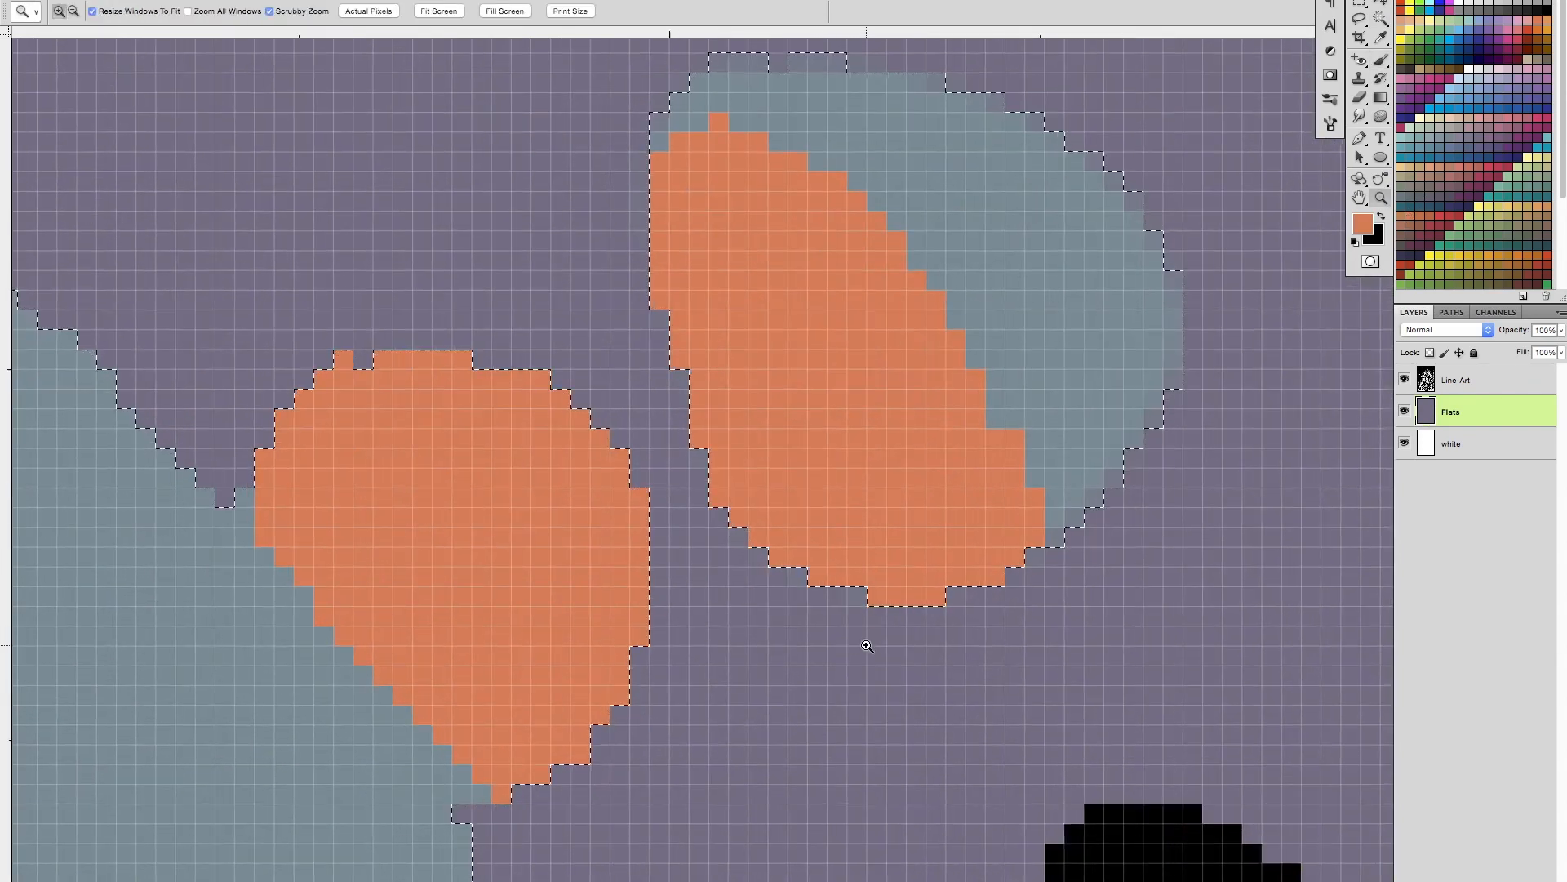
{"action": "key", "text": "alt+super+z"}
{"action": "key", "text": "super+d"}
{"action": "left_click_drag", "start_coordinate": [864, 648], "coordinate": [860, 716]}
{"action": "key", "text": "w"}
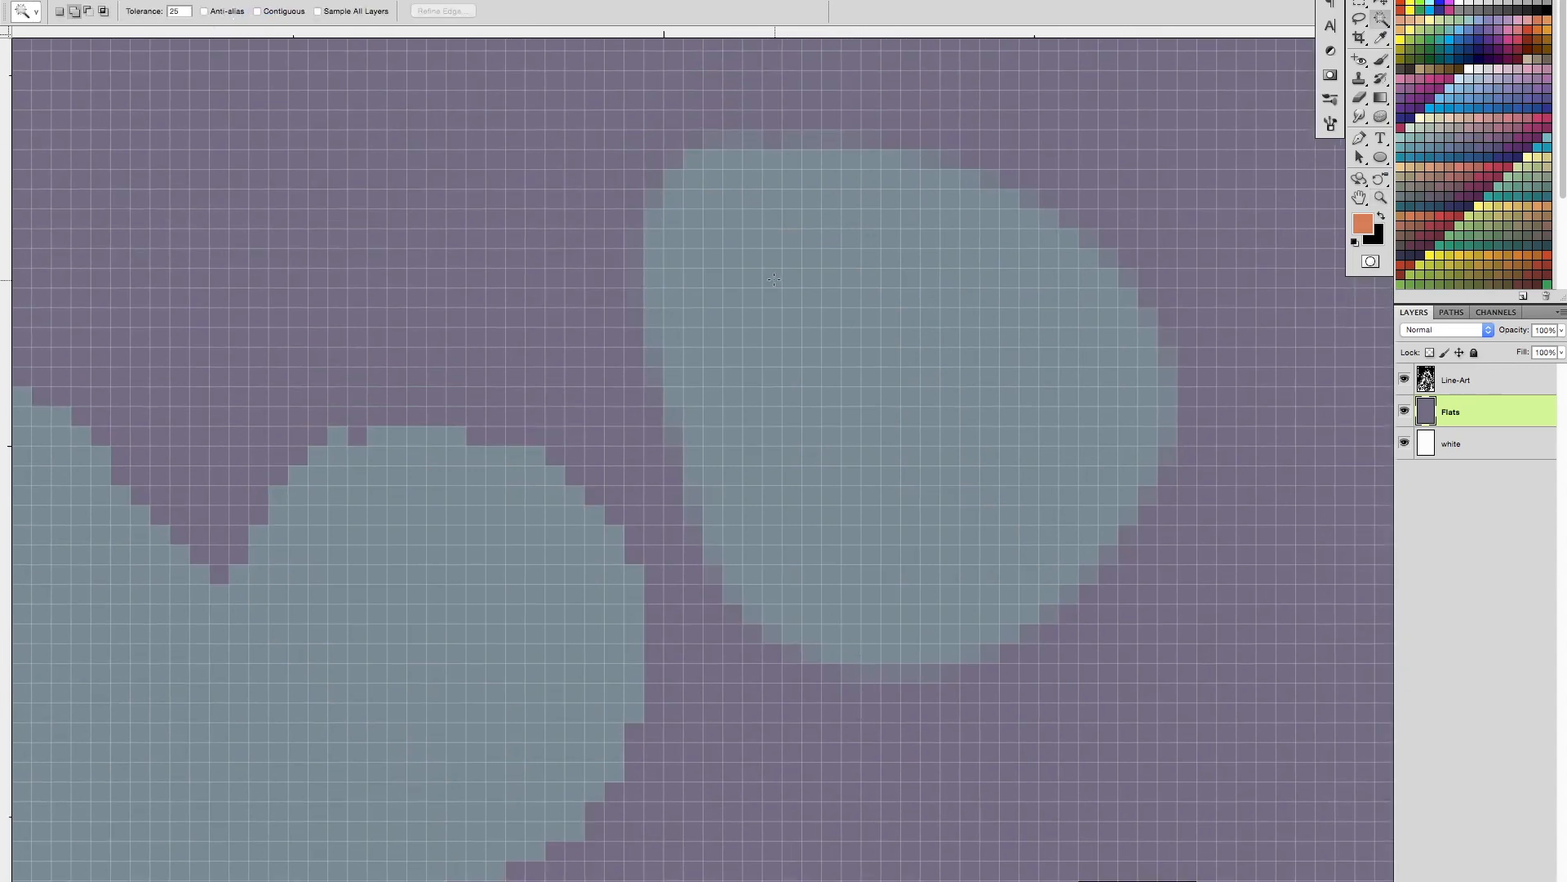
{"action": "left_click", "coordinate": [830, 346]}
{"action": "key", "text": "z"}
{"action": "left_click_drag", "start_coordinate": [938, 635], "coordinate": [864, 651]}
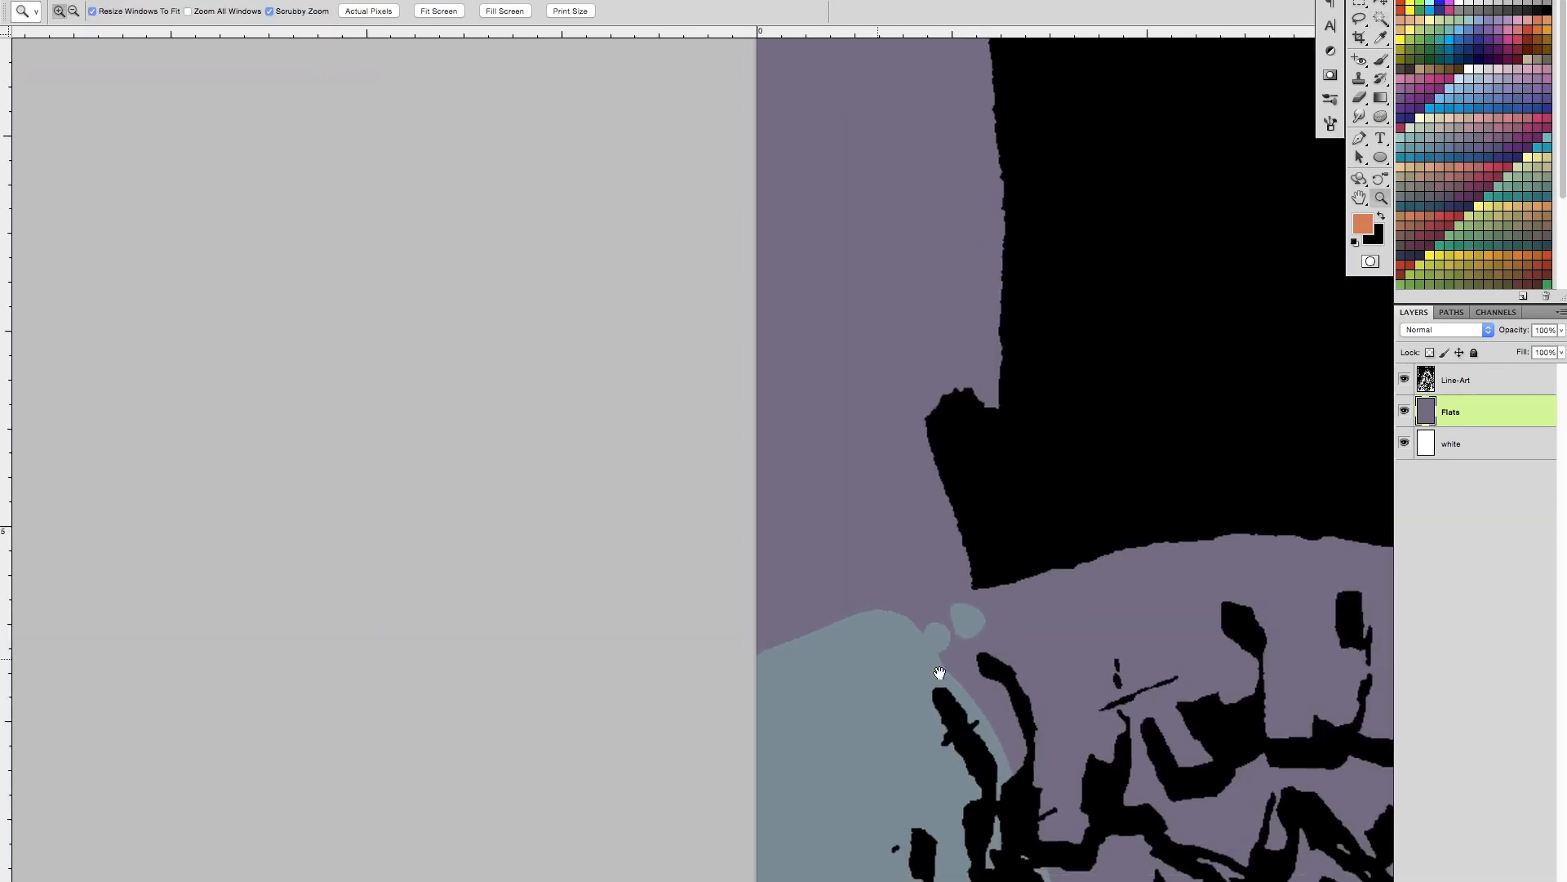
Step: Lasso a rounded area near the tail's base with anti-aliasing on, fill it with orange, and deselect
{"action": "scroll", "coordinate": [917, 666], "scroll_direction": "down", "scroll_amount": 3}
{"action": "scroll", "coordinate": [918, 665], "scroll_direction": "right", "scroll_amount": 5}
{"action": "key", "text": "l"}
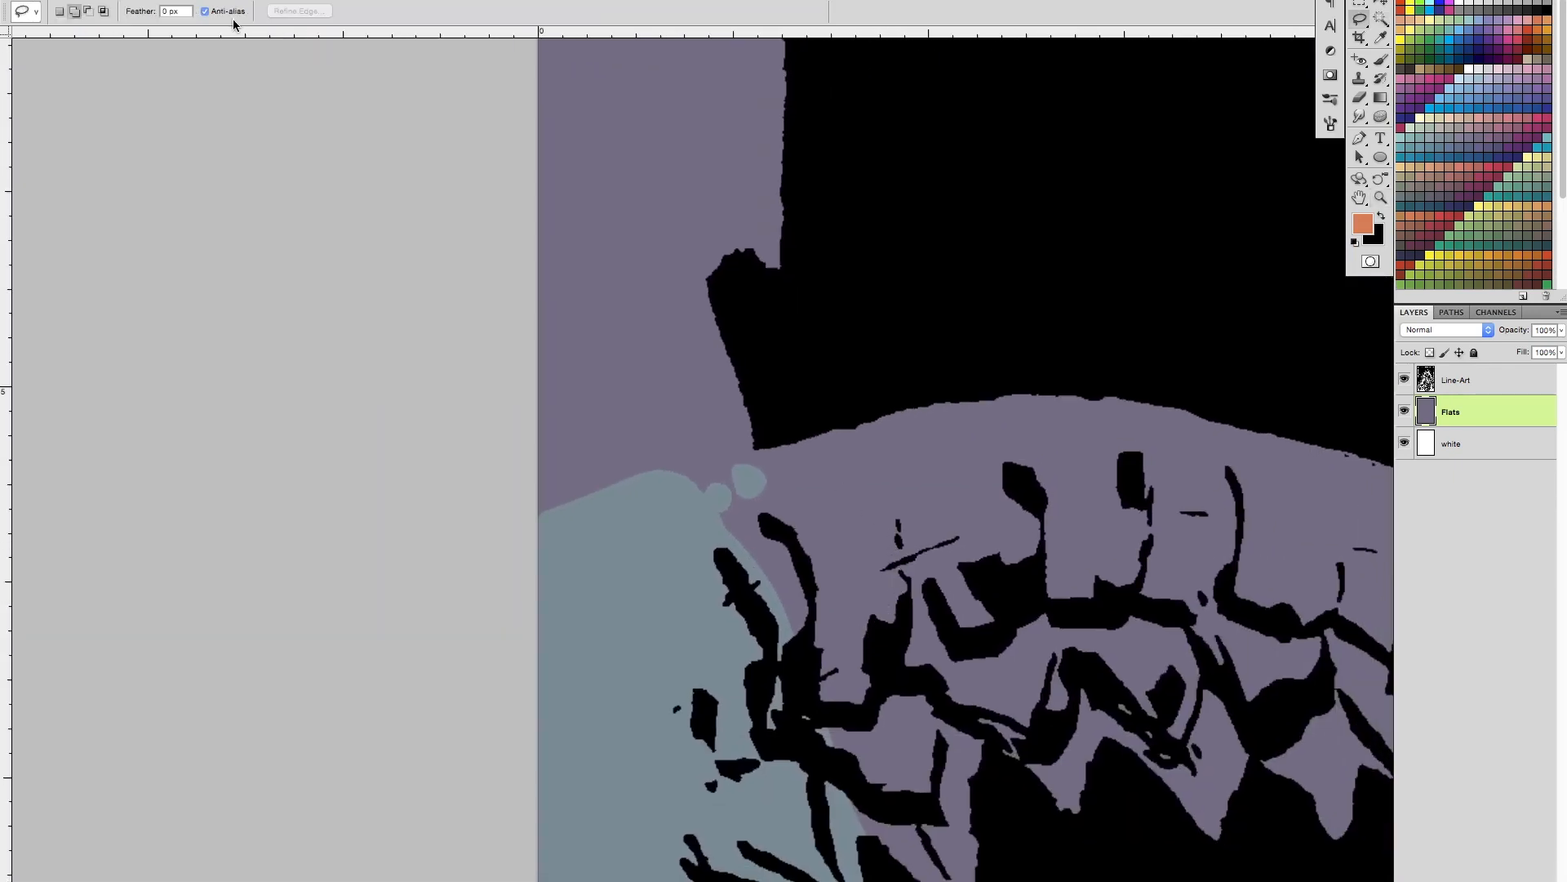
{"action": "mouse_move", "coordinate": [853, 445]}
{"action": "left_mouse_down"}
{"action": "mouse_move", "coordinate": [874, 673]}
{"action": "mouse_move", "coordinate": [996, 563]}
{"action": "mouse_move", "coordinate": [876, 447]}
{"action": "mouse_move", "coordinate": [898, 494]}
{"action": "mouse_move", "coordinate": [958, 519]}
{"action": "mouse_move", "coordinate": [905, 525]}
{"action": "left_mouse_up"}
{"action": "key", "text": "alt+BackSpace"}
{"action": "key", "text": "ctrl+d"}
Step: Select the orange area with the Magic Wand at tolerance 25, anti-aliasing off, and inspect its edge pixels up close
{"action": "key", "text": "z"}
{"action": "key", "text": "b"}
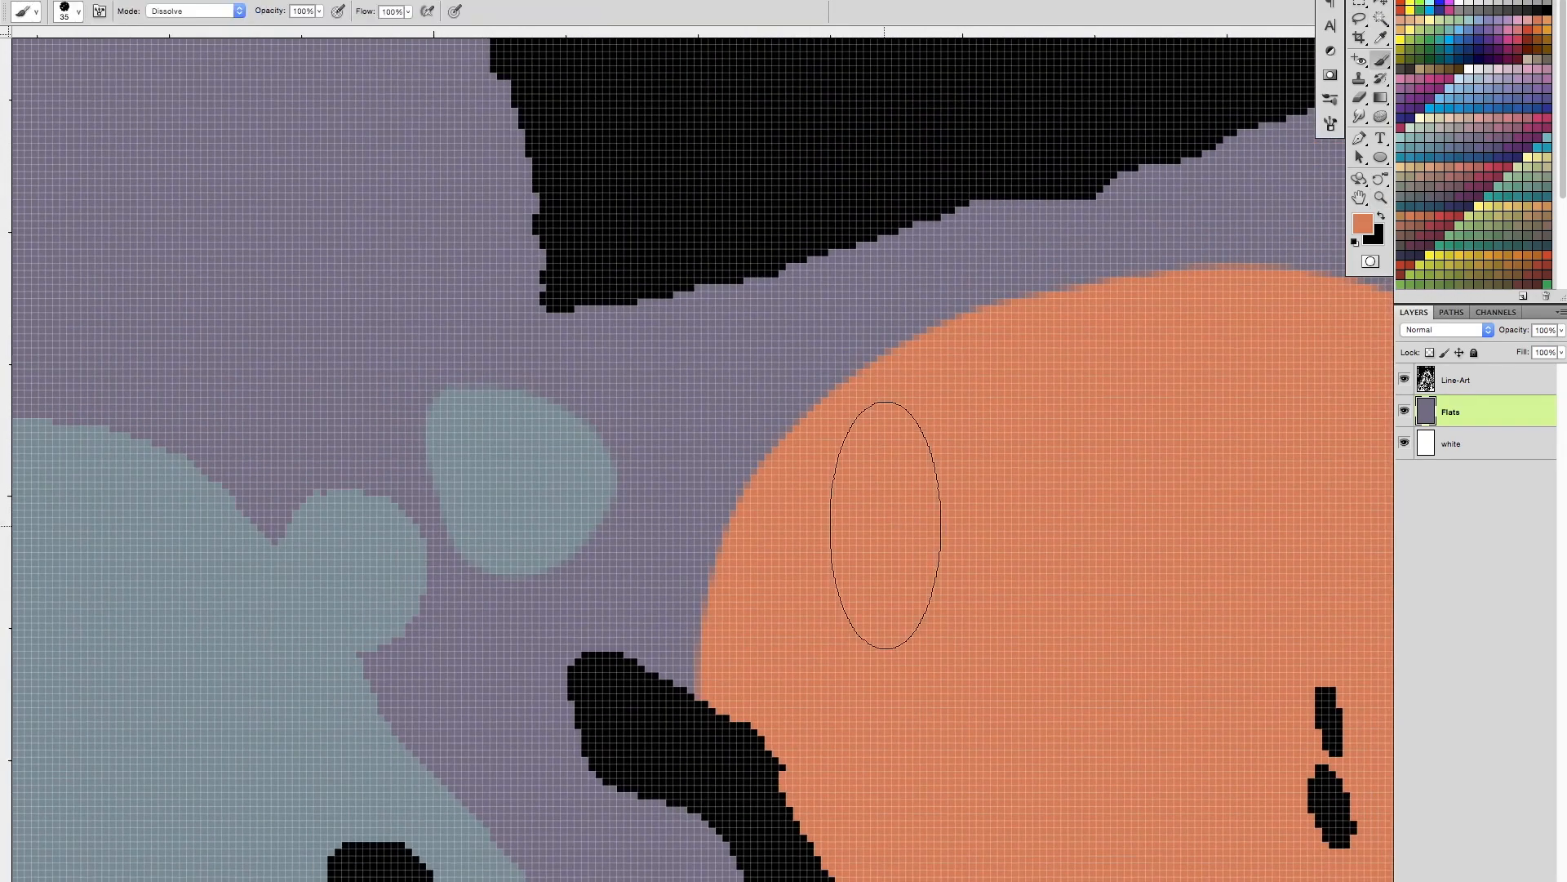
{"action": "key", "text": "w"}
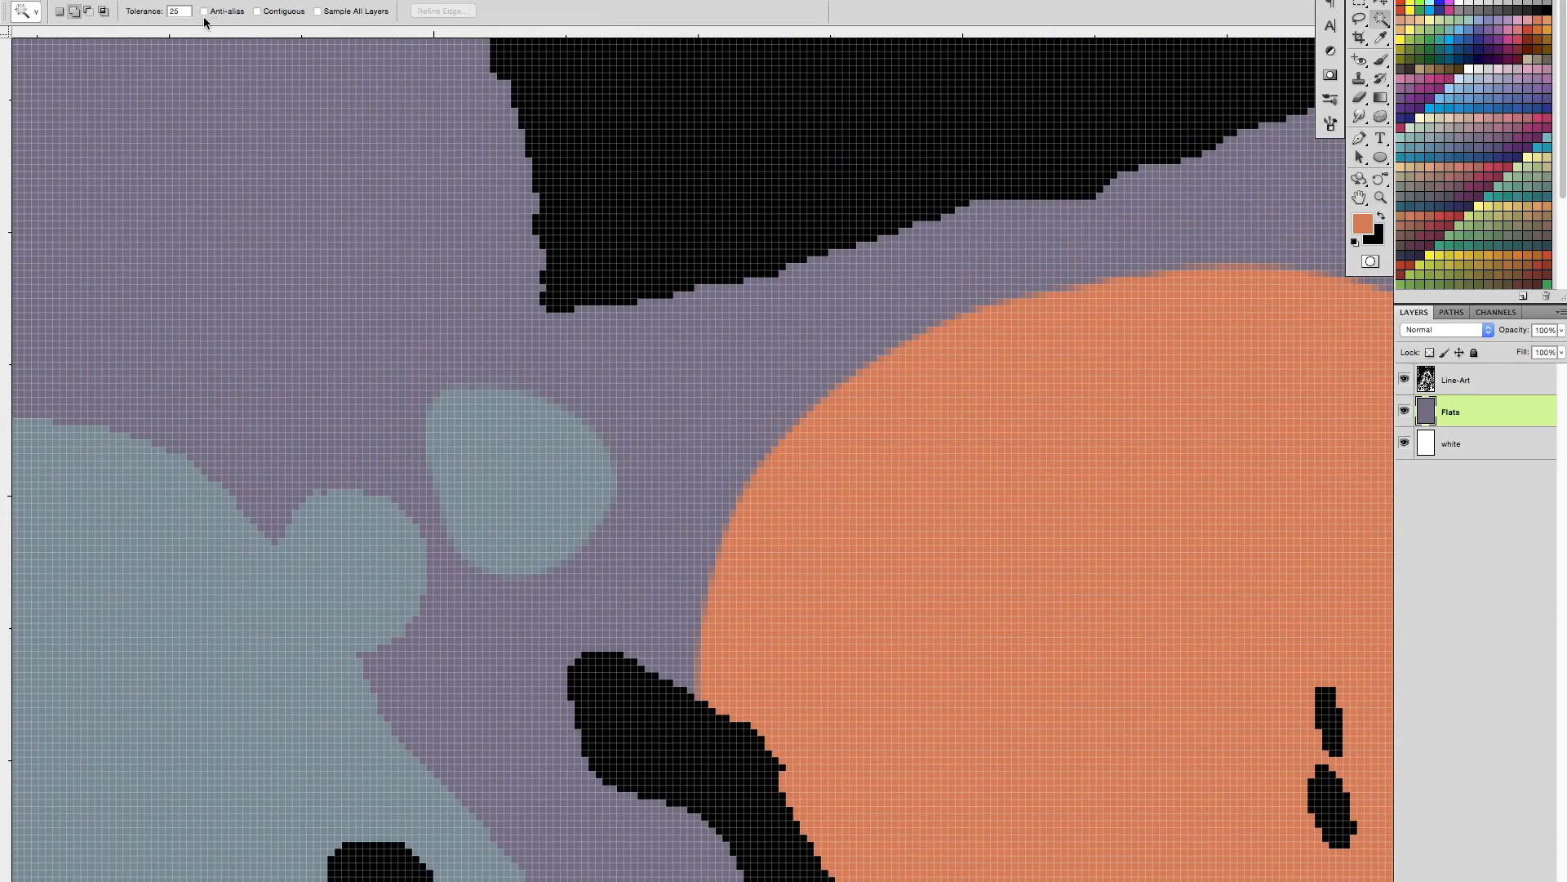
{"action": "left_click", "coordinate": [808, 589]}
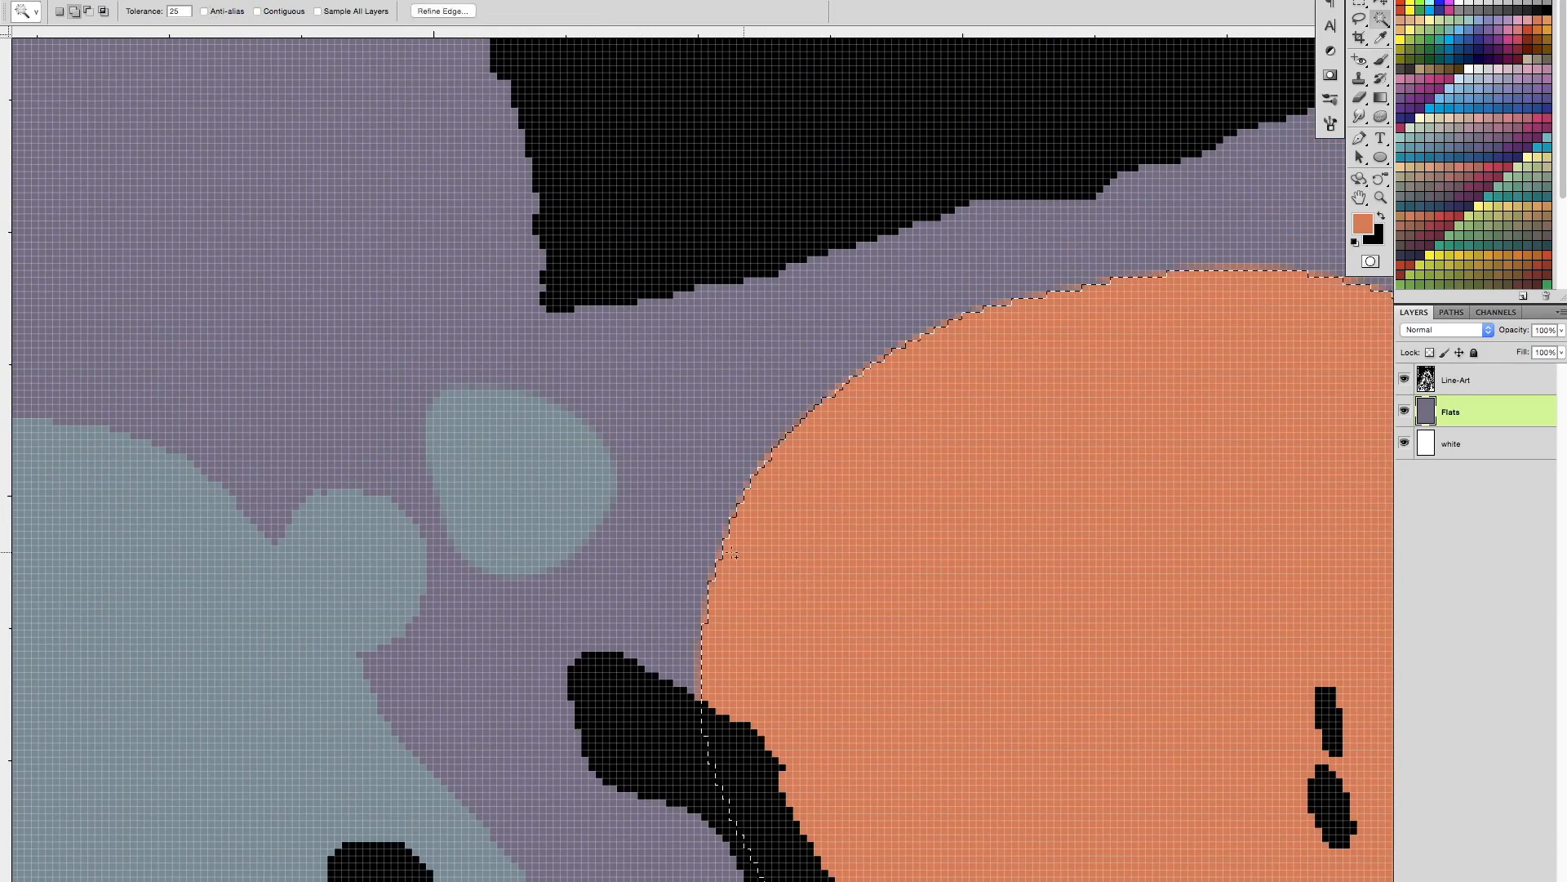
{"action": "key", "text": "z"}
{"action": "left_click", "coordinate": [811, 542]}
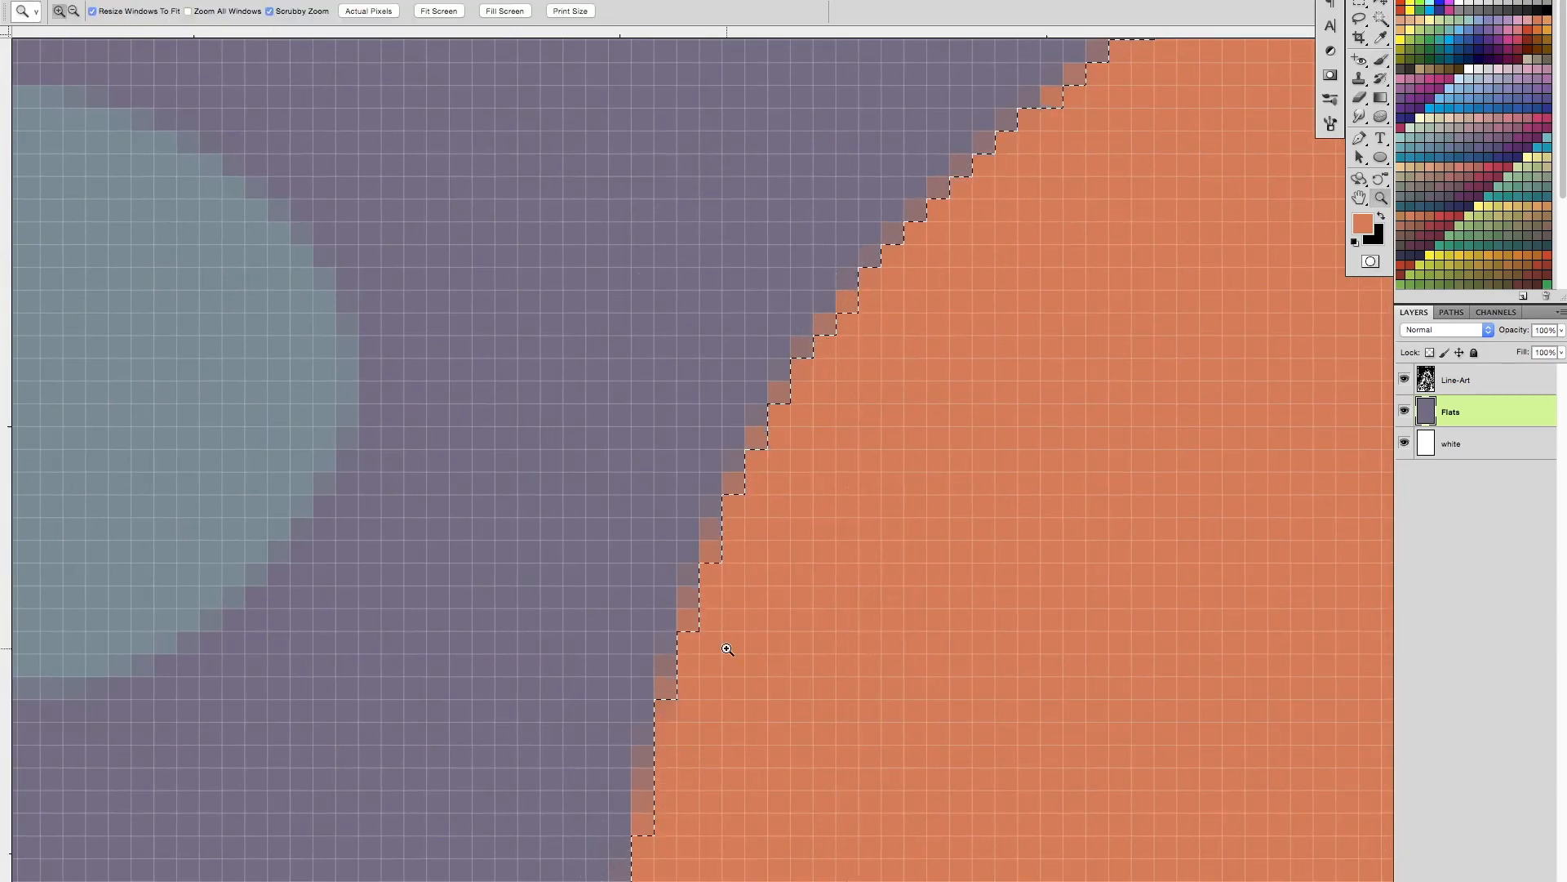
{"action": "left_click_drag", "start_coordinate": [726, 649], "coordinate": [629, 628]}
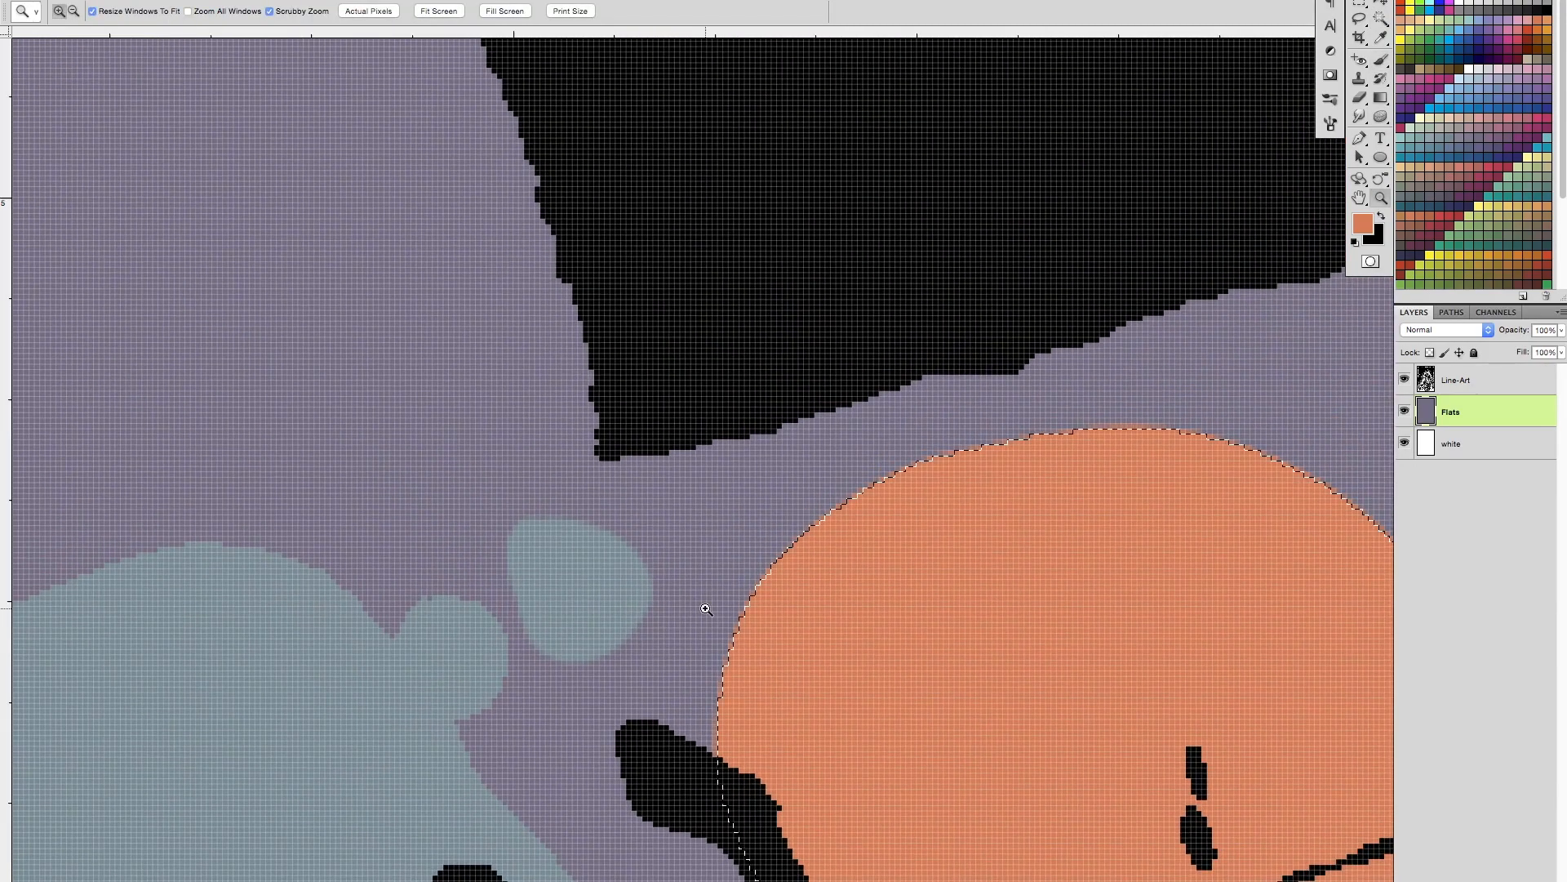
Step: Brush yellow inside the selection along the orange area's left edge, then deselect and check the fringe pixels
{"action": "key", "text": "b"}
{"action": "left_click_drag", "start_coordinate": [853, 622], "coordinate": [832, 518]}
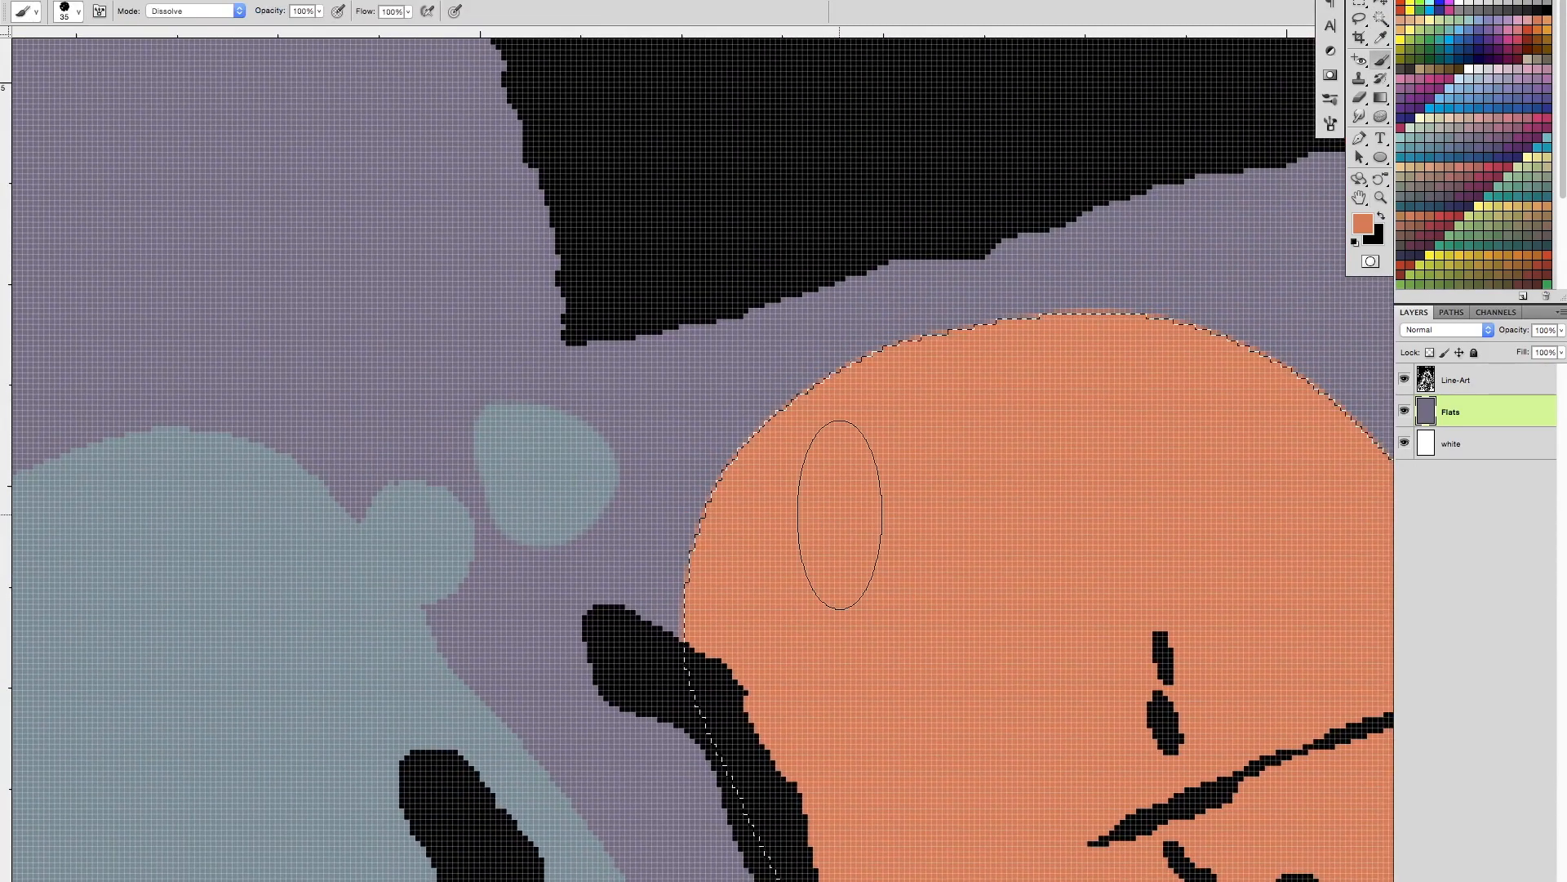
{"action": "key", "text": "x"}
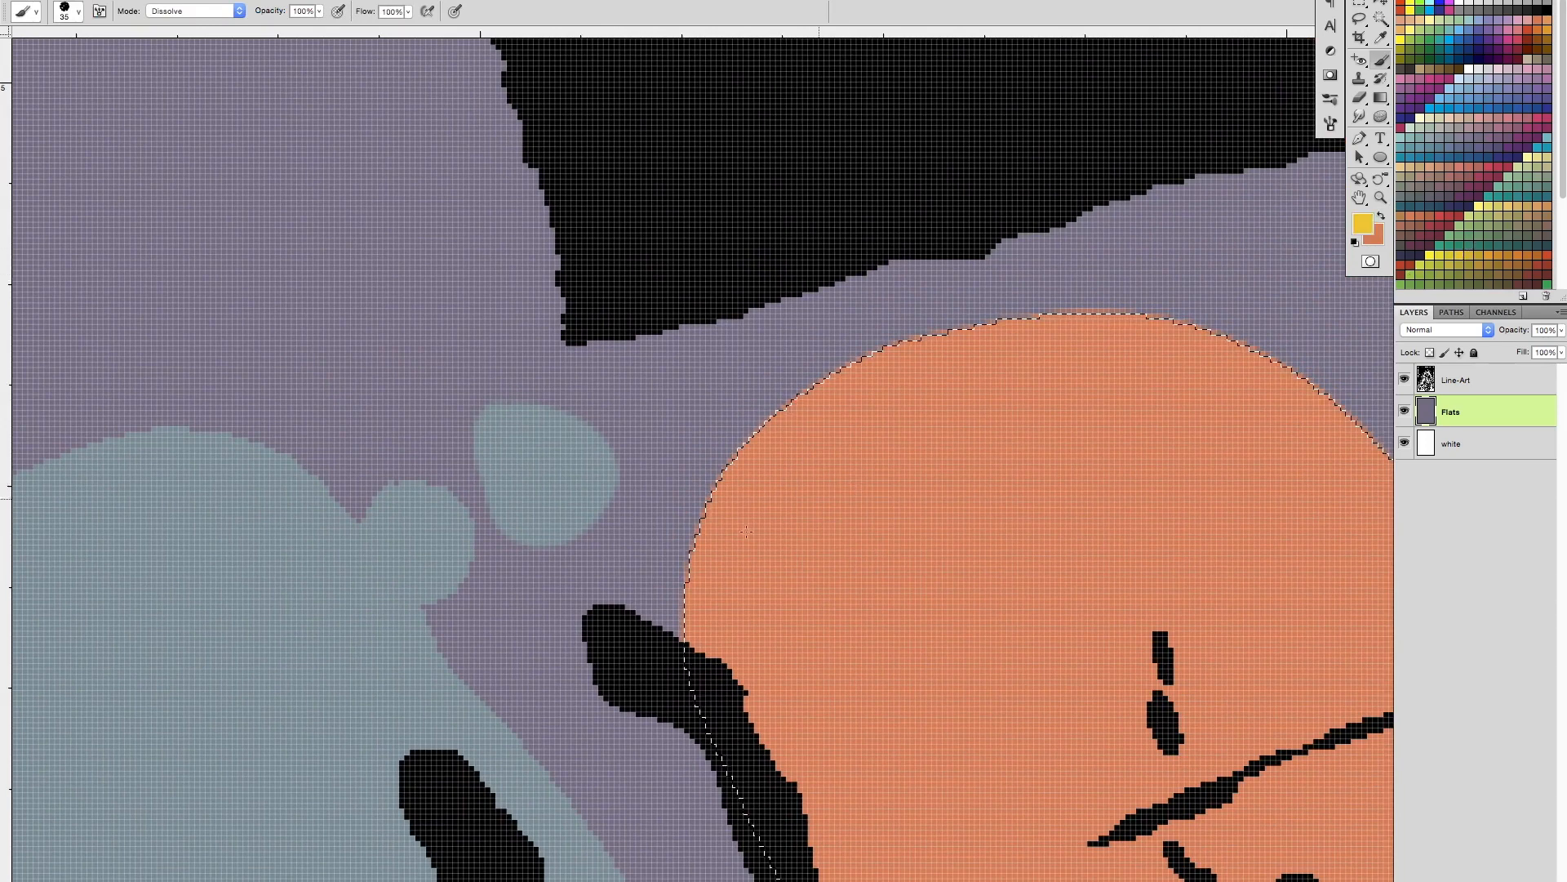
{"action": "mouse_move", "coordinate": [819, 501]}
{"action": "left_mouse_down"}
{"action": "mouse_move", "coordinate": [741, 564]}
{"action": "mouse_move", "coordinate": [791, 566]}
{"action": "left_mouse_up"}
{"action": "key", "text": "super+d"}
{"action": "key", "text": "z"}
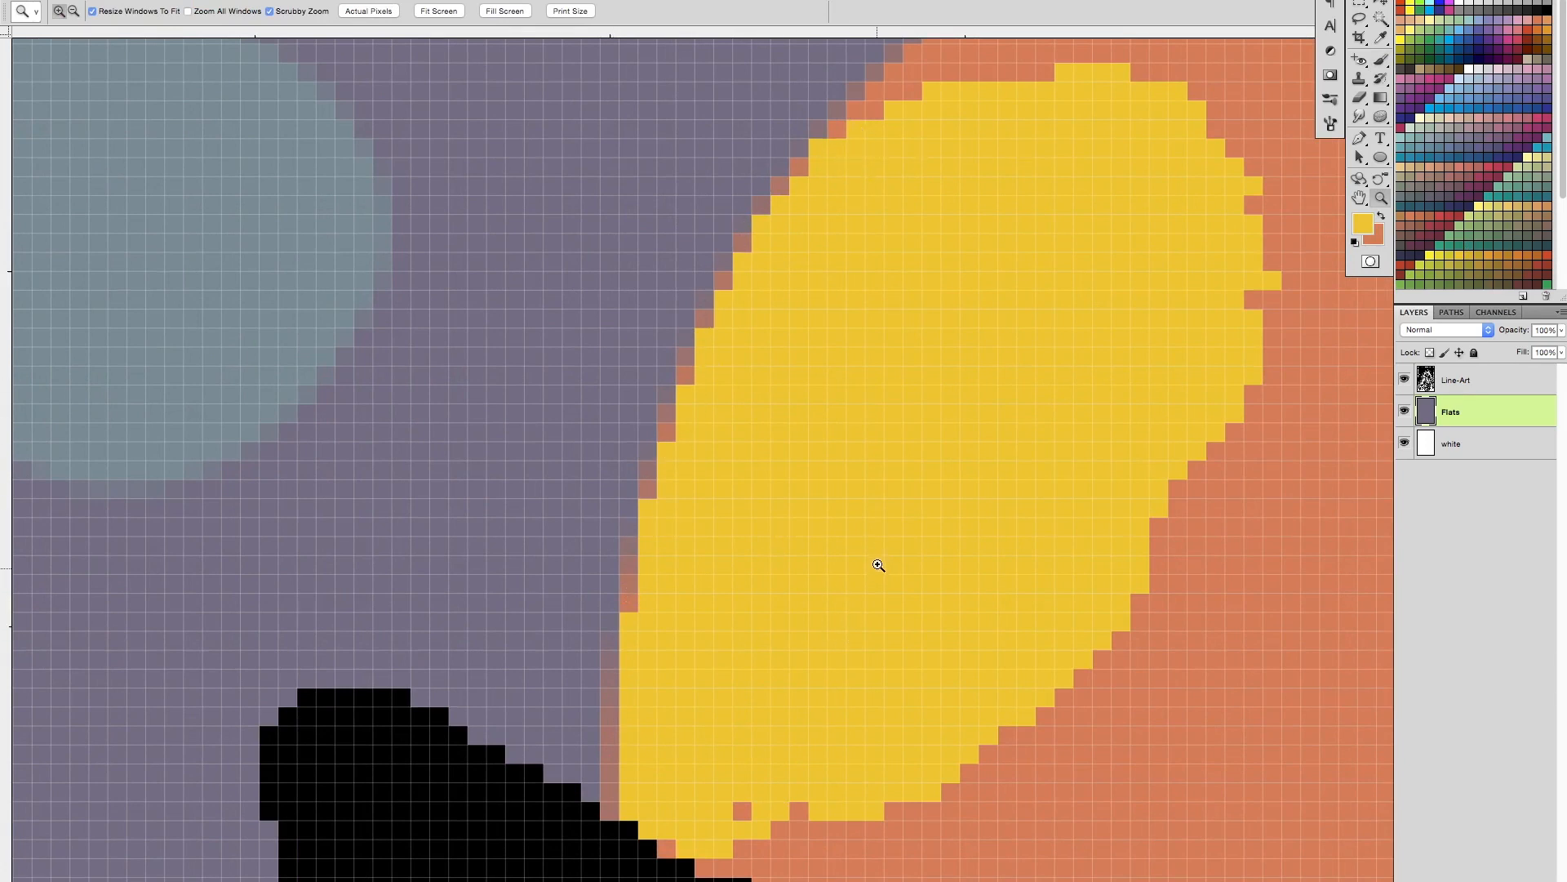
Step: Turn off anti-aliasing for the Lasso and check that the Magic Wand's anti-aliasing is off too
{"action": "key", "text": "super+0"}
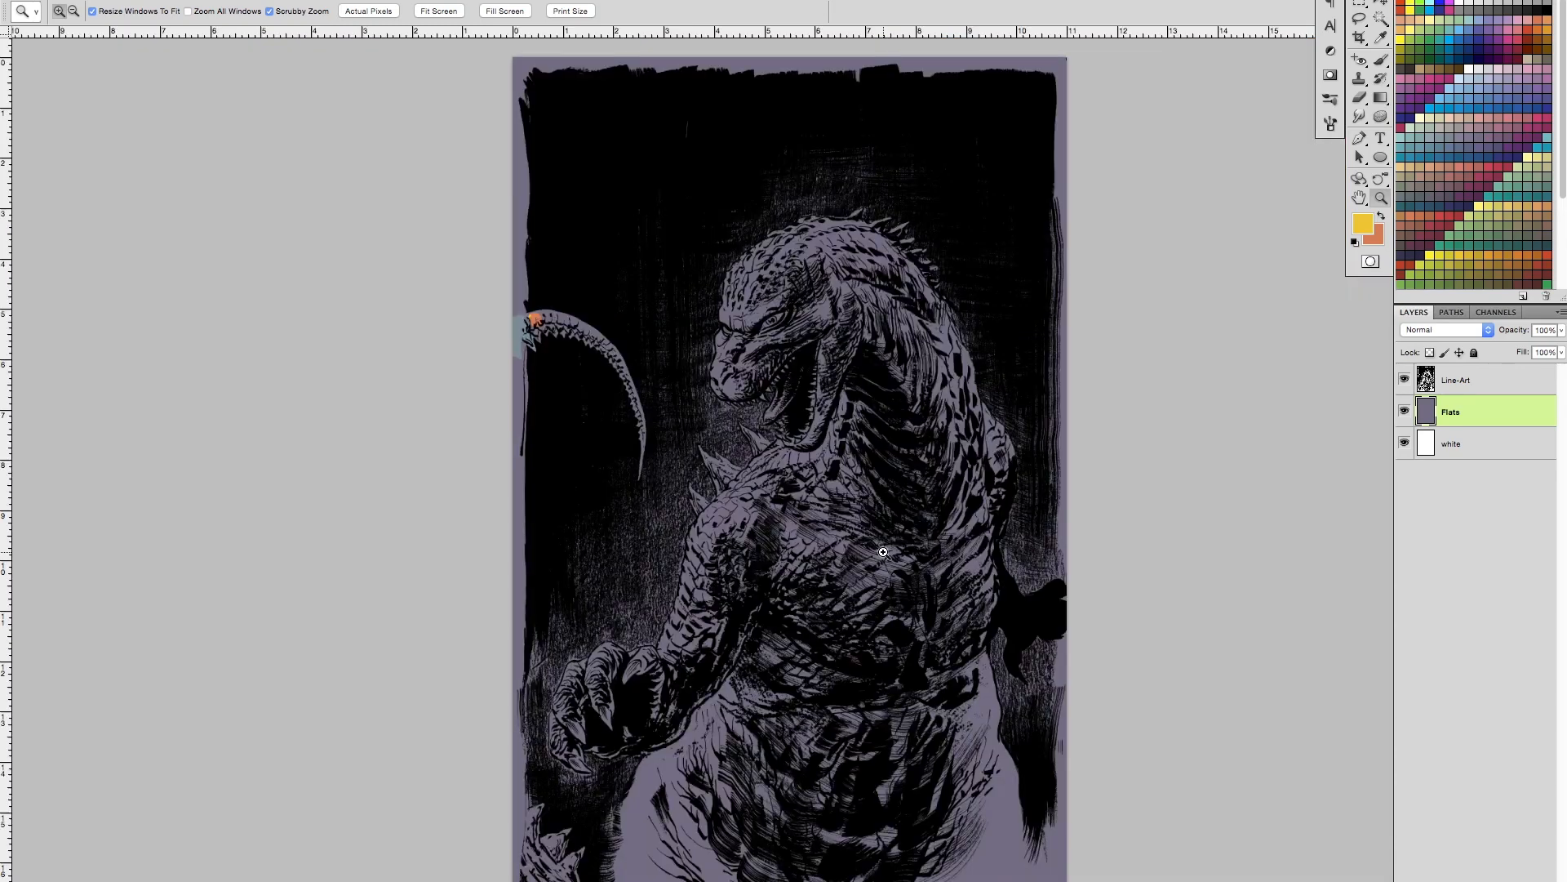
{"action": "left_click_drag", "start_coordinate": [532, 315], "coordinate": [680, 340]}
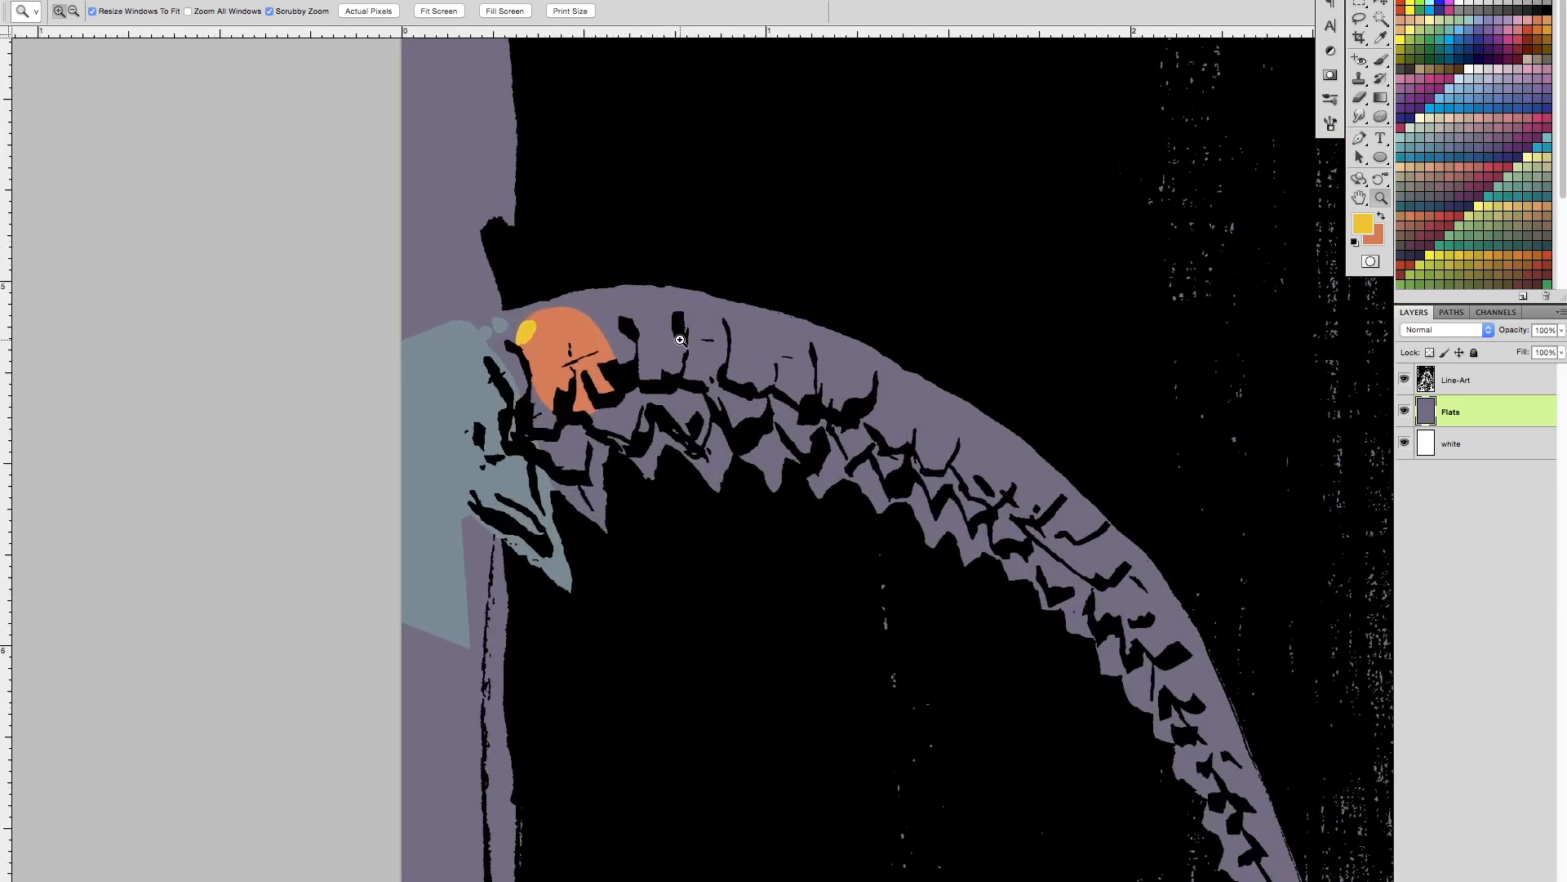
{"action": "left_click_drag", "start_coordinate": [552, 401], "coordinate": [724, 501]}
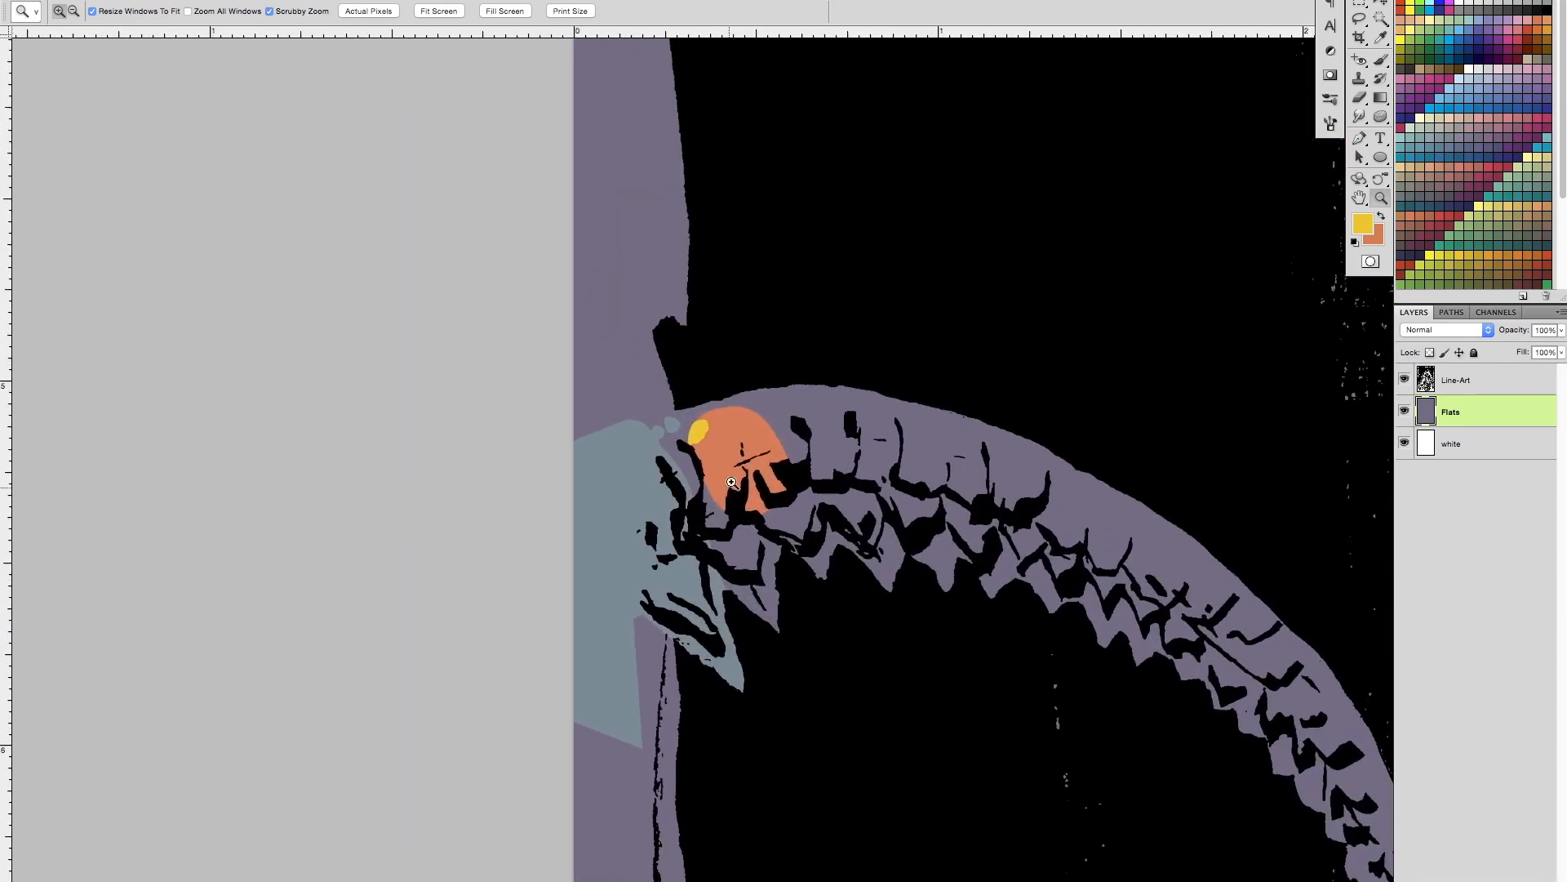
{"action": "left_click", "coordinate": [713, 458]}
{"action": "key", "text": "l"}
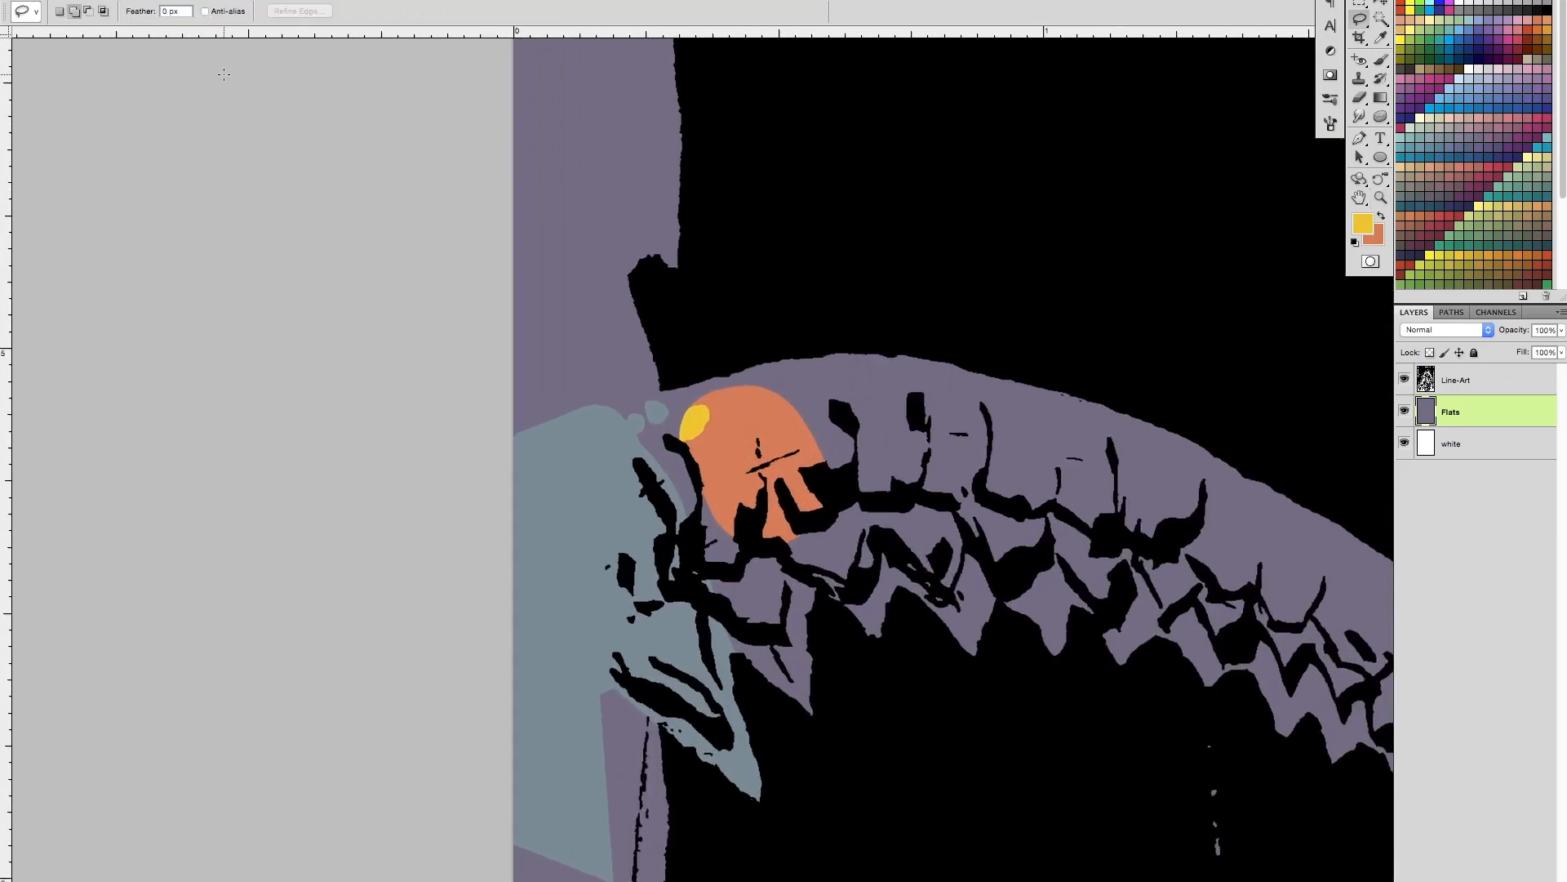
{"action": "key", "text": "w"}
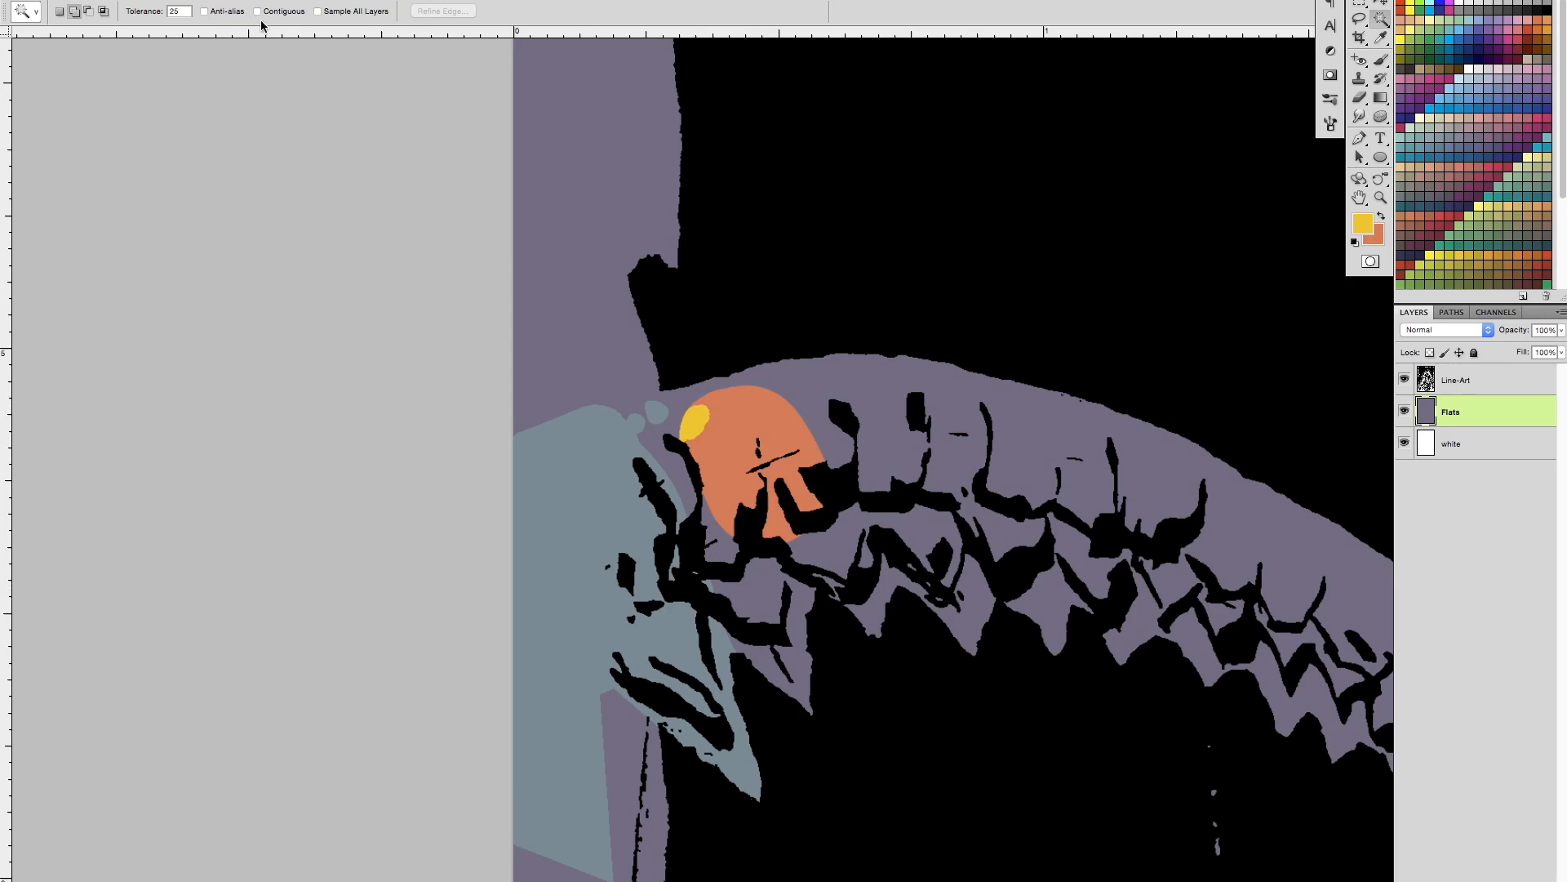
{"action": "key", "text": "l"}
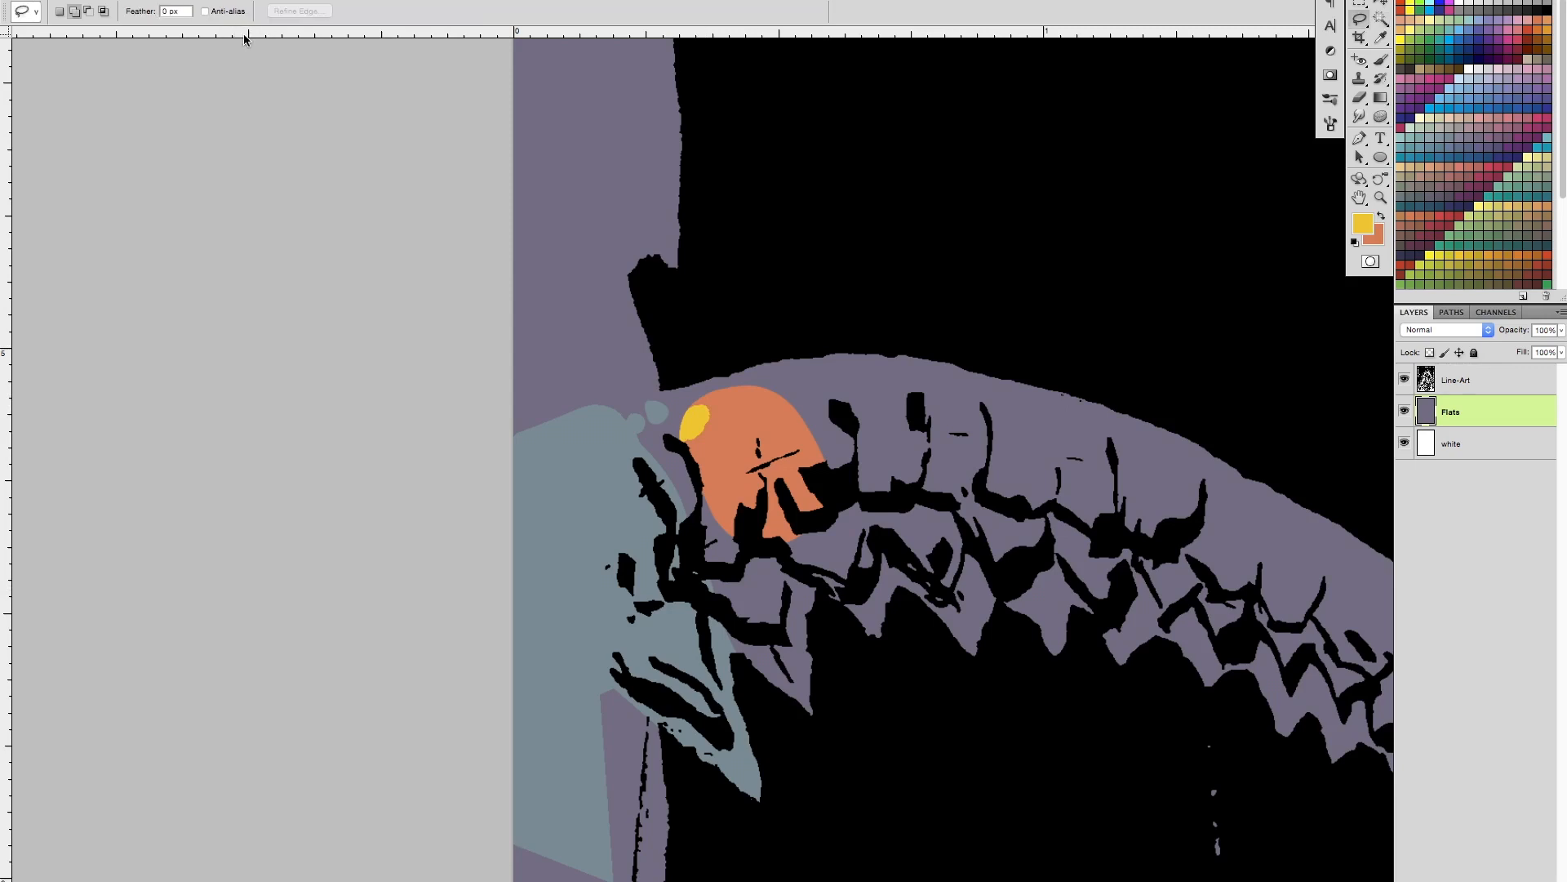
Step: Lasso a rough selection around the upper tail, from its base to about the middle of the curve
{"action": "key", "text": "z"}
{"action": "left_click_drag", "start_coordinate": [997, 646], "coordinate": [902, 662]}
{"action": "left_click_drag", "start_coordinate": [984, 704], "coordinate": [853, 683]}
{"action": "left_click_drag", "start_coordinate": [641, 509], "coordinate": [757, 627]}
{"action": "key", "text": "l"}
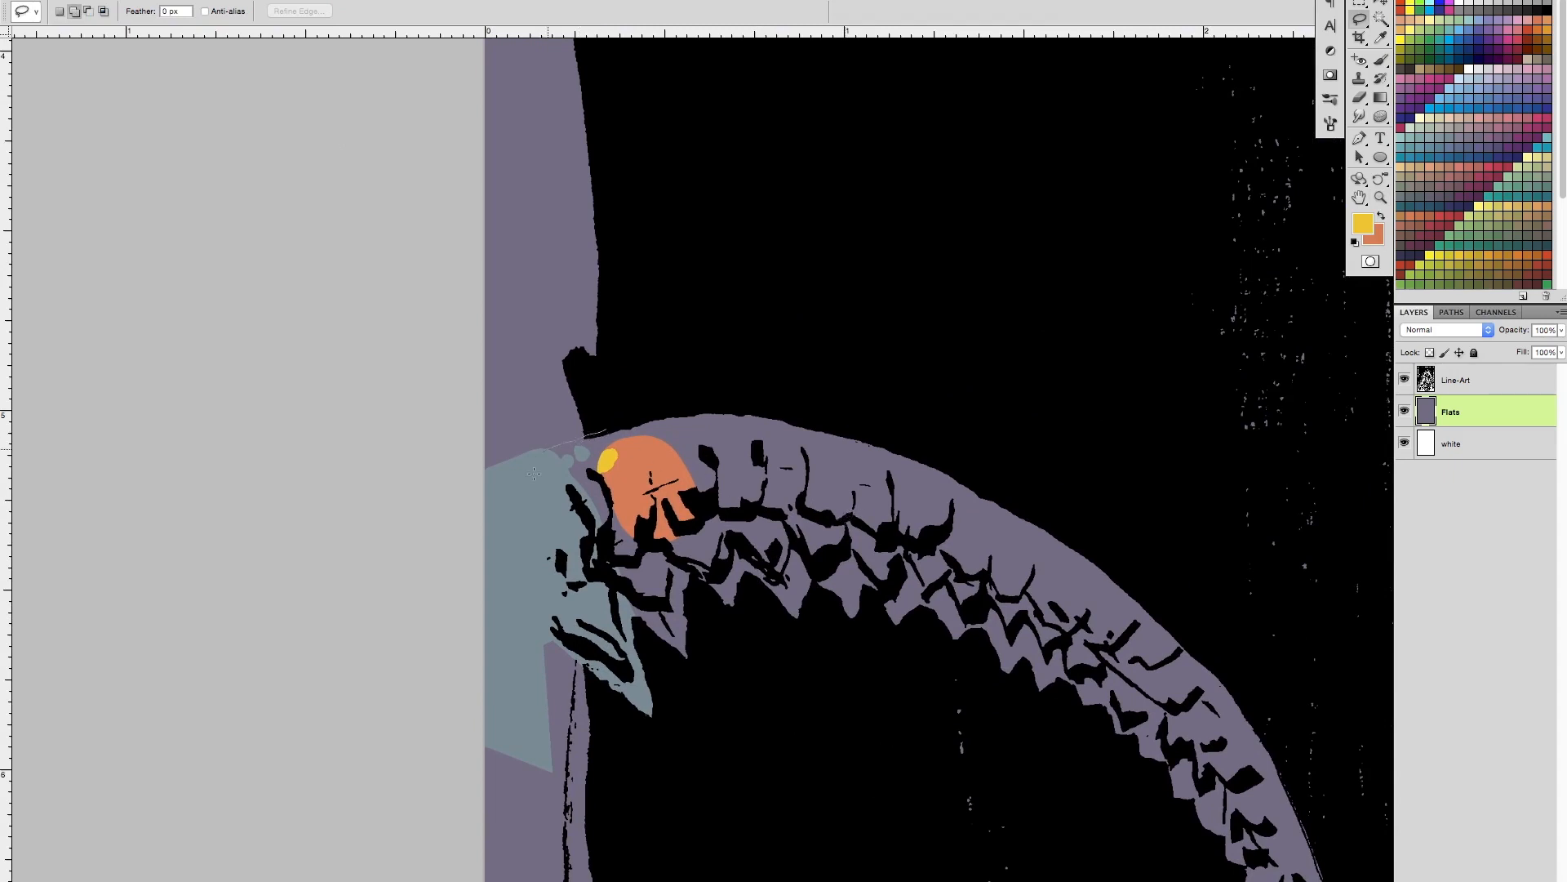
{"action": "mouse_move", "coordinate": [684, 573]}
{"action": "left_mouse_down"}
{"action": "mouse_move", "coordinate": [748, 498]}
{"action": "mouse_move", "coordinate": [604, 431]}
{"action": "mouse_move", "coordinate": [669, 415]}
{"action": "mouse_move", "coordinate": [833, 429]}
{"action": "mouse_move", "coordinate": [1012, 485]}
{"action": "mouse_move", "coordinate": [1130, 557]}
{"action": "mouse_move", "coordinate": [1204, 718]}
{"action": "mouse_move", "coordinate": [630, 529]}
{"action": "left_mouse_up"}
{"action": "left_click_drag", "start_coordinate": [1052, 646], "coordinate": [690, 420]}
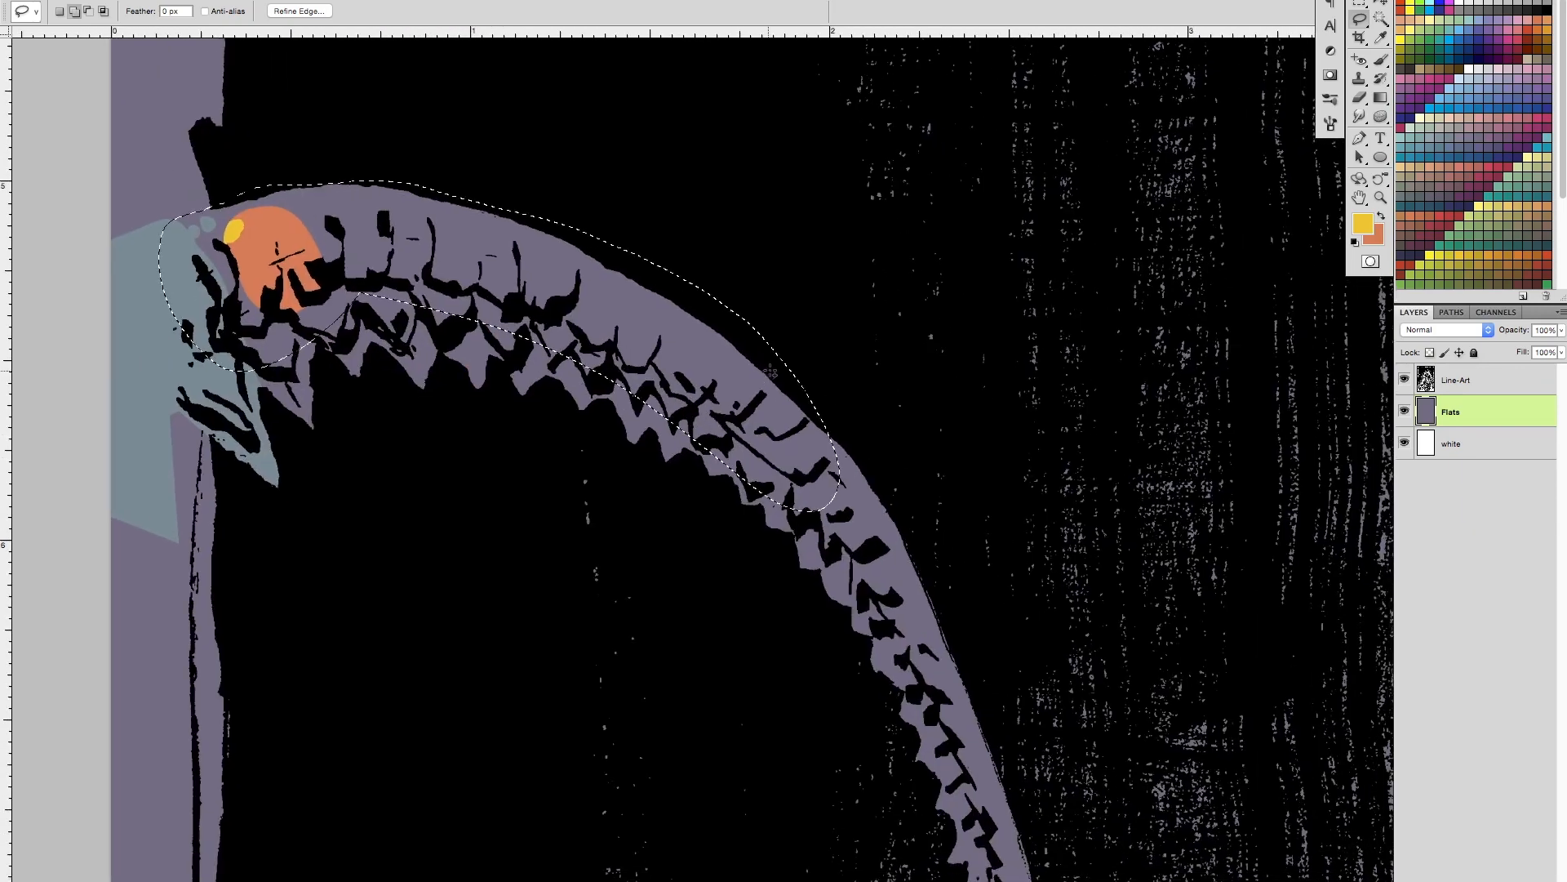
Step: Trim the excess outside the tail's outer edge from the lasso selection
{"action": "left_click_drag", "start_coordinate": [653, 206], "coordinate": [614, 253]}
{"action": "left_click_drag", "start_coordinate": [737, 339], "coordinate": [739, 342]}
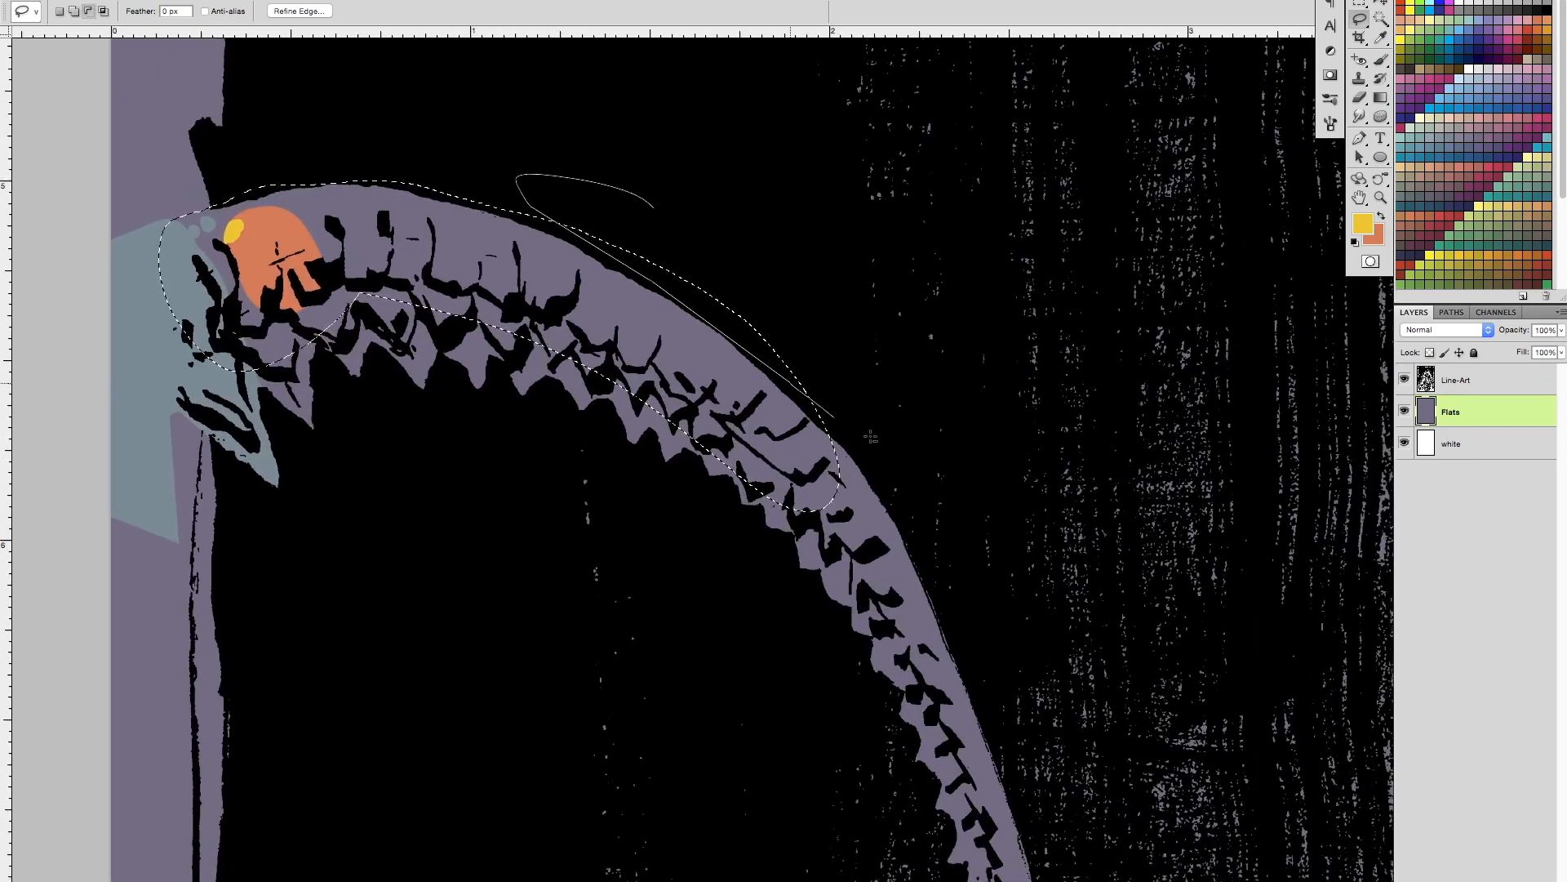
{"action": "scroll", "coordinate": [822, 325], "scroll_direction": "down", "scroll_amount": 5}
{"action": "left_click_drag", "start_coordinate": [781, 265], "coordinate": [808, 395]}
{"action": "scroll", "coordinate": [766, 372], "scroll_direction": "down", "scroll_amount": 4}
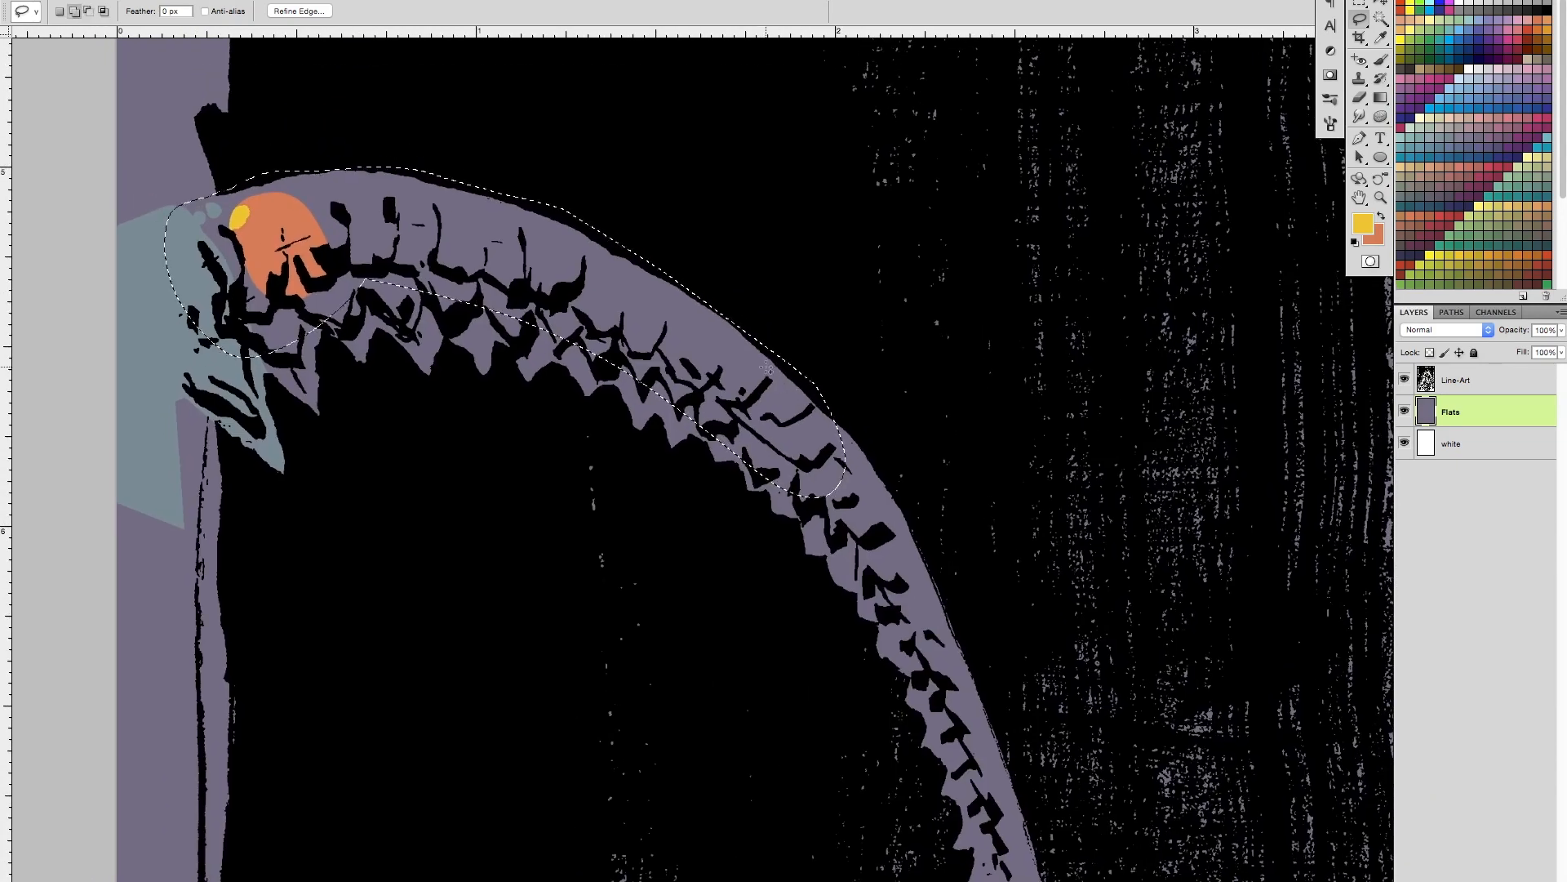
{"action": "scroll", "coordinate": [768, 370], "scroll_direction": "up", "scroll_amount": 4}
{"action": "mouse_move", "coordinate": [563, 324]}
{"action": "left_mouse_down"}
{"action": "mouse_move", "coordinate": [583, 389]}
{"action": "mouse_move", "coordinate": [611, 323]}
{"action": "mouse_move", "coordinate": [611, 359]}
{"action": "mouse_move", "coordinate": [594, 346]}
{"action": "mouse_move", "coordinate": [639, 436]}
{"action": "mouse_move", "coordinate": [663, 363]}
{"action": "left_mouse_up"}
Step: Set the Lasso to New Selection and replace the current selection with a fresh one around the tail's base
{"action": "left_click", "coordinate": [60, 12]}
{"action": "left_click_drag", "start_coordinate": [408, 307], "coordinate": [421, 310]}
{"action": "left_click_drag", "start_coordinate": [527, 315], "coordinate": [506, 231]}
Step: Set the Lasso to Add to Selection and add several separate patches along the tail's curve
{"action": "left_click", "coordinate": [75, 12]}
{"action": "mouse_move", "coordinate": [292, 180]}
{"action": "left_mouse_down"}
{"action": "mouse_move", "coordinate": [187, 215]}
{"action": "mouse_move", "coordinate": [300, 357]}
{"action": "mouse_move", "coordinate": [453, 335]}
{"action": "mouse_move", "coordinate": [407, 162]}
{"action": "left_mouse_up"}
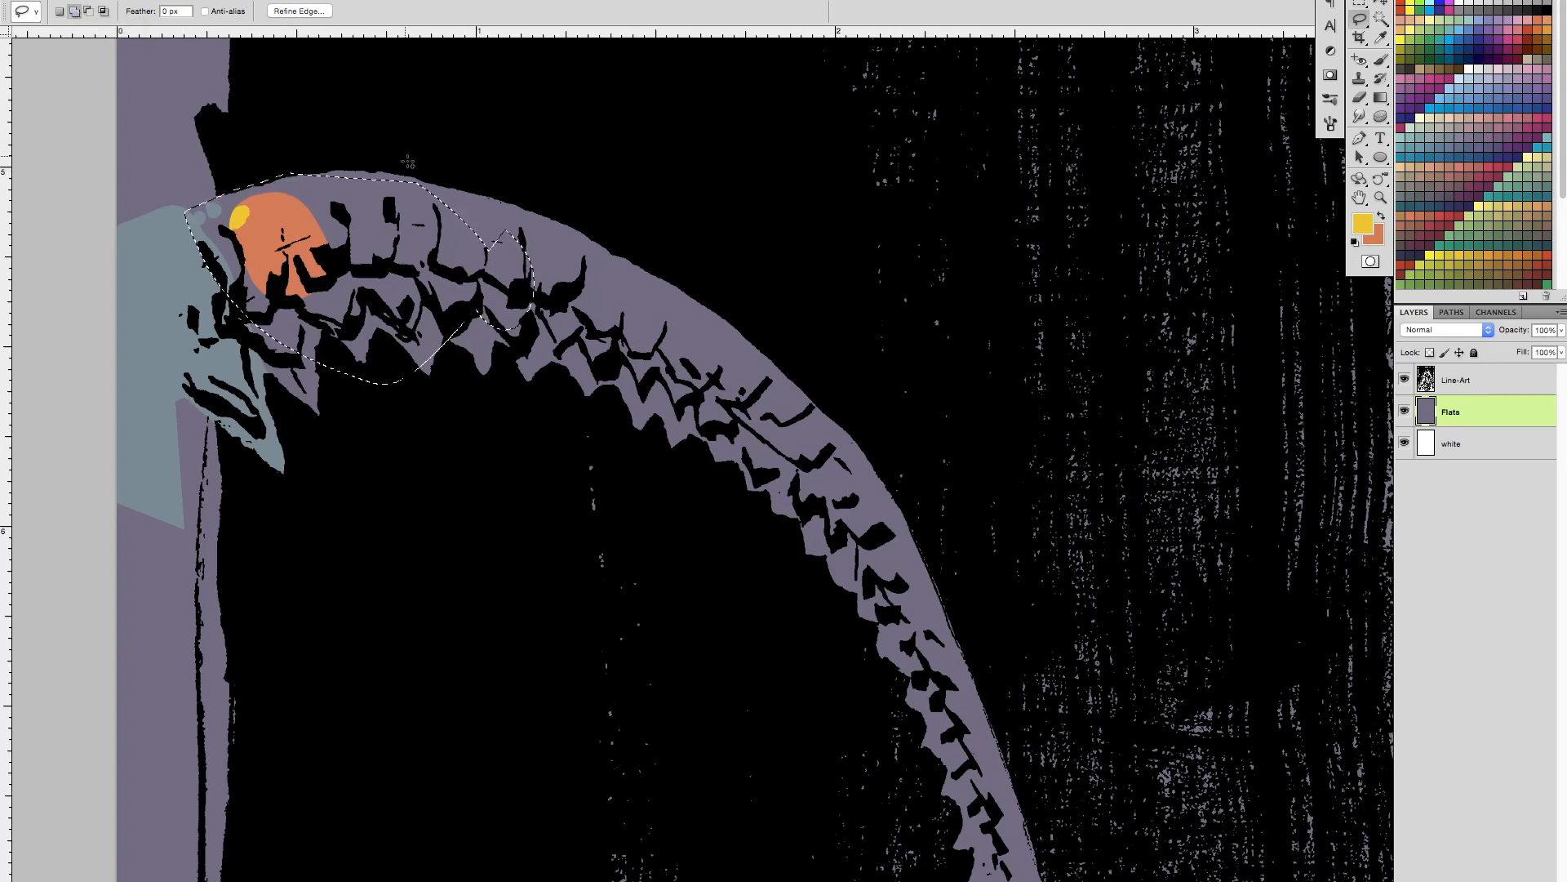
{"action": "mouse_move", "coordinate": [474, 230]}
{"action": "left_mouse_down"}
{"action": "mouse_move", "coordinate": [525, 226]}
{"action": "mouse_move", "coordinate": [521, 326]}
{"action": "left_mouse_up"}
{"action": "left_click_drag", "start_coordinate": [622, 326], "coordinate": [687, 316]}
{"action": "mouse_move", "coordinate": [767, 406]}
{"action": "left_mouse_down"}
{"action": "mouse_move", "coordinate": [790, 491]}
{"action": "mouse_move", "coordinate": [793, 423]}
{"action": "left_mouse_up"}
{"action": "left_click_drag", "start_coordinate": [844, 478], "coordinate": [851, 498]}
Step: Subtract the black gaps between the spines near the tail's base, try Intersect mode, and return the Lasso to Add to Selection
{"action": "left_click", "coordinate": [90, 11]}
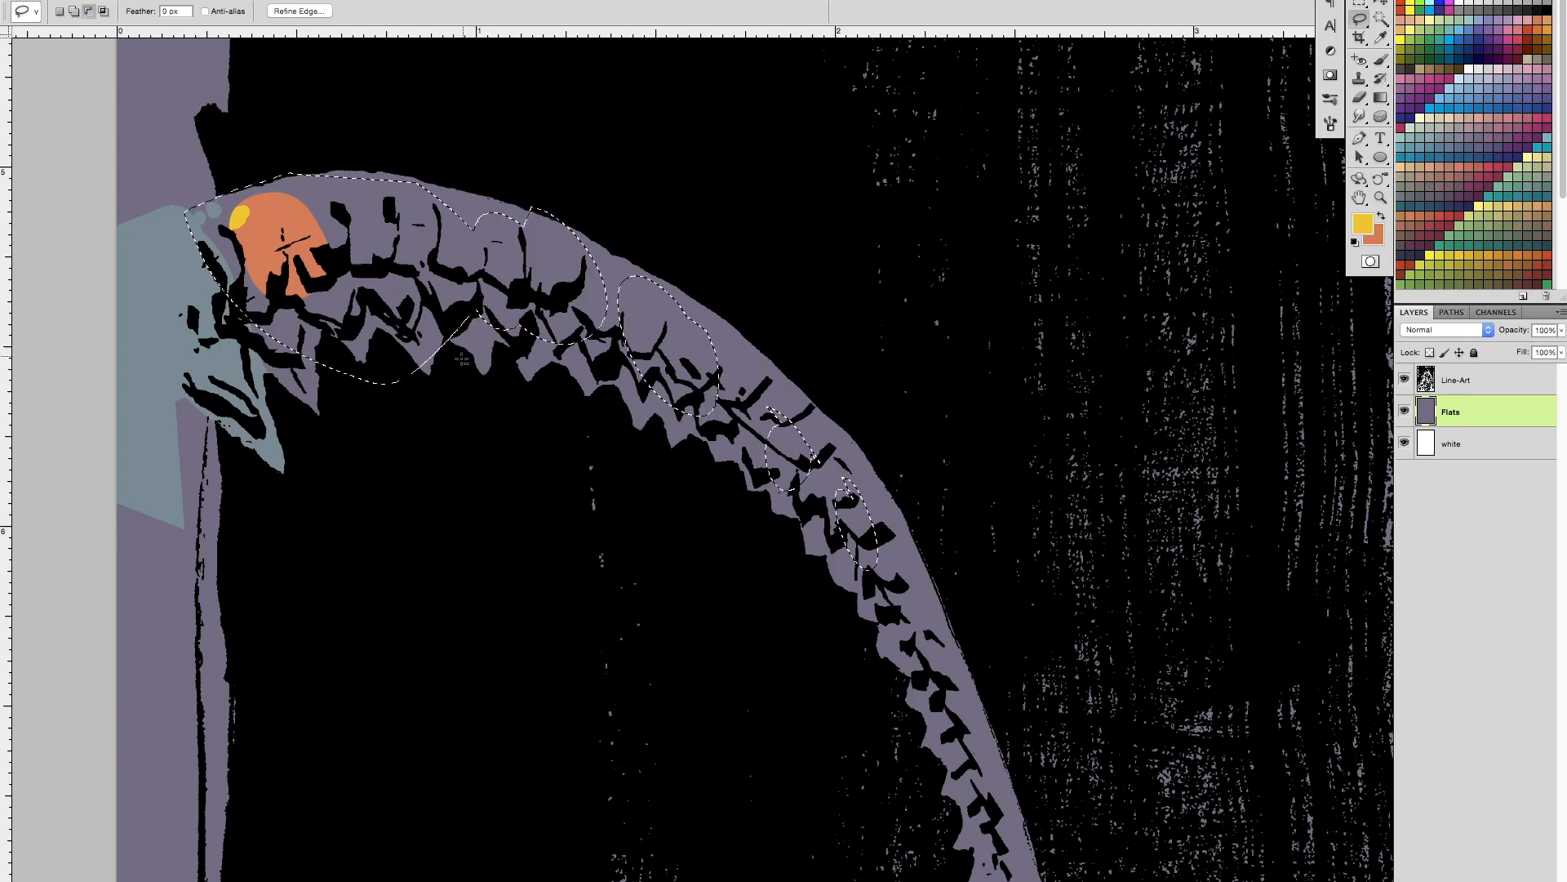
{"action": "mouse_move", "coordinate": [416, 372]}
{"action": "left_mouse_down"}
{"action": "mouse_move", "coordinate": [372, 380]}
{"action": "mouse_move", "coordinate": [349, 429]}
{"action": "mouse_move", "coordinate": [415, 374]}
{"action": "left_mouse_up"}
{"action": "left_click", "coordinate": [103, 10]}
{"action": "mouse_move", "coordinate": [510, 414]}
{"action": "left_mouse_down"}
{"action": "mouse_move", "coordinate": [545, 162]}
{"action": "mouse_move", "coordinate": [787, 304]}
{"action": "mouse_move", "coordinate": [859, 400]}
{"action": "mouse_move", "coordinate": [664, 336]}
{"action": "mouse_move", "coordinate": [501, 443]}
{"action": "mouse_move", "coordinate": [514, 412]}
{"action": "left_mouse_up"}
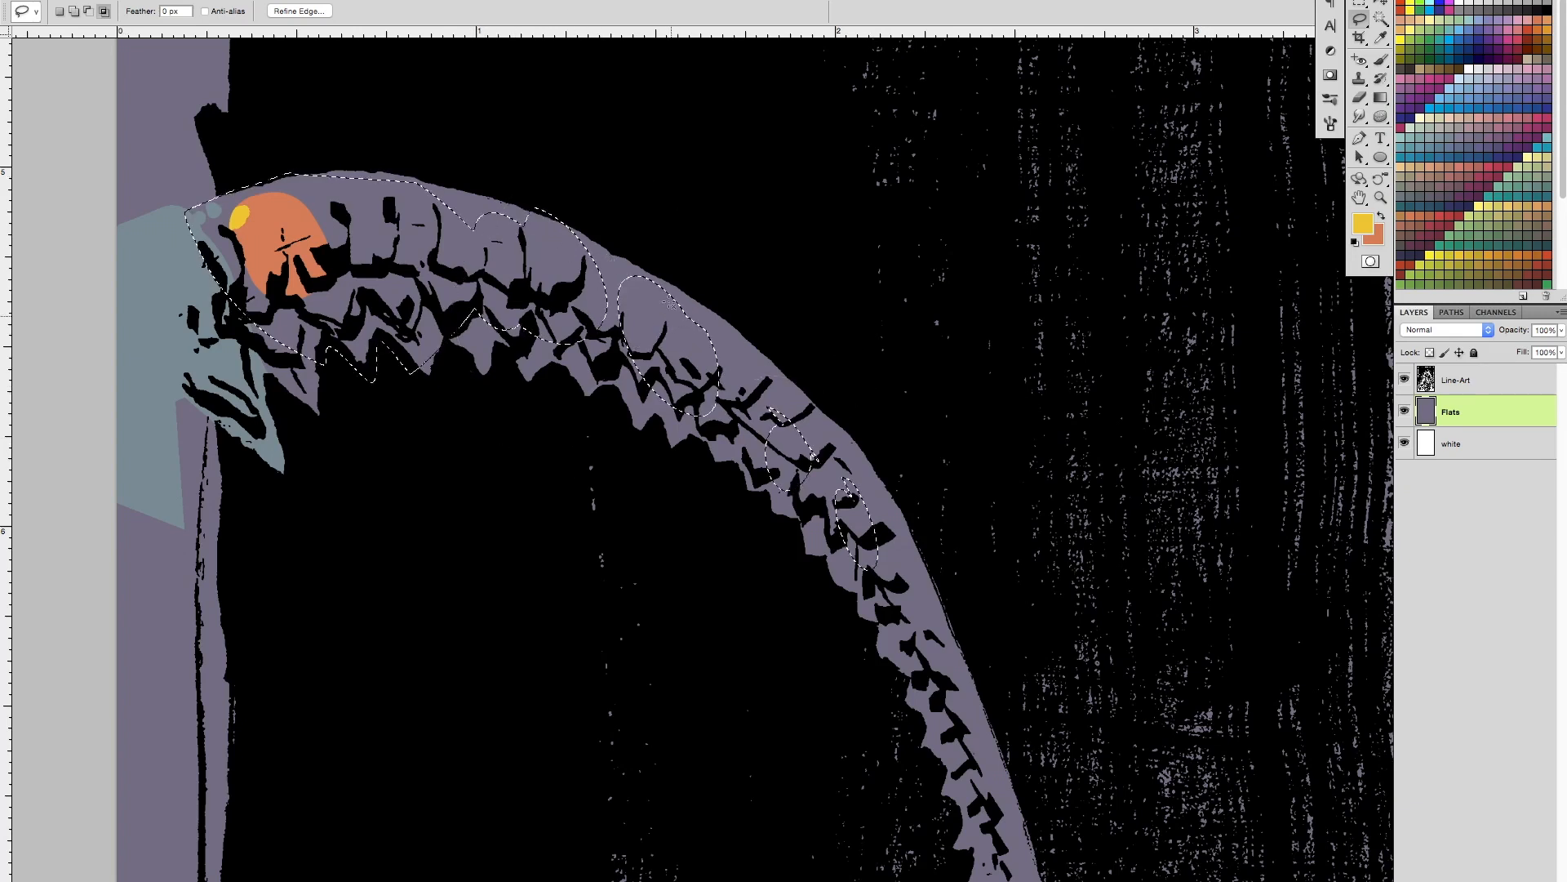
{"action": "left_click", "coordinate": [74, 11]}
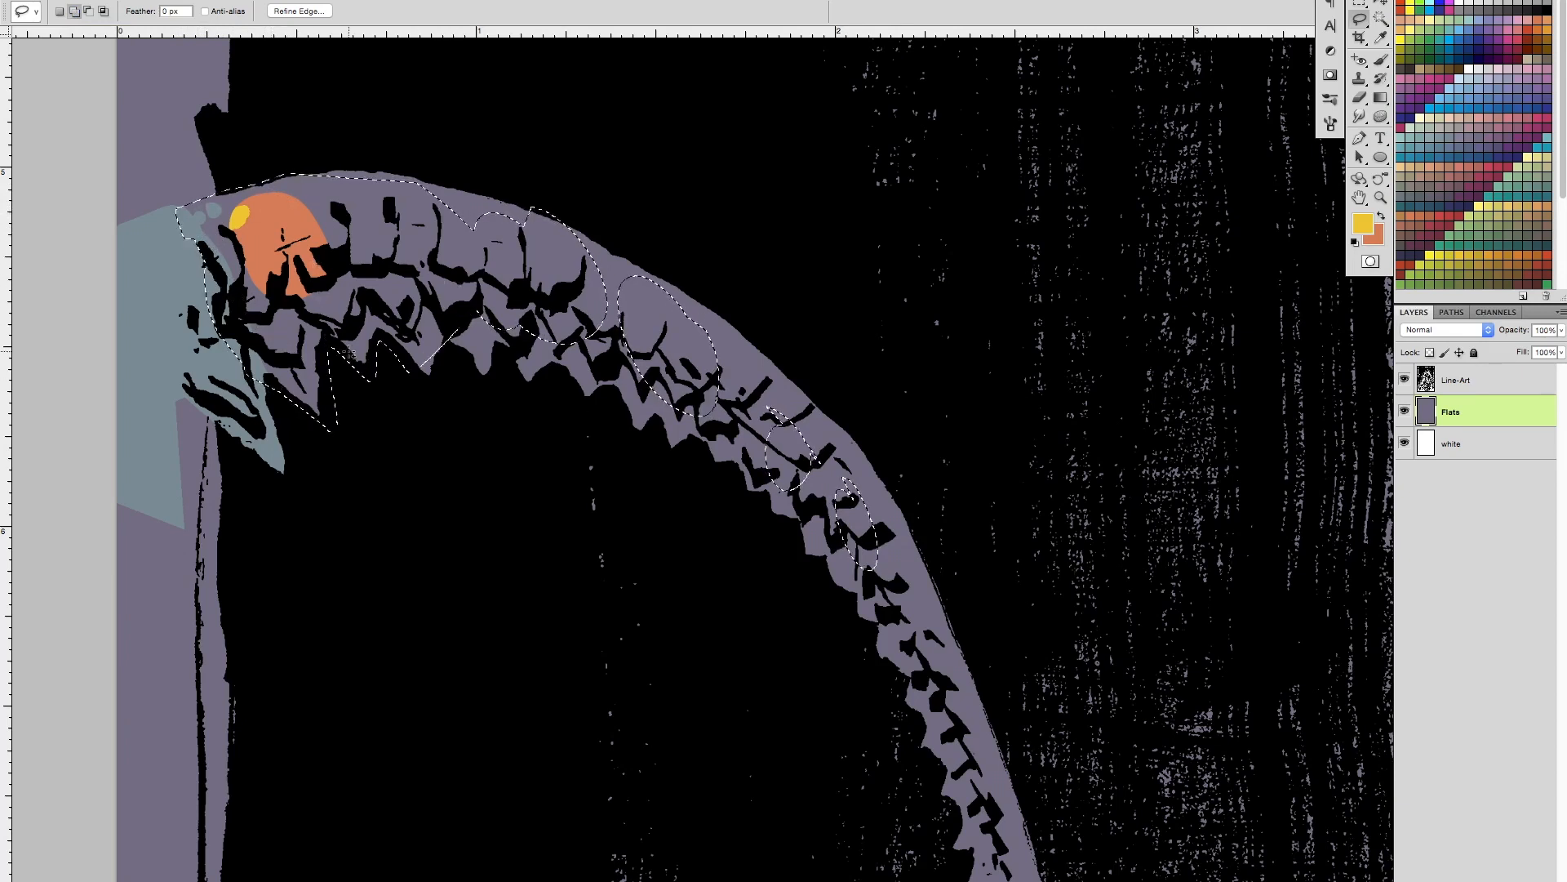
Step: Extend the lasso selection along the jagged lower spines of the tail's upper curve
{"action": "key", "text": "alt"}
{"action": "mouse_move", "coordinate": [520, 391]}
{"action": "left_mouse_down"}
{"action": "mouse_move", "coordinate": [559, 369]}
{"action": "mouse_move", "coordinate": [587, 406]}
{"action": "mouse_move", "coordinate": [614, 394]}
{"action": "mouse_move", "coordinate": [636, 445]}
{"action": "mouse_move", "coordinate": [665, 416]}
{"action": "mouse_move", "coordinate": [650, 348]}
{"action": "mouse_move", "coordinate": [534, 285]}
{"action": "left_mouse_up"}
{"action": "scroll", "coordinate": [539, 311], "scroll_direction": "down", "scroll_amount": 3}
{"action": "scroll", "coordinate": [539, 310], "scroll_direction": "right", "scroll_amount": 3}
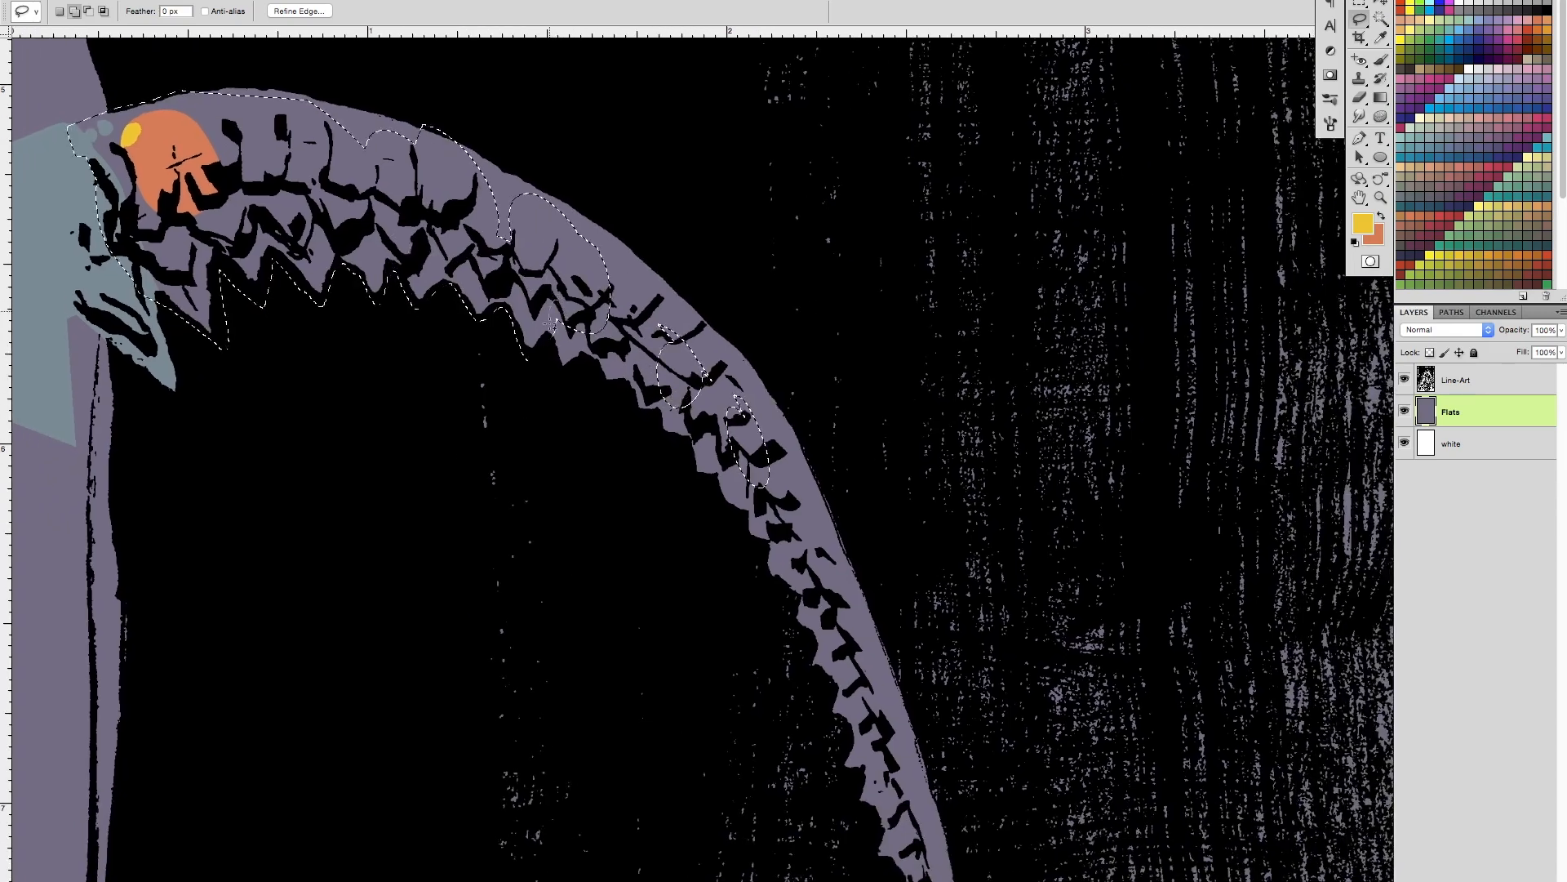
{"action": "mouse_move", "coordinate": [557, 367]}
{"action": "left_mouse_down"}
{"action": "mouse_move", "coordinate": [596, 355]}
{"action": "mouse_move", "coordinate": [584, 321]}
{"action": "mouse_move", "coordinate": [601, 389]}
{"action": "mouse_move", "coordinate": [644, 372]}
{"action": "mouse_move", "coordinate": [605, 298]}
{"action": "mouse_move", "coordinate": [666, 354]}
{"action": "mouse_move", "coordinate": [605, 350]}
{"action": "left_mouse_up"}
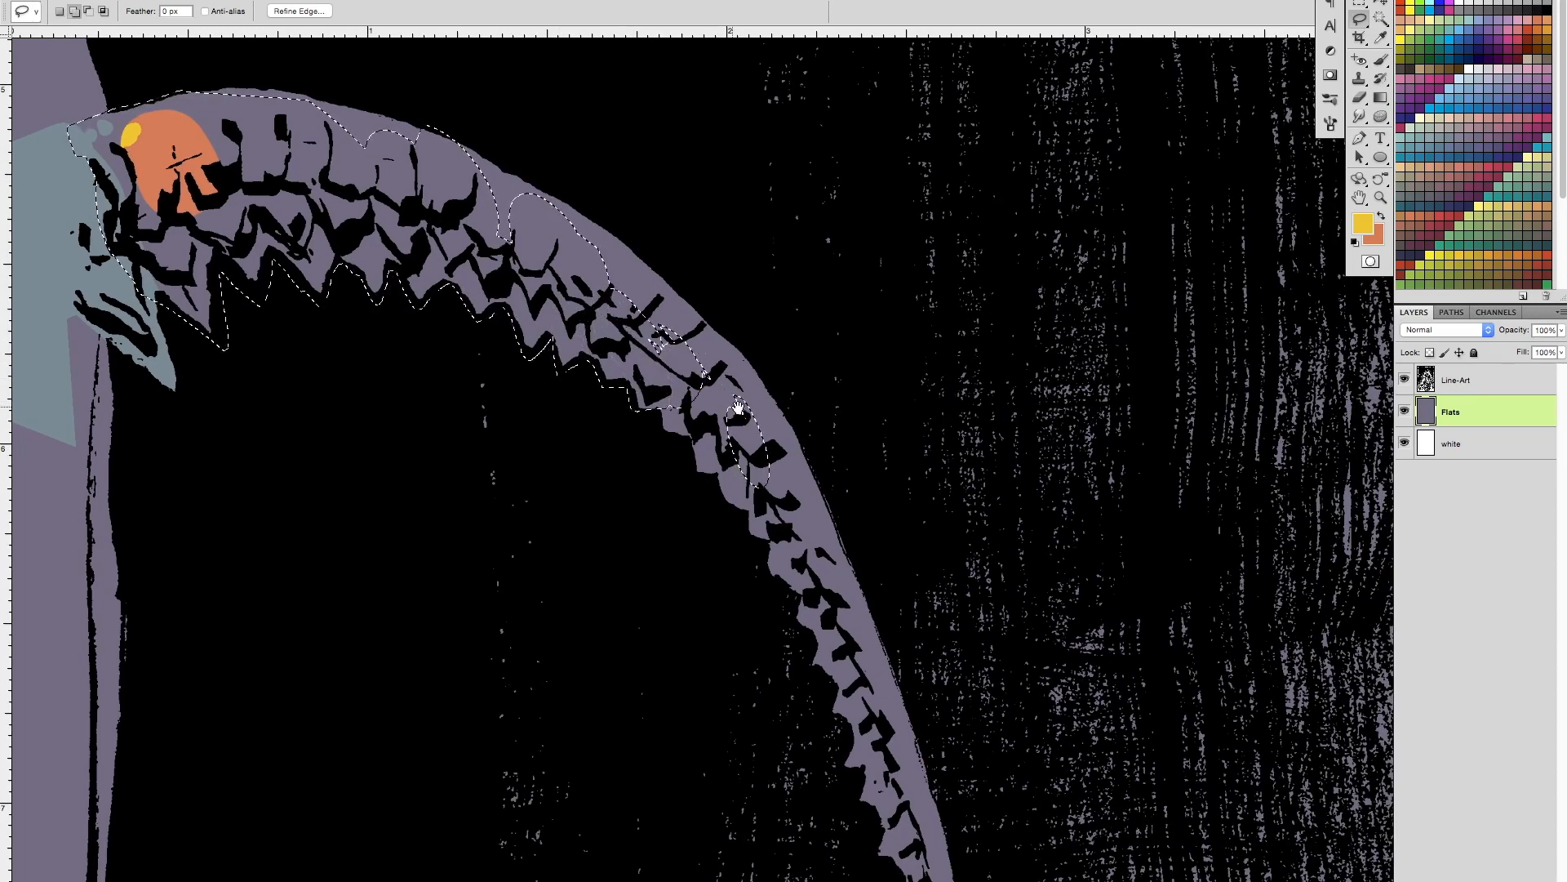
Step: Add the middle stretch of the tail to the selection, following its spines and outer edge downward
{"action": "scroll", "coordinate": [642, 343], "scroll_direction": "down", "scroll_amount": 2}
{"action": "scroll", "coordinate": [643, 344], "scroll_direction": "right", "scroll_amount": 2}
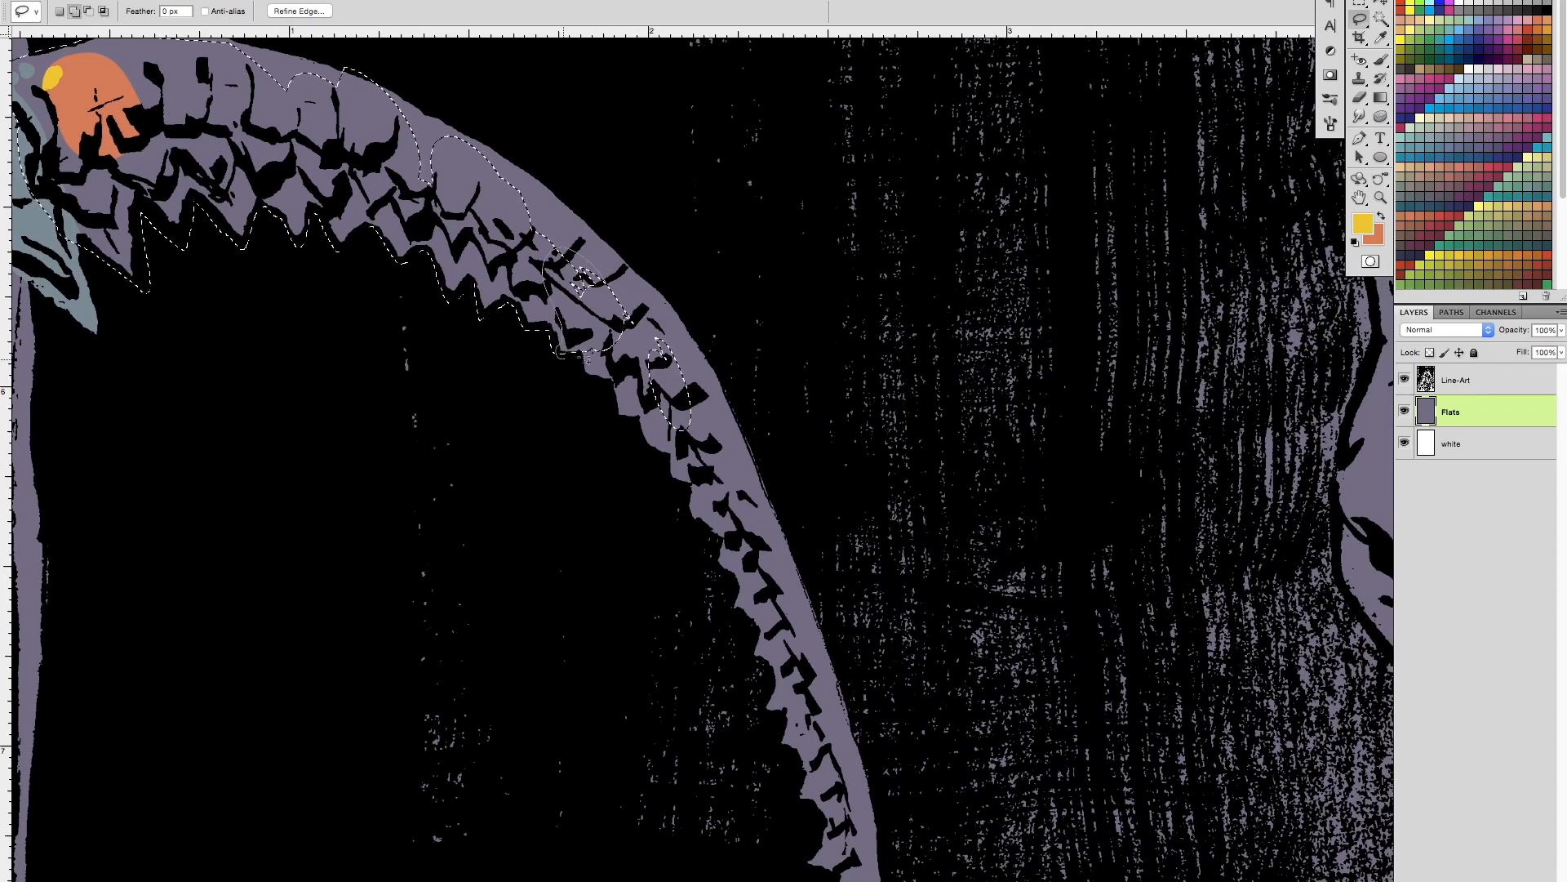
{"action": "scroll", "coordinate": [640, 342], "scroll_direction": "down", "scroll_amount": 2}
{"action": "scroll", "coordinate": [640, 343], "scroll_direction": "right", "scroll_amount": 2}
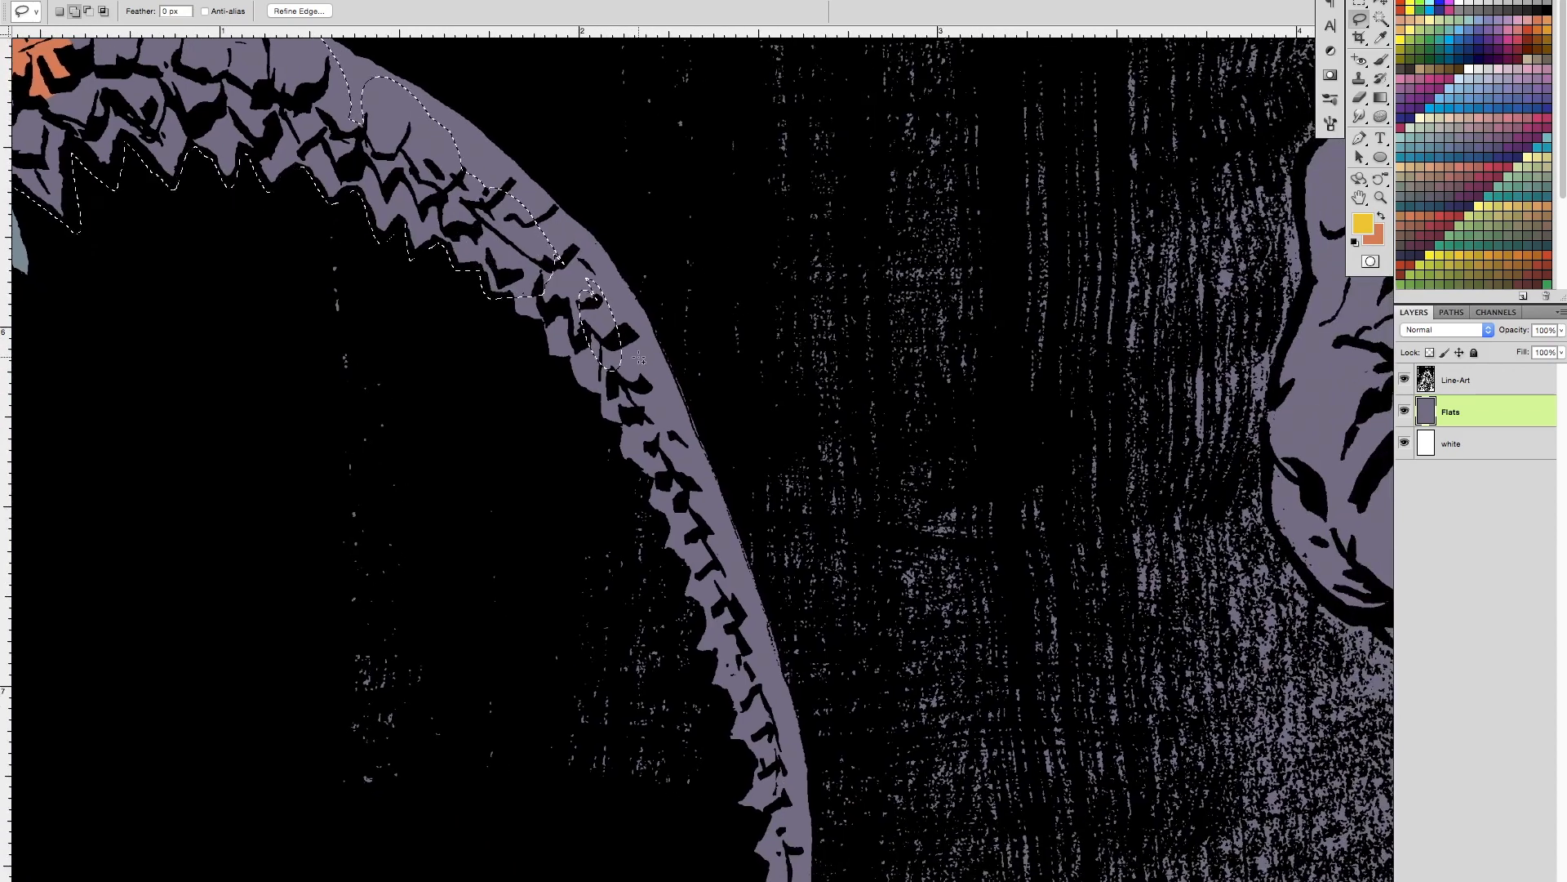
{"action": "mouse_move", "coordinate": [522, 219]}
{"action": "left_mouse_down"}
{"action": "mouse_move", "coordinate": [524, 318]}
{"action": "mouse_move", "coordinate": [579, 344]}
{"action": "mouse_move", "coordinate": [569, 374]}
{"action": "mouse_move", "coordinate": [601, 402]}
{"action": "mouse_move", "coordinate": [615, 367]}
{"action": "mouse_move", "coordinate": [602, 421]}
{"action": "mouse_move", "coordinate": [640, 424]}
{"action": "mouse_move", "coordinate": [622, 368]}
{"action": "left_mouse_up"}
{"action": "mouse_move", "coordinate": [700, 497]}
{"action": "left_mouse_down"}
{"action": "mouse_move", "coordinate": [647, 385]}
{"action": "mouse_move", "coordinate": [655, 357]}
{"action": "left_mouse_up"}
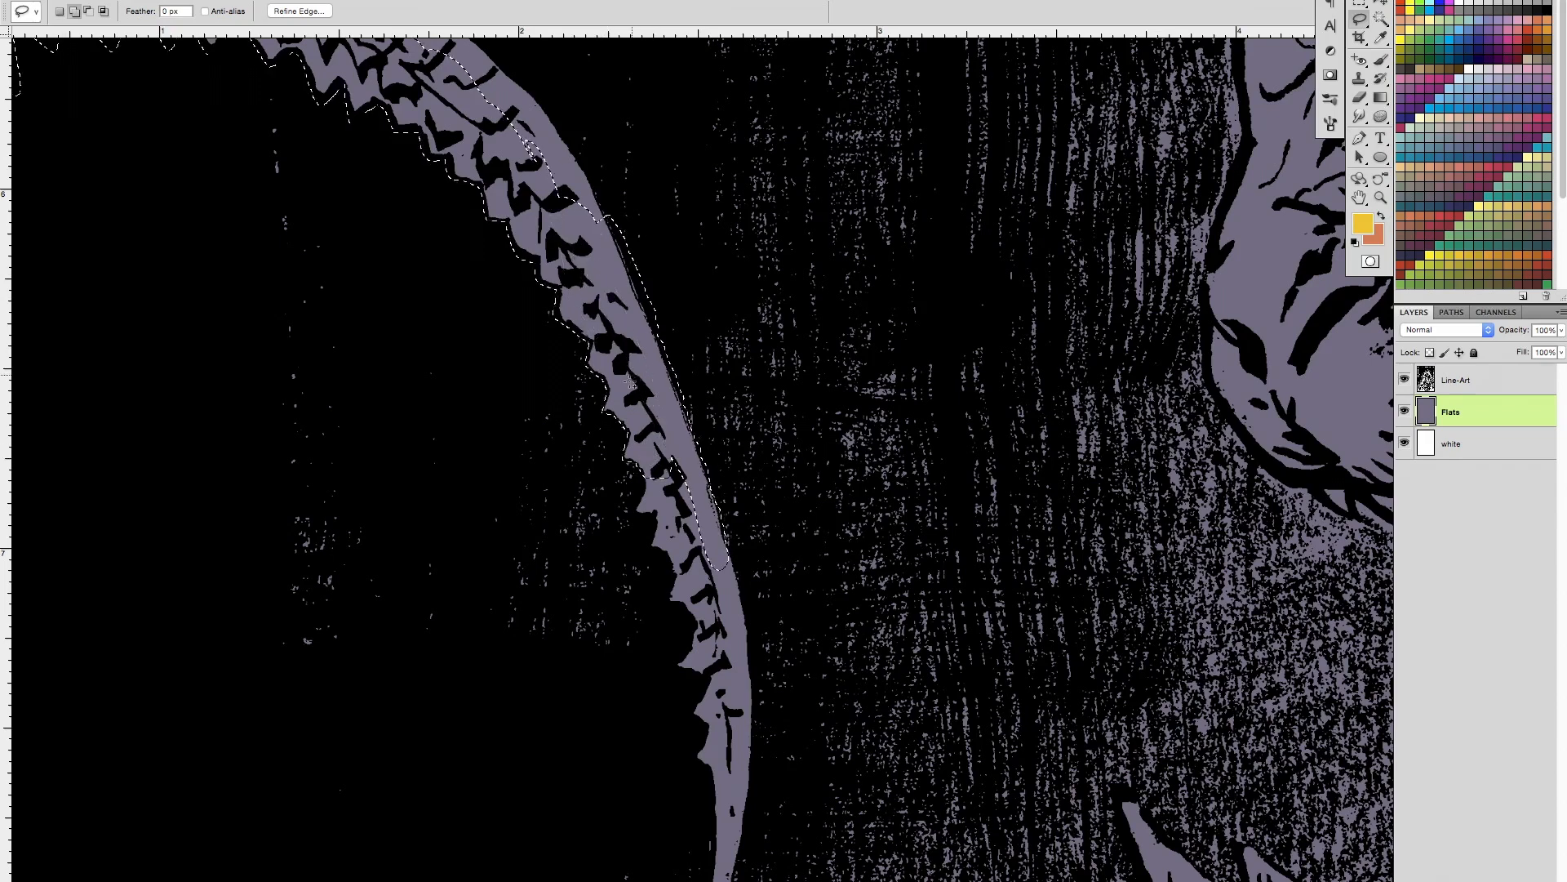
Step: Add the tail's remaining lower spines and its narrow tip to the lasso selection
{"action": "scroll", "coordinate": [647, 426], "scroll_direction": "down", "scroll_amount": 2}
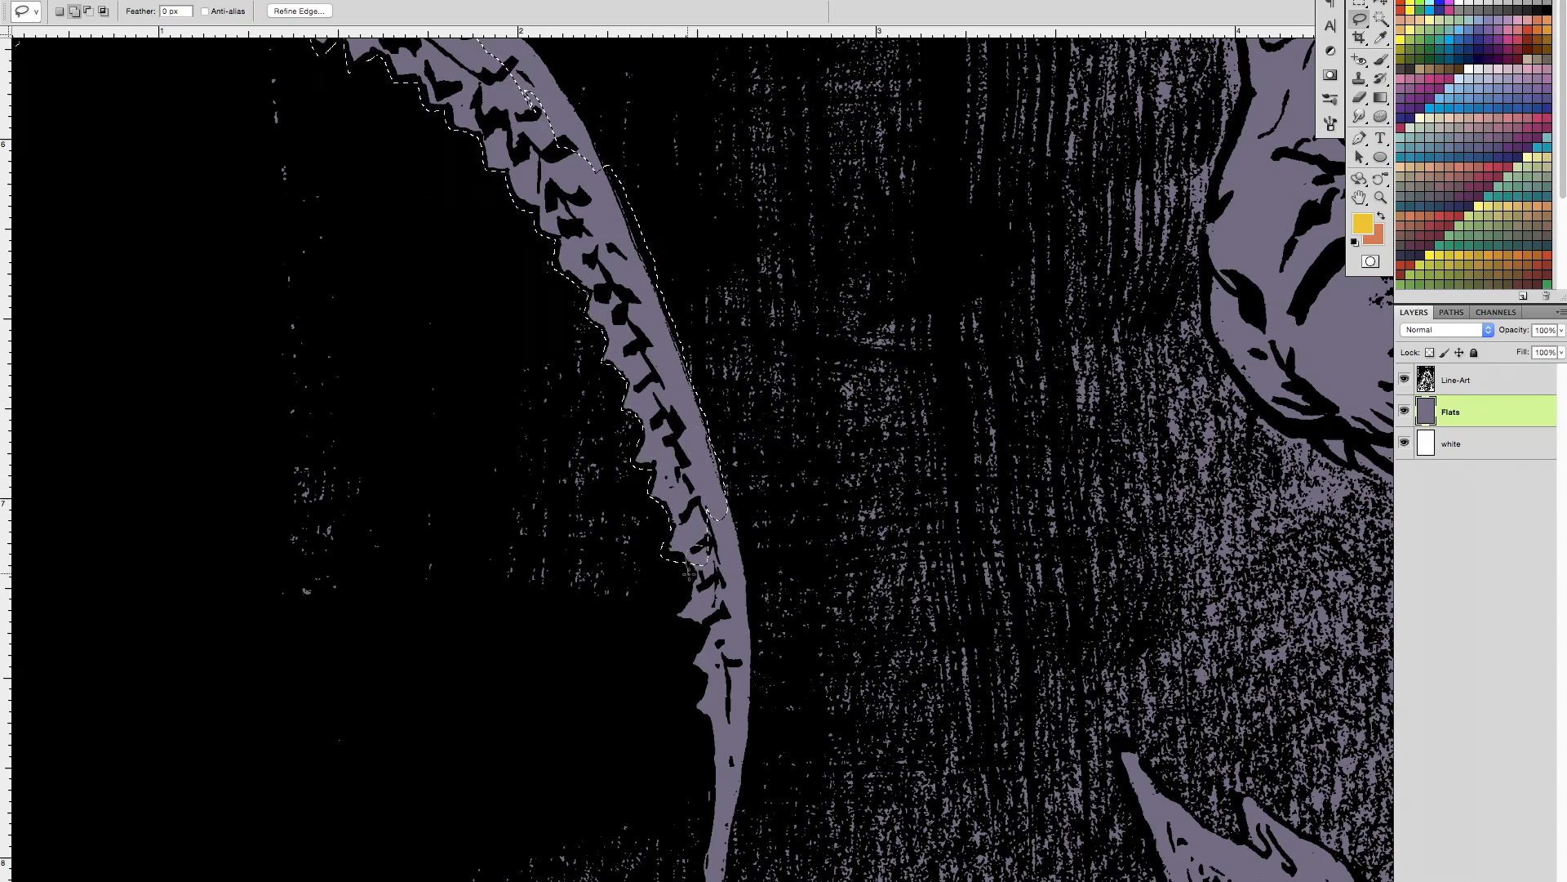
{"action": "mouse_move", "coordinate": [694, 627]}
{"action": "left_mouse_down"}
{"action": "mouse_move", "coordinate": [704, 682]}
{"action": "mouse_move", "coordinate": [685, 709]}
{"action": "mouse_move", "coordinate": [731, 745]}
{"action": "left_mouse_up"}
{"action": "scroll", "coordinate": [751, 602], "scroll_direction": "down", "scroll_amount": 5}
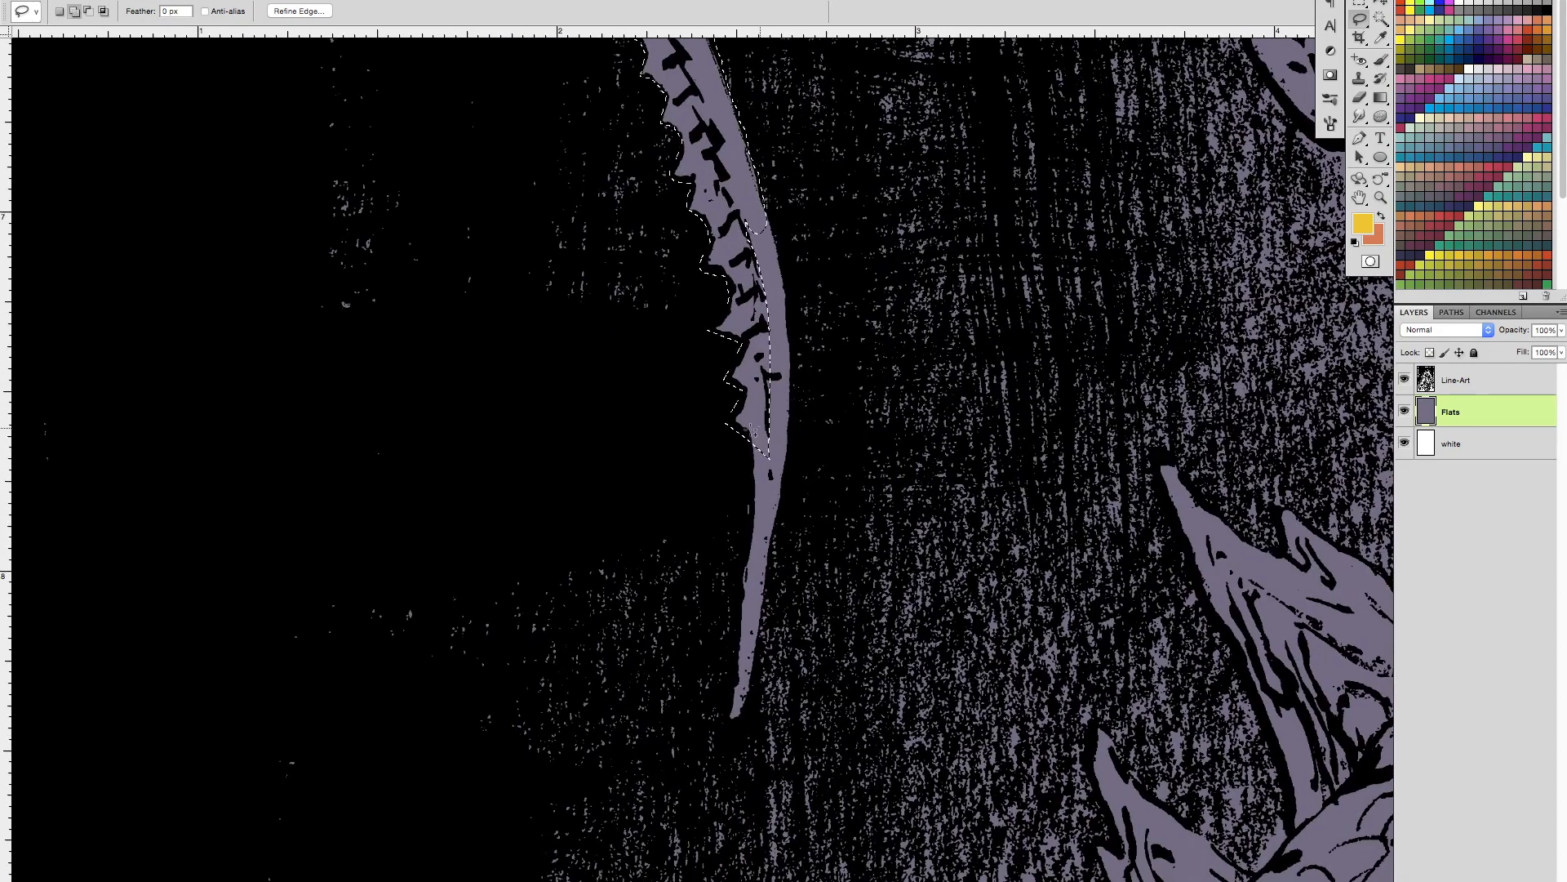
{"action": "mouse_move", "coordinate": [752, 430]}
{"action": "left_mouse_down"}
{"action": "mouse_move", "coordinate": [726, 722]}
{"action": "mouse_move", "coordinate": [786, 448]}
{"action": "mouse_move", "coordinate": [801, 501]}
{"action": "mouse_move", "coordinate": [766, 675]}
{"action": "left_mouse_up"}
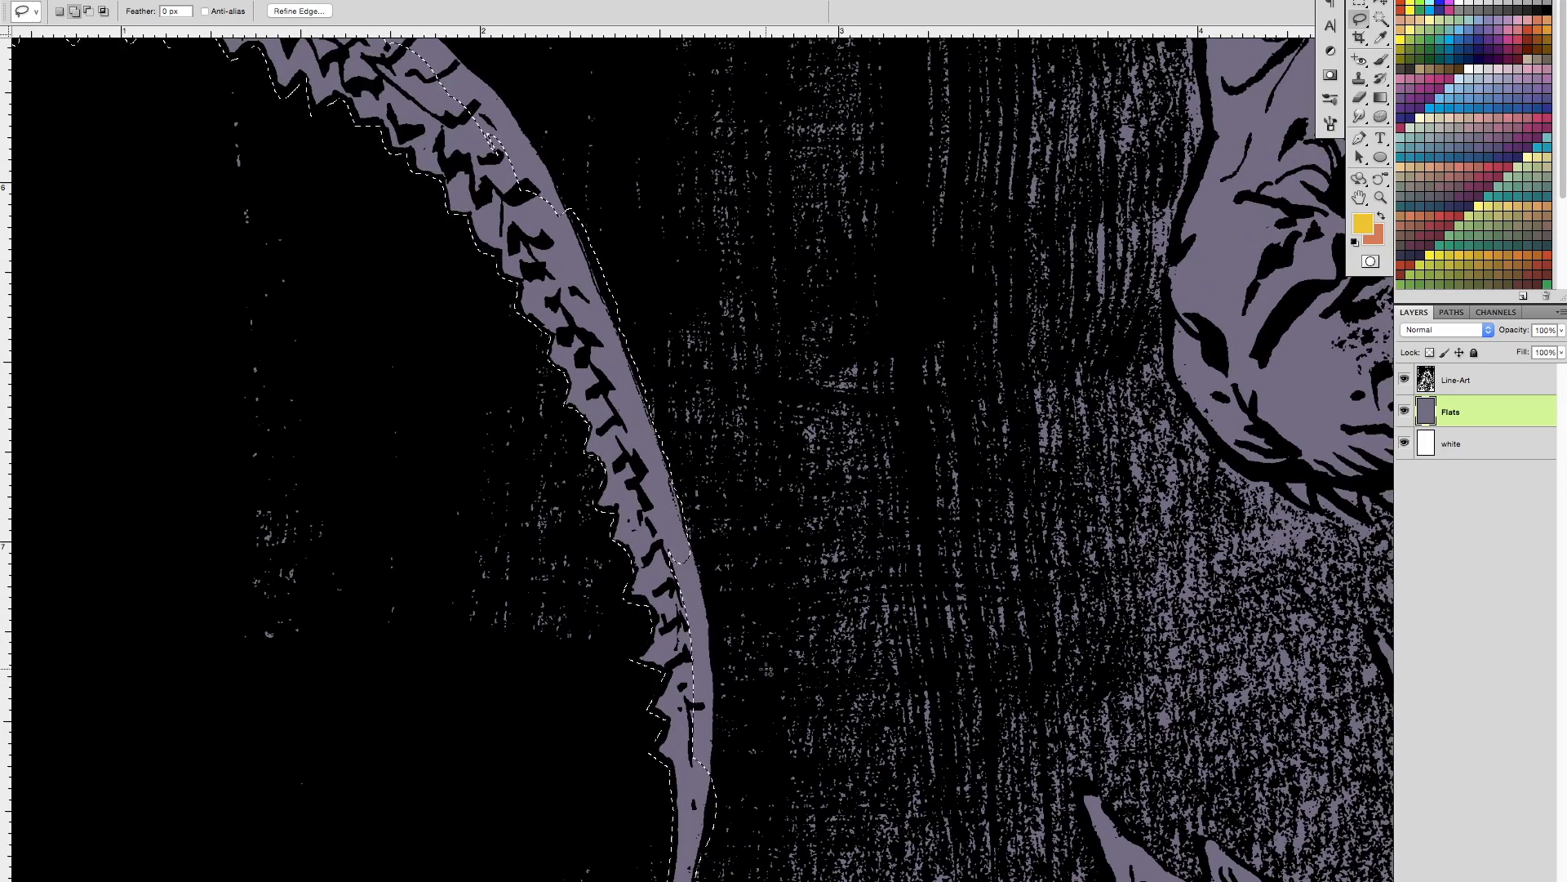
{"action": "left_click_drag", "start_coordinate": [873, 574], "coordinate": [846, 468]}
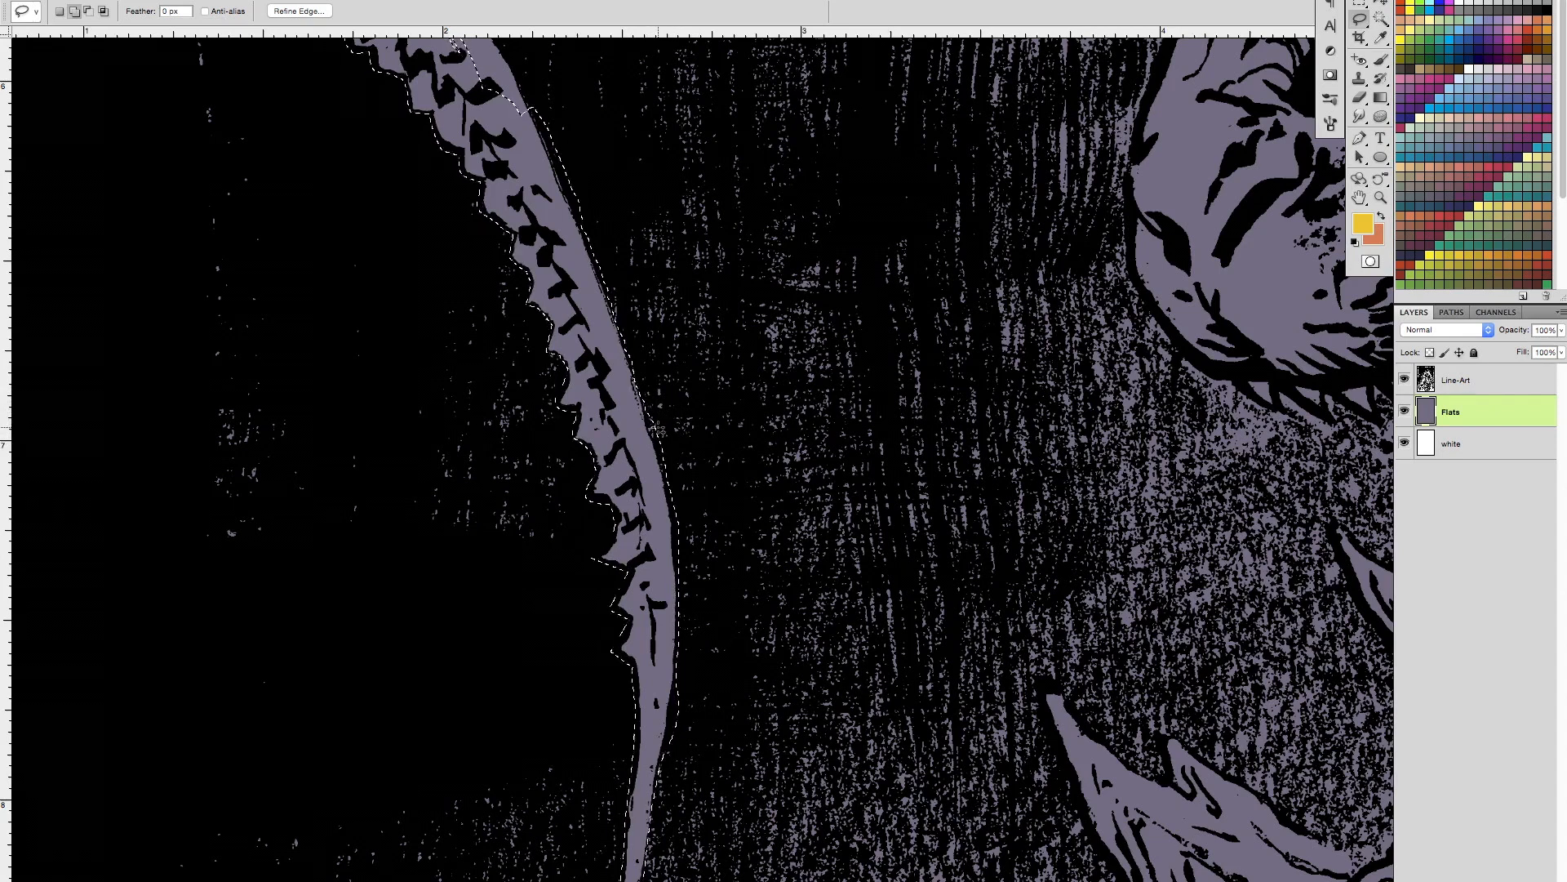
Step: Trim the selection closer to the lower tail's outer edge and undo the last lasso change near the tip
{"action": "key", "text": "alt"}
{"action": "left_click_drag", "start_coordinate": [692, 733], "coordinate": [700, 532]}
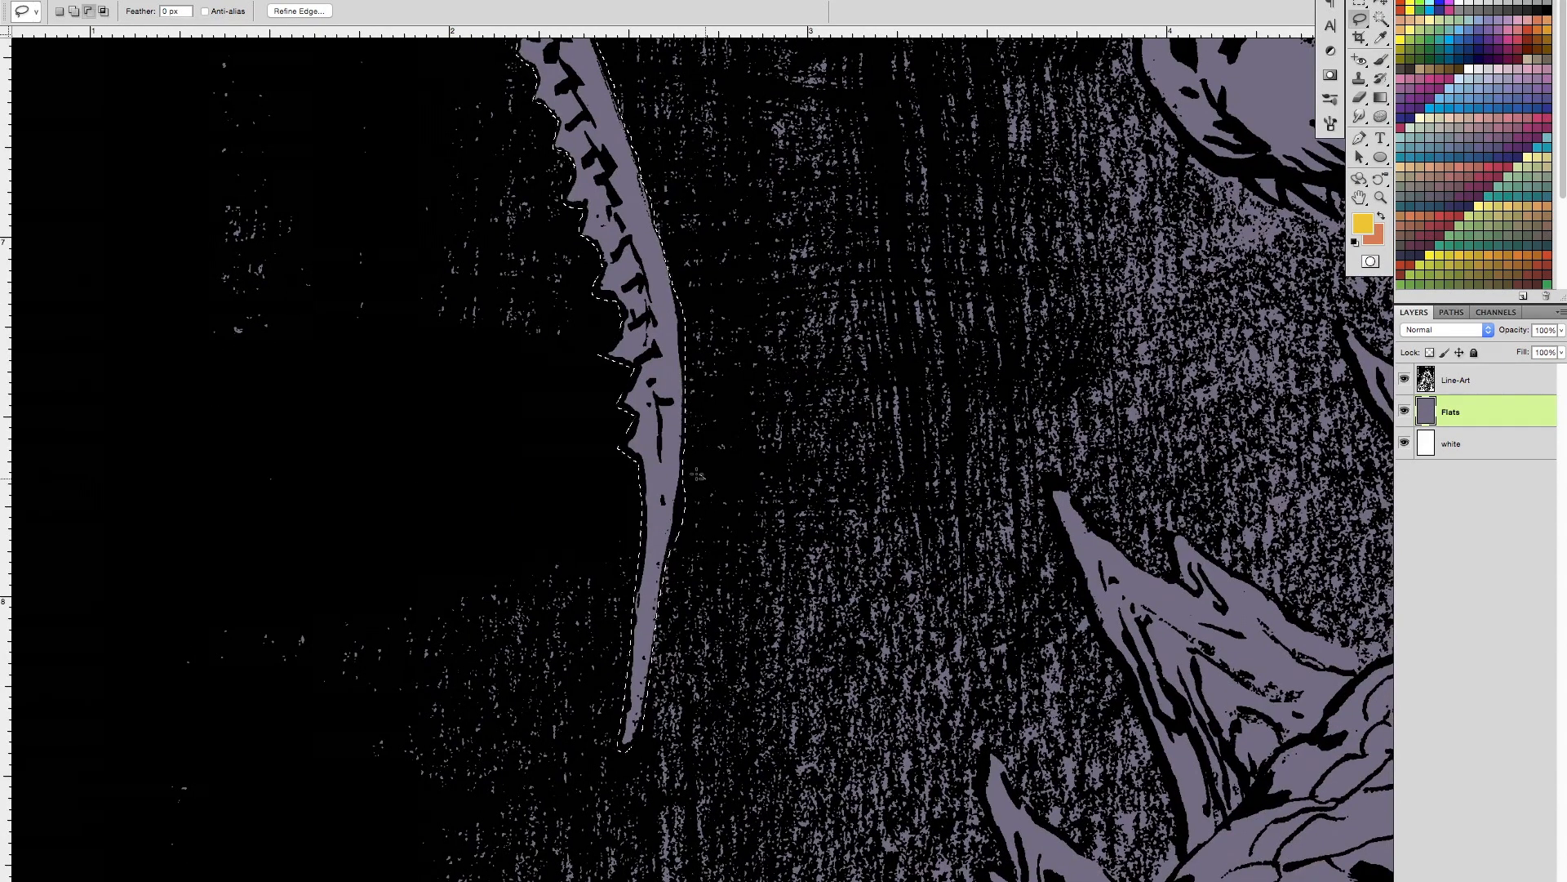
{"action": "mouse_move", "coordinate": [704, 474]}
{"action": "left_mouse_down"}
{"action": "mouse_move", "coordinate": [665, 612]}
{"action": "mouse_move", "coordinate": [704, 474]}
{"action": "left_mouse_up"}
{"action": "mouse_move", "coordinate": [659, 726]}
{"action": "left_mouse_down"}
{"action": "mouse_move", "coordinate": [623, 748]}
{"action": "mouse_move", "coordinate": [653, 747]}
{"action": "mouse_move", "coordinate": [590, 718]}
{"action": "mouse_move", "coordinate": [597, 637]}
{"action": "left_mouse_up"}
{"action": "key", "text": "super+z"}
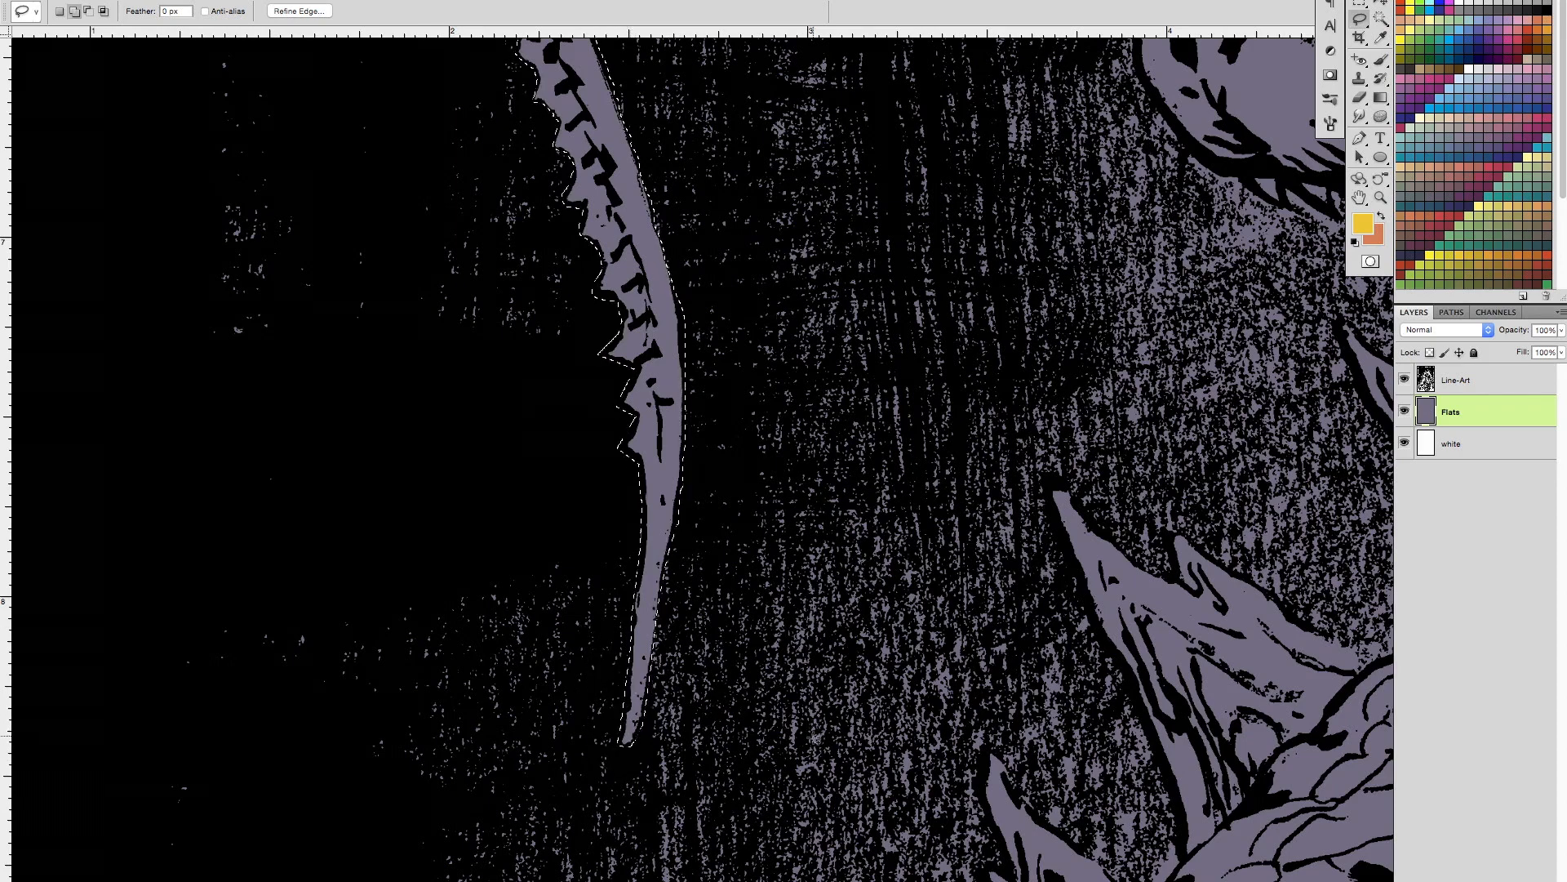
Step: Add the unselected strip along the upper tail's outer edge, from the base to mid-curve, to the selection
{"action": "key", "text": "z"}
{"action": "left_click", "coordinate": [825, 733], "text": "alt"}
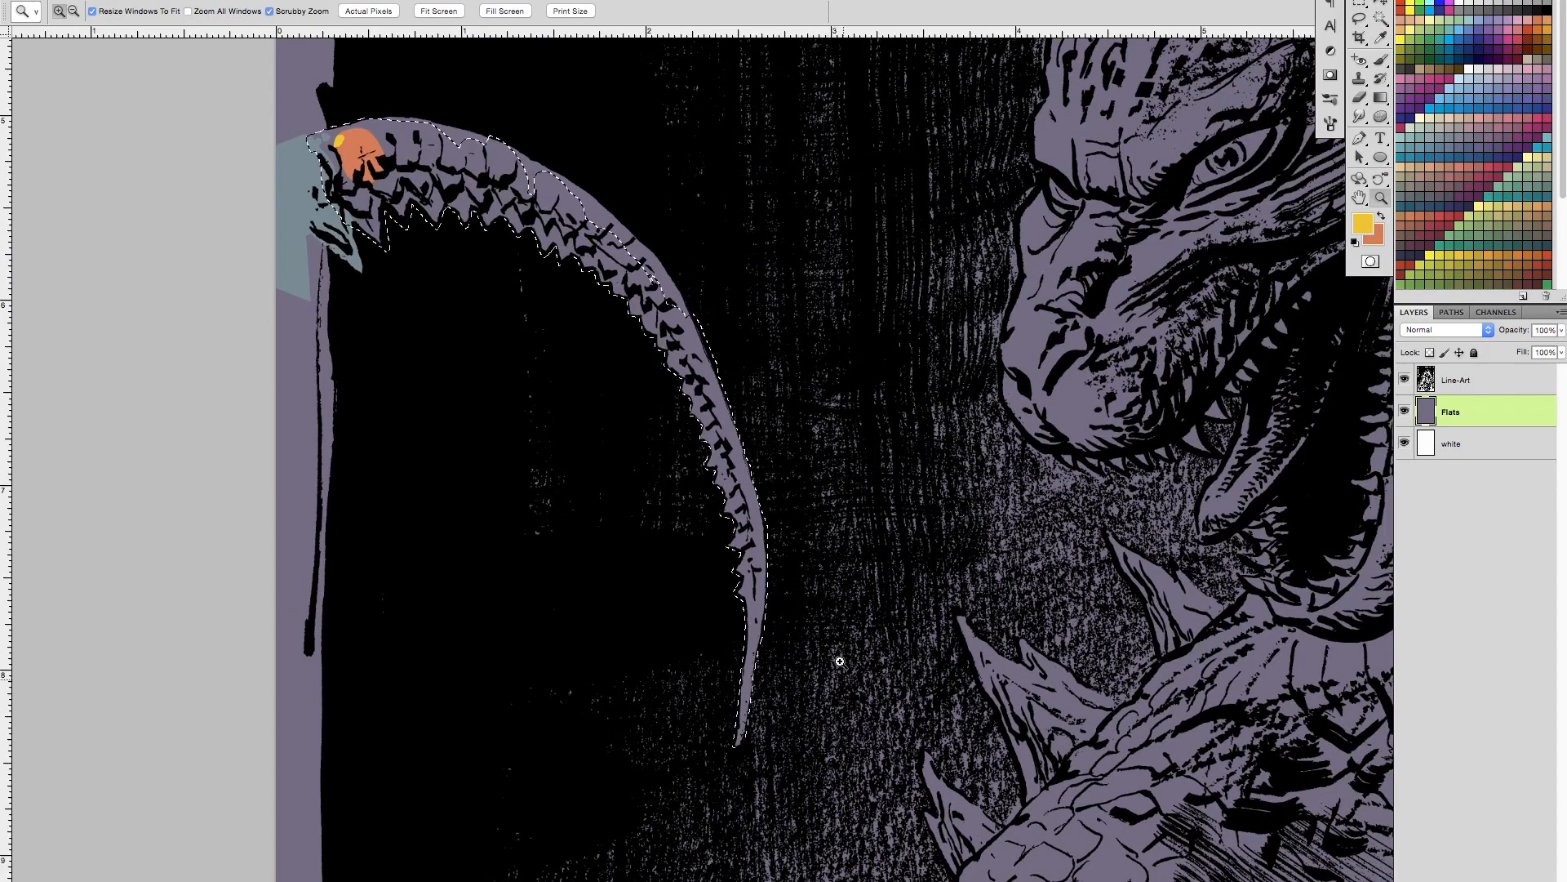
{"action": "left_click_drag", "start_coordinate": [634, 335], "coordinate": [732, 529]}
{"action": "left_click", "coordinate": [575, 369]}
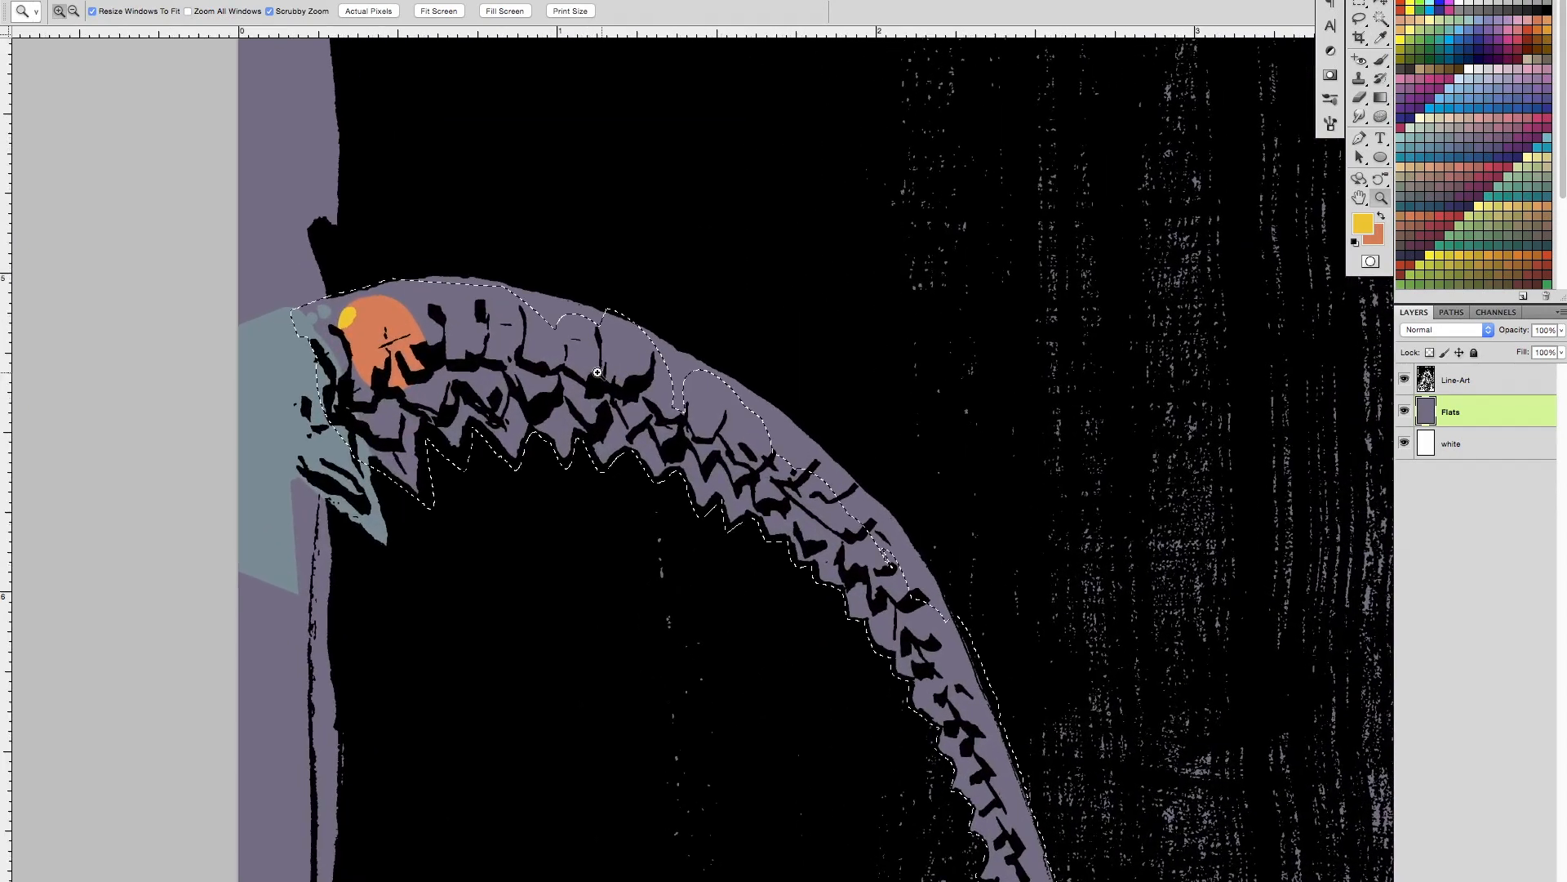
{"action": "key", "text": "l"}
{"action": "mouse_move", "coordinate": [314, 294]}
{"action": "left_mouse_down"}
{"action": "mouse_move", "coordinate": [440, 266]}
{"action": "mouse_move", "coordinate": [631, 300]}
{"action": "mouse_move", "coordinate": [827, 434]}
{"action": "mouse_move", "coordinate": [914, 521]}
{"action": "mouse_move", "coordinate": [954, 622]}
{"action": "left_mouse_up"}
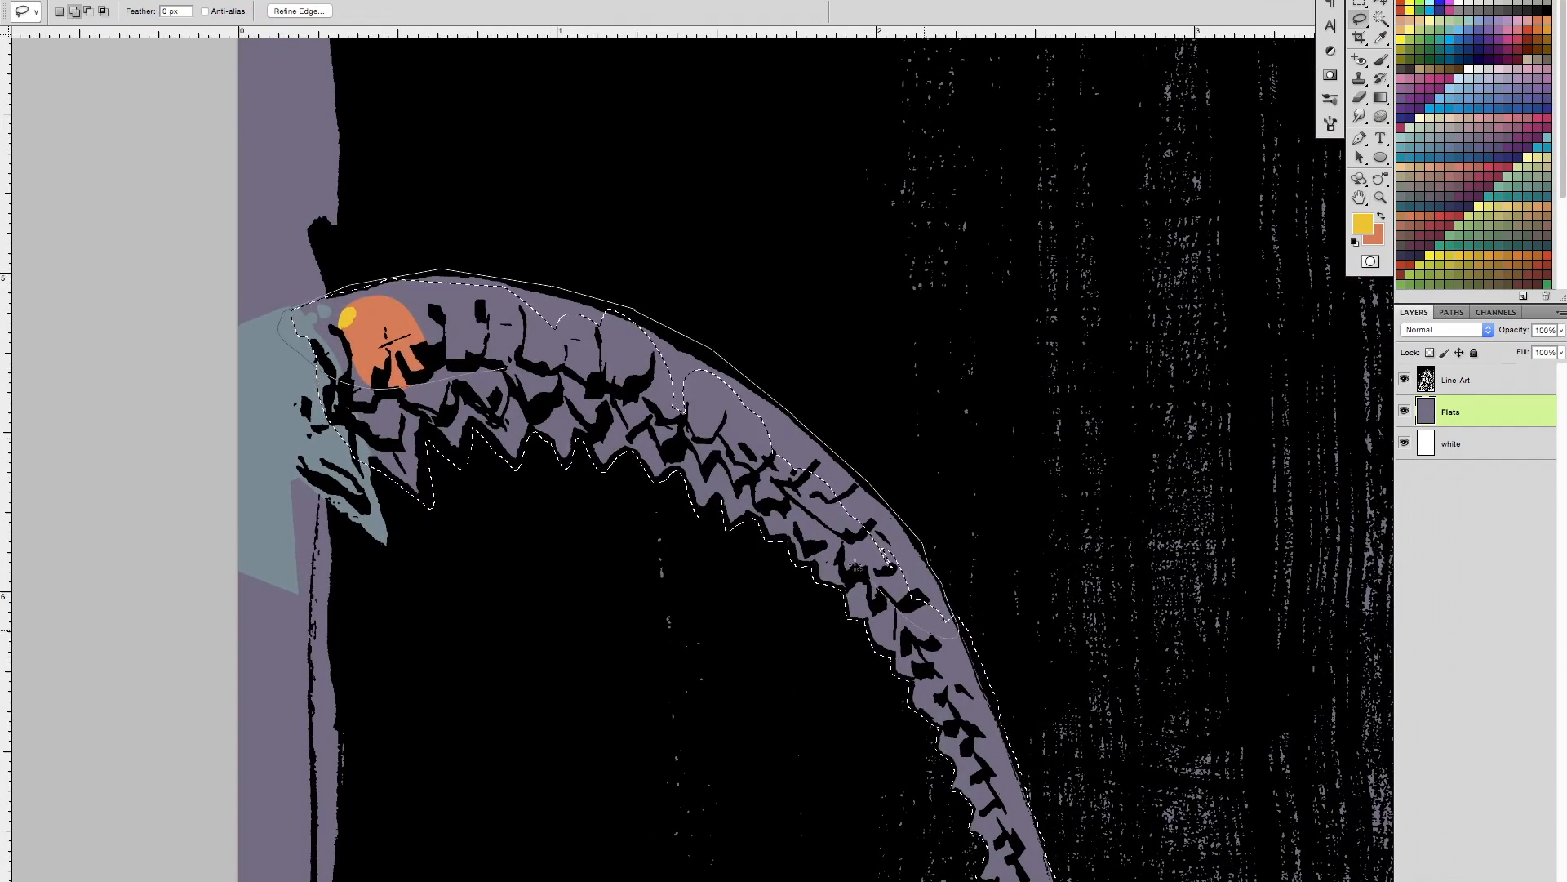
Step: Sample the blue-grey at the tail's base, fill the selected tail with it, and deselect
{"action": "key", "text": "b"}
{"action": "left_click", "coordinate": [273, 381], "text": "alt"}
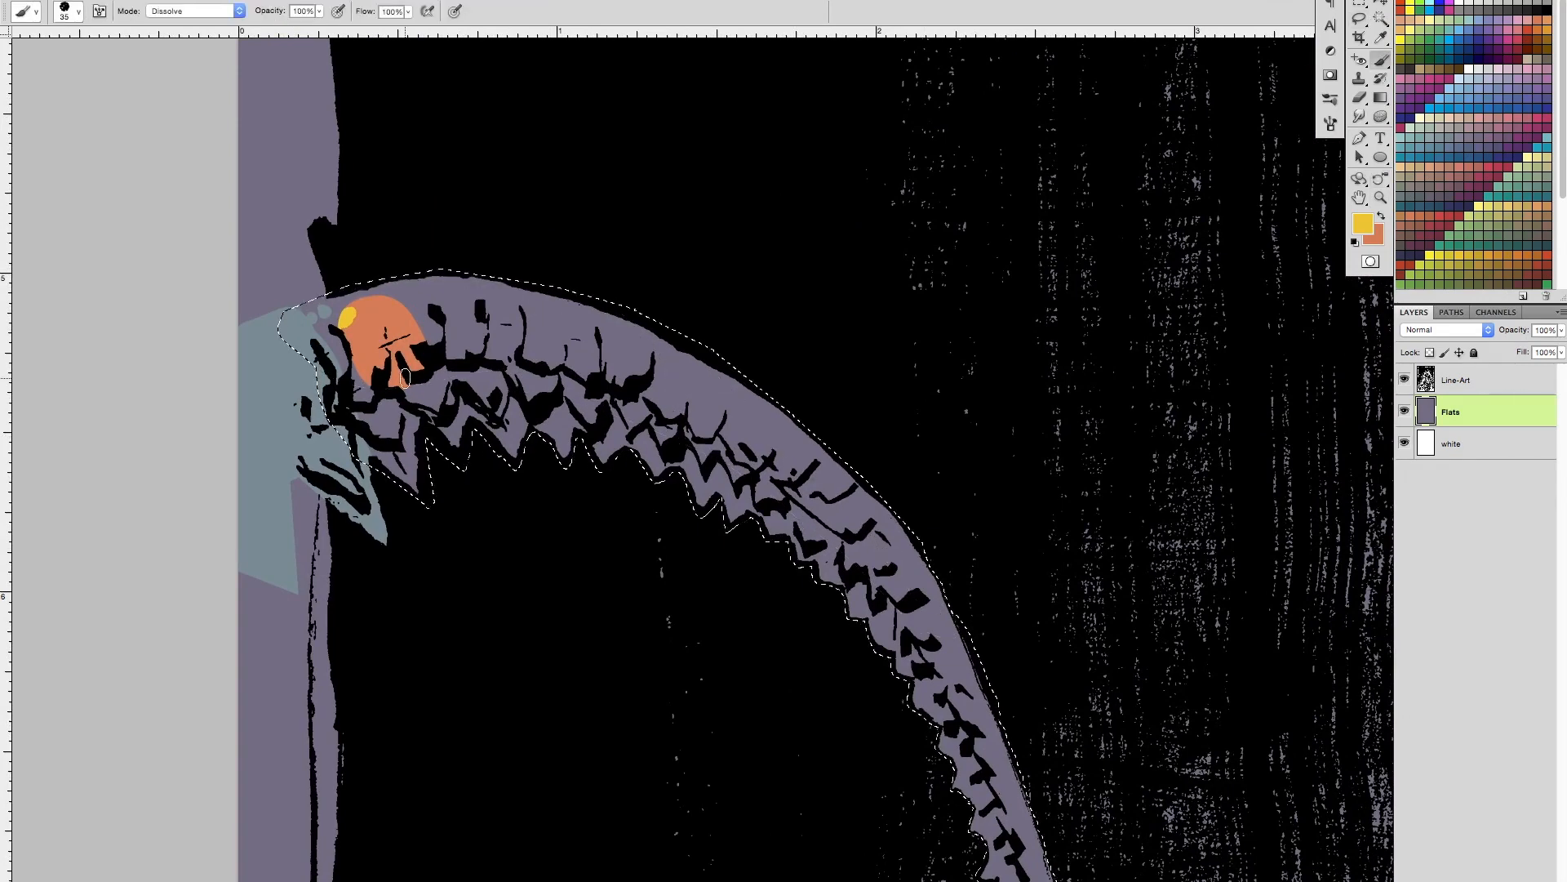
{"action": "key", "text": "alt+BackSpace"}
{"action": "key", "text": "super+d"}
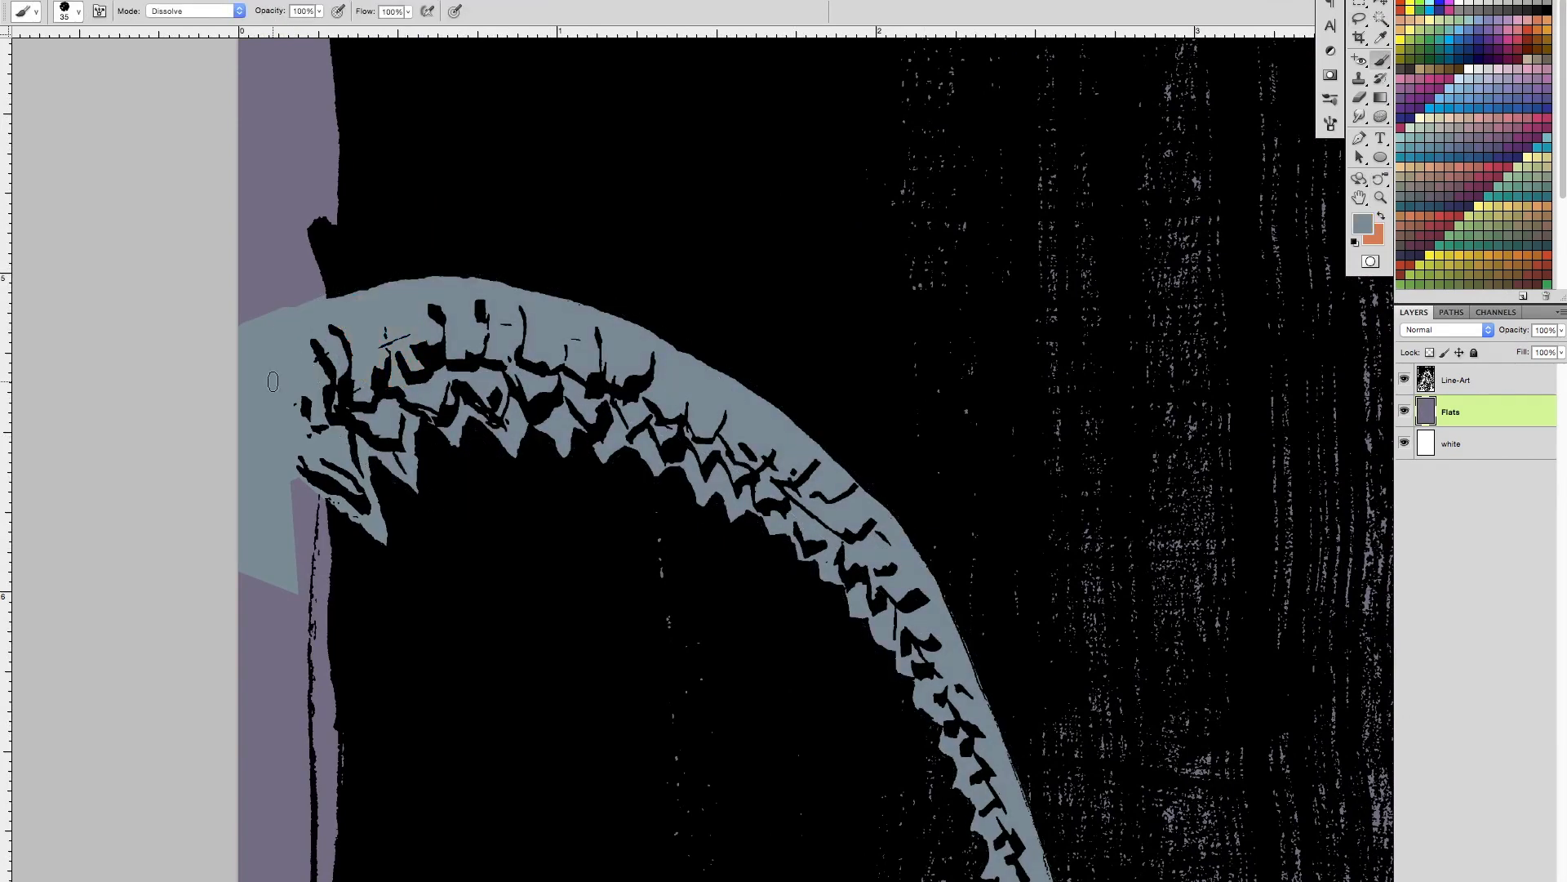
Step: Examine the filled tail against the whole illustration and up close
{"action": "key", "text": "super+minus"}
{"action": "key", "text": "super+minus"}
{"action": "key", "text": "super+minus"}
{"action": "key", "text": "super+minus"}
{"action": "key", "text": "super+minus"}
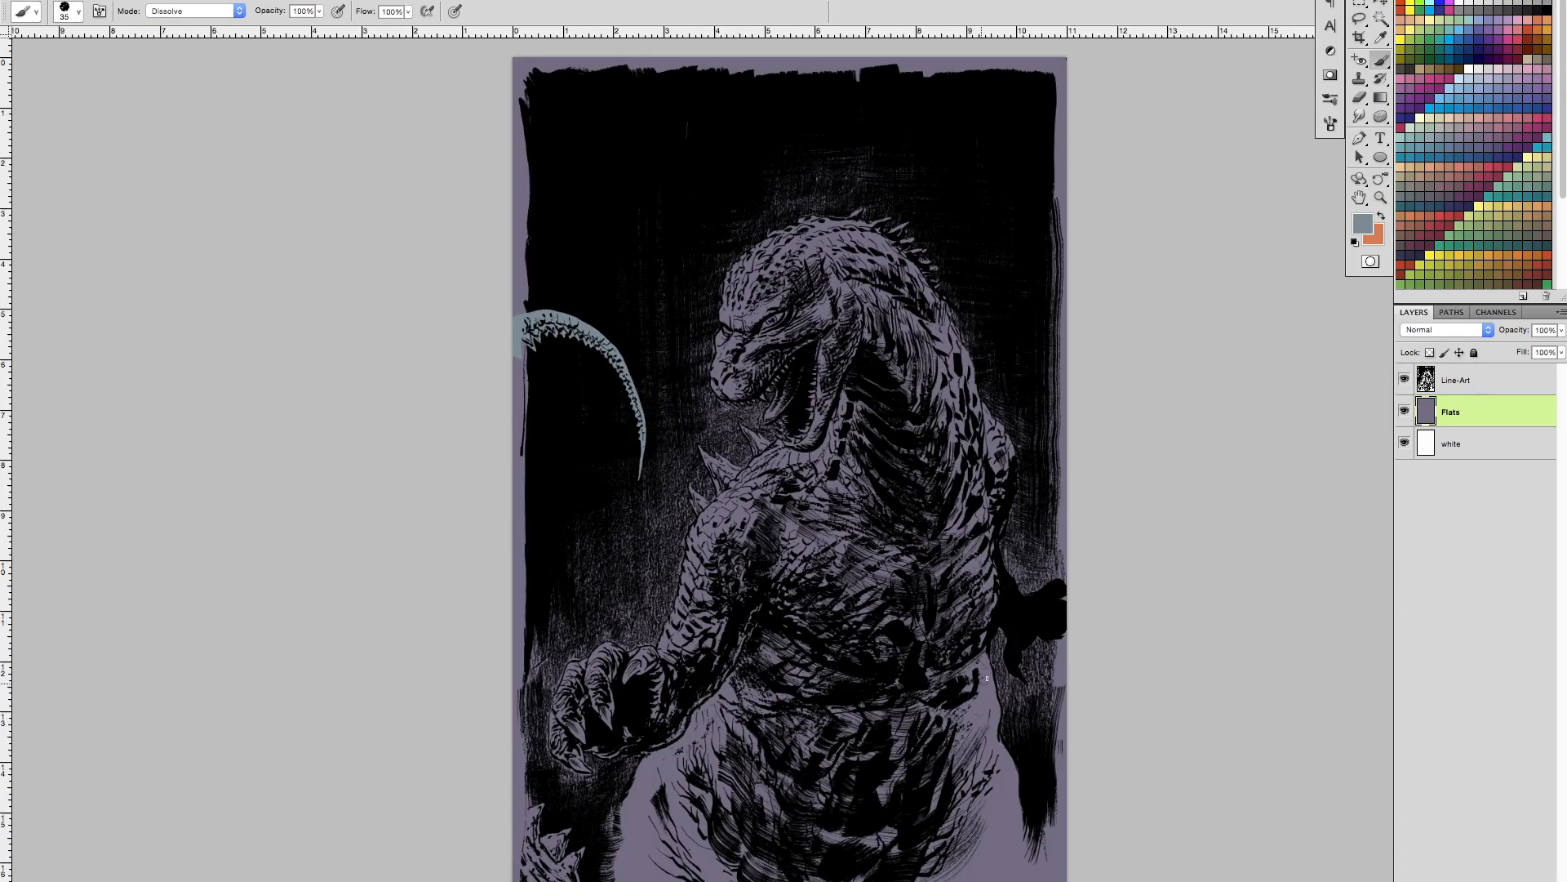
{"action": "key", "text": "z"}
{"action": "left_click_drag", "start_coordinate": [605, 376], "coordinate": [668, 384]}
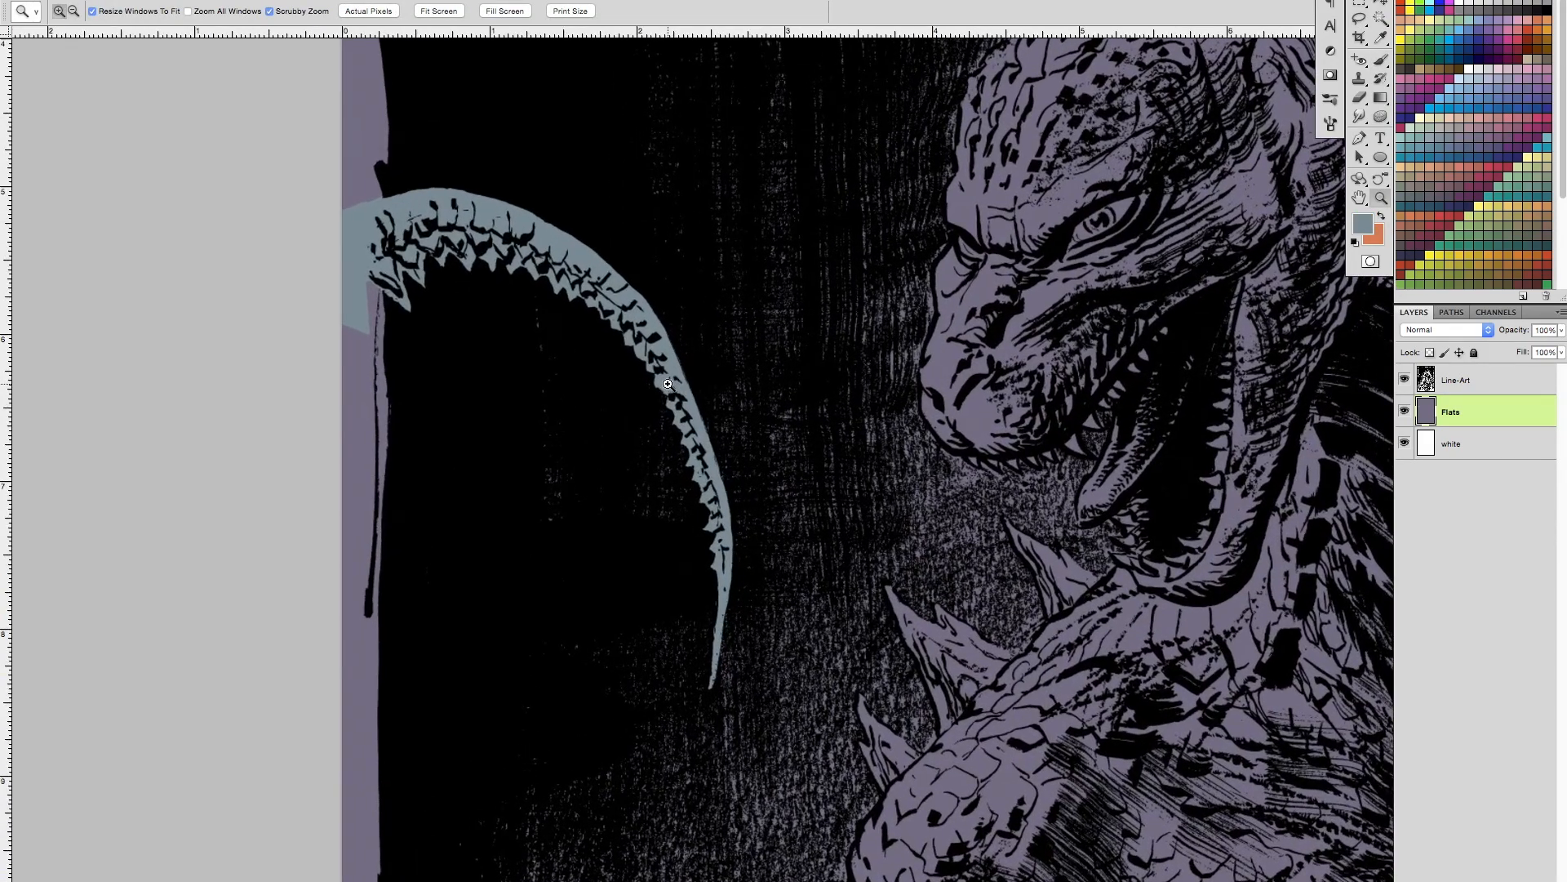
{"action": "left_click_drag", "start_coordinate": [808, 458], "coordinate": [776, 556]}
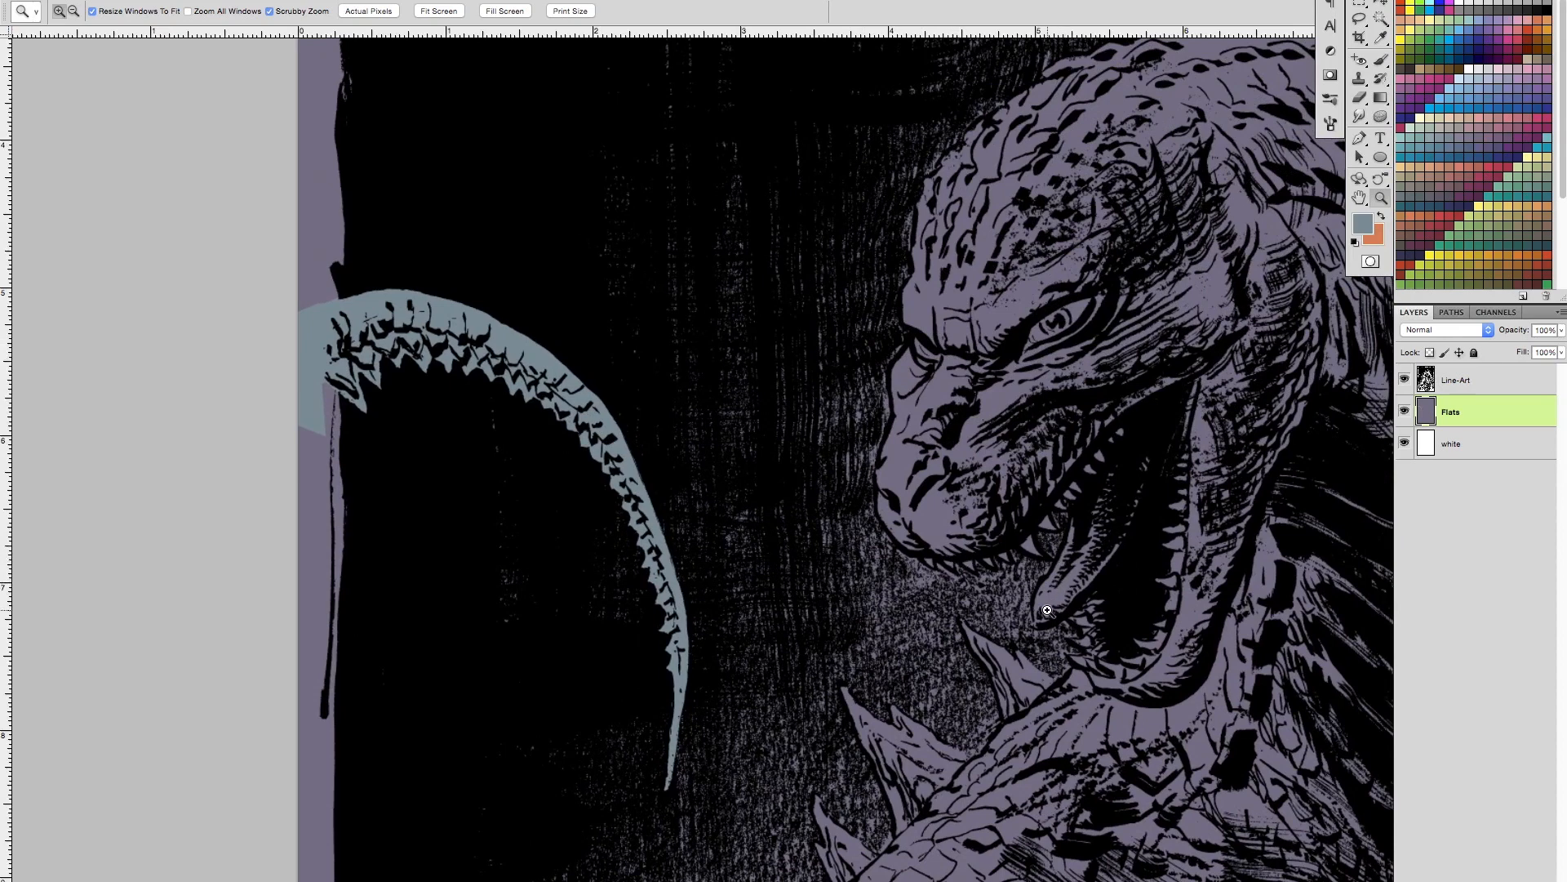
Step: Select the blue-grey tail with the Magic Wand, refill it with a dark navy swatch, and deselect
{"action": "key", "text": "w"}
{"action": "left_click", "coordinate": [545, 340]}
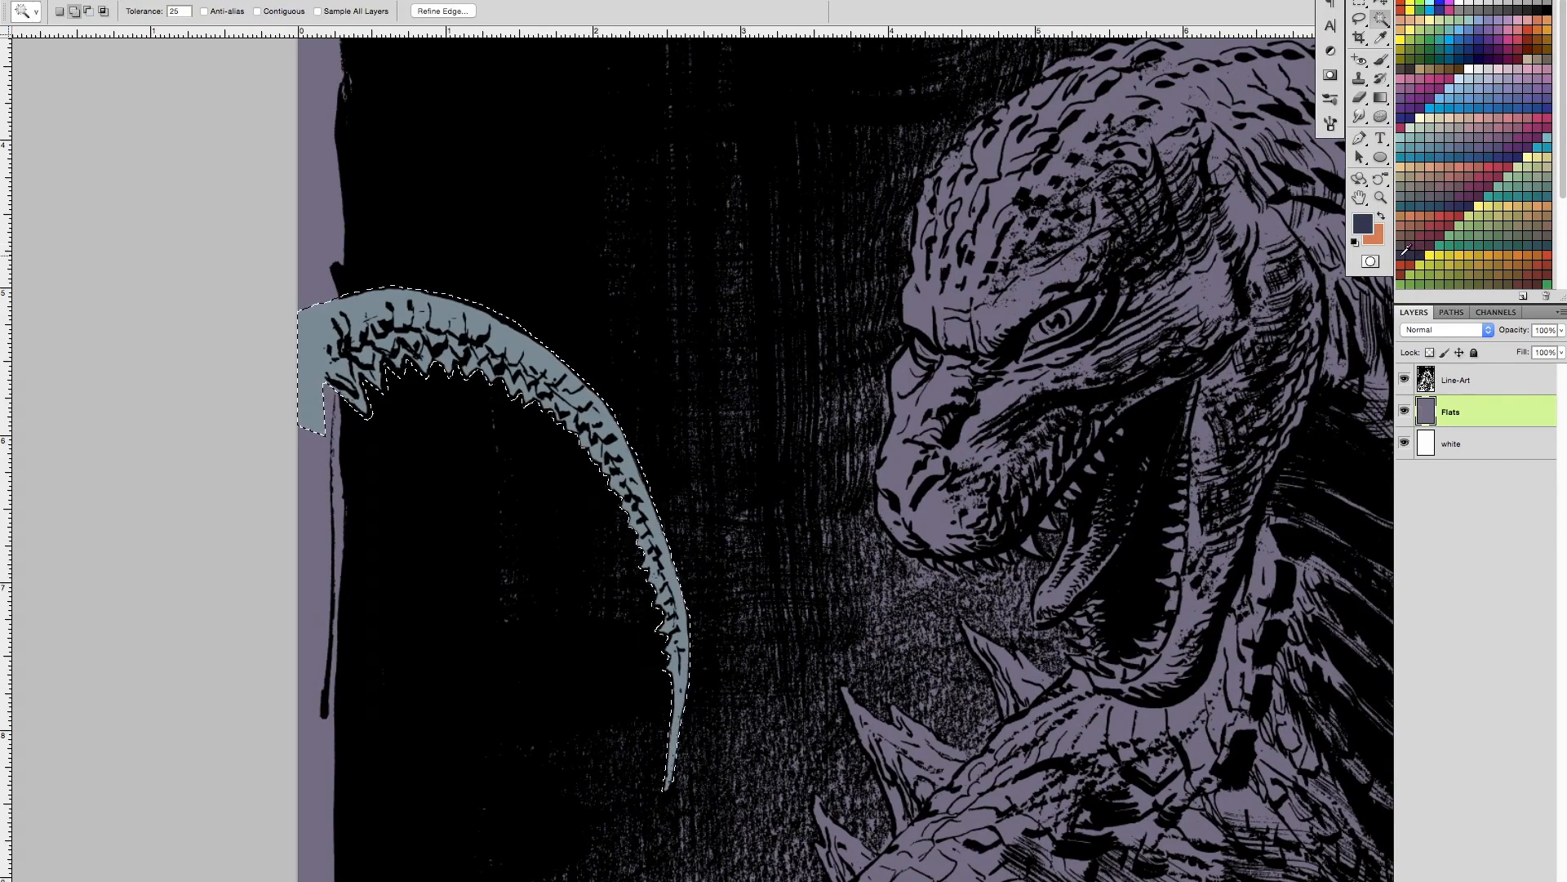
{"action": "left_click", "coordinate": [1404, 256]}
{"action": "key", "text": "alt+BackSpace"}
{"action": "key", "text": "ctrl+d"}
Step: Lasso the spiky form in the illustration's lower-left corner, following its three spikes and enclosing the page corner
{"action": "key", "text": "z"}
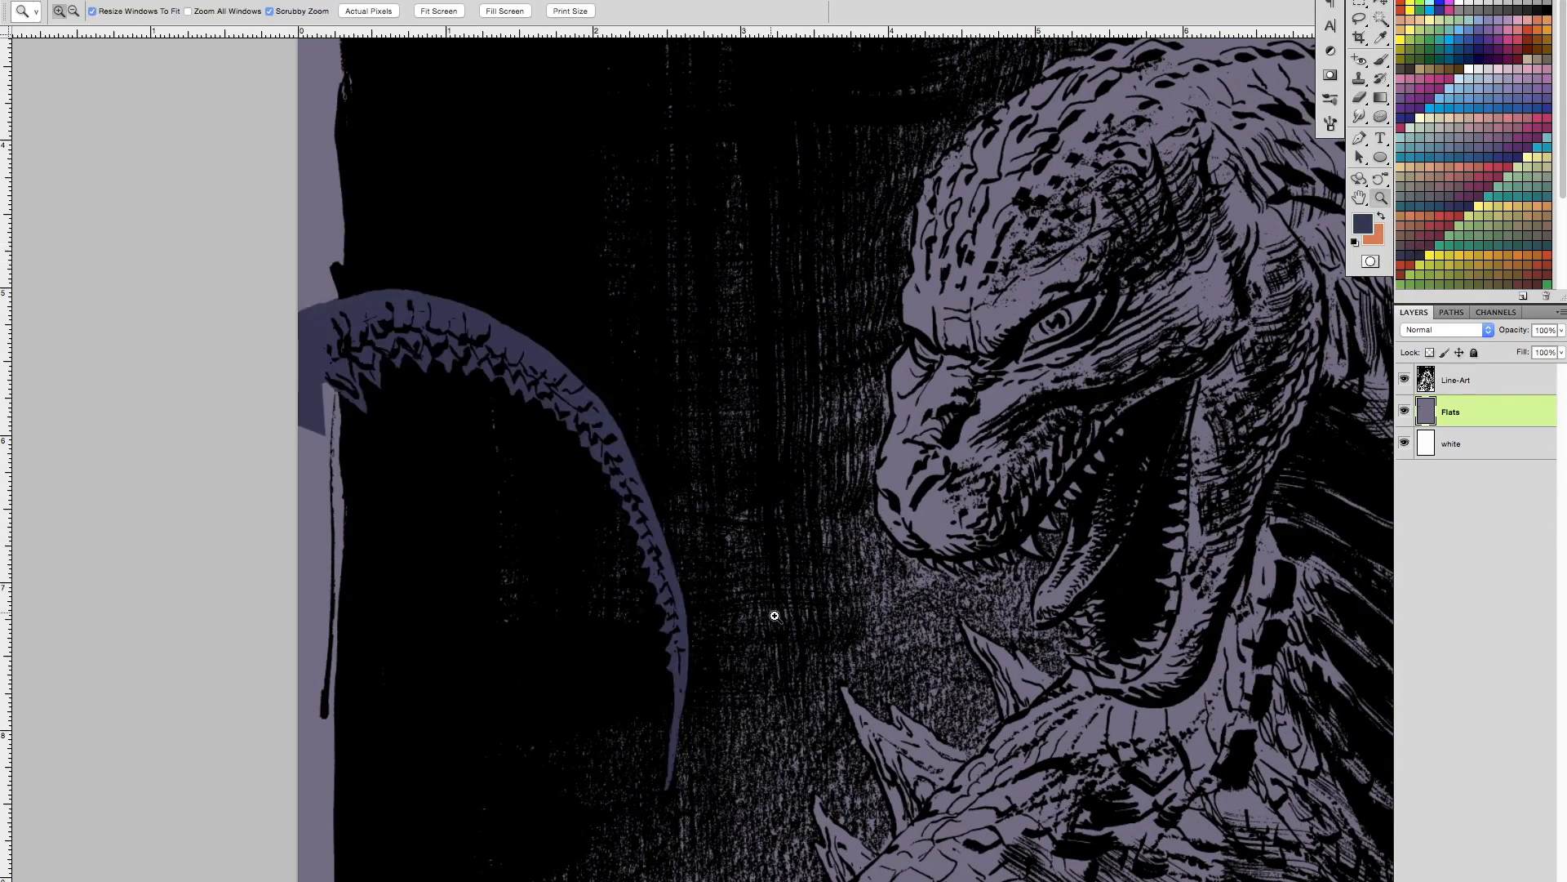
{"action": "left_click_drag", "start_coordinate": [770, 612], "coordinate": [733, 636]}
{"action": "scroll", "coordinate": [733, 636], "scroll_direction": "down", "scroll_amount": 5}
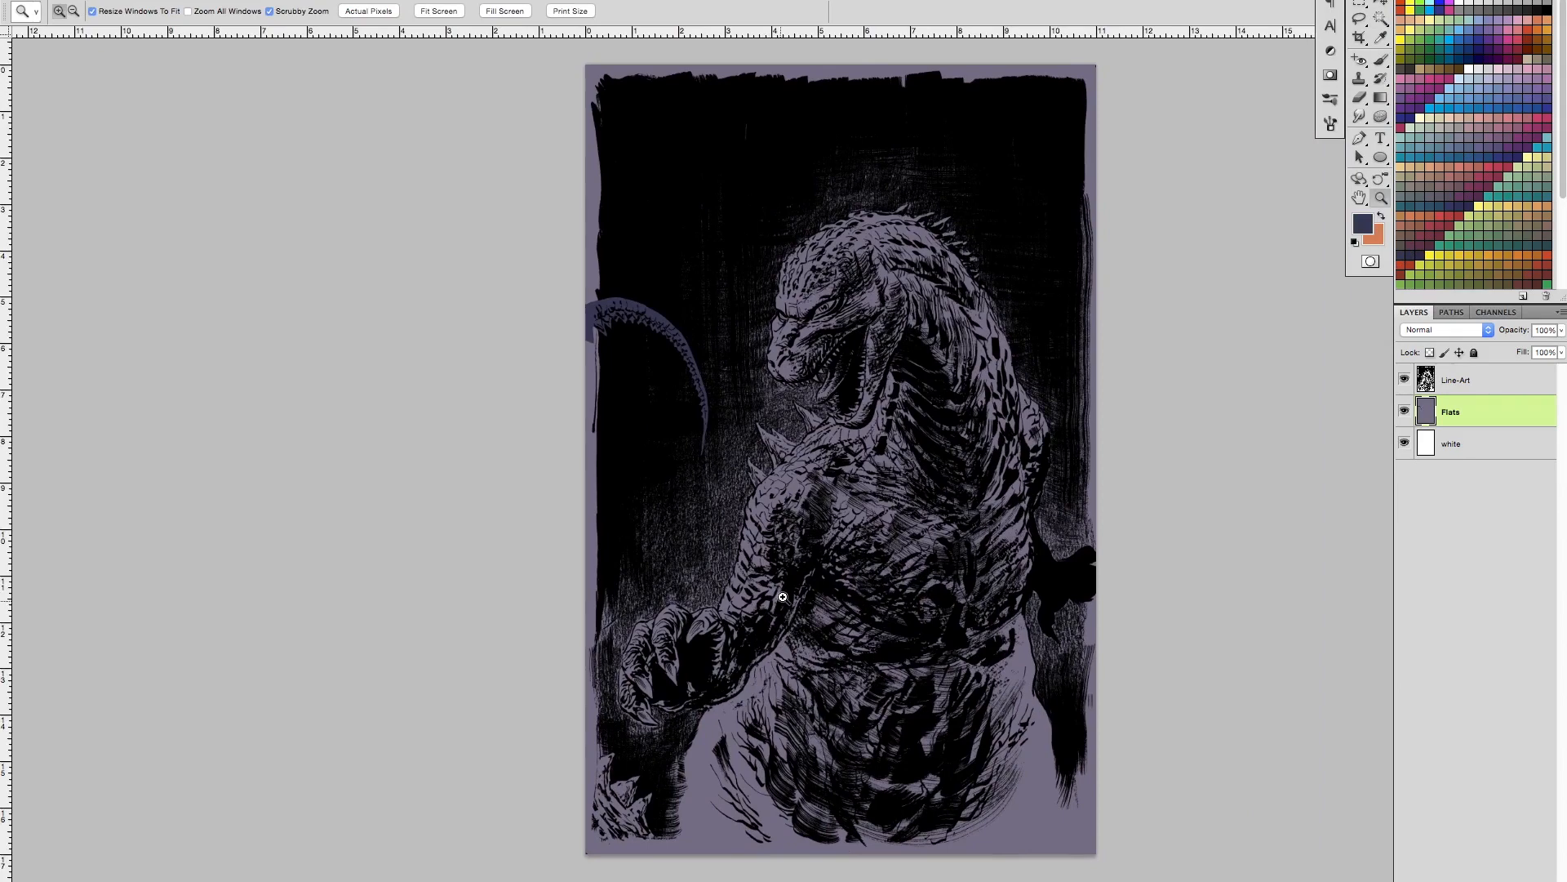
{"action": "scroll", "coordinate": [726, 827], "scroll_direction": "down", "scroll_amount": 5}
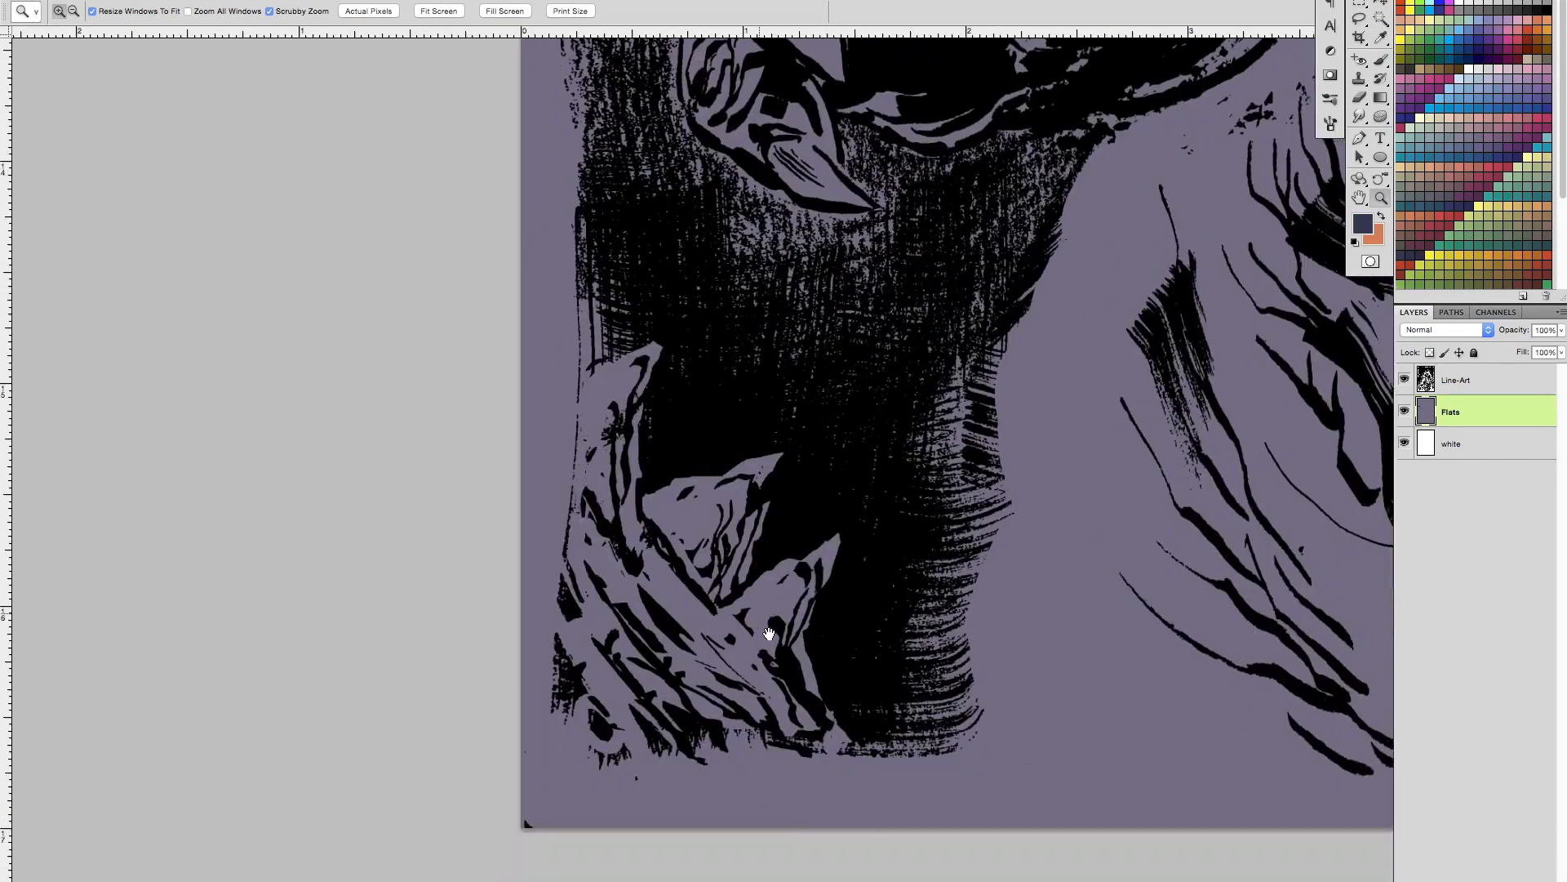
{"action": "key", "text": "l"}
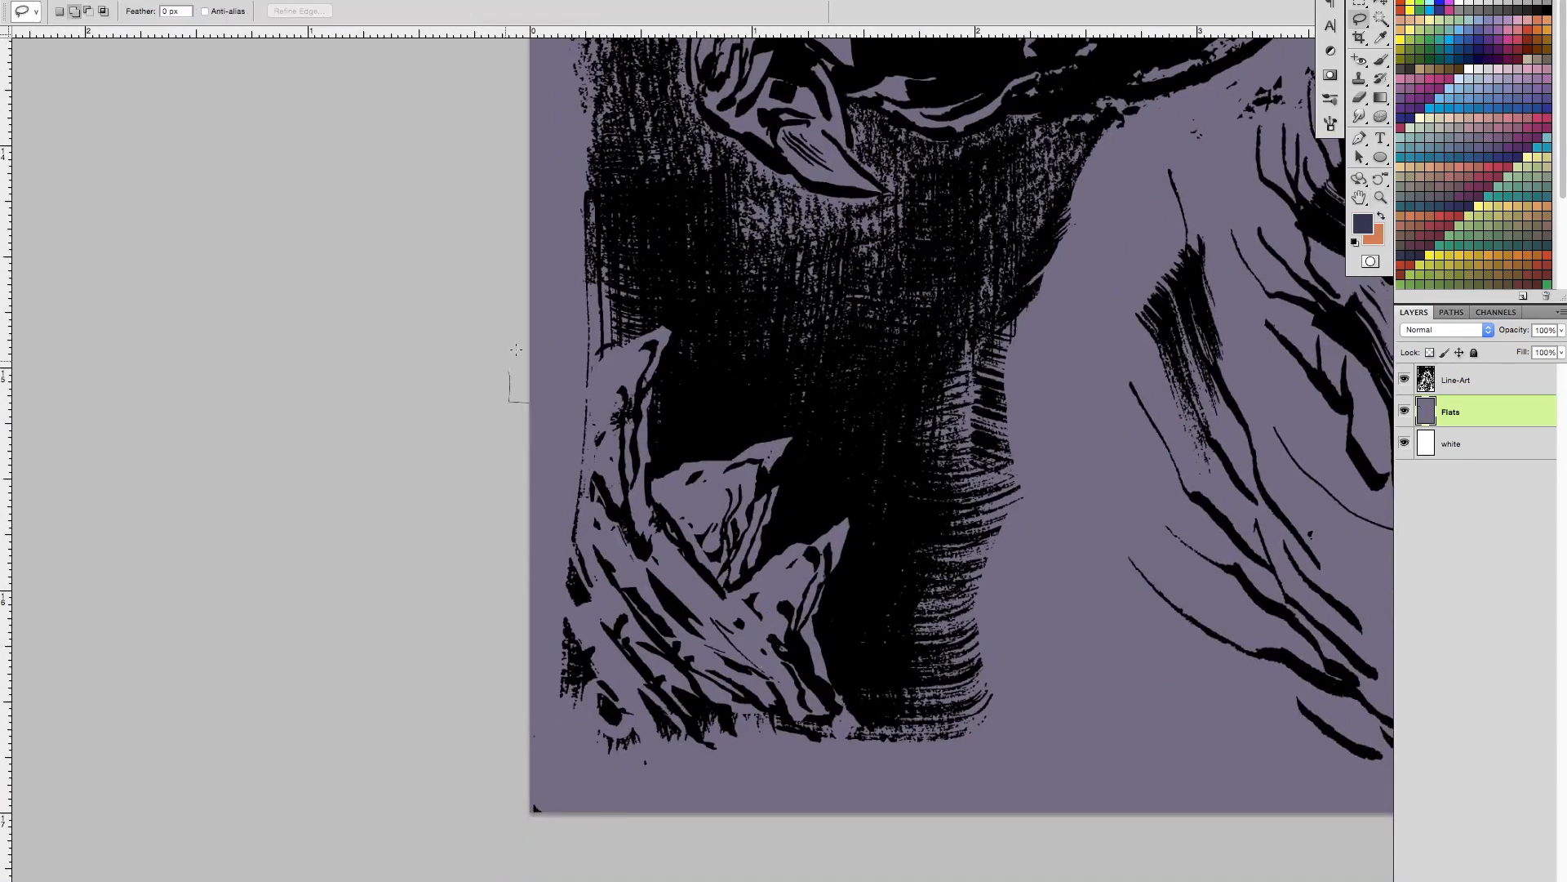
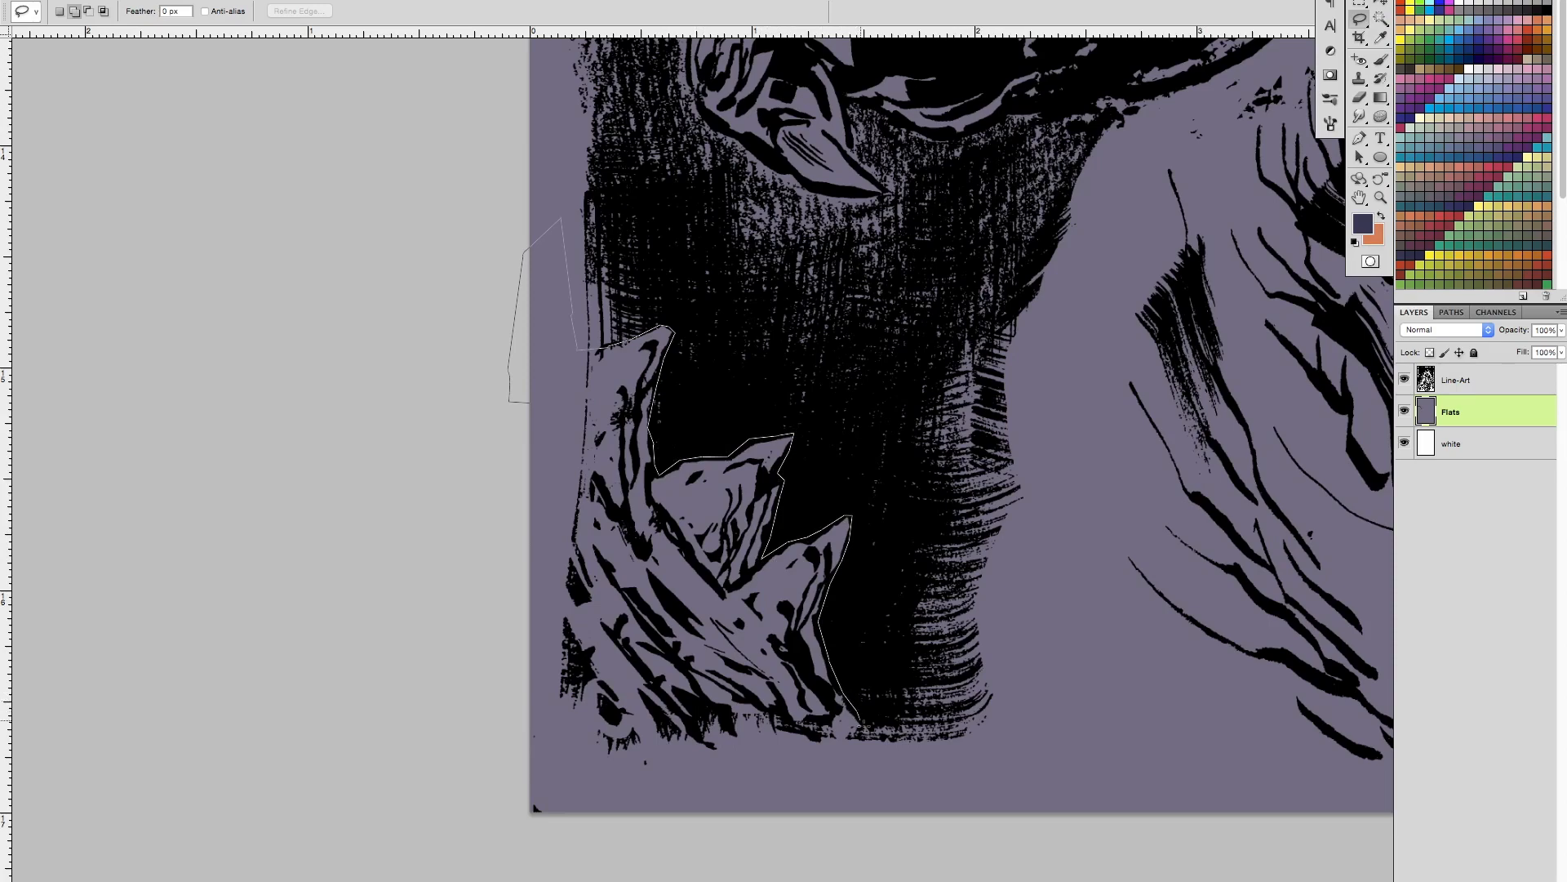
{"action": "left_click_drag", "start_coordinate": [748, 860], "coordinate": [519, 820]}
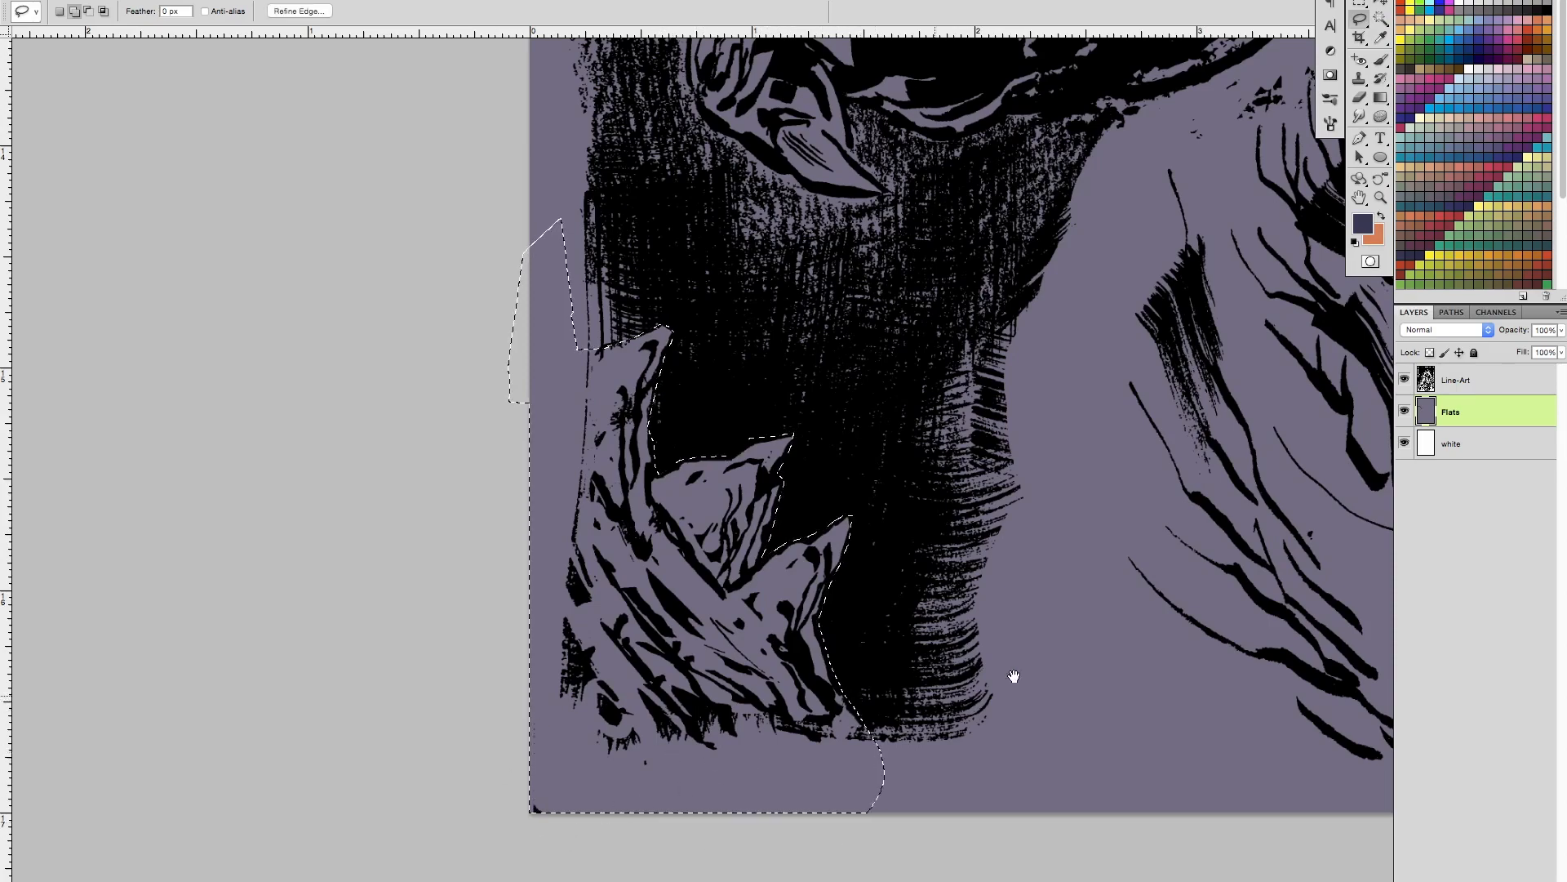
{"action": "scroll", "coordinate": [798, 698], "scroll_direction": "right", "scroll_amount": 10}
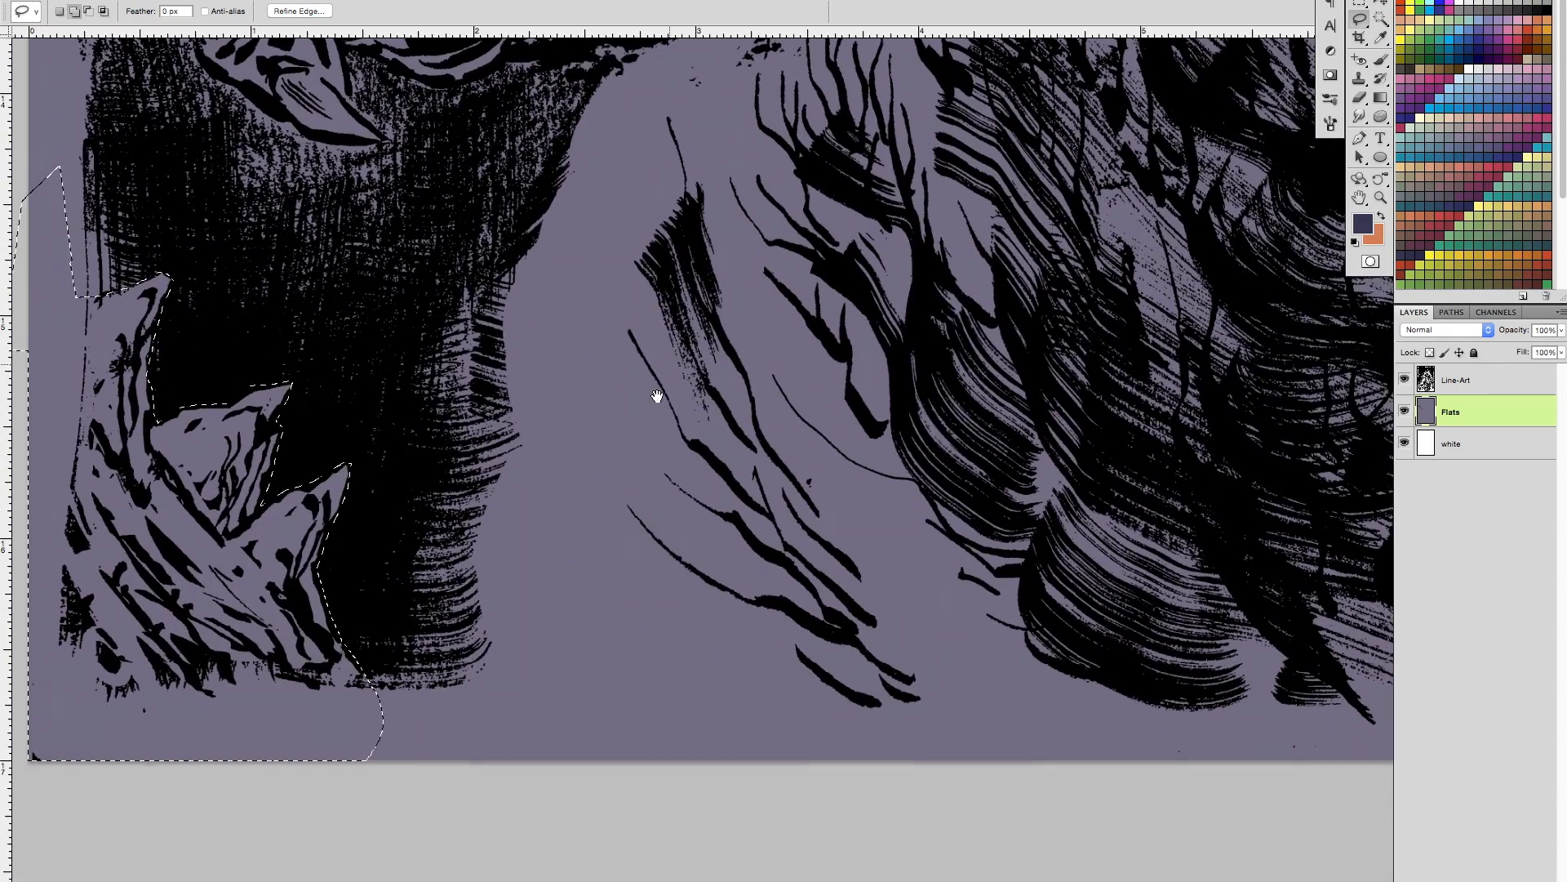
Step: Add the lower body's edge to the Lasso selection, from the page bottom up to the underside of the clawed hand
{"action": "mouse_move", "coordinate": [470, 781]}
{"action": "left_mouse_down"}
{"action": "mouse_move", "coordinate": [484, 693]}
{"action": "mouse_move", "coordinate": [473, 569]}
{"action": "mouse_move", "coordinate": [514, 425]}
{"action": "mouse_move", "coordinate": [500, 368]}
{"action": "mouse_move", "coordinate": [529, 244]}
{"action": "mouse_move", "coordinate": [616, 155]}
{"action": "mouse_move", "coordinate": [742, 143]}
{"action": "mouse_move", "coordinate": [867, 181]}
{"action": "mouse_move", "coordinate": [1148, 854]}
{"action": "mouse_move", "coordinate": [1127, 857]}
{"action": "left_mouse_up"}
{"action": "key", "text": "z"}
{"action": "left_click_drag", "start_coordinate": [1036, 626], "coordinate": [1004, 617]}
{"action": "mouse_move", "coordinate": [971, 423]}
{"action": "left_mouse_down"}
{"action": "mouse_move", "coordinate": [911, 661]}
{"action": "mouse_move", "coordinate": [875, 729]}
{"action": "left_mouse_up"}
{"action": "key", "text": "l"}
{"action": "mouse_move", "coordinate": [1186, 714]}
{"action": "left_mouse_down"}
{"action": "mouse_move", "coordinate": [830, 796]}
{"action": "mouse_move", "coordinate": [649, 698]}
{"action": "mouse_move", "coordinate": [604, 653]}
{"action": "mouse_move", "coordinate": [629, 574]}
{"action": "mouse_move", "coordinate": [784, 404]}
{"action": "mouse_move", "coordinate": [1004, 380]}
{"action": "mouse_move", "coordinate": [1159, 530]}
{"action": "mouse_move", "coordinate": [1110, 710]}
{"action": "left_mouse_up"}
{"action": "mouse_move", "coordinate": [770, 473]}
{"action": "left_mouse_down"}
{"action": "mouse_move", "coordinate": [822, 595]}
{"action": "mouse_move", "coordinate": [912, 684]}
{"action": "left_mouse_up"}
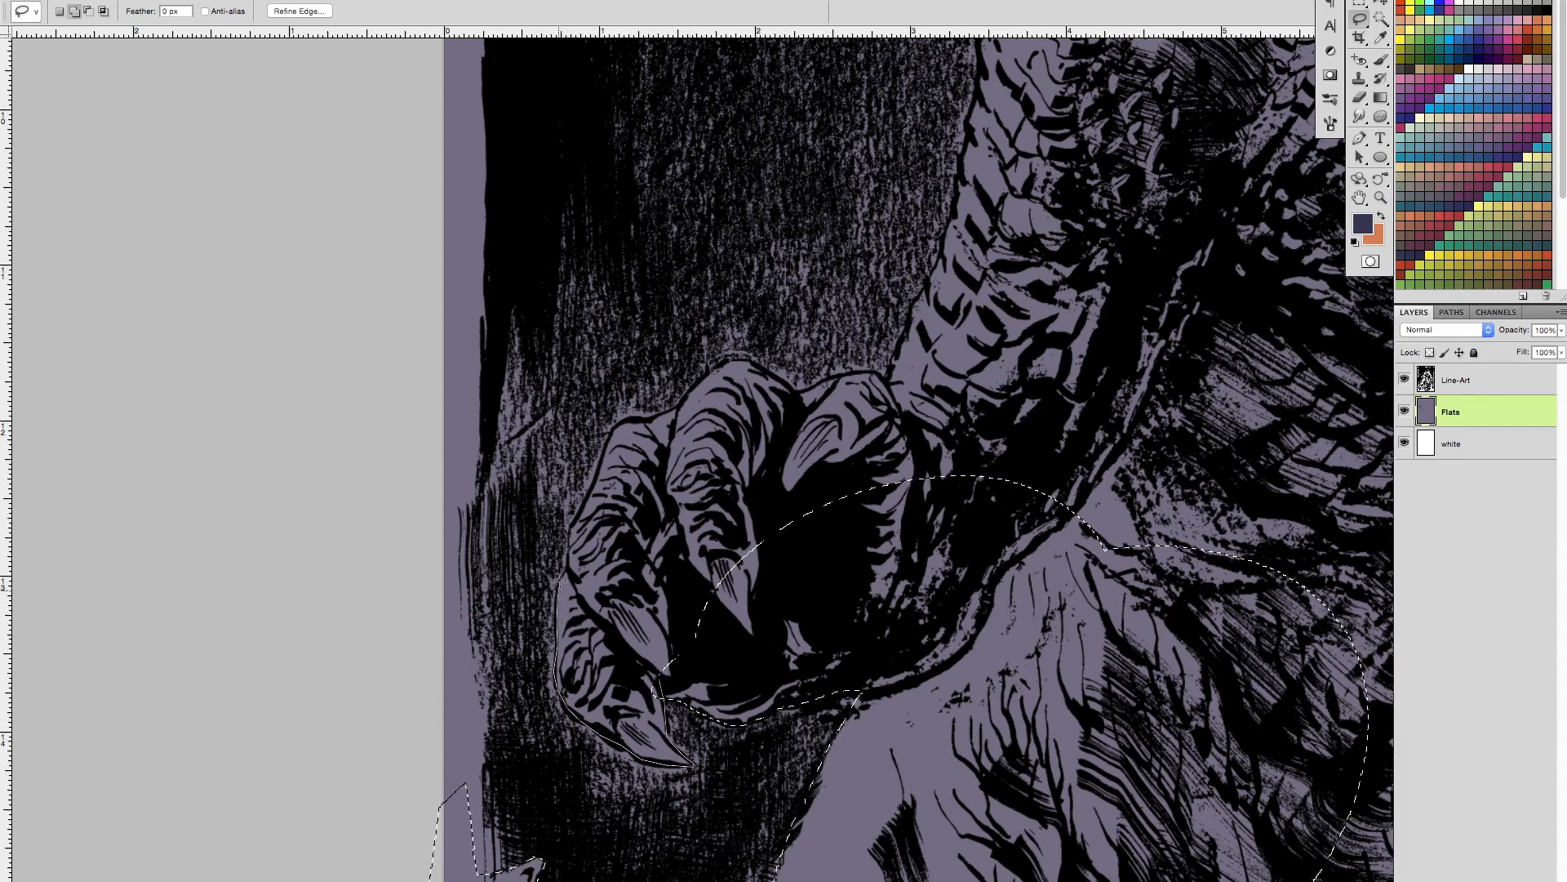
Step: Add the clawed hand to the selection by tracing its claws, fingers and knuckles round to the wrist
{"action": "mouse_move", "coordinate": [575, 563]}
{"action": "left_mouse_down"}
{"action": "mouse_move", "coordinate": [609, 524]}
{"action": "mouse_move", "coordinate": [708, 555]}
{"action": "left_mouse_up"}
{"action": "mouse_move", "coordinate": [630, 614]}
{"action": "left_mouse_down"}
{"action": "mouse_move", "coordinate": [563, 582]}
{"action": "mouse_move", "coordinate": [570, 517]}
{"action": "mouse_move", "coordinate": [577, 532]}
{"action": "mouse_move", "coordinate": [615, 424]}
{"action": "mouse_move", "coordinate": [658, 418]}
{"action": "mouse_move", "coordinate": [744, 364]}
{"action": "left_mouse_up"}
{"action": "left_click_drag", "start_coordinate": [707, 665], "coordinate": [638, 656]}
{"action": "mouse_move", "coordinate": [784, 518]}
{"action": "left_mouse_down"}
{"action": "mouse_move", "coordinate": [862, 567]}
{"action": "mouse_move", "coordinate": [727, 664]}
{"action": "mouse_move", "coordinate": [820, 644]}
{"action": "left_mouse_up"}
{"action": "mouse_move", "coordinate": [688, 691]}
{"action": "left_mouse_down"}
{"action": "mouse_move", "coordinate": [461, 398]}
{"action": "mouse_move", "coordinate": [477, 238]}
{"action": "mouse_move", "coordinate": [600, 302]}
{"action": "mouse_move", "coordinate": [633, 347]}
{"action": "mouse_move", "coordinate": [640, 457]}
{"action": "left_mouse_up"}
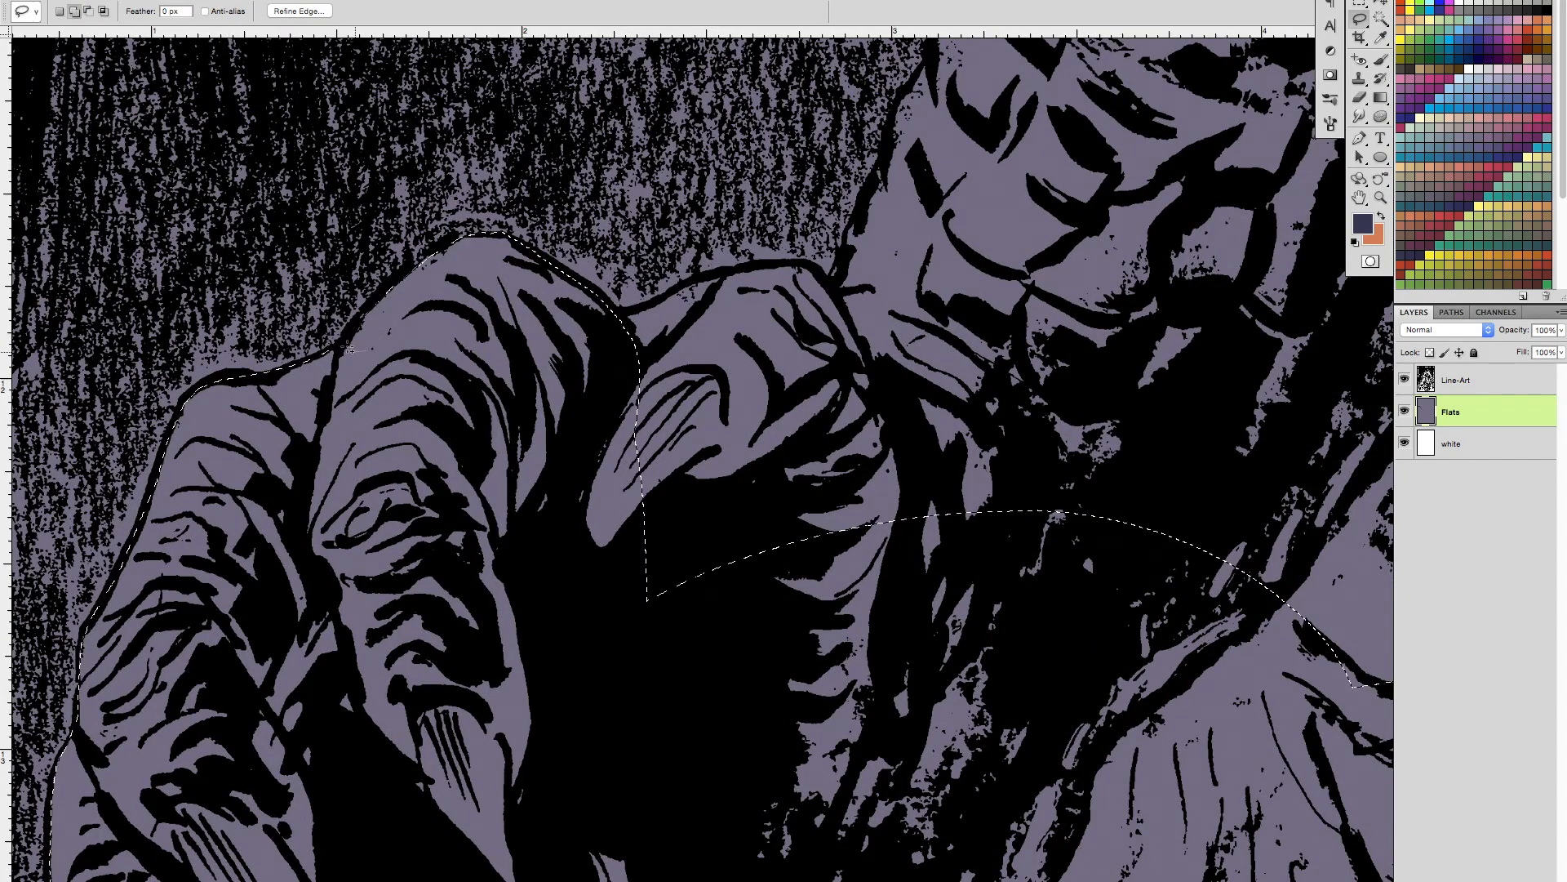
{"action": "left_click_drag", "start_coordinate": [836, 598], "coordinate": [721, 649]}
{"action": "mouse_move", "coordinate": [629, 747]}
{"action": "left_mouse_down"}
{"action": "mouse_move", "coordinate": [481, 616]}
{"action": "mouse_move", "coordinate": [474, 395]}
{"action": "mouse_move", "coordinate": [496, 361]}
{"action": "mouse_move", "coordinate": [697, 311]}
{"action": "mouse_move", "coordinate": [860, 533]}
{"action": "mouse_move", "coordinate": [632, 748]}
{"action": "left_mouse_up"}
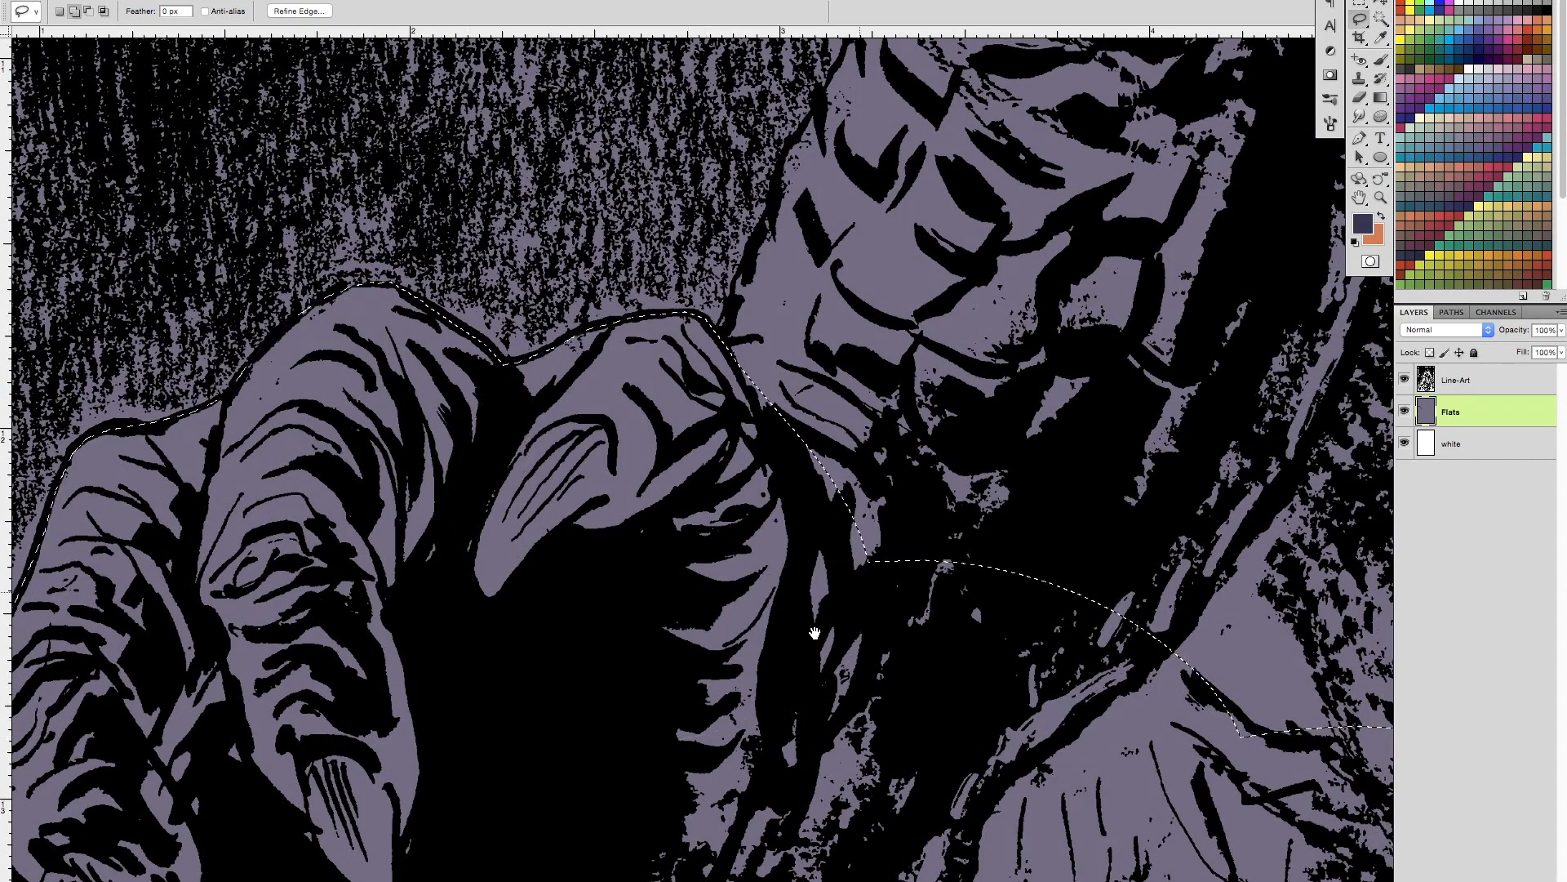
Step: Extend the selection along the outer edge of the forearm and upper arm, from the wrist to the shoulder
{"action": "left_click_drag", "start_coordinate": [948, 515], "coordinate": [738, 697]}
{"action": "mouse_move", "coordinate": [923, 850]}
{"action": "left_mouse_down"}
{"action": "mouse_move", "coordinate": [614, 777]}
{"action": "mouse_move", "coordinate": [507, 520]}
{"action": "mouse_move", "coordinate": [660, 131]}
{"action": "mouse_move", "coordinate": [702, 91]}
{"action": "mouse_move", "coordinate": [1159, 342]}
{"action": "mouse_move", "coordinate": [996, 857]}
{"action": "left_mouse_up"}
{"action": "left_click_drag", "start_coordinate": [1081, 441], "coordinate": [832, 878]}
{"action": "mouse_move", "coordinate": [1102, 677]}
{"action": "left_mouse_down"}
{"action": "mouse_move", "coordinate": [776, 837]}
{"action": "mouse_move", "coordinate": [453, 533]}
{"action": "mouse_move", "coordinate": [502, 192]}
{"action": "mouse_move", "coordinate": [545, 90]}
{"action": "mouse_move", "coordinate": [1088, 545]}
{"action": "mouse_move", "coordinate": [1096, 657]}
{"action": "left_mouse_up"}
{"action": "left_click_drag", "start_coordinate": [1004, 445], "coordinate": [896, 818]}
{"action": "mouse_move", "coordinate": [1098, 649]}
{"action": "left_mouse_down"}
{"action": "mouse_move", "coordinate": [792, 779]}
{"action": "mouse_move", "coordinate": [473, 608]}
{"action": "mouse_move", "coordinate": [413, 490]}
{"action": "mouse_move", "coordinate": [423, 426]}
{"action": "mouse_move", "coordinate": [511, 314]}
{"action": "mouse_move", "coordinate": [691, 140]}
{"action": "left_mouse_up"}
{"action": "left_click_drag", "start_coordinate": [960, 222], "coordinate": [1053, 629]}
{"action": "left_click_drag", "start_coordinate": [743, 372], "coordinate": [853, 668]}
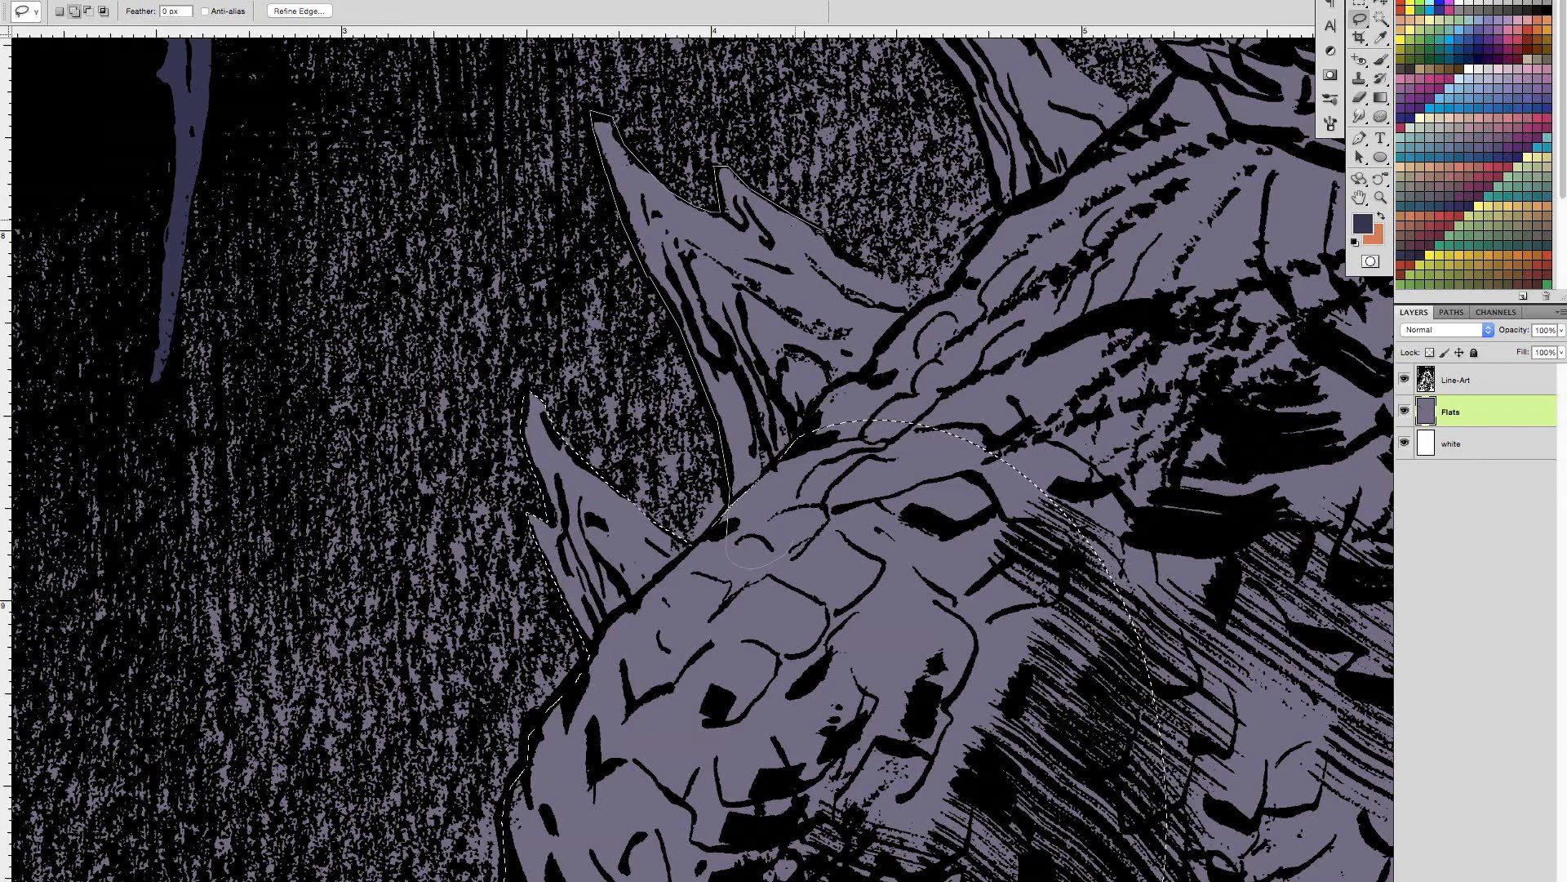
Step: Add the pointed shoulder spikes to the selection, tracing each one up to the area beneath the jaw
{"action": "left_click_drag", "start_coordinate": [967, 561], "coordinate": [931, 572]}
{"action": "left_click_drag", "start_coordinate": [1081, 412], "coordinate": [750, 668]}
{"action": "left_click_drag", "start_coordinate": [704, 584], "coordinate": [855, 583]}
{"action": "mouse_move", "coordinate": [584, 732]}
{"action": "left_mouse_down"}
{"action": "mouse_move", "coordinate": [395, 600]}
{"action": "mouse_move", "coordinate": [502, 258]}
{"action": "mouse_move", "coordinate": [854, 135]}
{"action": "mouse_move", "coordinate": [817, 753]}
{"action": "left_mouse_up"}
{"action": "left_click_drag", "start_coordinate": [926, 384], "coordinate": [854, 745]}
{"action": "left_click_drag", "start_coordinate": [872, 557], "coordinate": [873, 771]}
{"action": "mouse_move", "coordinate": [782, 798]}
{"action": "left_mouse_down"}
{"action": "mouse_move", "coordinate": [501, 586]}
{"action": "mouse_move", "coordinate": [421, 336]}
{"action": "mouse_move", "coordinate": [492, 186]}
{"action": "mouse_move", "coordinate": [929, 767]}
{"action": "left_mouse_up"}
{"action": "left_click_drag", "start_coordinate": [888, 687], "coordinate": [710, 641]}
{"action": "mouse_move", "coordinate": [641, 579]}
{"action": "left_mouse_down"}
{"action": "mouse_move", "coordinate": [557, 454]}
{"action": "mouse_move", "coordinate": [580, 451]}
{"action": "mouse_move", "coordinate": [701, 538]}
{"action": "mouse_move", "coordinate": [696, 504]}
{"action": "mouse_move", "coordinate": [709, 543]}
{"action": "mouse_move", "coordinate": [810, 598]}
{"action": "mouse_move", "coordinate": [861, 563]}
{"action": "mouse_move", "coordinate": [918, 560]}
{"action": "mouse_move", "coordinate": [971, 645]}
{"action": "mouse_move", "coordinate": [800, 825]}
{"action": "left_mouse_up"}
Step: Lasso the remaining torso and neck interior roughly, fill the combined selection with dark navy, and deselect
{"action": "key", "text": "z"}
{"action": "left_click_drag", "start_coordinate": [946, 669], "coordinate": [851, 506]}
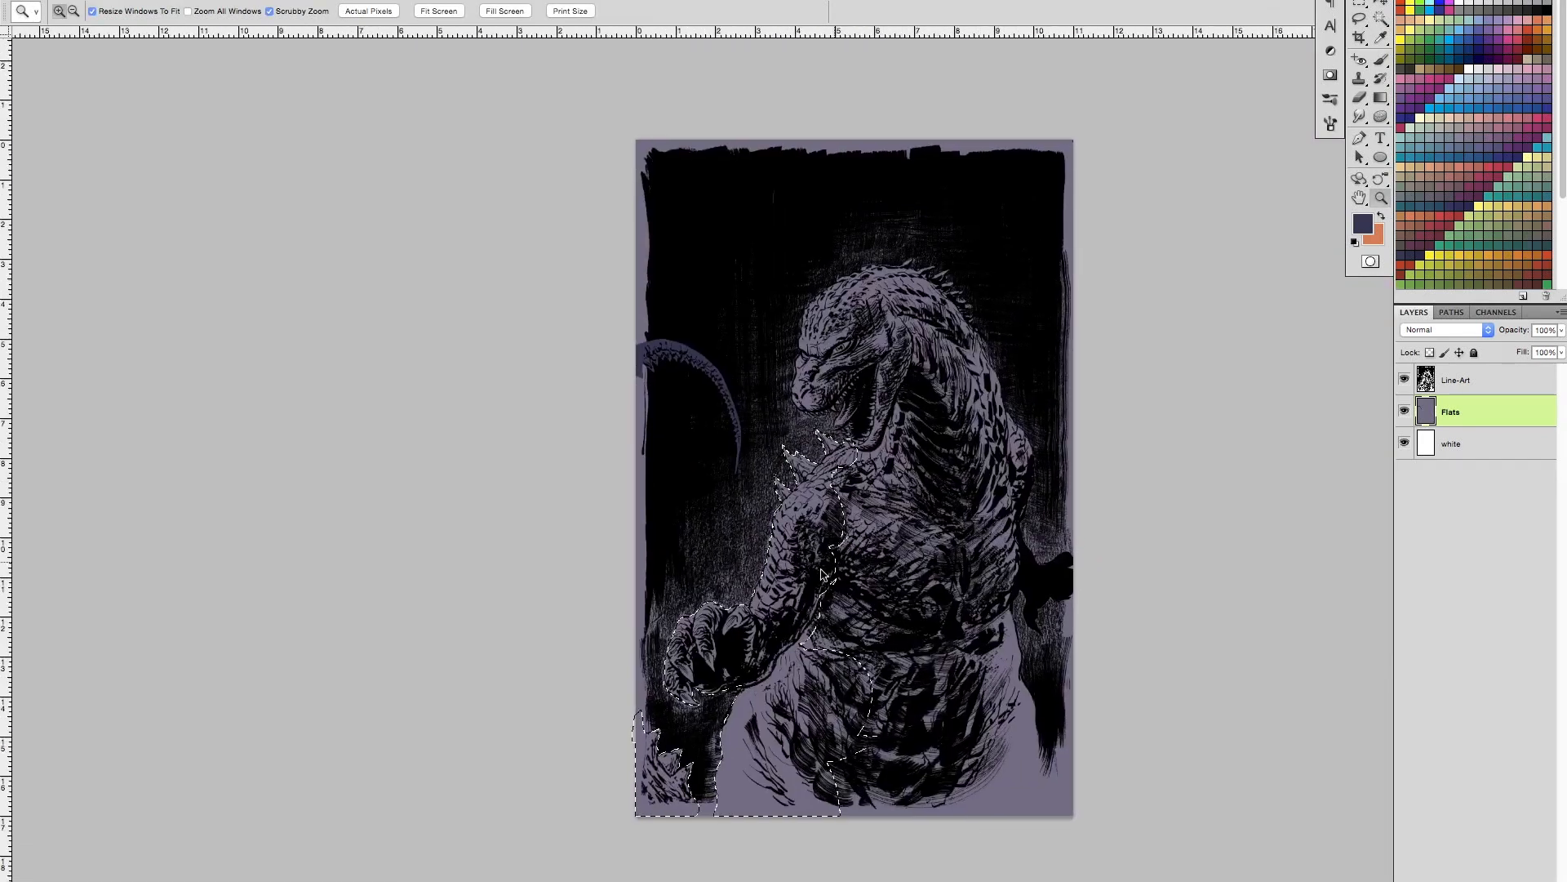
{"action": "key", "text": "l"}
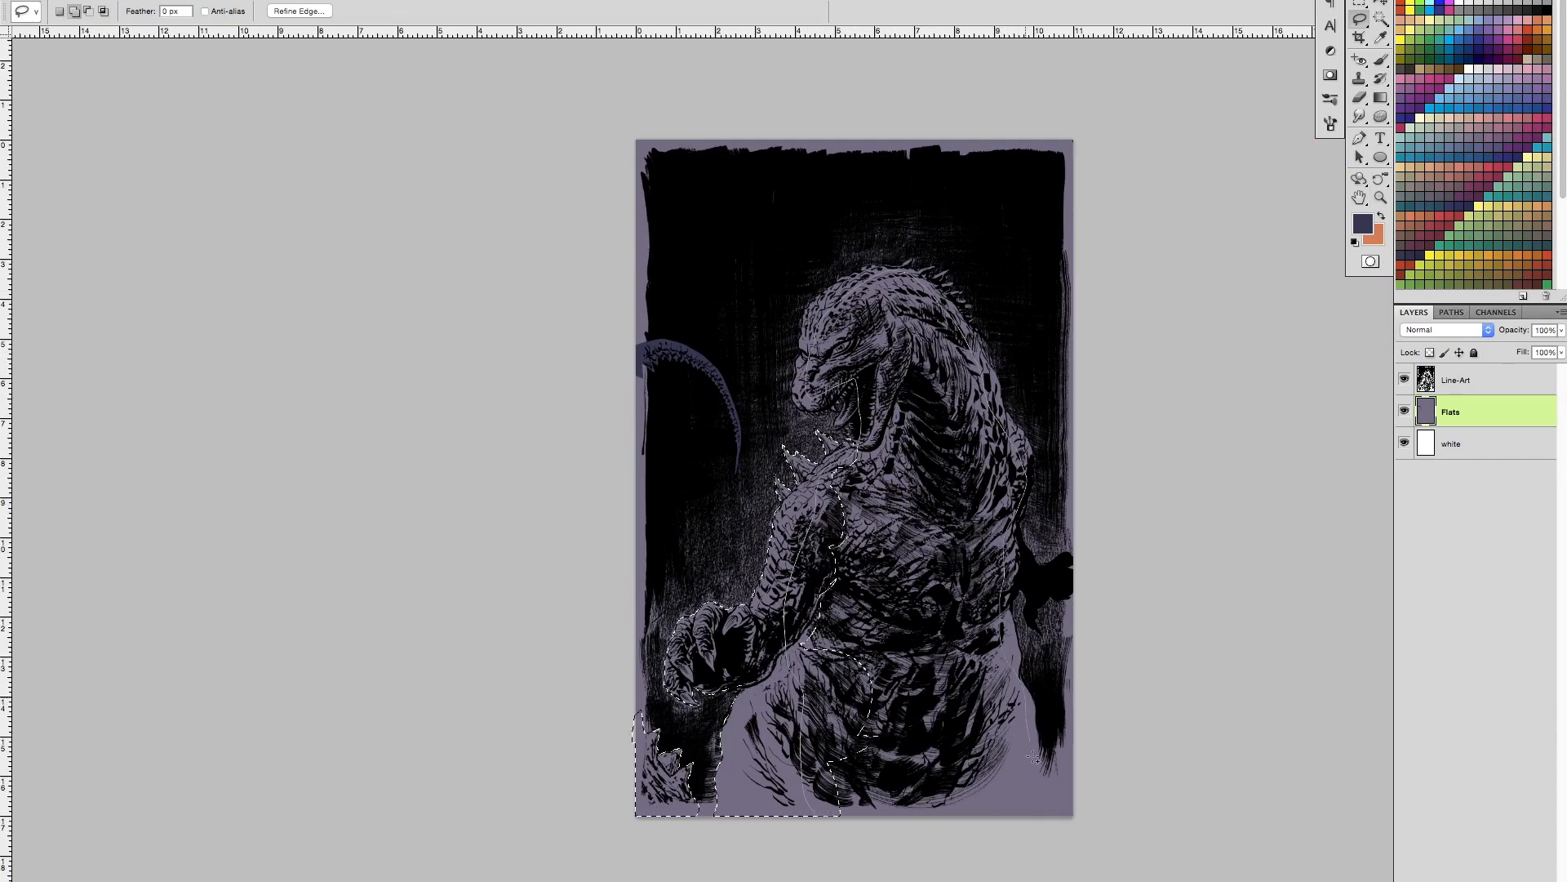
{"action": "left_click_drag", "start_coordinate": [977, 861], "coordinate": [977, 861]}
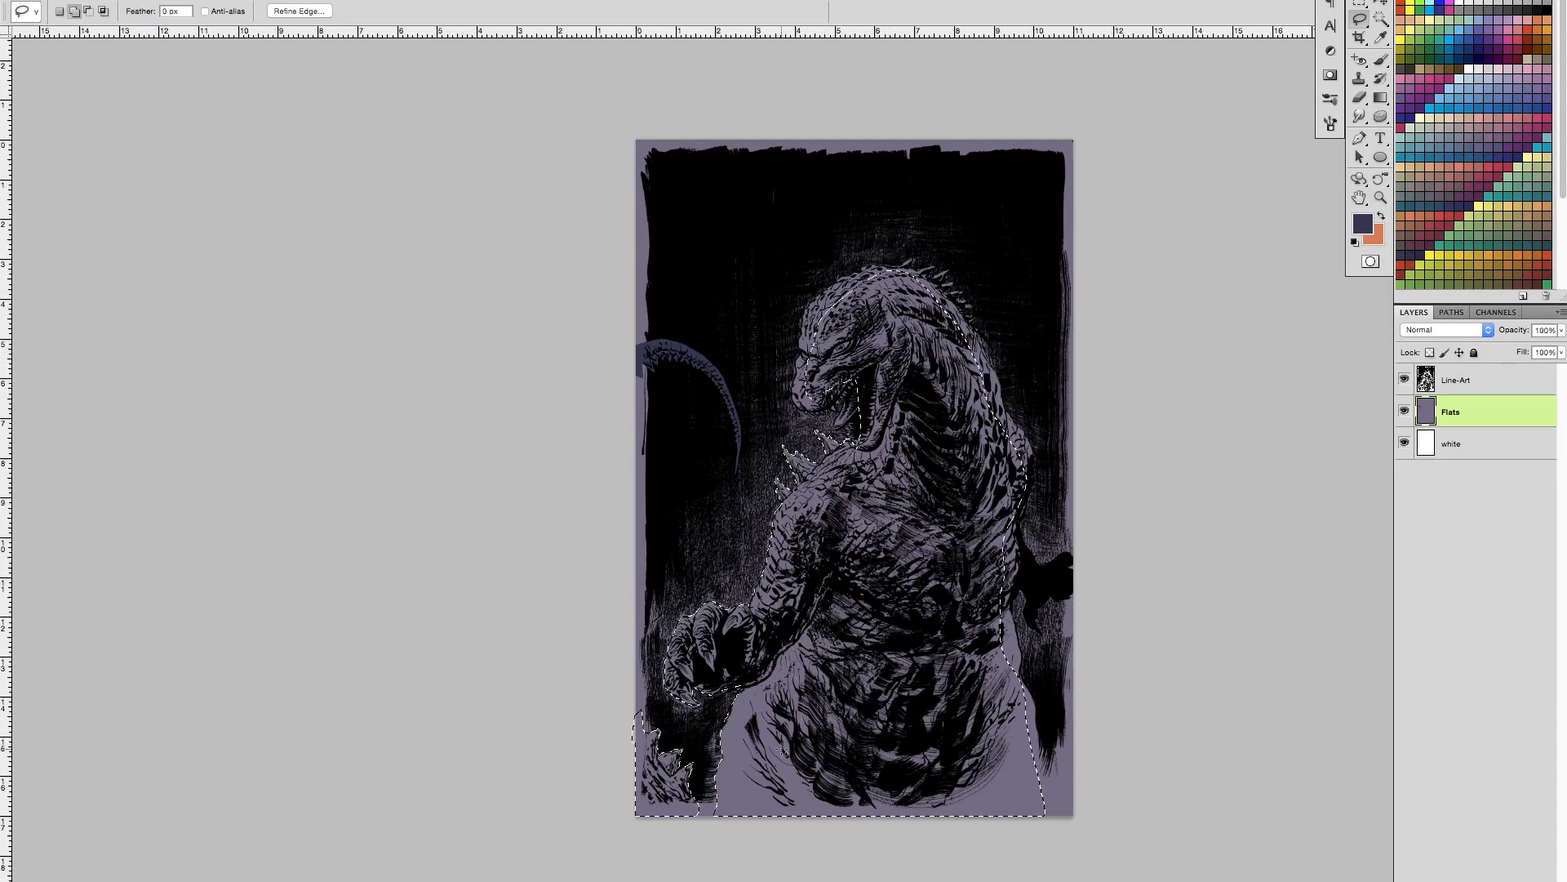
{"action": "key", "text": "alt+BackSpace"}
{"action": "key", "text": "ctrl+d"}
Step: Lasso the lower jaw, tongue and mouth interior, following the open mouth up to the upper teeth
{"action": "key", "text": "z"}
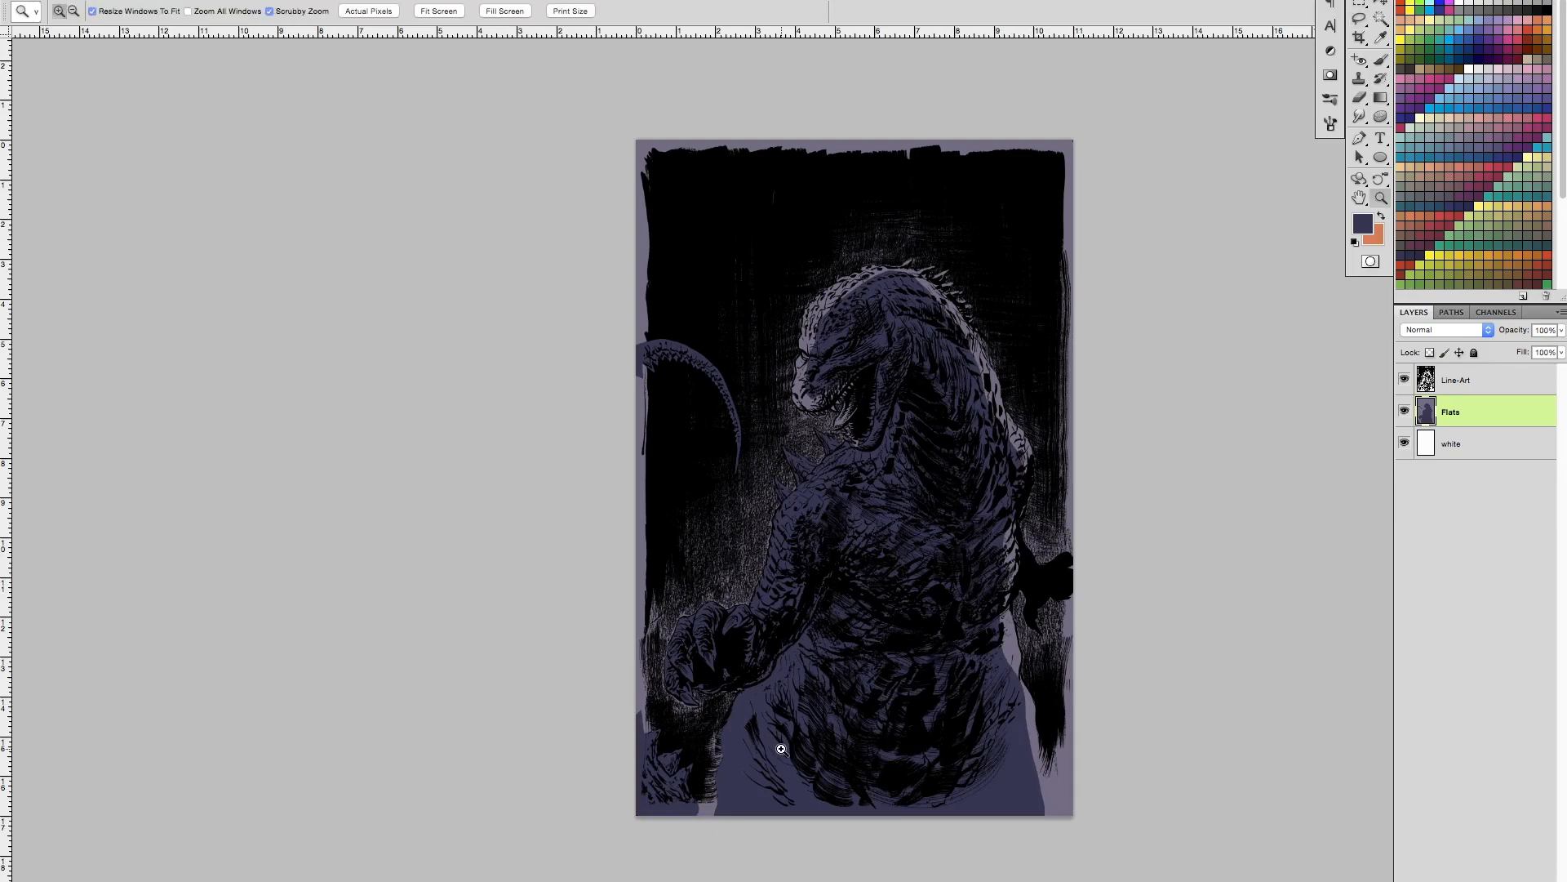
{"action": "left_click", "coordinate": [720, 711]}
{"action": "scroll", "coordinate": [745, 797], "scroll_direction": "right", "scroll_amount": 5}
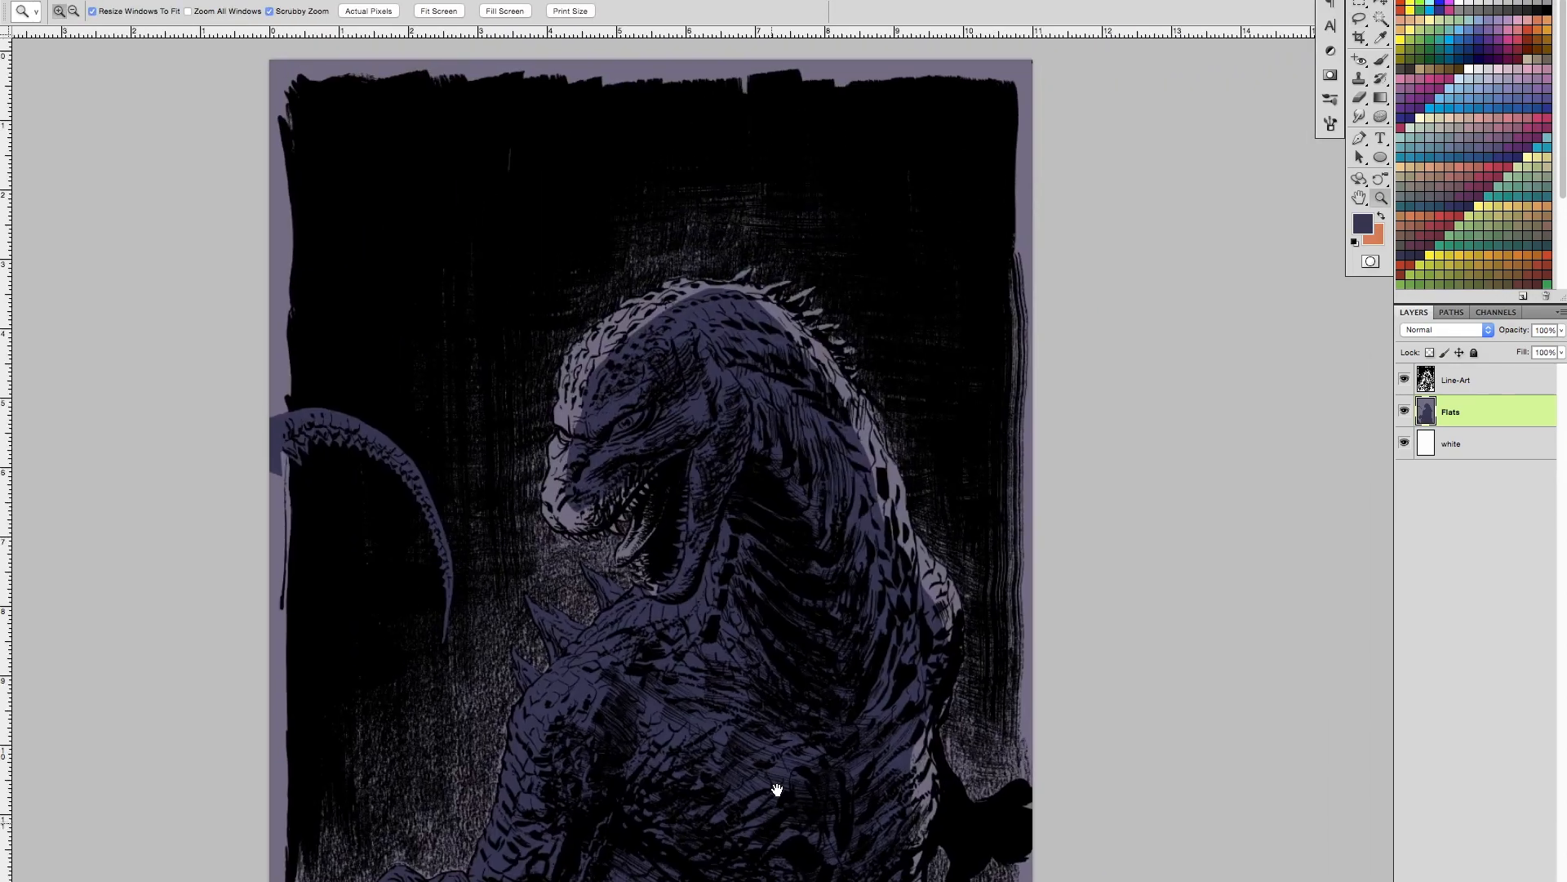
{"action": "left_click_drag", "start_coordinate": [661, 560], "coordinate": [834, 704]}
{"action": "key", "text": "l"}
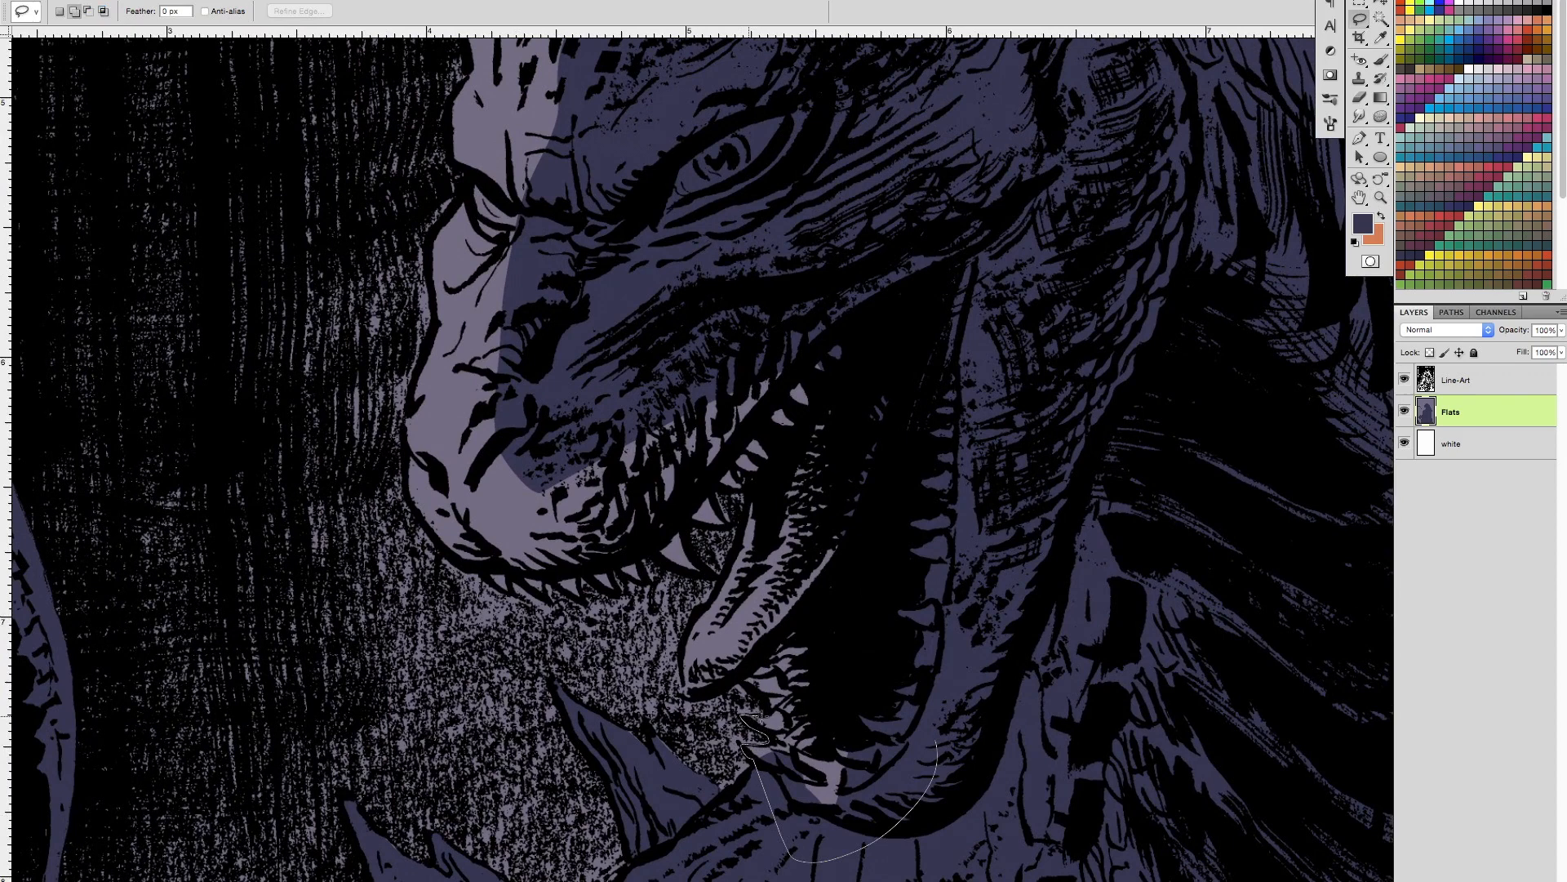
{"action": "left_click_drag", "start_coordinate": [927, 667], "coordinate": [937, 738]}
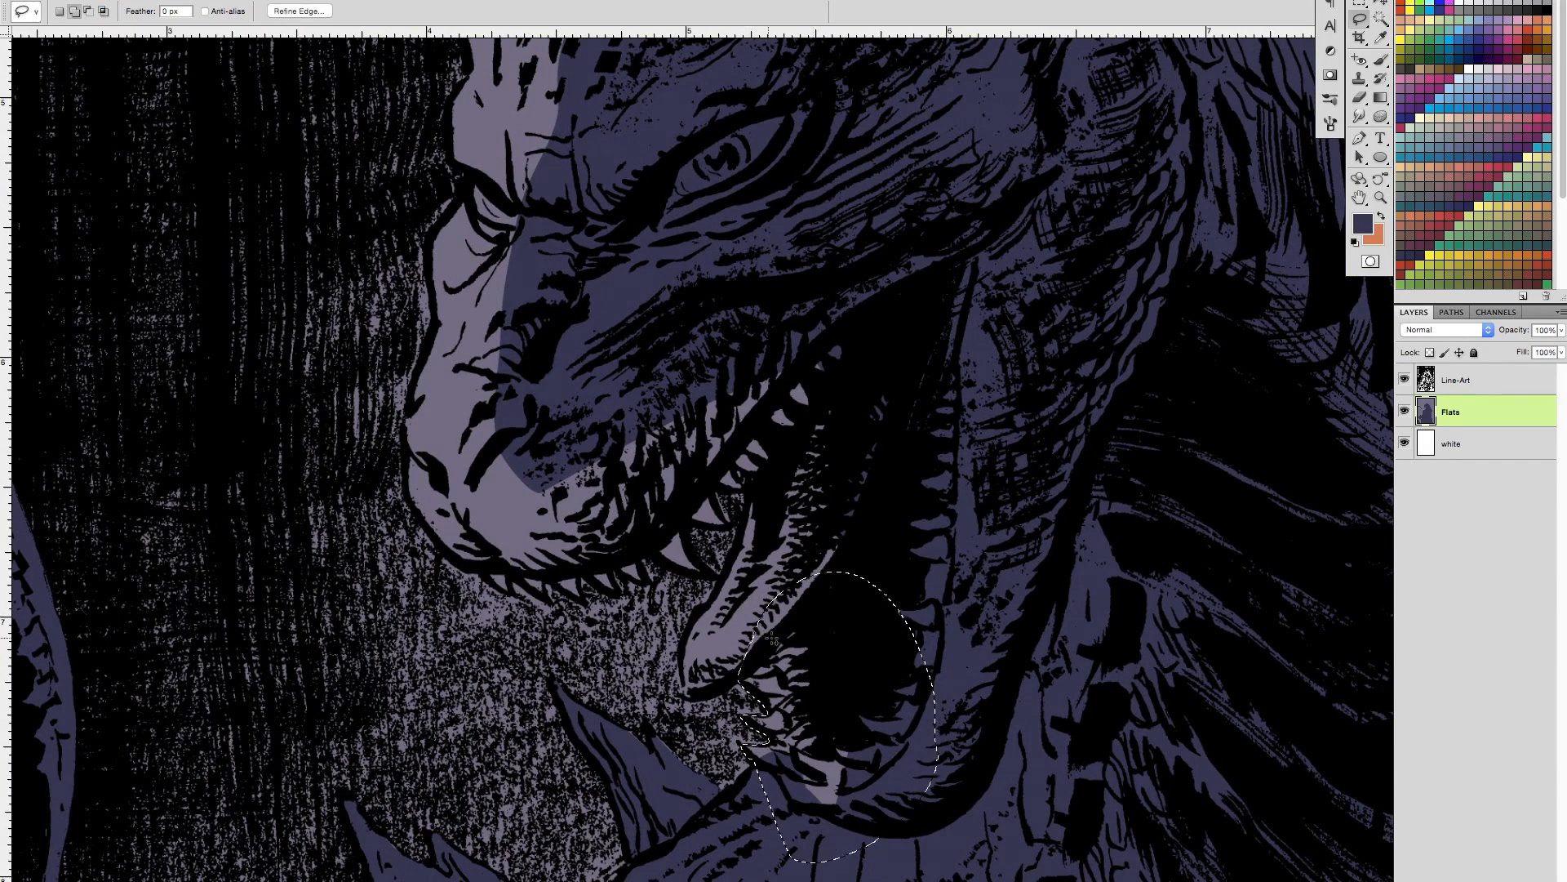
{"action": "mouse_move", "coordinate": [771, 639]}
{"action": "left_mouse_down"}
{"action": "mouse_move", "coordinate": [727, 688]}
{"action": "mouse_move", "coordinate": [684, 697]}
{"action": "mouse_move", "coordinate": [693, 624]}
{"action": "mouse_move", "coordinate": [780, 447]}
{"action": "mouse_move", "coordinate": [882, 588]}
{"action": "left_mouse_up"}
{"action": "mouse_move", "coordinate": [794, 439]}
{"action": "left_mouse_down"}
{"action": "mouse_move", "coordinate": [1021, 284]}
{"action": "mouse_move", "coordinate": [934, 699]}
{"action": "left_mouse_up"}
{"action": "left_click_drag", "start_coordinate": [840, 571], "coordinate": [909, 668]}
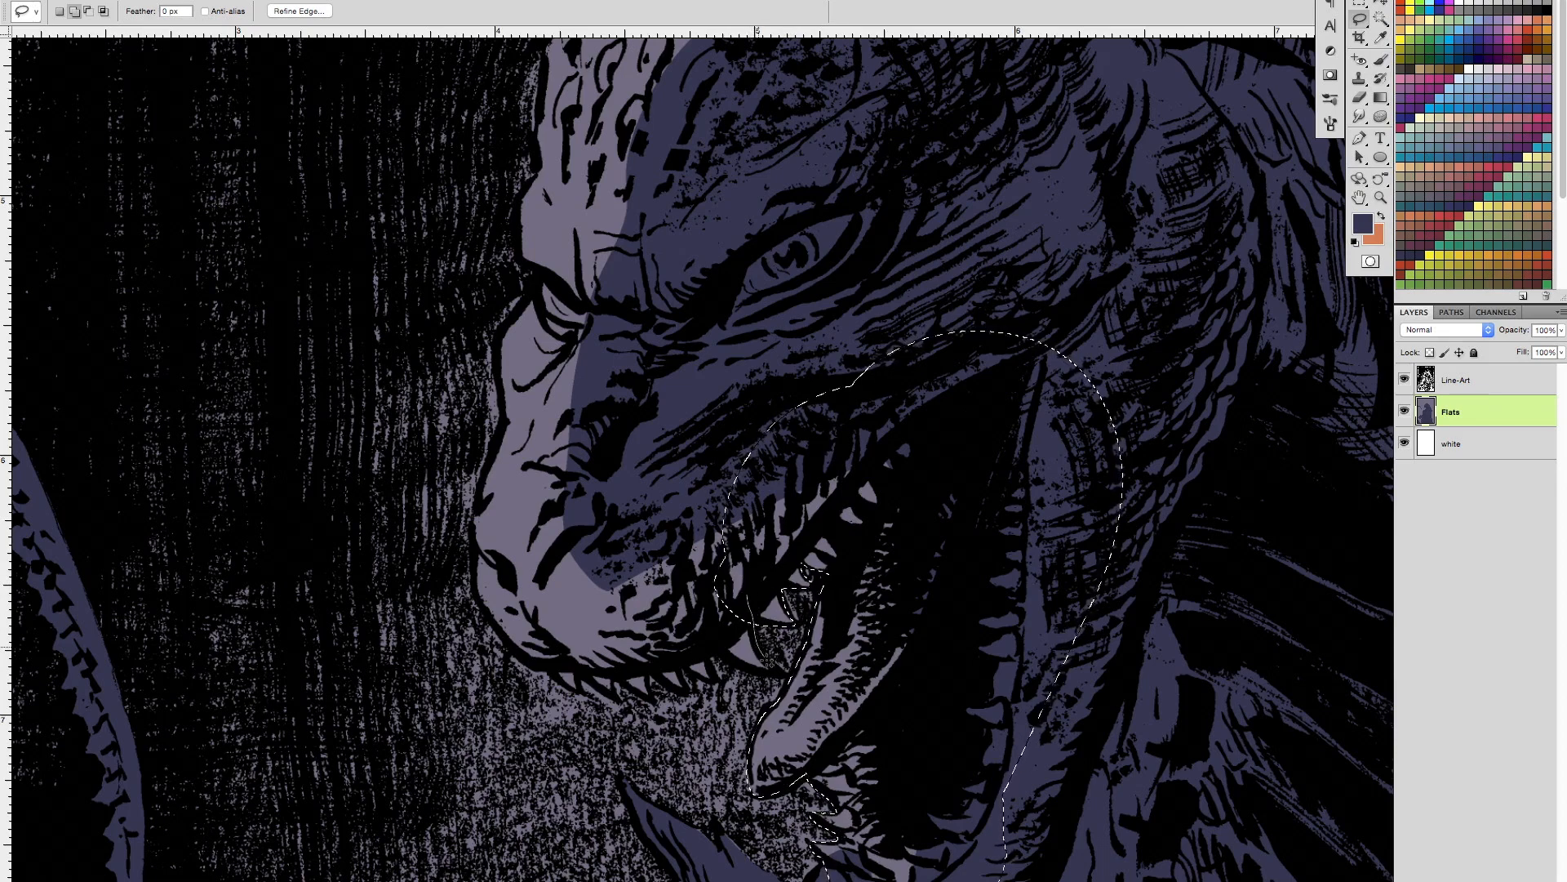
Step: Add the snout, brow and forehead to the selection along the face's outer contour
{"action": "left_click_drag", "start_coordinate": [707, 460], "coordinate": [755, 426]}
{"action": "left_click_drag", "start_coordinate": [714, 681], "coordinate": [671, 565]}
{"action": "mouse_move", "coordinate": [673, 652]}
{"action": "left_mouse_down"}
{"action": "mouse_move", "coordinate": [688, 685]}
{"action": "mouse_move", "coordinate": [632, 562]}
{"action": "left_mouse_up"}
{"action": "mouse_move", "coordinate": [798, 306]}
{"action": "left_mouse_down"}
{"action": "mouse_move", "coordinate": [792, 680]}
{"action": "mouse_move", "coordinate": [776, 711]}
{"action": "left_mouse_up"}
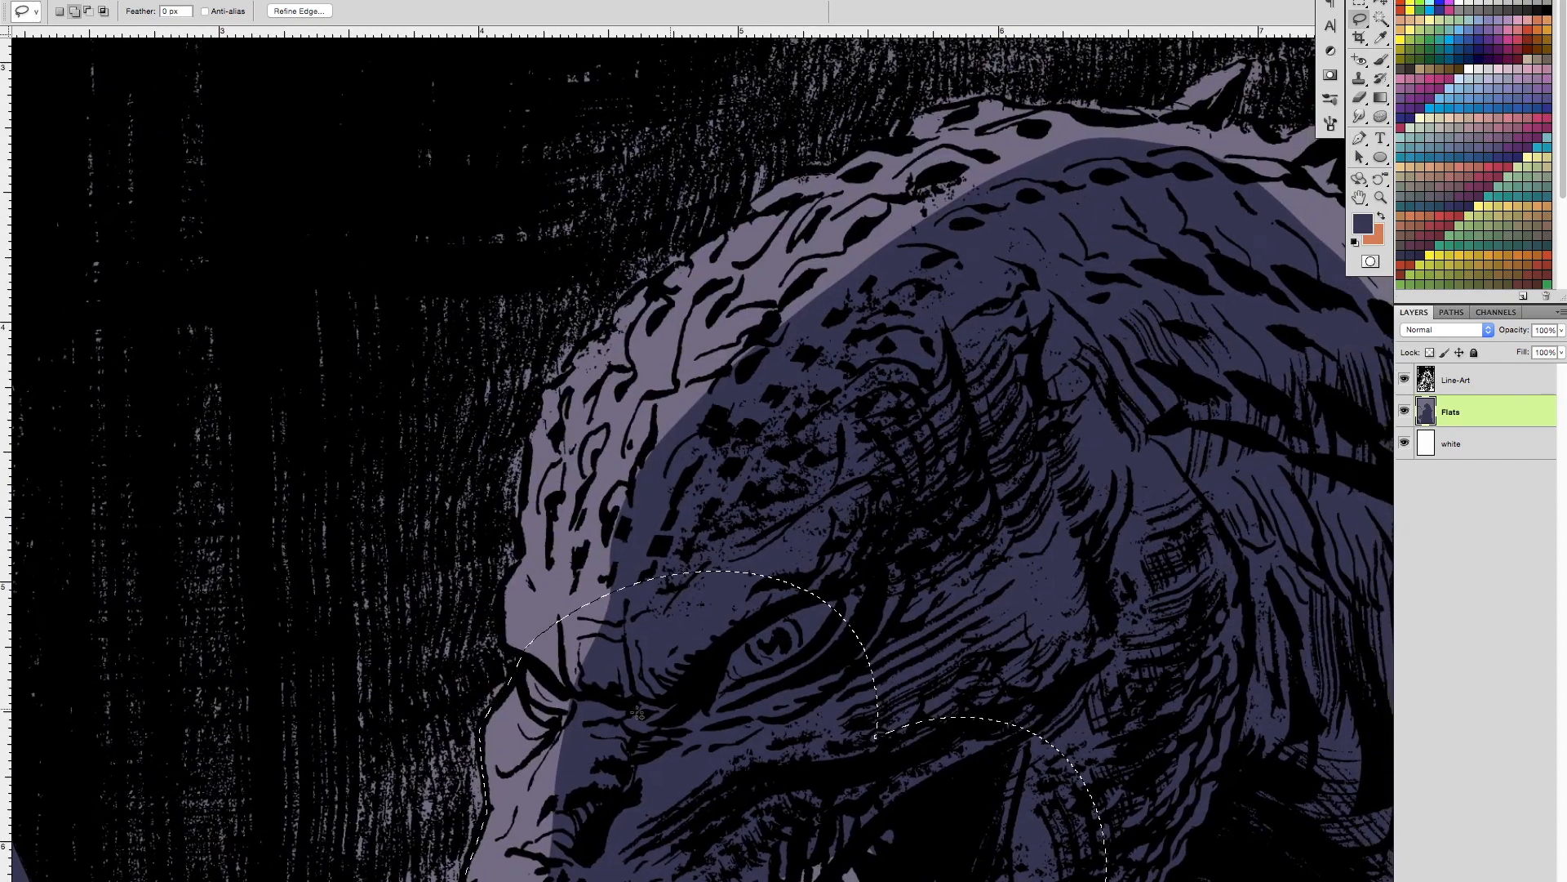
{"action": "mouse_move", "coordinate": [500, 608]}
{"action": "left_mouse_down"}
{"action": "mouse_move", "coordinate": [524, 561]}
{"action": "mouse_move", "coordinate": [548, 398]}
{"action": "mouse_move", "coordinate": [564, 379]}
{"action": "mouse_move", "coordinate": [656, 381]}
{"action": "mouse_move", "coordinate": [763, 575]}
{"action": "left_mouse_up"}
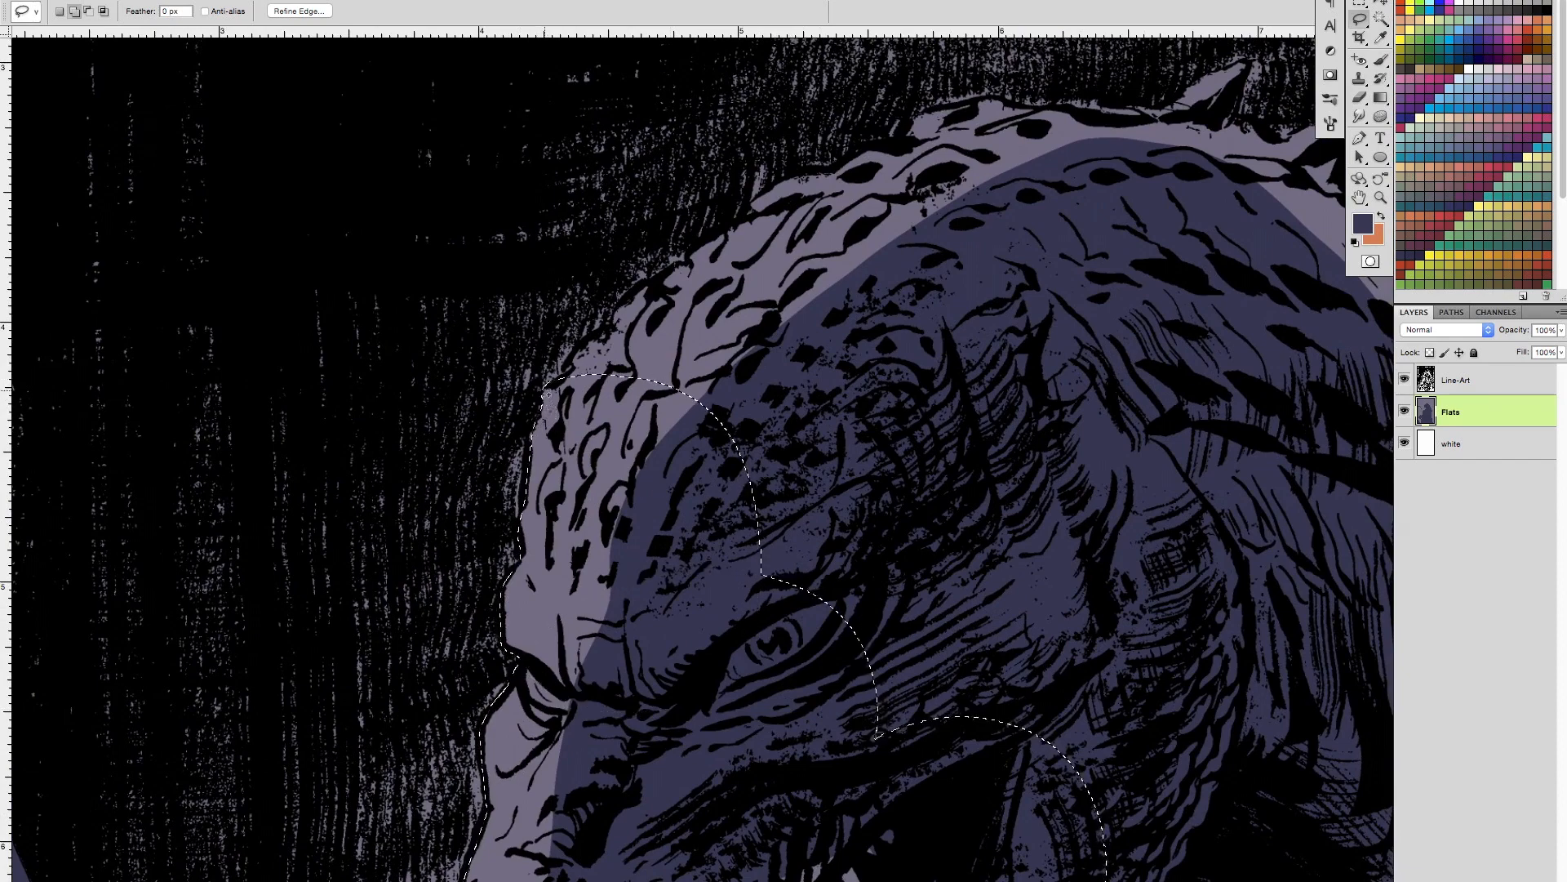
{"action": "left_click_drag", "start_coordinate": [690, 455], "coordinate": [604, 611]}
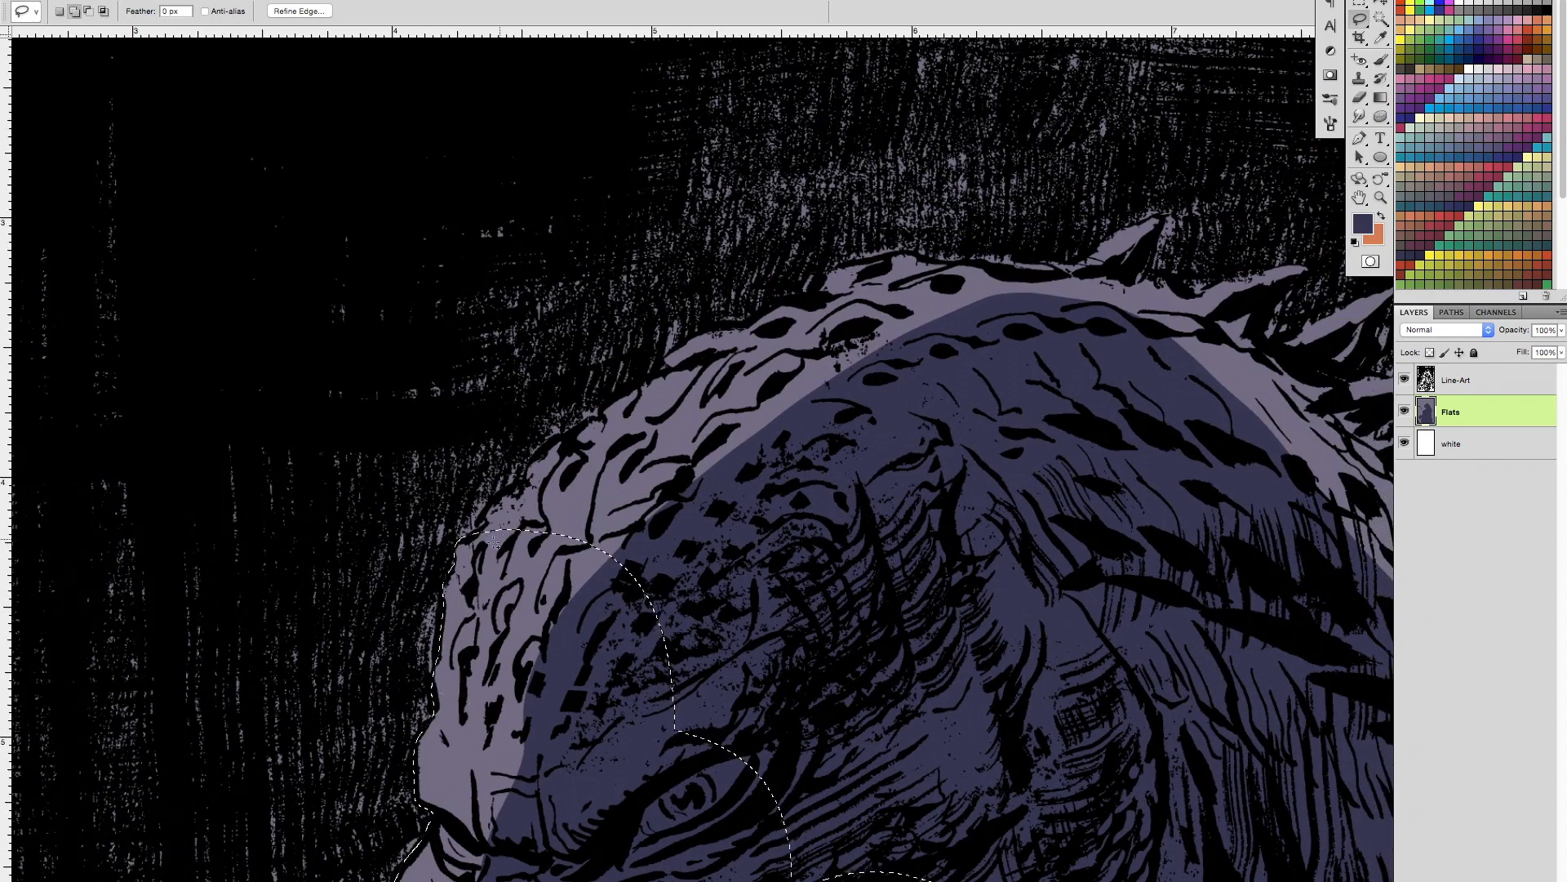
Step: Add the crown of the head up to the first dorsal spike, fill the selection with dark navy, and deselect
{"action": "mouse_move", "coordinate": [523, 486]}
{"action": "left_mouse_down"}
{"action": "mouse_move", "coordinate": [644, 380]}
{"action": "mouse_move", "coordinate": [859, 586]}
{"action": "mouse_move", "coordinate": [702, 811]}
{"action": "left_mouse_up"}
{"action": "mouse_move", "coordinate": [868, 550]}
{"action": "left_mouse_down"}
{"action": "mouse_move", "coordinate": [805, 683]}
{"action": "mouse_move", "coordinate": [785, 680]}
{"action": "left_mouse_up"}
{"action": "mouse_move", "coordinate": [731, 559]}
{"action": "left_mouse_down"}
{"action": "mouse_move", "coordinate": [672, 598]}
{"action": "mouse_move", "coordinate": [737, 627]}
{"action": "mouse_move", "coordinate": [509, 585]}
{"action": "mouse_move", "coordinate": [507, 569]}
{"action": "mouse_move", "coordinate": [571, 499]}
{"action": "mouse_move", "coordinate": [649, 472]}
{"action": "mouse_move", "coordinate": [767, 499]}
{"action": "mouse_move", "coordinate": [739, 670]}
{"action": "left_mouse_up"}
{"action": "mouse_move", "coordinate": [703, 516]}
{"action": "left_mouse_down"}
{"action": "mouse_move", "coordinate": [663, 488]}
{"action": "mouse_move", "coordinate": [675, 447]}
{"action": "mouse_move", "coordinate": [699, 438]}
{"action": "mouse_move", "coordinate": [776, 423]}
{"action": "mouse_move", "coordinate": [919, 445]}
{"action": "mouse_move", "coordinate": [788, 645]}
{"action": "left_mouse_up"}
{"action": "left_click_drag", "start_coordinate": [924, 632], "coordinate": [811, 616]}
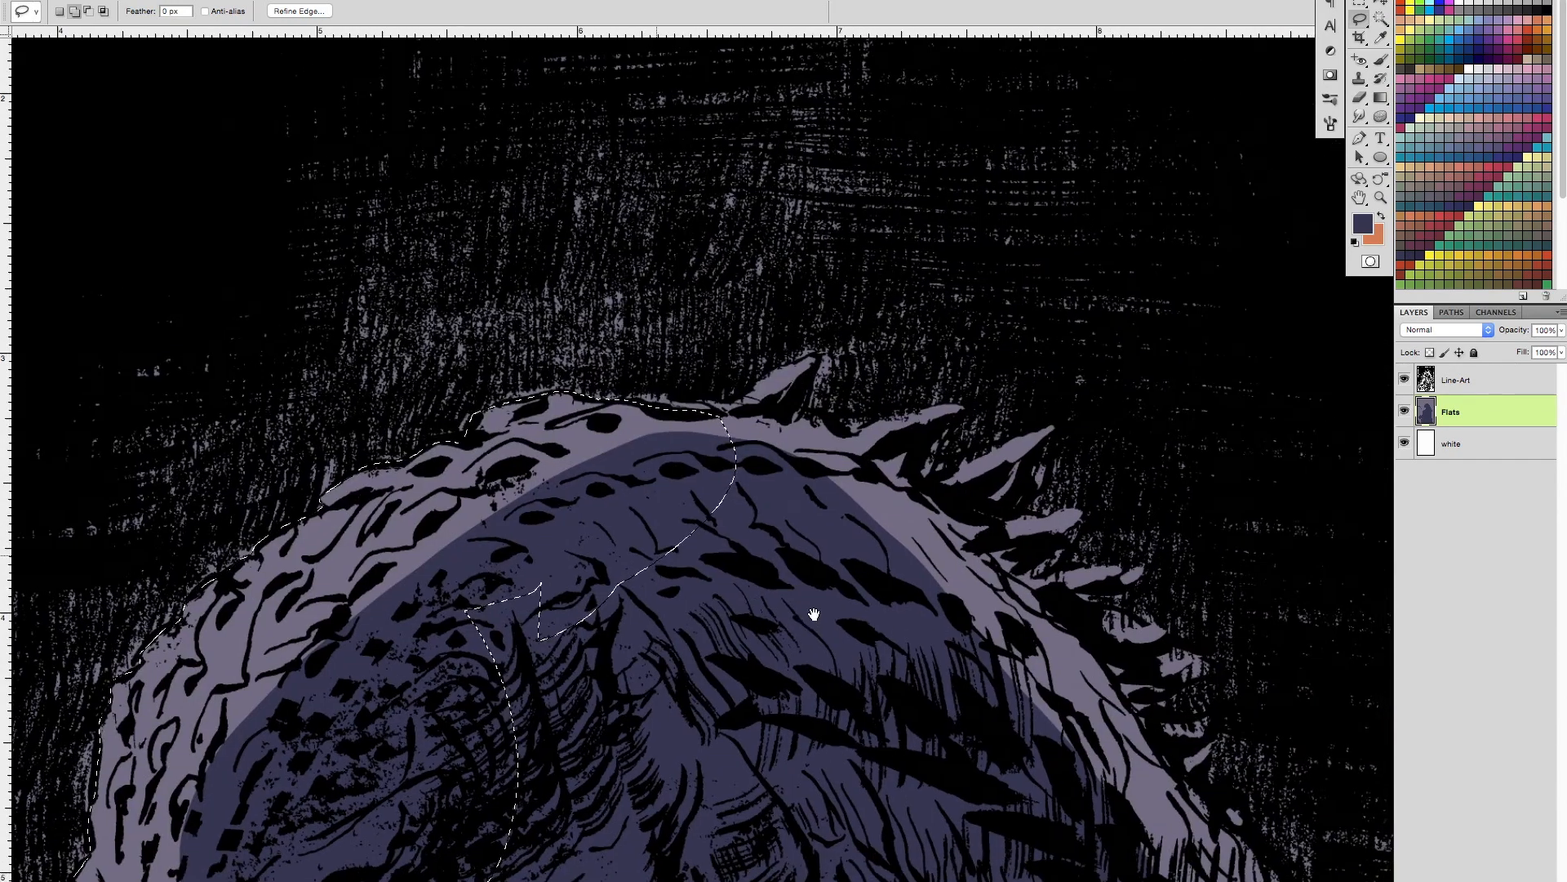
{"action": "key", "text": "alt+BackSpace"}
{"action": "key", "text": "super+d"}
Step: Lasso the row of small spikes along the back of the head, tracing each pointed tip
{"action": "left_click_drag", "start_coordinate": [857, 666], "coordinate": [702, 671]}
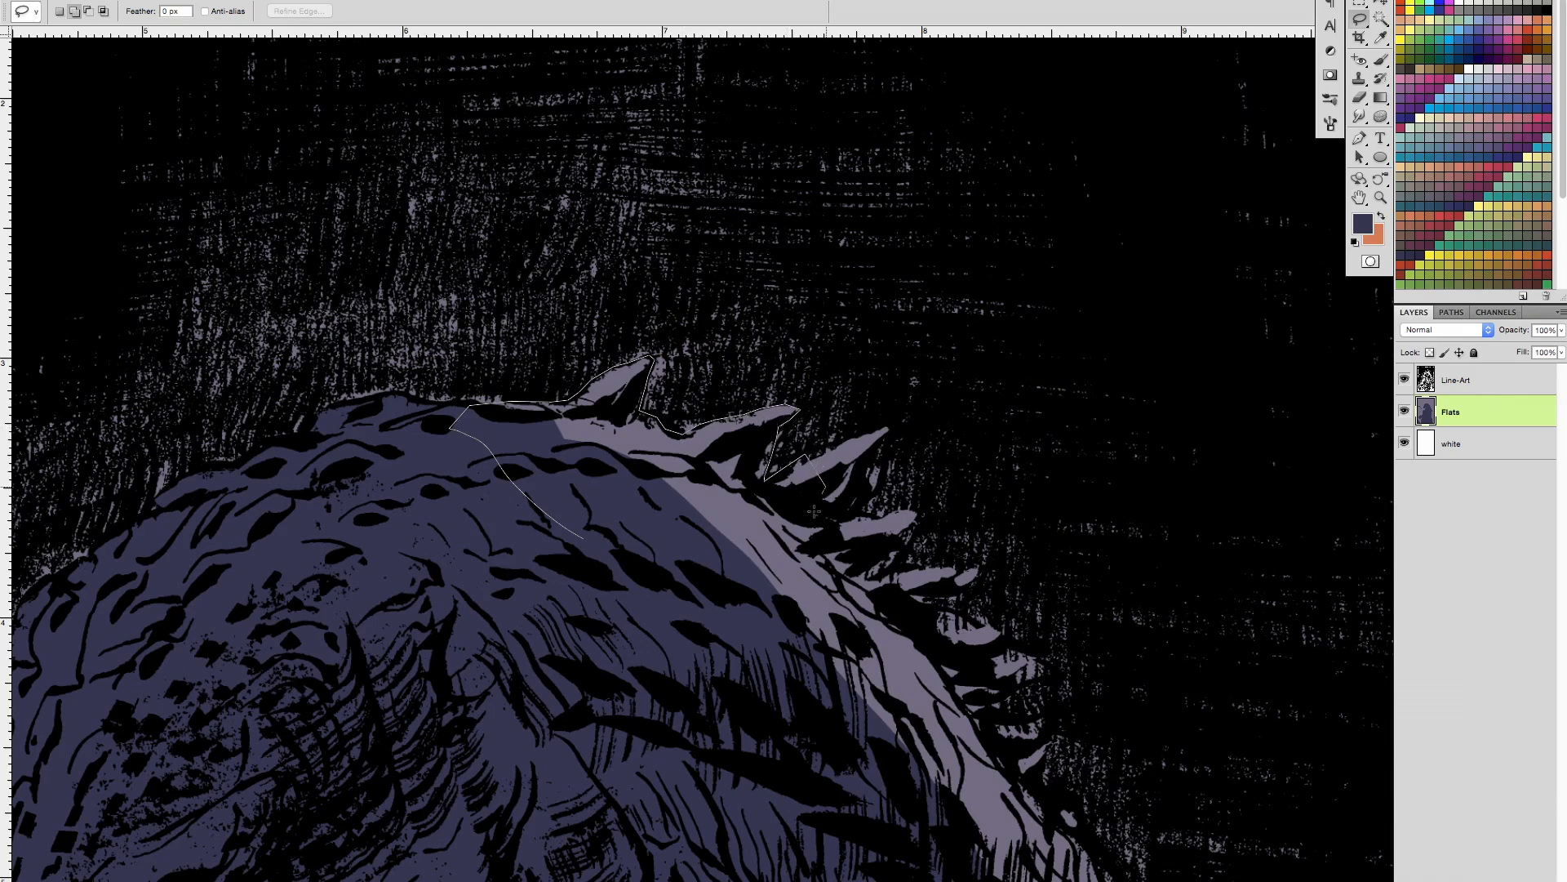
{"action": "left_click_drag", "start_coordinate": [604, 559], "coordinate": [586, 565]}
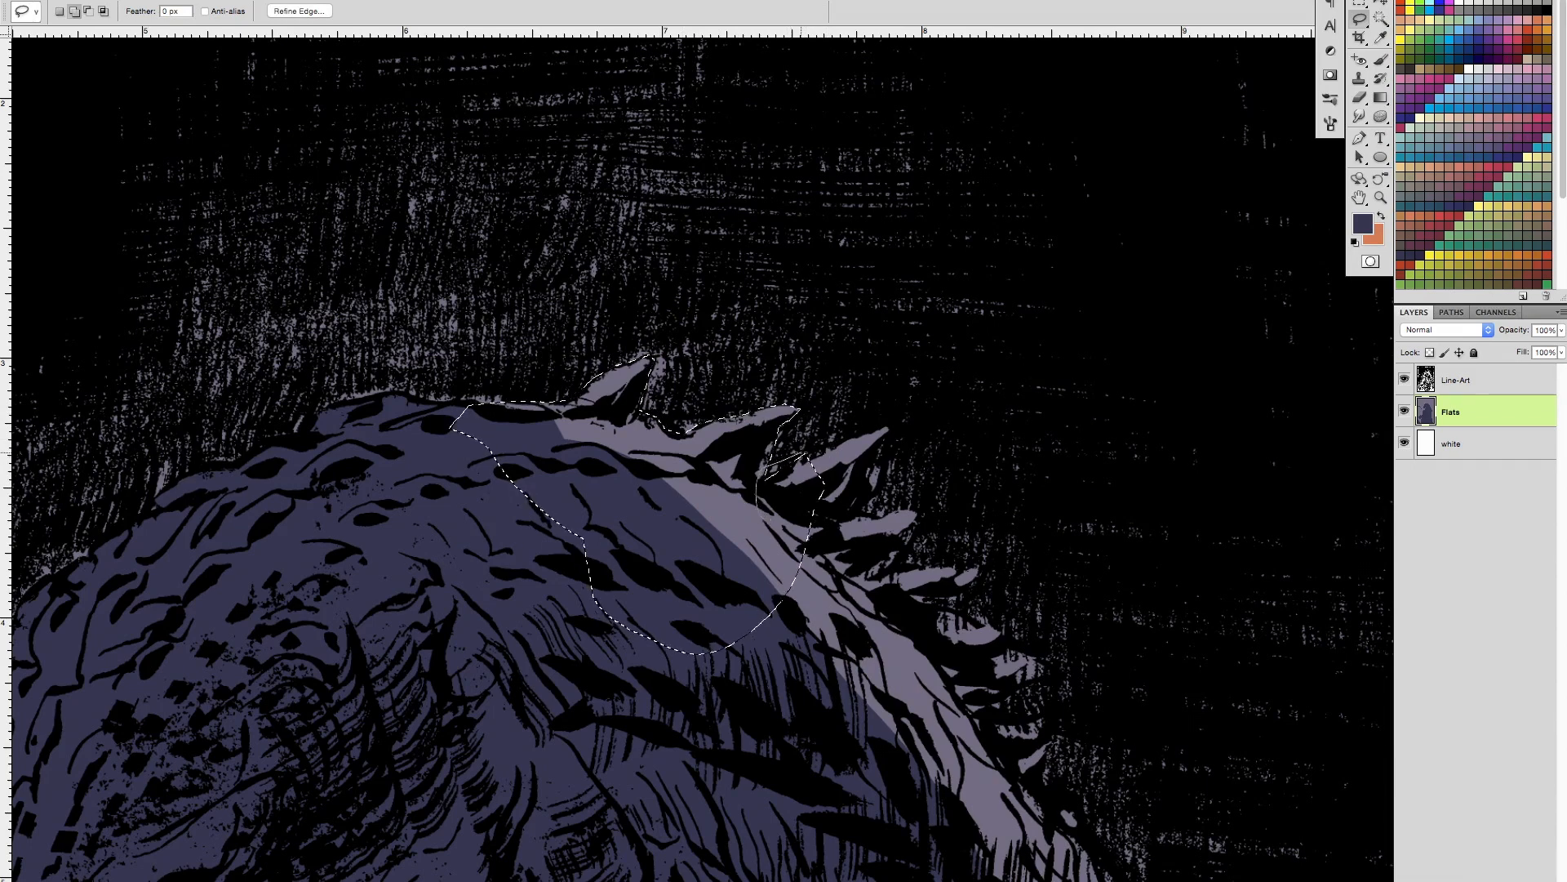
{"action": "mouse_move", "coordinate": [834, 444]}
{"action": "left_mouse_down"}
{"action": "mouse_move", "coordinate": [890, 439]}
{"action": "mouse_move", "coordinate": [853, 532]}
{"action": "mouse_move", "coordinate": [763, 411]}
{"action": "left_mouse_up"}
{"action": "mouse_move", "coordinate": [702, 577]}
{"action": "left_mouse_down"}
{"action": "mouse_move", "coordinate": [700, 422]}
{"action": "mouse_move", "coordinate": [823, 393]}
{"action": "left_mouse_up"}
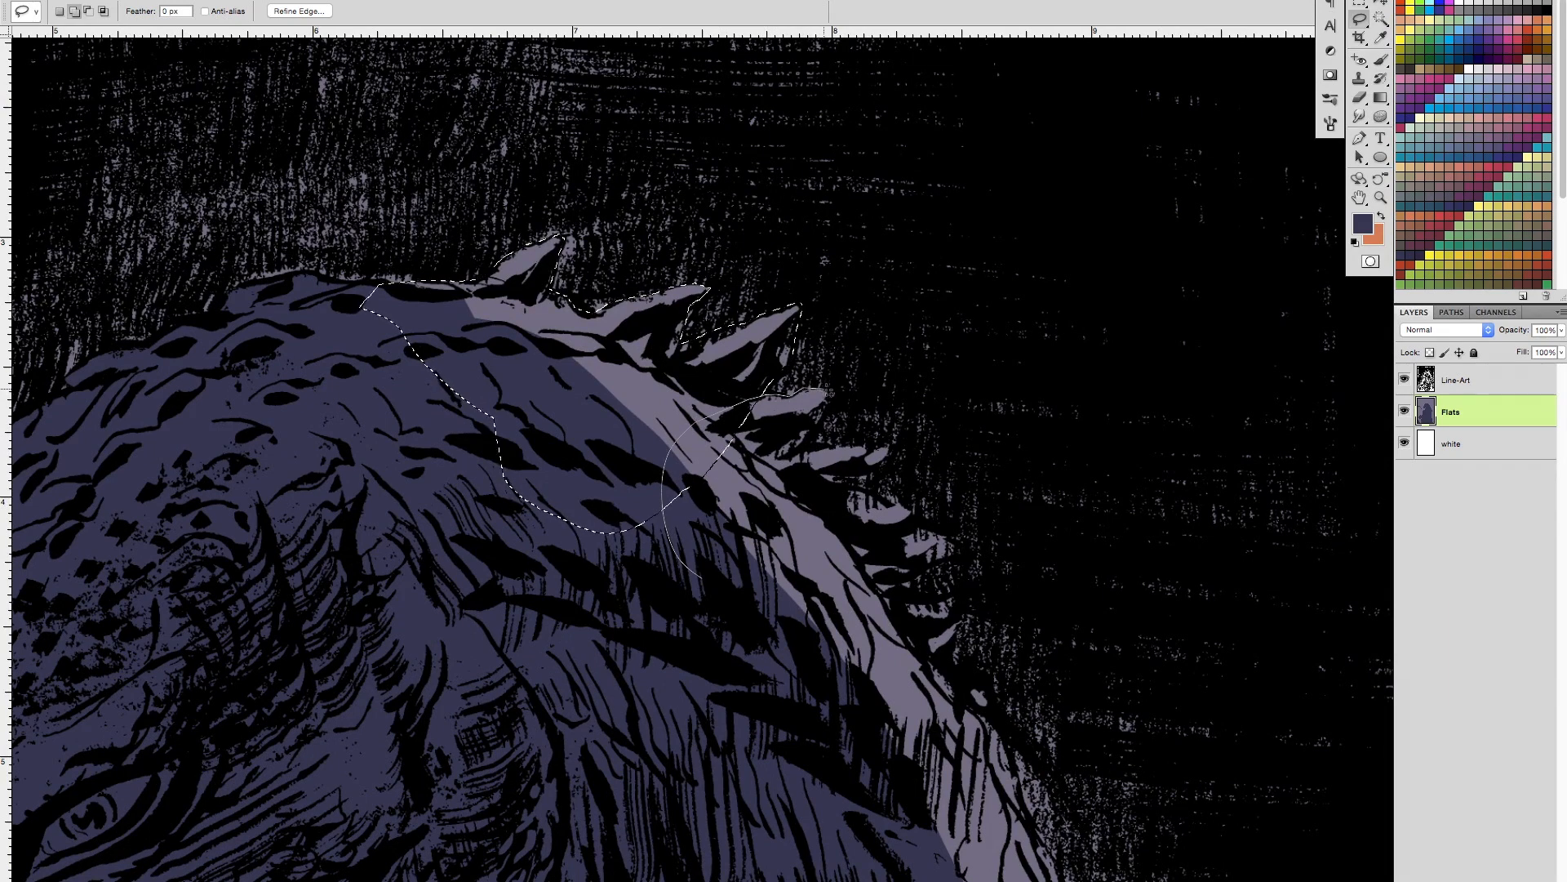
{"action": "mouse_move", "coordinate": [808, 446]}
{"action": "left_mouse_down"}
{"action": "mouse_move", "coordinate": [893, 447]}
{"action": "mouse_move", "coordinate": [871, 476]}
{"action": "mouse_move", "coordinate": [910, 499]}
{"action": "mouse_move", "coordinate": [853, 562]}
{"action": "mouse_move", "coordinate": [692, 606]}
{"action": "left_mouse_up"}
{"action": "left_click_drag", "start_coordinate": [995, 682], "coordinate": [886, 542]}
{"action": "mouse_move", "coordinate": [678, 545]}
{"action": "left_mouse_down"}
{"action": "mouse_move", "coordinate": [647, 481]}
{"action": "mouse_move", "coordinate": [666, 400]}
{"action": "mouse_move", "coordinate": [775, 383]}
{"action": "mouse_move", "coordinate": [855, 403]}
{"action": "mouse_move", "coordinate": [729, 499]}
{"action": "mouse_move", "coordinate": [724, 477]}
{"action": "mouse_move", "coordinate": [759, 442]}
{"action": "mouse_move", "coordinate": [857, 459]}
{"action": "mouse_move", "coordinate": [837, 535]}
{"action": "mouse_move", "coordinate": [763, 584]}
{"action": "left_mouse_up"}
Step: Extend the selection below the last spike along the outer edge of the neck
{"action": "key", "text": "space"}
{"action": "left_click_drag", "start_coordinate": [941, 644], "coordinate": [861, 520]}
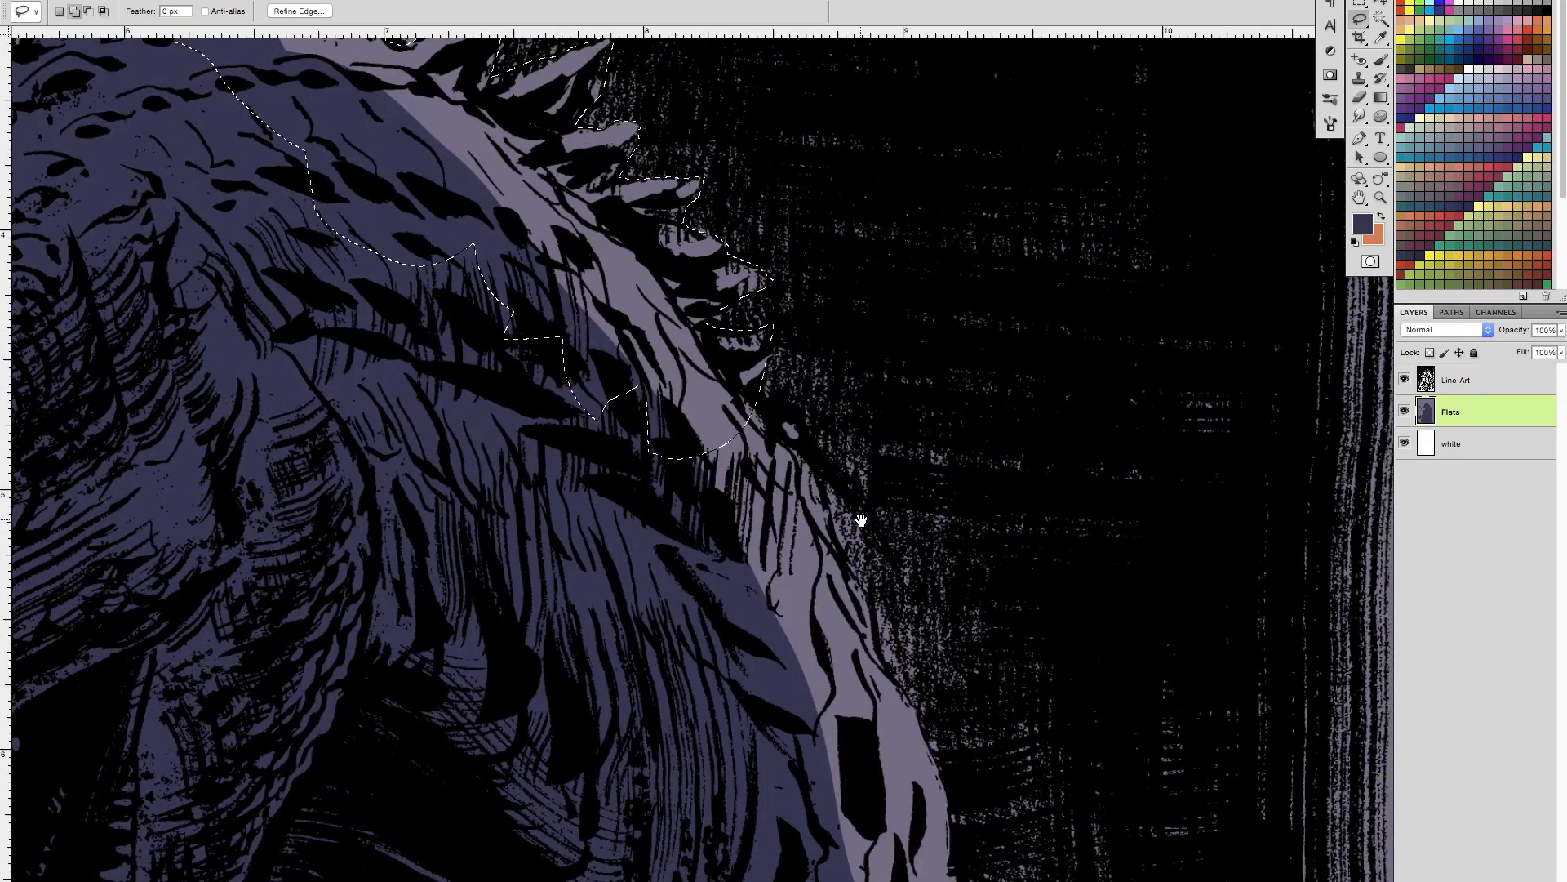
{"action": "mouse_move", "coordinate": [645, 380]}
{"action": "left_mouse_down"}
{"action": "mouse_move", "coordinate": [803, 633]}
{"action": "mouse_move", "coordinate": [823, 539]}
{"action": "mouse_move", "coordinate": [816, 465]}
{"action": "mouse_move", "coordinate": [731, 347]}
{"action": "left_mouse_up"}
{"action": "key", "text": "space"}
{"action": "left_click_drag", "start_coordinate": [886, 516], "coordinate": [816, 355]}
{"action": "mouse_move", "coordinate": [650, 500]}
{"action": "left_mouse_down"}
{"action": "mouse_move", "coordinate": [706, 339]}
{"action": "mouse_move", "coordinate": [744, 313]}
{"action": "left_mouse_up"}
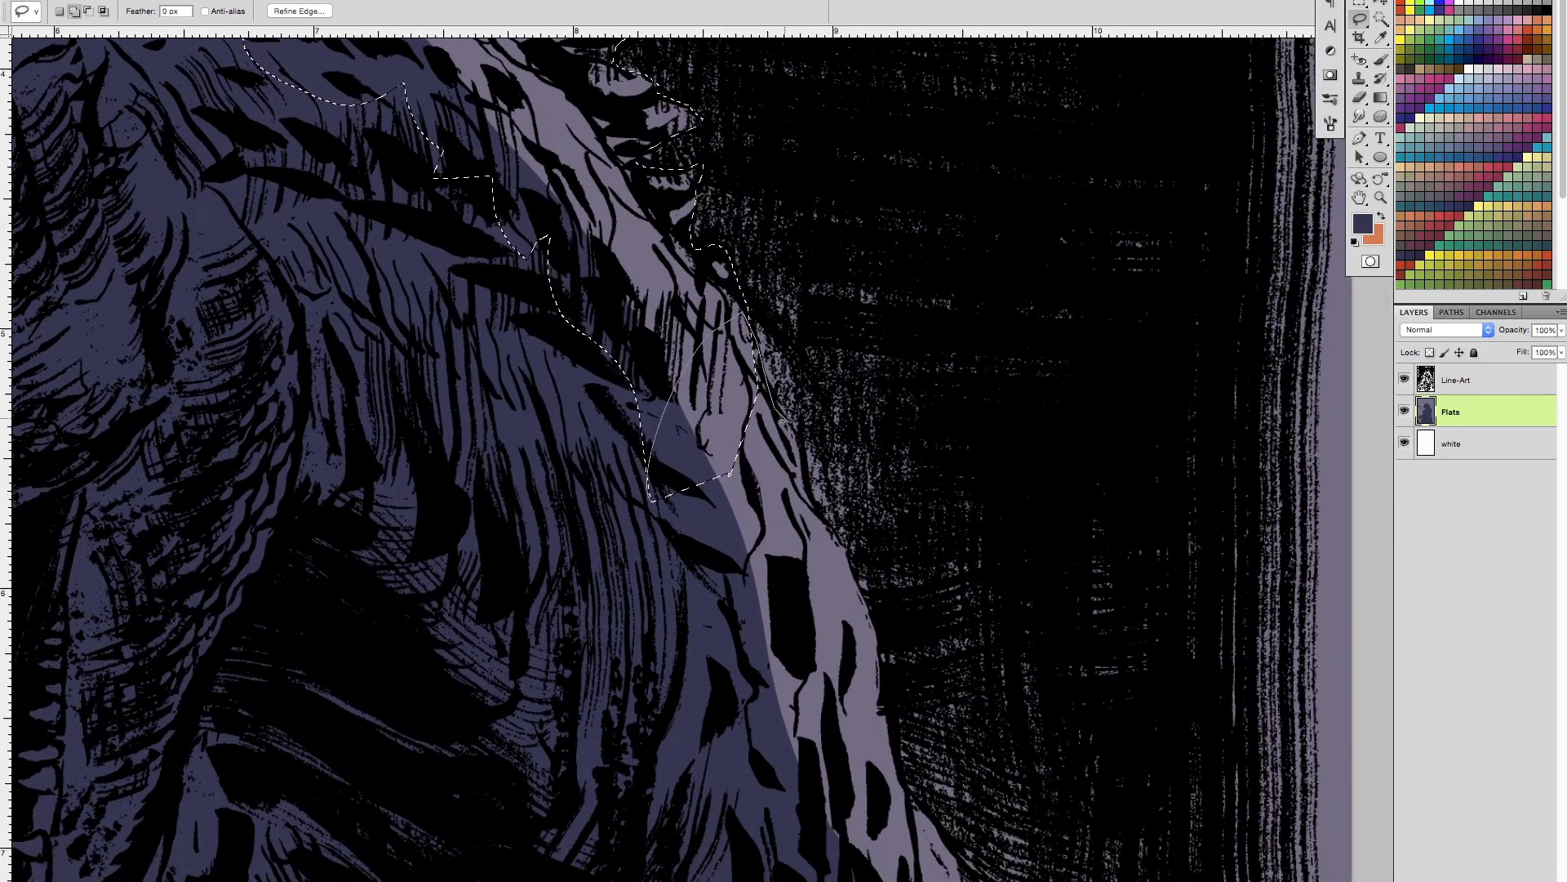
{"action": "mouse_move", "coordinate": [797, 445]}
{"action": "left_mouse_down"}
{"action": "mouse_move", "coordinate": [849, 580]}
{"action": "mouse_move", "coordinate": [788, 663]}
{"action": "mouse_move", "coordinate": [689, 588]}
{"action": "mouse_move", "coordinate": [650, 500]}
{"action": "left_mouse_up"}
Step: Add the outer edge of the upper back and flank to the selection, down to the far arm
{"action": "scroll", "coordinate": [796, 439], "scroll_direction": "down", "scroll_amount": 8}
{"action": "scroll", "coordinate": [796, 438], "scroll_direction": "right", "scroll_amount": 4}
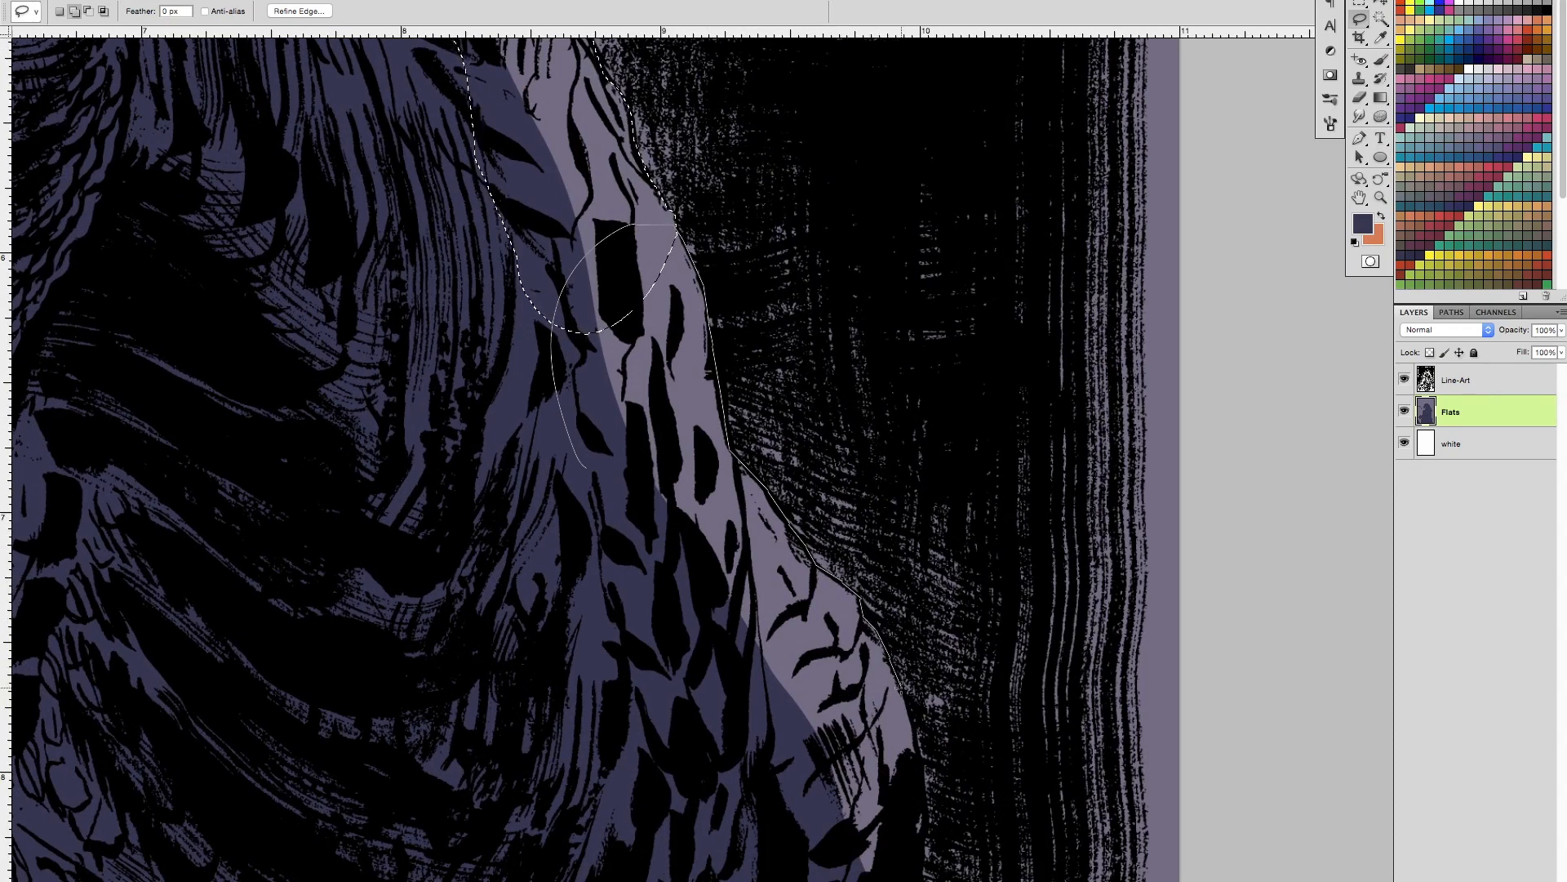
{"action": "mouse_move", "coordinate": [687, 771]}
{"action": "left_mouse_down"}
{"action": "mouse_move", "coordinate": [825, 696]}
{"action": "mouse_move", "coordinate": [703, 393]}
{"action": "mouse_move", "coordinate": [698, 563]}
{"action": "mouse_move", "coordinate": [755, 635]}
{"action": "mouse_move", "coordinate": [782, 574]}
{"action": "mouse_move", "coordinate": [771, 391]}
{"action": "mouse_move", "coordinate": [719, 404]}
{"action": "left_mouse_up"}
{"action": "left_click_drag", "start_coordinate": [862, 567], "coordinate": [927, 249]}
{"action": "mouse_move", "coordinate": [733, 330]}
{"action": "left_mouse_down"}
{"action": "mouse_move", "coordinate": [816, 306]}
{"action": "mouse_move", "coordinate": [827, 367]}
{"action": "mouse_move", "coordinate": [774, 545]}
{"action": "mouse_move", "coordinate": [827, 720]}
{"action": "mouse_move", "coordinate": [627, 551]}
{"action": "mouse_move", "coordinate": [730, 335]}
{"action": "left_mouse_up"}
{"action": "mouse_move", "coordinate": [881, 717]}
{"action": "left_mouse_down"}
{"action": "mouse_move", "coordinate": [850, 722]}
{"action": "mouse_move", "coordinate": [815, 390]}
{"action": "mouse_move", "coordinate": [783, 342]}
{"action": "left_mouse_up"}
{"action": "left_click_drag", "start_coordinate": [776, 462], "coordinate": [822, 474]}
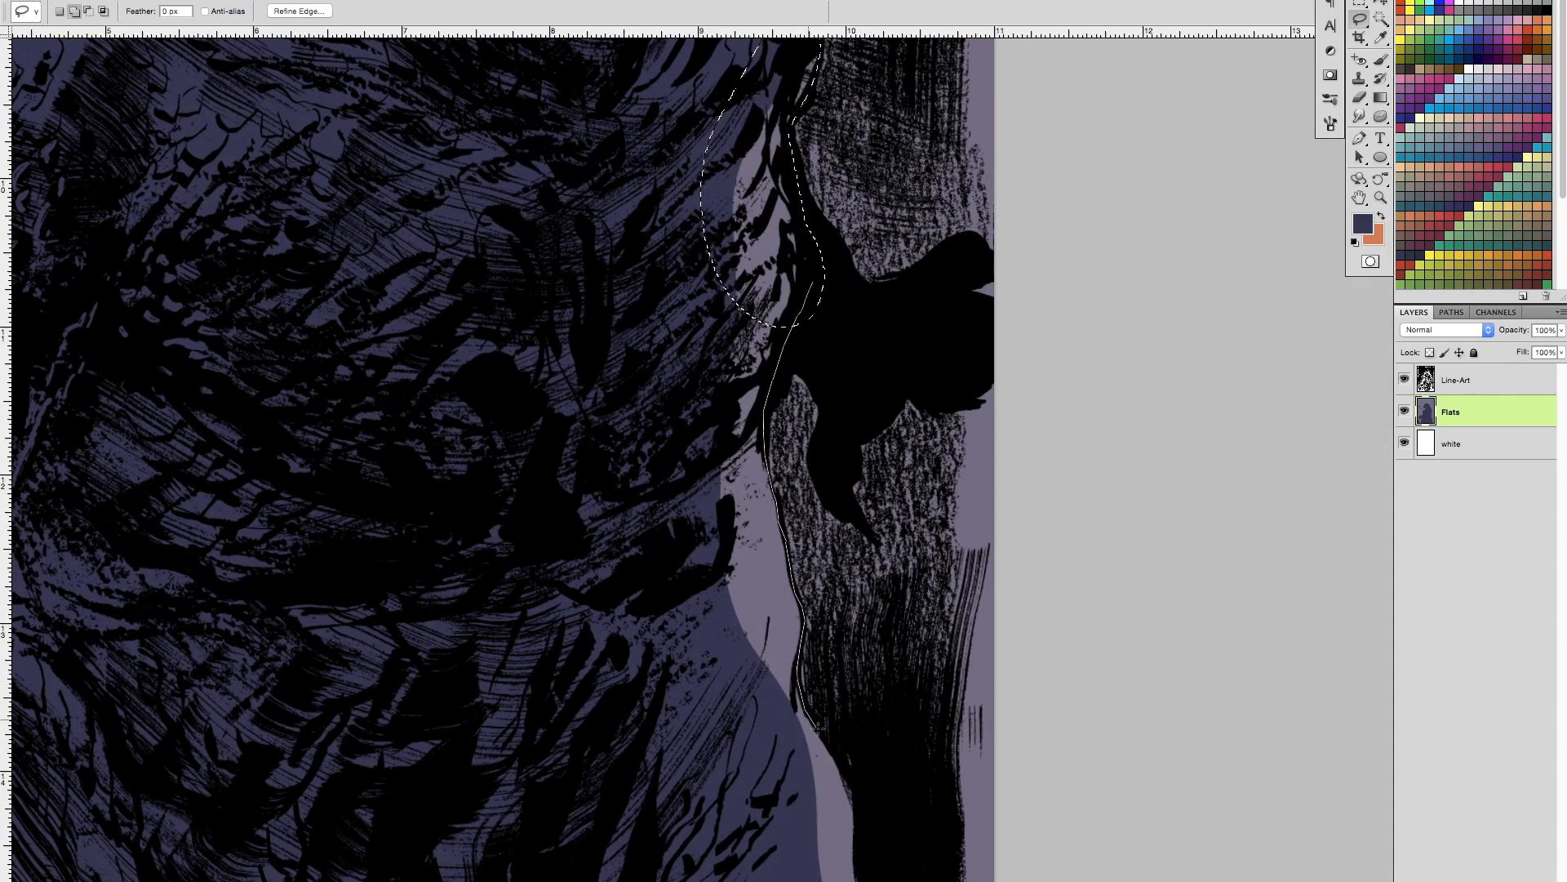
Step: Continue the selection from the far arm along the hip and thigh to the page's bottom edge
{"action": "left_click_drag", "start_coordinate": [730, 778], "coordinate": [720, 239]}
{"action": "left_click_drag", "start_coordinate": [843, 732], "coordinate": [807, 487]}
{"action": "mouse_move", "coordinate": [737, 532]}
{"action": "left_mouse_down"}
{"action": "mouse_move", "coordinate": [782, 483]}
{"action": "mouse_move", "coordinate": [819, 539]}
{"action": "mouse_move", "coordinate": [853, 713]}
{"action": "mouse_move", "coordinate": [731, 543]}
{"action": "left_mouse_up"}
{"action": "scroll", "coordinate": [784, 588], "scroll_direction": "down", "scroll_amount": 5}
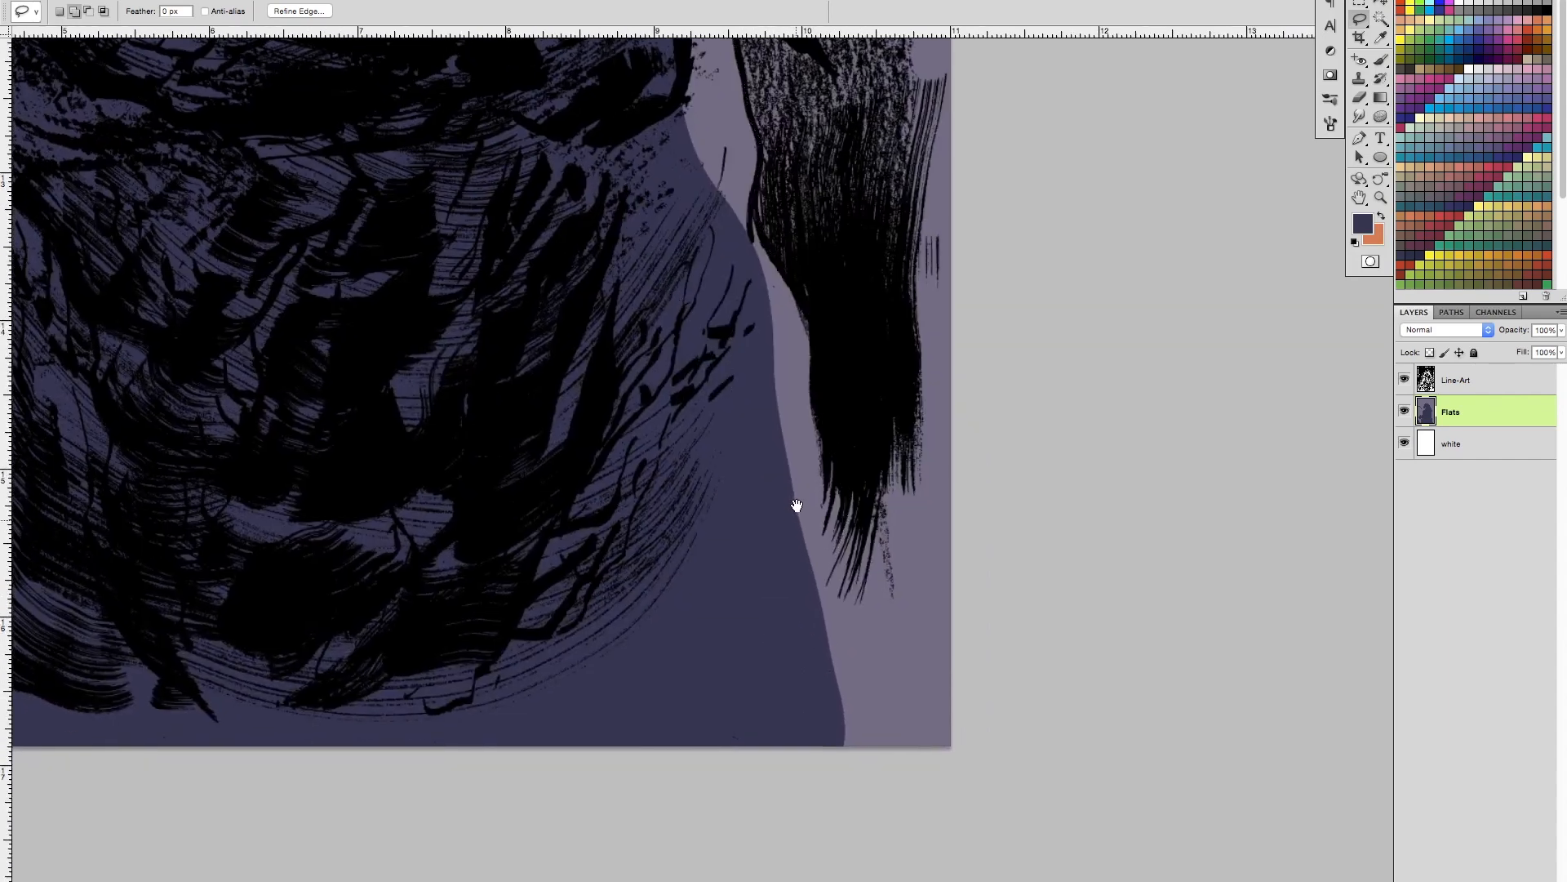
{"action": "mouse_move", "coordinate": [764, 598]}
{"action": "left_mouse_down"}
{"action": "mouse_move", "coordinate": [780, 539]}
{"action": "mouse_move", "coordinate": [849, 475]}
{"action": "mouse_move", "coordinate": [864, 718]}
{"action": "mouse_move", "coordinate": [766, 606]}
{"action": "left_mouse_up"}
Step: Fill the selected back, flank and leg edge with dark navy and deselect
{"action": "key", "text": "z"}
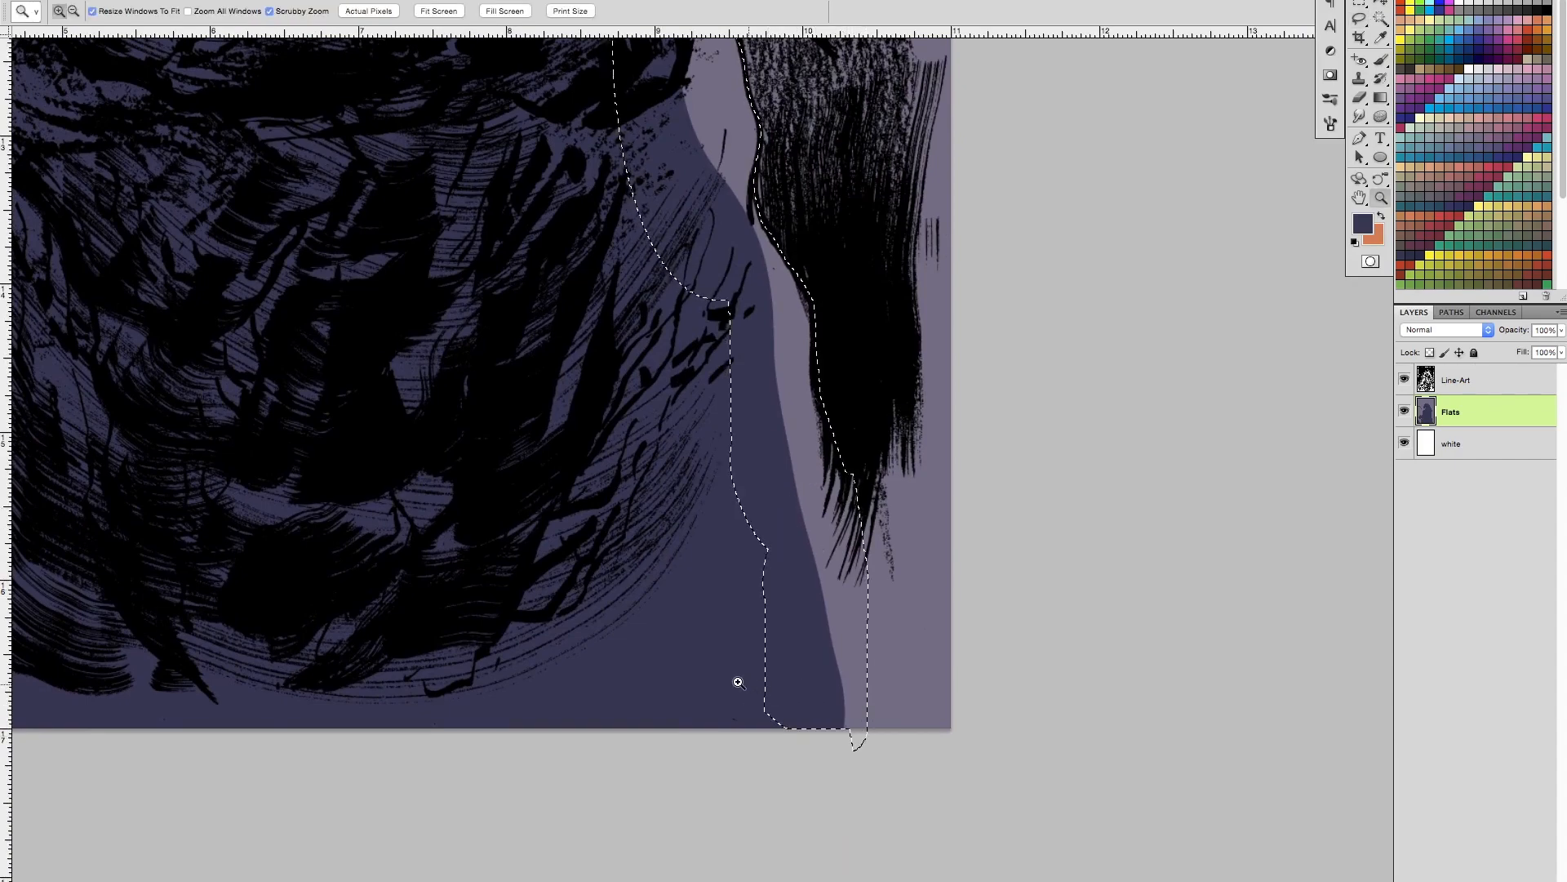
{"action": "left_click_drag", "start_coordinate": [738, 683], "coordinate": [725, 660]}
{"action": "key", "text": "super+0"}
{"action": "key", "text": "alt+BackSpace"}
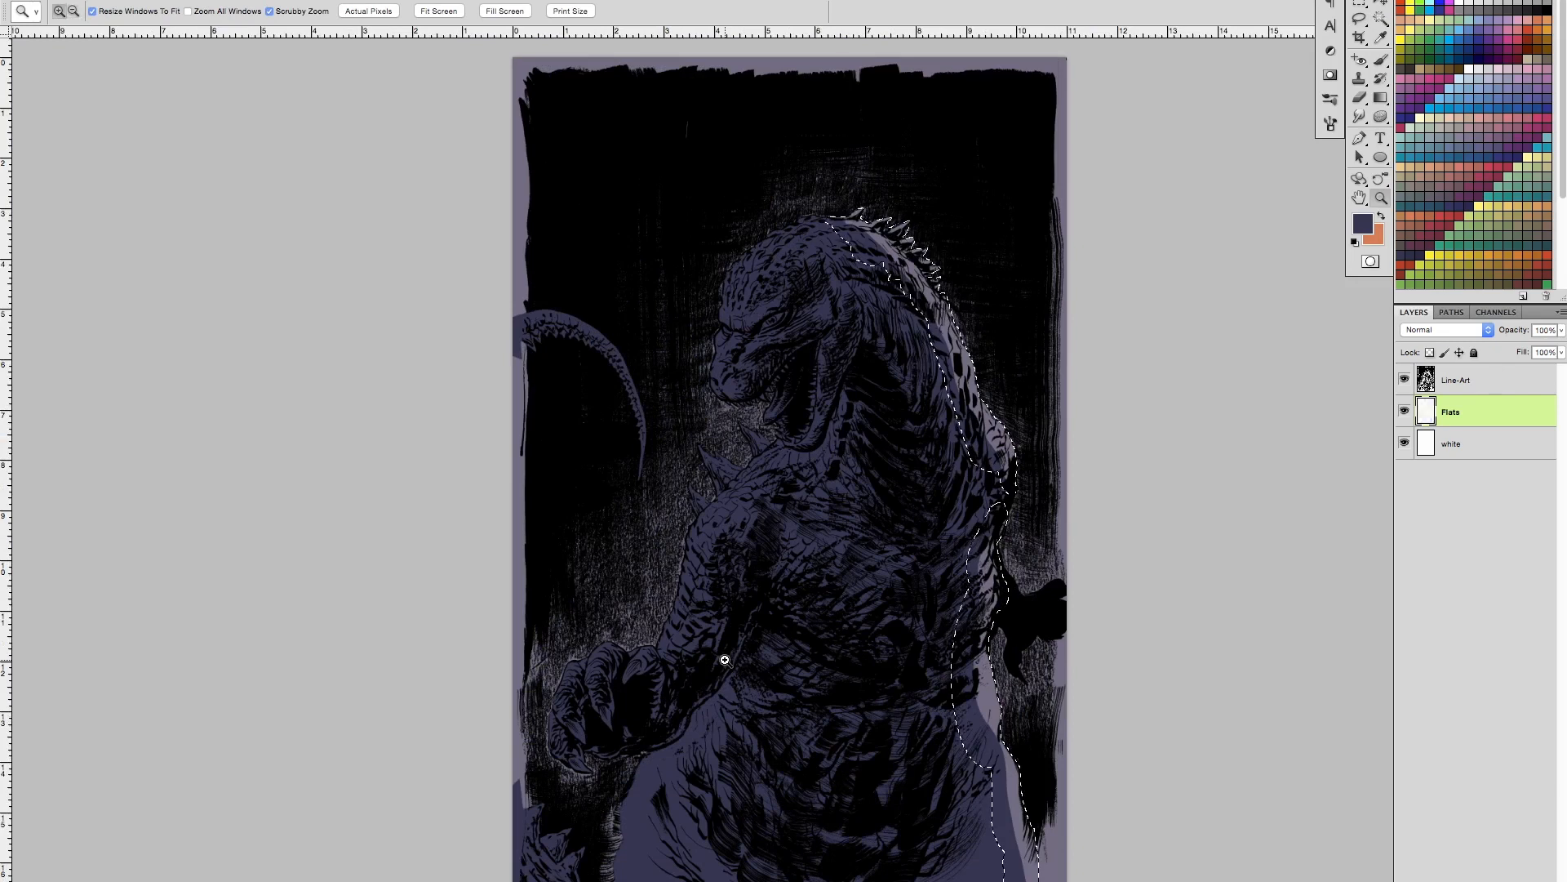
{"action": "key", "text": "super+d"}
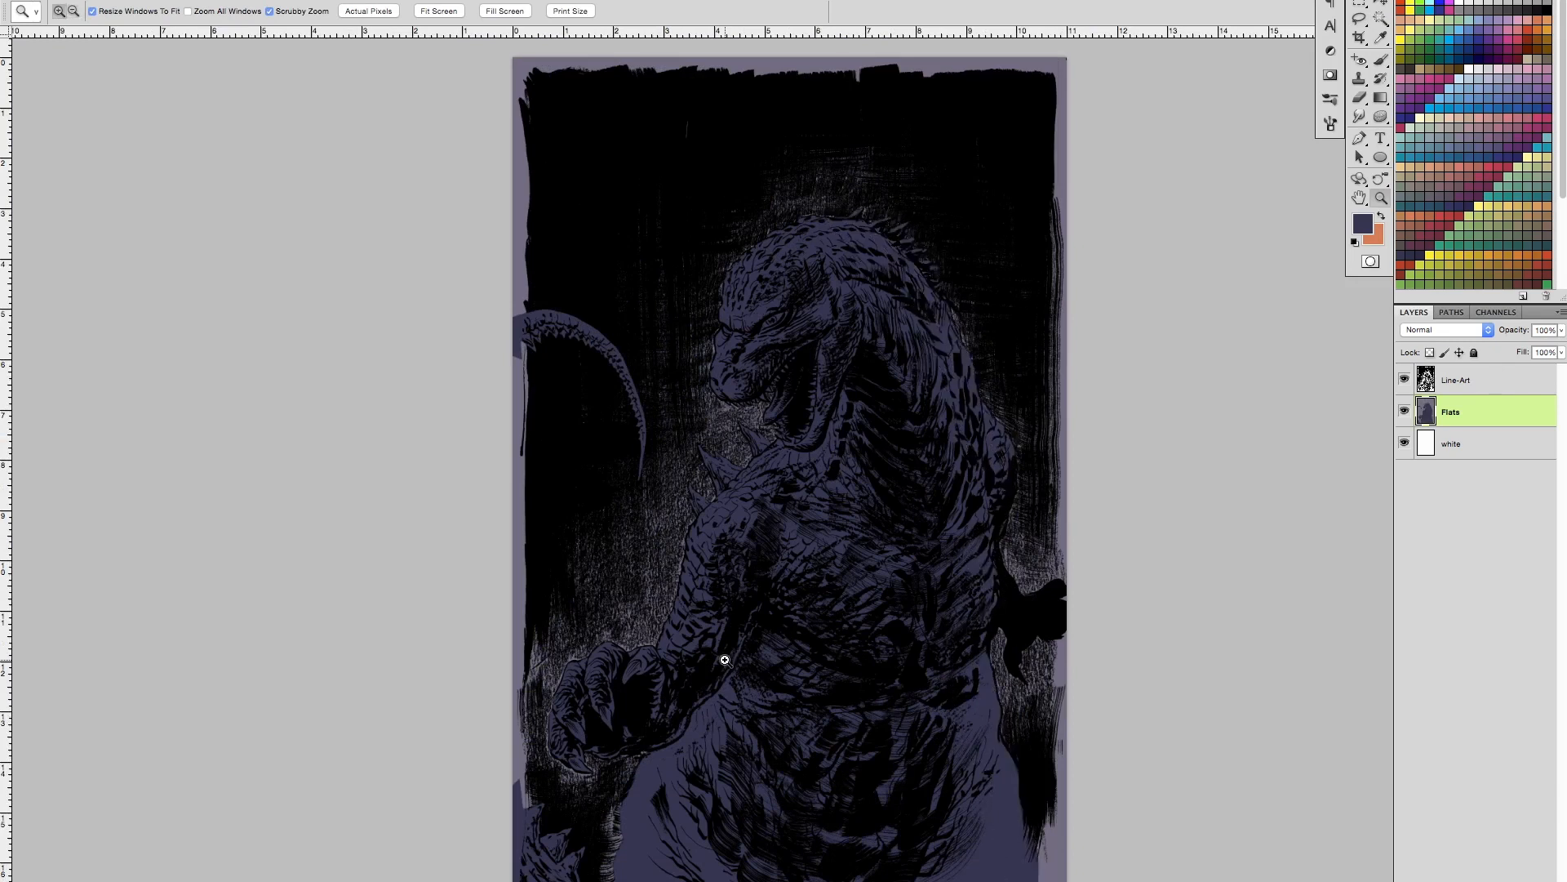
Step: Select the grey-purple background with the Magic Wand, fill it with a dusty pink swatch, and deselect
{"action": "key", "text": "w"}
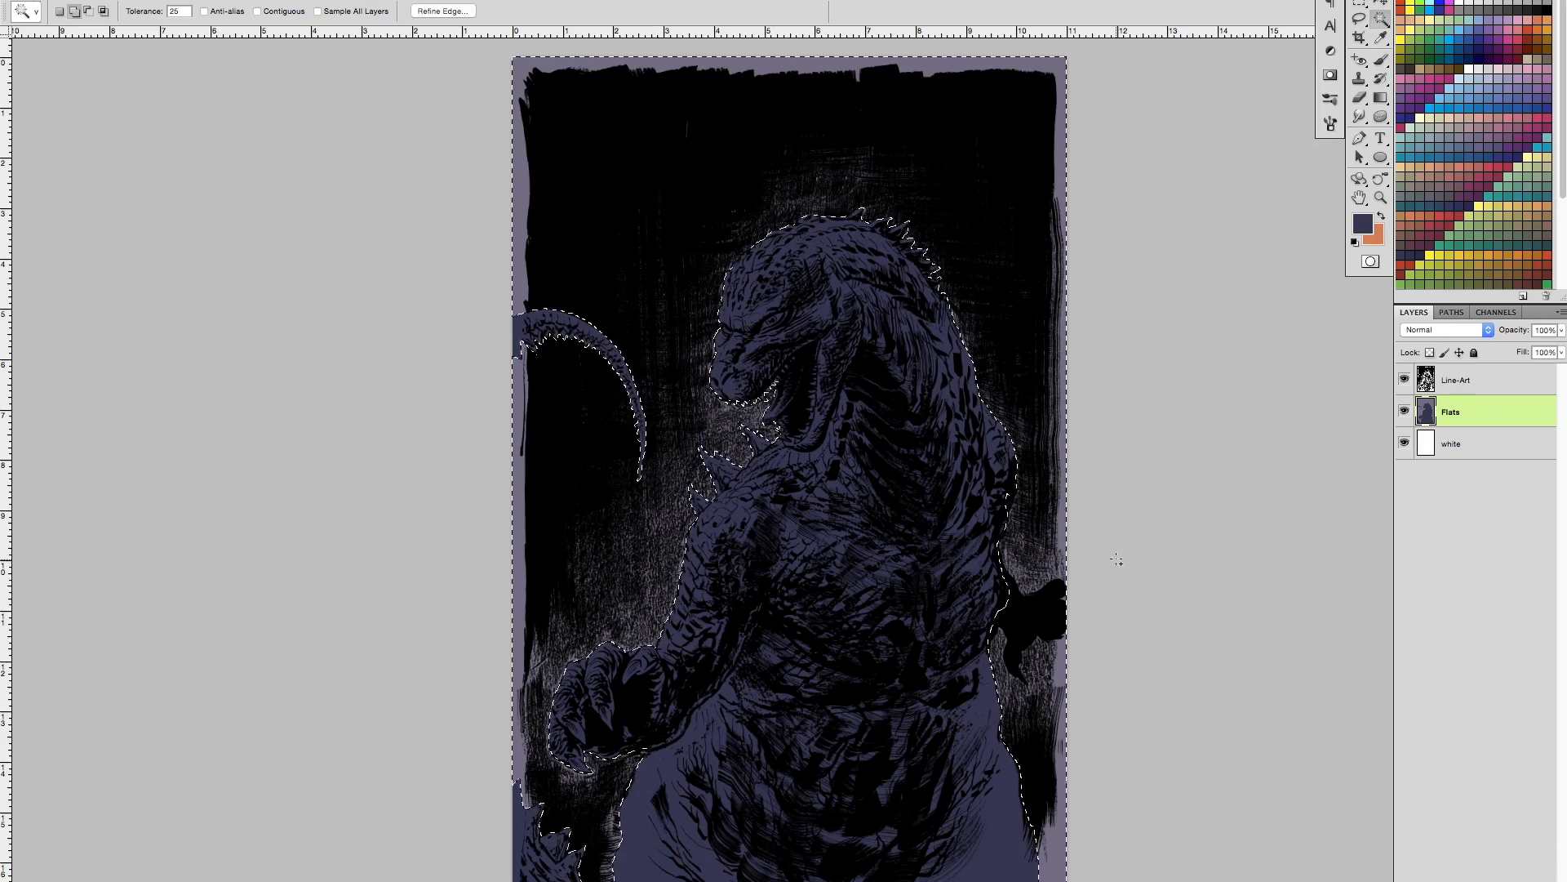
{"action": "left_click", "coordinate": [1489, 254]}
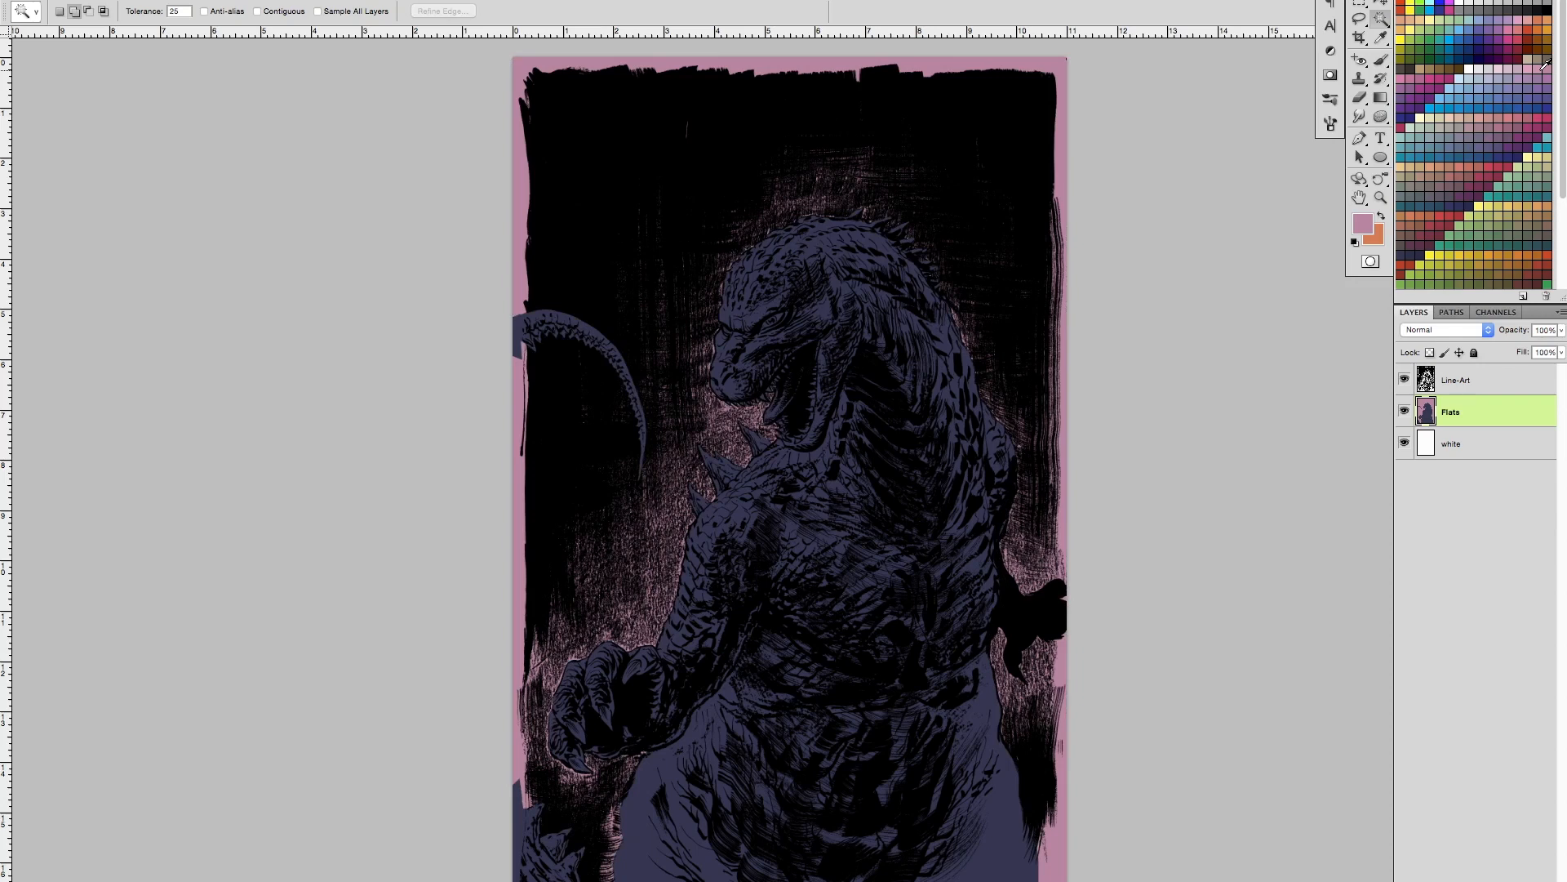
{"action": "key", "text": "z"}
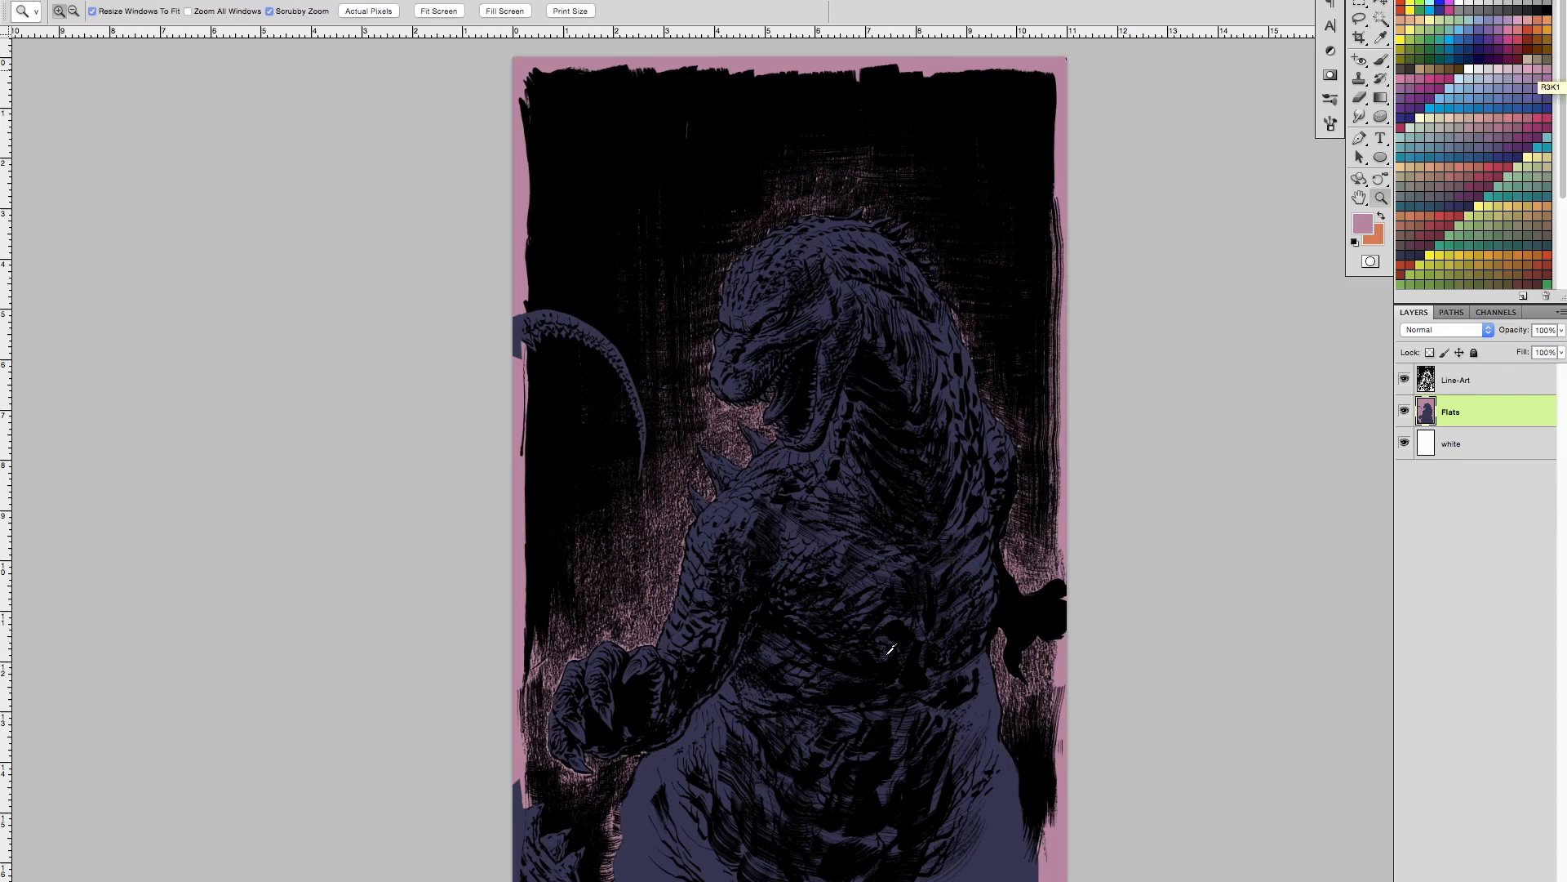
Step: Select the pink background with the Magic Wand, refill it with an orange swatch, and deselect
{"action": "key", "text": "w"}
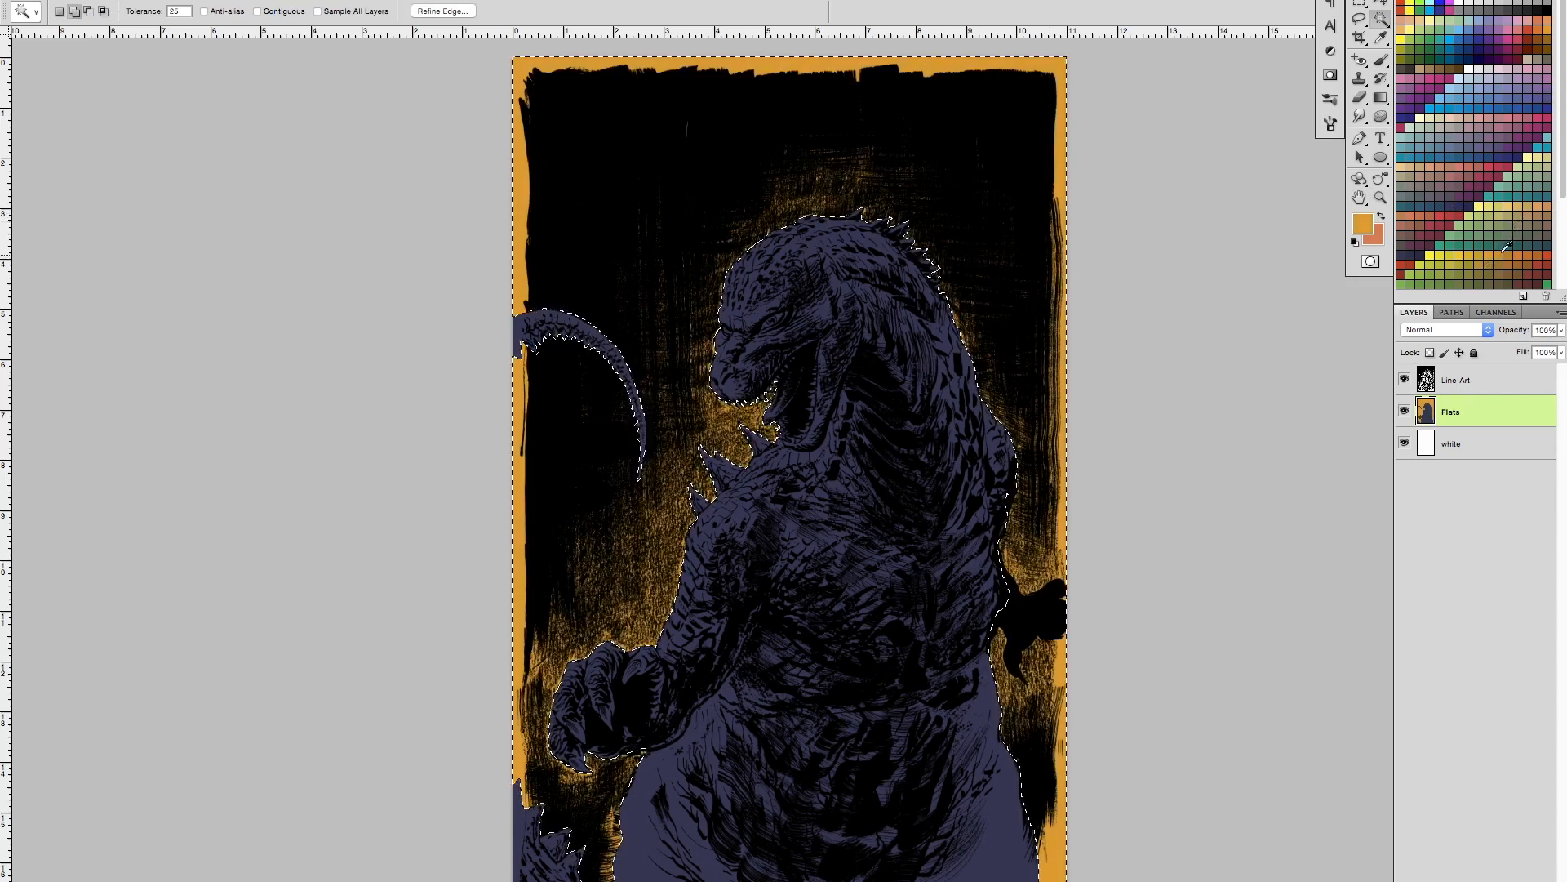
{"action": "left_click", "coordinate": [1518, 250]}
{"action": "key", "text": "alt+BackSpace"}
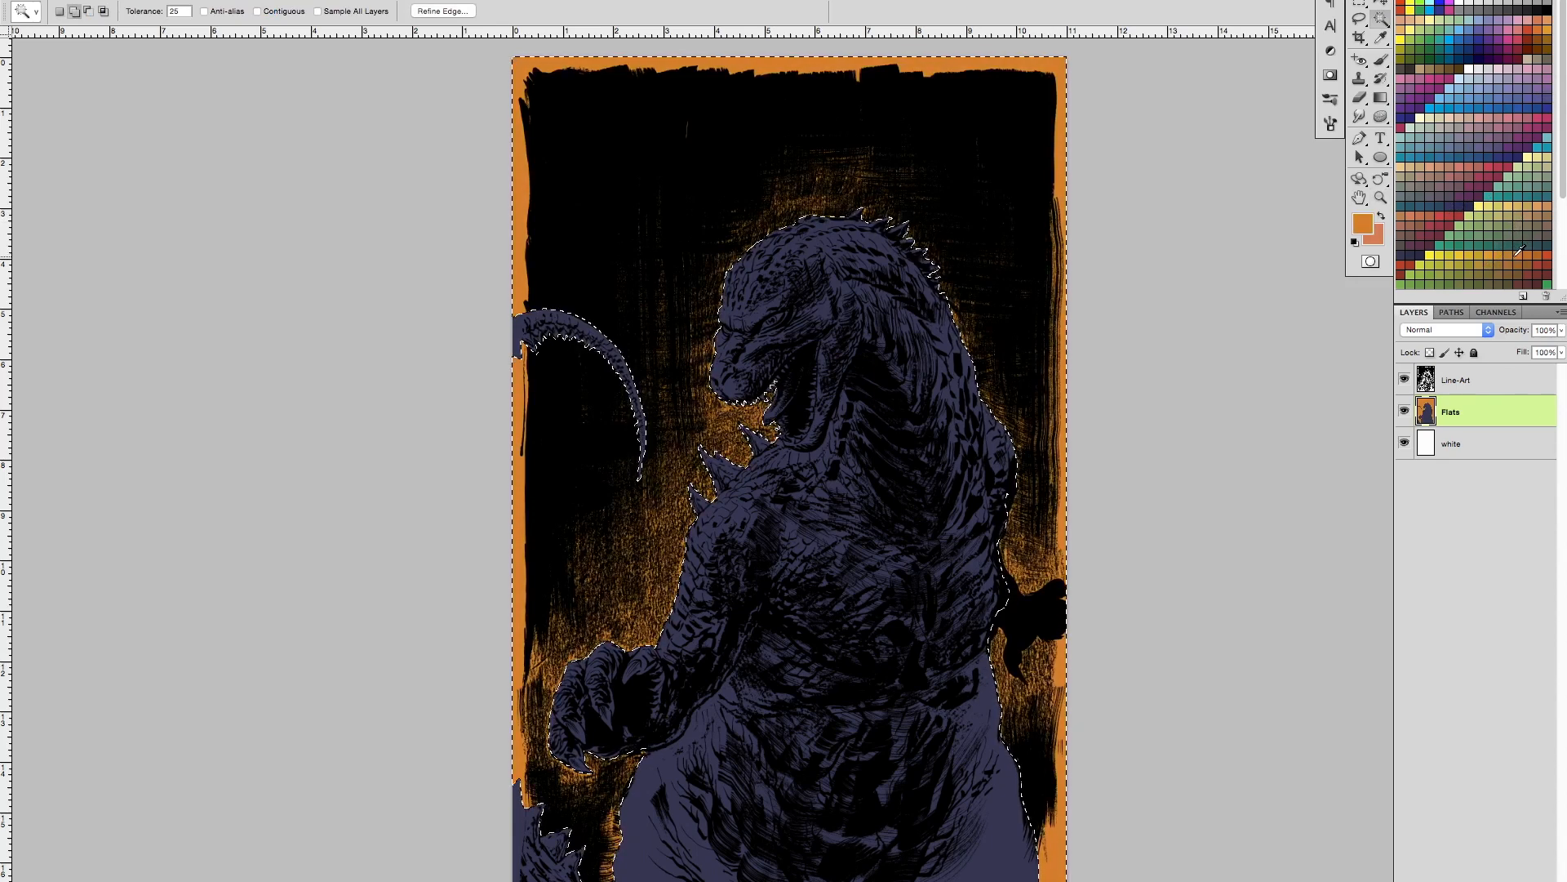
{"action": "key", "text": "ctrl+d"}
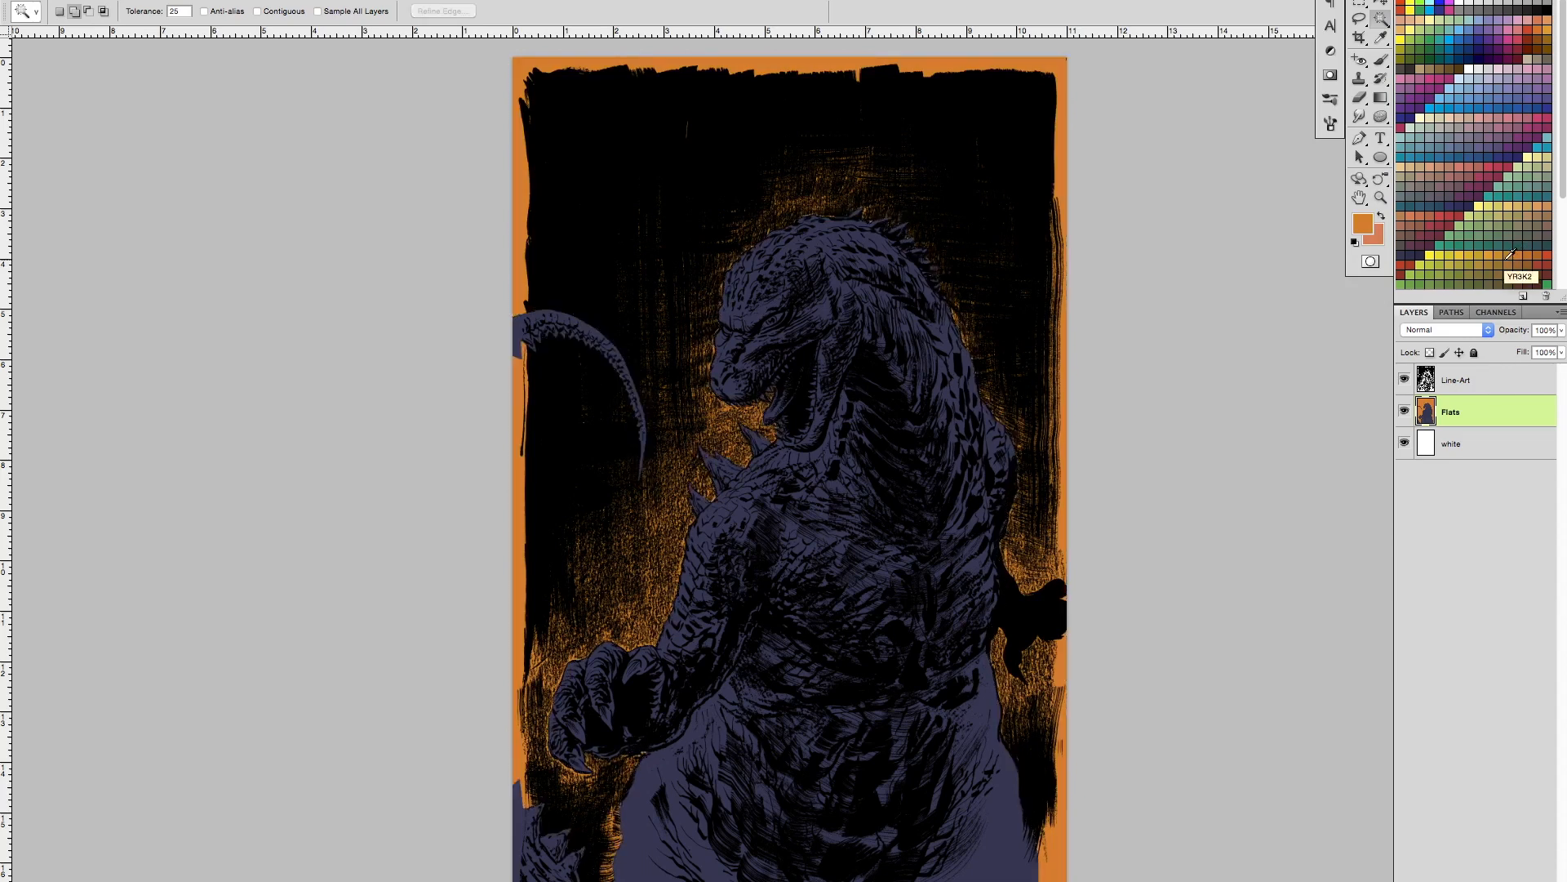
Step: Outline both of the creature's eyes with the Lasso on the Flats layer
{"action": "key", "text": "z"}
{"action": "left_click_drag", "start_coordinate": [808, 396], "coordinate": [894, 580]}
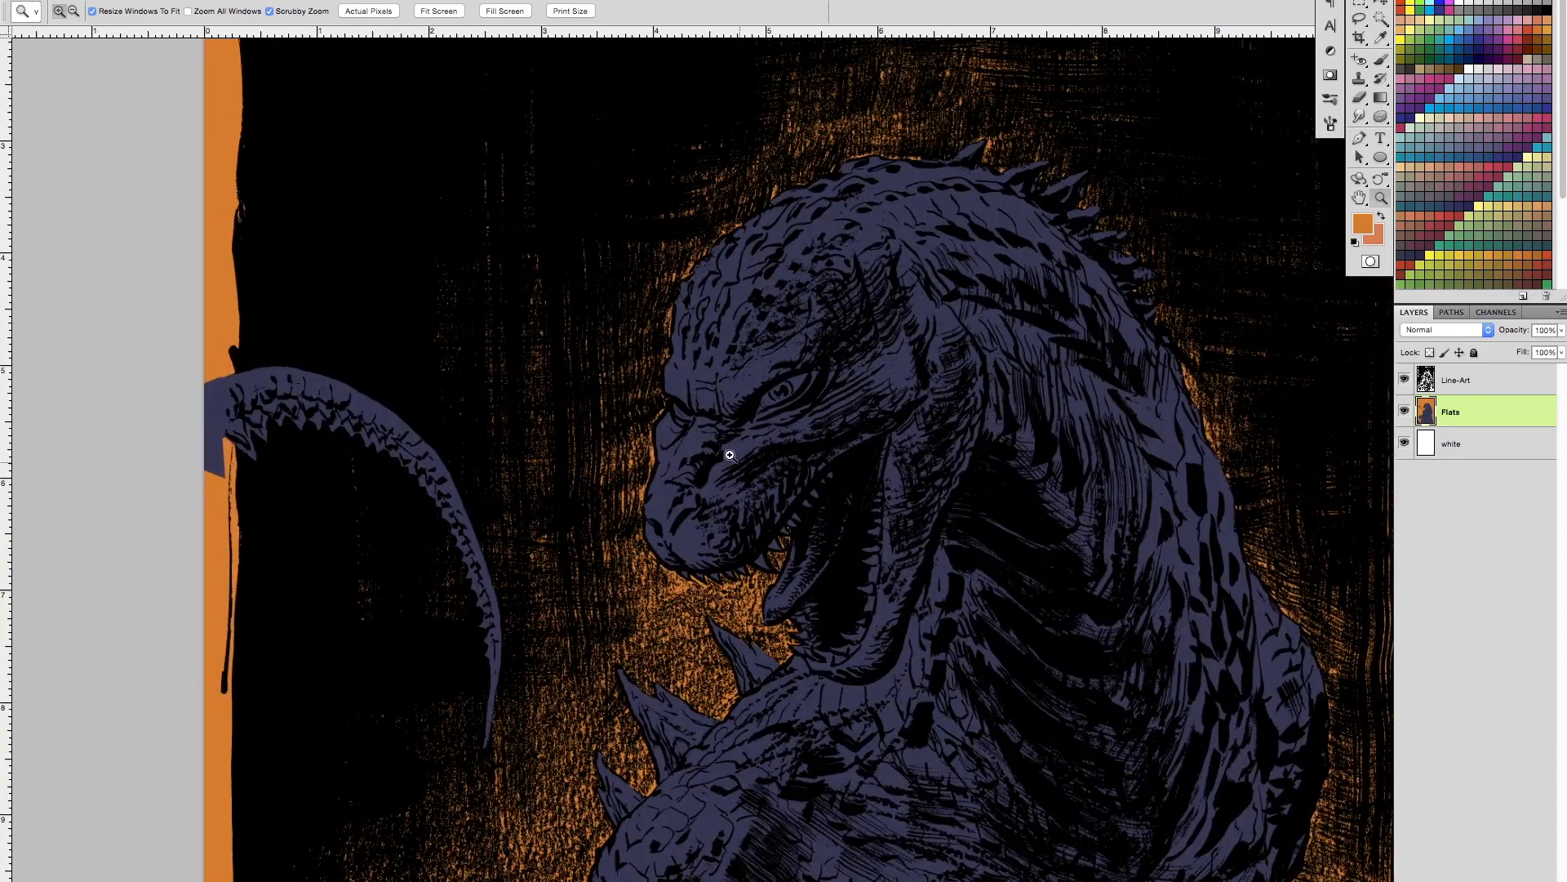
{"action": "left_click_drag", "start_coordinate": [710, 409], "coordinate": [760, 413]}
{"action": "key", "text": "l"}
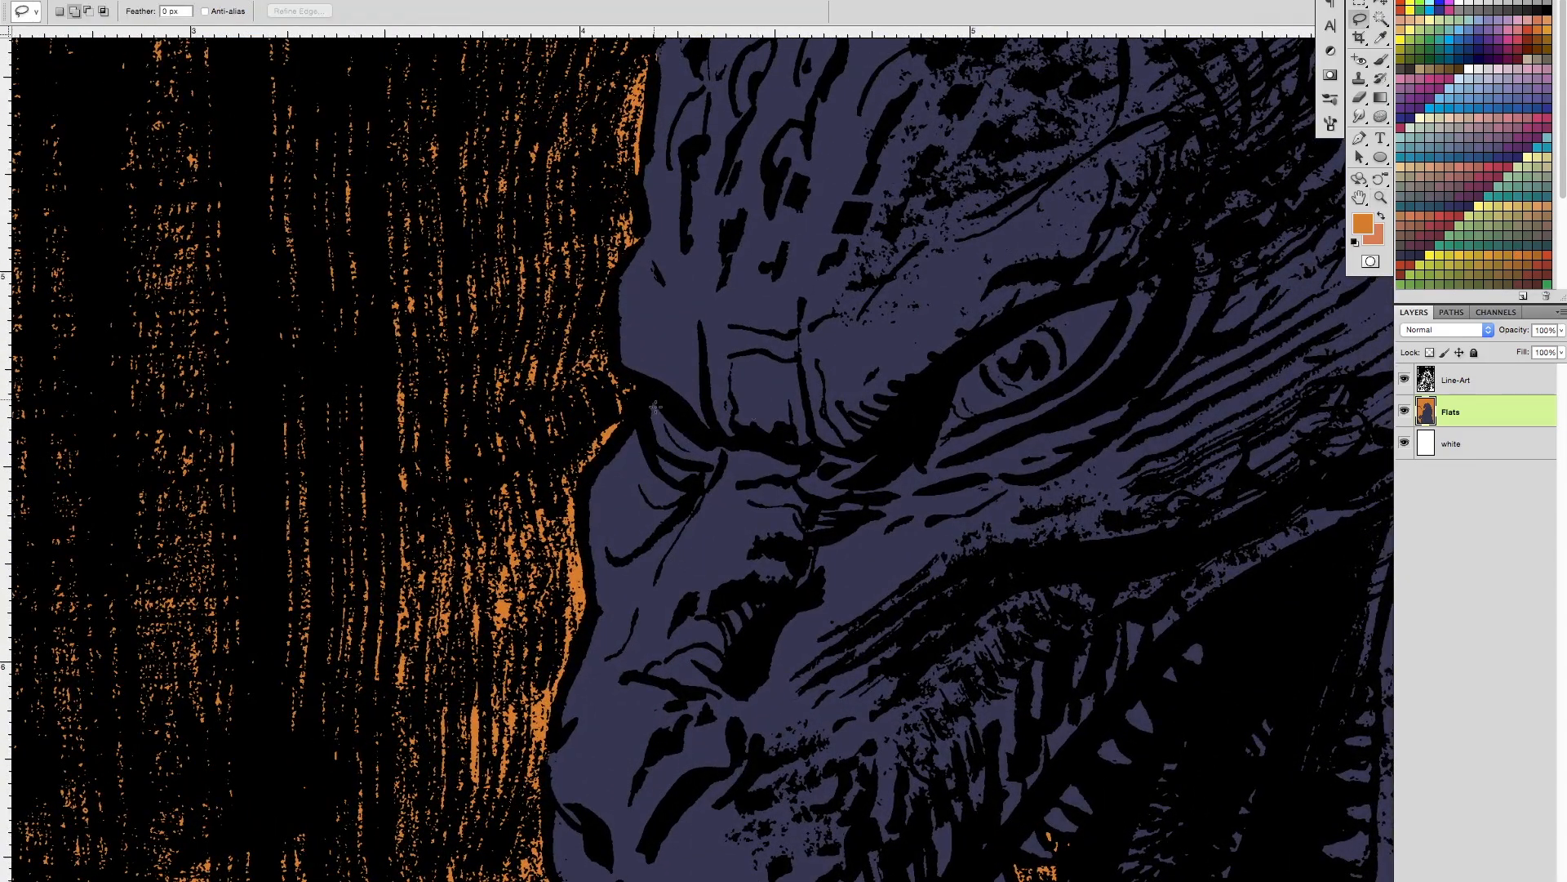
{"action": "left_click_drag", "start_coordinate": [647, 400], "coordinate": [649, 423]}
{"action": "left_click_drag", "start_coordinate": [1015, 519], "coordinate": [732, 535]}
{"action": "mouse_move", "coordinate": [662, 363]}
{"action": "left_mouse_down"}
{"action": "mouse_move", "coordinate": [631, 402]}
{"action": "mouse_move", "coordinate": [625, 468]}
{"action": "mouse_move", "coordinate": [769, 392]}
{"action": "mouse_move", "coordinate": [810, 313]}
{"action": "left_mouse_up"}
Step: Fill the selected eyes with a pale yellow swatch and deselect
{"action": "key", "text": "z"}
{"action": "left_click_drag", "start_coordinate": [924, 520], "coordinate": [850, 557]}
{"action": "left_click_drag", "start_coordinate": [965, 655], "coordinate": [879, 560]}
{"action": "left_click", "coordinate": [1492, 210]}
{"action": "key", "text": "alt+BackSpace"}
{"action": "key", "text": "ctrl+d"}
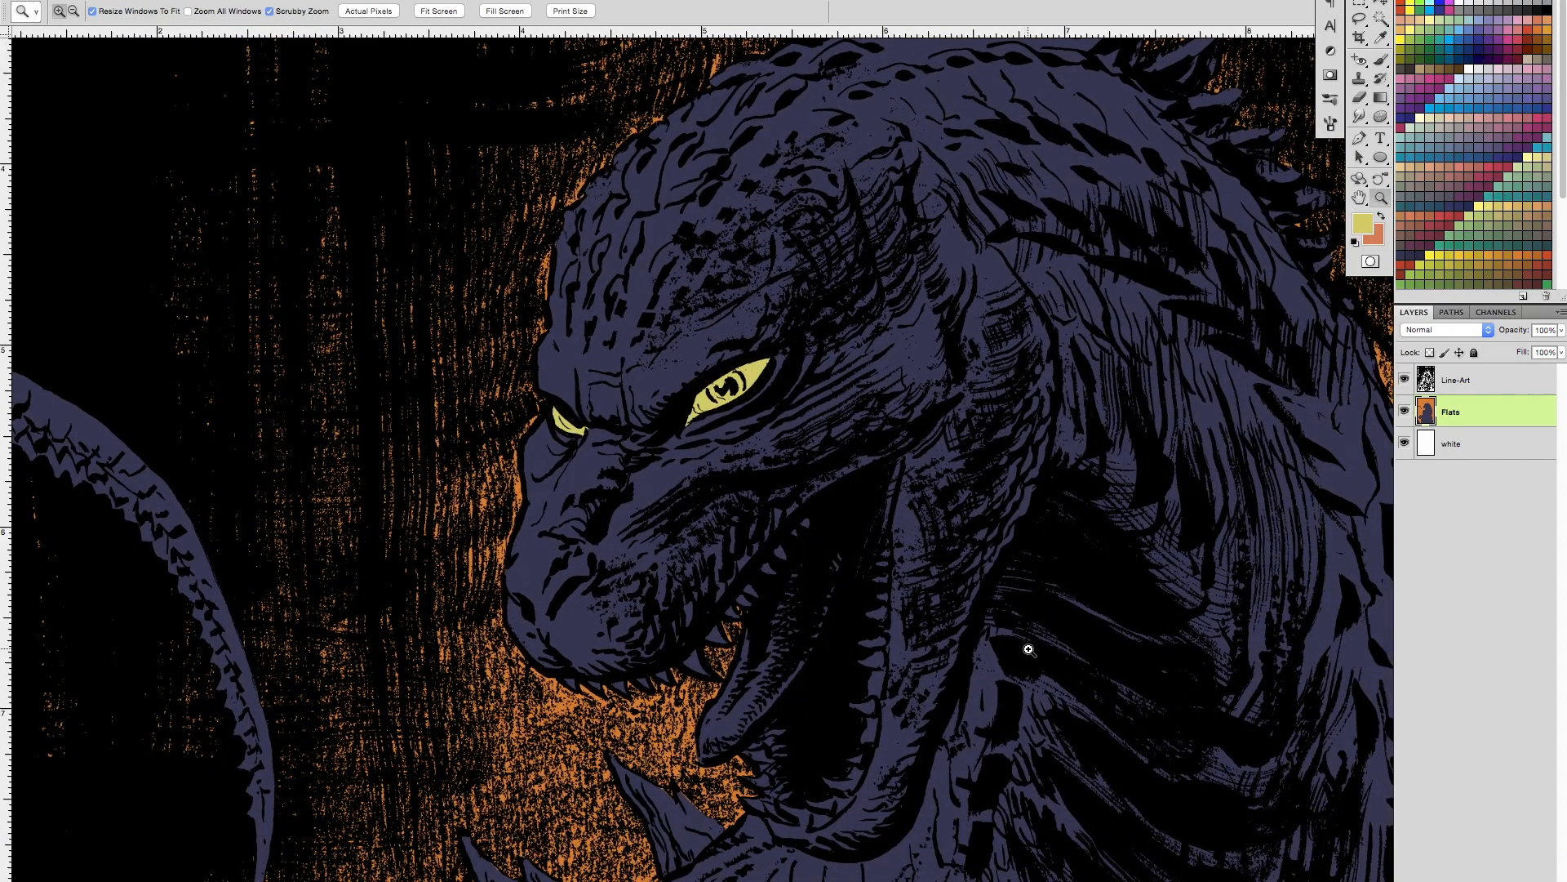
Step: Lasso the row of upper teeth from the snout tip to the back of the mouth
{"action": "key", "text": "ctrl+0"}
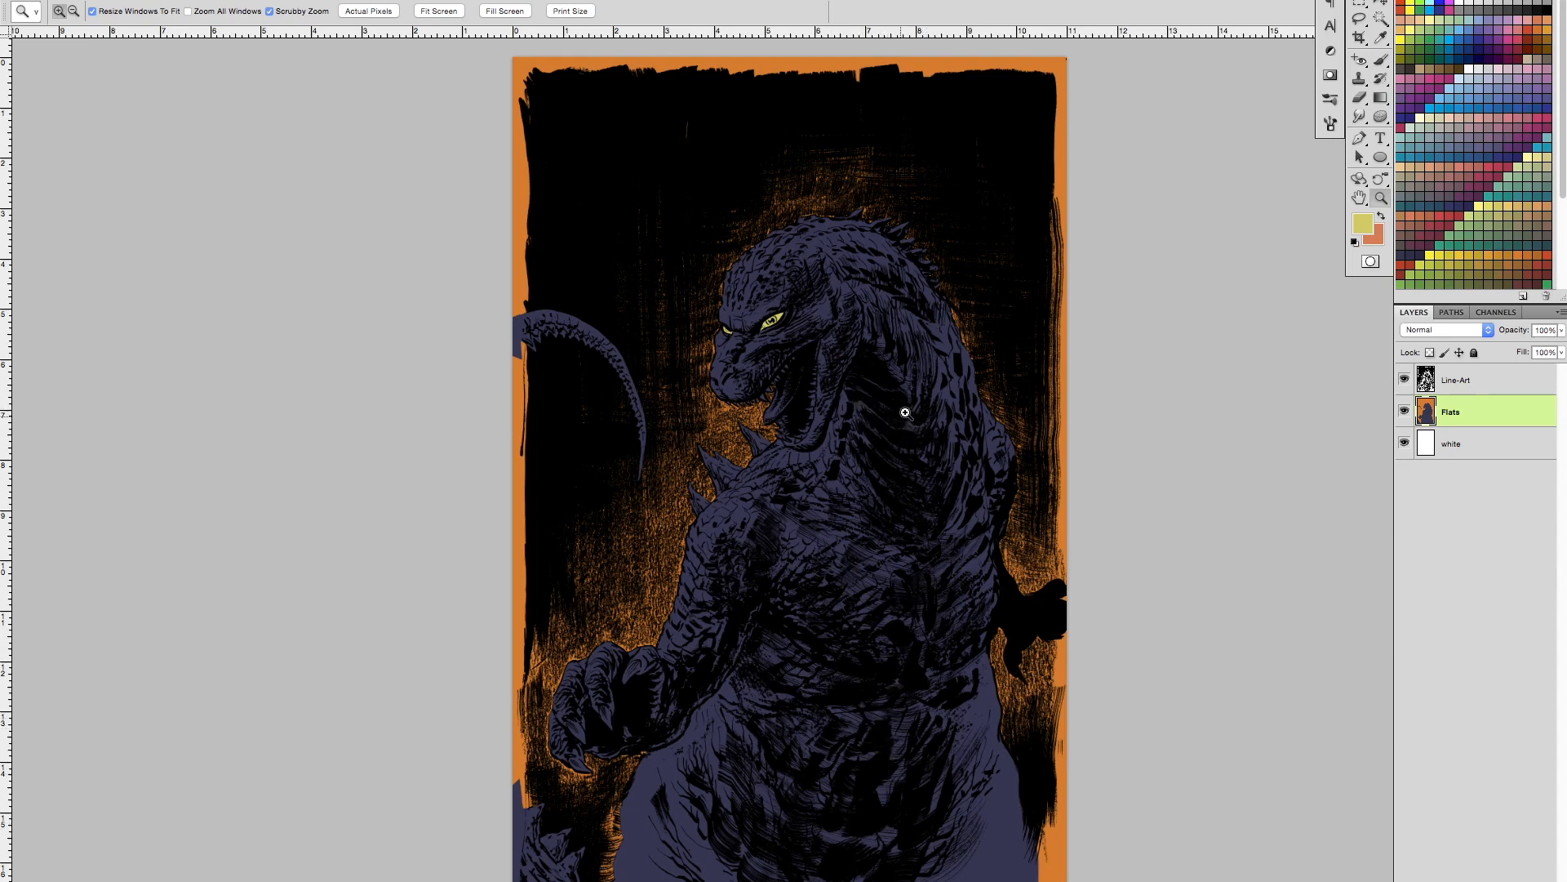
{"action": "mouse_move", "coordinate": [853, 457]}
{"action": "left_mouse_down"}
{"action": "mouse_move", "coordinate": [918, 456]}
{"action": "mouse_move", "coordinate": [895, 658]}
{"action": "left_mouse_up"}
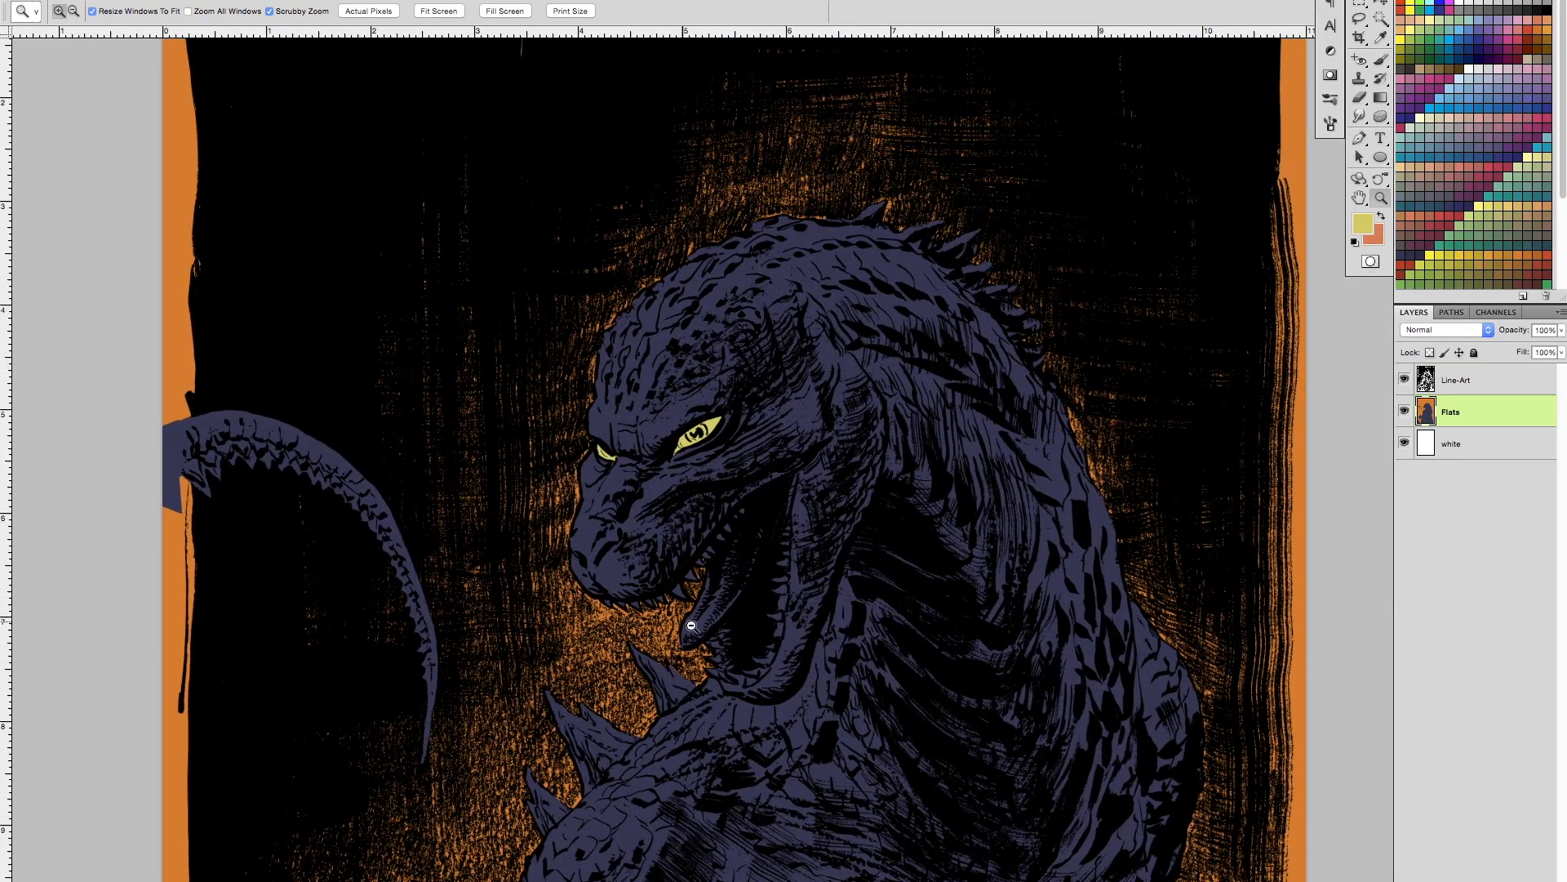
{"action": "left_click", "coordinate": [691, 621]}
{"action": "key", "text": "l"}
{"action": "mouse_move", "coordinate": [529, 586]}
{"action": "left_mouse_down"}
{"action": "mouse_move", "coordinate": [624, 581]}
{"action": "mouse_move", "coordinate": [683, 554]}
{"action": "mouse_move", "coordinate": [775, 431]}
{"action": "mouse_move", "coordinate": [824, 405]}
{"action": "left_mouse_up"}
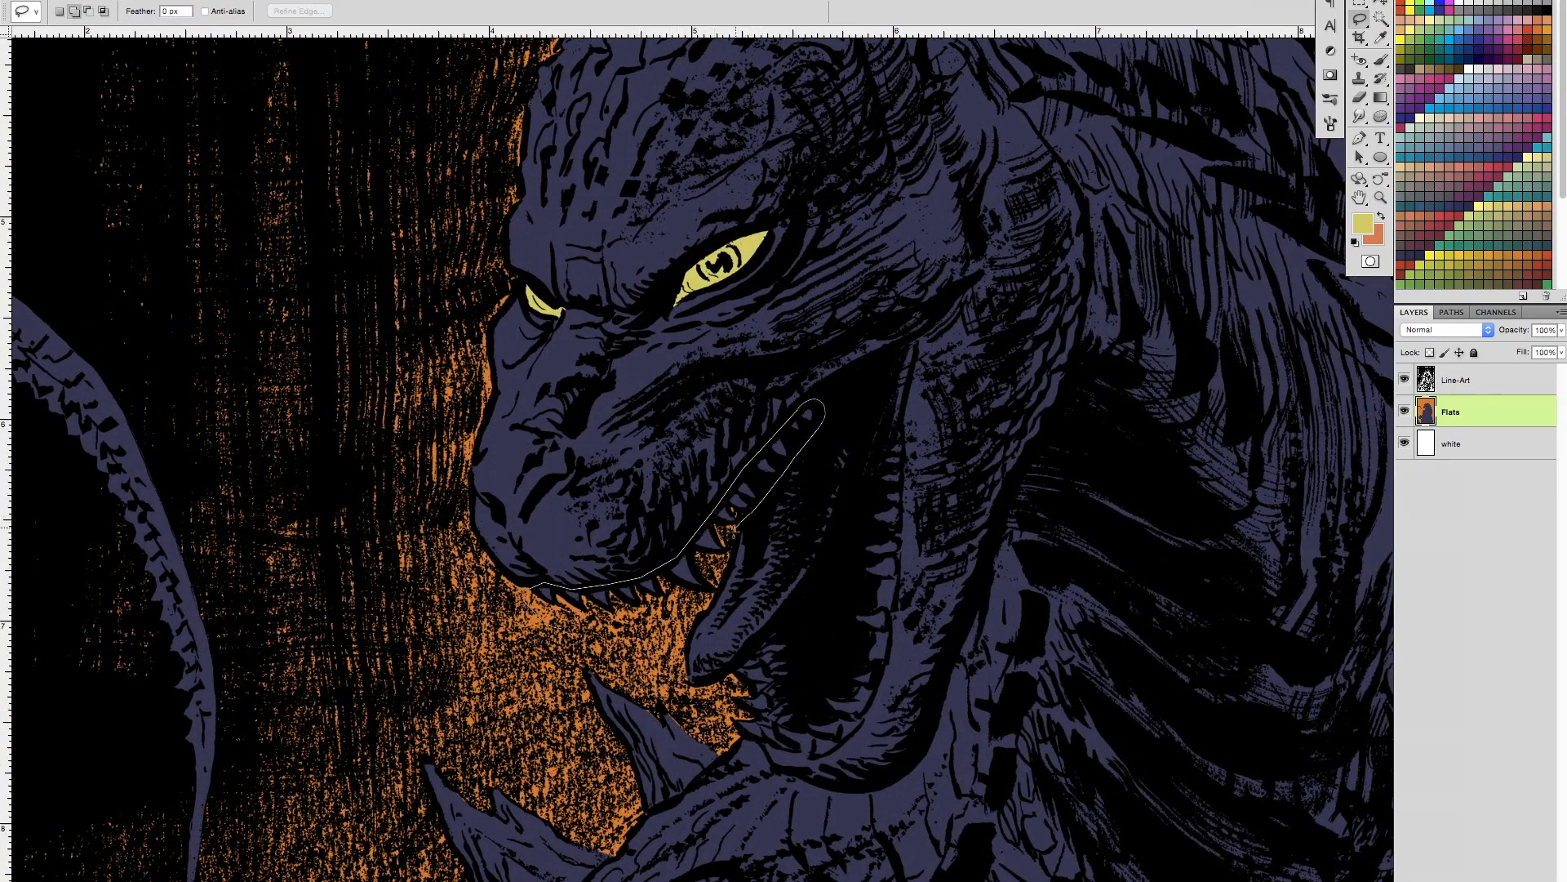
{"action": "left_click_drag", "start_coordinate": [710, 600], "coordinate": [529, 595]}
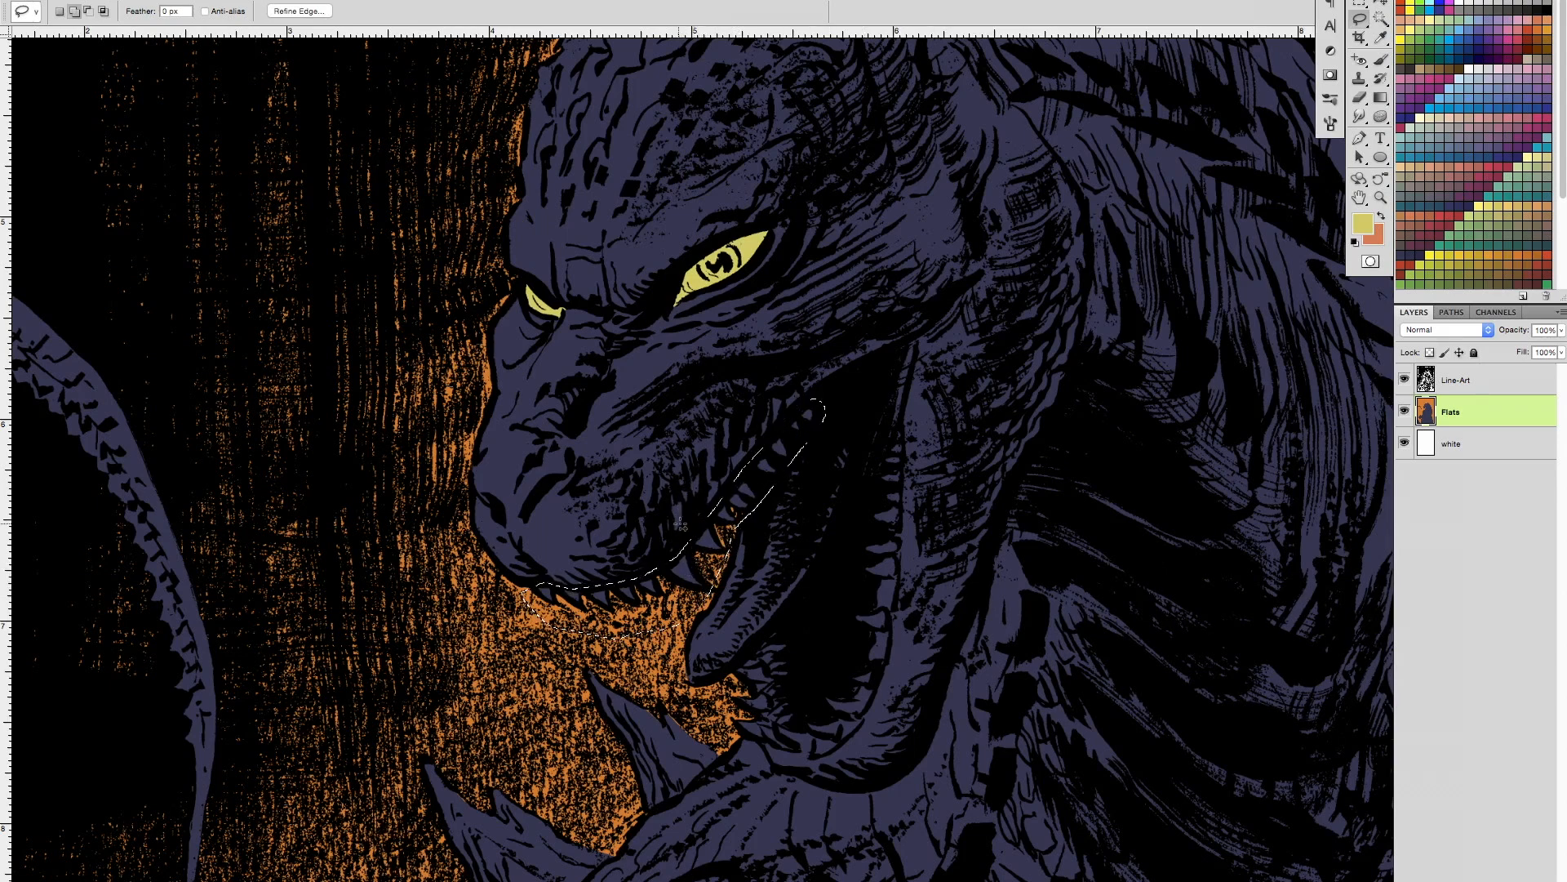
Step: Subtract the orange background from the upper teeth selection with the Magic Wand
{"action": "key", "text": "w"}
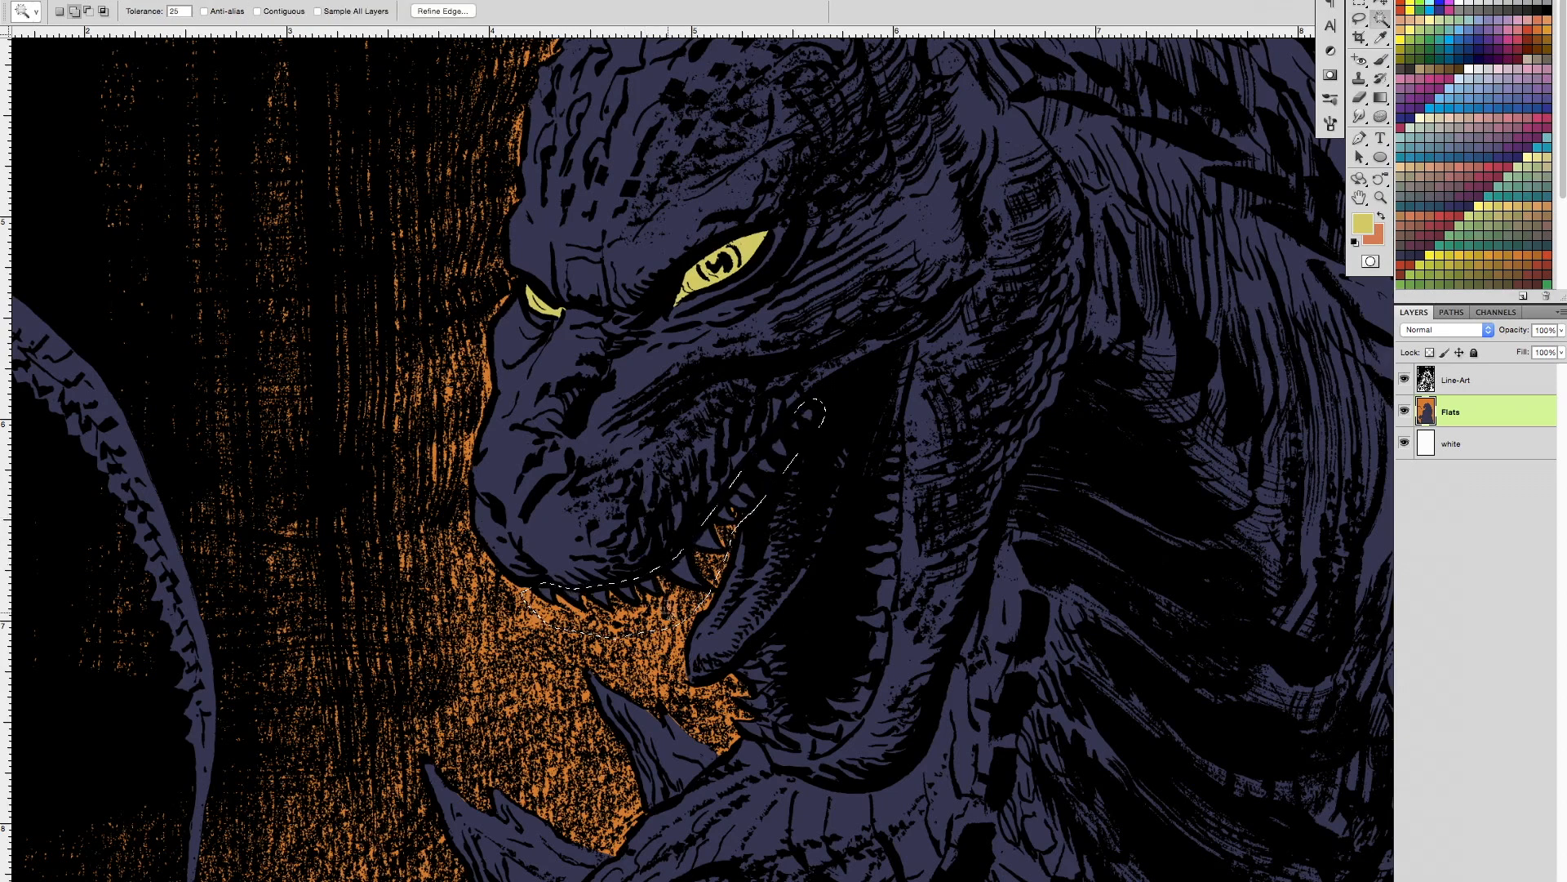
{"action": "key", "text": "alt"}
{"action": "left_click", "coordinate": [559, 526], "text": "alt"}
{"action": "key", "text": "alt"}
{"action": "left_click", "coordinate": [648, 628], "text": "alt"}
Step: Fill the selected upper teeth with pale cream, switch the colour to a pale grey-green swatch, and deselect
{"action": "left_click", "coordinate": [1437, 119]}
{"action": "key", "text": "alt+BackSpace"}
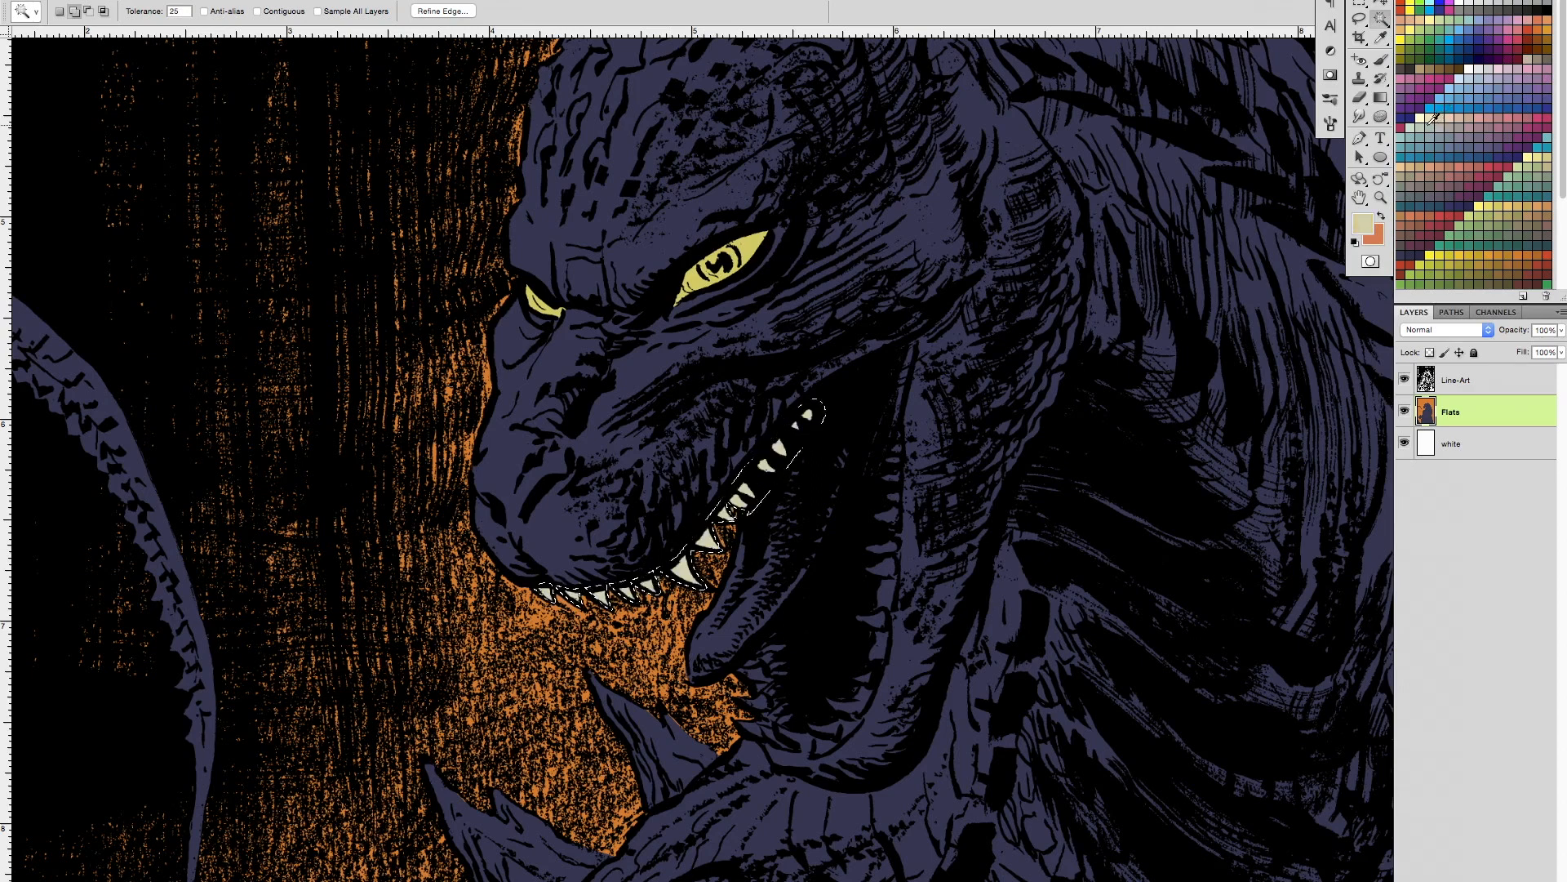
{"action": "left_click", "coordinate": [1433, 127]}
{"action": "key", "text": "super+d"}
Step: Lasso the mouth interior, including the tongue, lower teeth and inner jaw edge
{"action": "key", "text": "z"}
{"action": "key", "text": "super+0"}
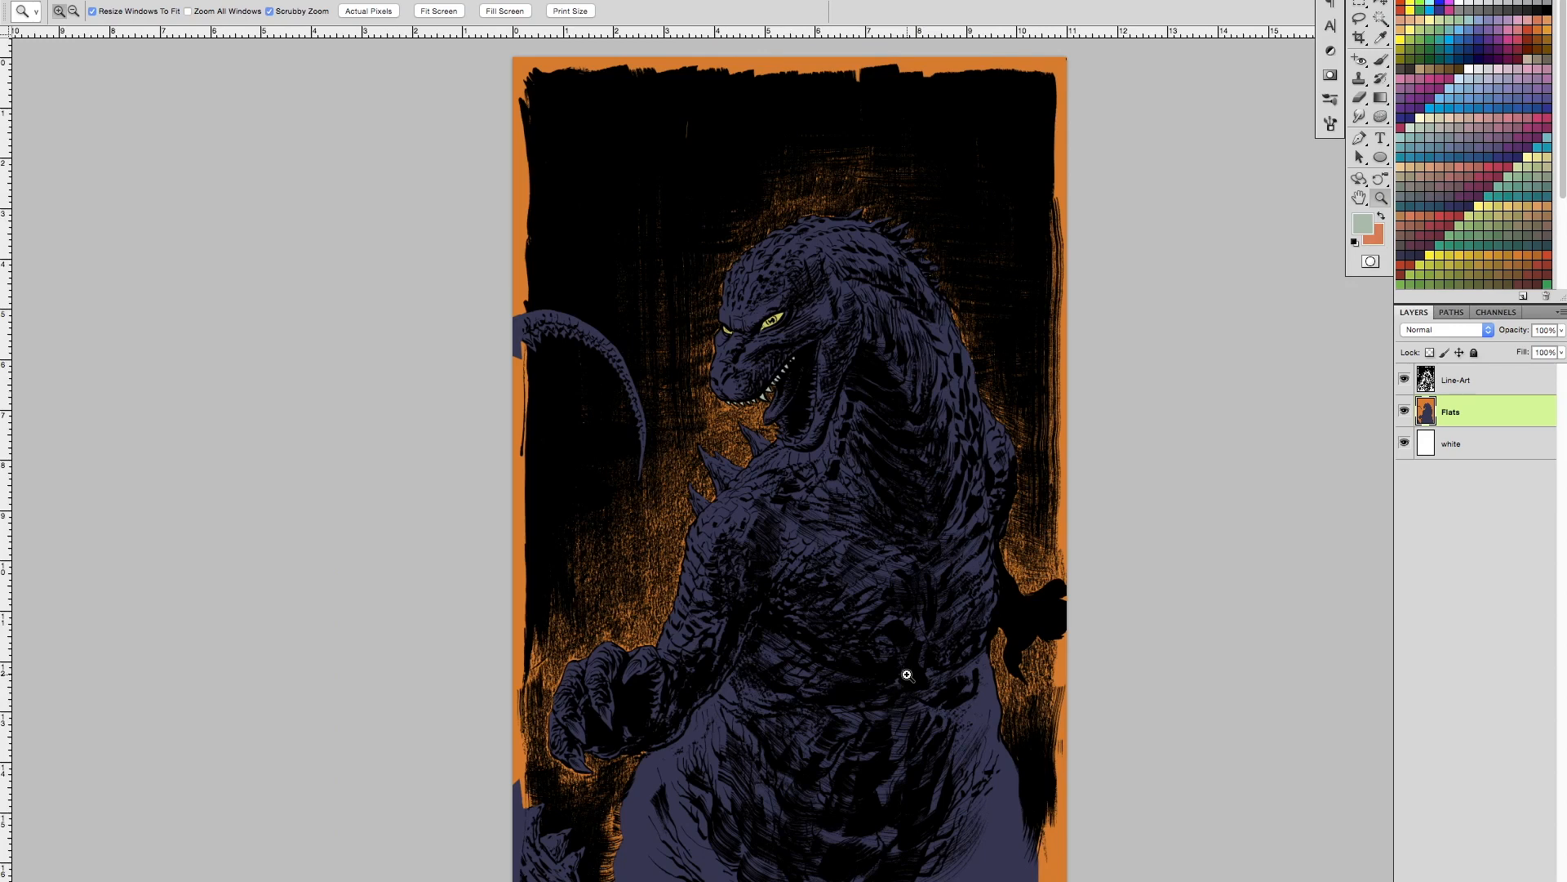
{"action": "left_click_drag", "start_coordinate": [796, 418], "coordinate": [783, 561]}
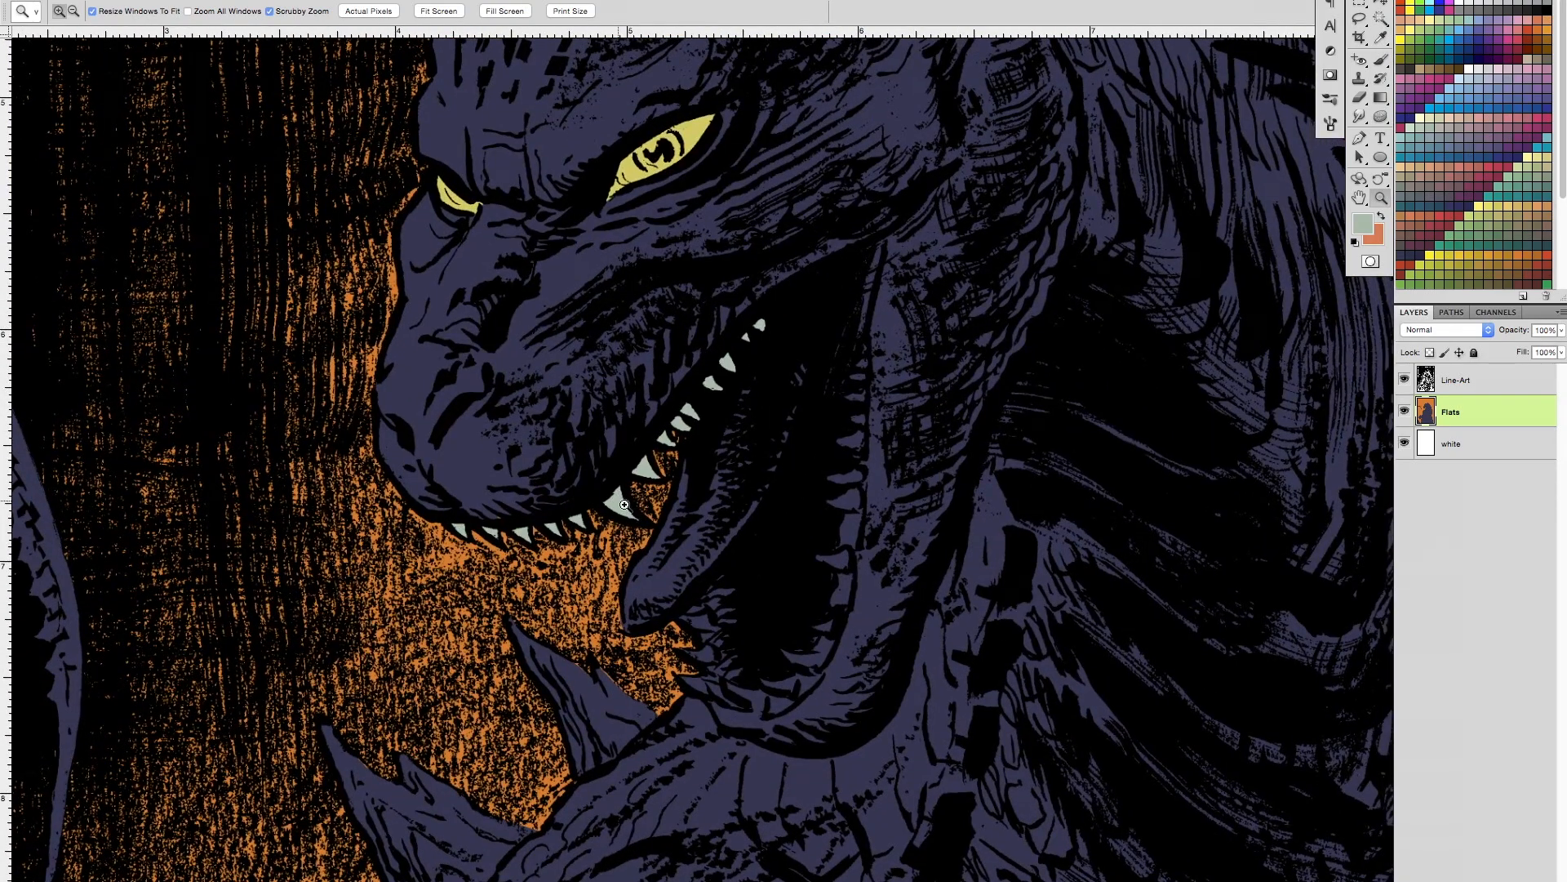
{"action": "key", "text": "l"}
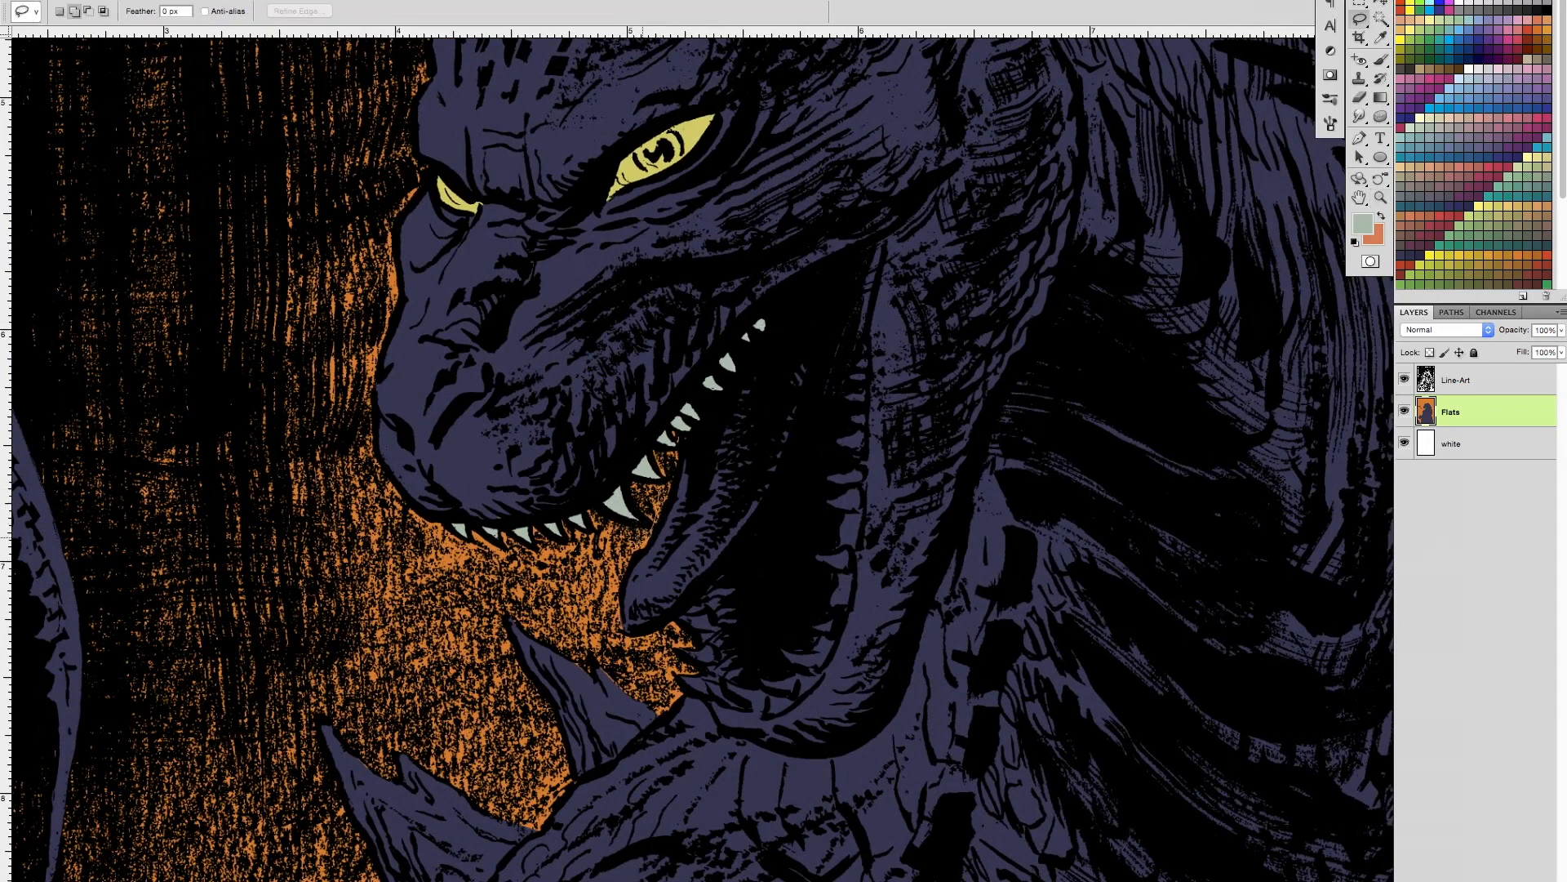
{"action": "left_click_drag", "start_coordinate": [618, 642], "coordinate": [654, 666]}
{"action": "mouse_move", "coordinate": [724, 687]}
{"action": "left_mouse_down"}
{"action": "mouse_move", "coordinate": [706, 576]}
{"action": "mouse_move", "coordinate": [645, 554]}
{"action": "left_mouse_up"}
{"action": "mouse_move", "coordinate": [678, 693]}
{"action": "left_mouse_down"}
{"action": "mouse_move", "coordinate": [769, 716]}
{"action": "mouse_move", "coordinate": [828, 666]}
{"action": "mouse_move", "coordinate": [854, 600]}
{"action": "mouse_move", "coordinate": [880, 241]}
{"action": "mouse_move", "coordinate": [681, 417]}
{"action": "mouse_move", "coordinate": [644, 579]}
{"action": "left_mouse_up"}
Step: Fill the selected mouth interior with a dusty mauve swatch after trying a neighbouring shade, and deselect
{"action": "key", "text": "w"}
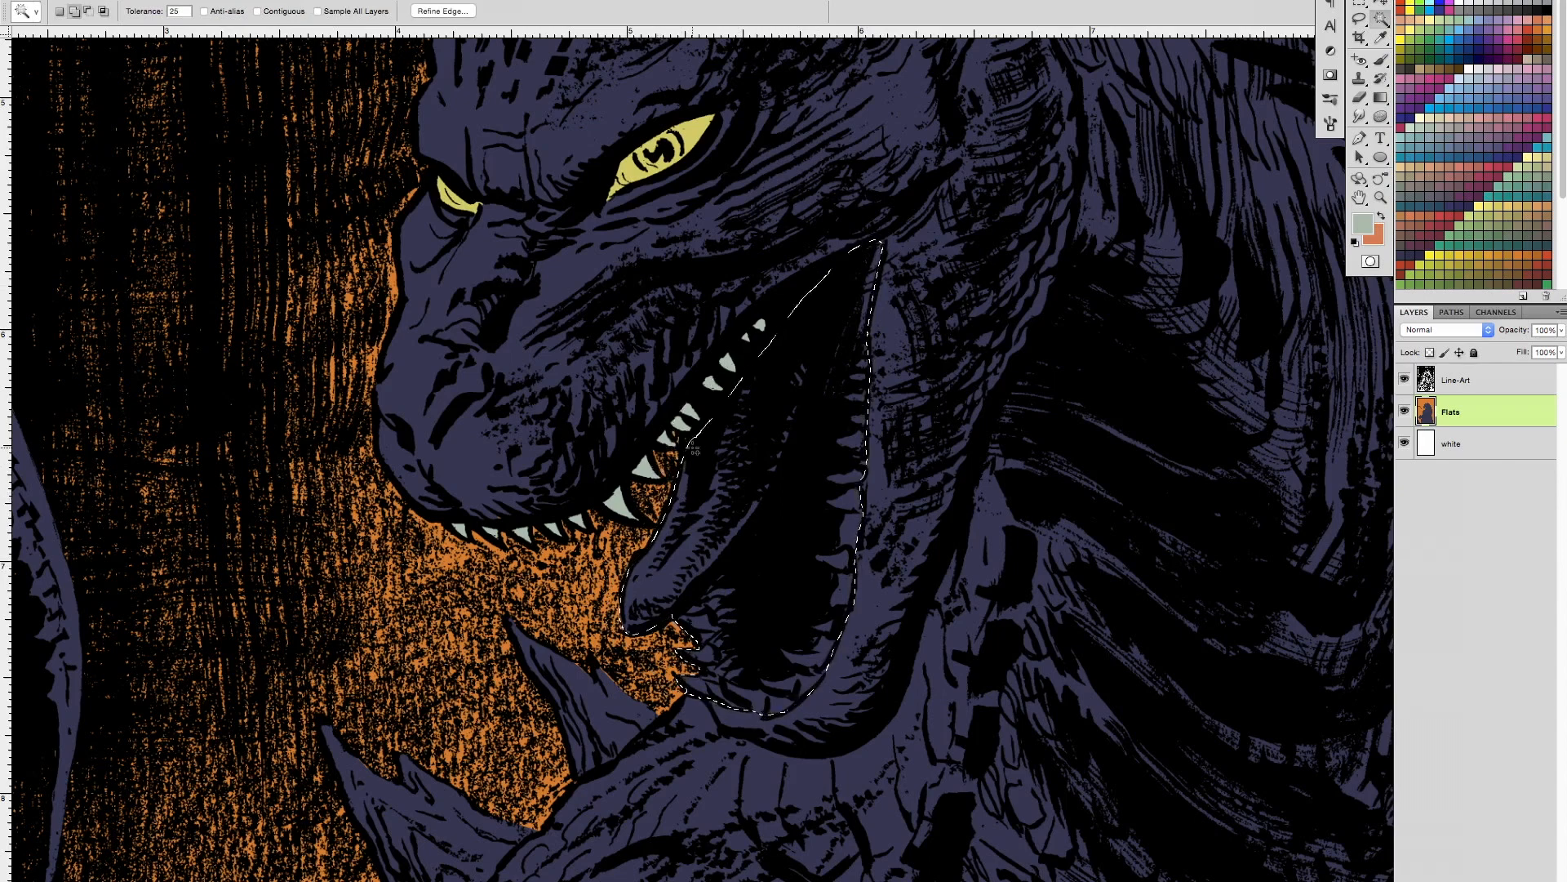
{"action": "left_click_drag", "start_coordinate": [755, 432], "coordinate": [665, 501]}
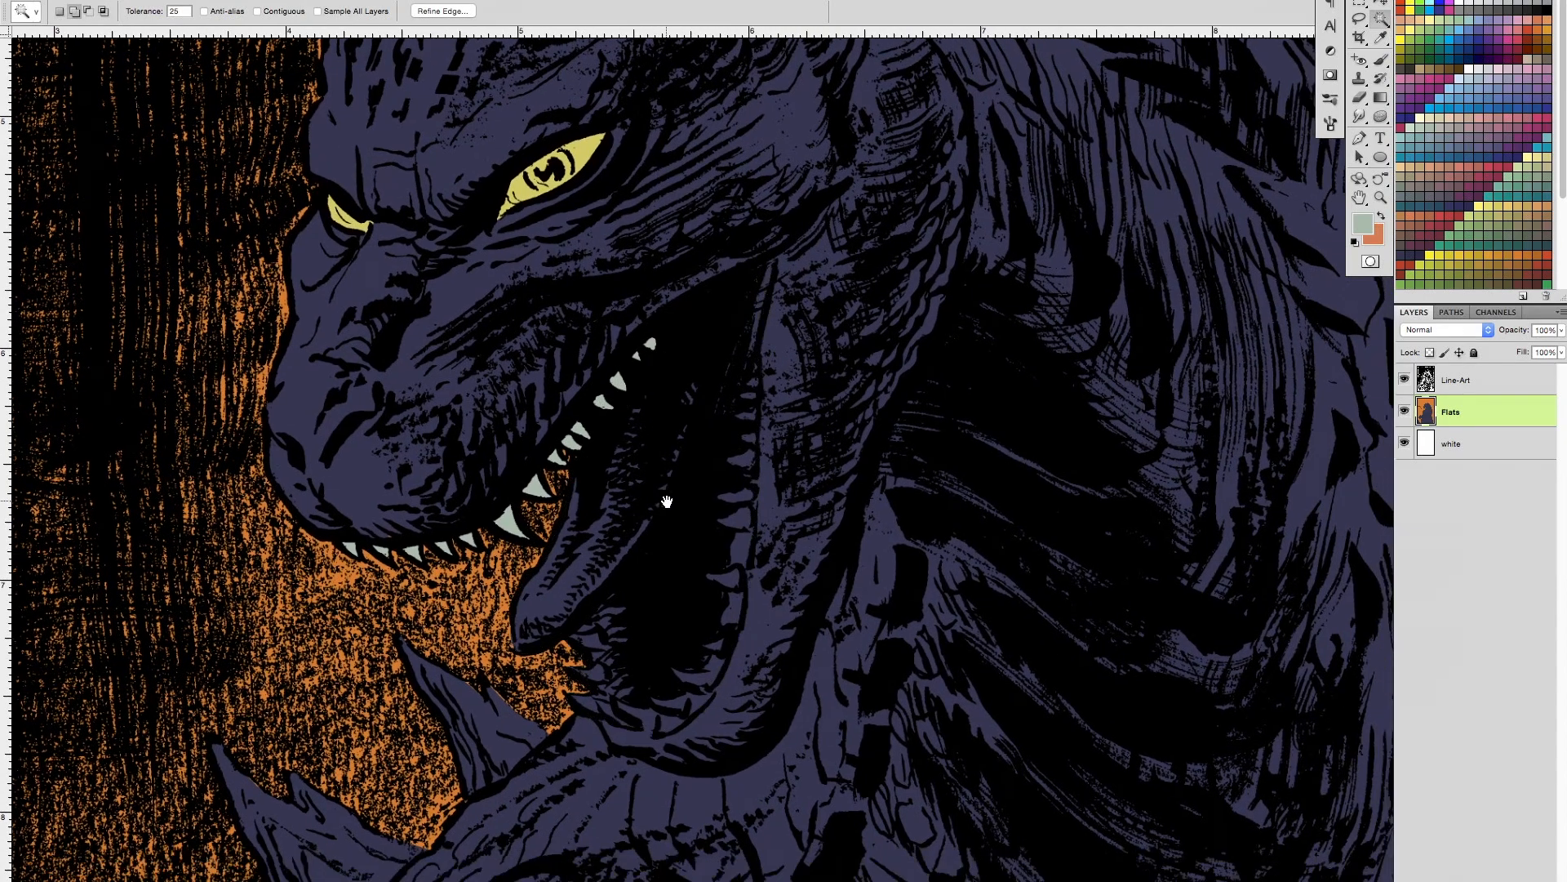
{"action": "left_click", "coordinate": [1460, 184]}
{"action": "key", "text": "alt+BackSpace"}
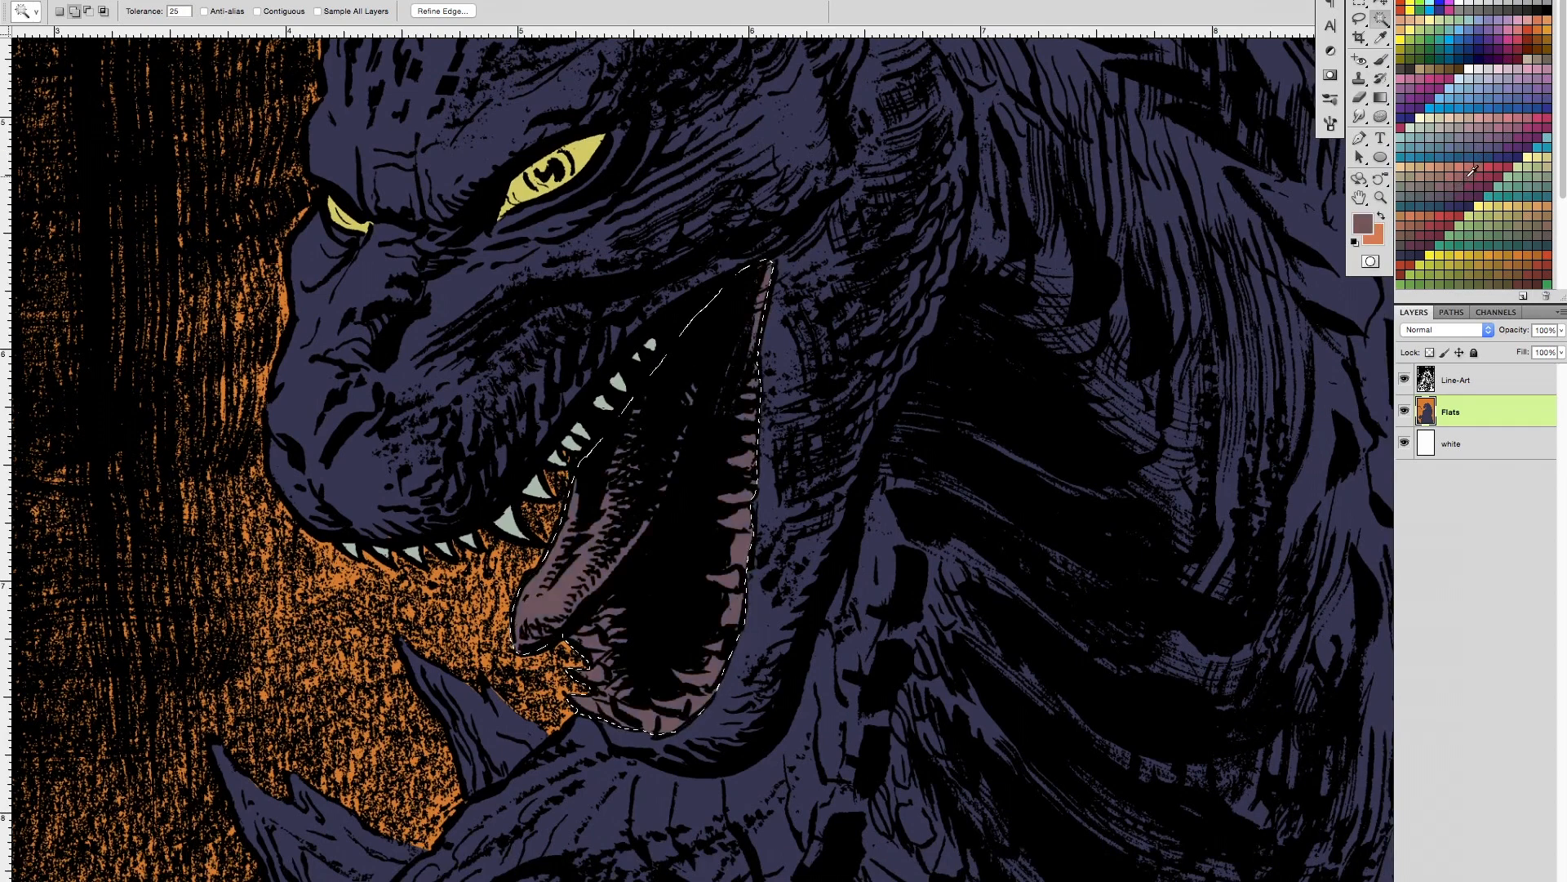
{"action": "left_click", "coordinate": [1472, 175]}
{"action": "key", "text": "alt+BackSpace"}
{"action": "left_click", "coordinate": [1464, 184]}
{"action": "key", "text": "alt+BackSpace"}
{"action": "key", "text": "ctrl+d"}
{"action": "key", "text": "l"}
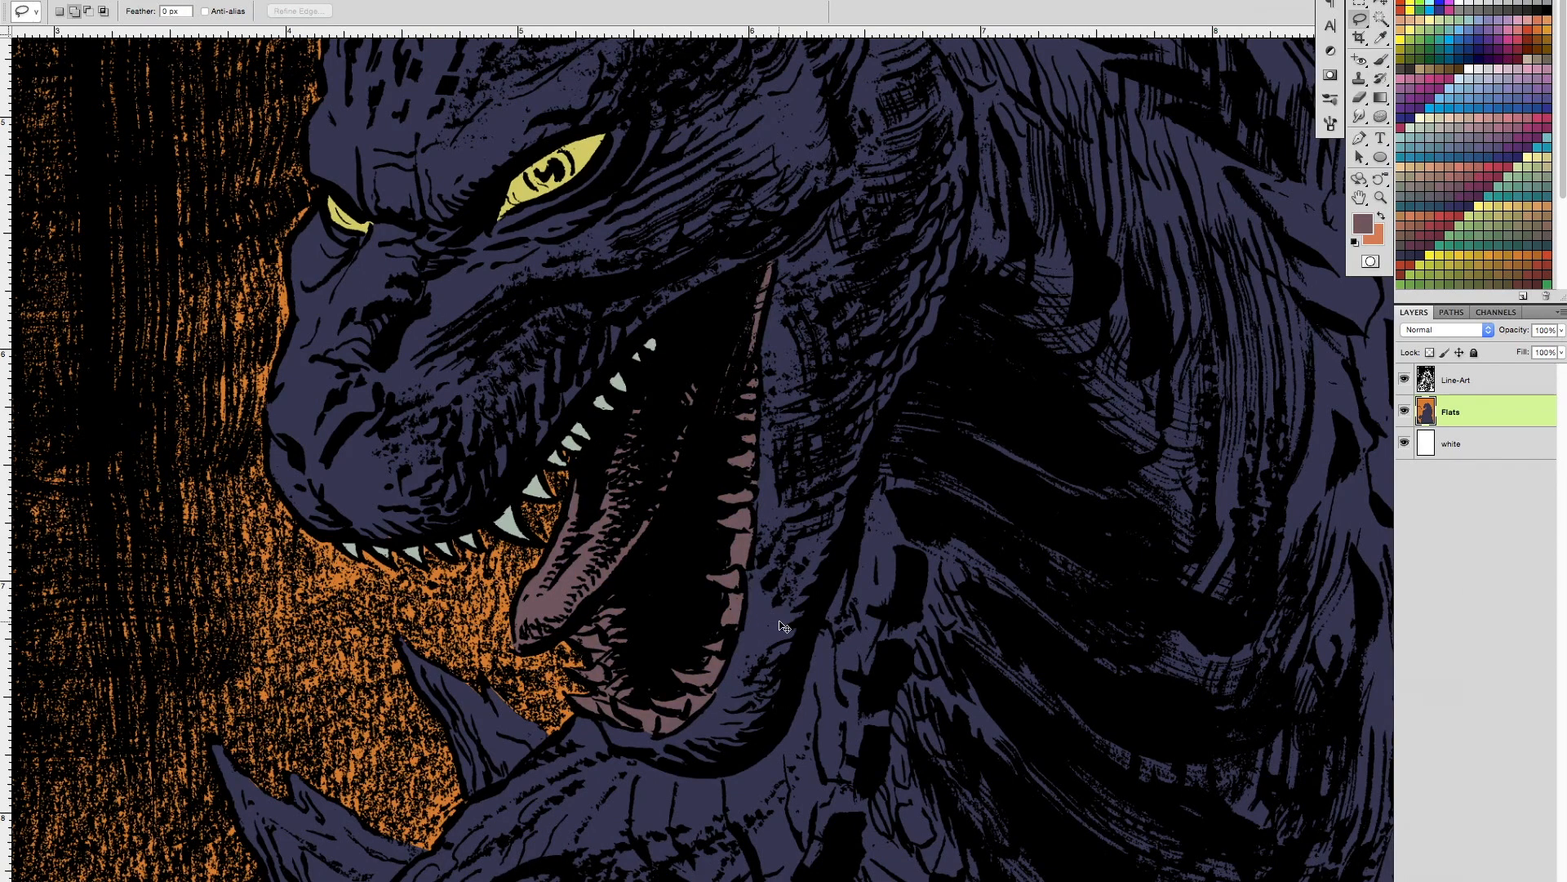
{"action": "key", "text": "ctrl+0"}
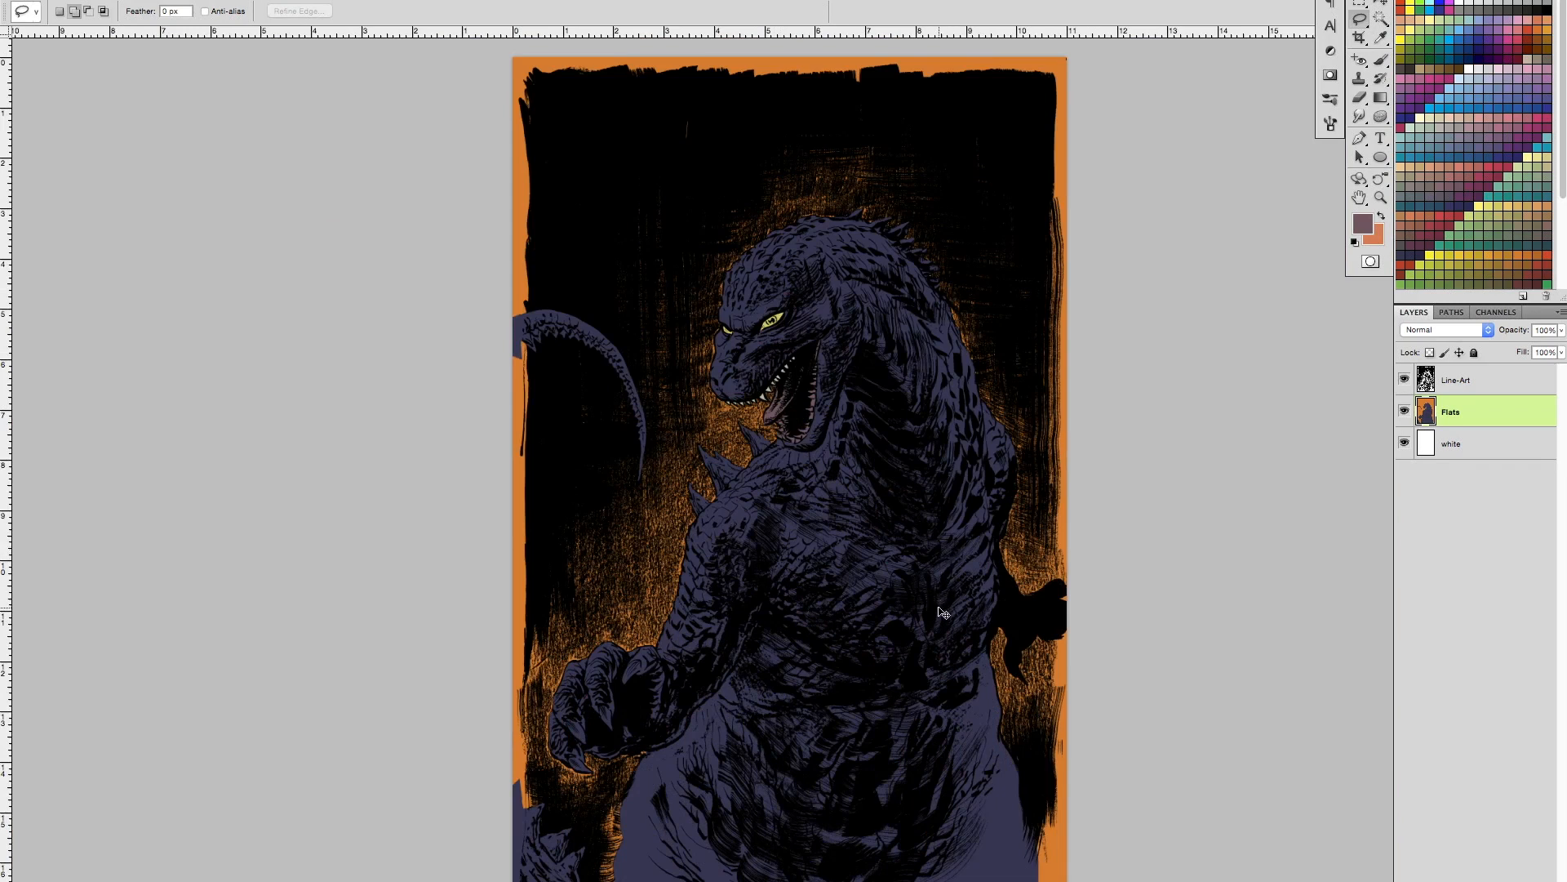
{"action": "key", "text": "ctrl+equal"}
{"action": "key", "text": "ctrl+equal"}
{"action": "key", "text": "ctrl+equal"}
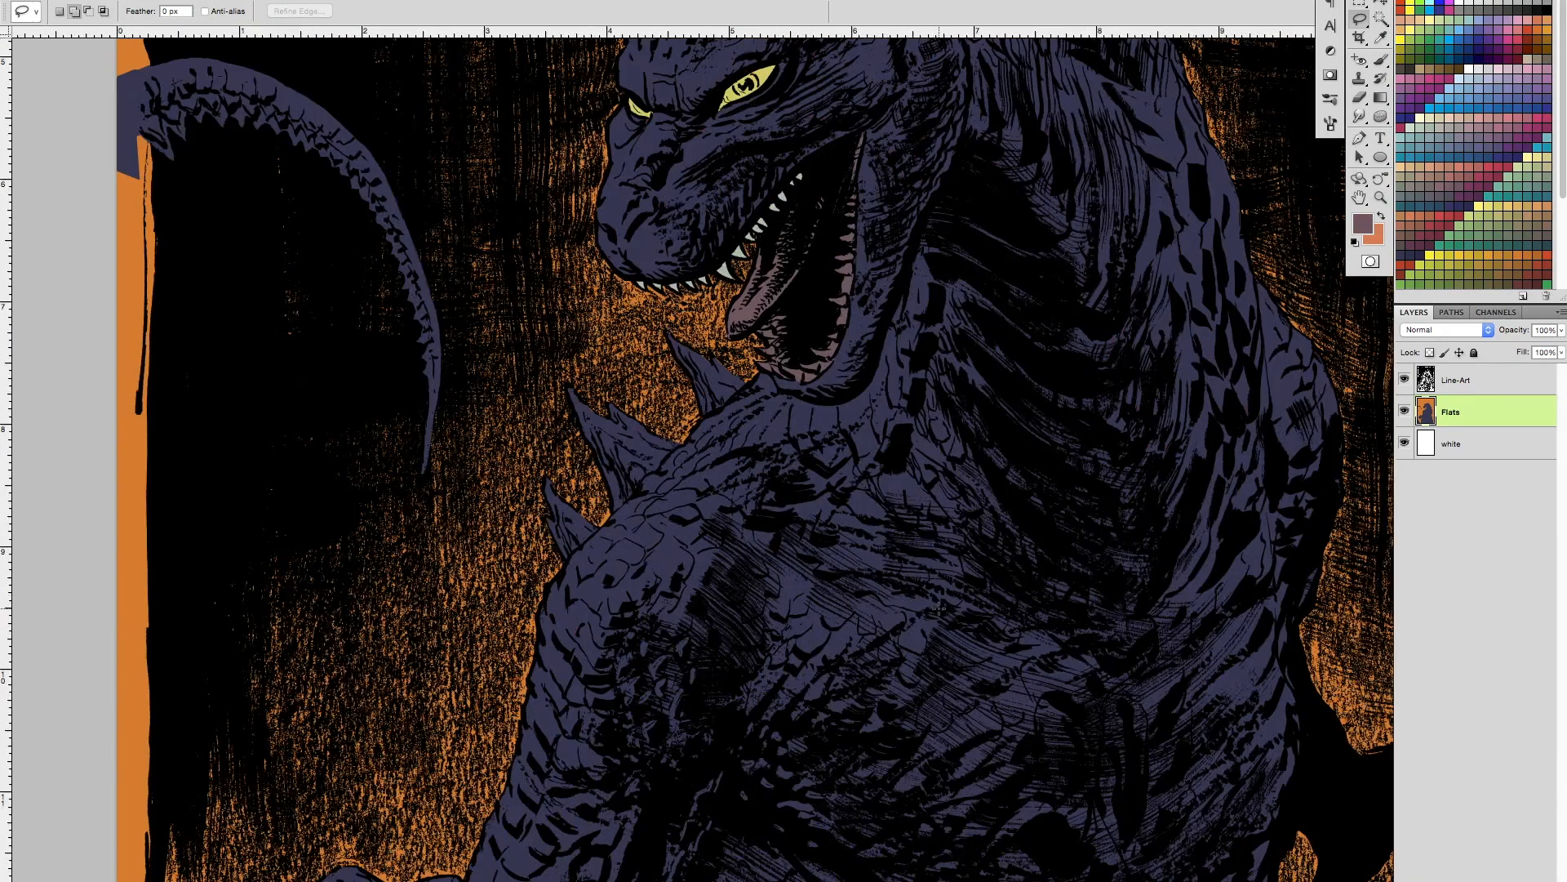
{"action": "key", "text": "ctrl+equal"}
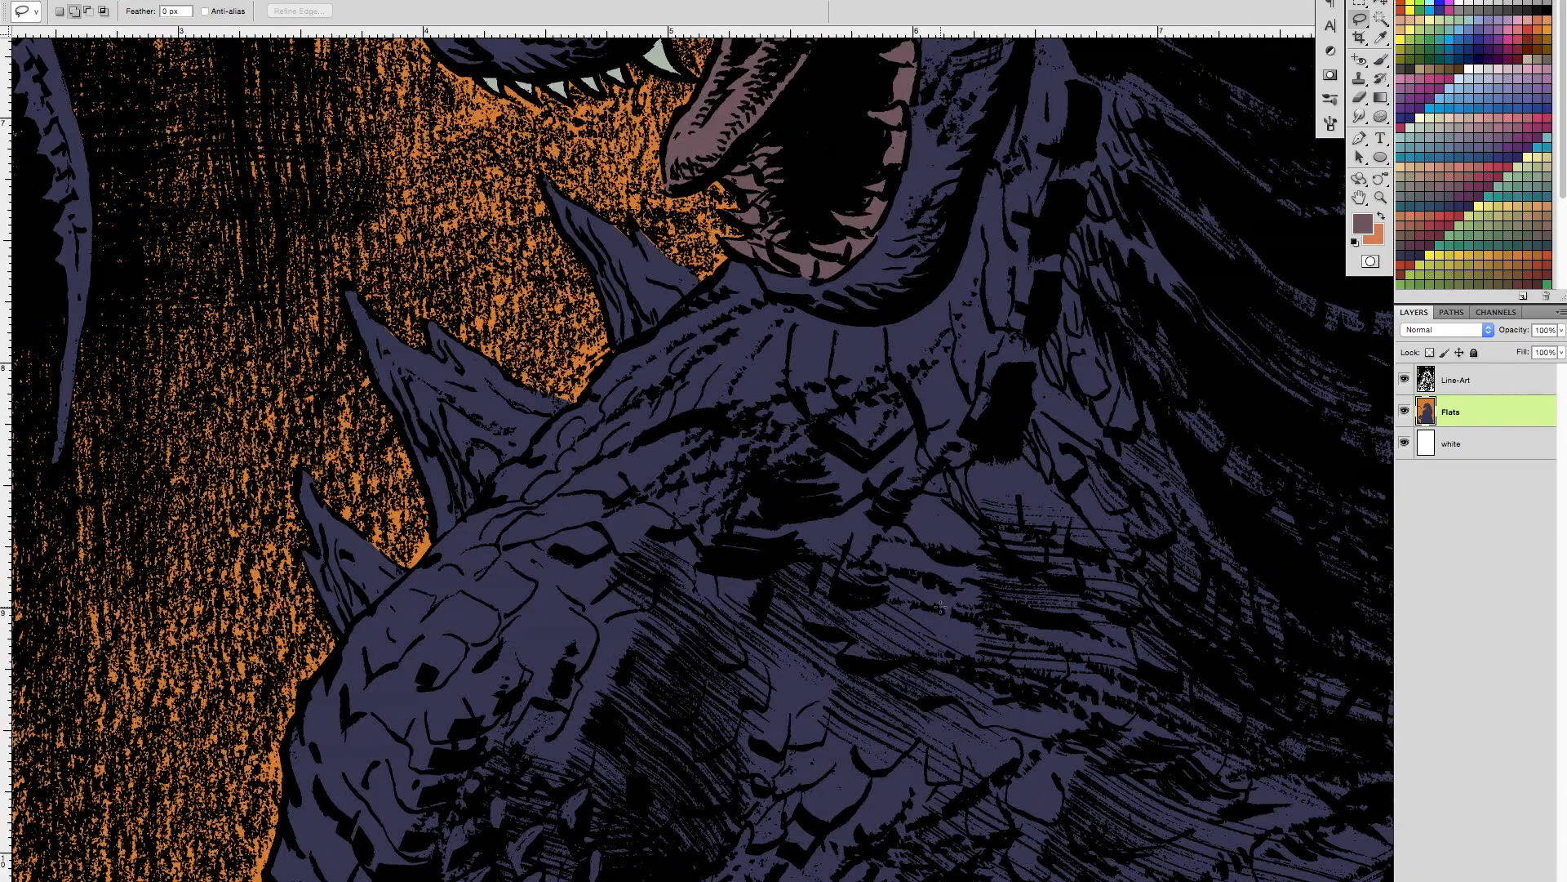
{"action": "key", "text": "ctrl+minus"}
{"action": "key", "text": "ctrl+minus"}
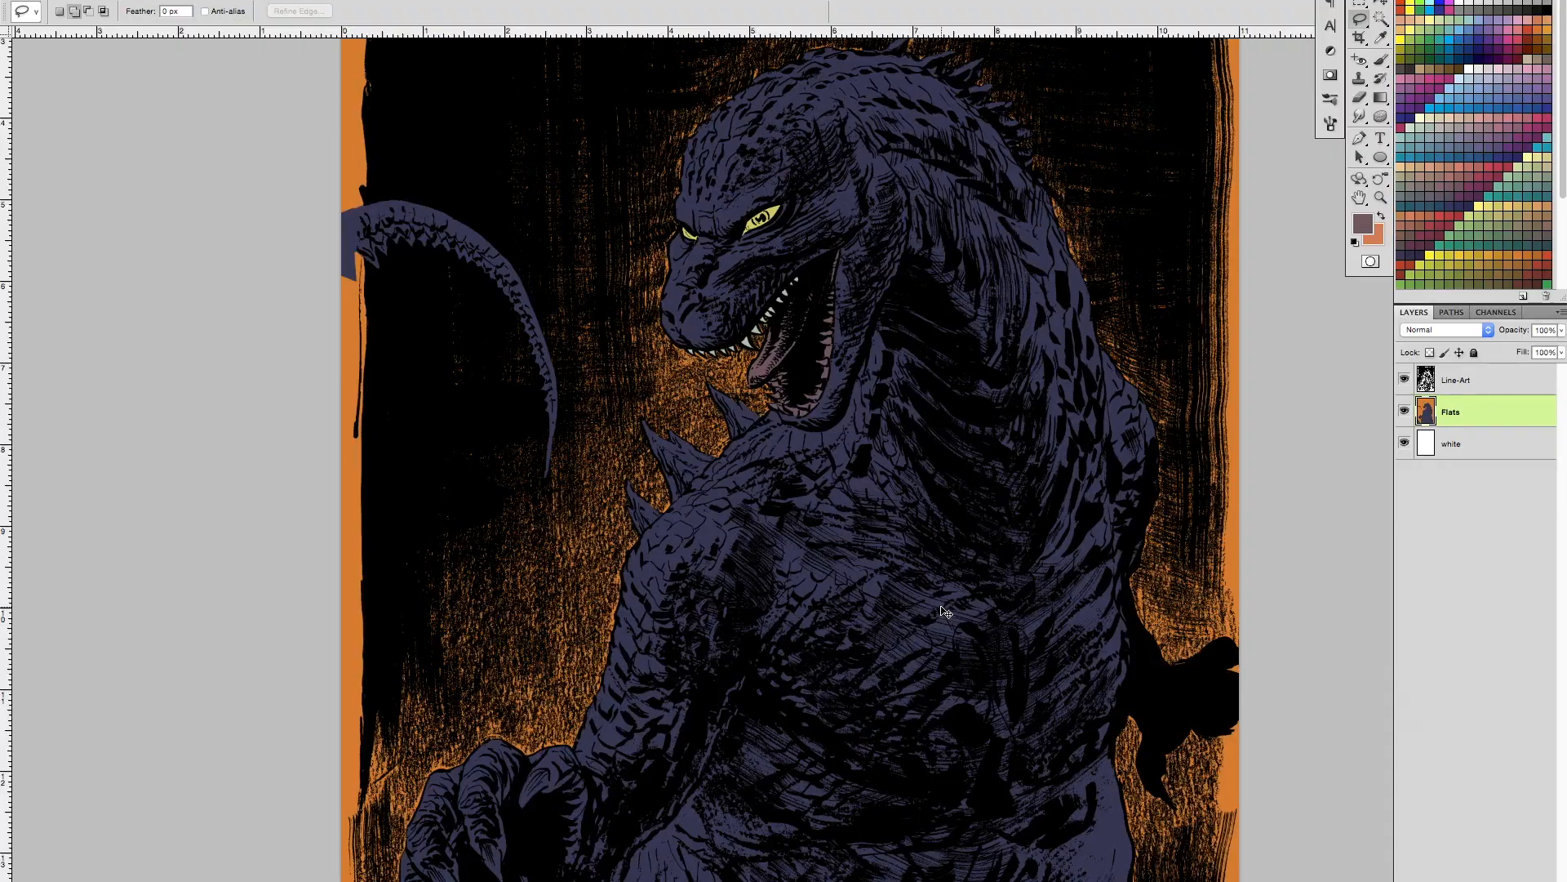
{"action": "key", "text": "ctrl+minus"}
{"action": "key", "text": "ctrl+equal"}
{"action": "key", "text": "ctrl+equal"}
{"action": "key", "text": "ctrl+equal"}
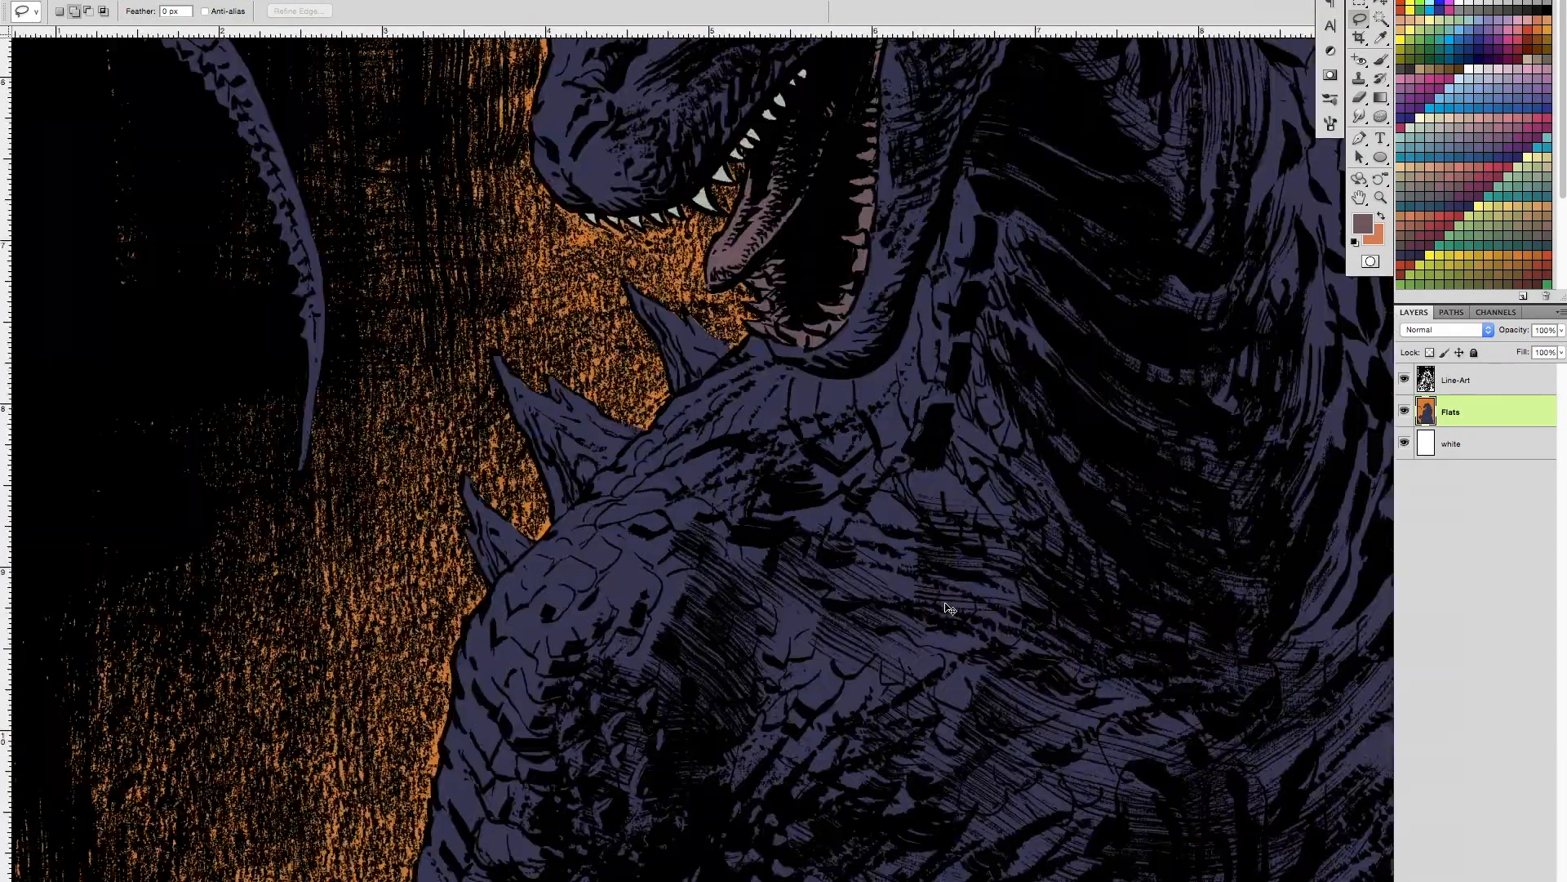
{"action": "key", "text": "ctrl+minus"}
{"action": "key", "text": "ctrl+minus"}
{"action": "key", "text": "ctrl+minus"}
{"action": "key", "text": "ctrl+equal"}
{"action": "key", "text": "ctrl+equal"}
{"action": "key", "text": "ctrl+equal"}
{"action": "key", "text": "ctrl+equal"}
{"action": "key", "text": "ctrl+equal"}
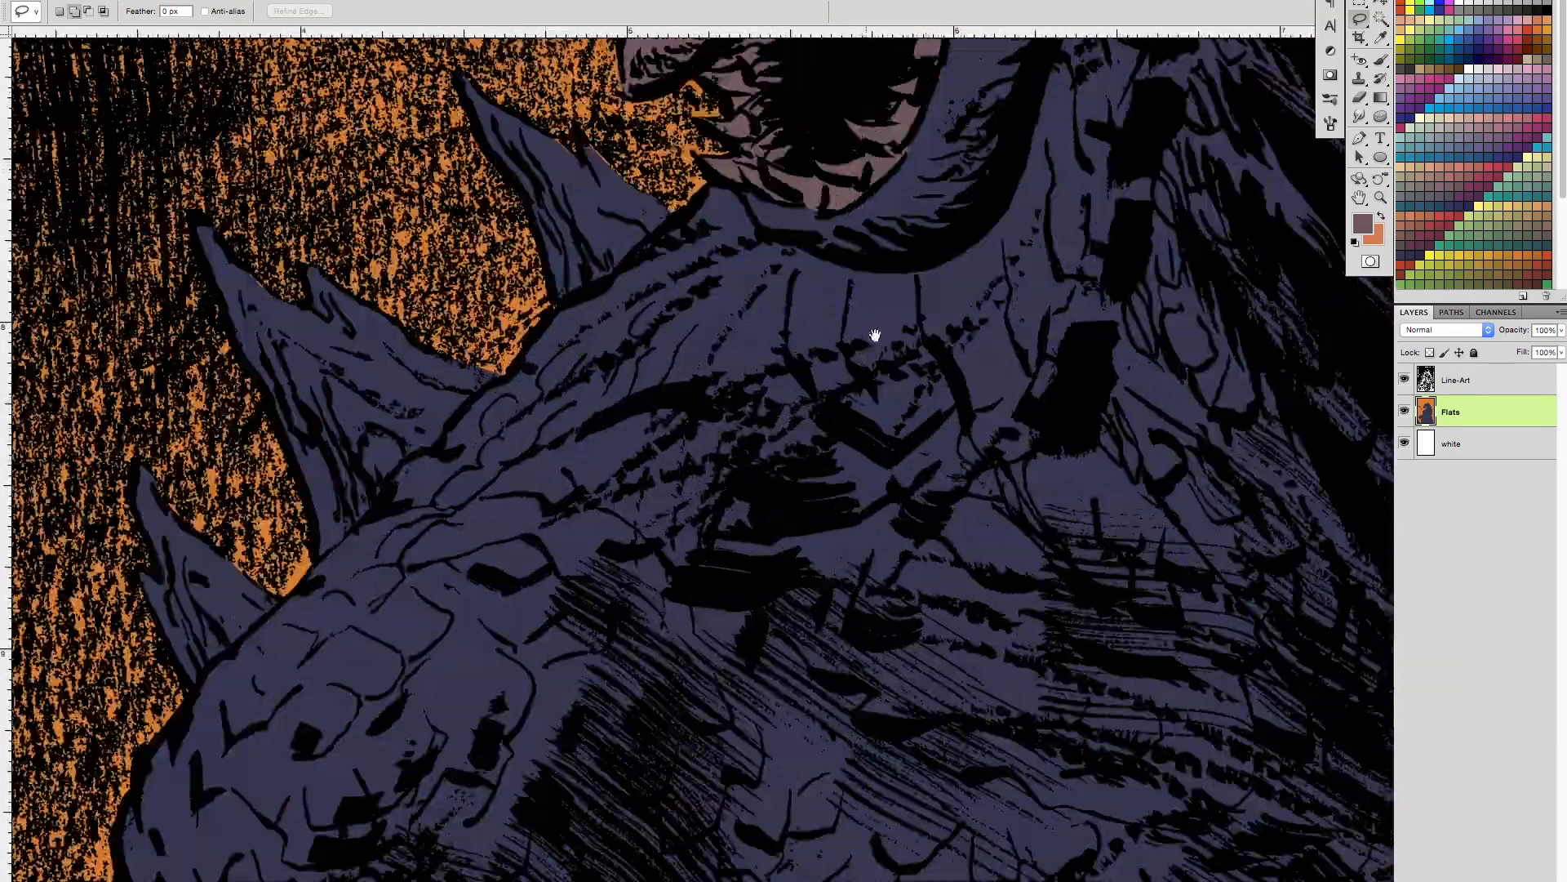
Step: Lasso the individual lower teeth at the front and base of the open jaw
{"action": "left_click_drag", "start_coordinate": [874, 335], "coordinate": [767, 692]}
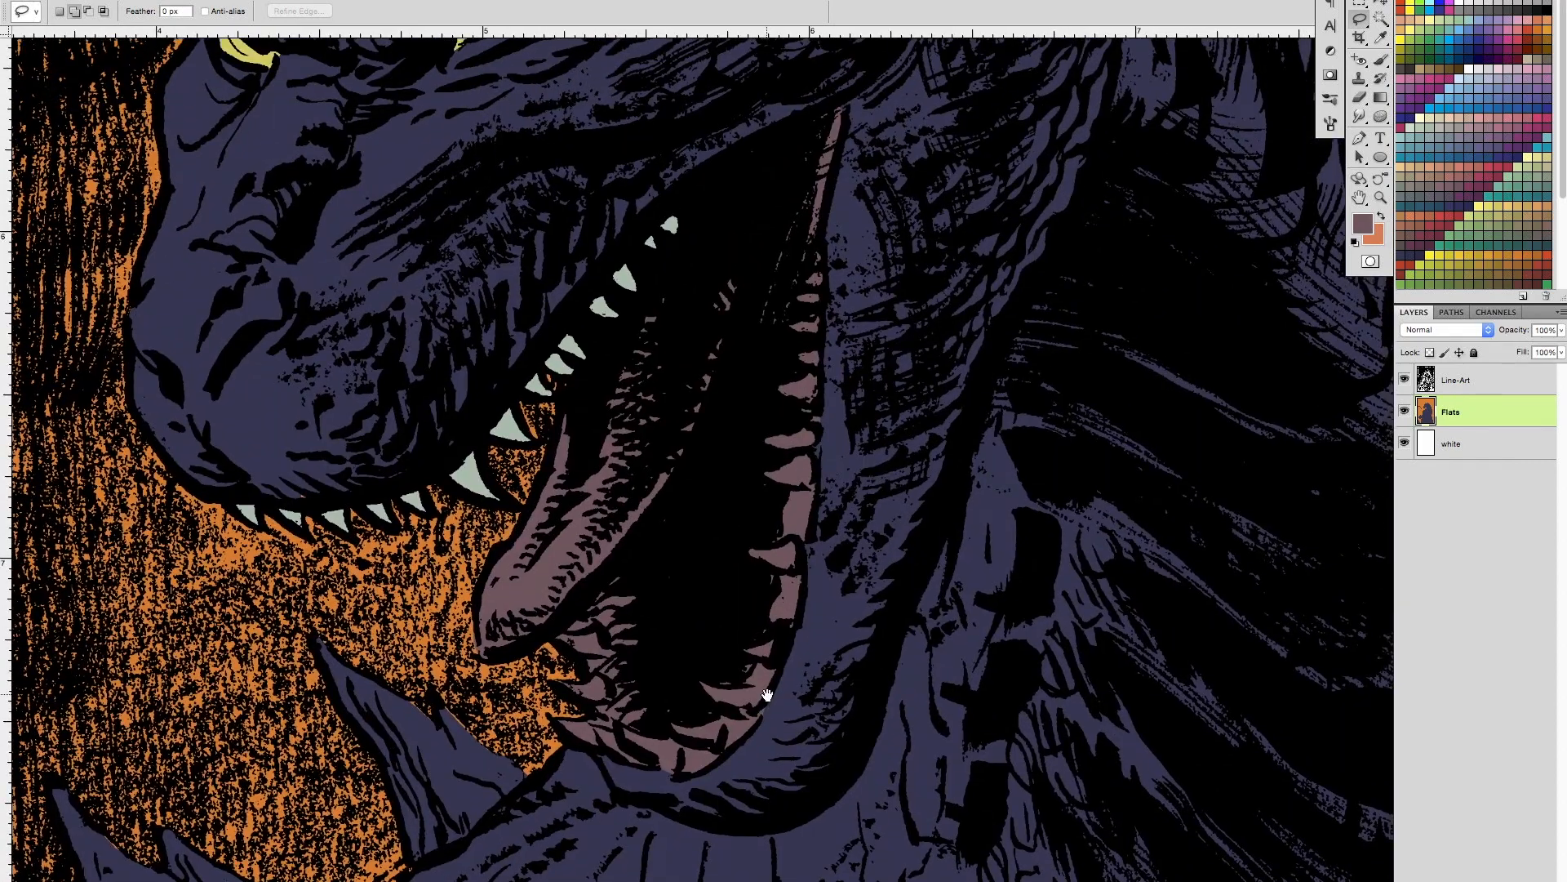
{"action": "mouse_move", "coordinate": [620, 606]}
{"action": "left_mouse_down"}
{"action": "mouse_move", "coordinate": [604, 540]}
{"action": "mouse_move", "coordinate": [777, 496]}
{"action": "mouse_move", "coordinate": [700, 658]}
{"action": "mouse_move", "coordinate": [776, 392]}
{"action": "mouse_move", "coordinate": [721, 599]}
{"action": "left_mouse_up"}
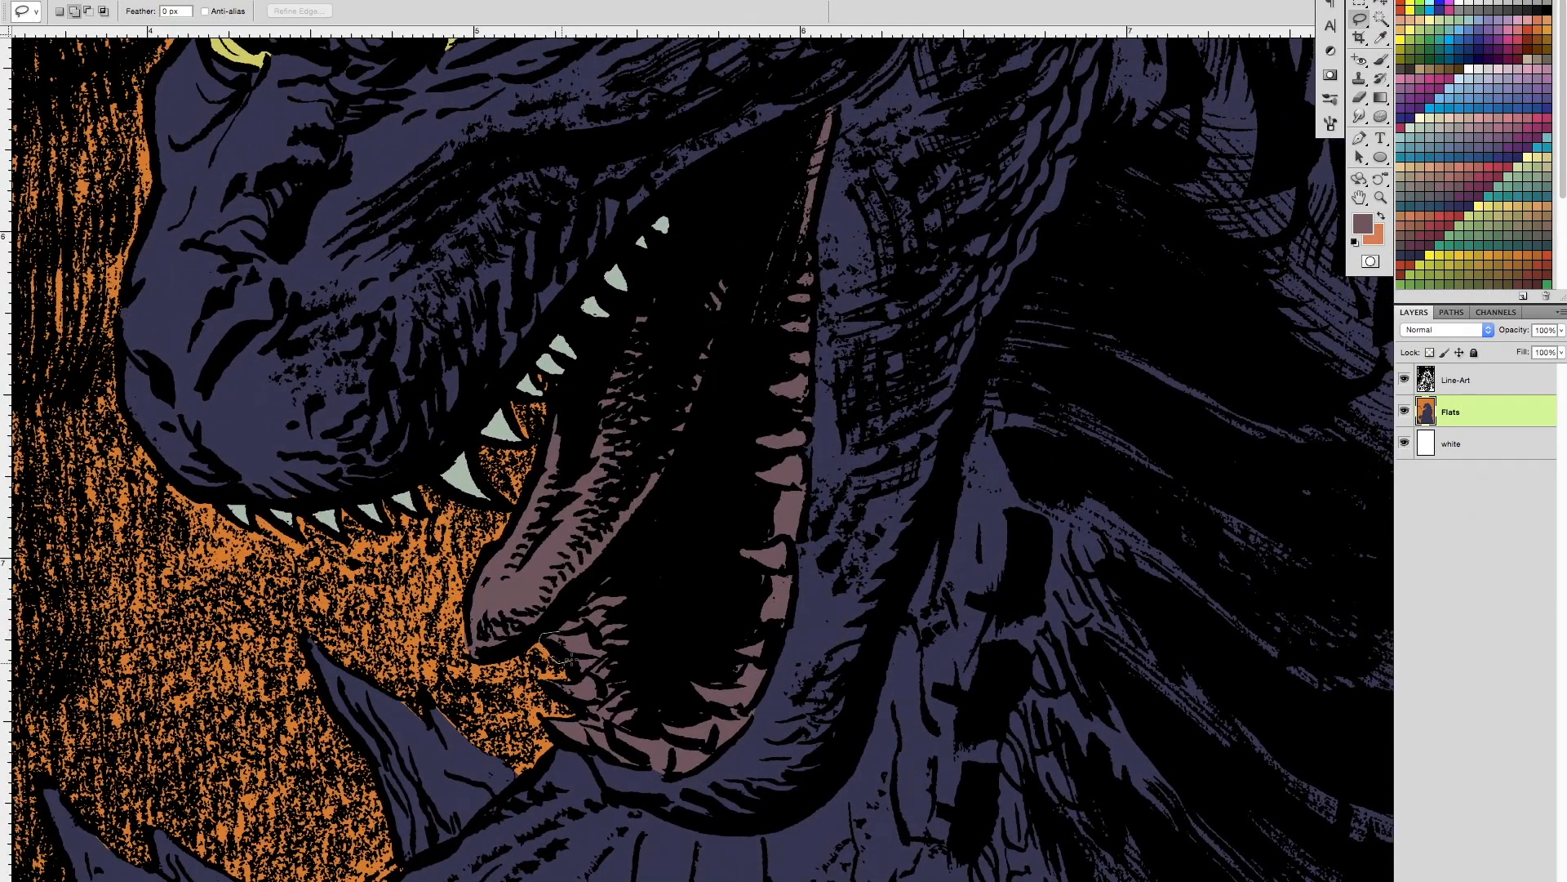
{"action": "left_click_drag", "start_coordinate": [563, 627], "coordinate": [549, 679]}
{"action": "mouse_move", "coordinate": [756, 542]}
{"action": "left_mouse_down"}
{"action": "mouse_move", "coordinate": [737, 548]}
{"action": "mouse_move", "coordinate": [782, 576]}
{"action": "mouse_move", "coordinate": [790, 552]}
{"action": "left_mouse_up"}
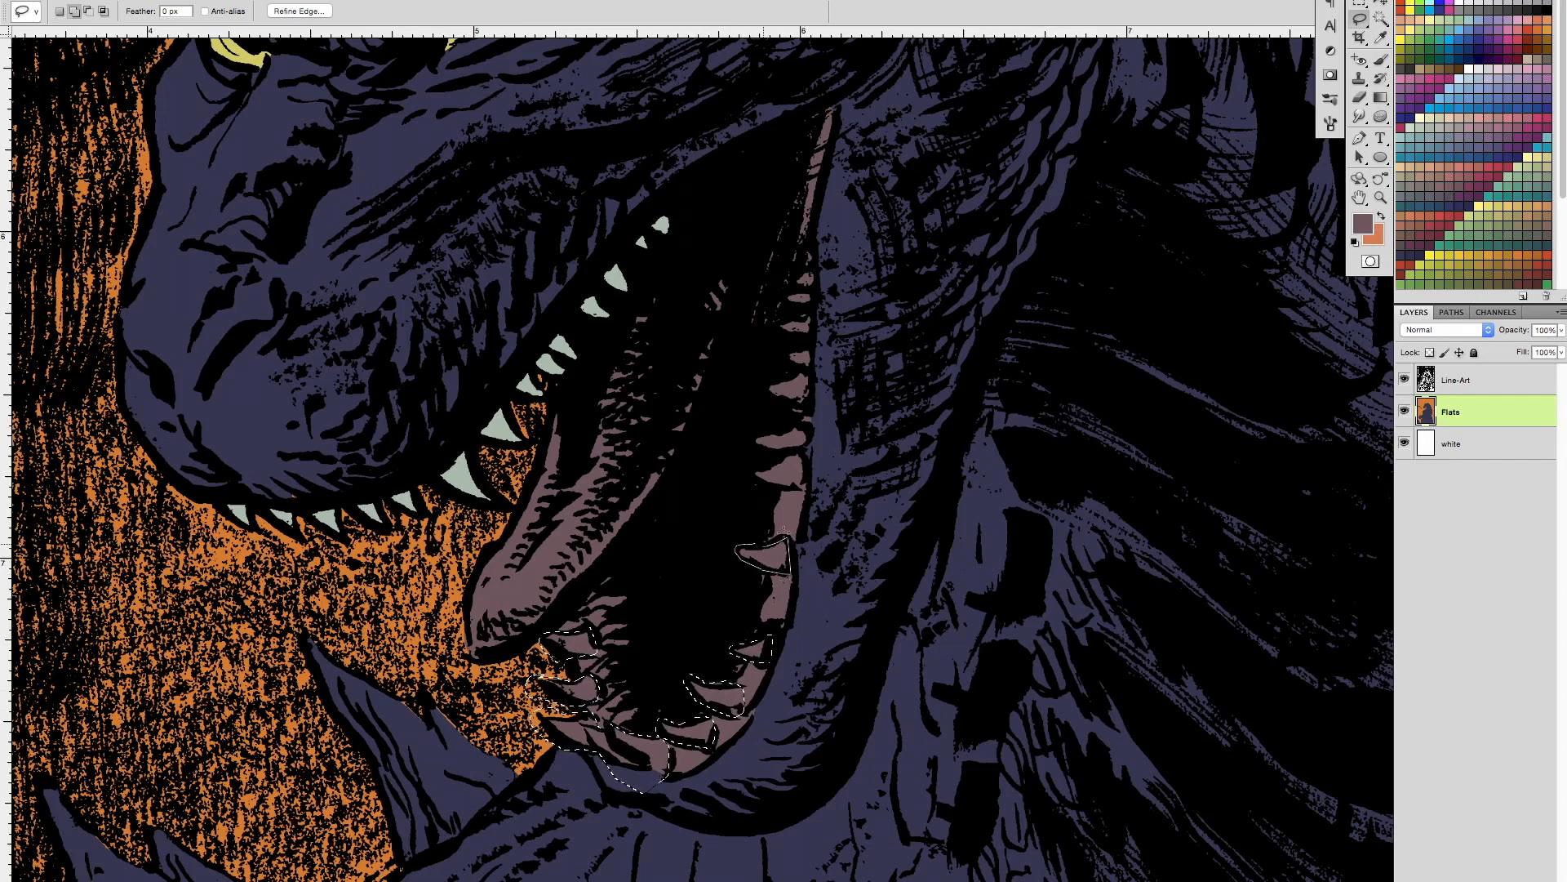
Step: Add the remaining lower teeth along the jaw's inner edge, up toward the mouth corner, to the selection
{"action": "left_click_drag", "start_coordinate": [803, 491], "coordinate": [793, 582]}
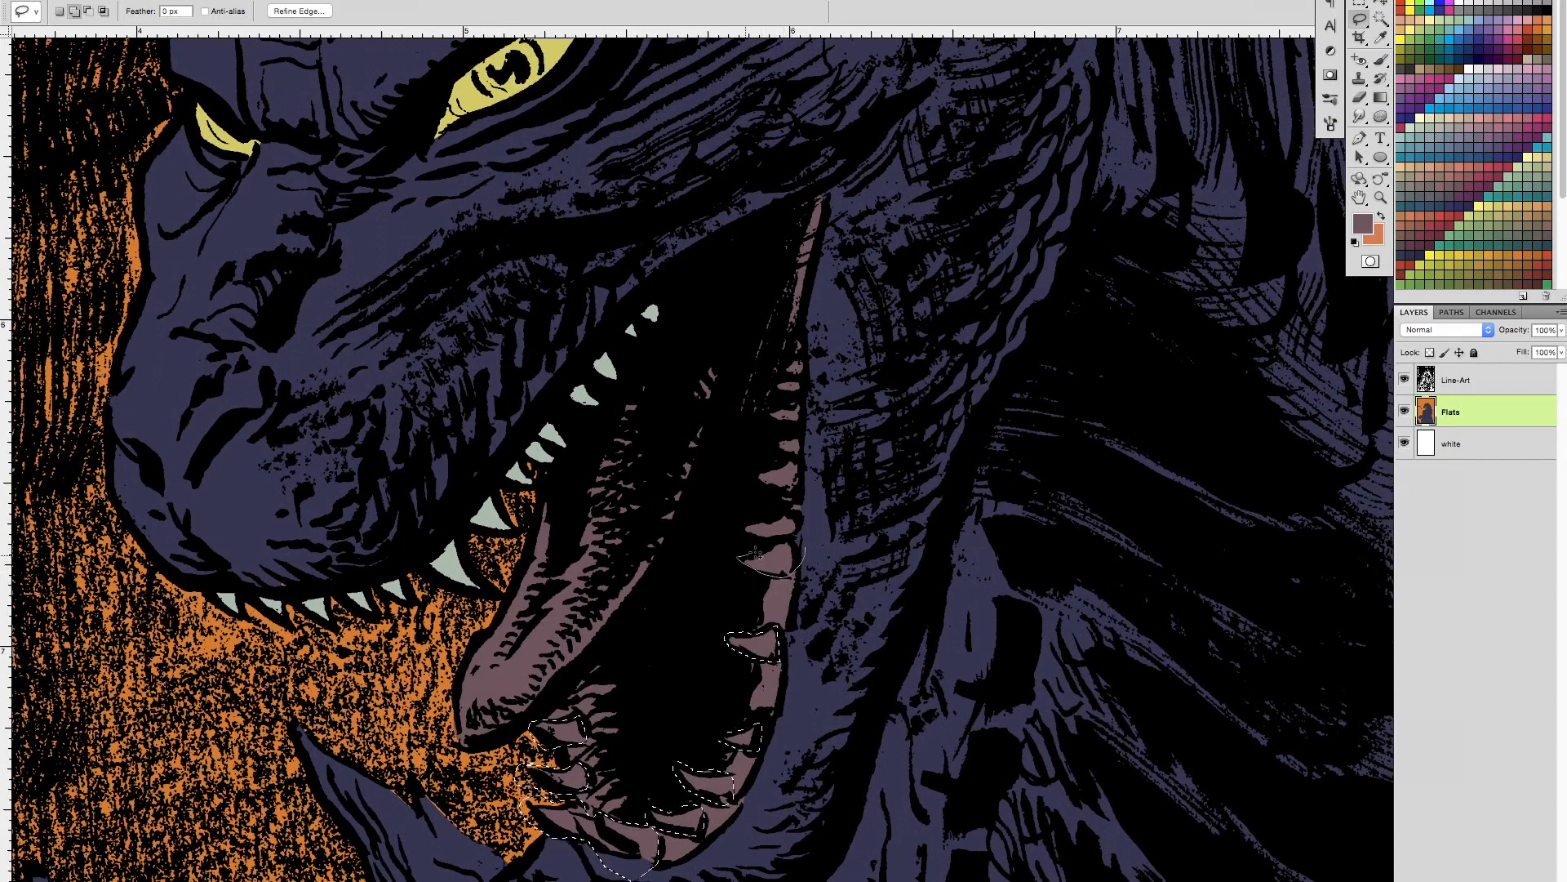
{"action": "mouse_move", "coordinate": [735, 534]}
{"action": "left_mouse_down"}
{"action": "mouse_move", "coordinate": [814, 521]}
{"action": "mouse_move", "coordinate": [806, 474]}
{"action": "mouse_move", "coordinate": [791, 484]}
{"action": "mouse_move", "coordinate": [812, 491]}
{"action": "mouse_move", "coordinate": [785, 495]}
{"action": "mouse_move", "coordinate": [773, 448]}
{"action": "left_mouse_up"}
{"action": "mouse_move", "coordinate": [840, 387]}
{"action": "left_mouse_down"}
{"action": "mouse_move", "coordinate": [829, 490]}
{"action": "mouse_move", "coordinate": [797, 533]}
{"action": "mouse_move", "coordinate": [755, 518]}
{"action": "mouse_move", "coordinate": [783, 485]}
{"action": "left_mouse_up"}
{"action": "left_click_drag", "start_coordinate": [809, 537], "coordinate": [814, 462]}
Step: Subtract the surrounding skin and background colours from the lower teeth selection with the Magic Wand
{"action": "key", "text": "w"}
{"action": "left_click", "coordinate": [814, 462], "text": "alt"}
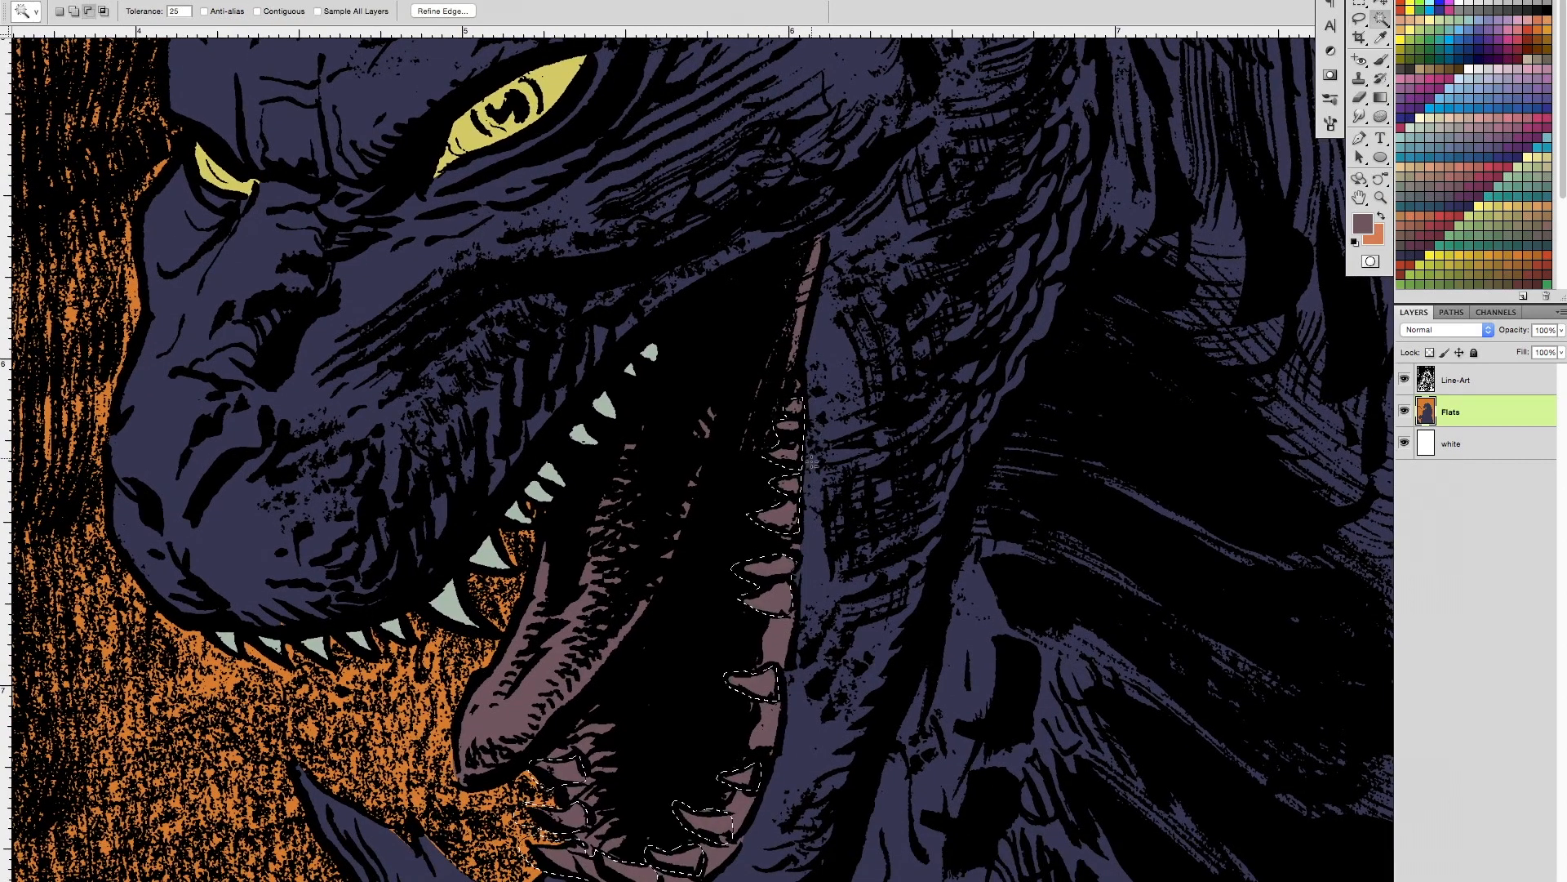
{"action": "scroll", "coordinate": [808, 465], "scroll_direction": "down", "scroll_amount": 5}
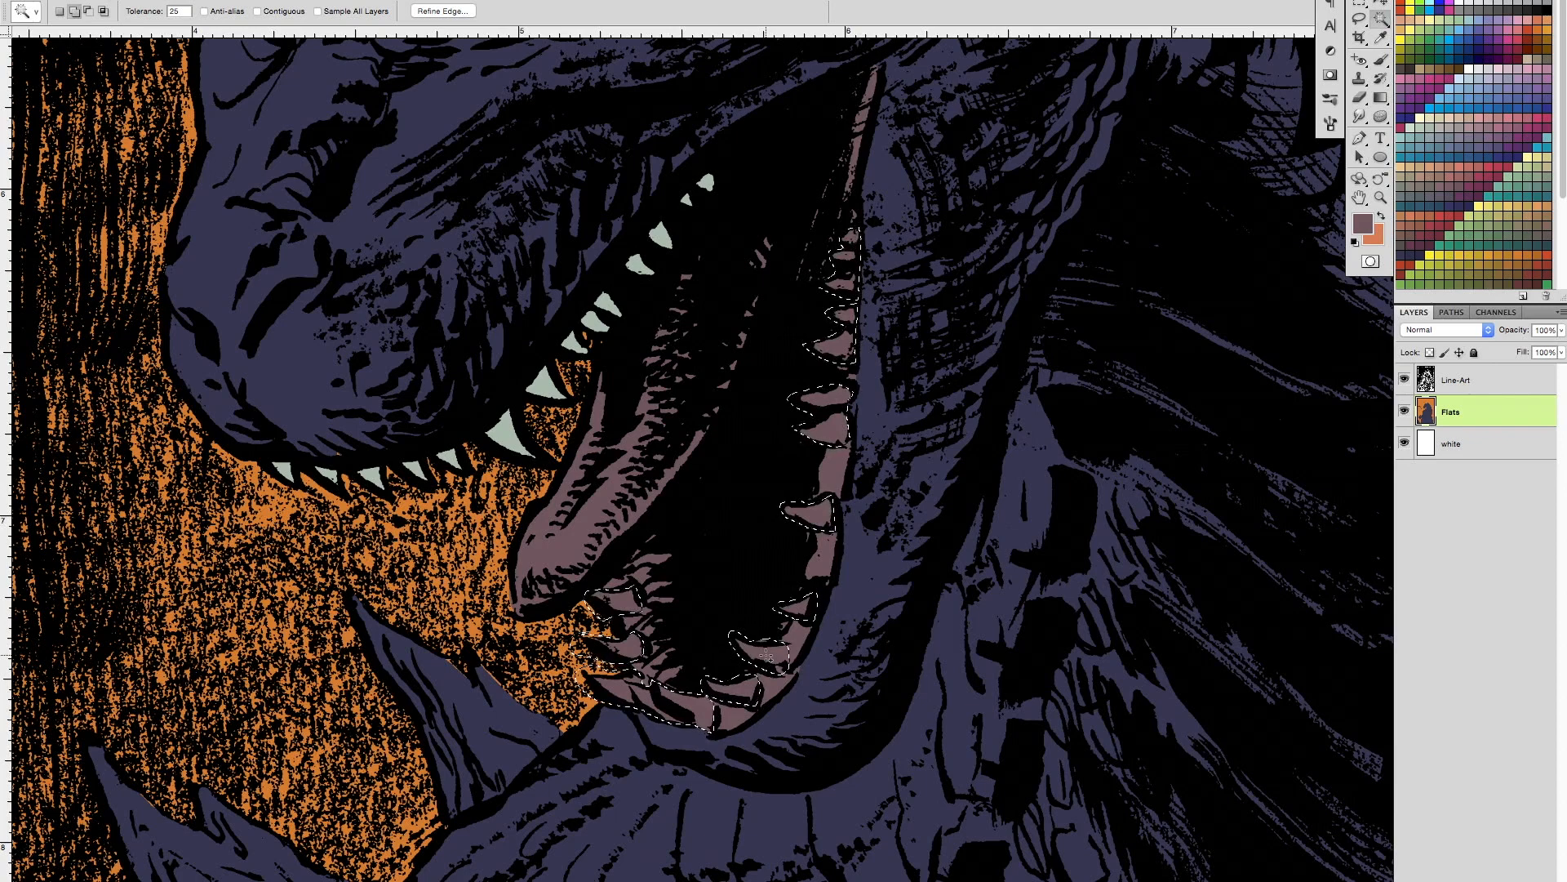
{"action": "key", "text": "alt"}
{"action": "key", "text": "shift"}
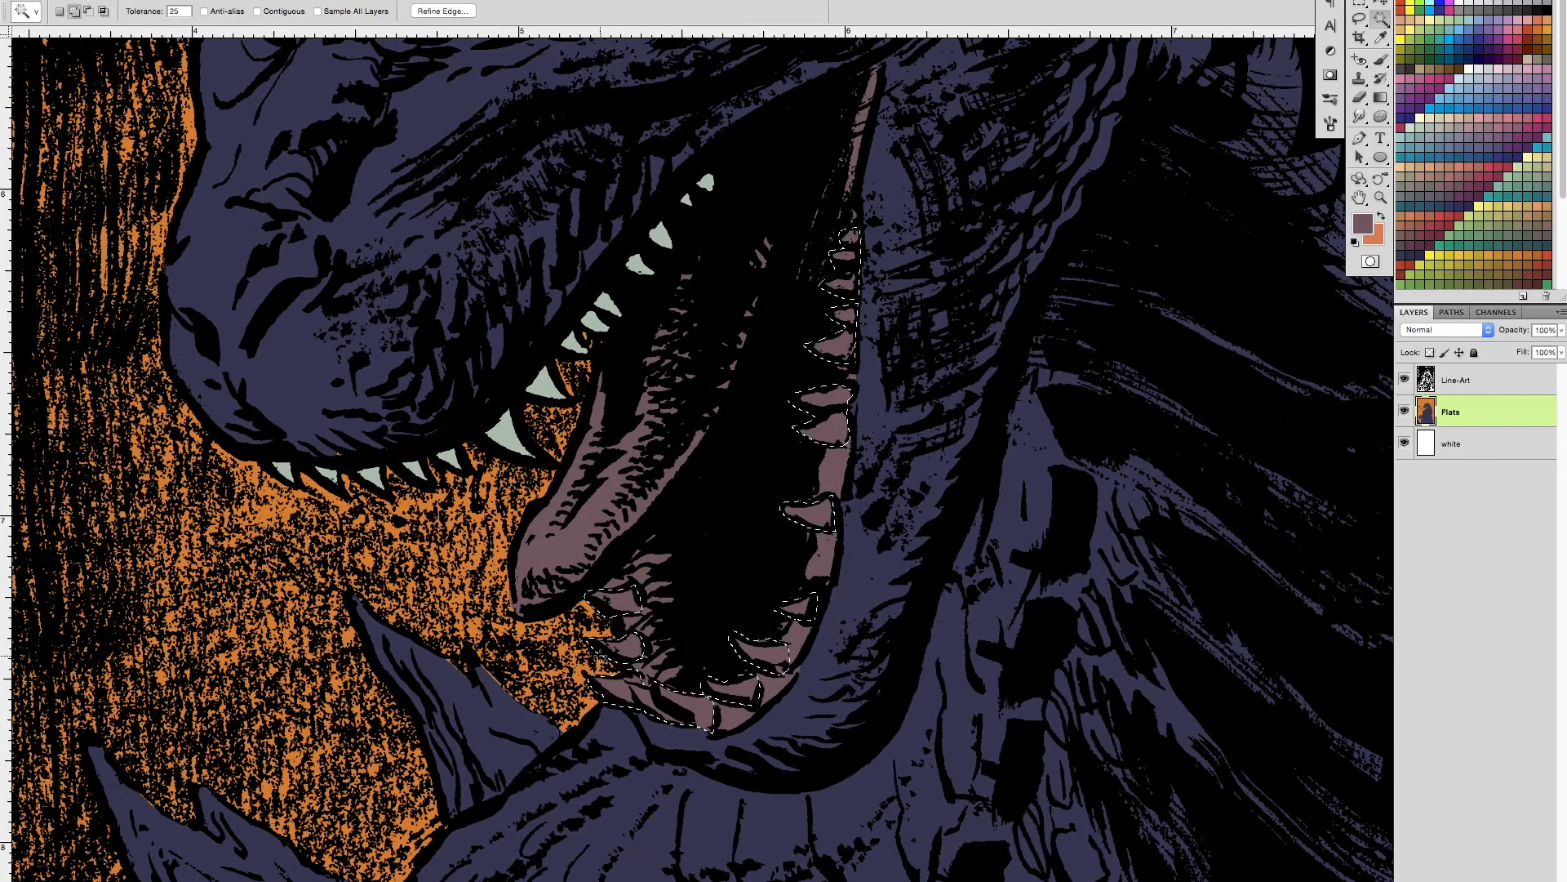
Step: Sample the grey-green of the upper teeth, fill the selected lower teeth with it, and deselect
{"action": "key", "text": "super+0"}
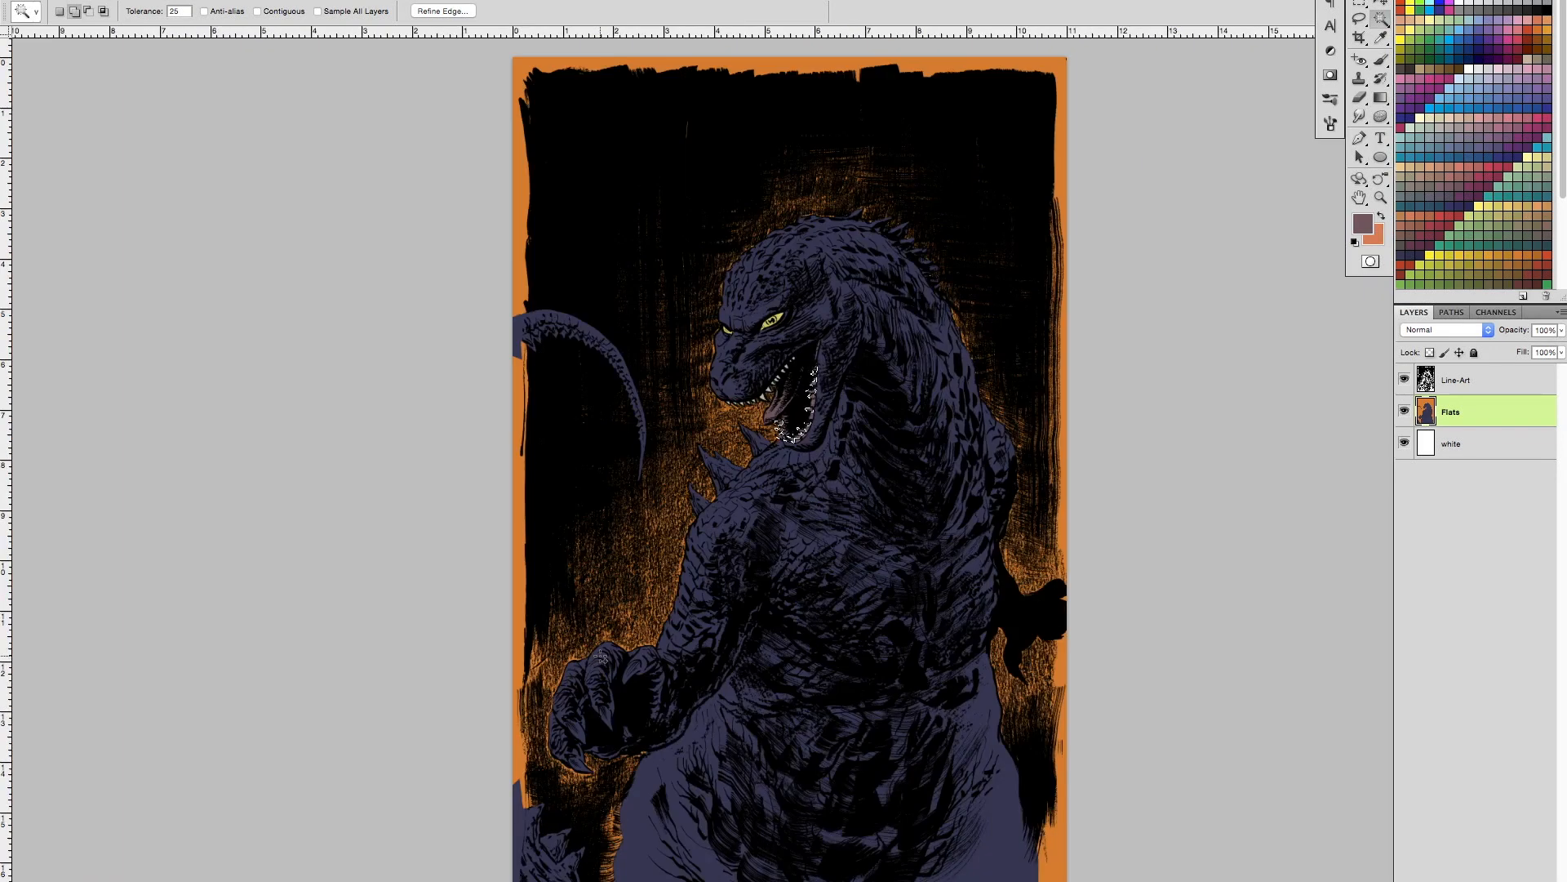
{"action": "key", "text": "z"}
{"action": "left_click_drag", "start_coordinate": [798, 433], "coordinate": [813, 564]}
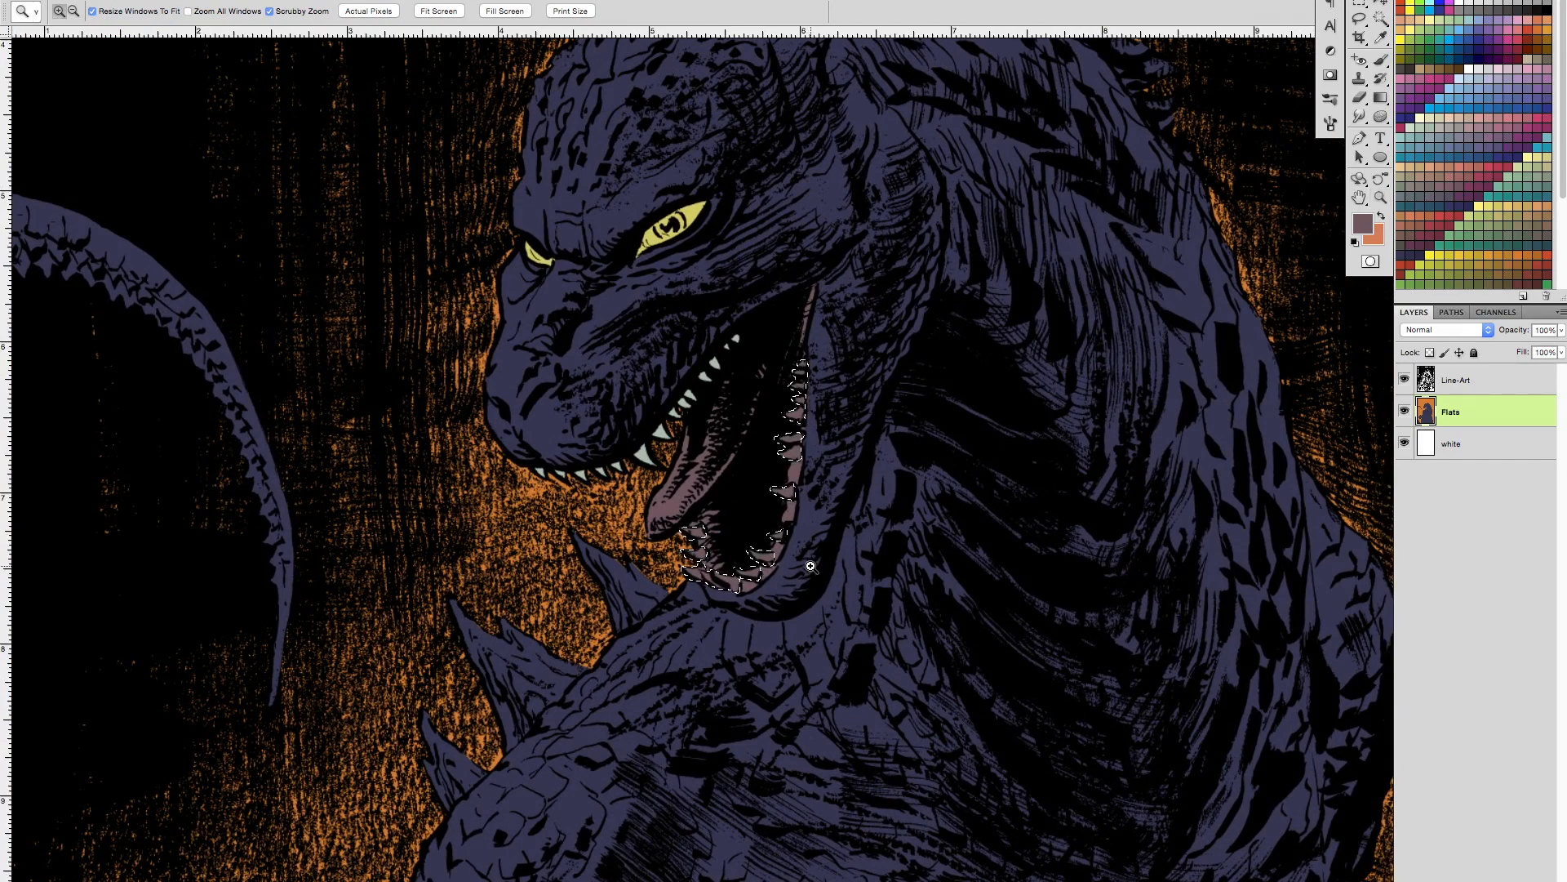
{"action": "key", "text": "b"}
{"action": "left_click", "coordinate": [640, 453], "text": "alt"}
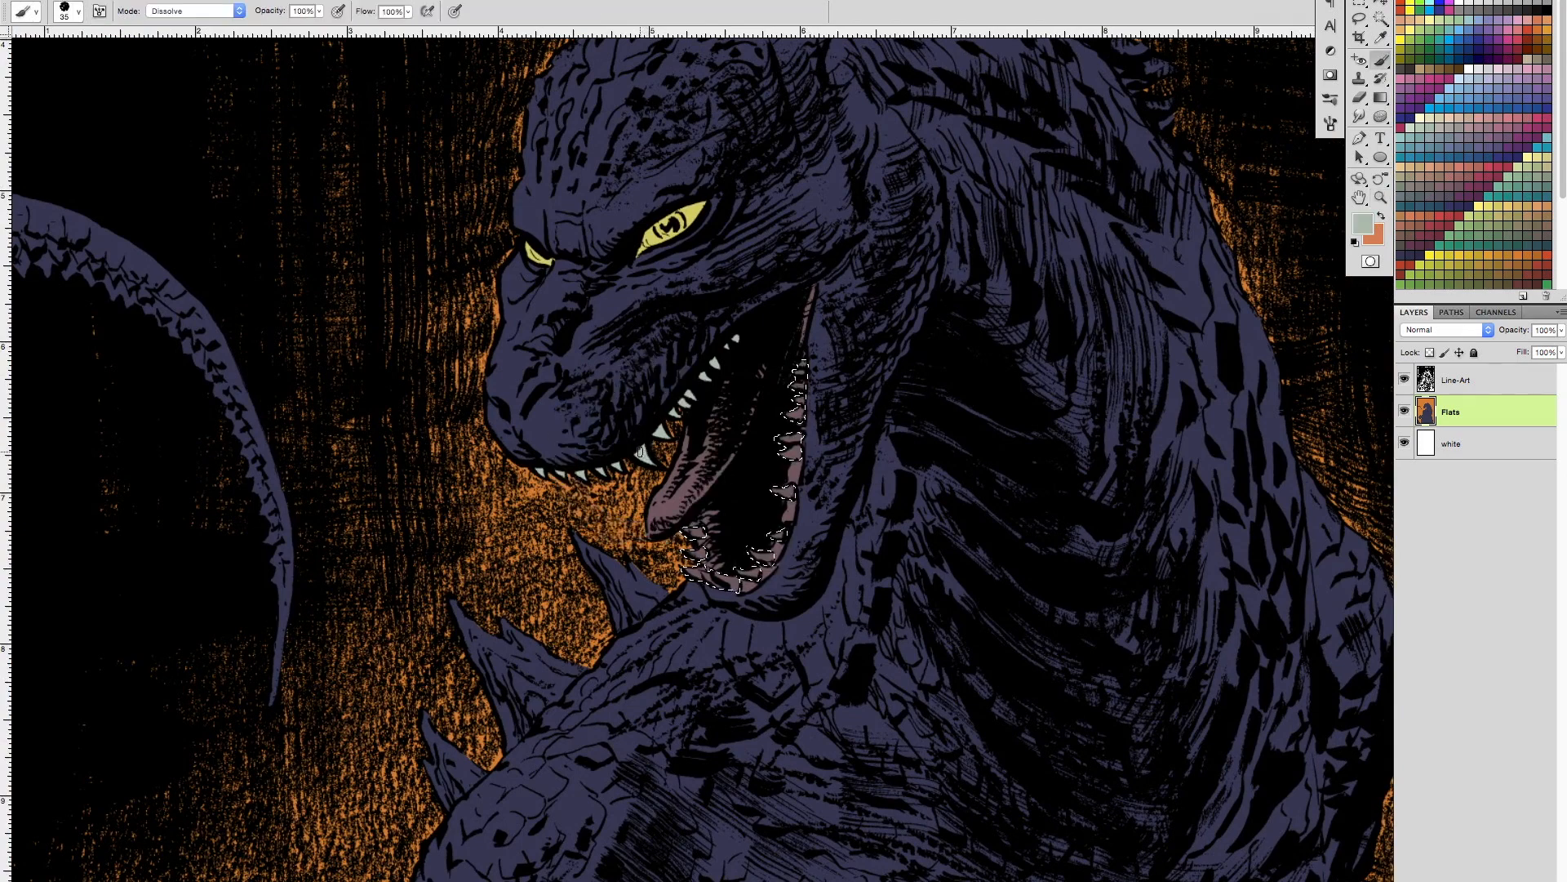
{"action": "key", "text": "alt+BackSpace"}
{"action": "key", "text": "ctrl+d"}
{"action": "key", "text": "z"}
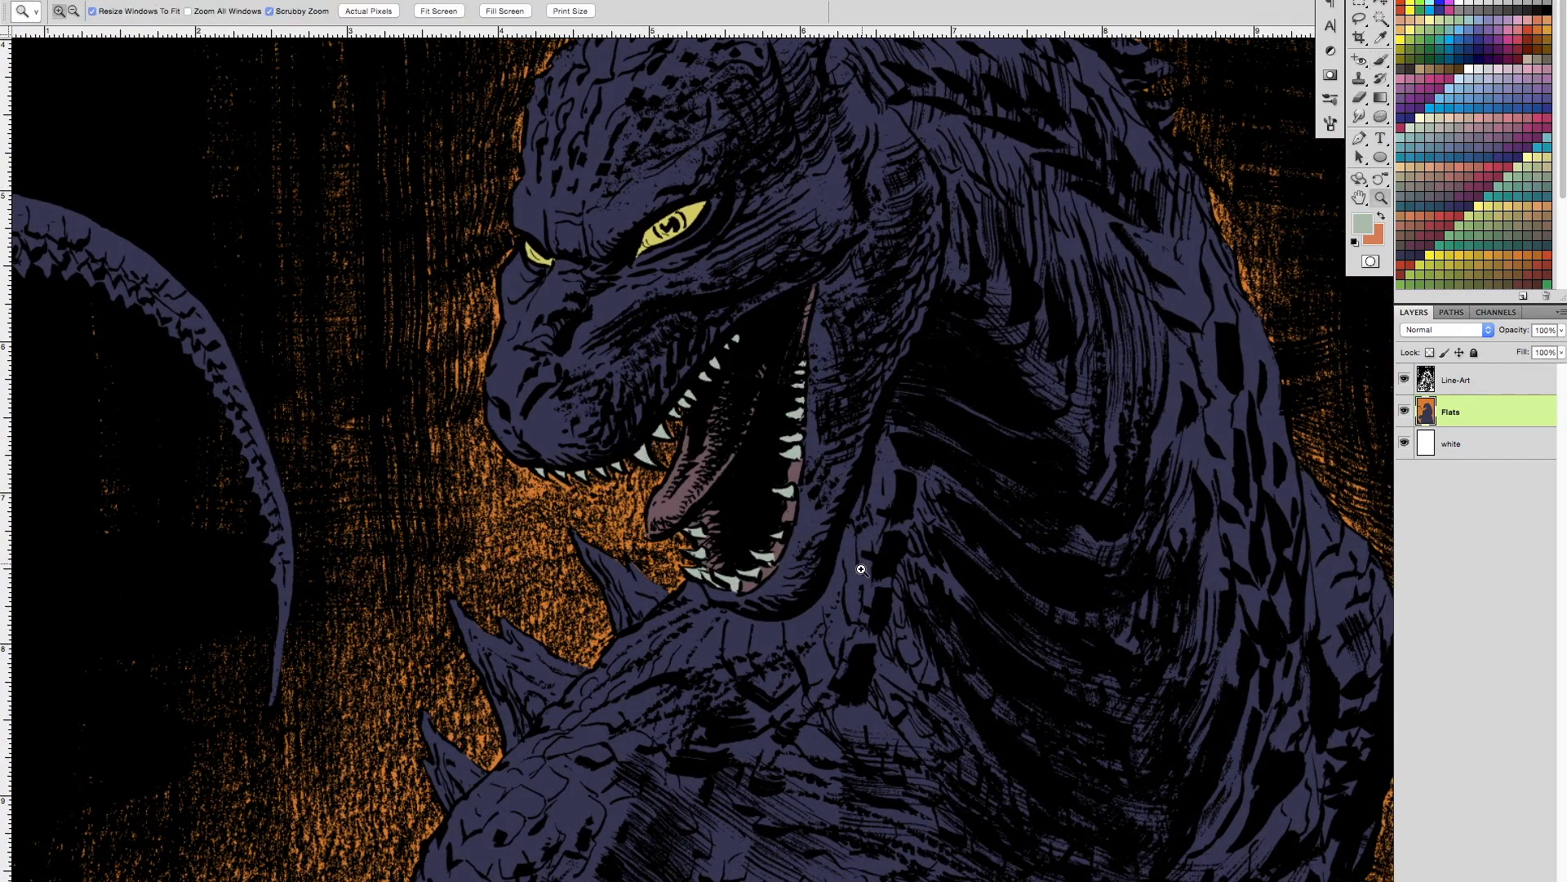
{"action": "left_click", "coordinate": [860, 593], "text": "alt"}
{"action": "left_click", "coordinate": [858, 596], "text": "alt"}
{"action": "left_click", "coordinate": [856, 599], "text": "alt"}
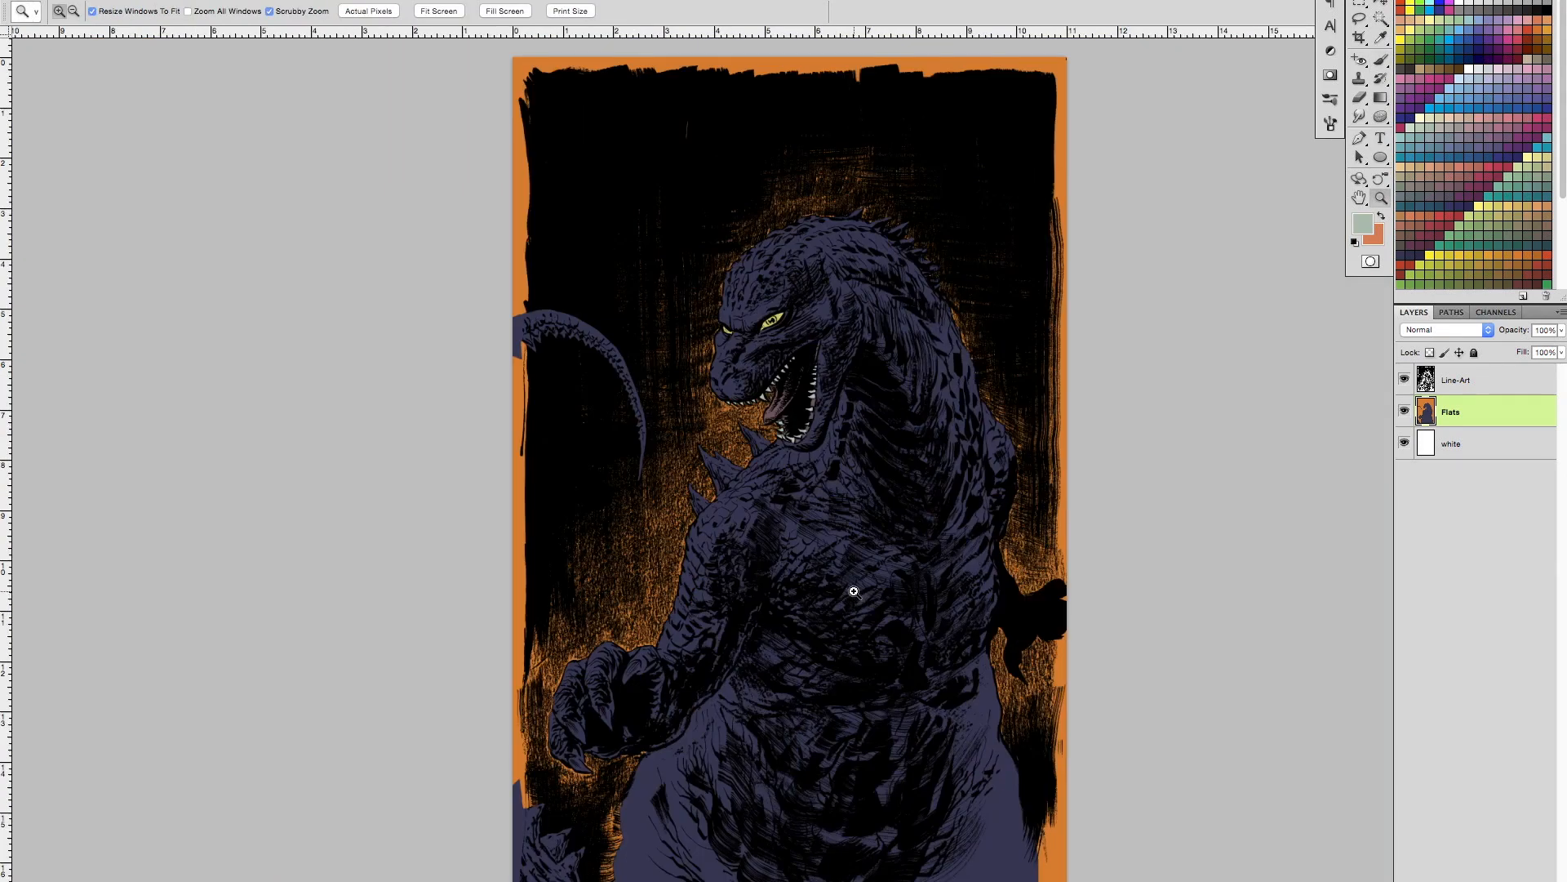
{"action": "left_click_drag", "start_coordinate": [771, 455], "coordinate": [816, 524]}
{"action": "key", "text": "l"}
{"action": "key", "text": "z"}
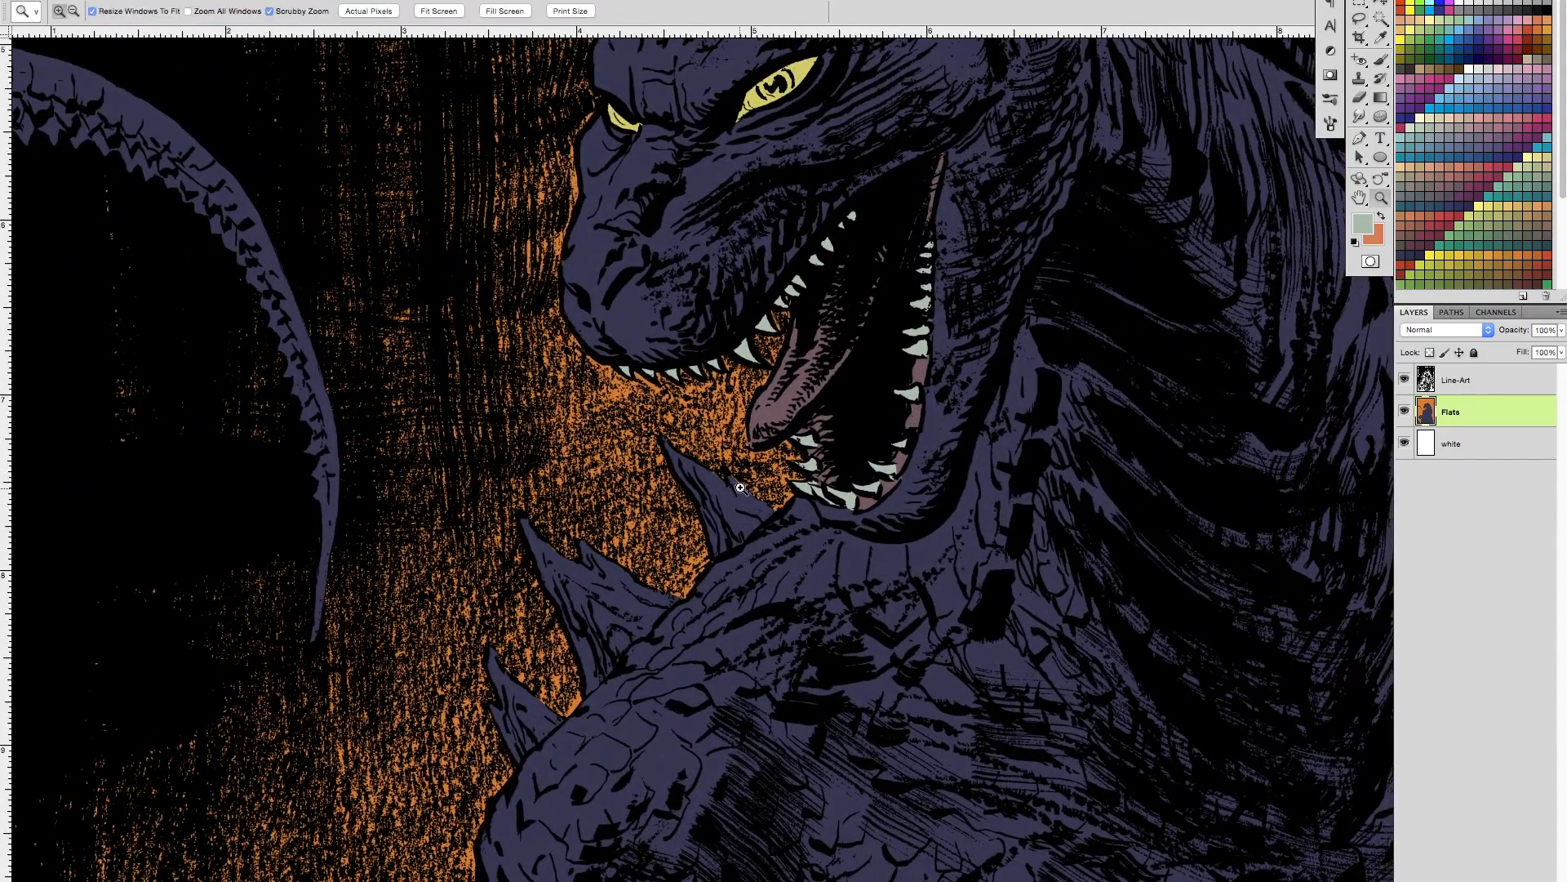
Step: Sample the body's dark purple and brush over the orange slivers along the edge of the spike below the jaw
{"action": "left_click", "coordinate": [742, 490]}
{"action": "key", "text": "b"}
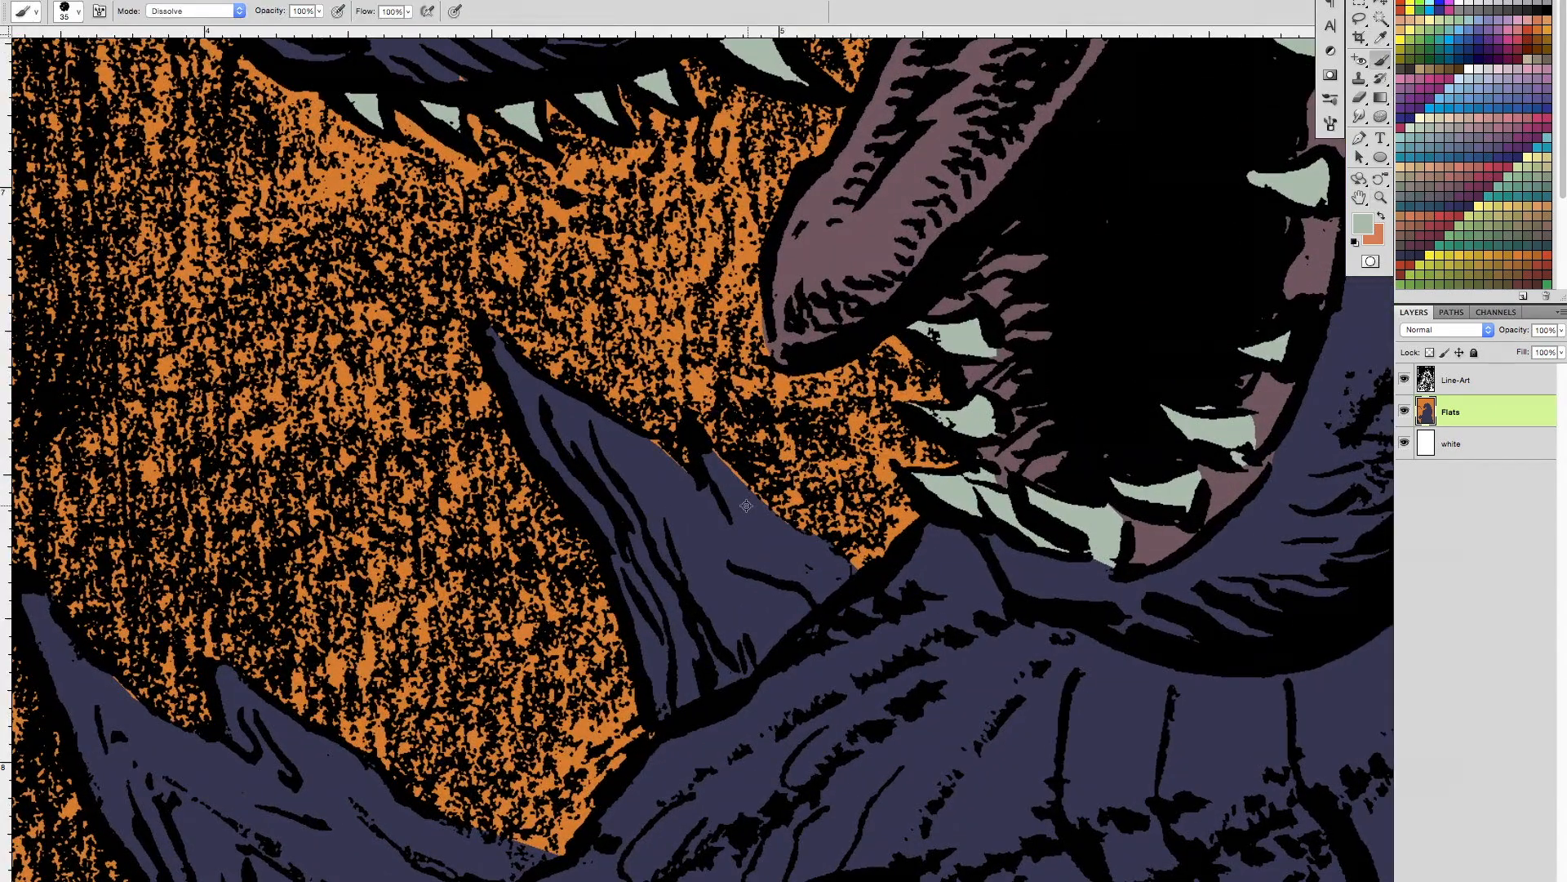
{"action": "left_click", "coordinate": [746, 506], "text": "alt"}
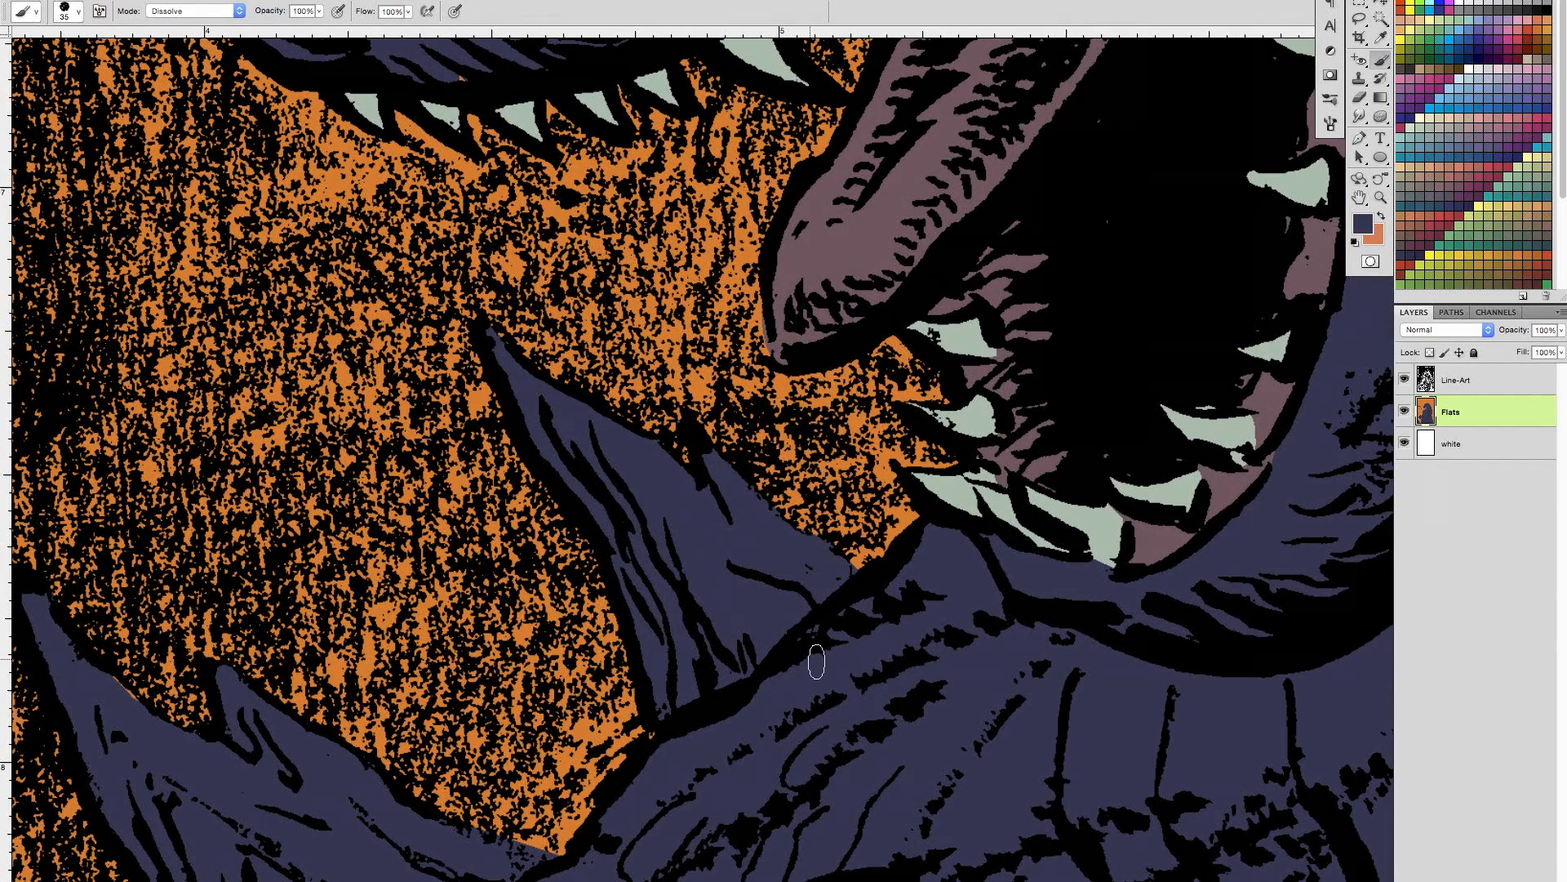
{"action": "key", "text": "z"}
{"action": "mouse_move", "coordinate": [864, 686]}
{"action": "left_mouse_down"}
{"action": "mouse_move", "coordinate": [804, 691]}
{"action": "mouse_move", "coordinate": [774, 726]}
{"action": "mouse_move", "coordinate": [812, 581]}
{"action": "left_mouse_up"}
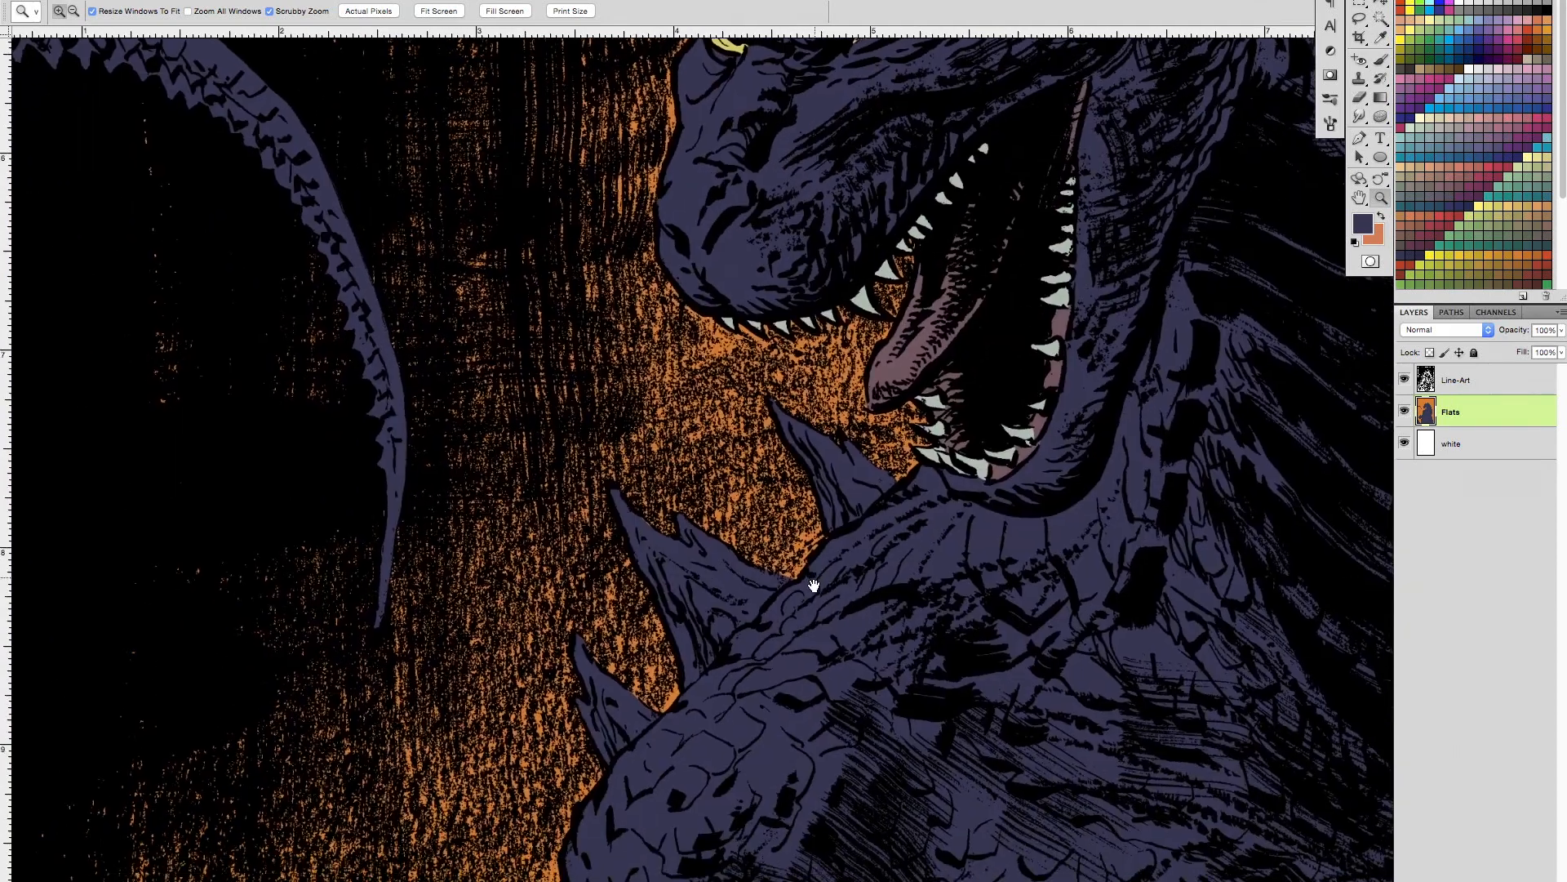
Step: Lasso the three shoulder spikes below the jaw and subtract the orange background from the selection with the Magic Wand
{"action": "key", "text": "l"}
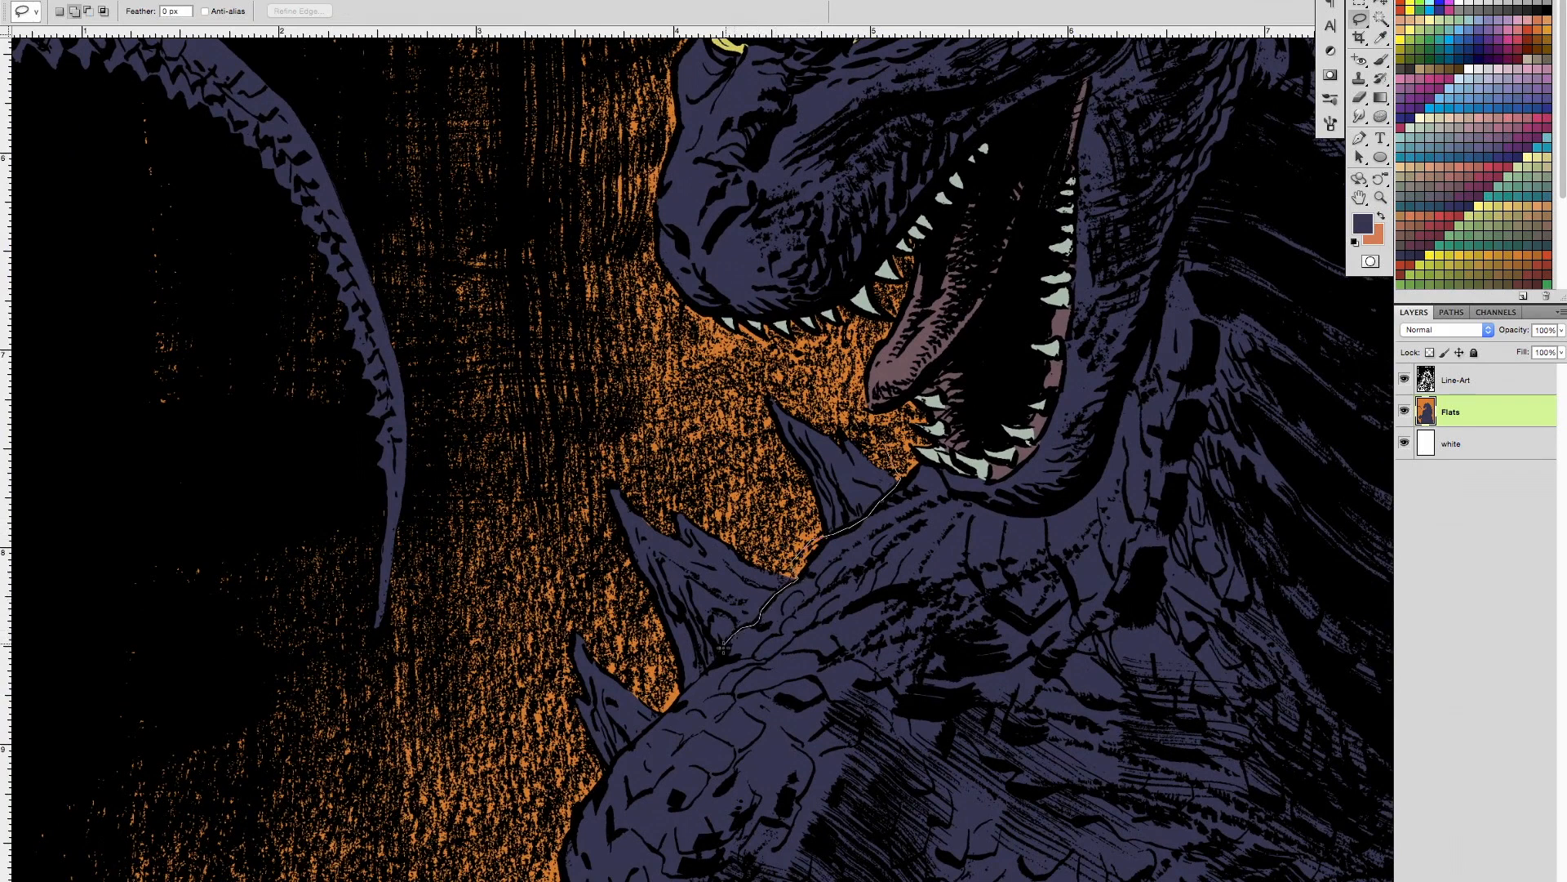
{"action": "mouse_move", "coordinate": [682, 692]}
{"action": "left_mouse_down"}
{"action": "mouse_move", "coordinate": [576, 587]}
{"action": "mouse_move", "coordinate": [800, 385]}
{"action": "mouse_move", "coordinate": [901, 477]}
{"action": "left_mouse_up"}
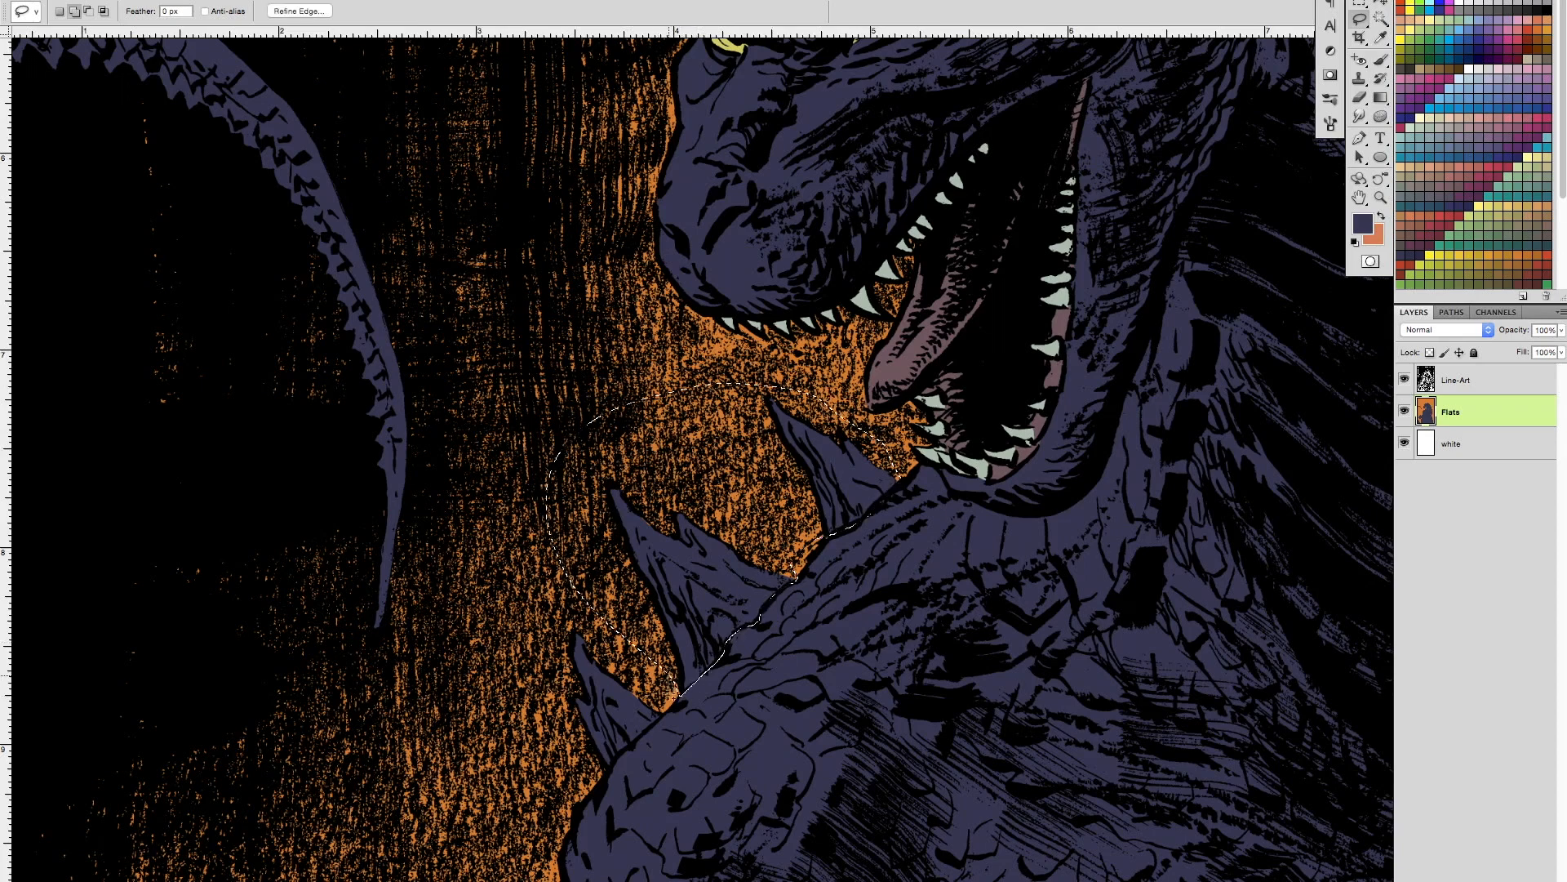
{"action": "mouse_move", "coordinate": [677, 694]}
{"action": "left_mouse_down"}
{"action": "mouse_move", "coordinate": [618, 759]}
{"action": "mouse_move", "coordinate": [554, 723]}
{"action": "mouse_move", "coordinate": [676, 690]}
{"action": "left_mouse_up"}
{"action": "mouse_move", "coordinate": [895, 626]}
{"action": "left_mouse_down"}
{"action": "mouse_move", "coordinate": [796, 590]}
{"action": "mouse_move", "coordinate": [795, 620]}
{"action": "mouse_move", "coordinate": [835, 616]}
{"action": "left_mouse_up"}
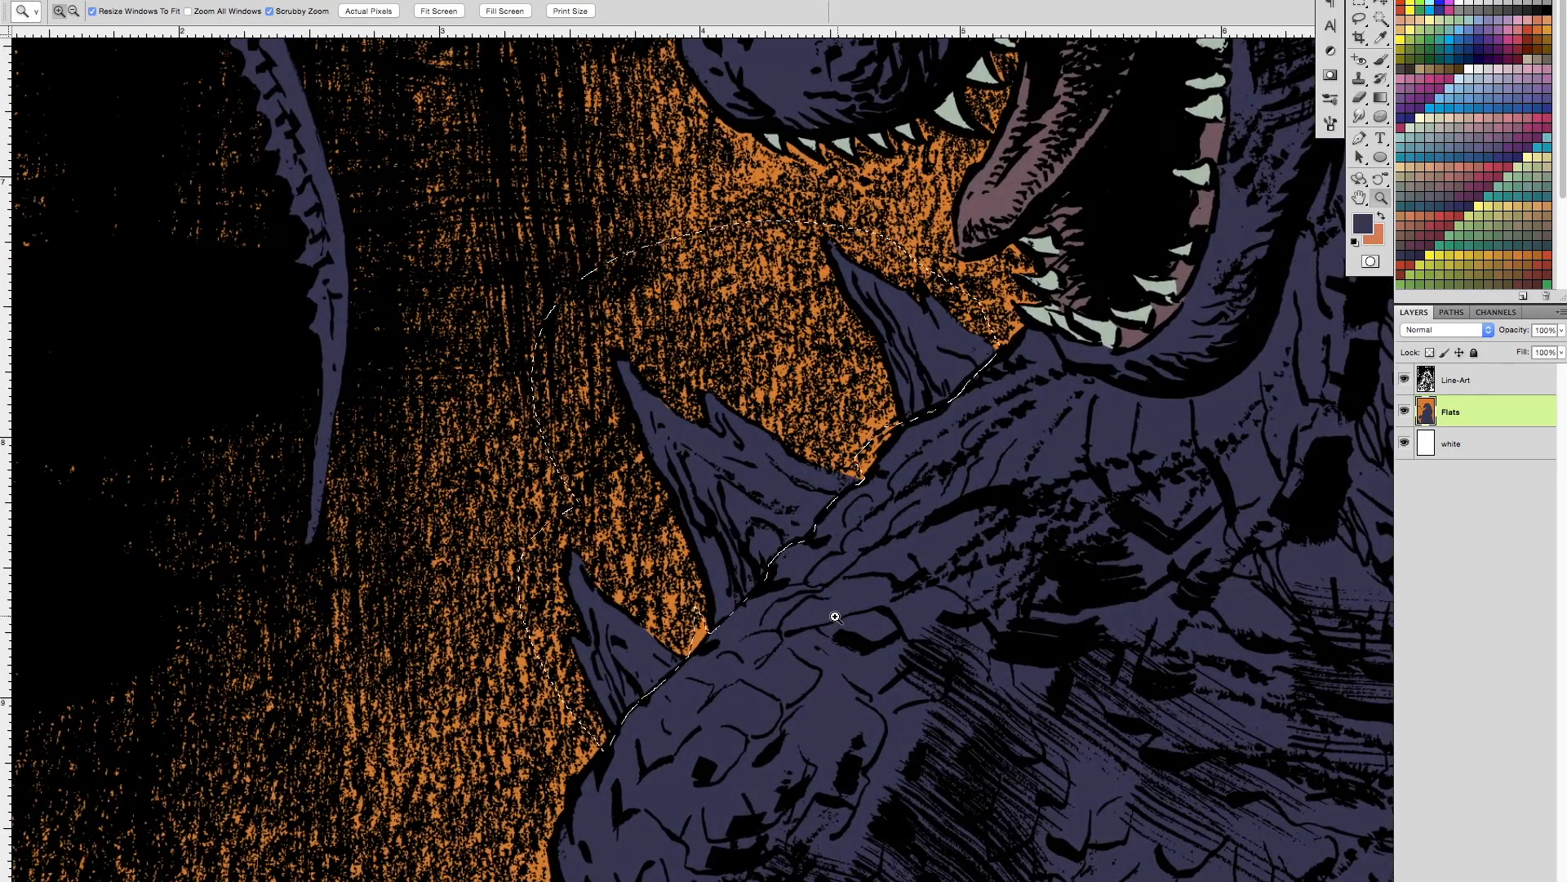
{"action": "key", "text": "w"}
{"action": "left_click", "coordinate": [831, 427], "text": "alt"}
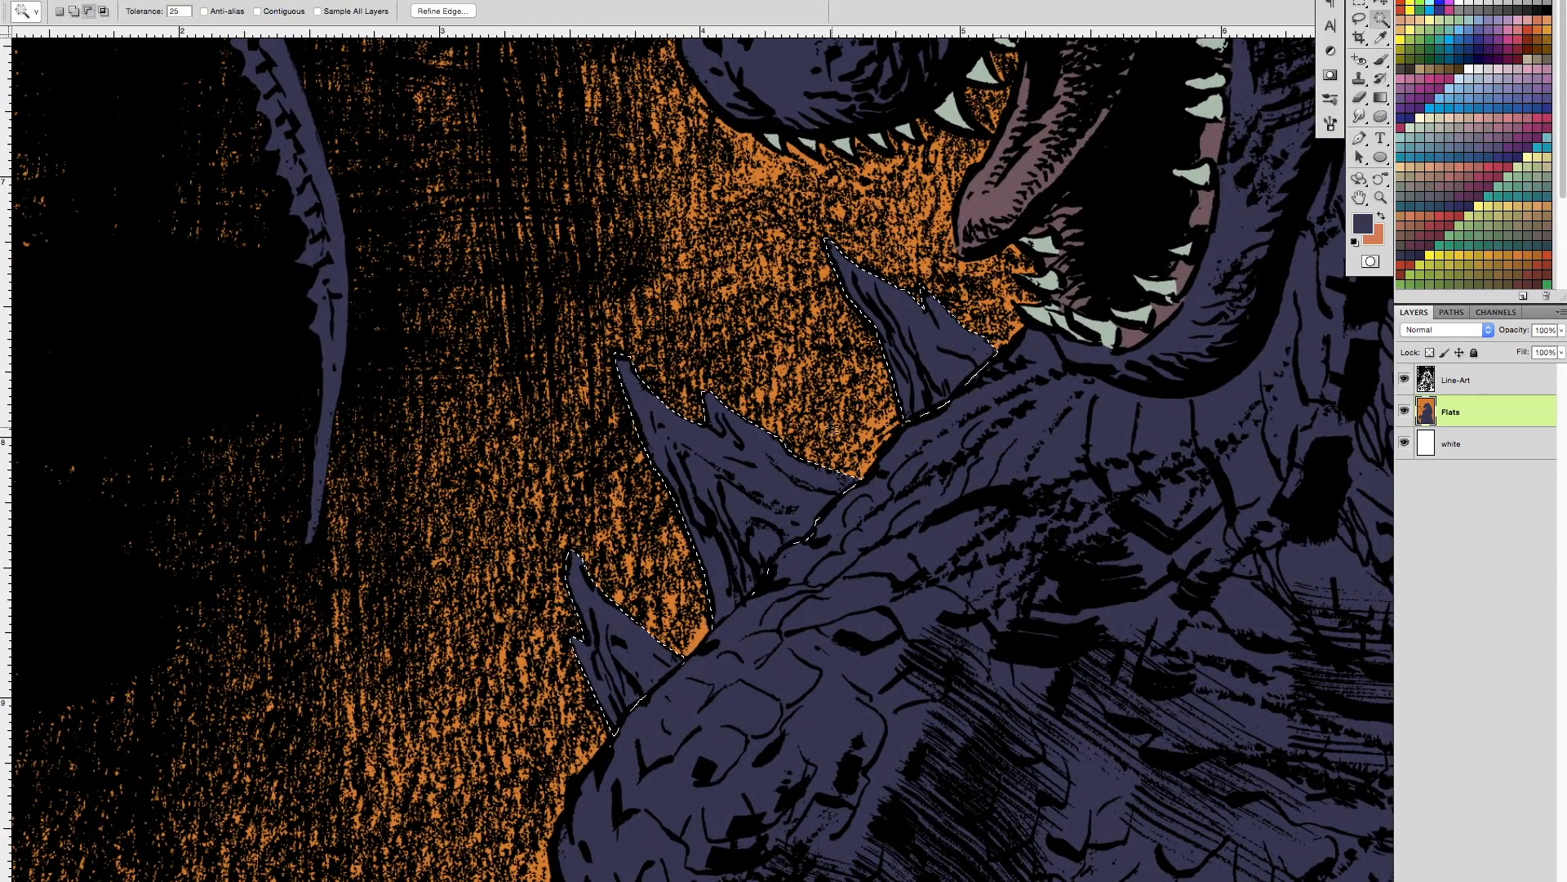
Step: Fill the selected shoulder spikes with light grey, light purple and finally the muted grey-purple swatch Y2R3B4K1, and deselect
{"action": "left_click", "coordinate": [1469, 123]}
{"action": "key", "text": "alt+BackSpace"}
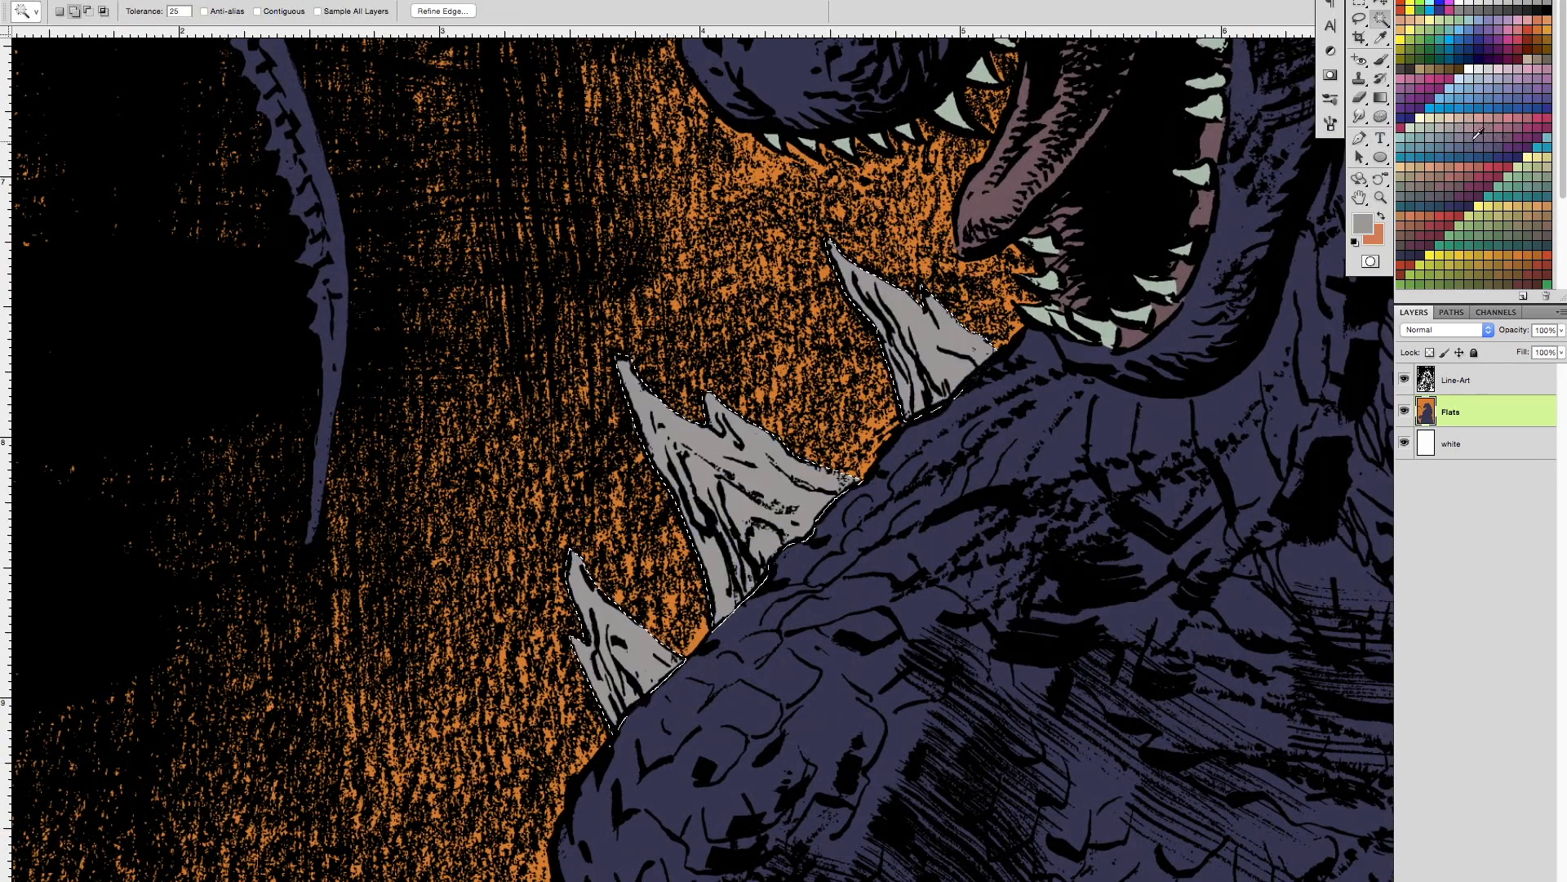
{"action": "left_click", "coordinate": [1488, 127]}
{"action": "key", "text": "alt+BackSpace"}
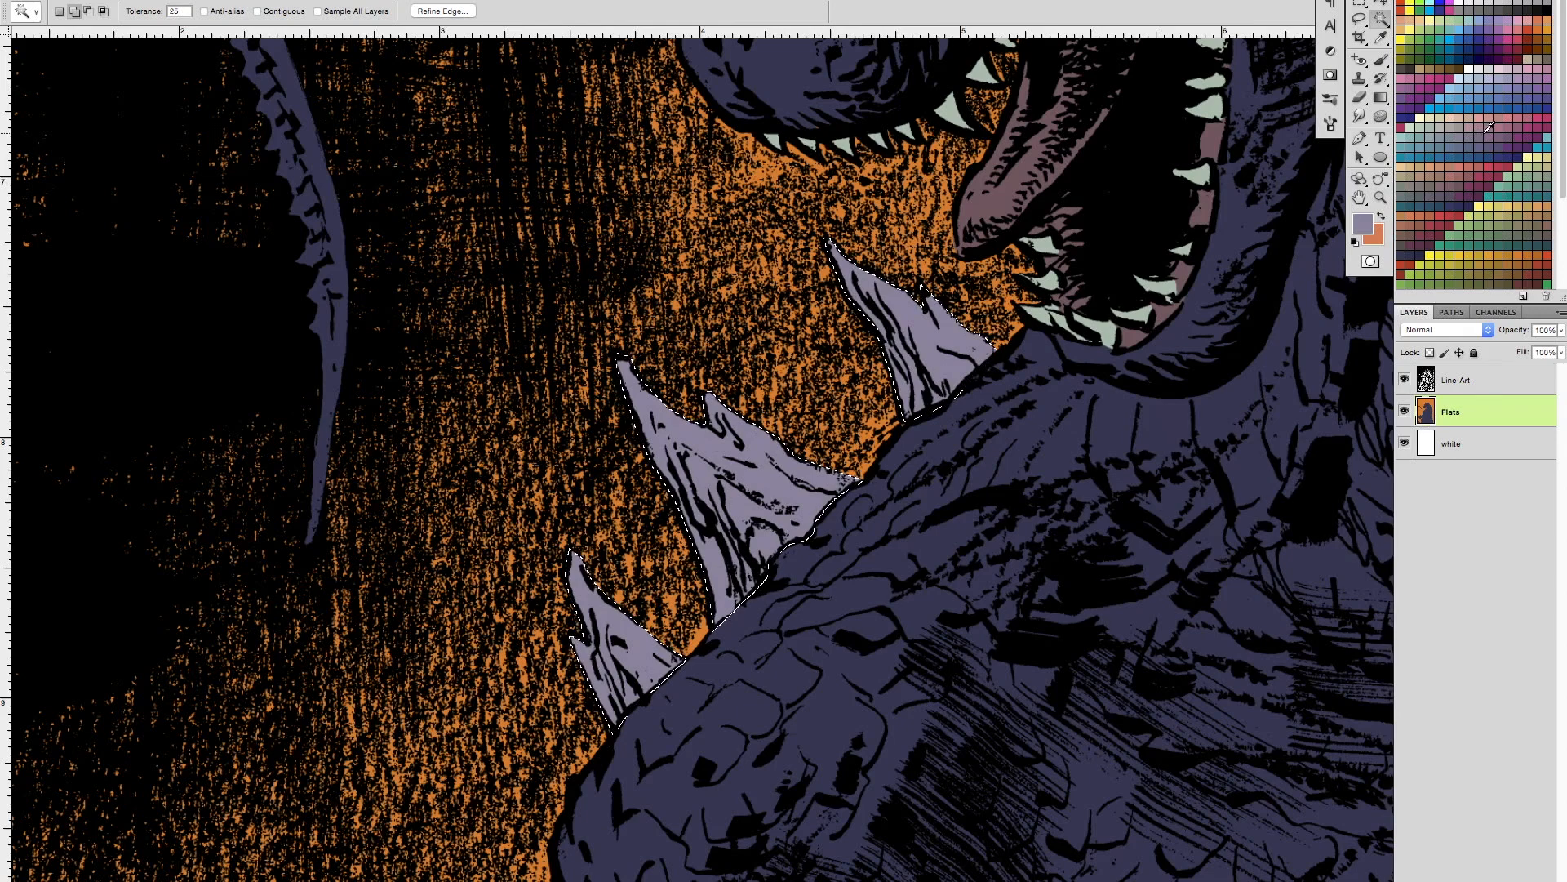
{"action": "left_click", "coordinate": [1467, 141]}
{"action": "key", "text": "alt+BackSpace"}
{"action": "key", "text": "ctrl+d"}
{"action": "key", "text": "ctrl+minus"}
{"action": "key", "text": "ctrl+minus"}
{"action": "key", "text": "ctrl+minus"}
{"action": "key", "text": "ctrl+minus"}
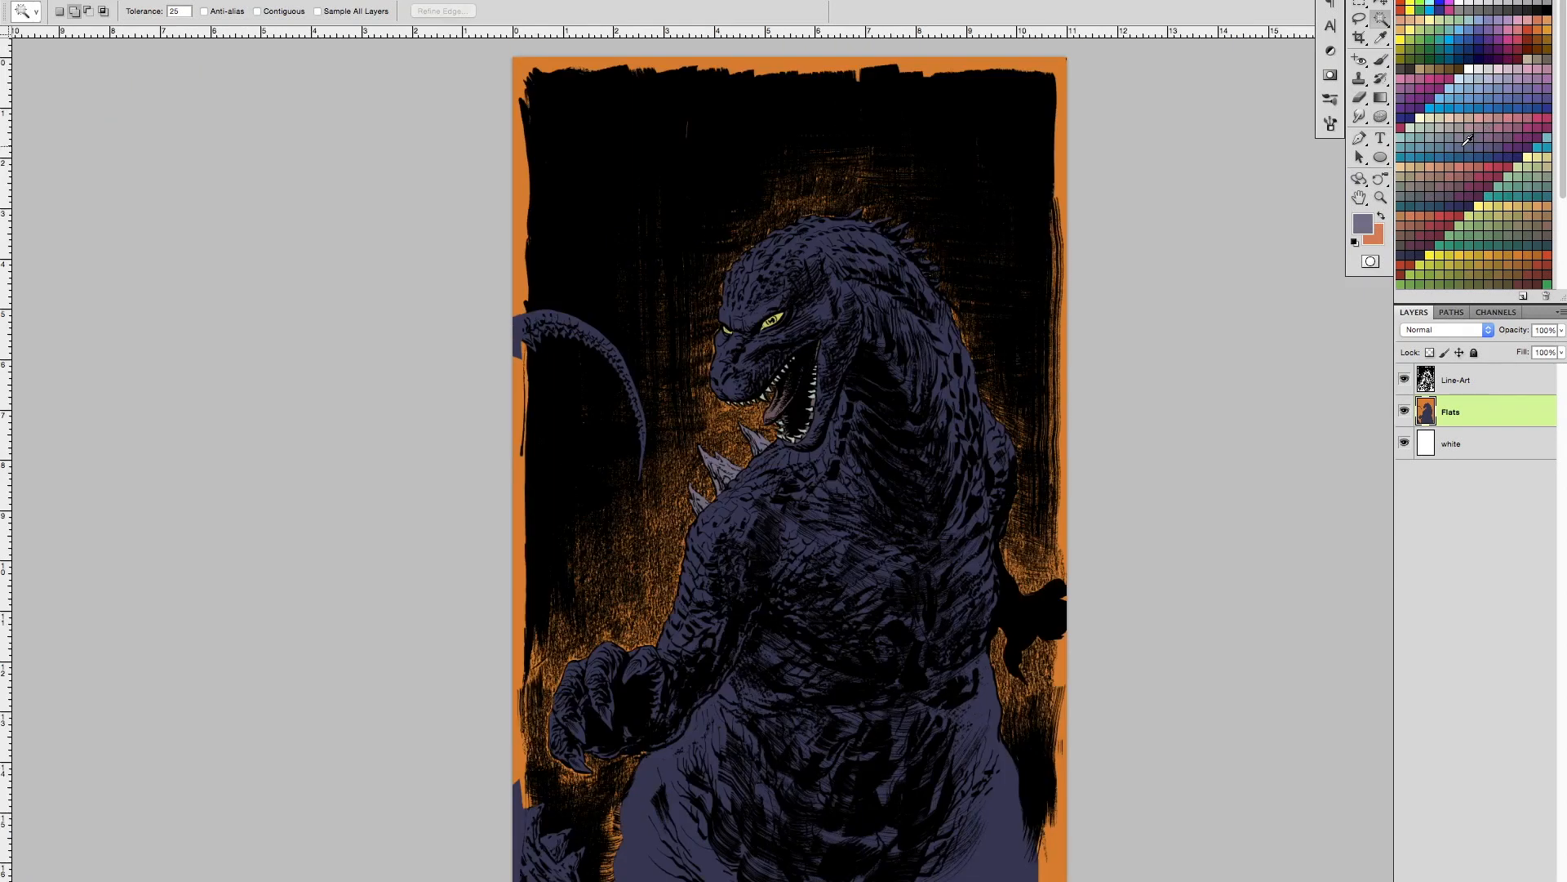
Step: Lasso the jagged scales along the tail's inner curve, from the canvas edge down toward the tip
{"action": "key", "text": "z"}
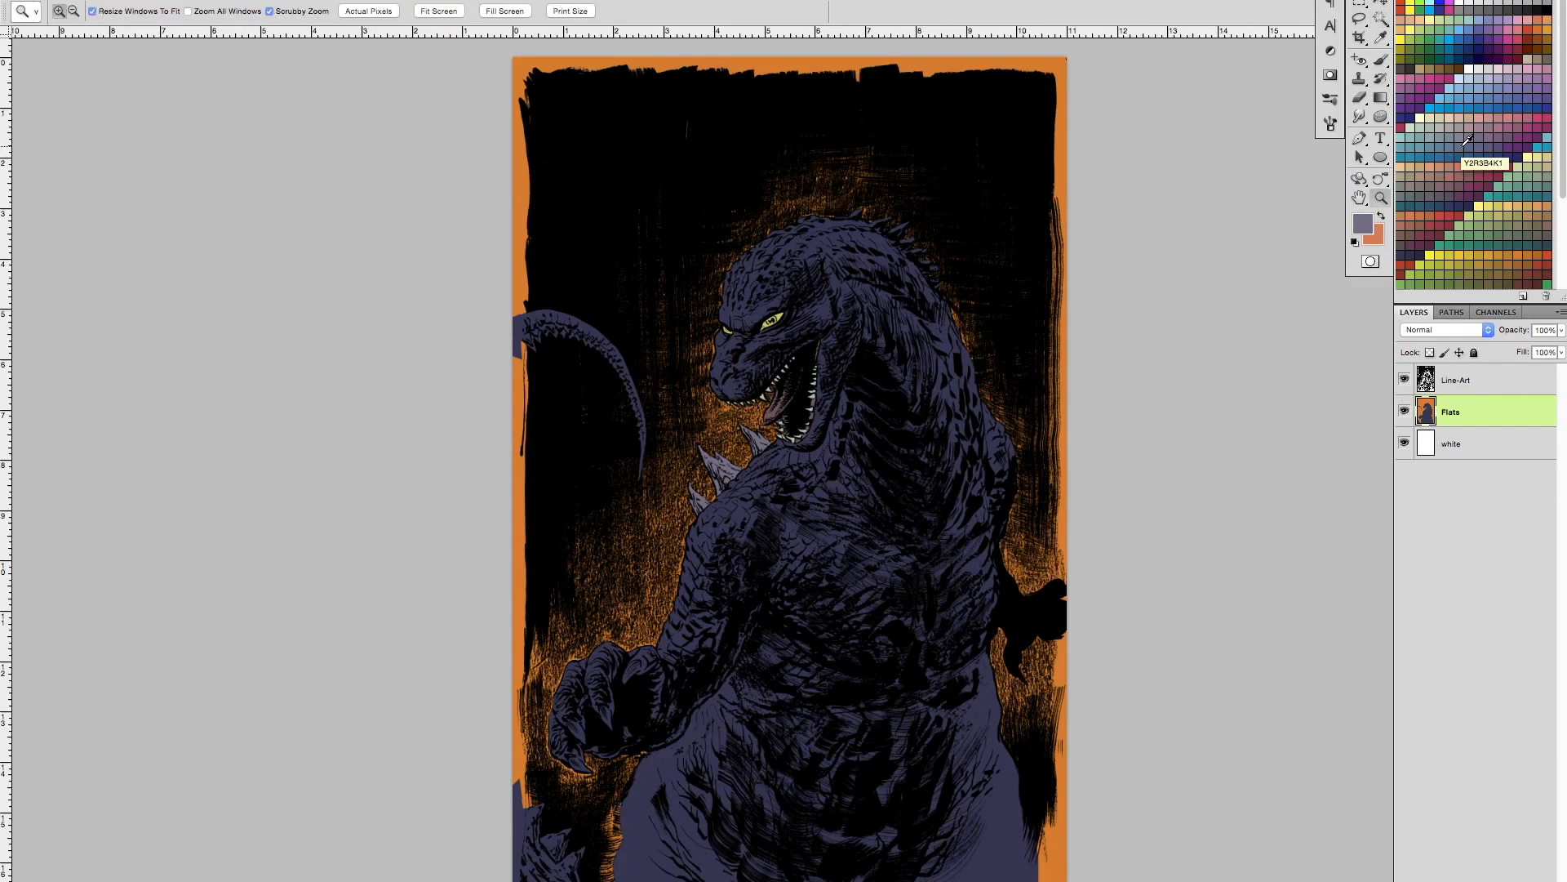
{"action": "left_click", "coordinate": [780, 277]}
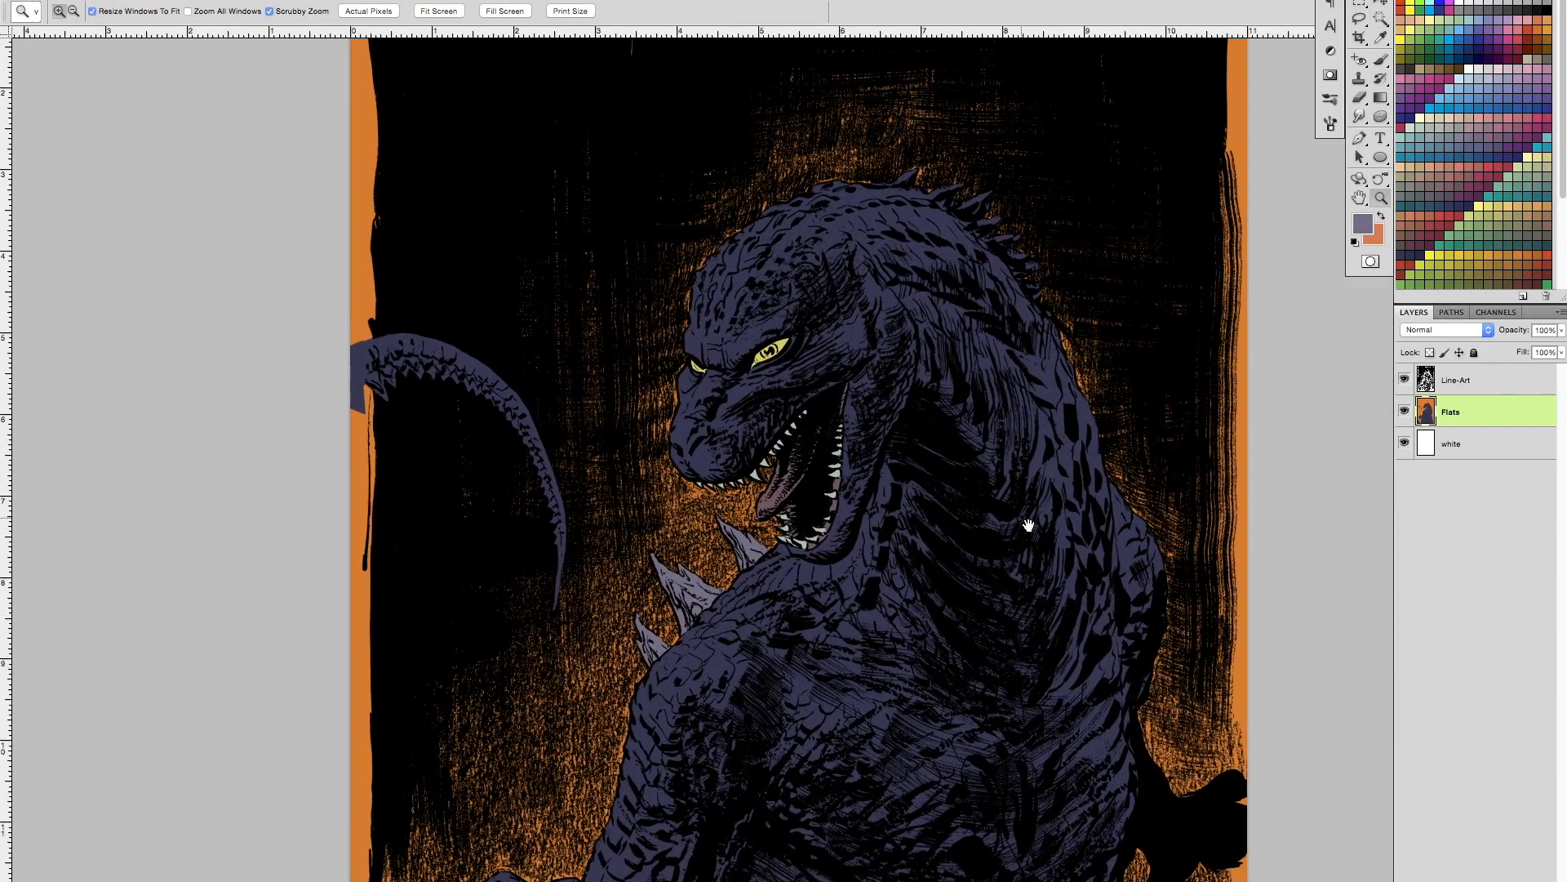
{"action": "scroll", "coordinate": [1021, 549], "scroll_direction": "left", "scroll_amount": 4}
{"action": "scroll", "coordinate": [1021, 549], "scroll_direction": "up", "scroll_amount": 1}
{"action": "left_click", "coordinate": [600, 478]}
{"action": "left_click", "coordinate": [637, 468]}
{"action": "key", "text": "l"}
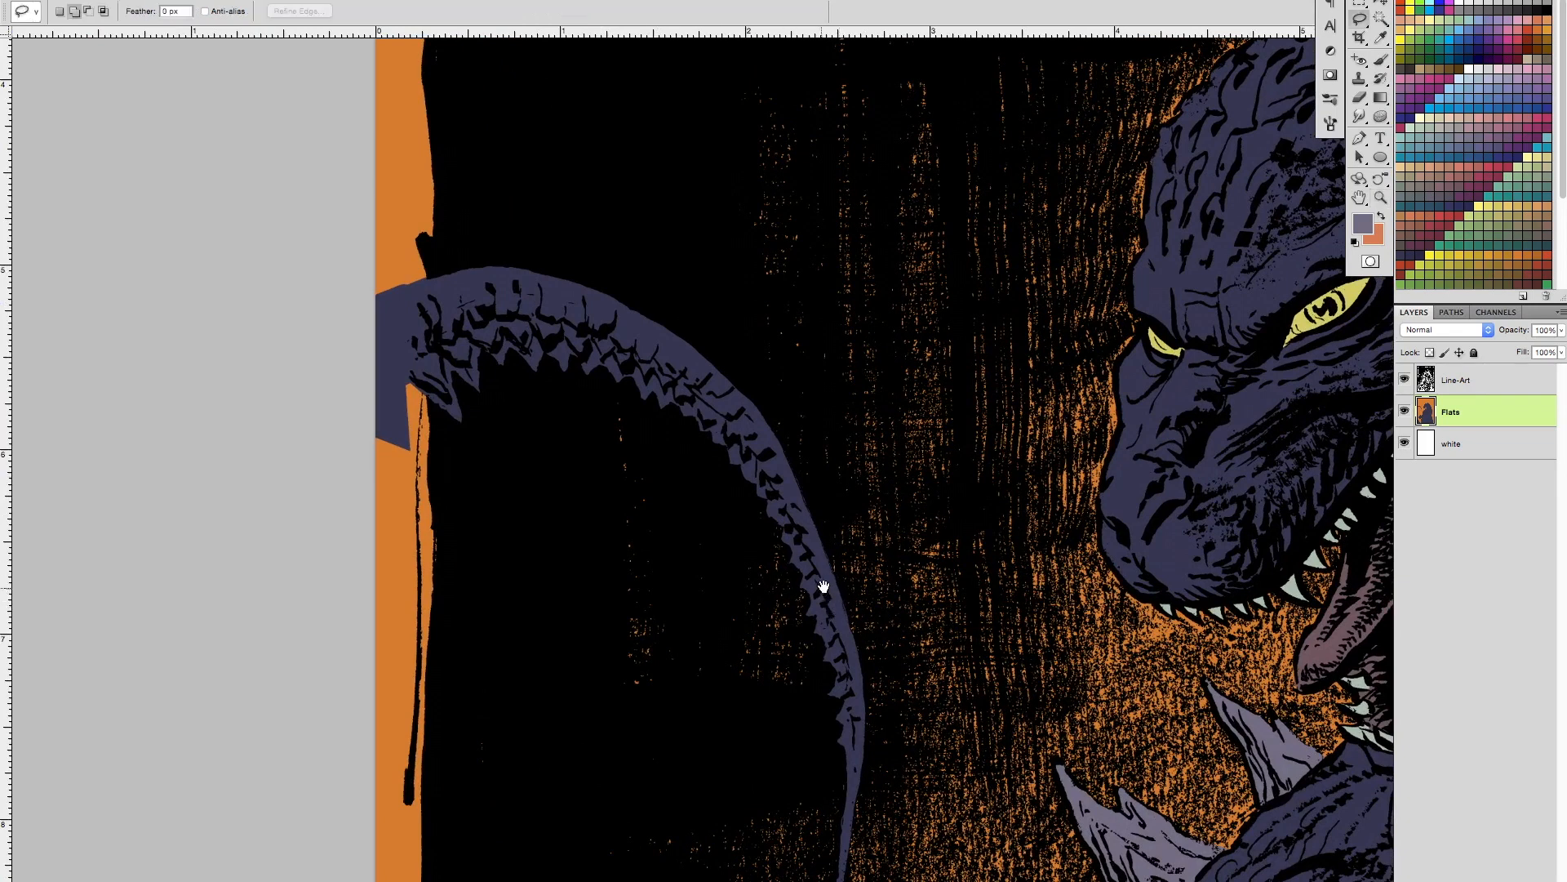
{"action": "left_click_drag", "start_coordinate": [823, 588], "coordinate": [881, 517]}
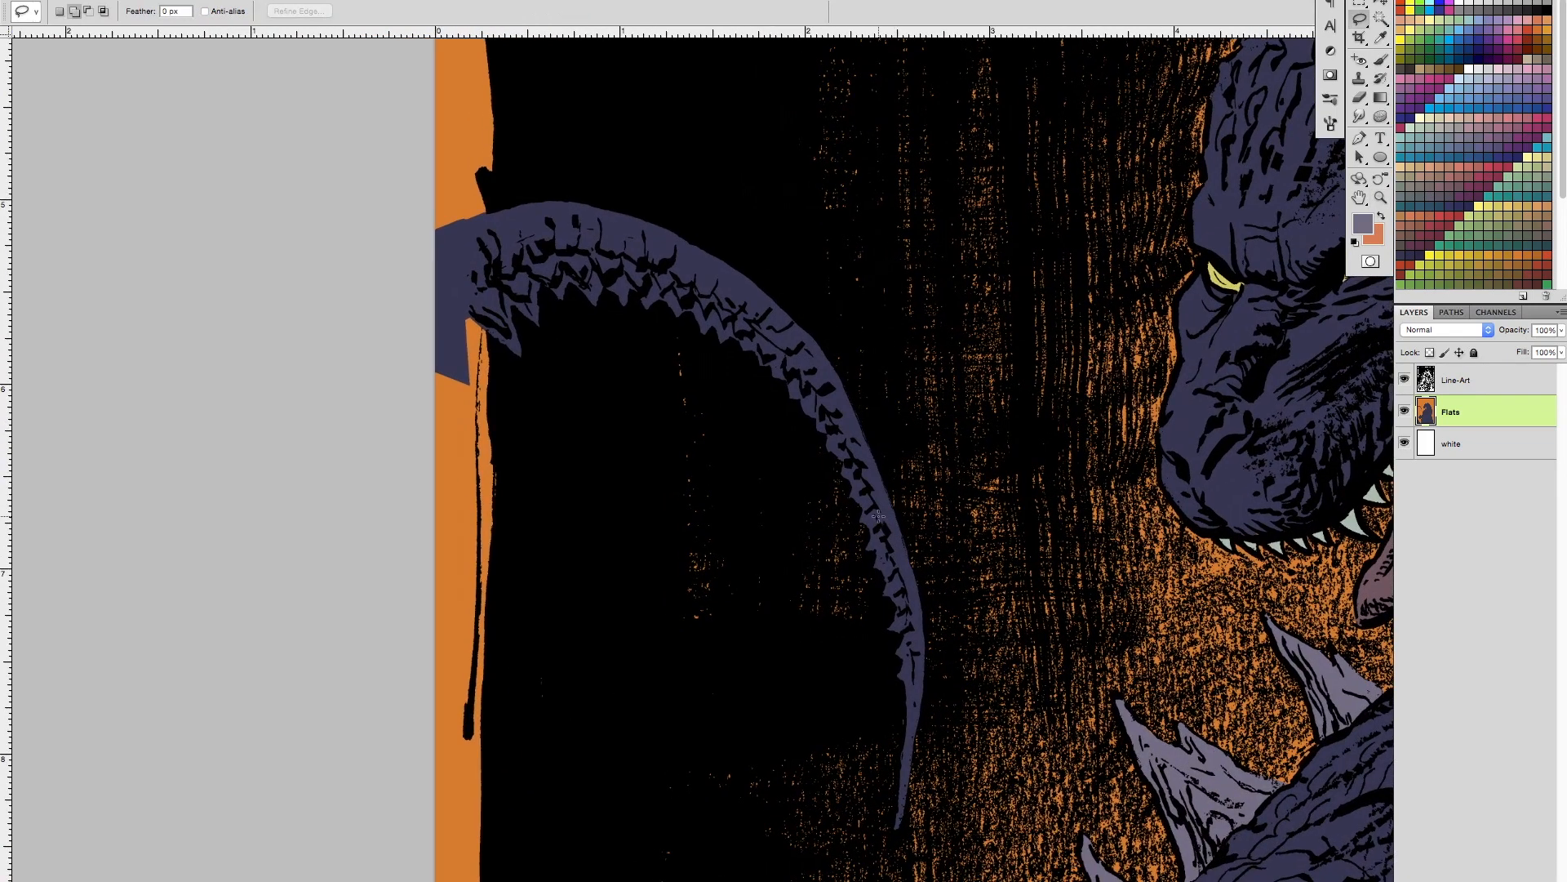
{"action": "mouse_move", "coordinate": [471, 441]}
{"action": "left_mouse_down"}
{"action": "mouse_move", "coordinate": [411, 382]}
{"action": "mouse_move", "coordinate": [439, 304]}
{"action": "left_mouse_up"}
{"action": "left_click_drag", "start_coordinate": [560, 247], "coordinate": [566, 255]}
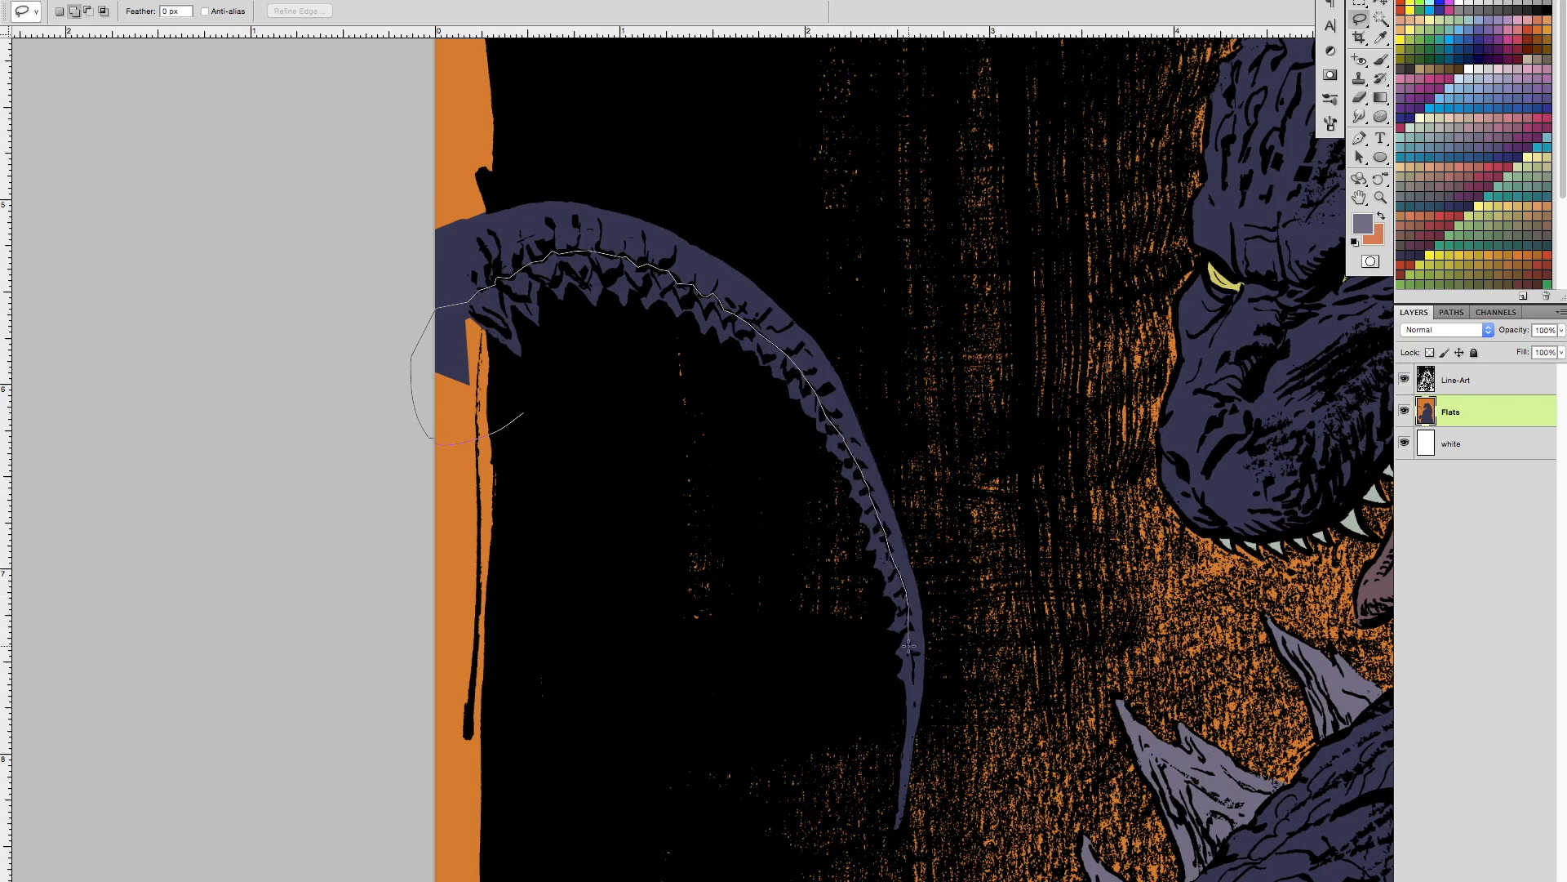
{"action": "left_click_drag", "start_coordinate": [906, 696], "coordinate": [689, 640]}
Step: Subtract the background from the tail selection with the Magic Wand, fill the scales with the muted grey-purple, and deselect
{"action": "key", "text": "w"}
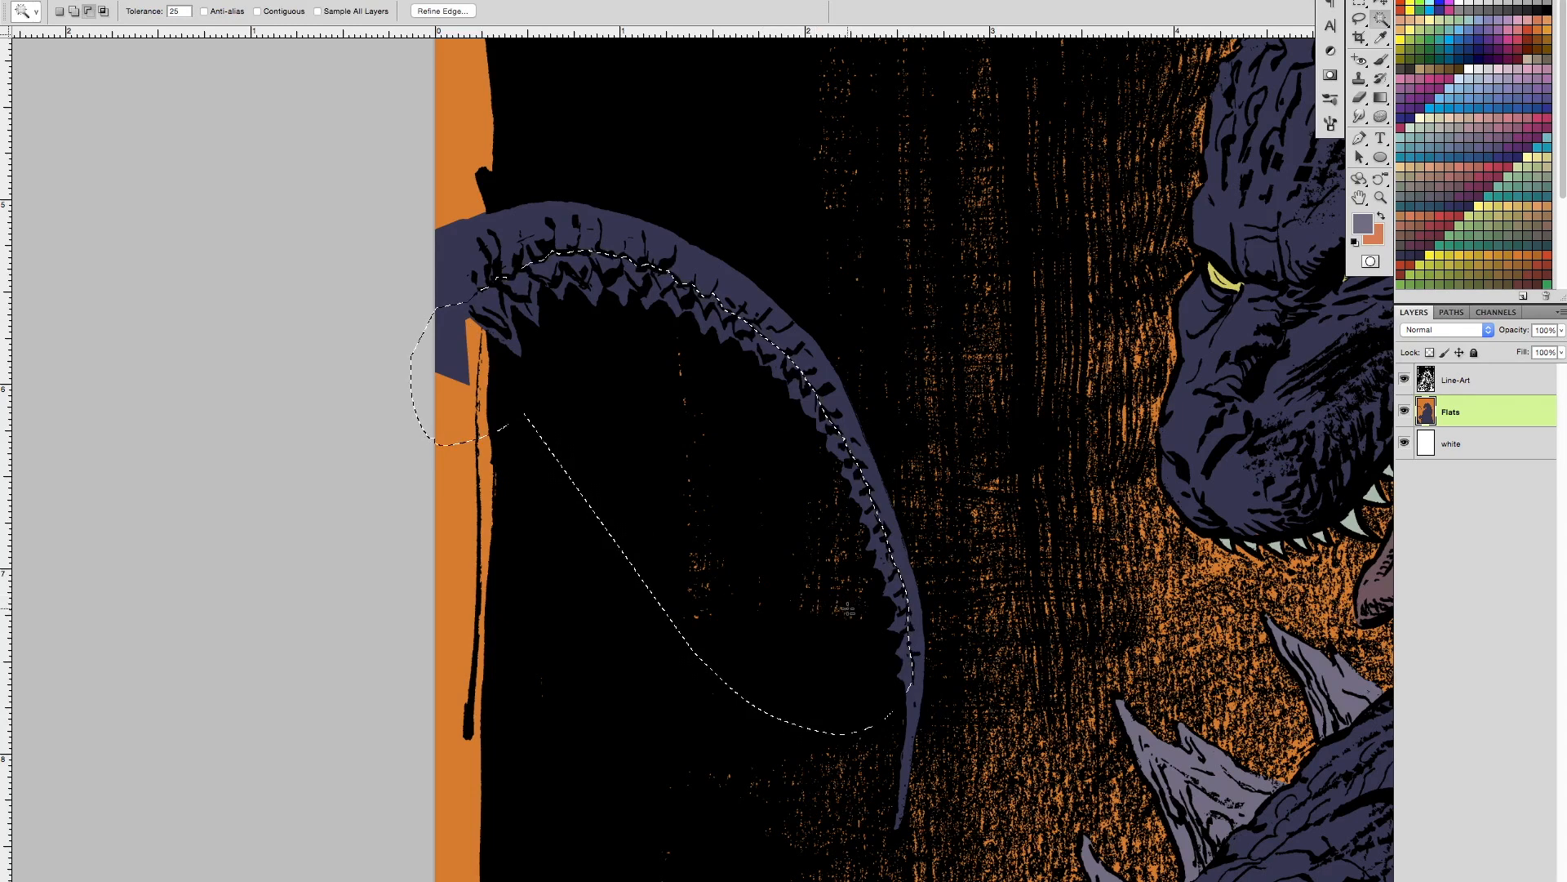
{"action": "left_click", "coordinate": [860, 602], "text": "alt"}
{"action": "key", "text": "alt+BackSpace"}
{"action": "key", "text": "super+d"}
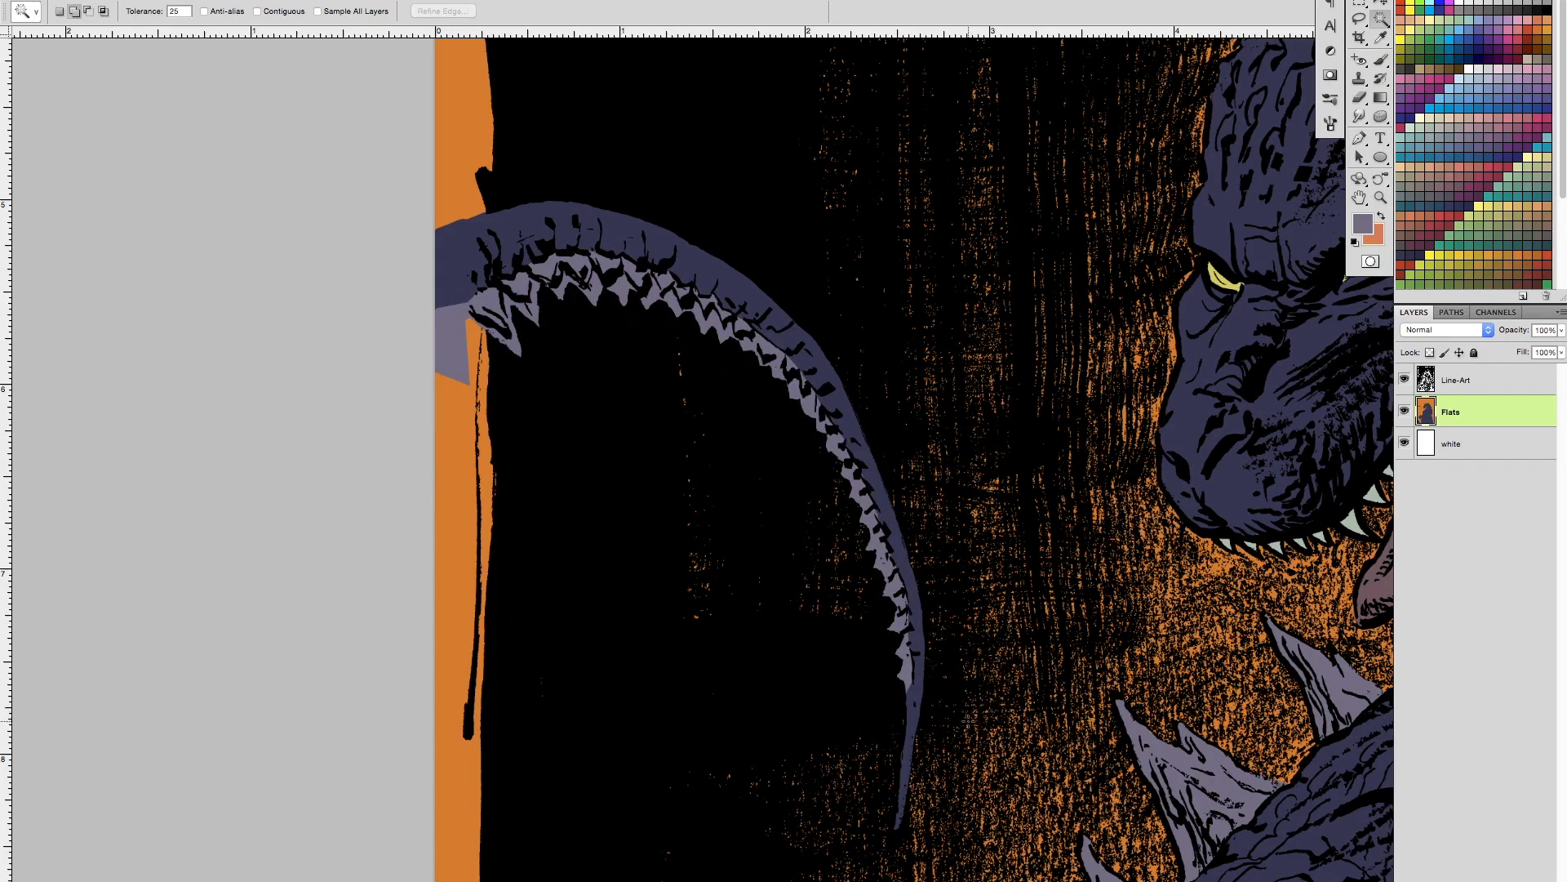
{"action": "key", "text": "super+minus"}
{"action": "key", "text": "super+minus"}
{"action": "key", "text": "super+minus"}
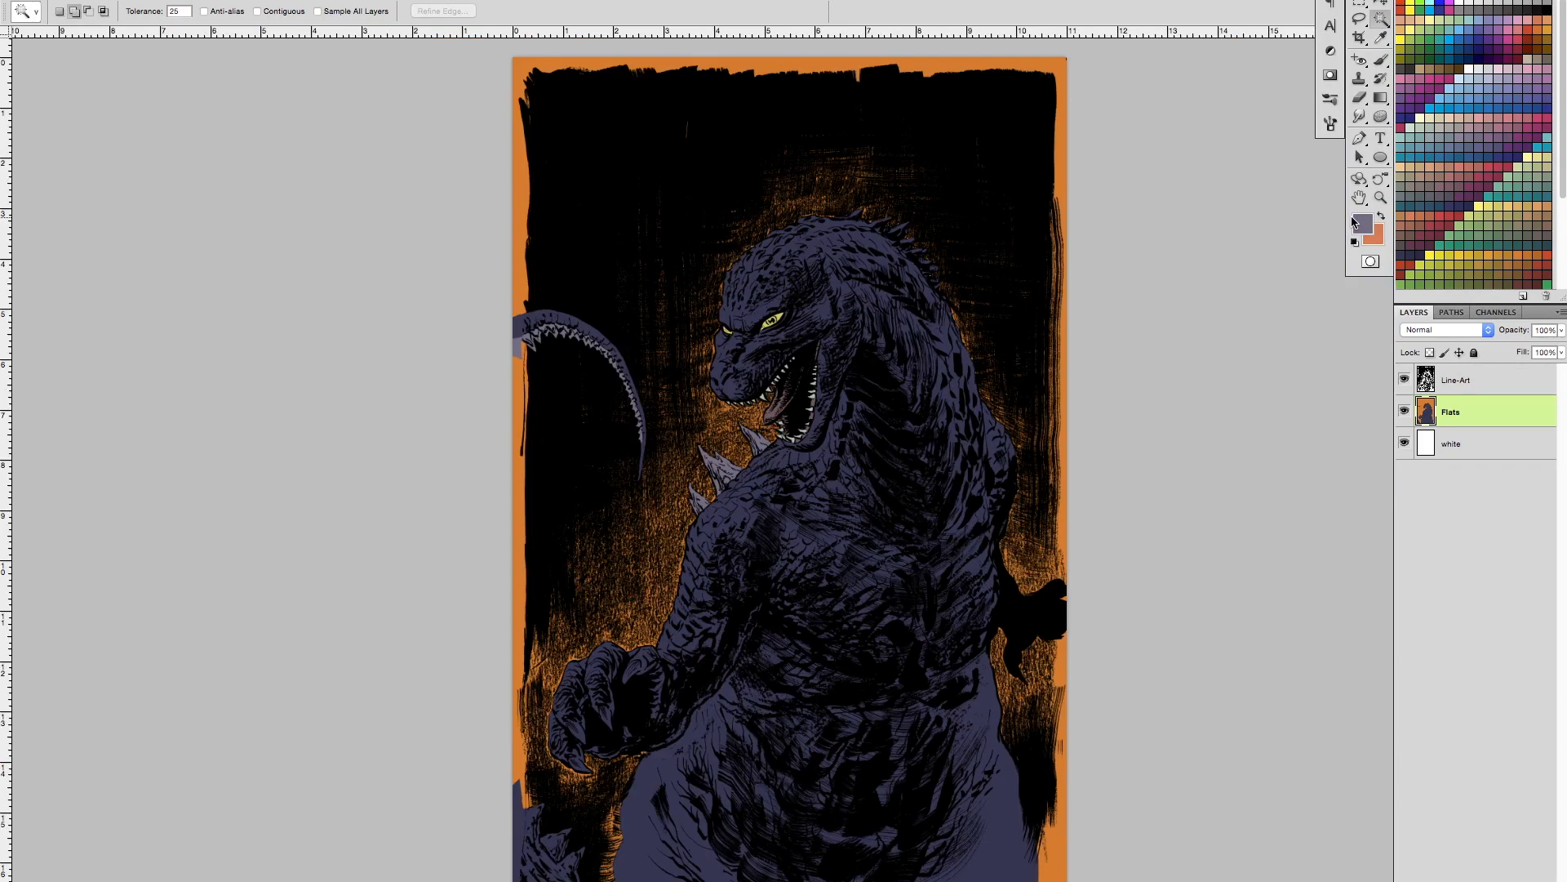
Step: Select the pointed spikes in the artwork's lower-left corner without the background and fill them with the muted grey-purple
{"action": "key", "text": "z"}
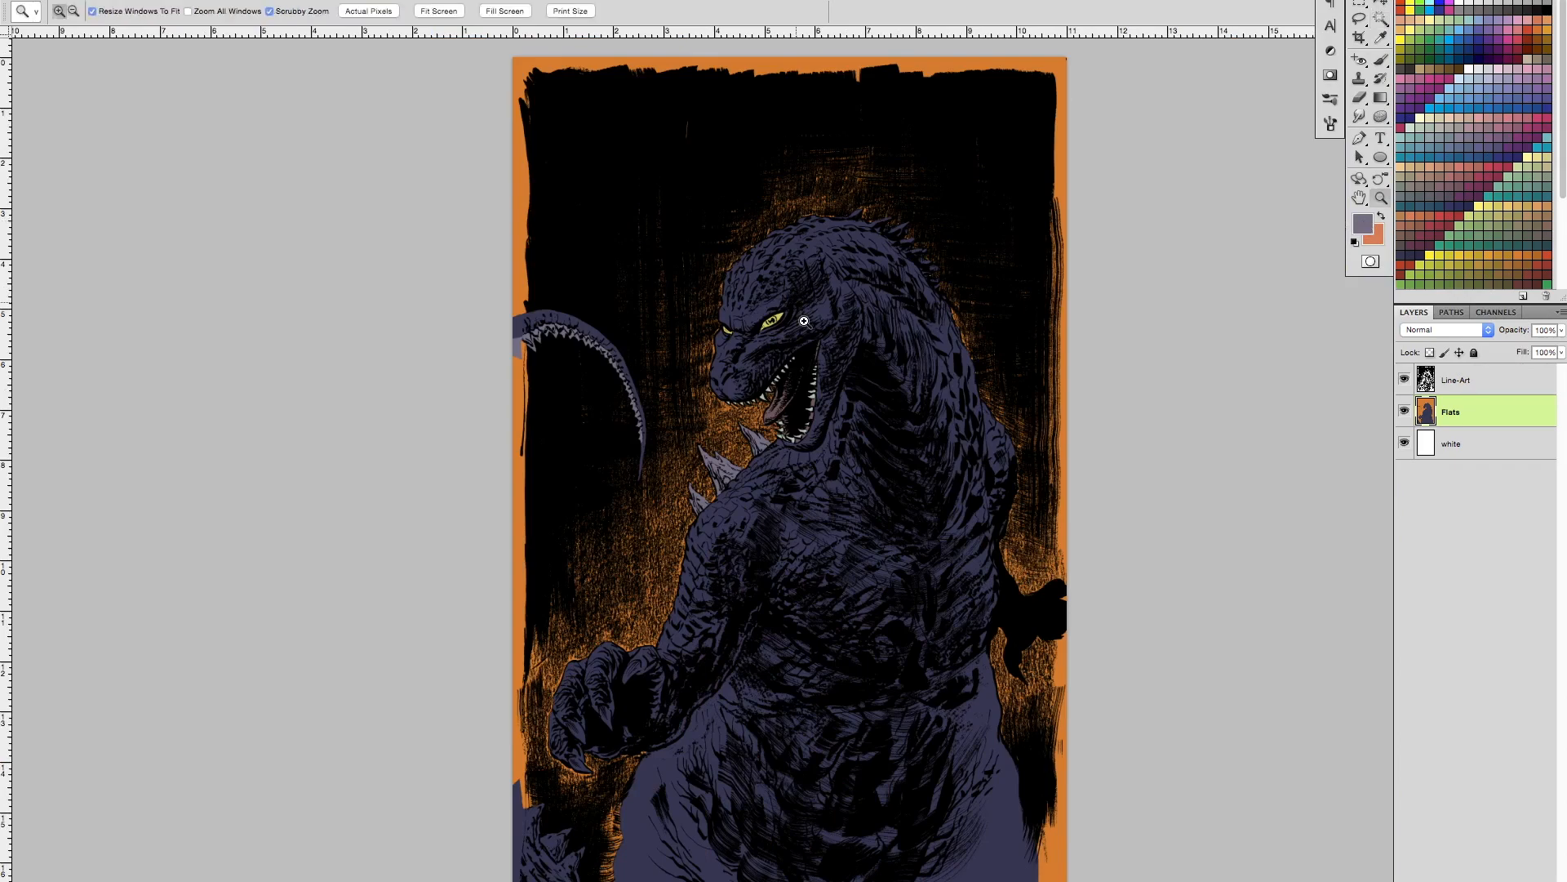
{"action": "mouse_move", "coordinate": [574, 855]}
{"action": "left_mouse_down"}
{"action": "mouse_move", "coordinate": [664, 850]}
{"action": "mouse_move", "coordinate": [846, 623]}
{"action": "mouse_move", "coordinate": [882, 616]}
{"action": "left_mouse_up"}
{"action": "key", "text": "l"}
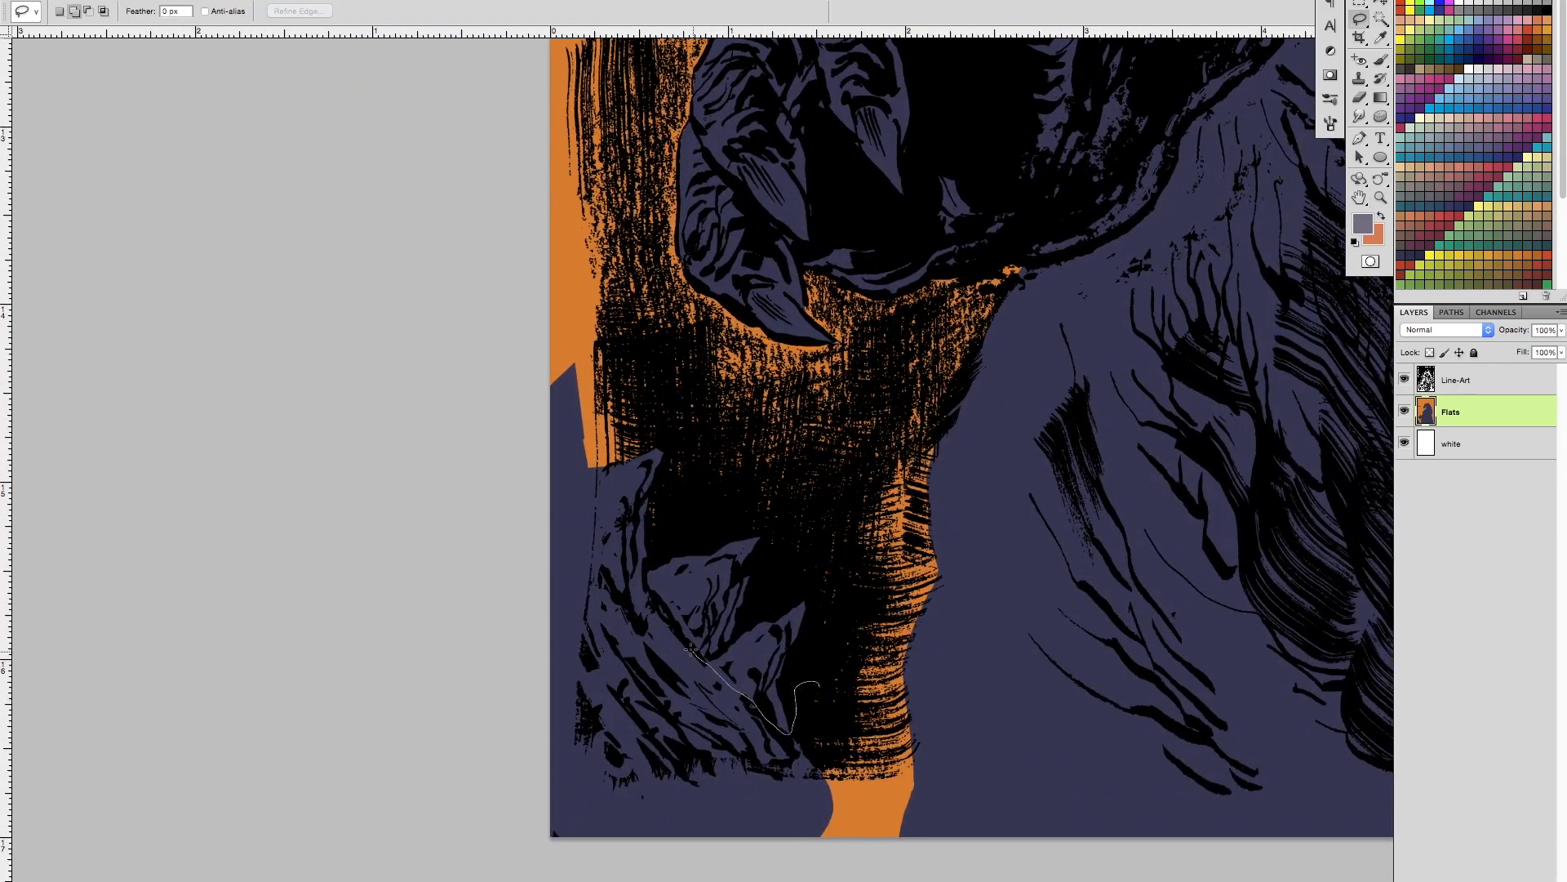
{"action": "mouse_move", "coordinate": [625, 610]}
{"action": "left_mouse_down"}
{"action": "mouse_move", "coordinate": [545, 457]}
{"action": "mouse_move", "coordinate": [836, 658]}
{"action": "mouse_move", "coordinate": [816, 681]}
{"action": "left_mouse_up"}
{"action": "key", "text": "w"}
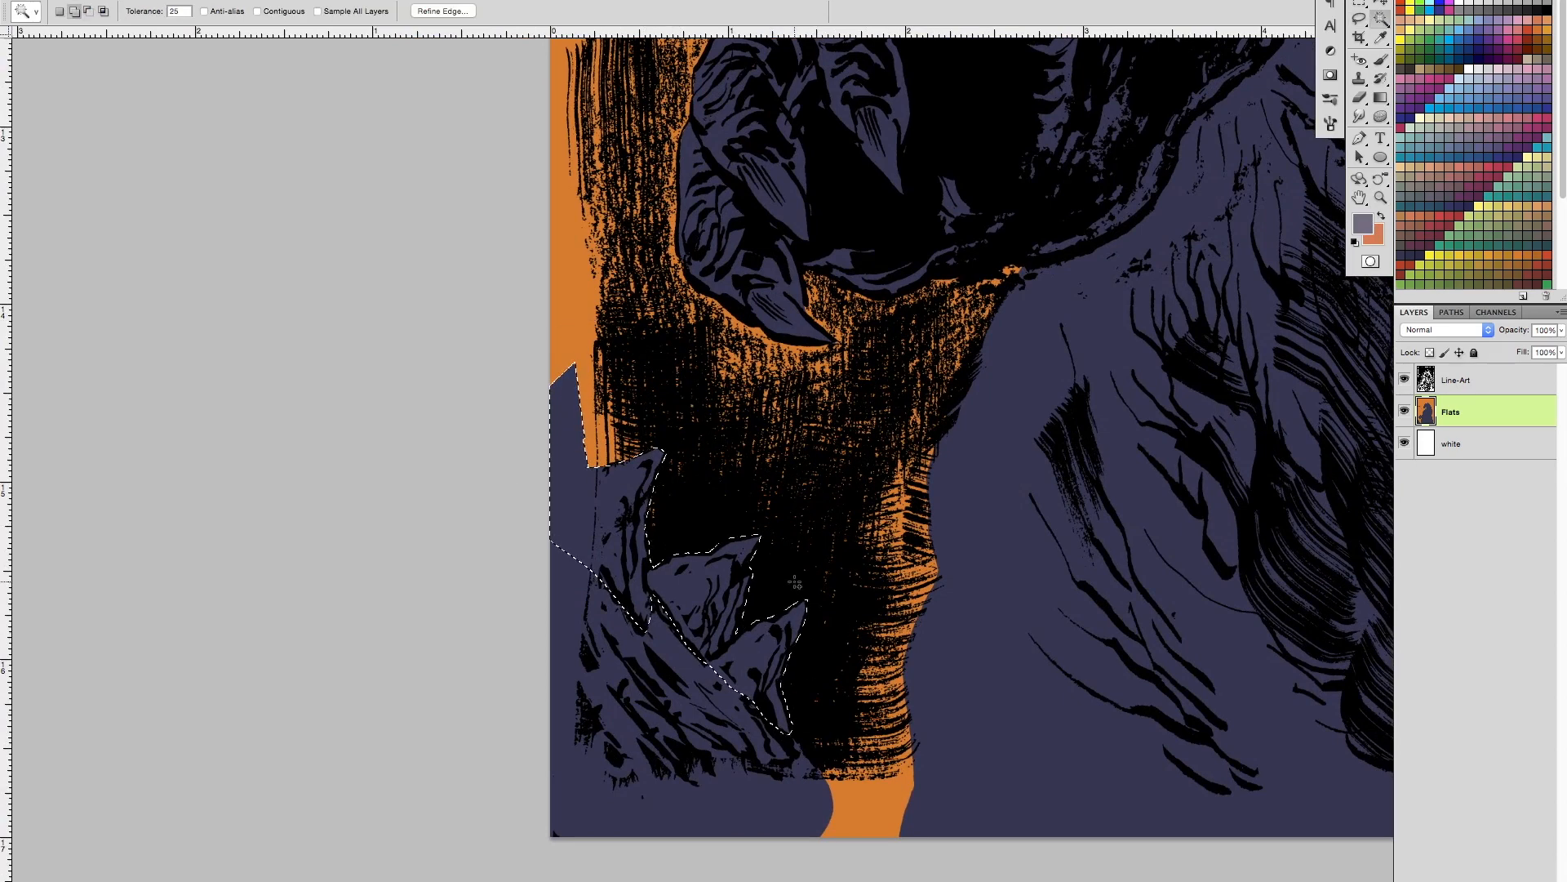
{"action": "key", "text": "alt+BackSpace"}
{"action": "key", "text": "z"}
{"action": "left_click", "coordinate": [986, 703], "text": "alt"}
{"action": "left_click", "coordinate": [986, 703], "text": "alt"}
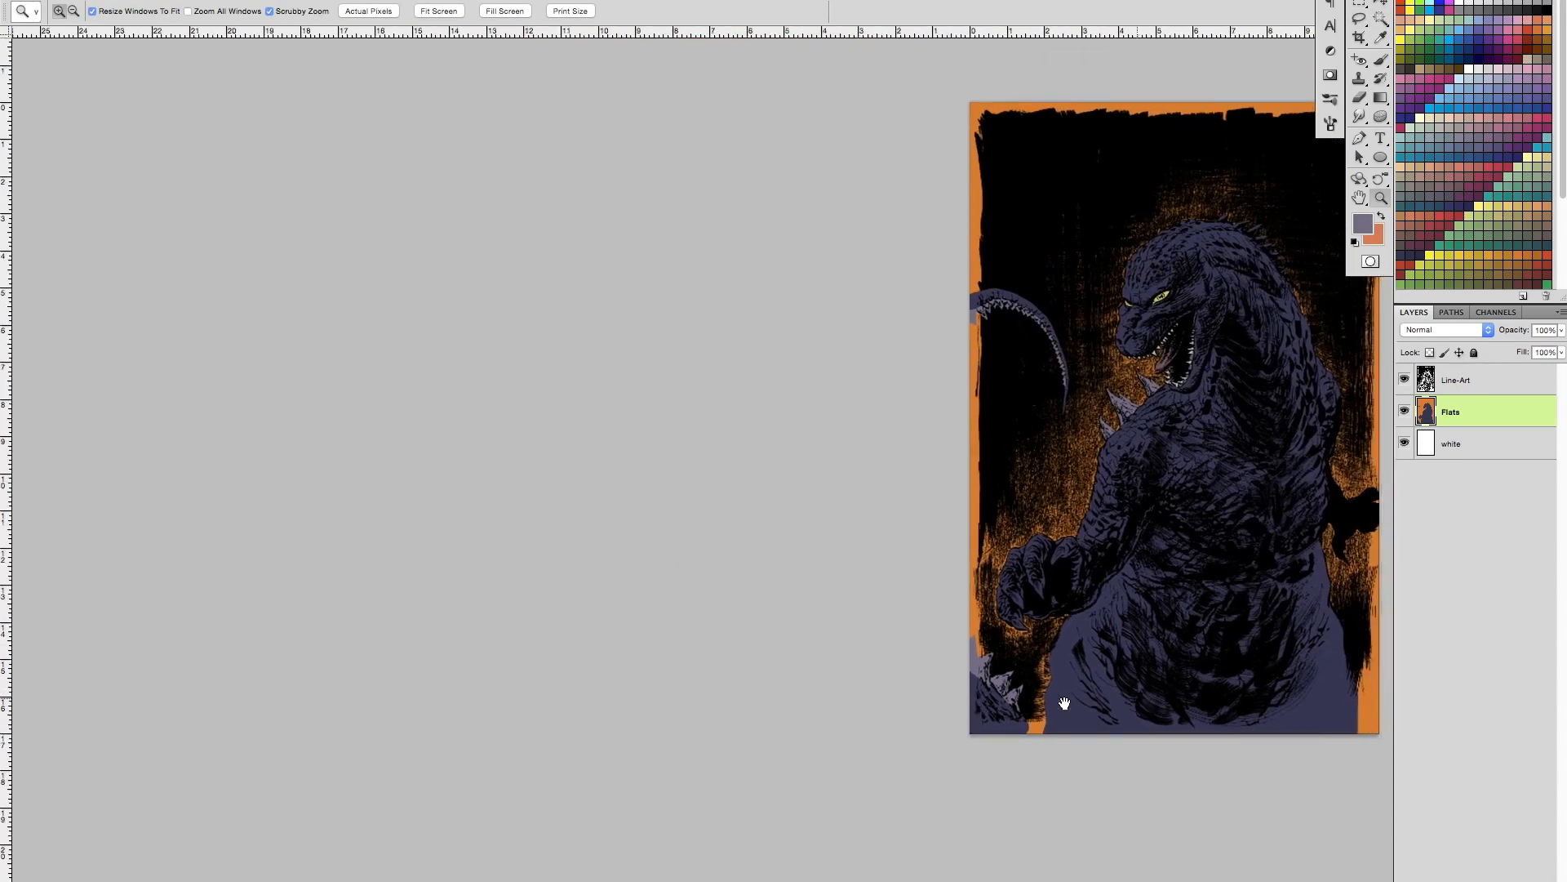
Step: Lasso the four claws of the large clenched hand into one selection
{"action": "left_click_drag", "start_coordinate": [690, 621], "coordinate": [815, 637]}
{"action": "key", "text": "l"}
{"action": "left_click_drag", "start_coordinate": [580, 675], "coordinate": [541, 507]}
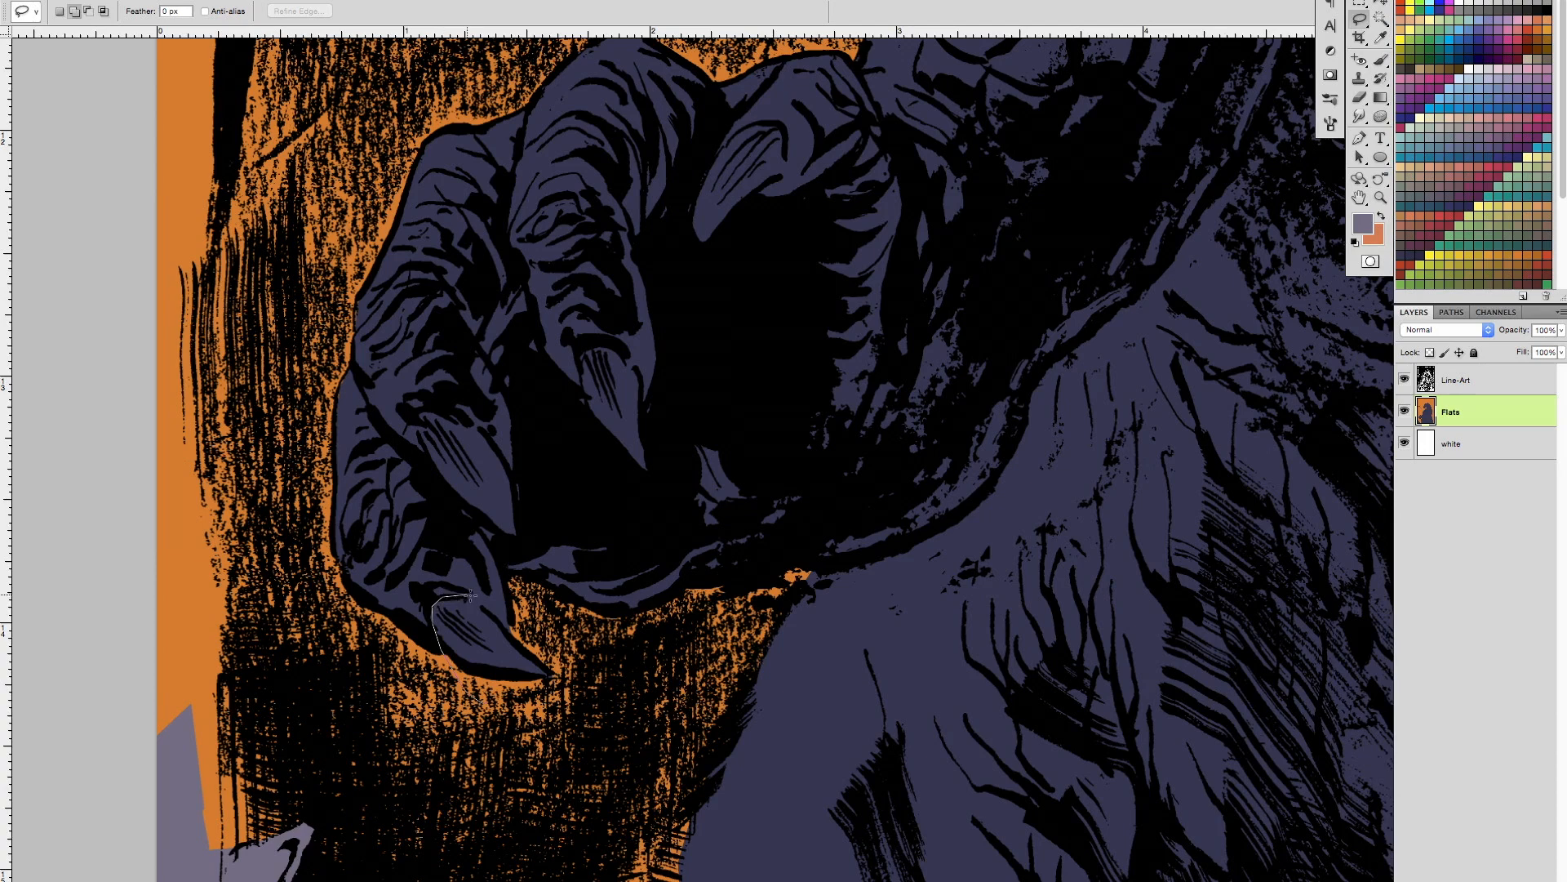
{"action": "left_click_drag", "start_coordinate": [510, 628], "coordinate": [437, 609]}
{"action": "mouse_move", "coordinate": [417, 430]}
{"action": "left_mouse_down"}
{"action": "mouse_move", "coordinate": [453, 498]}
{"action": "mouse_move", "coordinate": [521, 551]}
{"action": "mouse_move", "coordinate": [509, 470]}
{"action": "mouse_move", "coordinate": [439, 408]}
{"action": "left_mouse_up"}
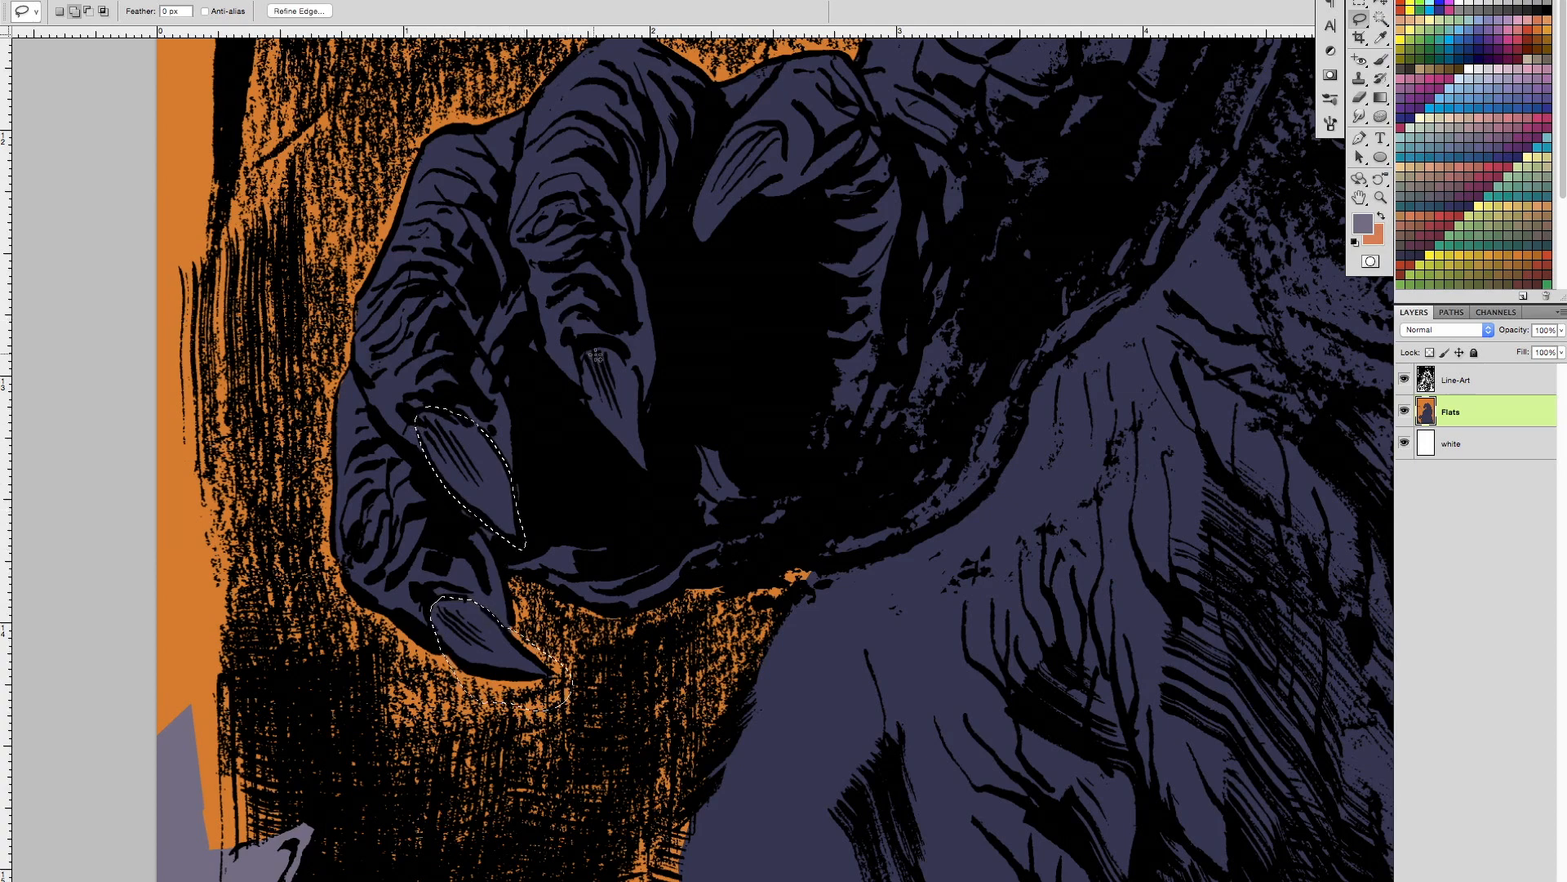
{"action": "mouse_move", "coordinate": [581, 353]}
{"action": "left_mouse_down"}
{"action": "mouse_move", "coordinate": [606, 437]}
{"action": "mouse_move", "coordinate": [652, 483]}
{"action": "mouse_move", "coordinate": [630, 353]}
{"action": "mouse_move", "coordinate": [584, 346]}
{"action": "left_mouse_up"}
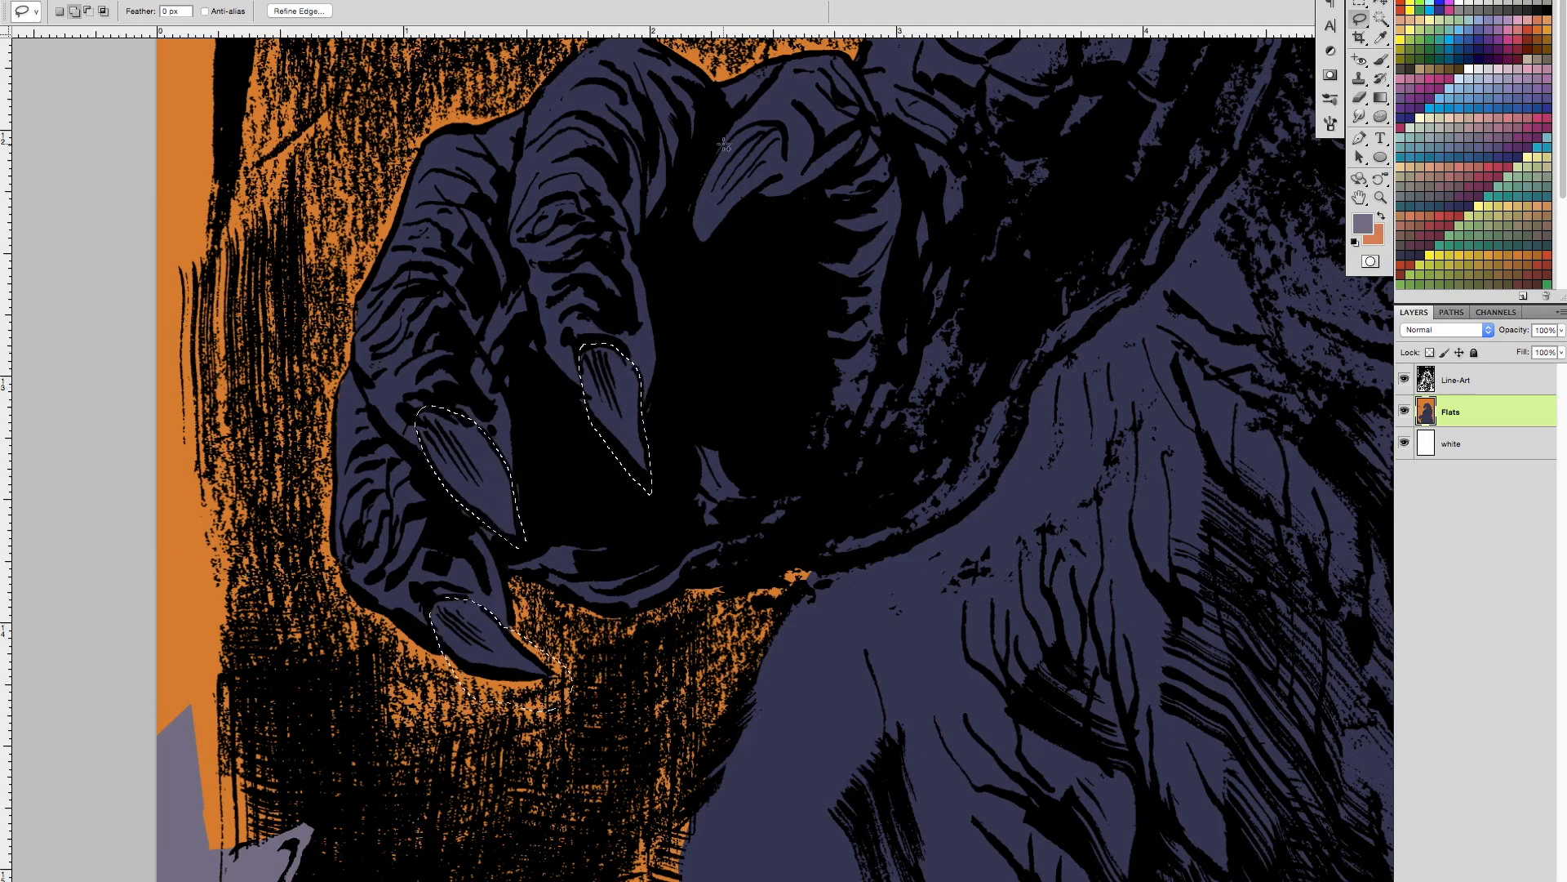
{"action": "mouse_move", "coordinate": [735, 135]}
{"action": "left_mouse_down"}
{"action": "mouse_move", "coordinate": [691, 208]}
{"action": "mouse_move", "coordinate": [744, 206]}
{"action": "mouse_move", "coordinate": [780, 181]}
{"action": "mouse_move", "coordinate": [777, 123]}
{"action": "left_mouse_up"}
{"action": "key", "text": "w"}
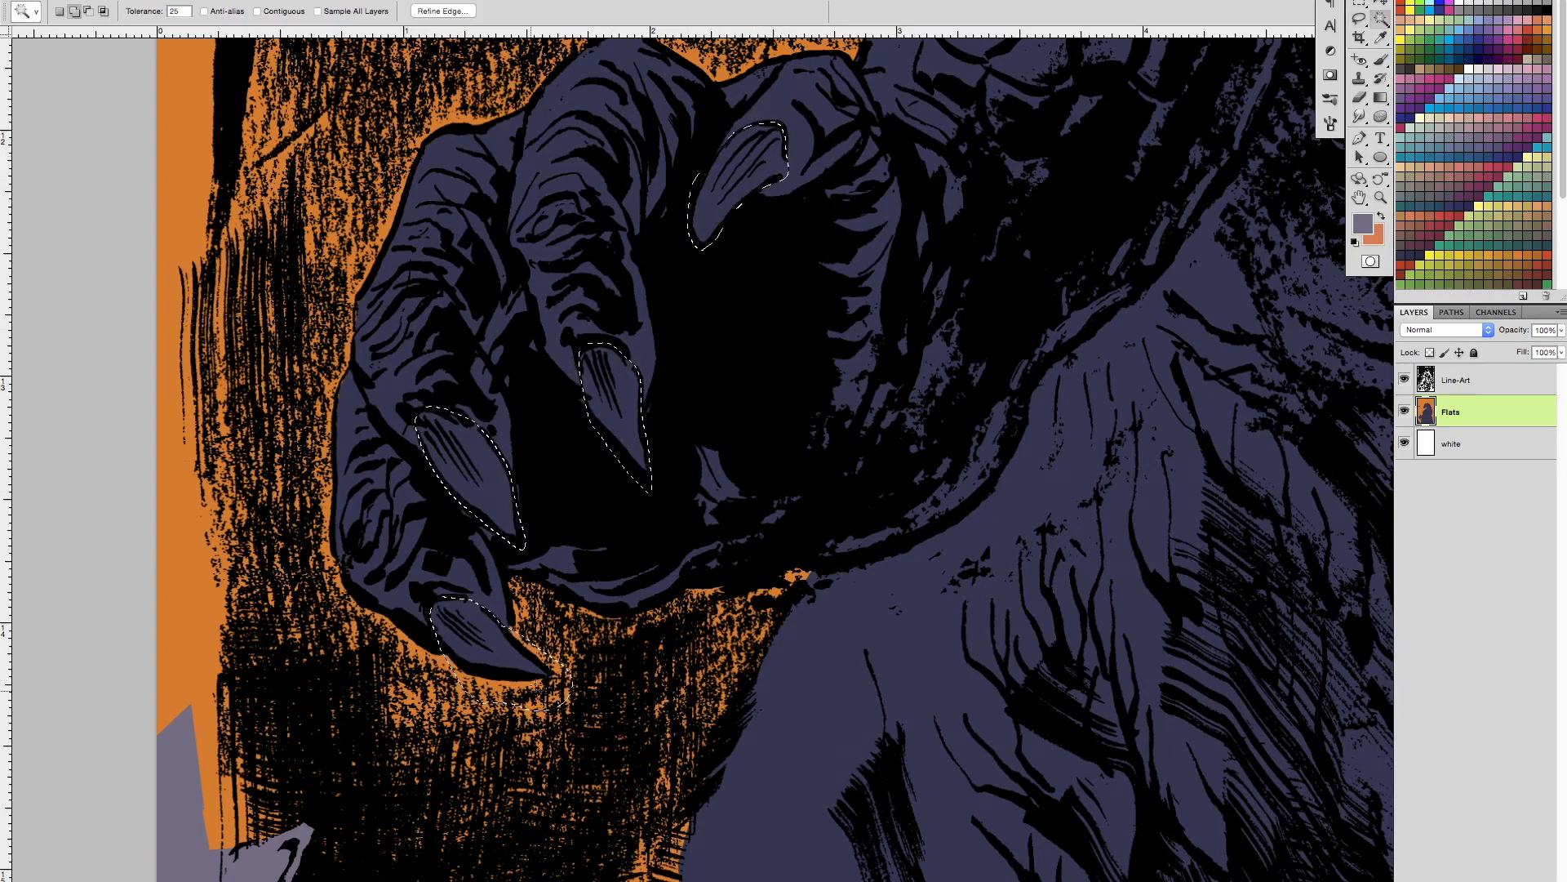
Step: Fill the selected claws with a khaki swatch, and replace it with a darker grey-brown
{"action": "key", "text": "z"}
{"action": "left_click_drag", "start_coordinate": [868, 642], "coordinate": [718, 640]}
{"action": "left_click_drag", "start_coordinate": [1001, 640], "coordinate": [881, 720]}
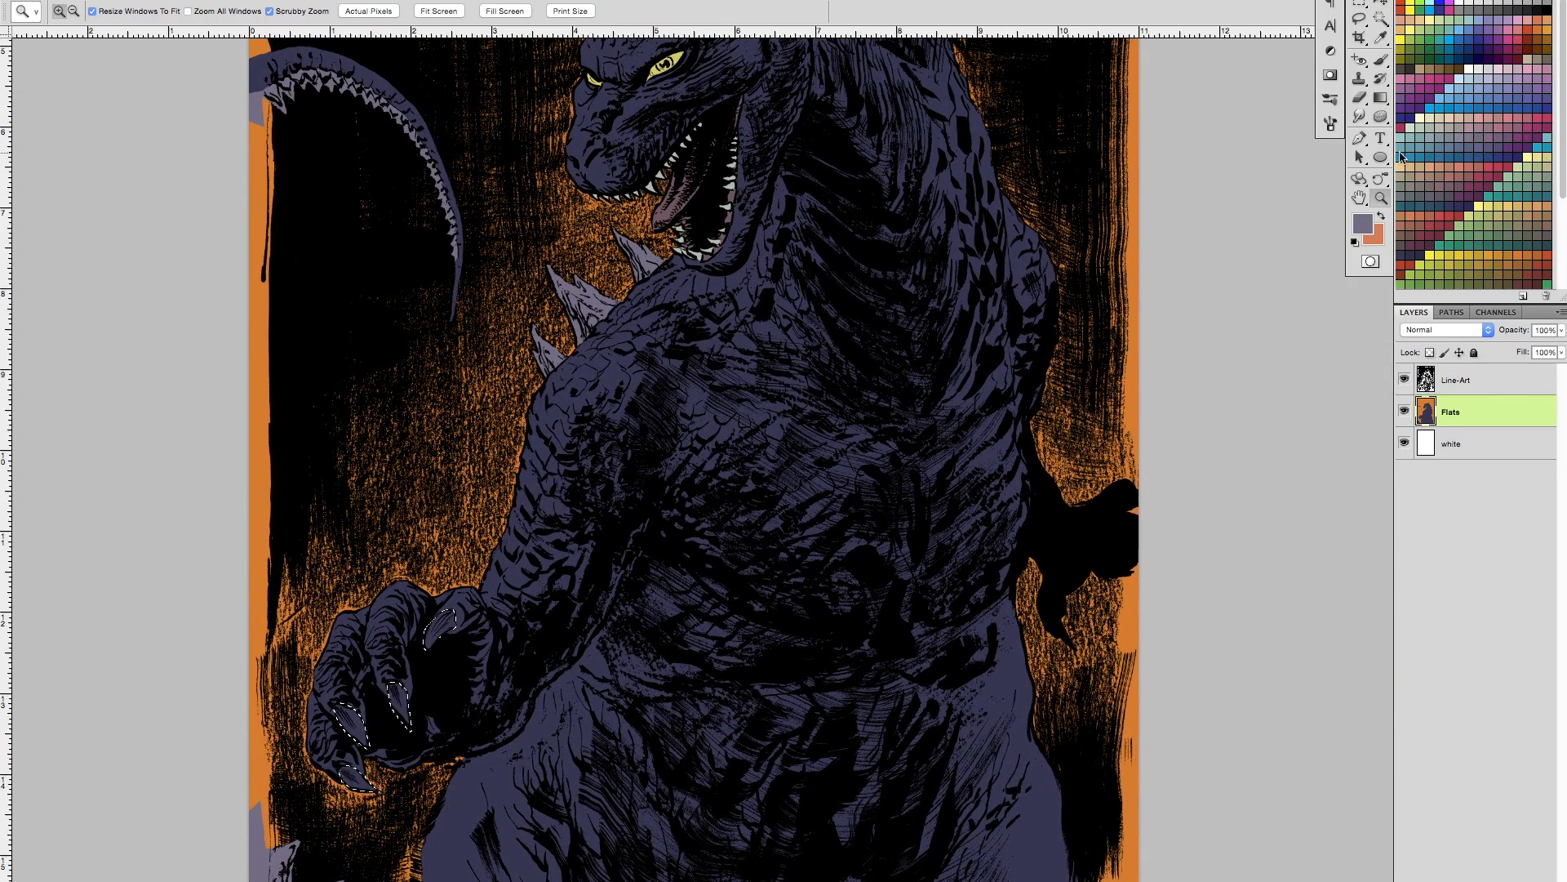
{"action": "left_click", "coordinate": [1418, 173]}
{"action": "key", "text": "alt+BackSpace"}
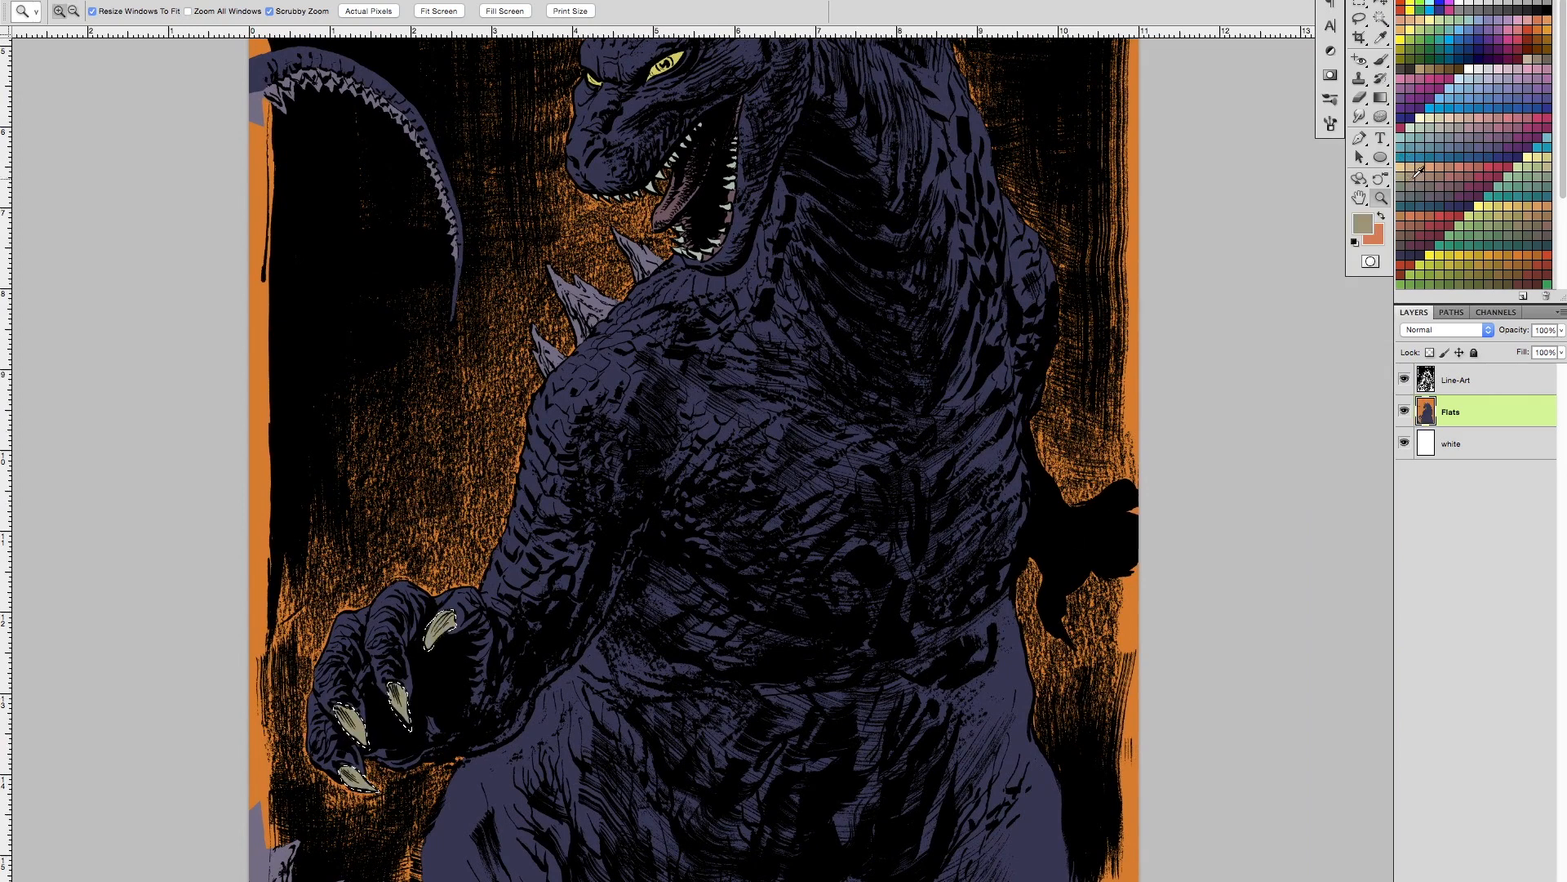
{"action": "left_click", "coordinate": [1427, 178]}
{"action": "key", "text": "alt+BackSpace"}
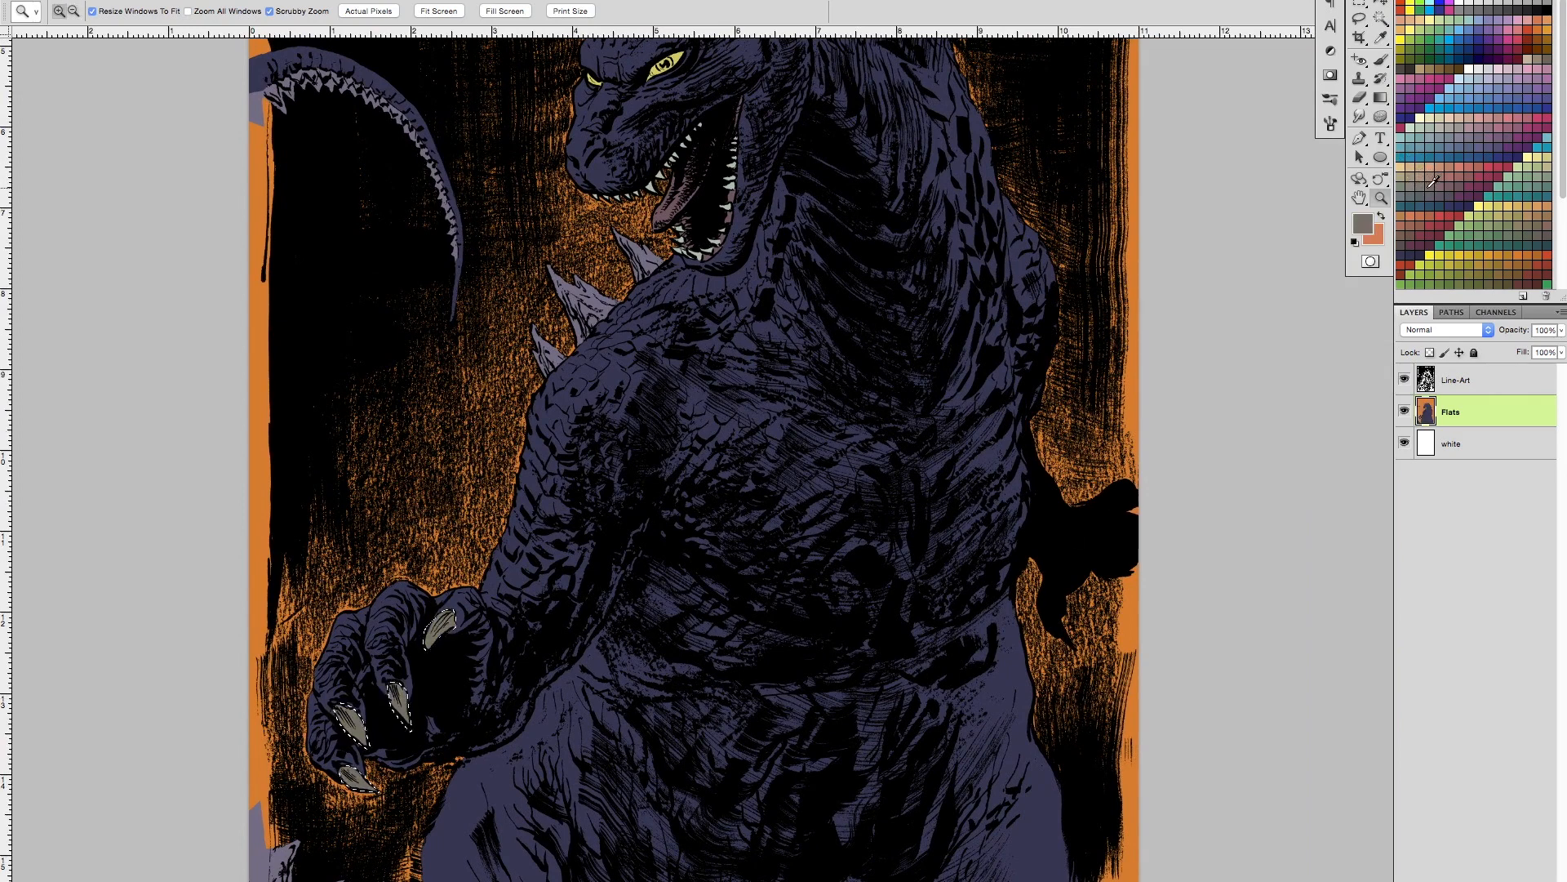
Step: Lasso the spines along the back of the neck and the ridge scales leading onto the head
{"action": "scroll", "coordinate": [849, 621], "scroll_direction": "up", "scroll_amount": 10}
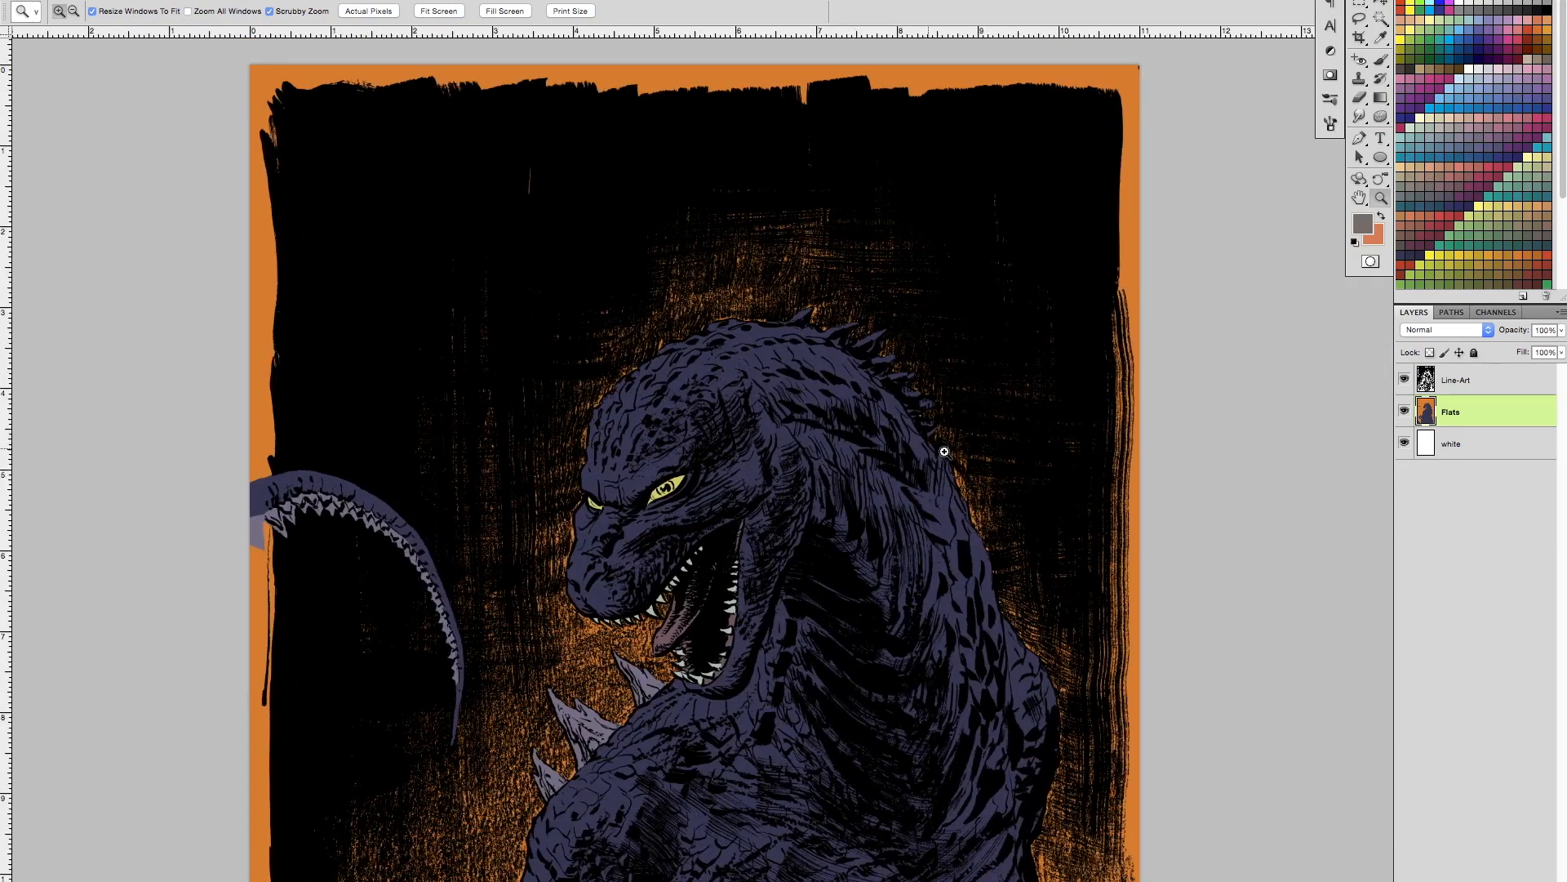
{"action": "left_click", "coordinate": [945, 451]}
{"action": "key", "text": "l"}
{"action": "left_click_drag", "start_coordinate": [966, 456], "coordinate": [973, 481]}
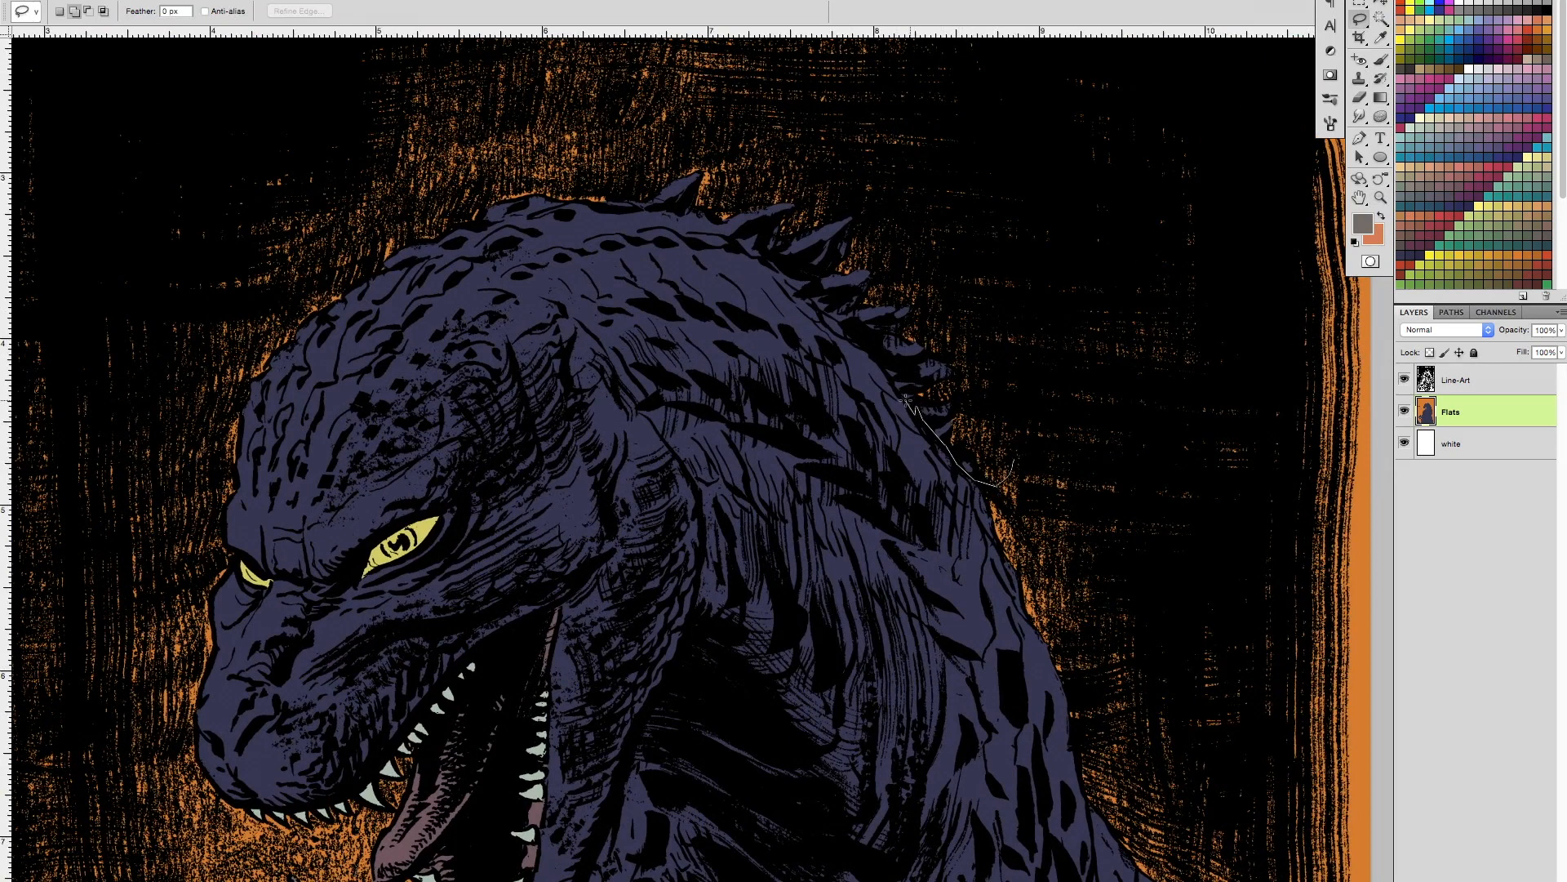
{"action": "mouse_move", "coordinate": [1014, 461]}
{"action": "left_mouse_down"}
{"action": "mouse_move", "coordinate": [983, 330]}
{"action": "mouse_move", "coordinate": [872, 302]}
{"action": "mouse_move", "coordinate": [891, 347]}
{"action": "mouse_move", "coordinate": [871, 351]}
{"action": "mouse_move", "coordinate": [760, 260]}
{"action": "mouse_move", "coordinate": [796, 171]}
{"action": "mouse_move", "coordinate": [941, 256]}
{"action": "left_mouse_up"}
{"action": "left_click_drag", "start_coordinate": [744, 498], "coordinate": [980, 524]}
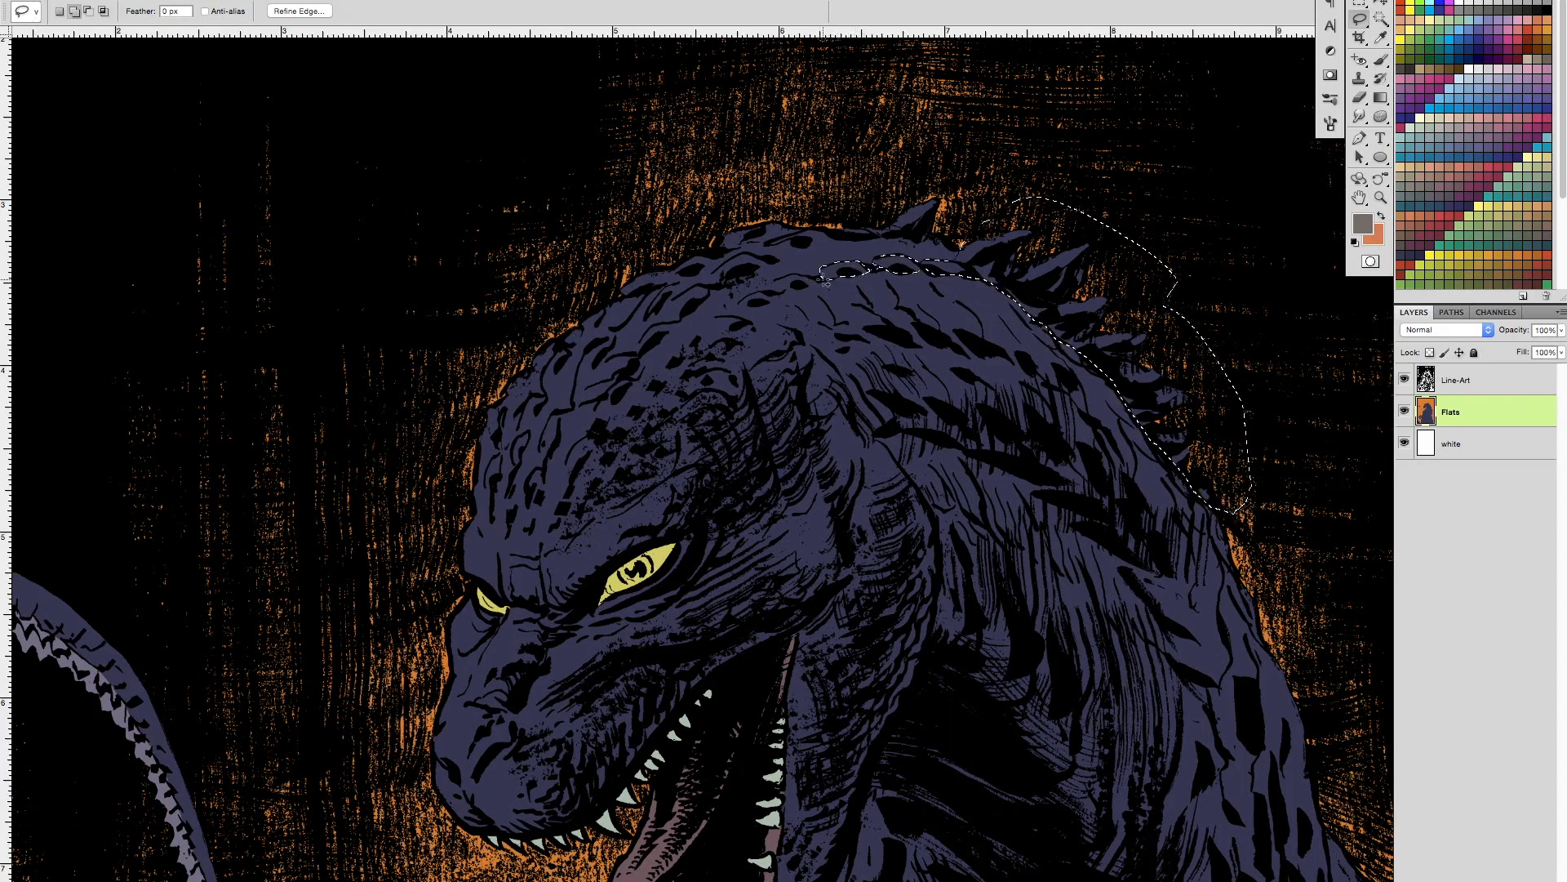
{"action": "mouse_move", "coordinate": [828, 279]}
{"action": "left_mouse_down"}
{"action": "mouse_move", "coordinate": [781, 290]}
{"action": "mouse_move", "coordinate": [861, 292]}
{"action": "left_mouse_up"}
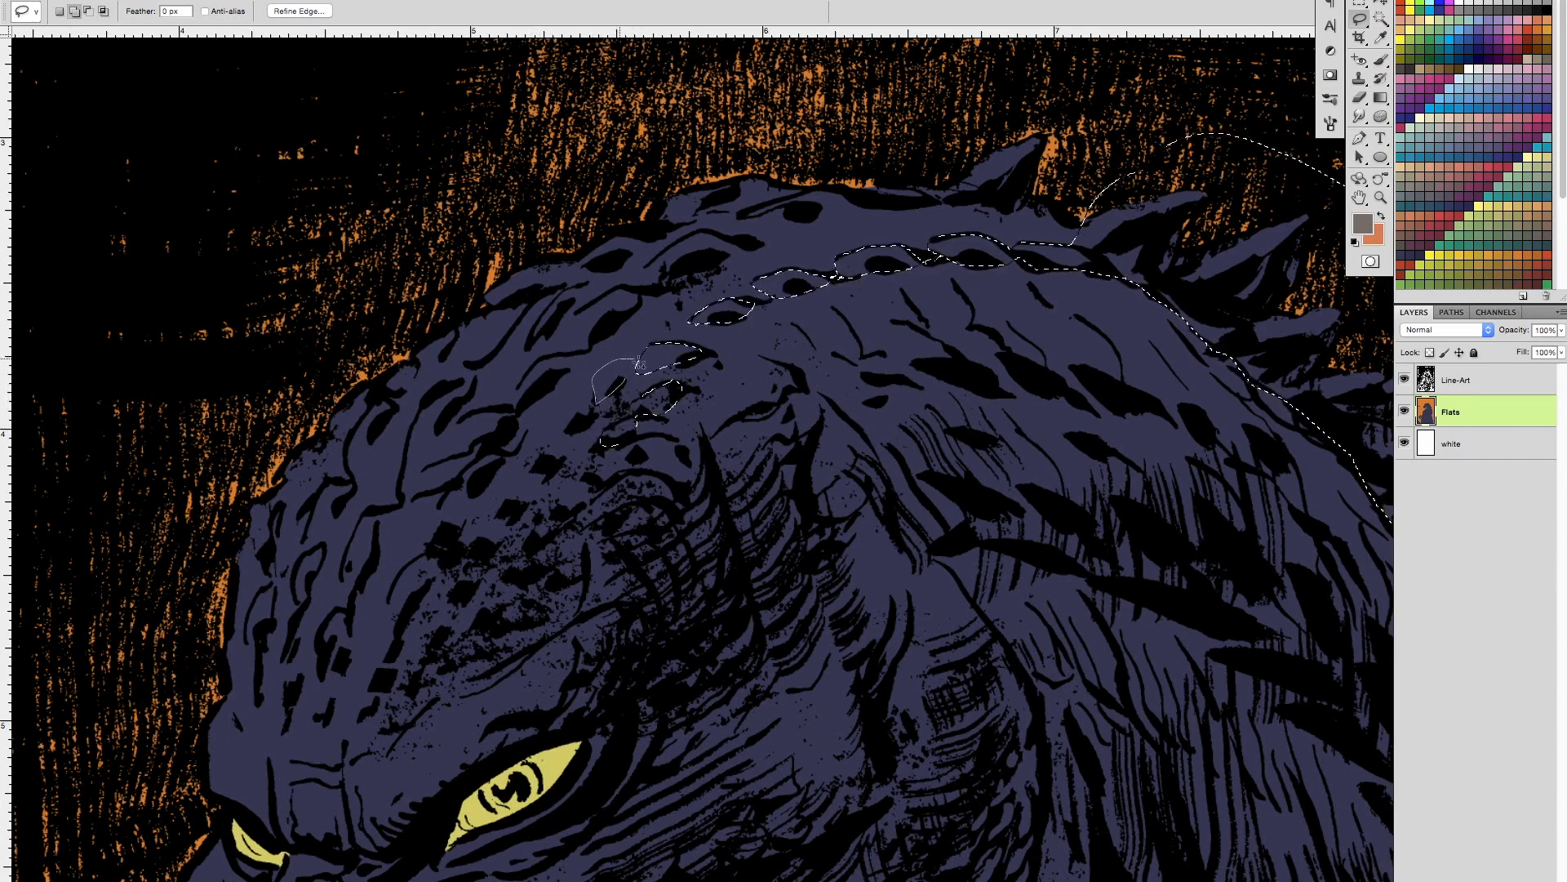
Step: Lasso the rows of scales over the brow and along the crown of the head, adding them to the ridge selection
{"action": "left_click_drag", "start_coordinate": [555, 419], "coordinate": [590, 410]}
{"action": "mouse_move", "coordinate": [549, 463]}
{"action": "left_mouse_down"}
{"action": "mouse_move", "coordinate": [523, 486]}
{"action": "mouse_move", "coordinate": [529, 434]}
{"action": "mouse_move", "coordinate": [557, 436]}
{"action": "mouse_move", "coordinate": [560, 458]}
{"action": "mouse_move", "coordinate": [494, 527]}
{"action": "mouse_move", "coordinate": [519, 498]}
{"action": "left_mouse_up"}
{"action": "left_click_drag", "start_coordinate": [562, 544], "coordinate": [689, 511]}
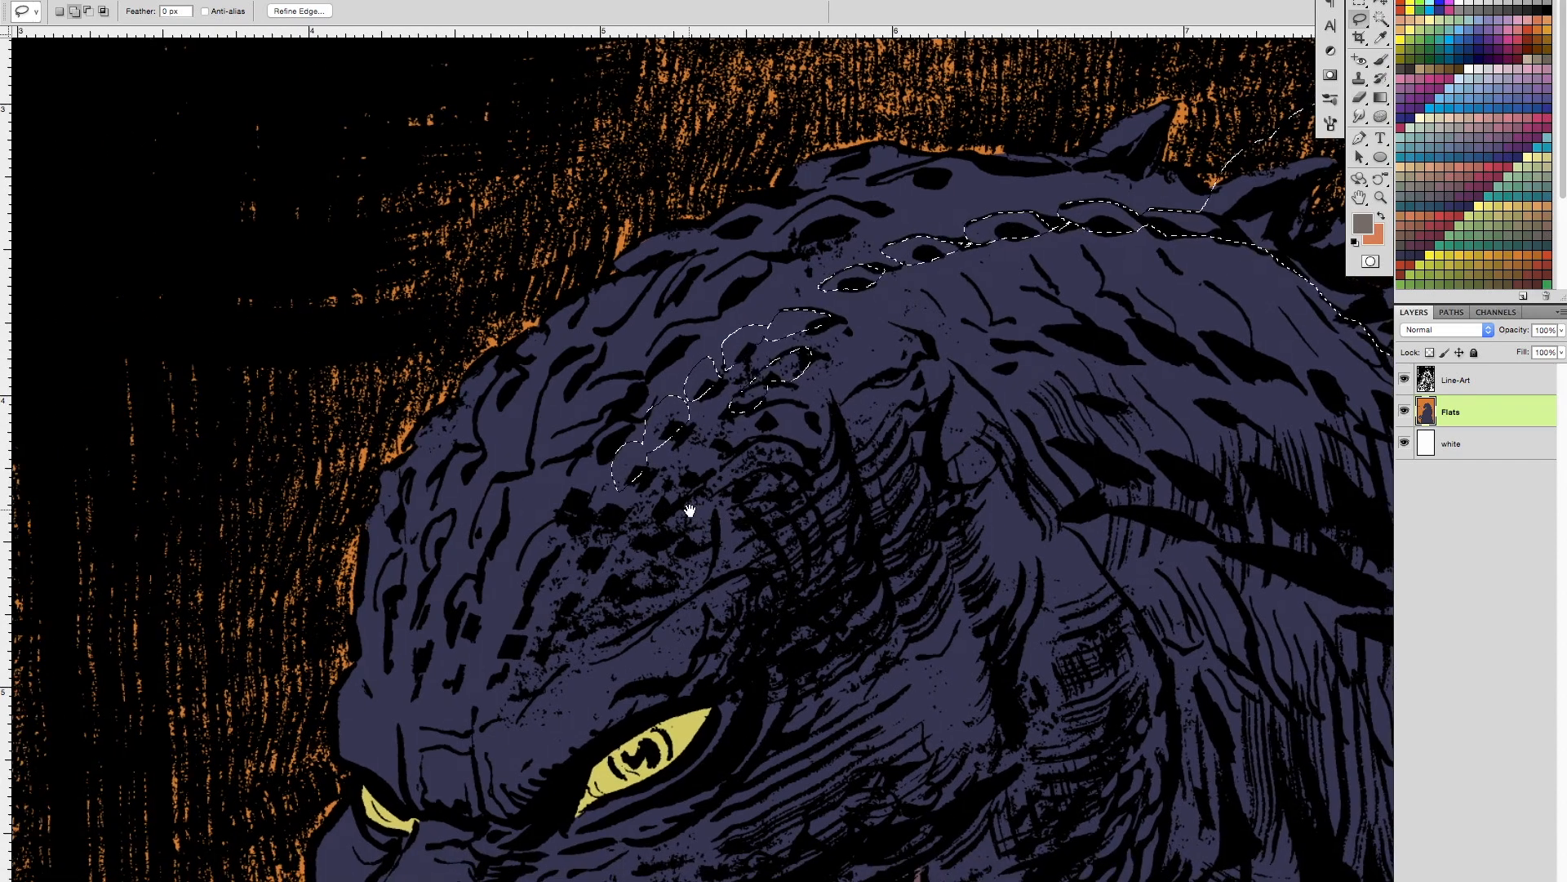
{"action": "mouse_move", "coordinate": [522, 595]}
{"action": "left_mouse_down"}
{"action": "mouse_move", "coordinate": [529, 547]}
{"action": "mouse_move", "coordinate": [555, 519]}
{"action": "mouse_move", "coordinate": [575, 529]}
{"action": "mouse_move", "coordinate": [527, 602]}
{"action": "left_mouse_up"}
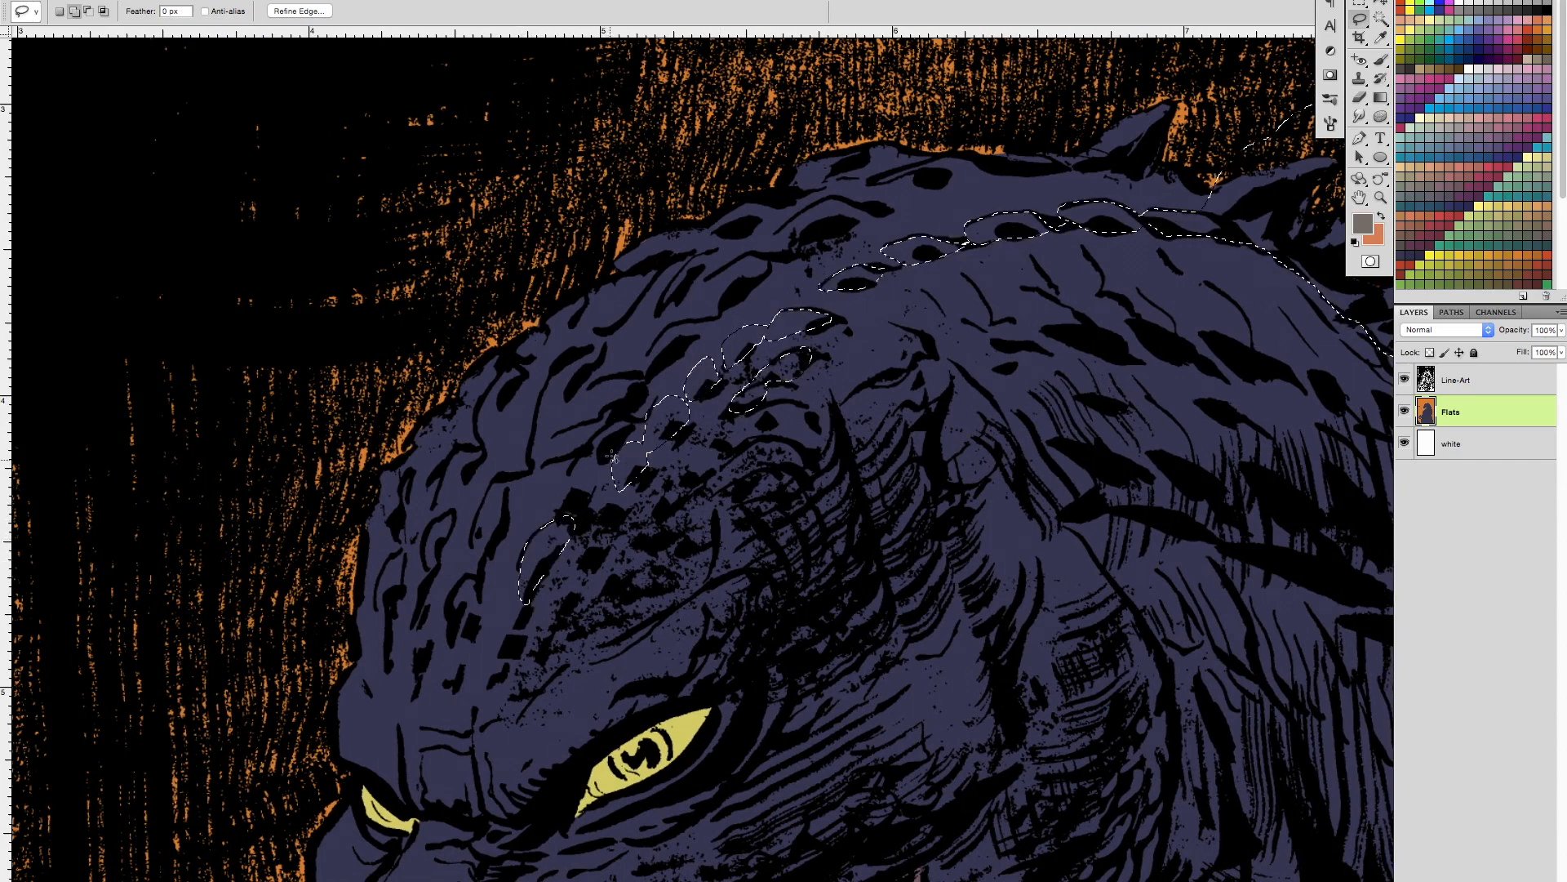
{"action": "mouse_move", "coordinate": [613, 457]}
{"action": "left_mouse_down"}
{"action": "mouse_move", "coordinate": [590, 499]}
{"action": "mouse_move", "coordinate": [578, 458]}
{"action": "mouse_move", "coordinate": [608, 421]}
{"action": "mouse_move", "coordinate": [634, 426]}
{"action": "mouse_move", "coordinate": [612, 457]}
{"action": "left_mouse_up"}
{"action": "mouse_move", "coordinate": [635, 399]}
{"action": "left_mouse_down"}
{"action": "mouse_move", "coordinate": [594, 395]}
{"action": "mouse_move", "coordinate": [643, 375]}
{"action": "mouse_move", "coordinate": [673, 323]}
{"action": "mouse_move", "coordinate": [725, 316]}
{"action": "mouse_move", "coordinate": [637, 403]}
{"action": "left_mouse_up"}
{"action": "mouse_move", "coordinate": [750, 293]}
{"action": "left_mouse_down"}
{"action": "mouse_move", "coordinate": [722, 316]}
{"action": "mouse_move", "coordinate": [727, 267]}
{"action": "mouse_move", "coordinate": [769, 281]}
{"action": "left_mouse_up"}
{"action": "mouse_move", "coordinate": [888, 216]}
{"action": "left_mouse_down"}
{"action": "mouse_move", "coordinate": [783, 254]}
{"action": "mouse_move", "coordinate": [774, 240]}
{"action": "mouse_move", "coordinate": [841, 200]}
{"action": "mouse_move", "coordinate": [889, 215]}
{"action": "left_mouse_up"}
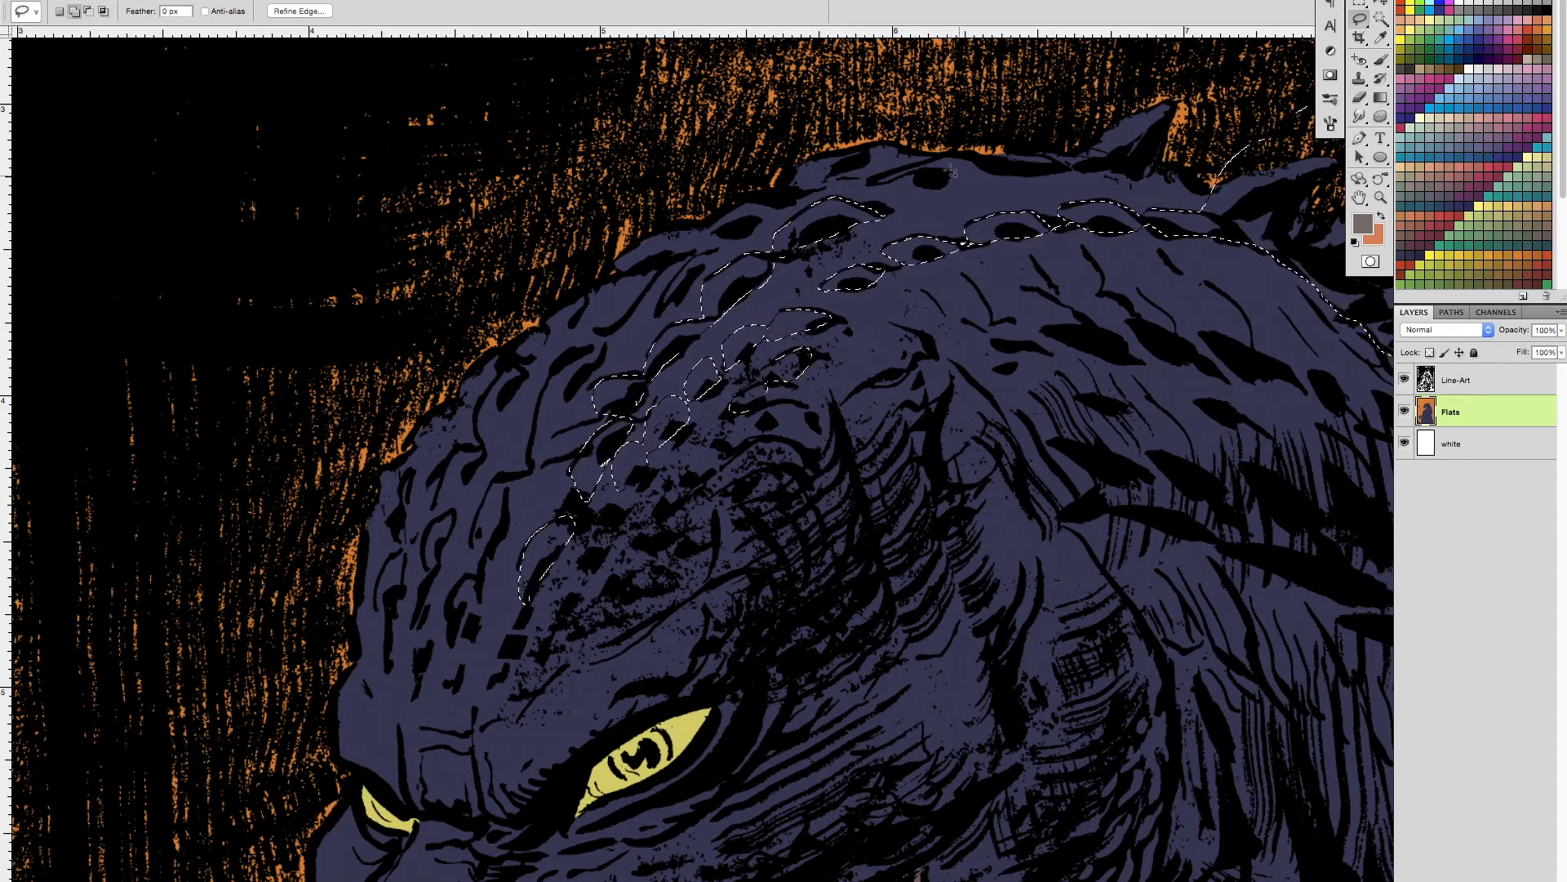
{"action": "mouse_move", "coordinate": [951, 138]}
{"action": "left_mouse_down"}
{"action": "mouse_move", "coordinate": [873, 178]}
{"action": "mouse_move", "coordinate": [876, 213]}
{"action": "mouse_move", "coordinate": [996, 164]}
{"action": "mouse_move", "coordinate": [963, 154]}
{"action": "mouse_move", "coordinate": [886, 197]}
{"action": "mouse_move", "coordinate": [896, 215]}
{"action": "mouse_move", "coordinate": [946, 201]}
{"action": "left_mouse_up"}
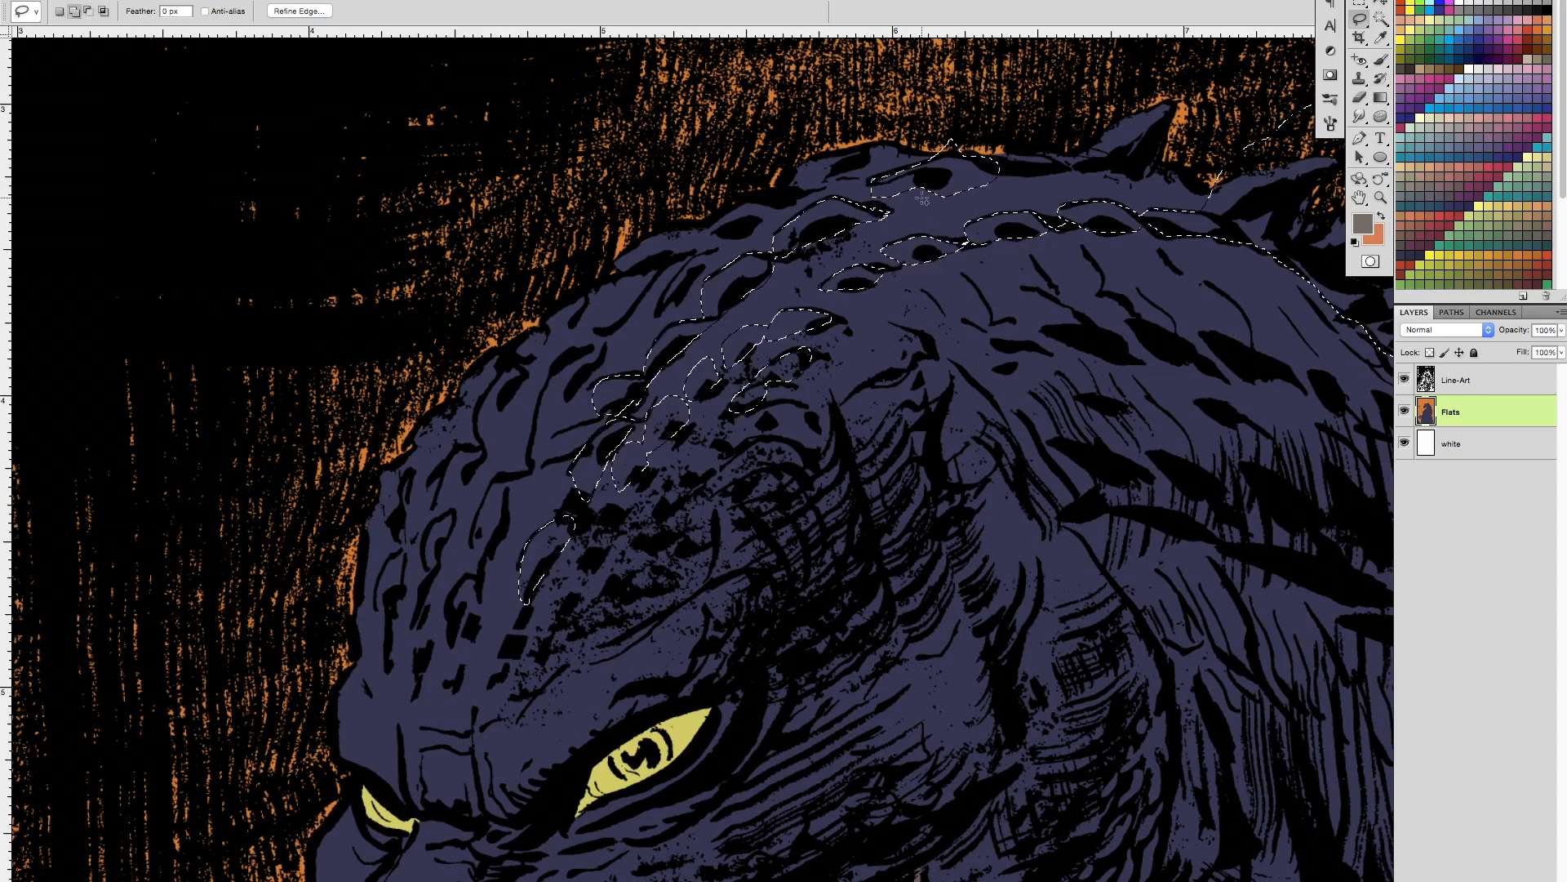
Step: Add the upper ridge spines and the remaining scales down the forehead to the edge of the head to the selection
{"action": "left_click_drag", "start_coordinate": [1062, 361], "coordinate": [914, 452]}
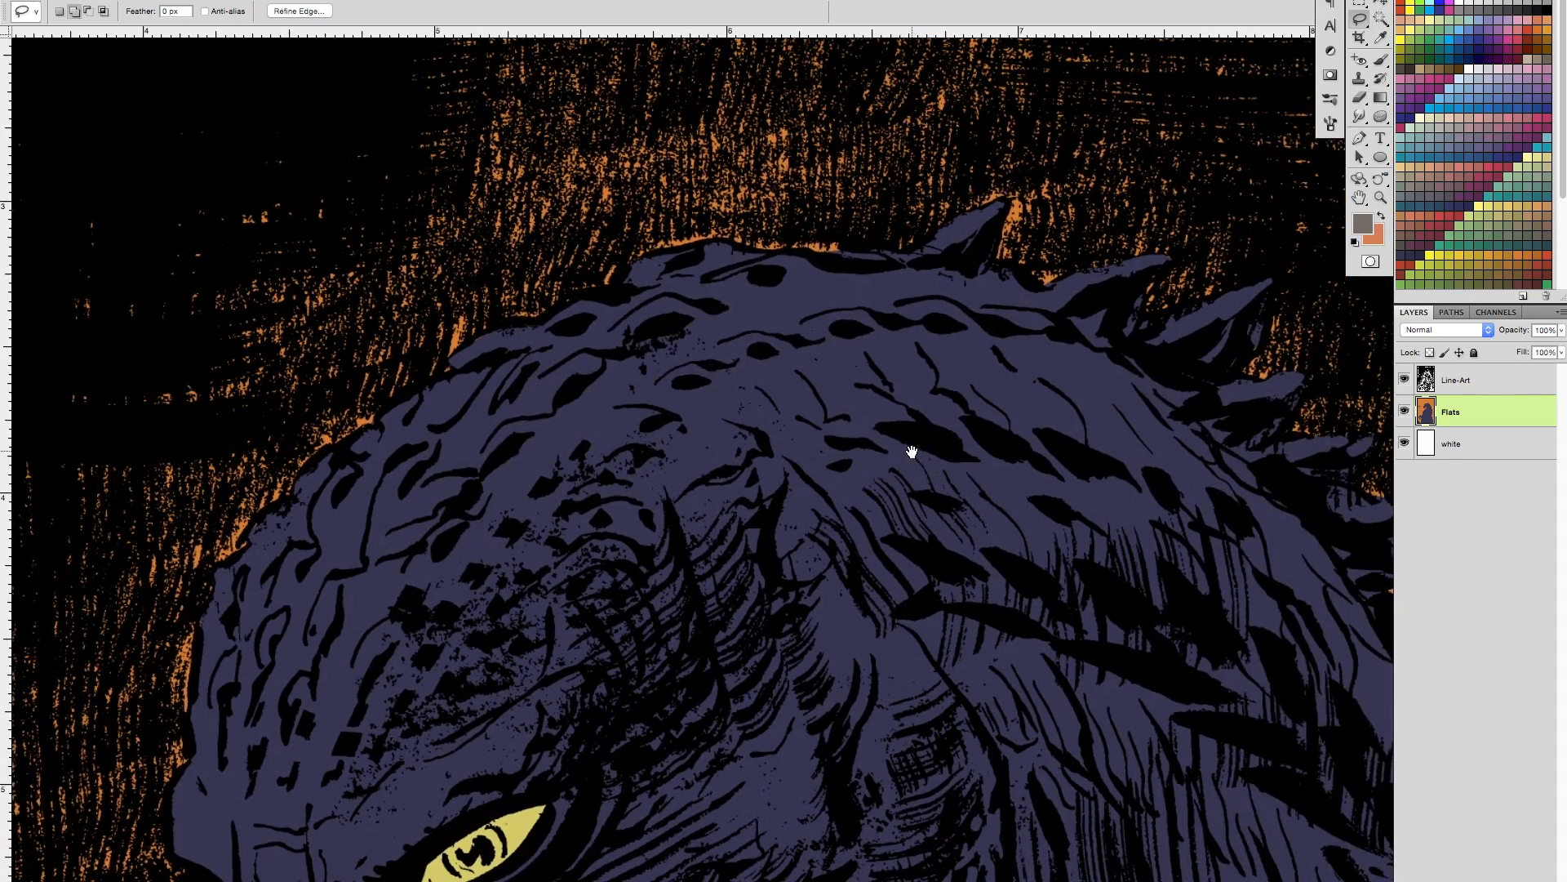
{"action": "mouse_move", "coordinate": [817, 218]}
{"action": "left_mouse_down"}
{"action": "mouse_move", "coordinate": [796, 255]}
{"action": "mouse_move", "coordinate": [966, 263]}
{"action": "mouse_move", "coordinate": [1039, 181]}
{"action": "mouse_move", "coordinate": [819, 216]}
{"action": "left_mouse_up"}
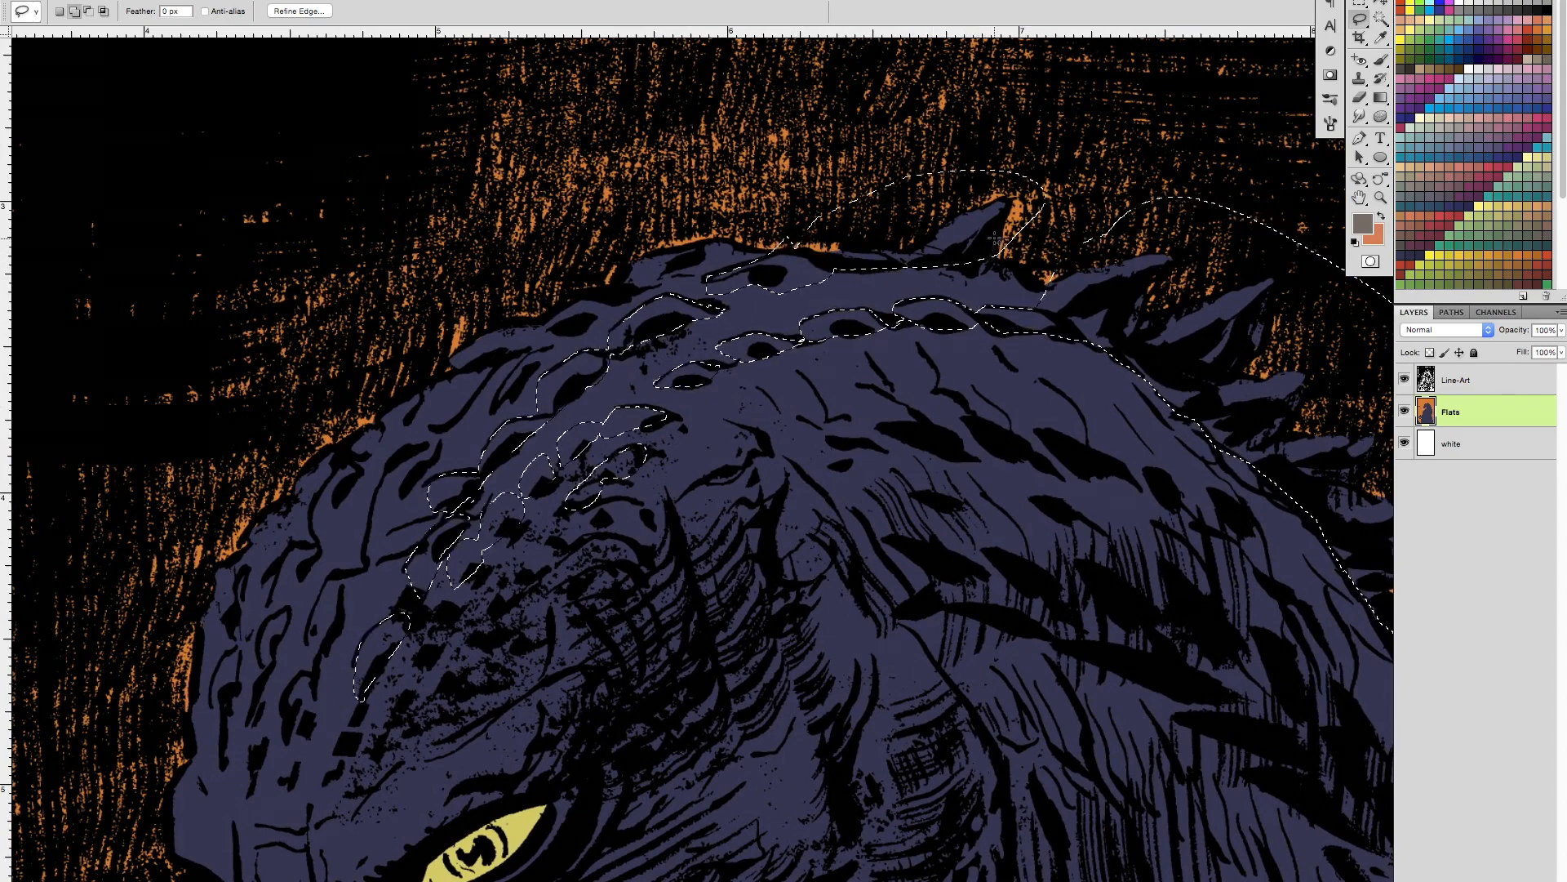
{"action": "mouse_move", "coordinate": [995, 239]}
{"action": "left_mouse_down"}
{"action": "mouse_move", "coordinate": [996, 264]}
{"action": "mouse_move", "coordinate": [1000, 248]}
{"action": "mouse_move", "coordinate": [1036, 289]}
{"action": "mouse_move", "coordinate": [984, 280]}
{"action": "mouse_move", "coordinate": [1030, 241]}
{"action": "left_mouse_up"}
{"action": "left_click_drag", "start_coordinate": [739, 516], "coordinate": [970, 457]}
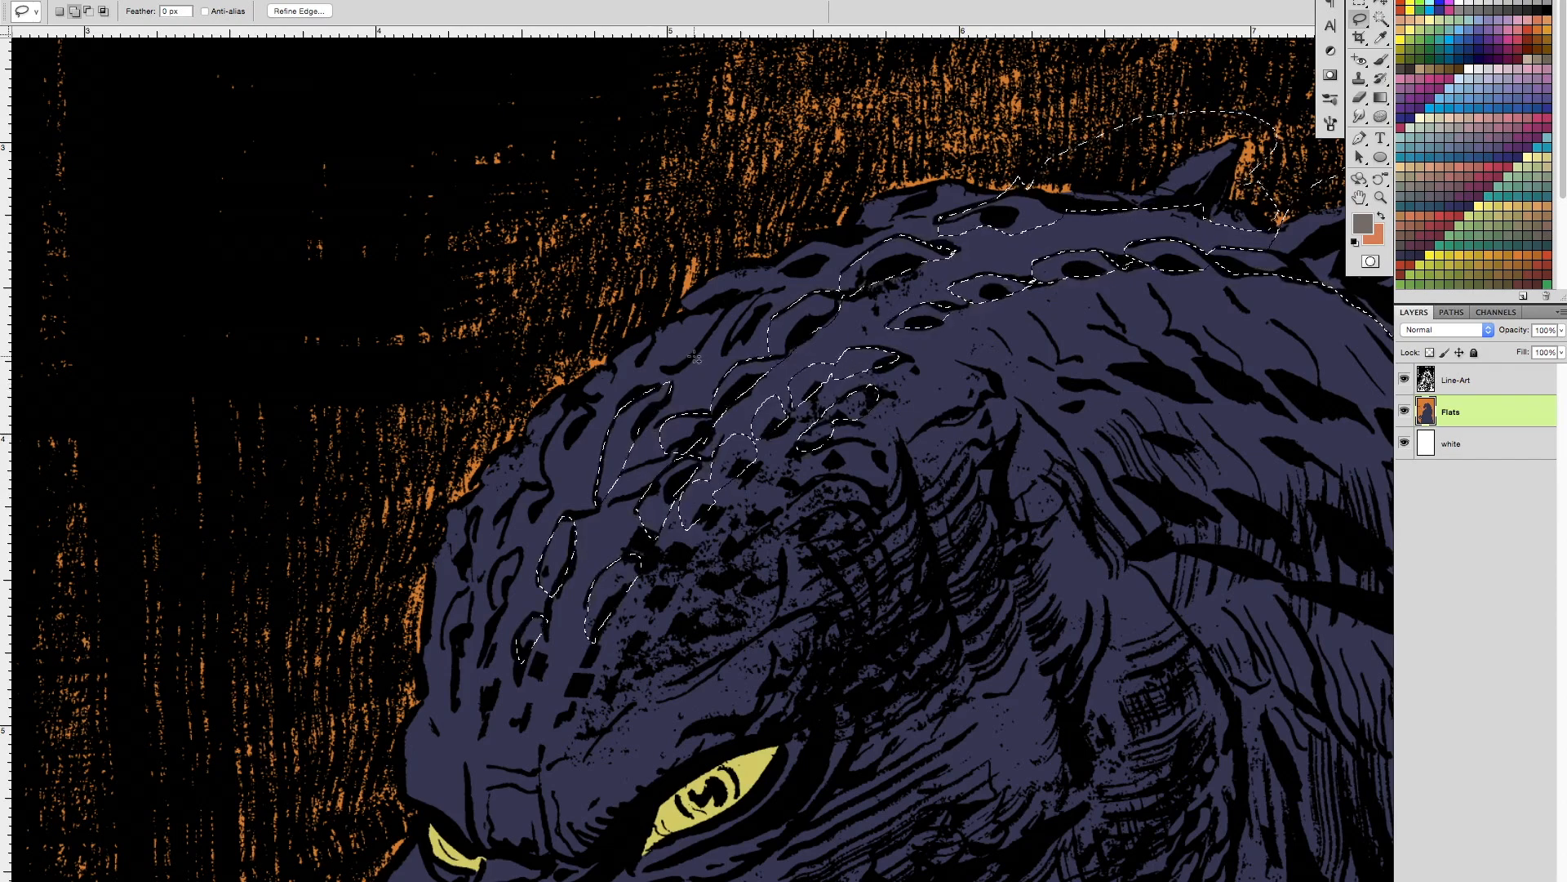
{"action": "mouse_move", "coordinate": [662, 352]}
{"action": "left_mouse_down"}
{"action": "mouse_move", "coordinate": [669, 298]}
{"action": "mouse_move", "coordinate": [743, 233]}
{"action": "mouse_move", "coordinate": [829, 217]}
{"action": "mouse_move", "coordinate": [816, 216]}
{"action": "mouse_move", "coordinate": [986, 150]}
{"action": "left_mouse_up"}
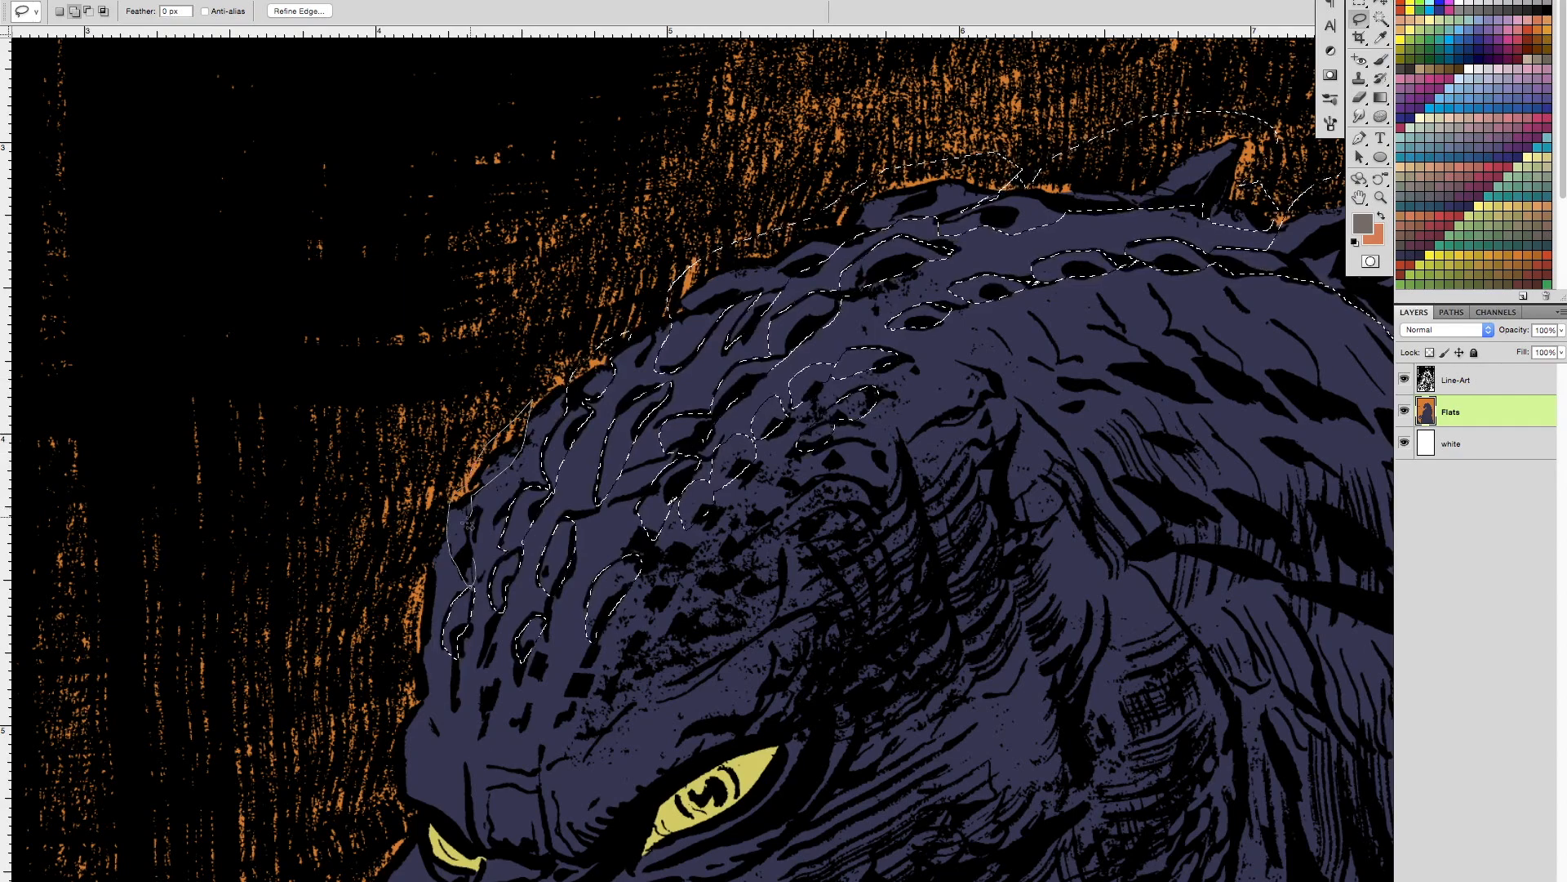
{"action": "left_click_drag", "start_coordinate": [475, 558], "coordinate": [474, 586]}
Step: Restrict the lassoed scale and spine selection to the purple body color and fill it with the grey-brown
{"action": "key", "text": "z"}
{"action": "left_click_drag", "start_coordinate": [751, 625], "coordinate": [666, 640]}
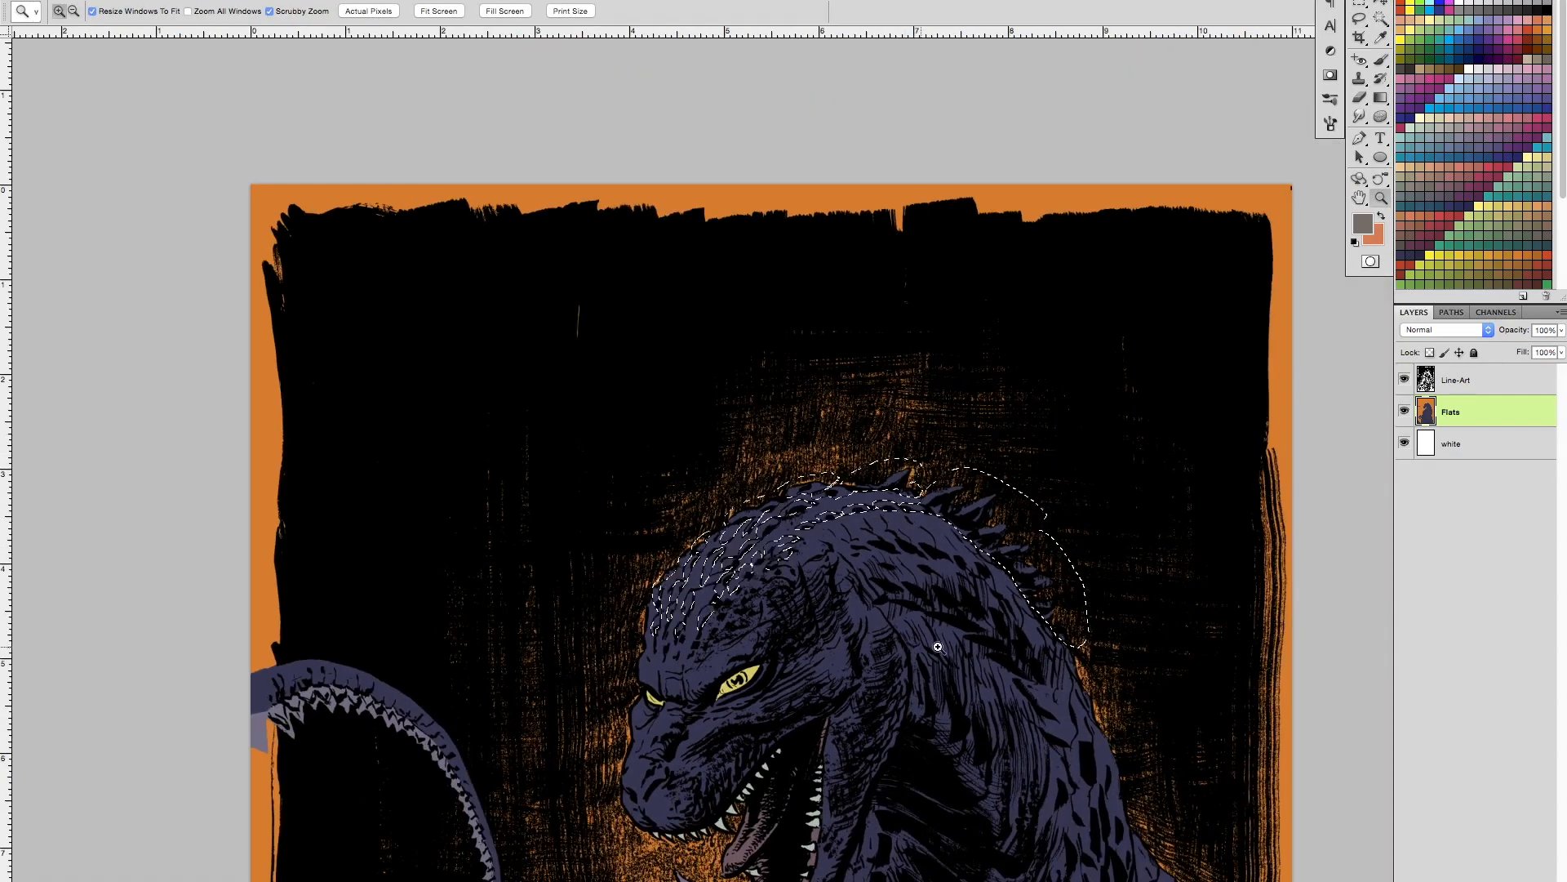
{"action": "key", "text": "w"}
{"action": "left_click", "coordinate": [864, 601], "text": "alt+shift"}
{"action": "key", "text": "alt+BackSpace"}
{"action": "key", "text": "z"}
{"action": "scroll", "coordinate": [903, 605], "scroll_direction": "down", "scroll_amount": 8}
{"action": "scroll", "coordinate": [902, 605], "scroll_direction": "right", "scroll_amount": 3}
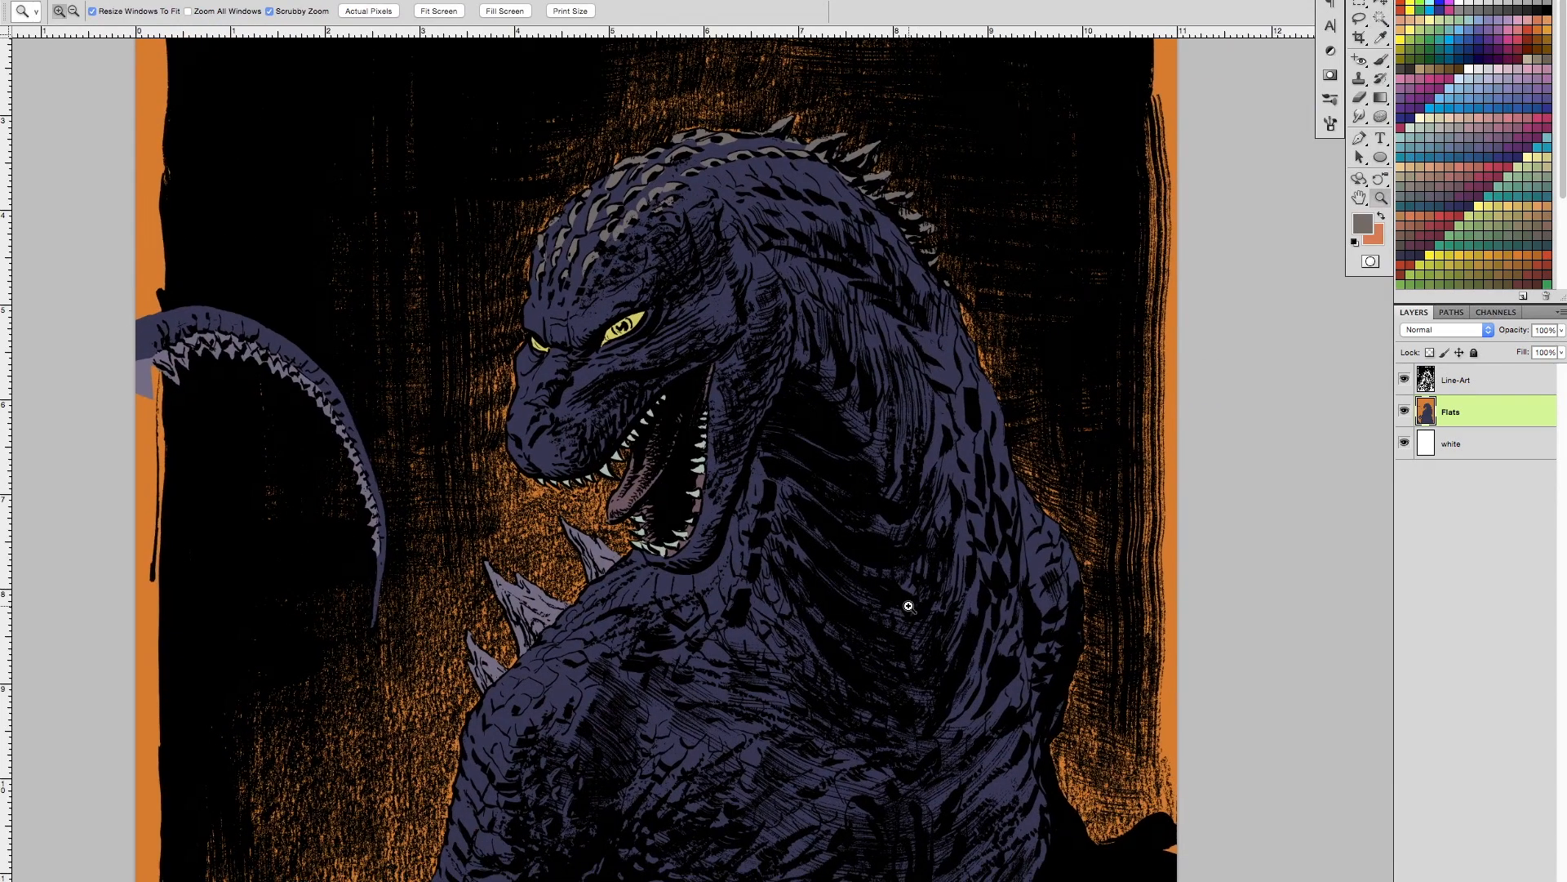
{"action": "left_click", "coordinate": [908, 606], "text": "alt"}
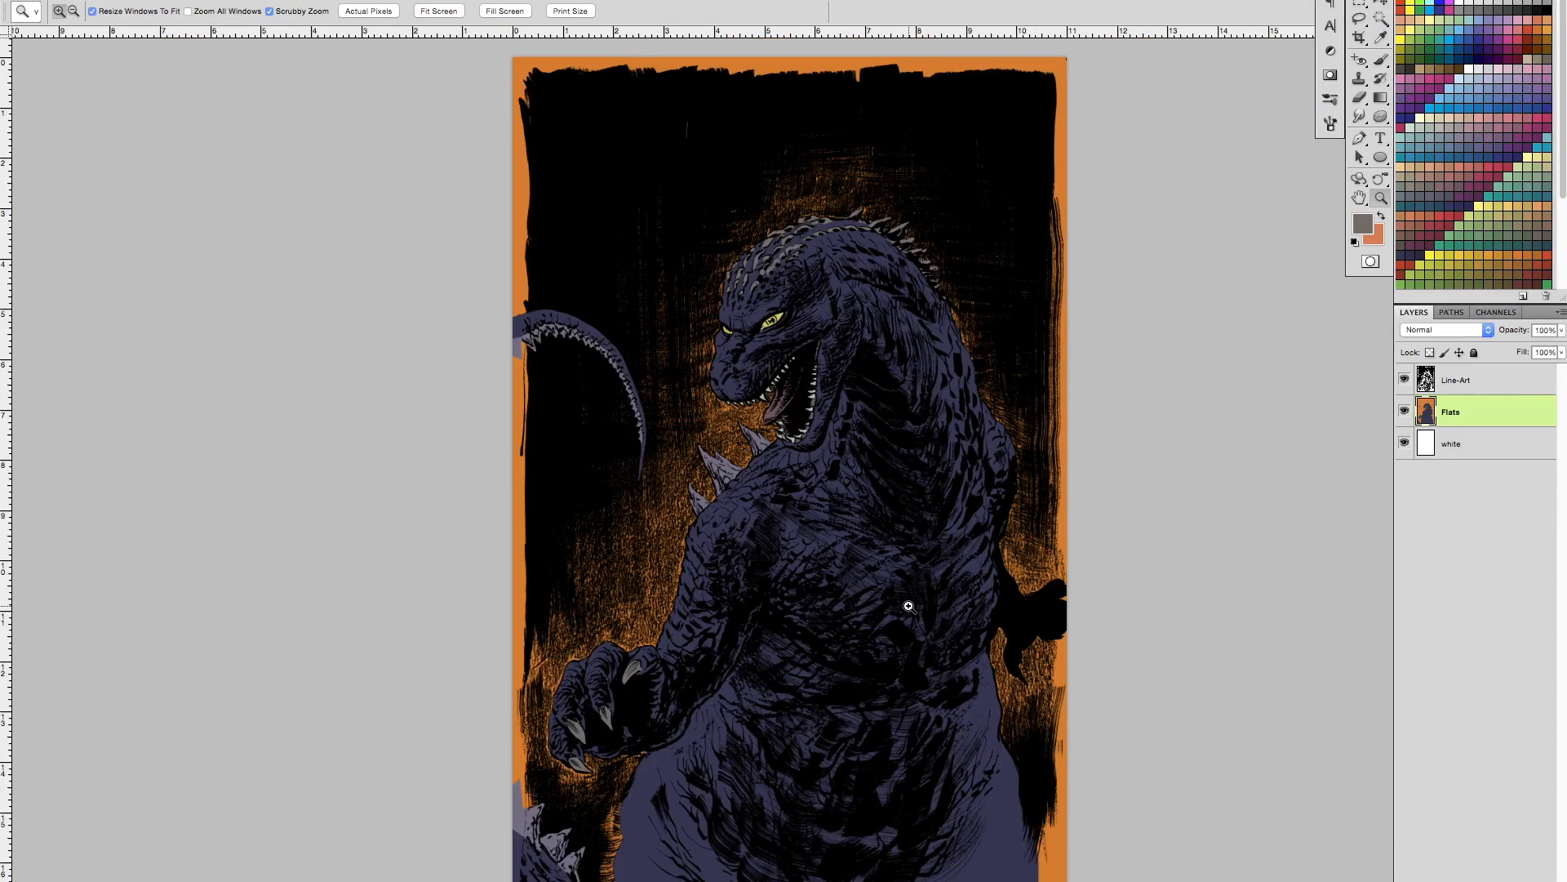
Step: Select the bright yellow of both eyes and recolor it with a muted khaki-yellow swatch
{"action": "left_click_drag", "start_coordinate": [775, 323], "coordinate": [829, 507]}
{"action": "key", "text": "w"}
{"action": "left_click", "coordinate": [782, 494]}
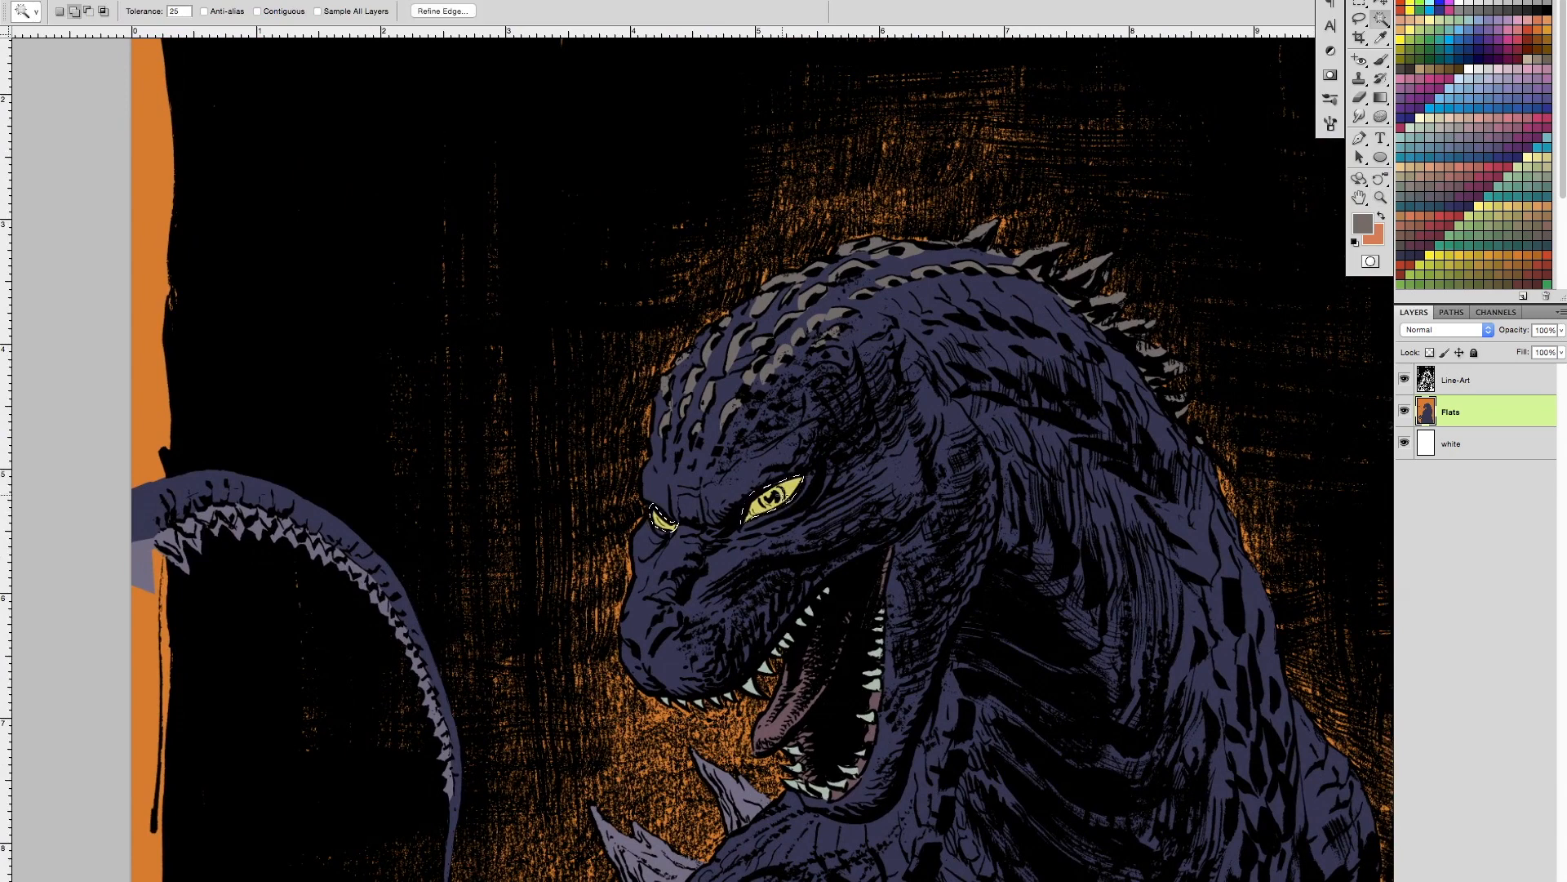
{"action": "left_click", "coordinate": [1469, 121]}
{"action": "key", "text": "alt+BackSpace"}
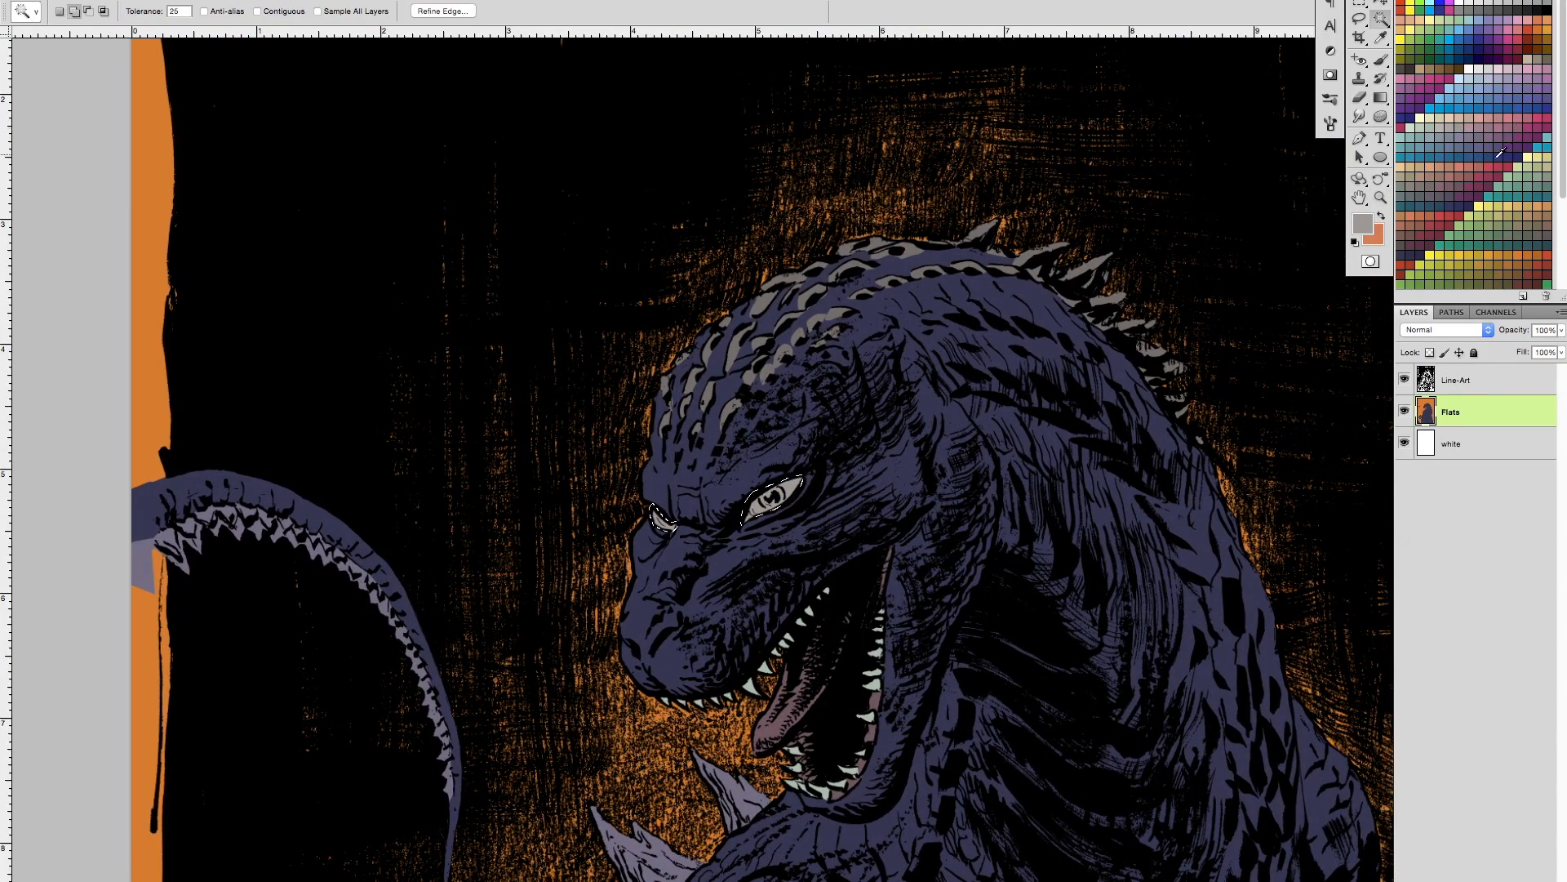
{"action": "left_click", "coordinate": [1520, 214]}
{"action": "key", "text": "alt+BackSpace"}
{"action": "key", "text": "ctrl+d"}
Step: Select the khaki of both eyes and paint the irises inside the selection with an orange-brown swatch
{"action": "key", "text": "z"}
{"action": "left_click_drag", "start_coordinate": [767, 528], "coordinate": [826, 542]}
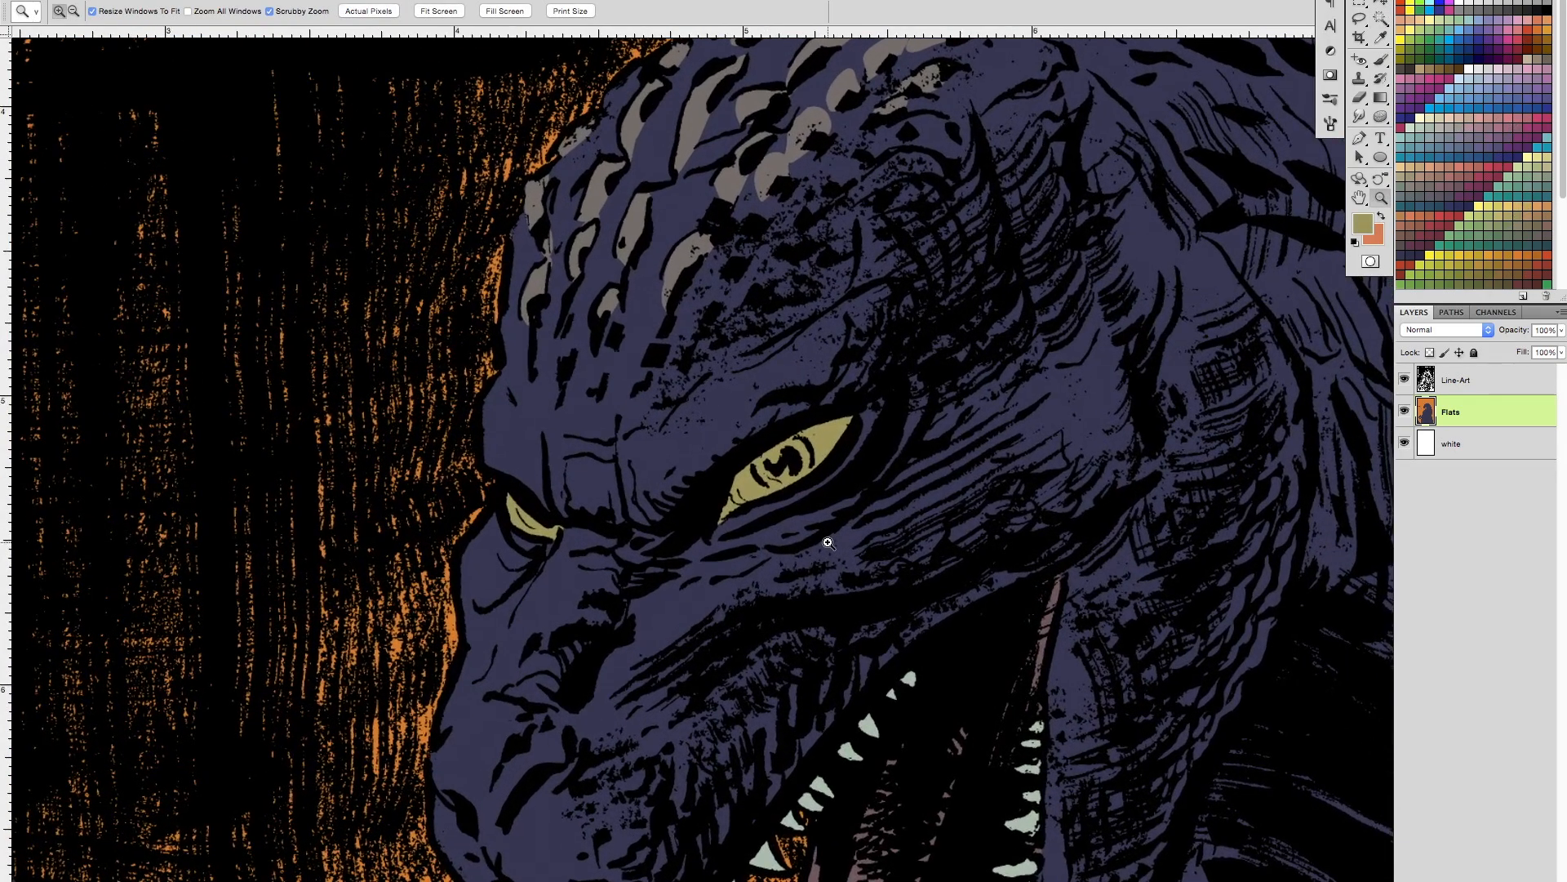
{"action": "key", "text": "b"}
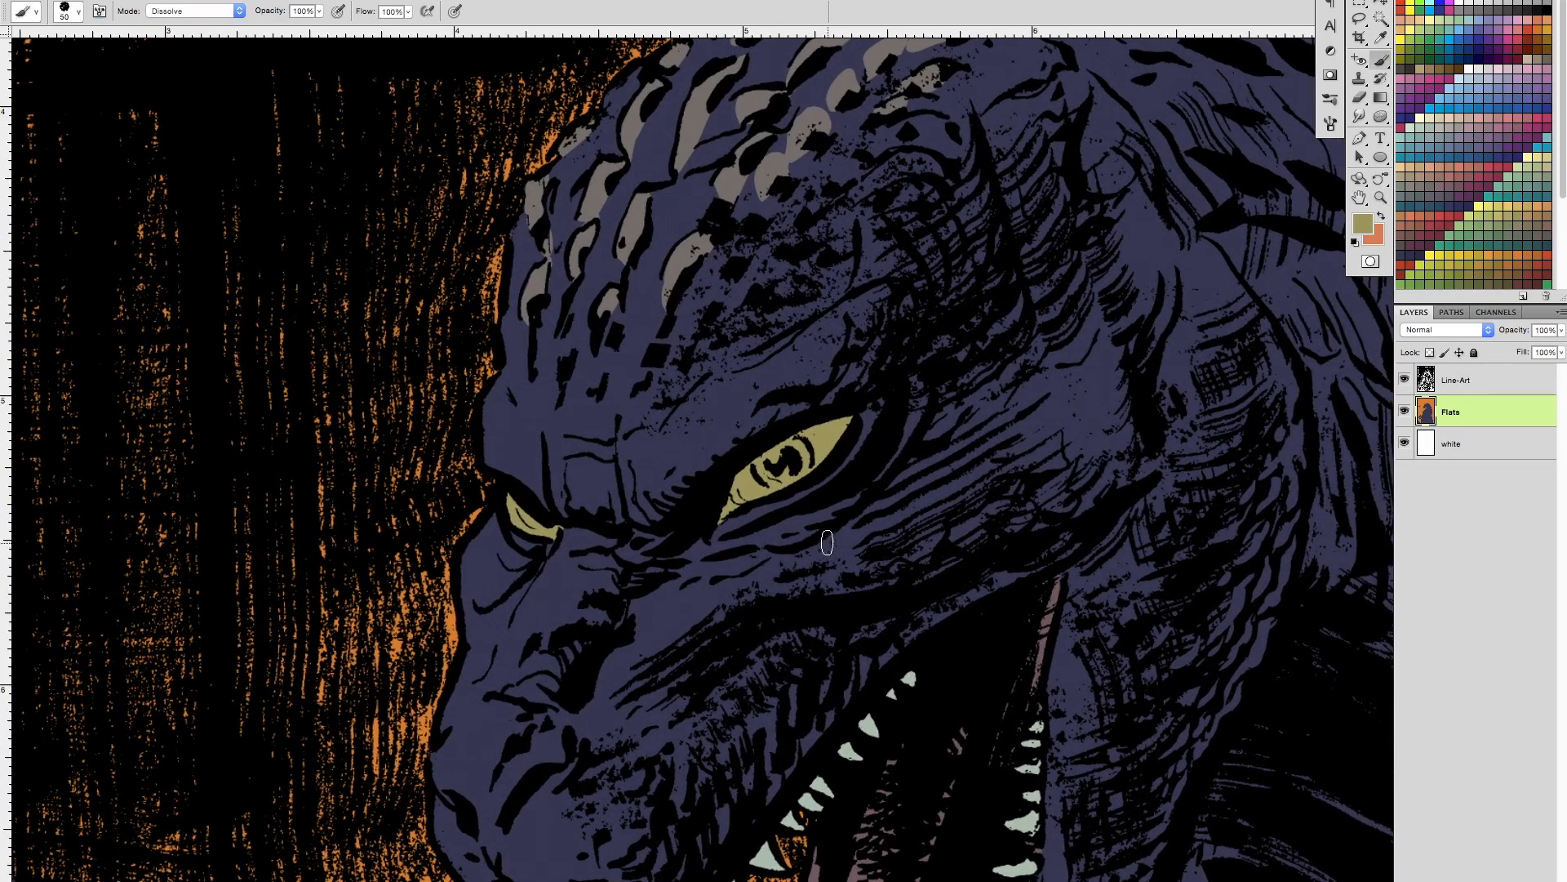
{"action": "left_click", "coordinate": [1536, 248]}
{"action": "key", "text": "w"}
{"action": "left_click", "coordinate": [774, 489]}
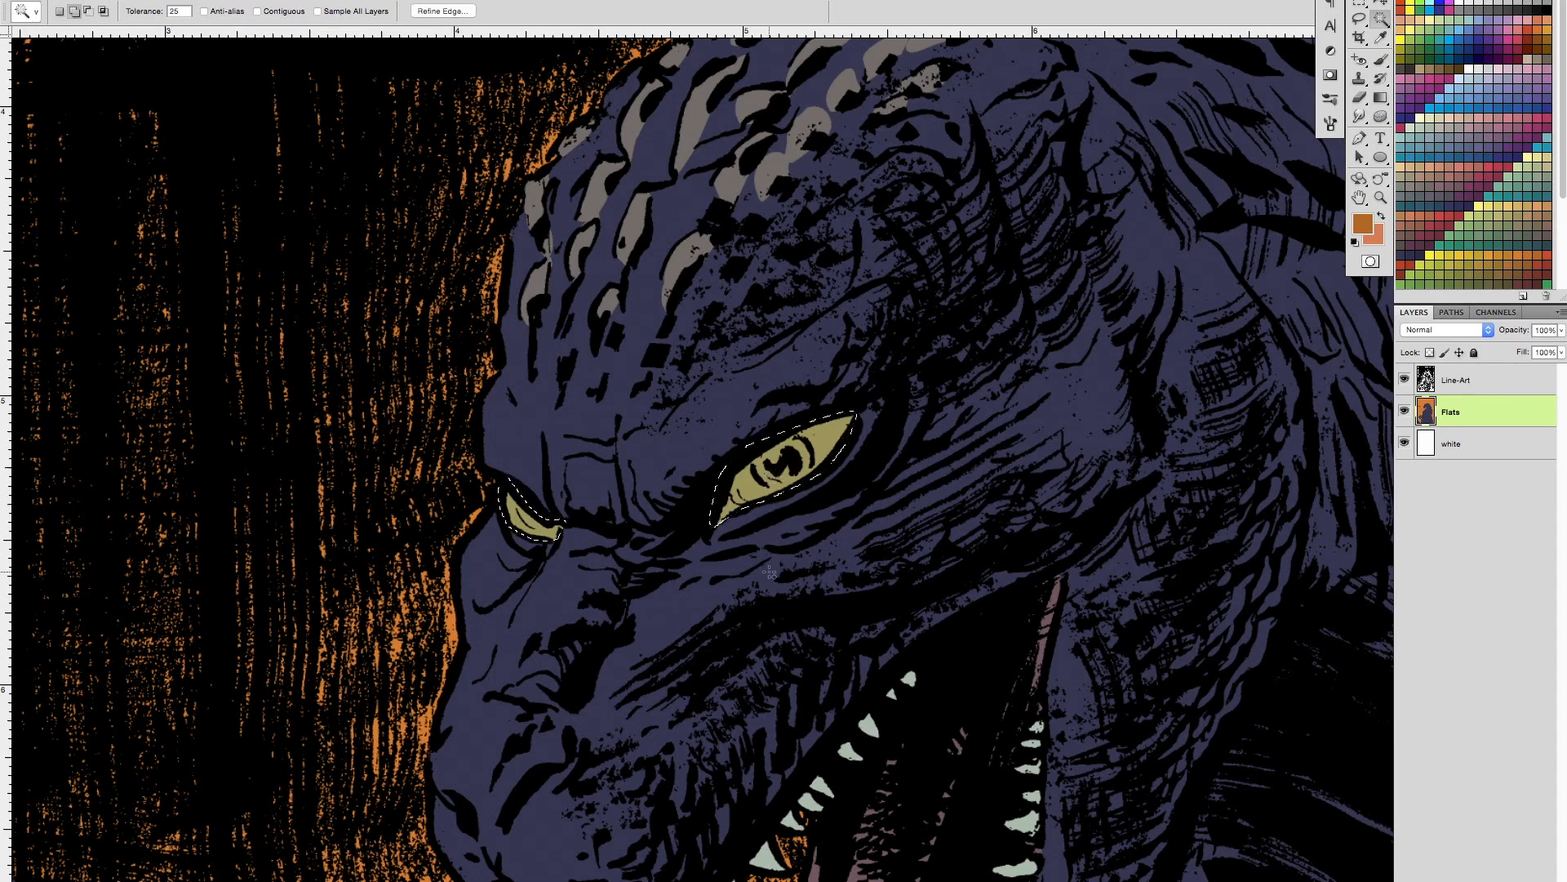
{"action": "key", "text": "b"}
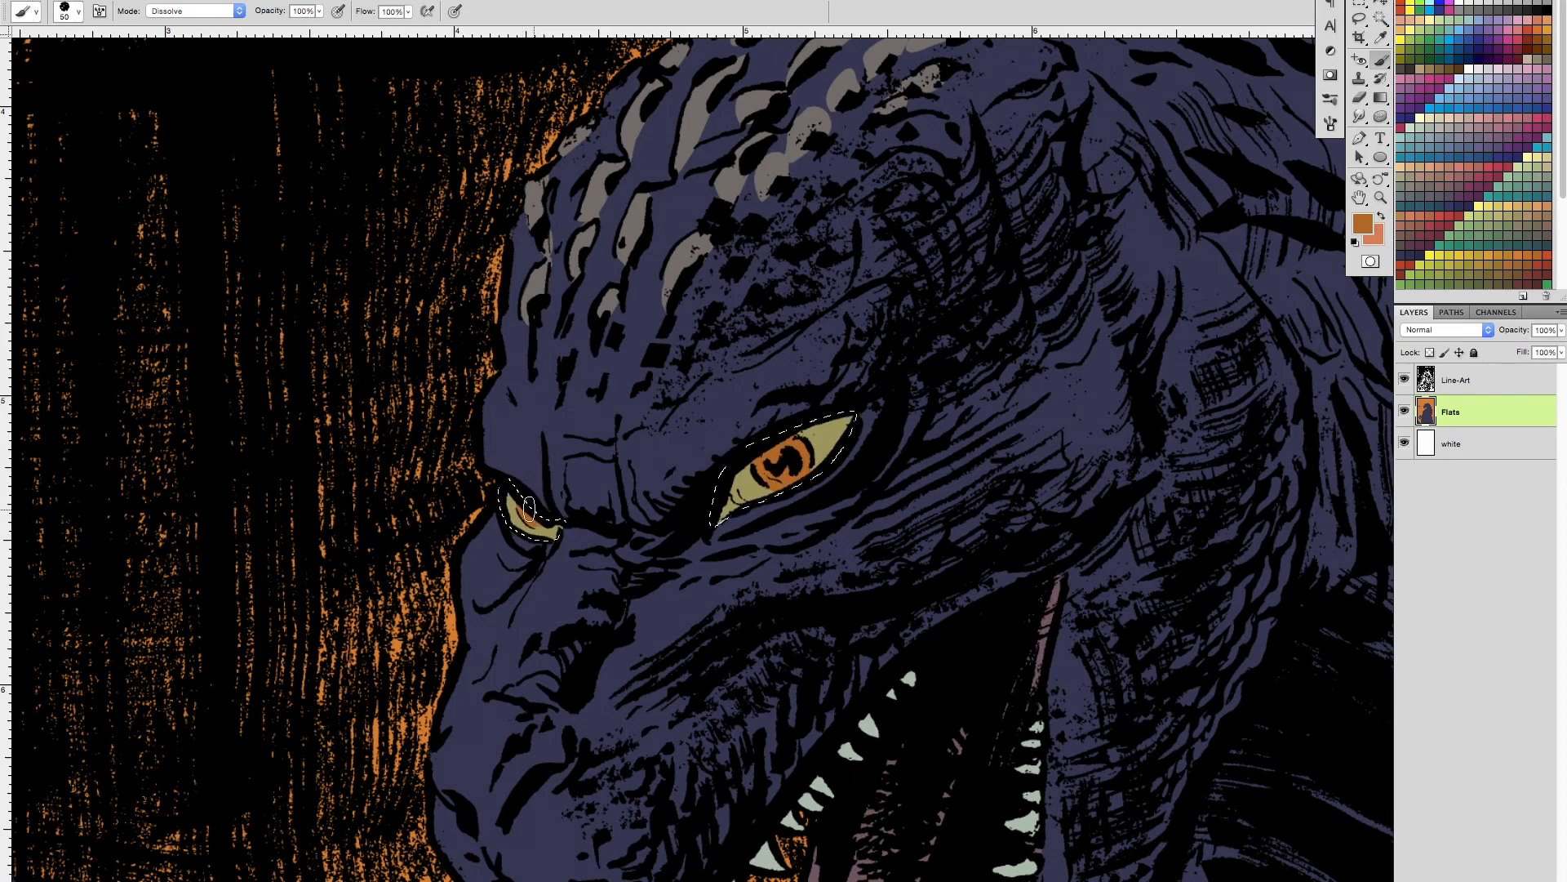
{"action": "key", "text": "z"}
{"action": "mouse_move", "coordinate": [759, 492]}
{"action": "left_mouse_down"}
{"action": "mouse_move", "coordinate": [857, 486]}
{"action": "mouse_move", "coordinate": [837, 534]}
{"action": "left_mouse_up"}
{"action": "key", "text": "b"}
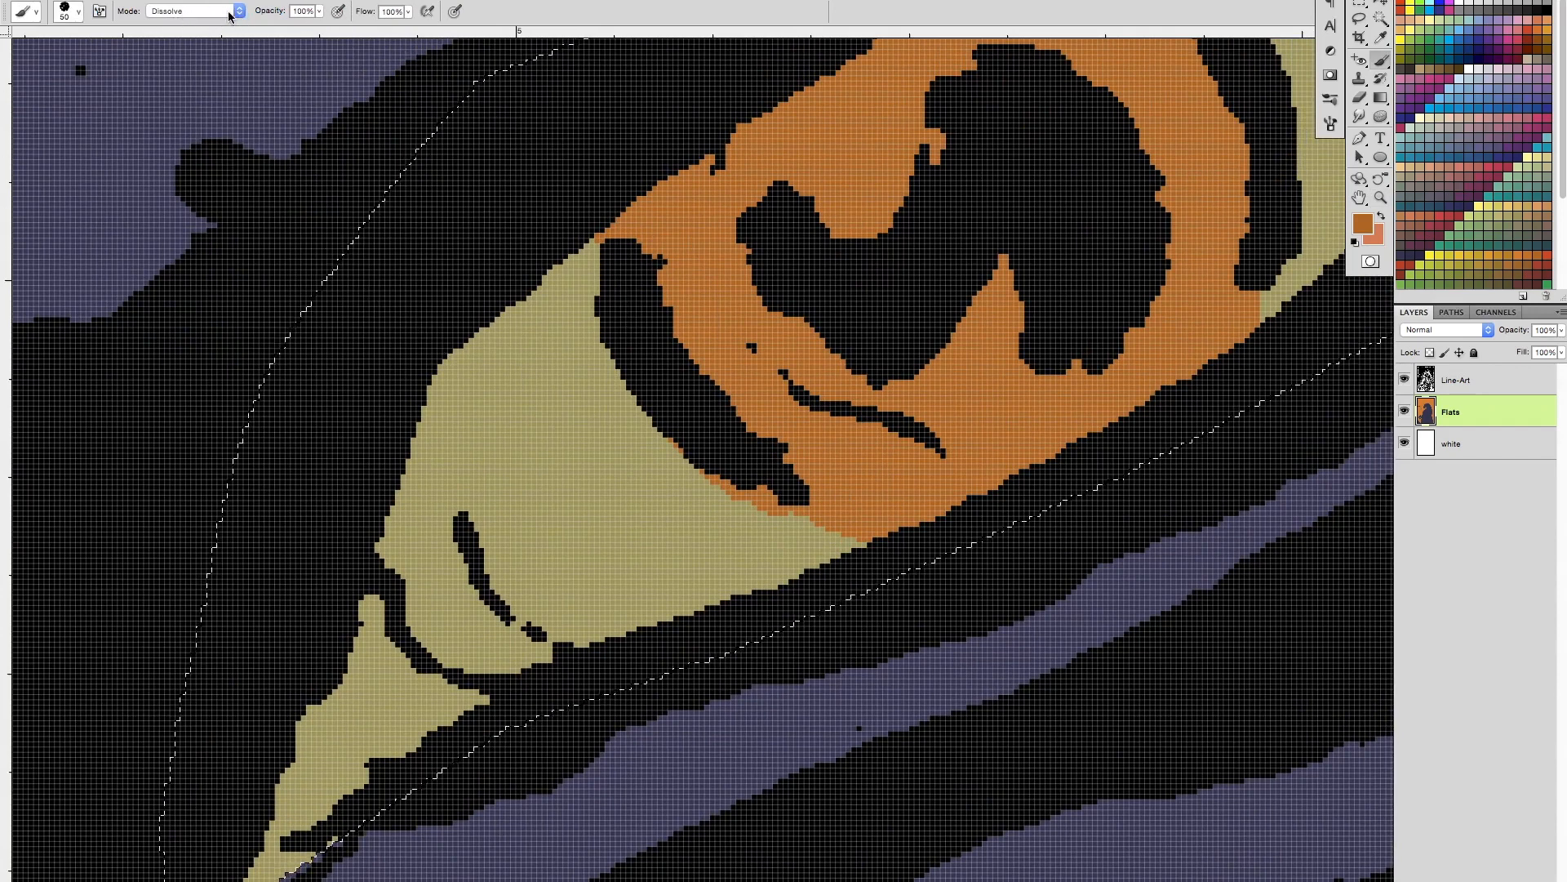
{"action": "left_click", "coordinate": [610, 513]}
{"action": "key", "text": "z"}
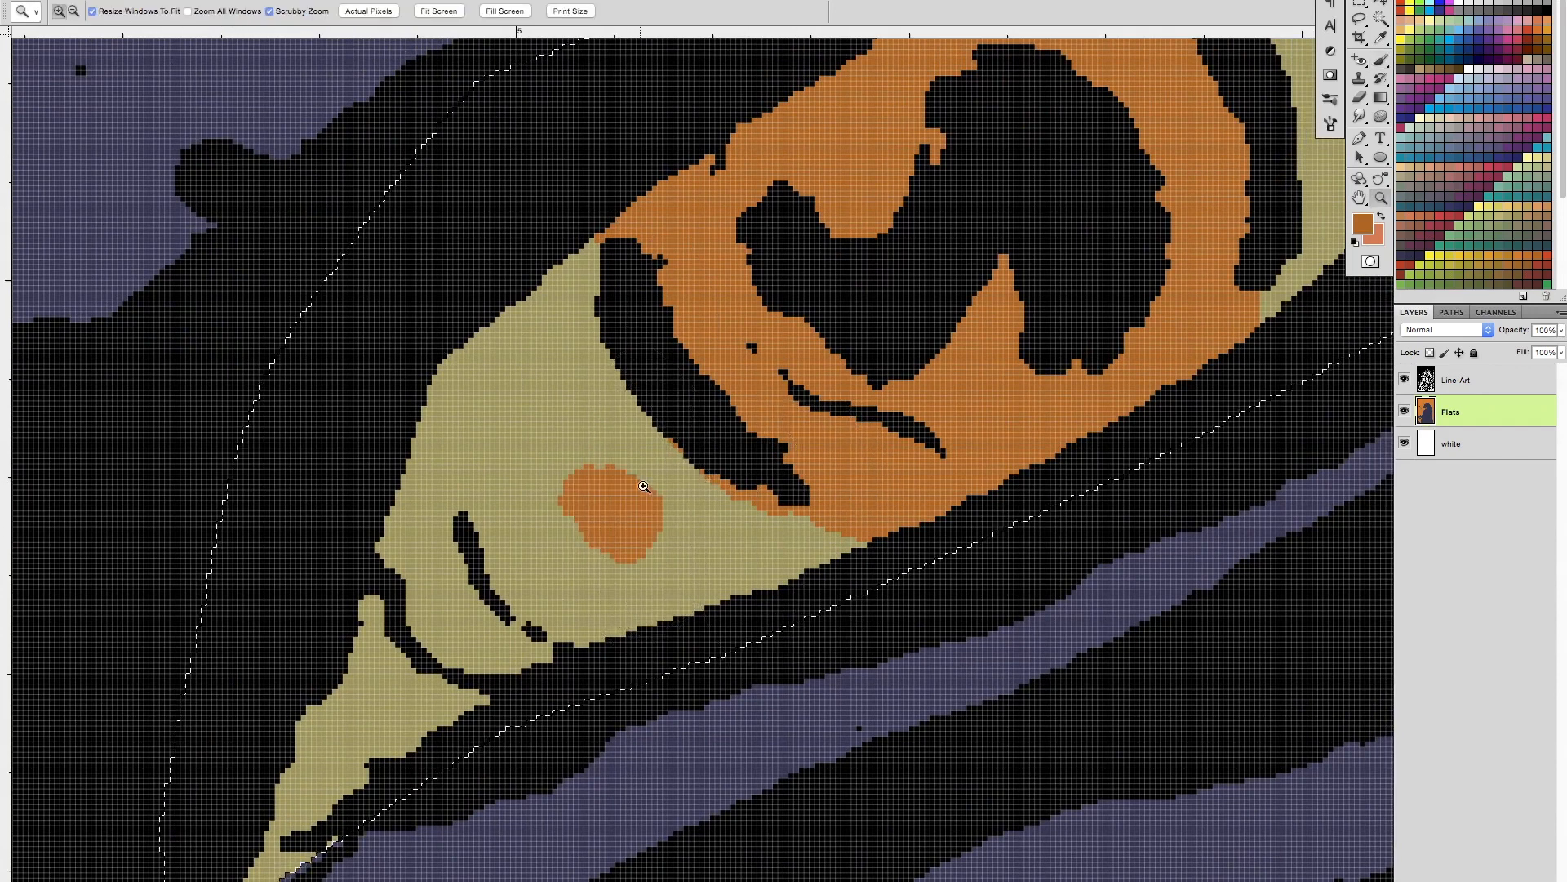
{"action": "left_click", "coordinate": [728, 501]}
{"action": "left_click", "coordinate": [718, 512]}
{"action": "key", "text": "ctrl+z"}
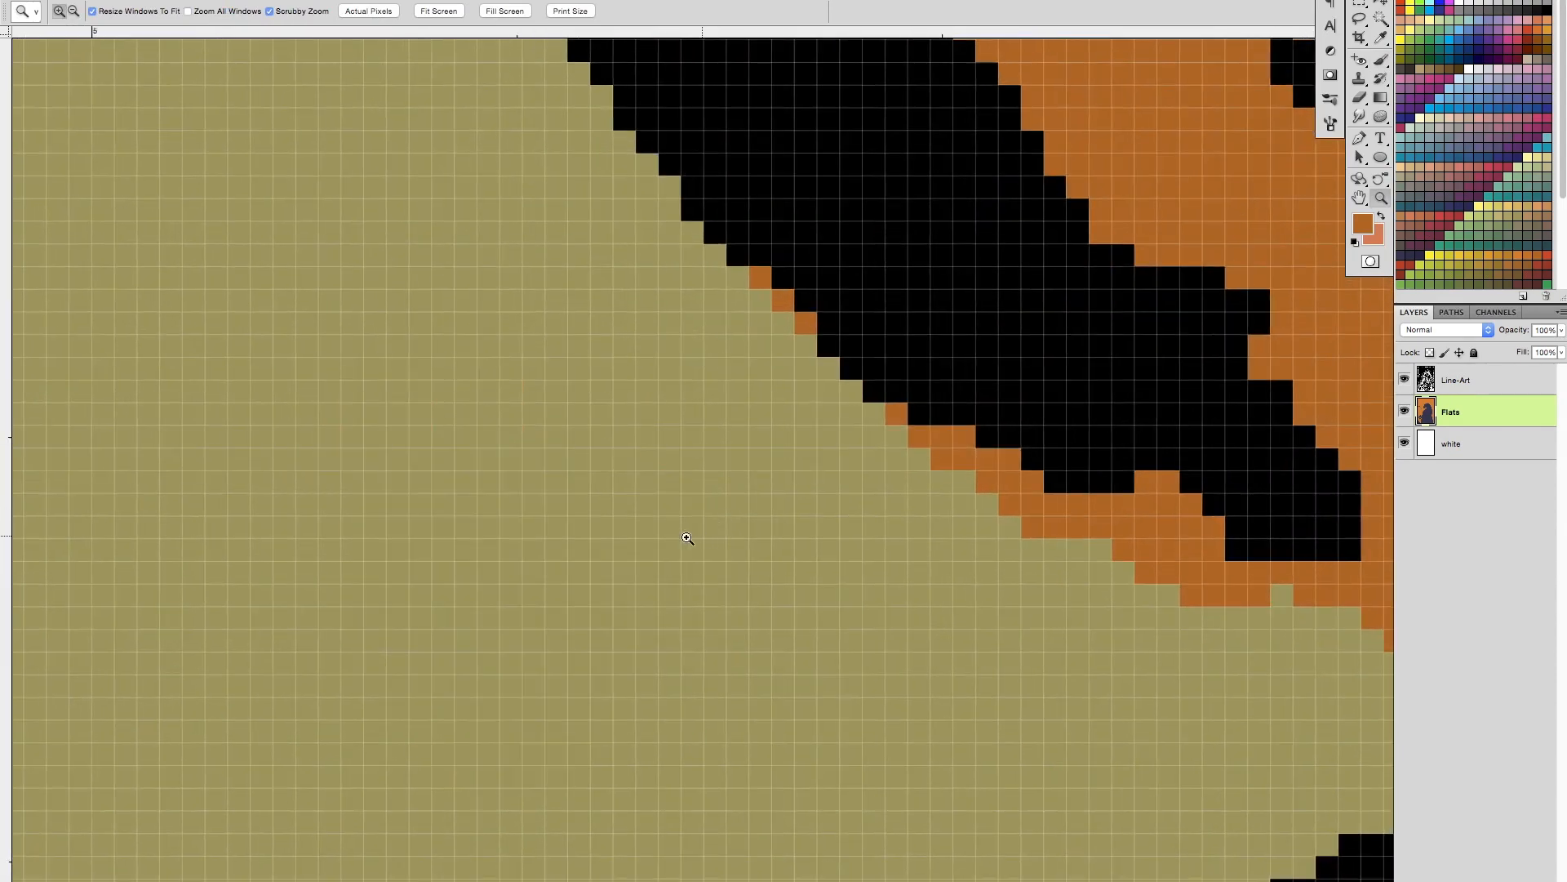
{"action": "left_click", "coordinate": [701, 536], "text": "alt"}
{"action": "left_click", "coordinate": [701, 537], "text": "alt"}
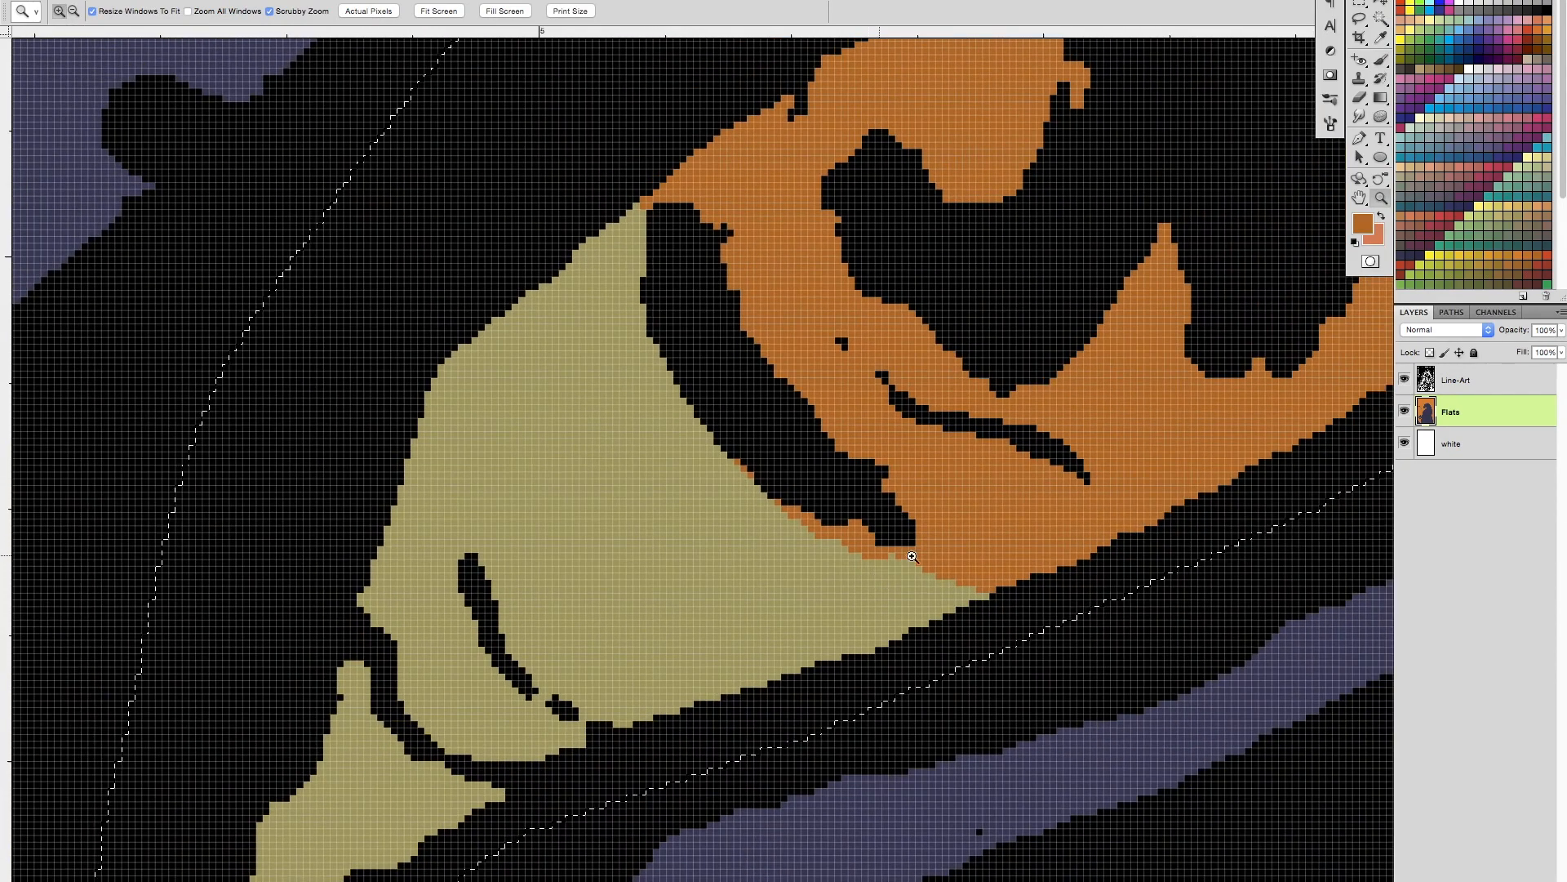
Step: Sample the eye's khaki and paint over the orange spill outside the larger eye's iris outline with a size 10 brush
{"action": "key", "text": "b"}
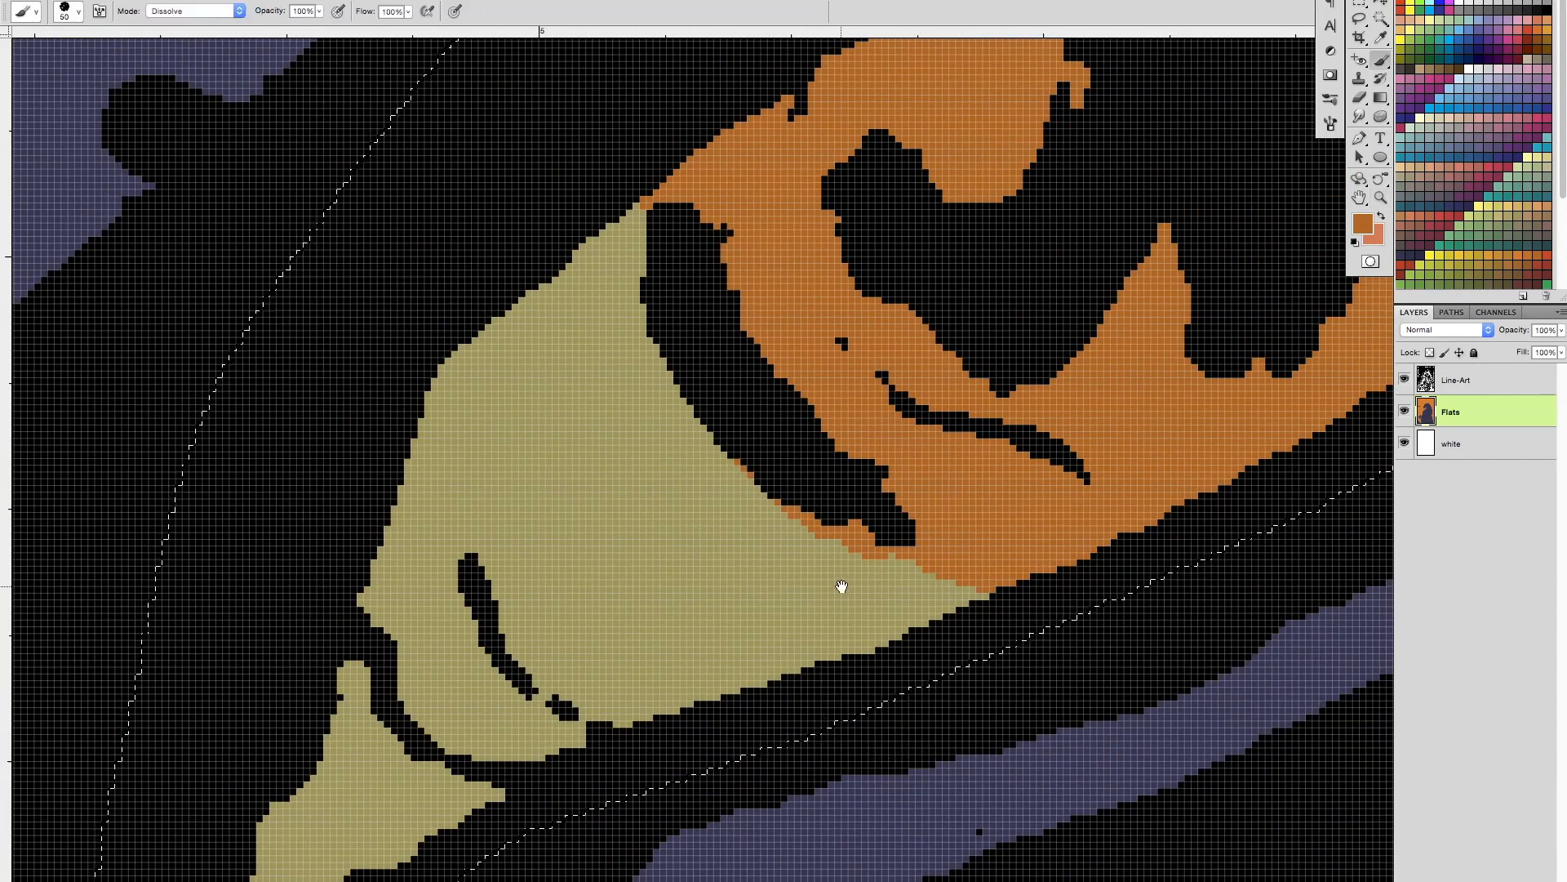
{"action": "left_click_drag", "start_coordinate": [841, 586], "coordinate": [688, 598]}
{"action": "left_click", "coordinate": [578, 612], "text": "alt"}
{"action": "key", "text": "bracketleft"}
{"action": "key", "text": "bracketleft"}
{"action": "key", "text": "bracketleft"}
{"action": "key", "text": "bracketleft"}
{"action": "mouse_move", "coordinate": [561, 453]}
{"action": "left_mouse_down"}
{"action": "mouse_move", "coordinate": [604, 506]}
{"action": "mouse_move", "coordinate": [857, 604]}
{"action": "left_mouse_up"}
{"action": "mouse_move", "coordinate": [1021, 507]}
{"action": "left_mouse_down"}
{"action": "mouse_move", "coordinate": [784, 717]}
{"action": "mouse_move", "coordinate": [727, 727]}
{"action": "left_mouse_up"}
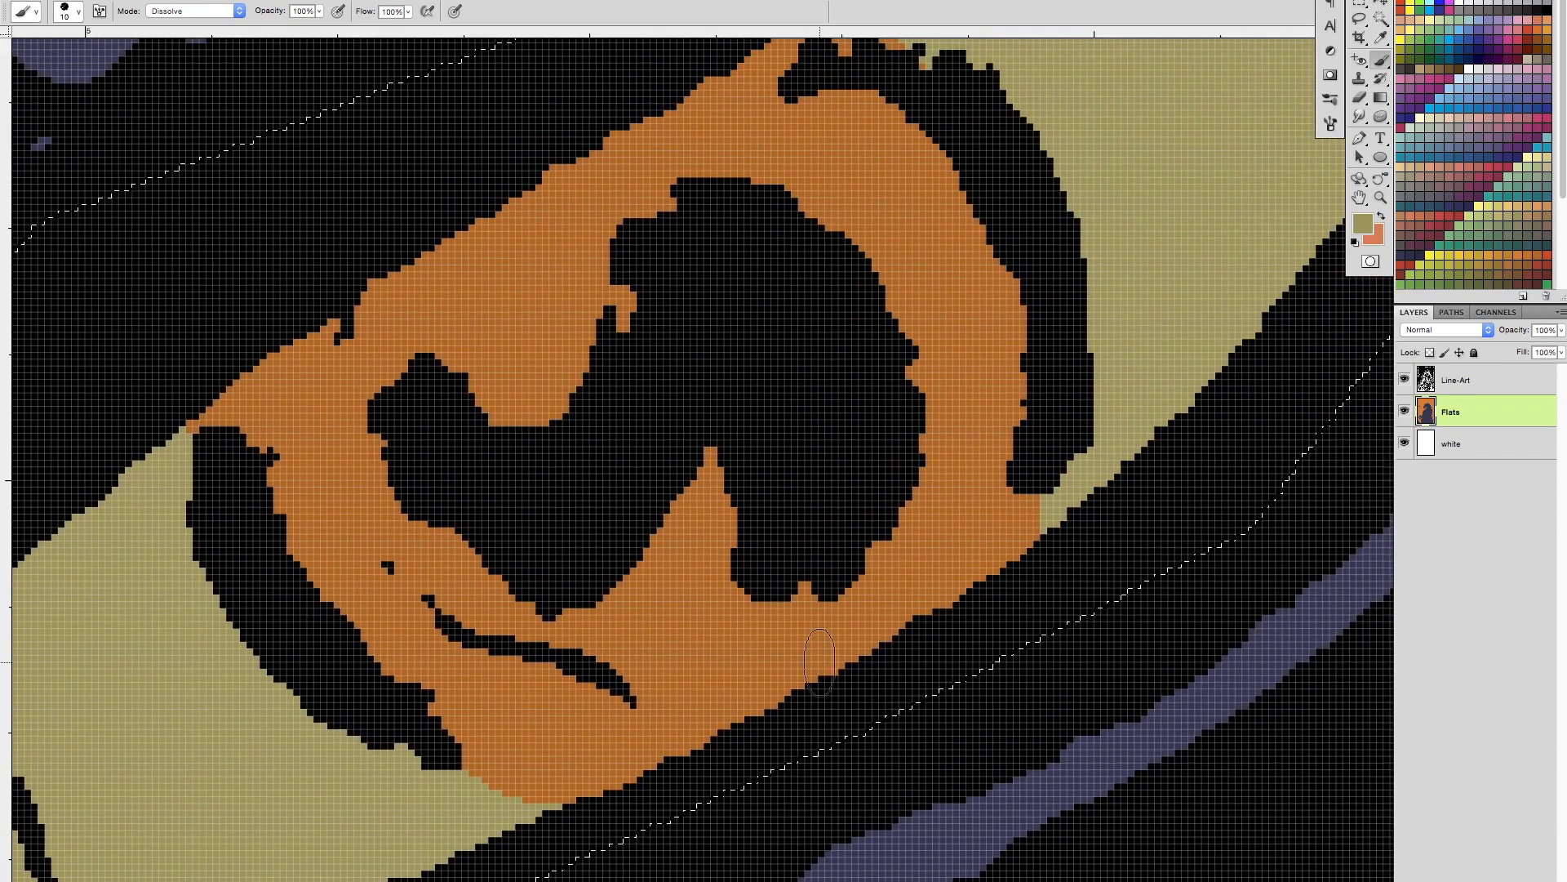
{"action": "left_click_drag", "start_coordinate": [989, 313], "coordinate": [954, 558]}
{"action": "left_click_drag", "start_coordinate": [876, 319], "coordinate": [776, 276]}
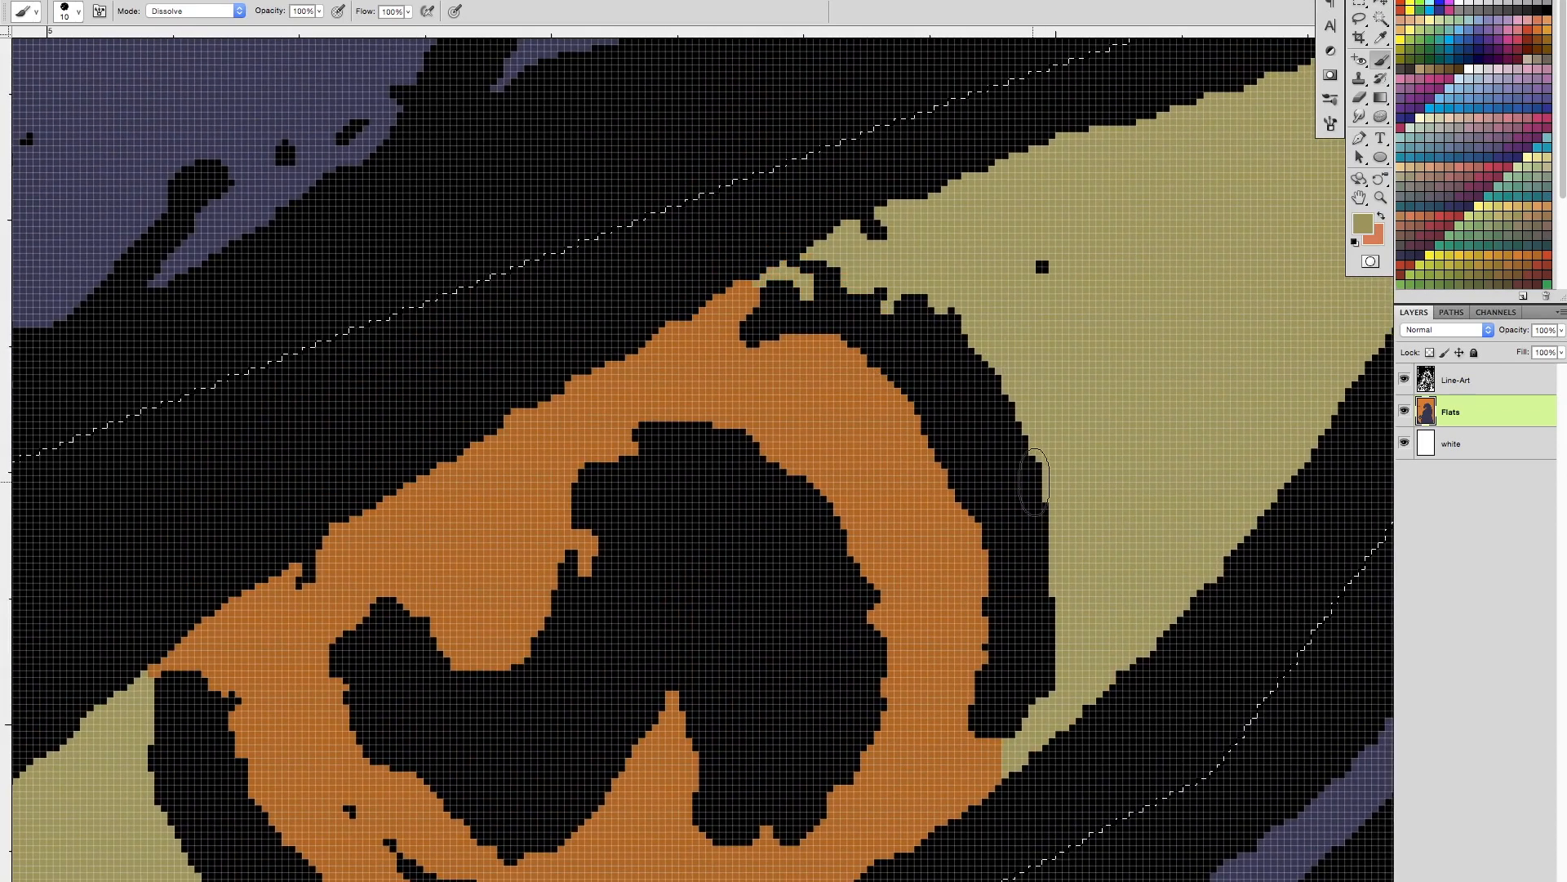
{"action": "key", "text": "super+0"}
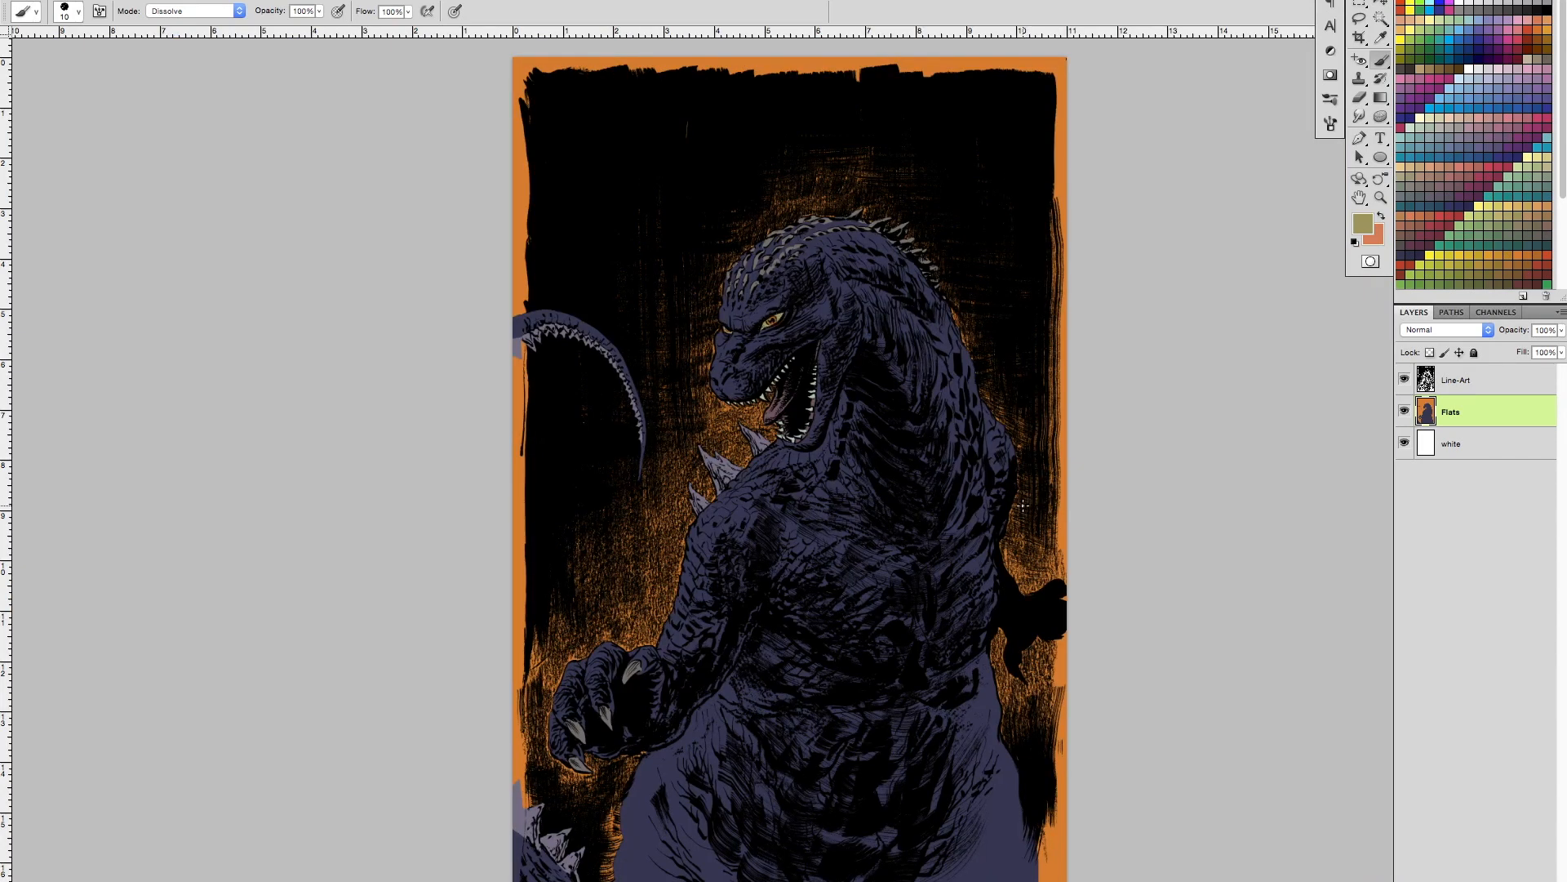
{"action": "key", "text": "z"}
{"action": "left_click_drag", "start_coordinate": [775, 326], "coordinate": [868, 333]}
{"action": "key", "text": "super+0"}
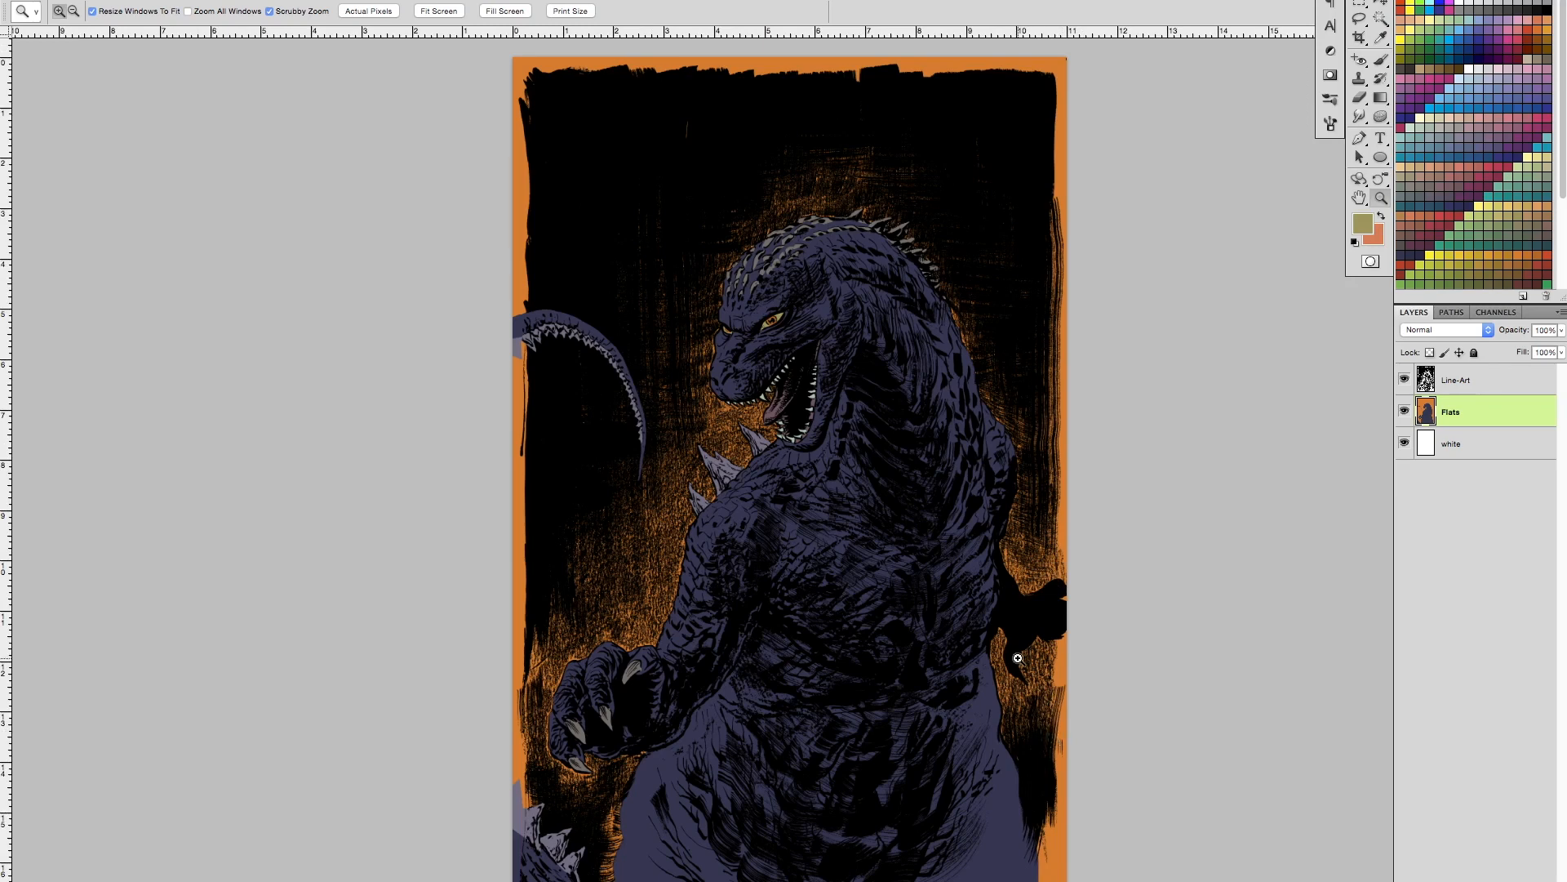
{"action": "key", "text": "e"}
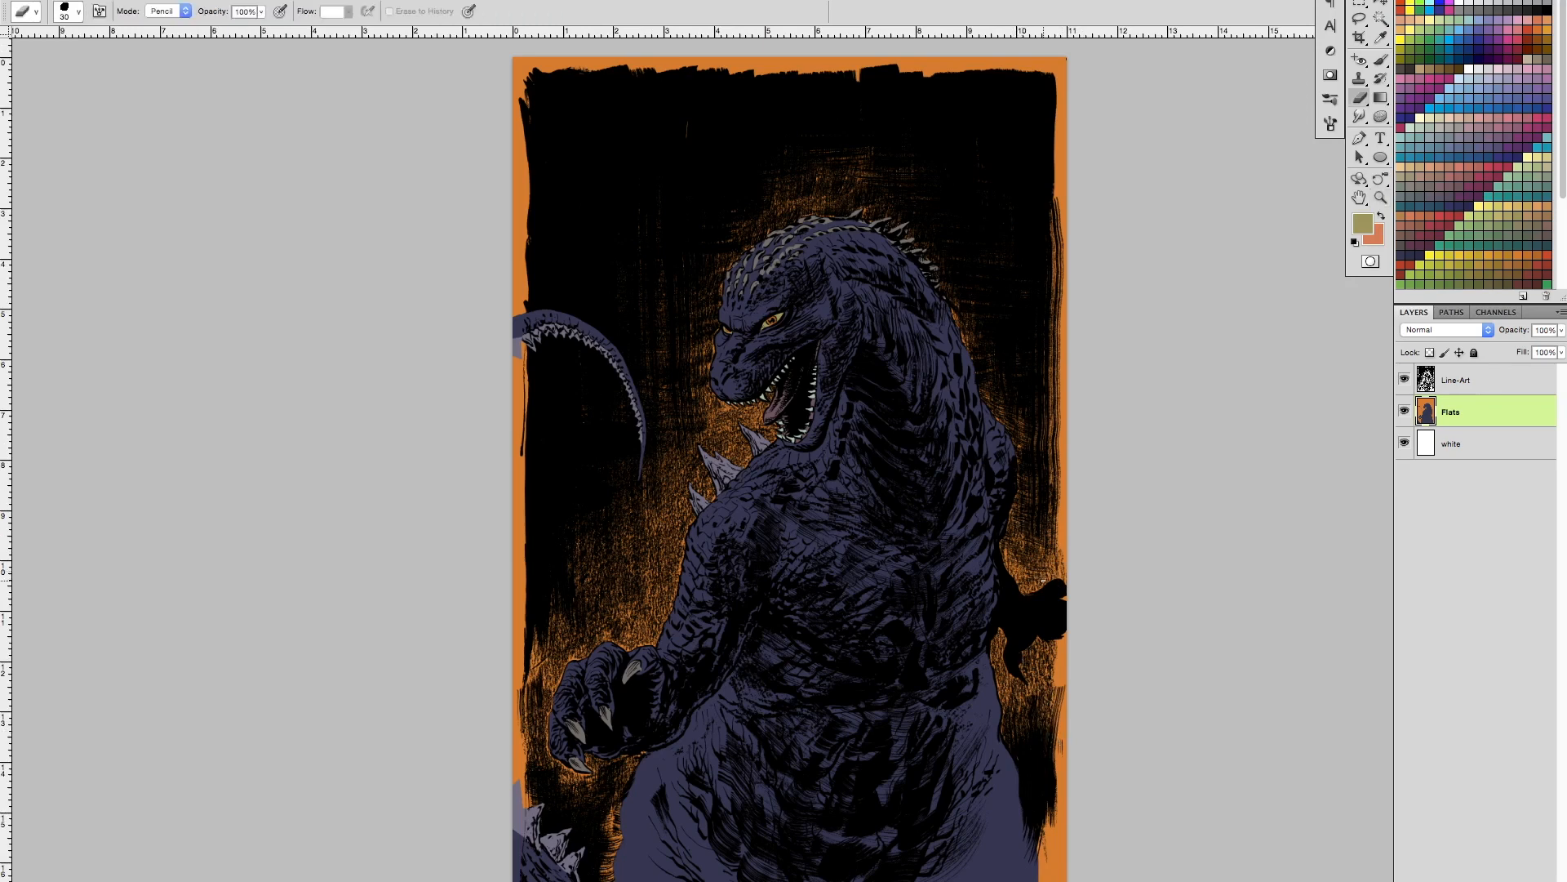
Step: Select the orange background across the whole artwork and fill it with a reddish brown
{"action": "key", "text": "w"}
{"action": "left_click", "coordinate": [1029, 573]}
{"action": "key", "text": "ctrl+d"}
{"action": "left_click", "coordinate": [1422, 225]}
{"action": "key", "text": "alt+BackSpace"}
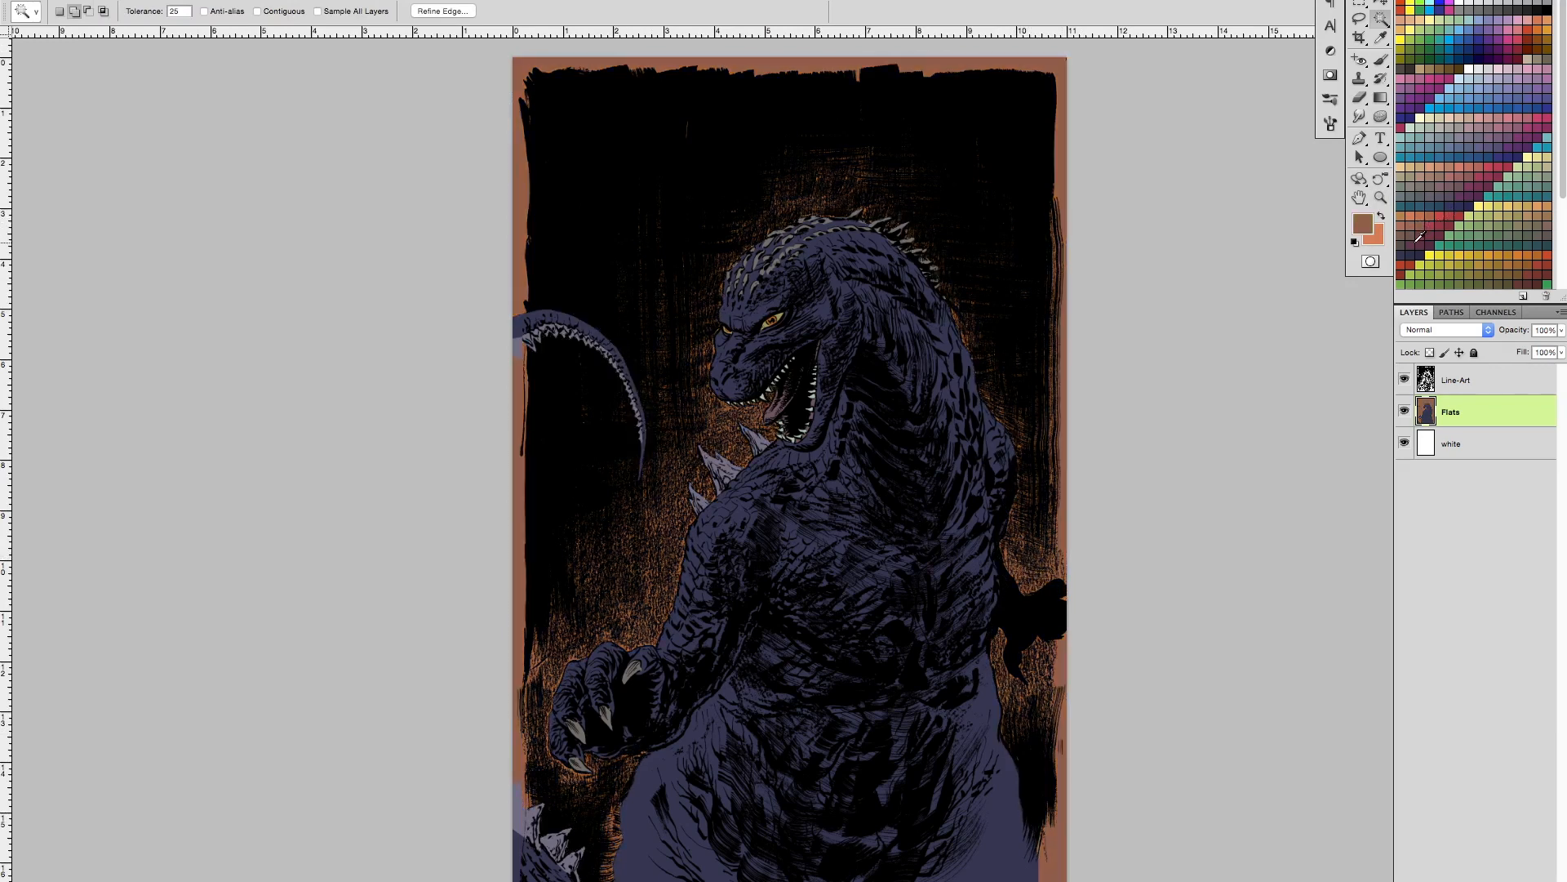
Step: Try a dark maroon and a brick red as the background fill
{"action": "left_click", "coordinate": [1442, 234]}
{"action": "key", "text": "alt+BackSpace"}
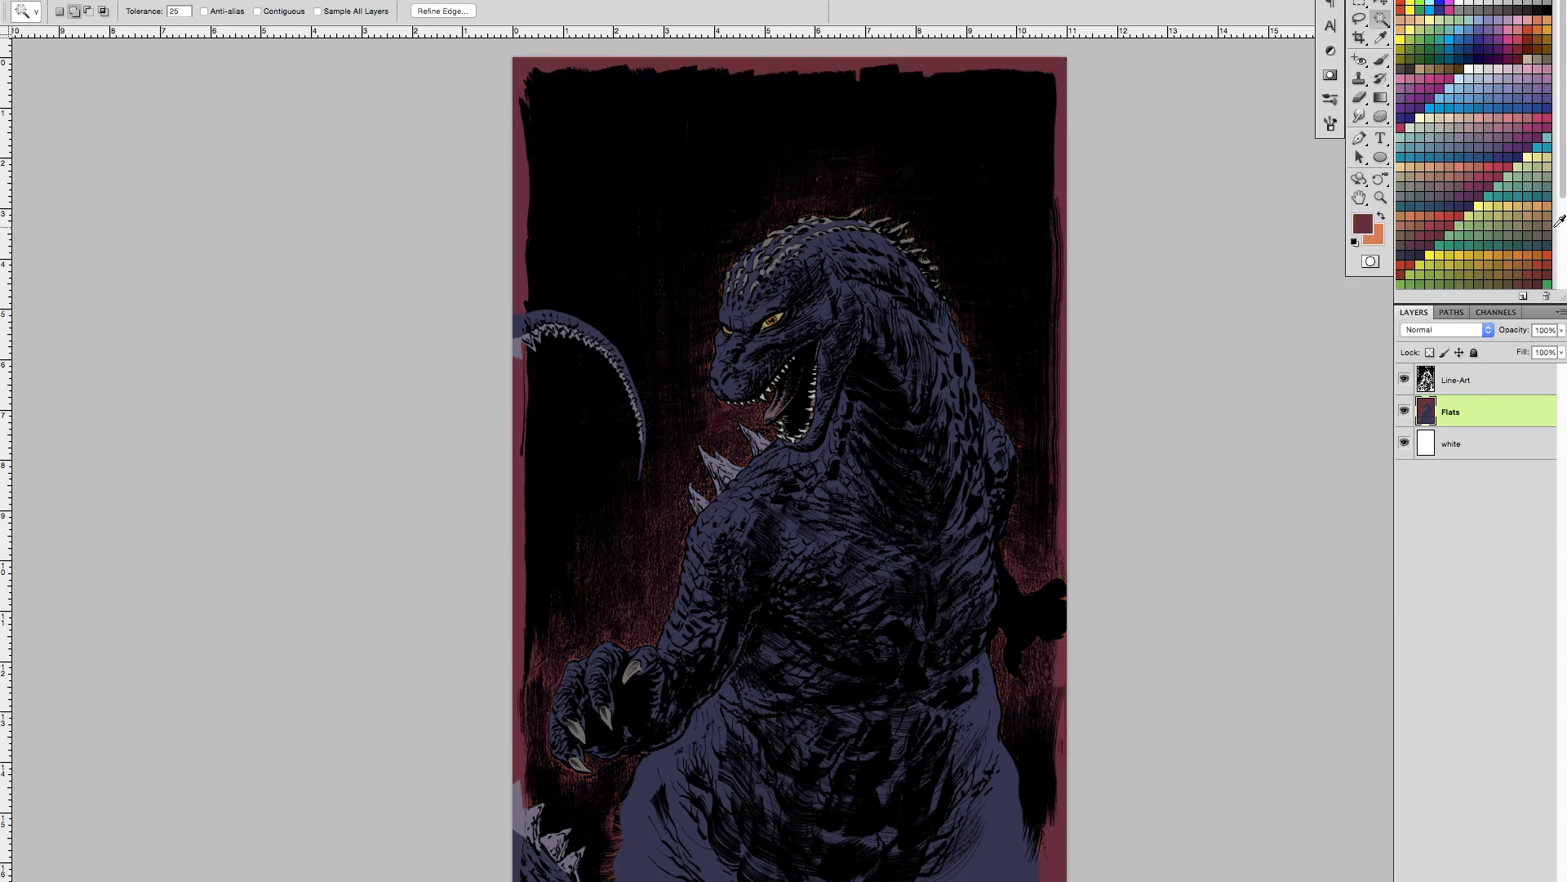
{"action": "left_click", "coordinate": [1549, 263]}
{"action": "key", "text": "alt+BackSpace"}
Step: Try a medium brown, a dark green and a dark navy from further down the swatches as the background fill
{"action": "left_click_drag", "start_coordinate": [1560, 193], "coordinate": [1563, 268]}
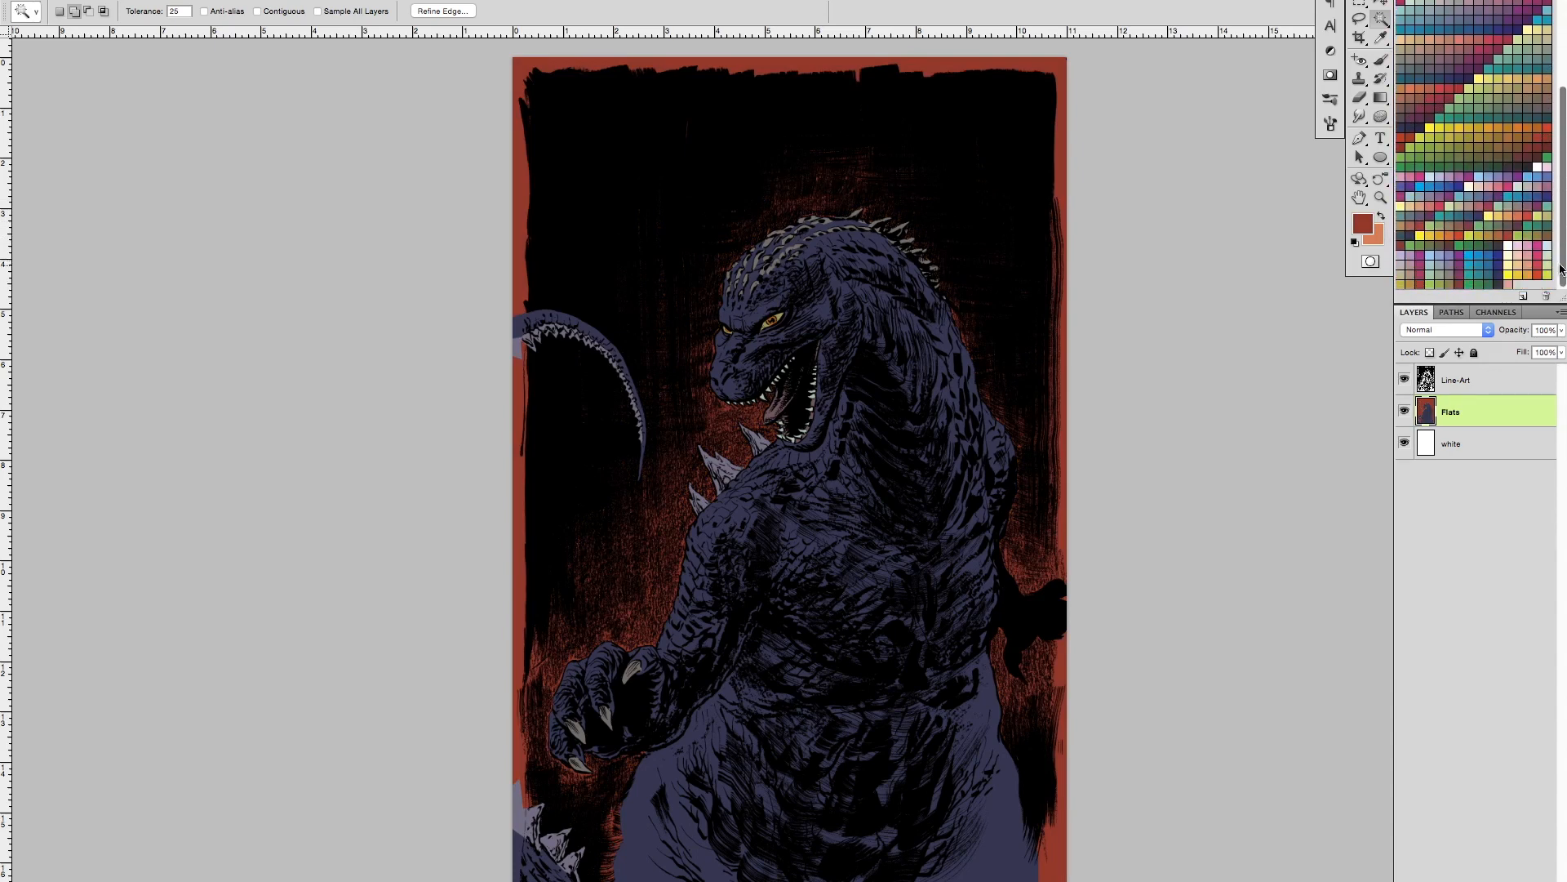
{"action": "left_click", "coordinate": [1541, 236]}
{"action": "key", "text": "alt+BackSpace"}
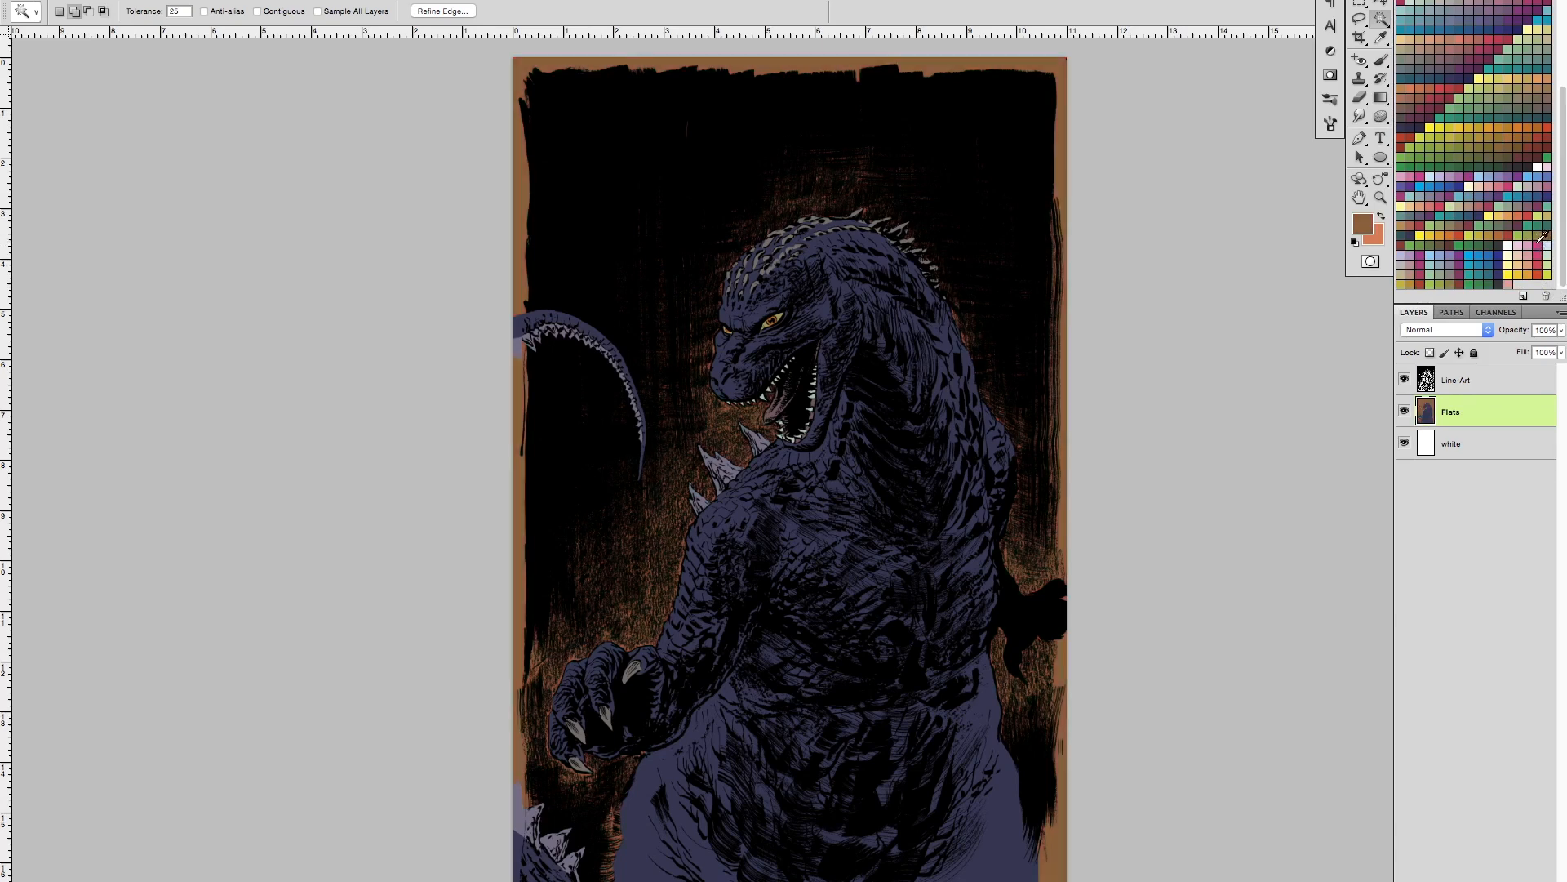
{"action": "left_click", "coordinate": [1492, 242]}
{"action": "key", "text": "alt+BackSpace"}
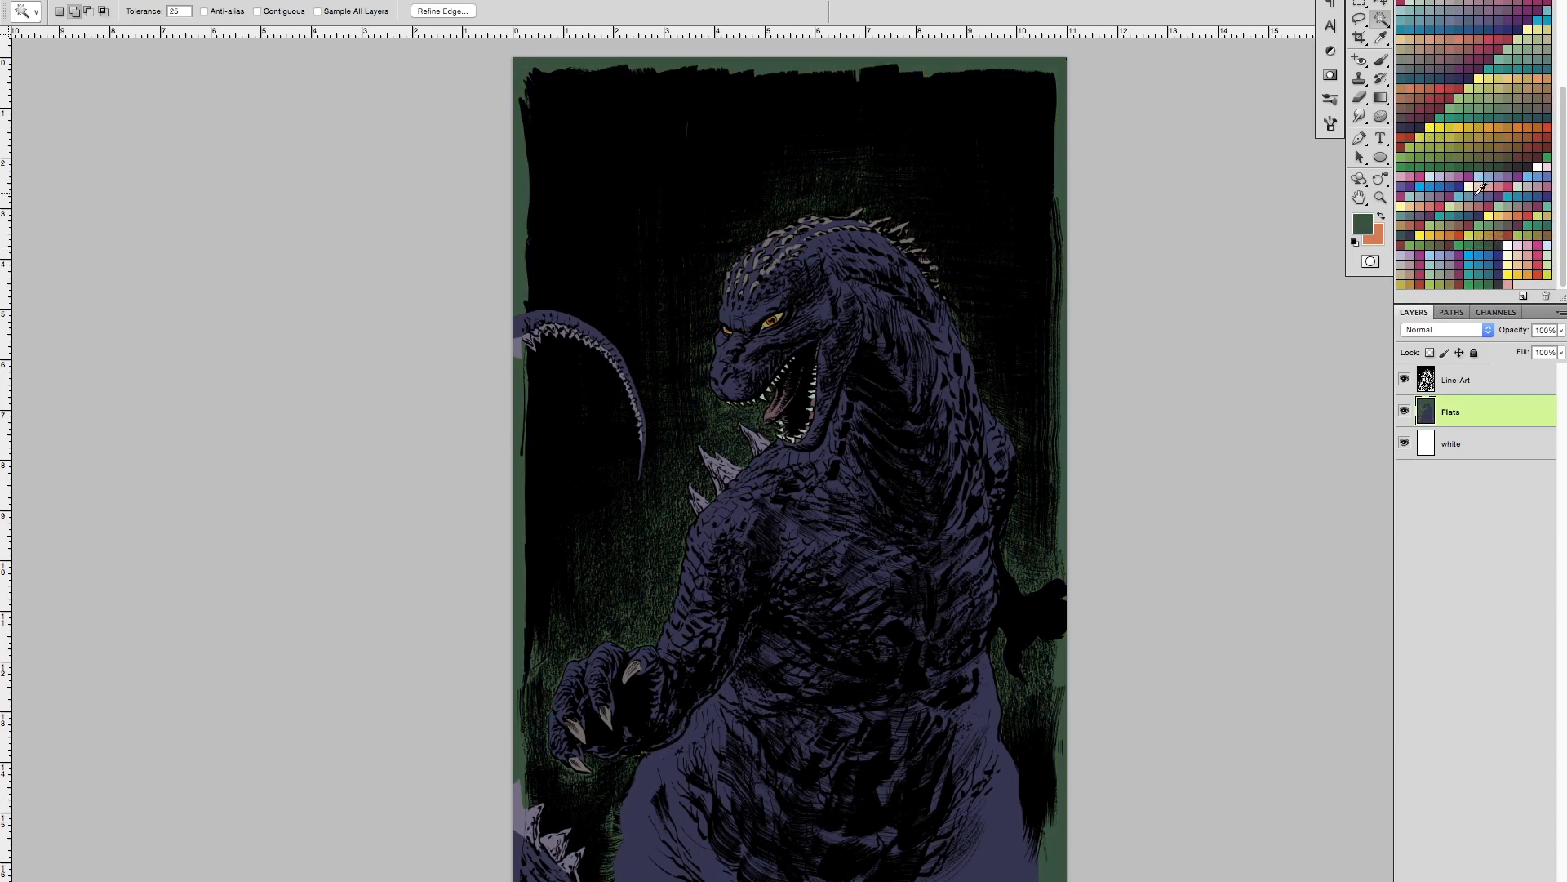
{"action": "left_click", "coordinate": [1410, 235]}
{"action": "key", "text": "alt+BackSpace"}
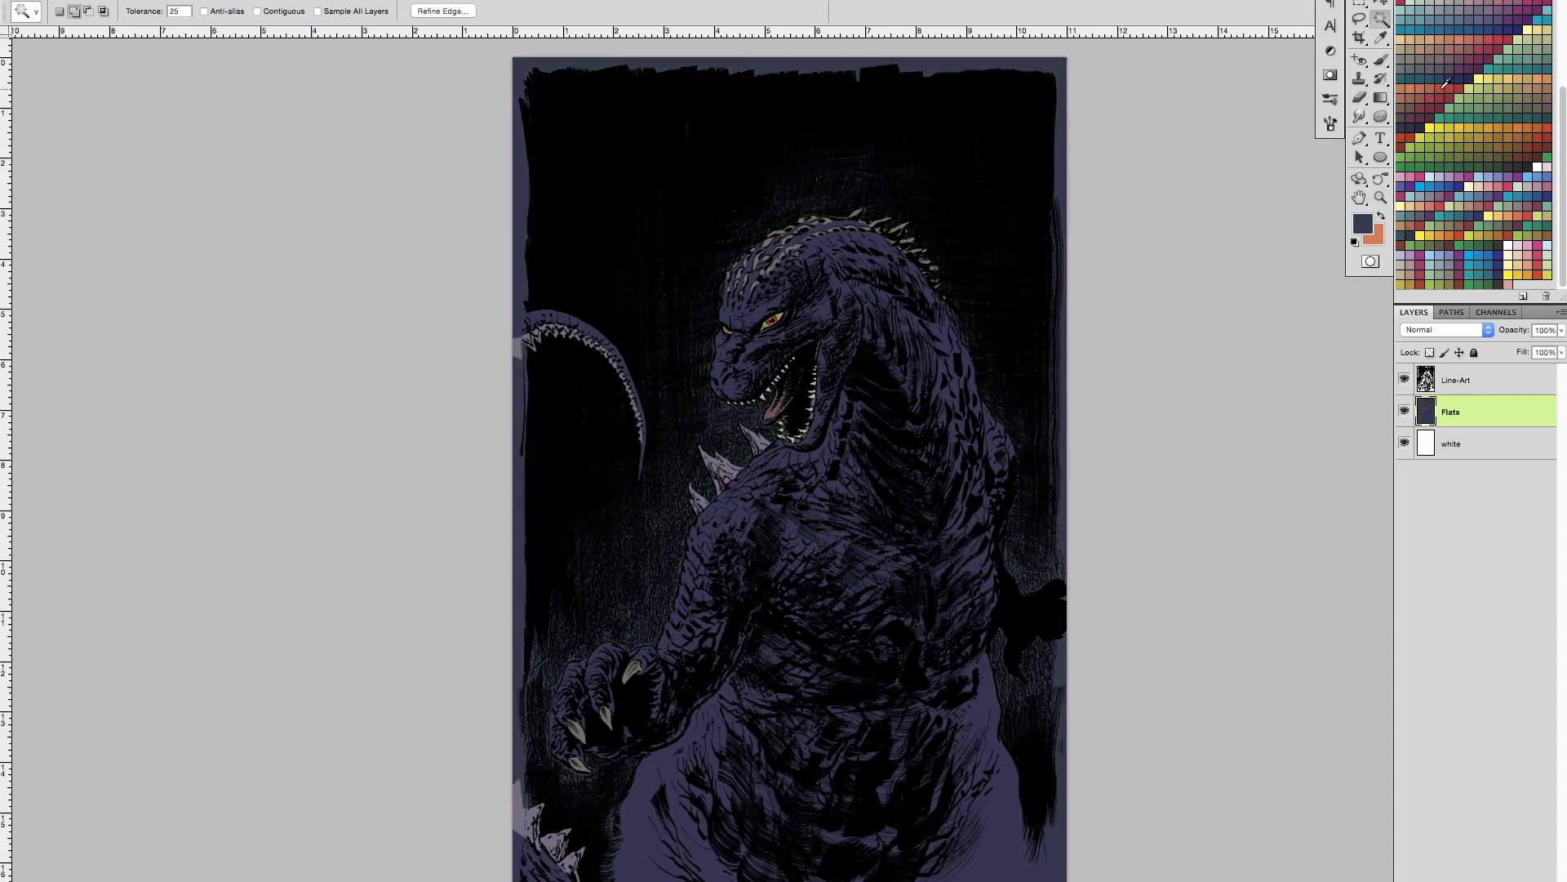
Step: Try a dull mauve on the background, and replace it with a light tan-orange fill
{"action": "left_click", "coordinate": [1463, 53]}
{"action": "key", "text": "alt+BackSpace"}
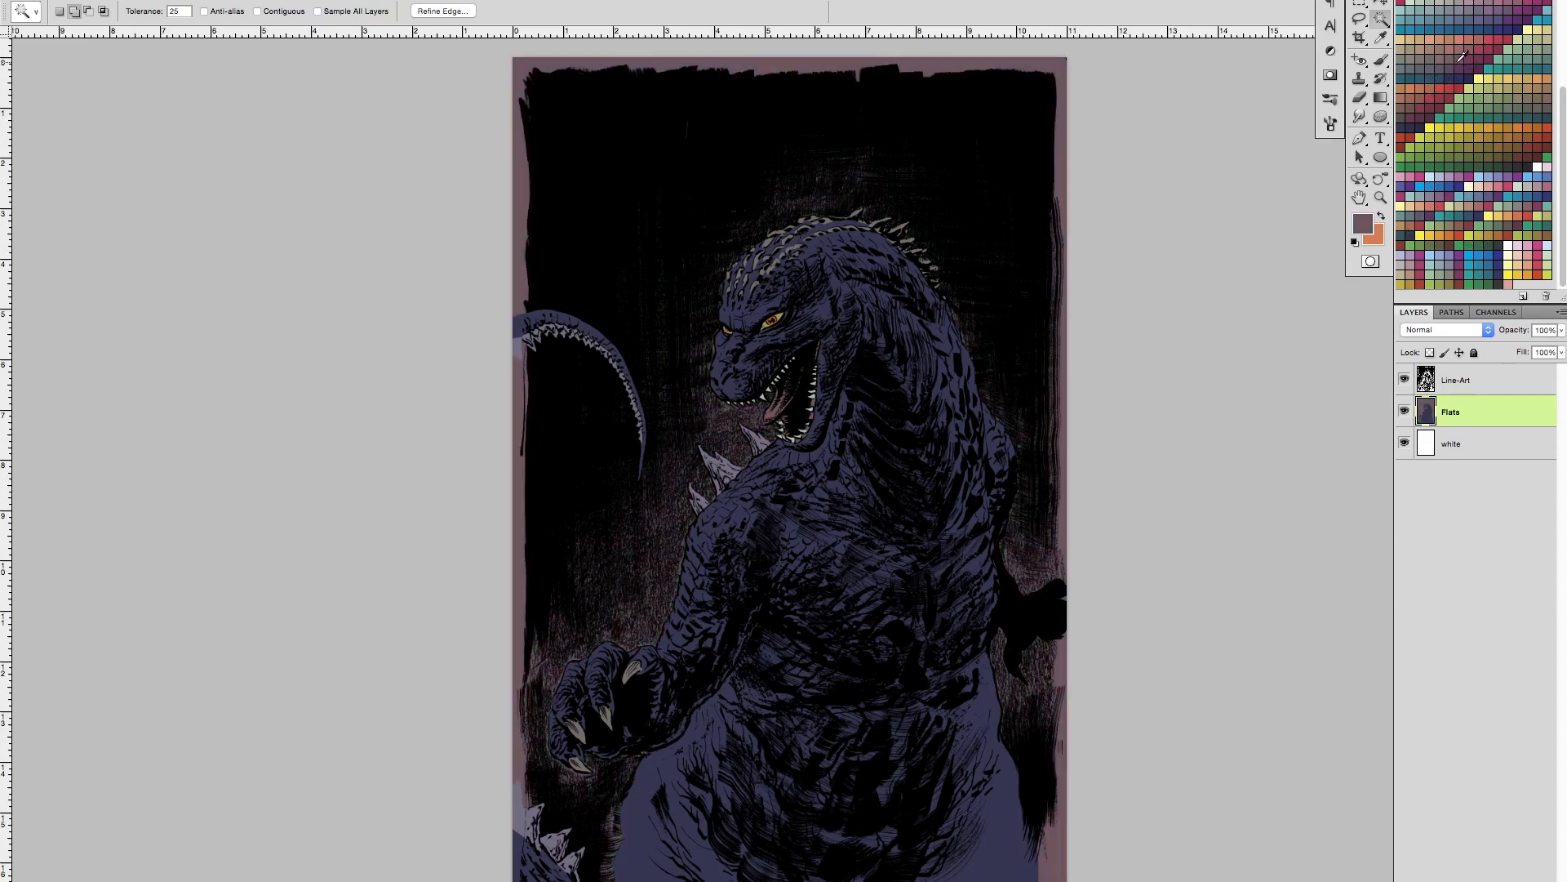
{"action": "left_click", "coordinate": [1453, 63]}
{"action": "key", "text": "alt+BackSpace"}
{"action": "left_click", "coordinate": [1540, 75]}
{"action": "key", "text": "alt+BackSpace"}
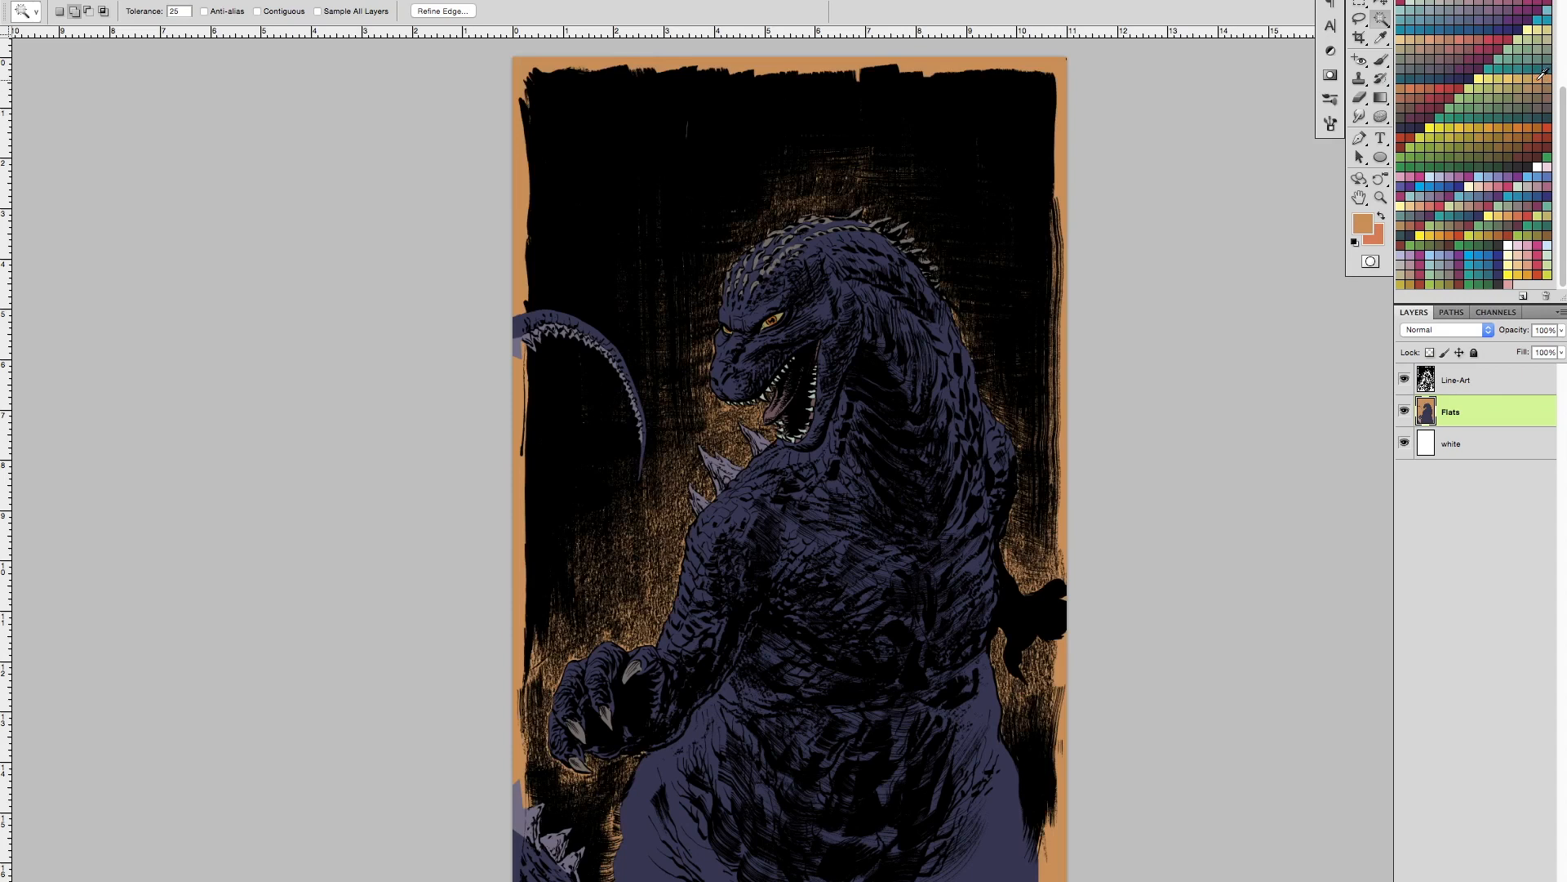
Step: Try a muted medium brown as the background fill and clear the selection
{"action": "left_click", "coordinate": [1546, 79]}
{"action": "key", "text": "alt+BackSpace"}
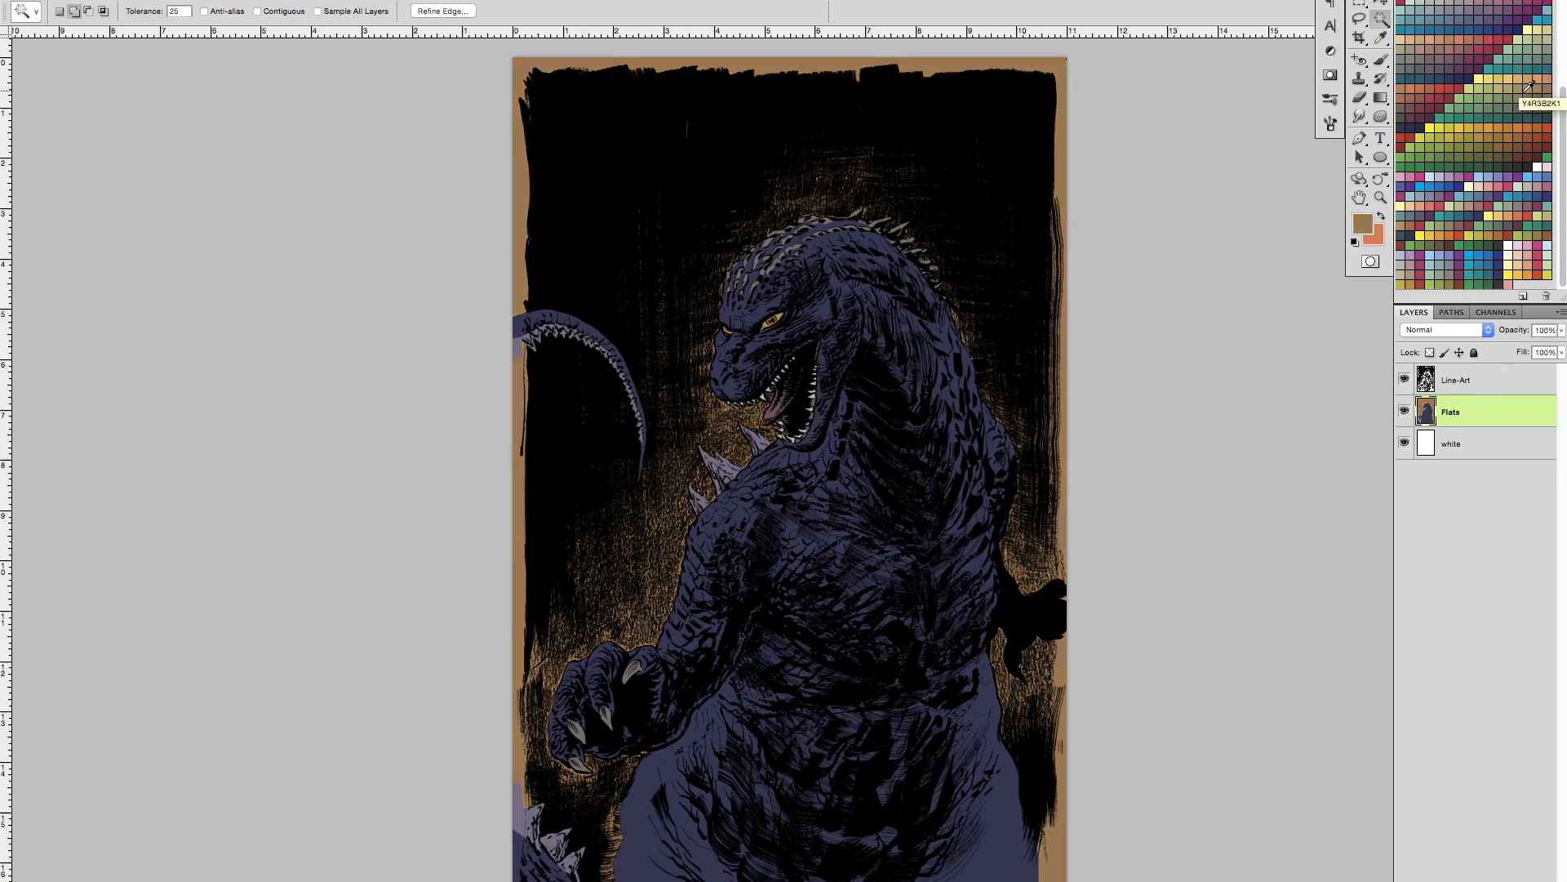
{"action": "key", "text": "ctrl+d"}
{"action": "key", "text": "z"}
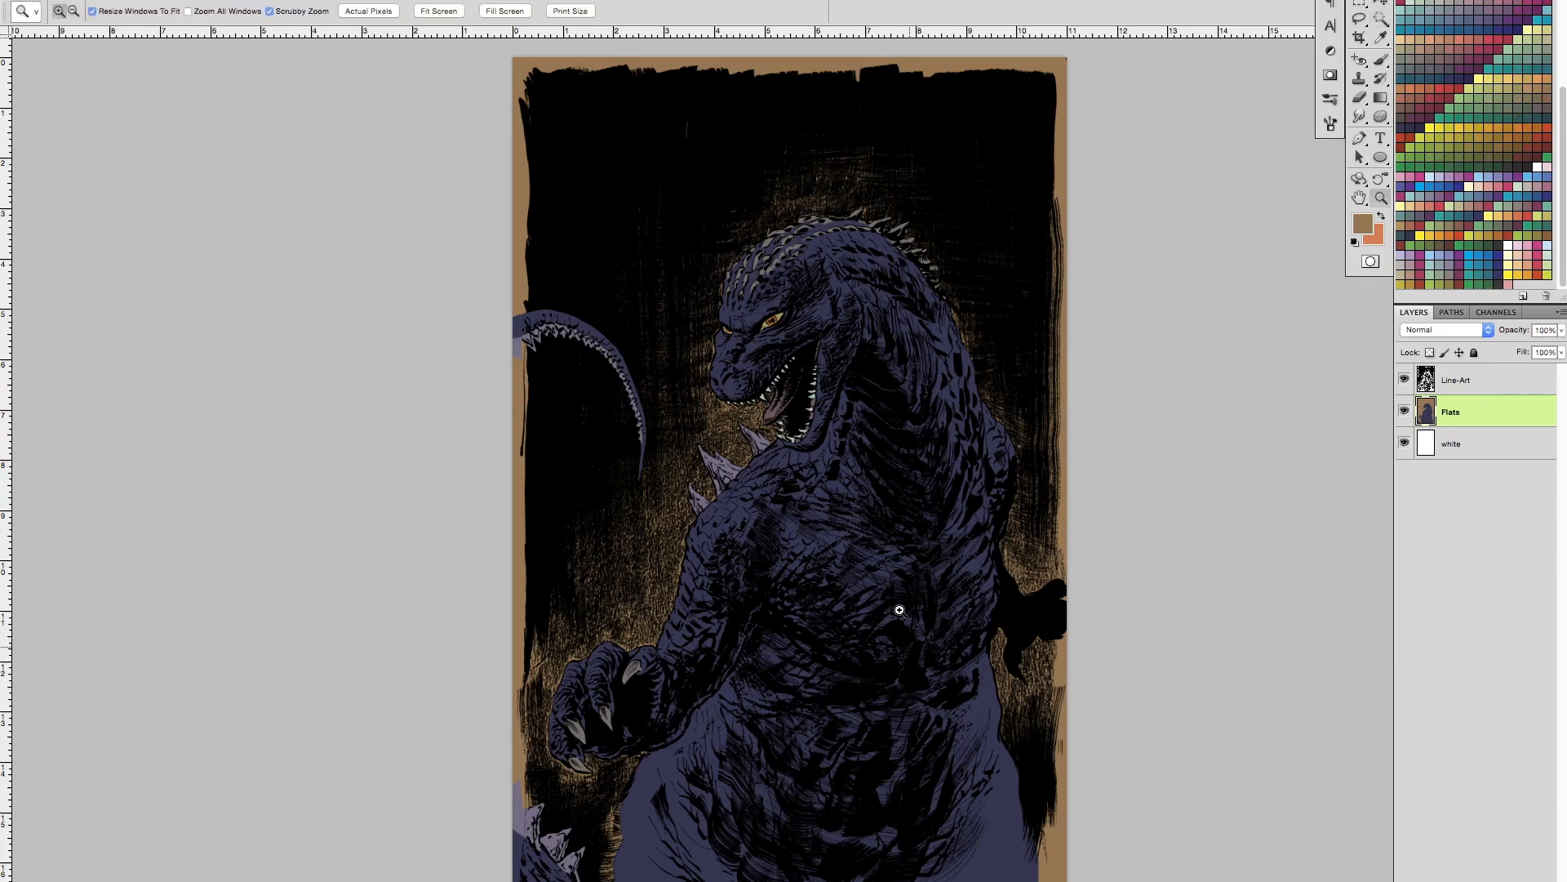
Step: Select all the pale teeth in Godzilla's open mouth by color with the Magic Wand
{"action": "left_click_drag", "start_coordinate": [816, 467], "coordinate": [849, 399]}
{"action": "key", "text": "w"}
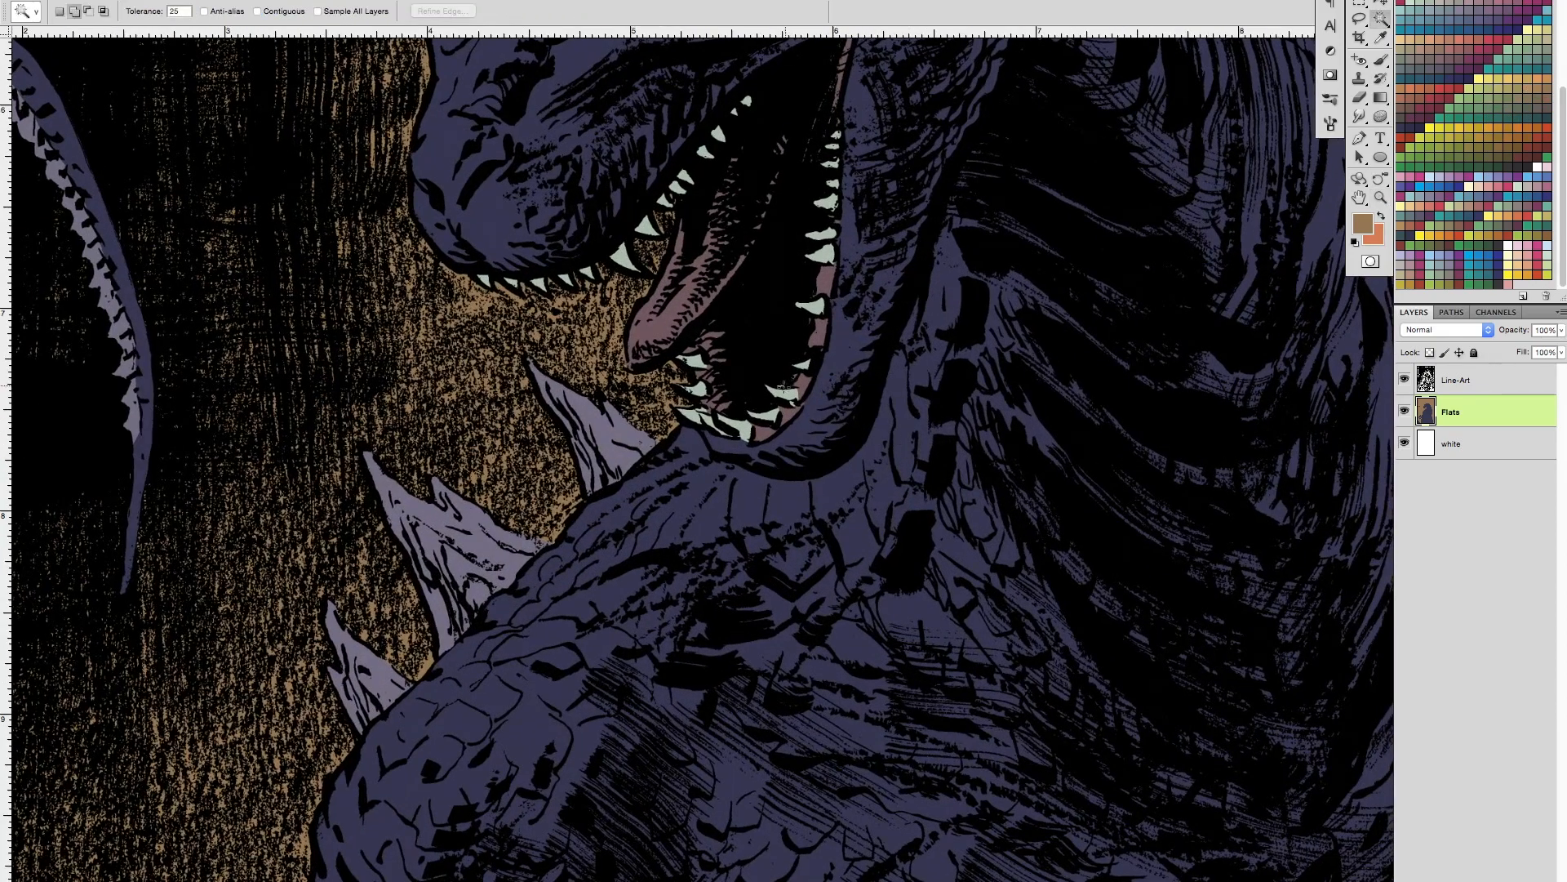
{"action": "left_click", "coordinate": [788, 388]}
{"action": "key", "text": "super+d"}
{"action": "left_click", "coordinate": [814, 309]}
{"action": "key", "text": "ctrl+d"}
{"action": "left_click", "coordinate": [257, 11]}
{"action": "left_click", "coordinate": [692, 361]}
{"action": "key", "text": "ctrl+d"}
{"action": "left_click", "coordinate": [257, 10]}
{"action": "left_click", "coordinate": [653, 228]}
{"action": "left_click_drag", "start_coordinate": [804, 370], "coordinate": [819, 647]}
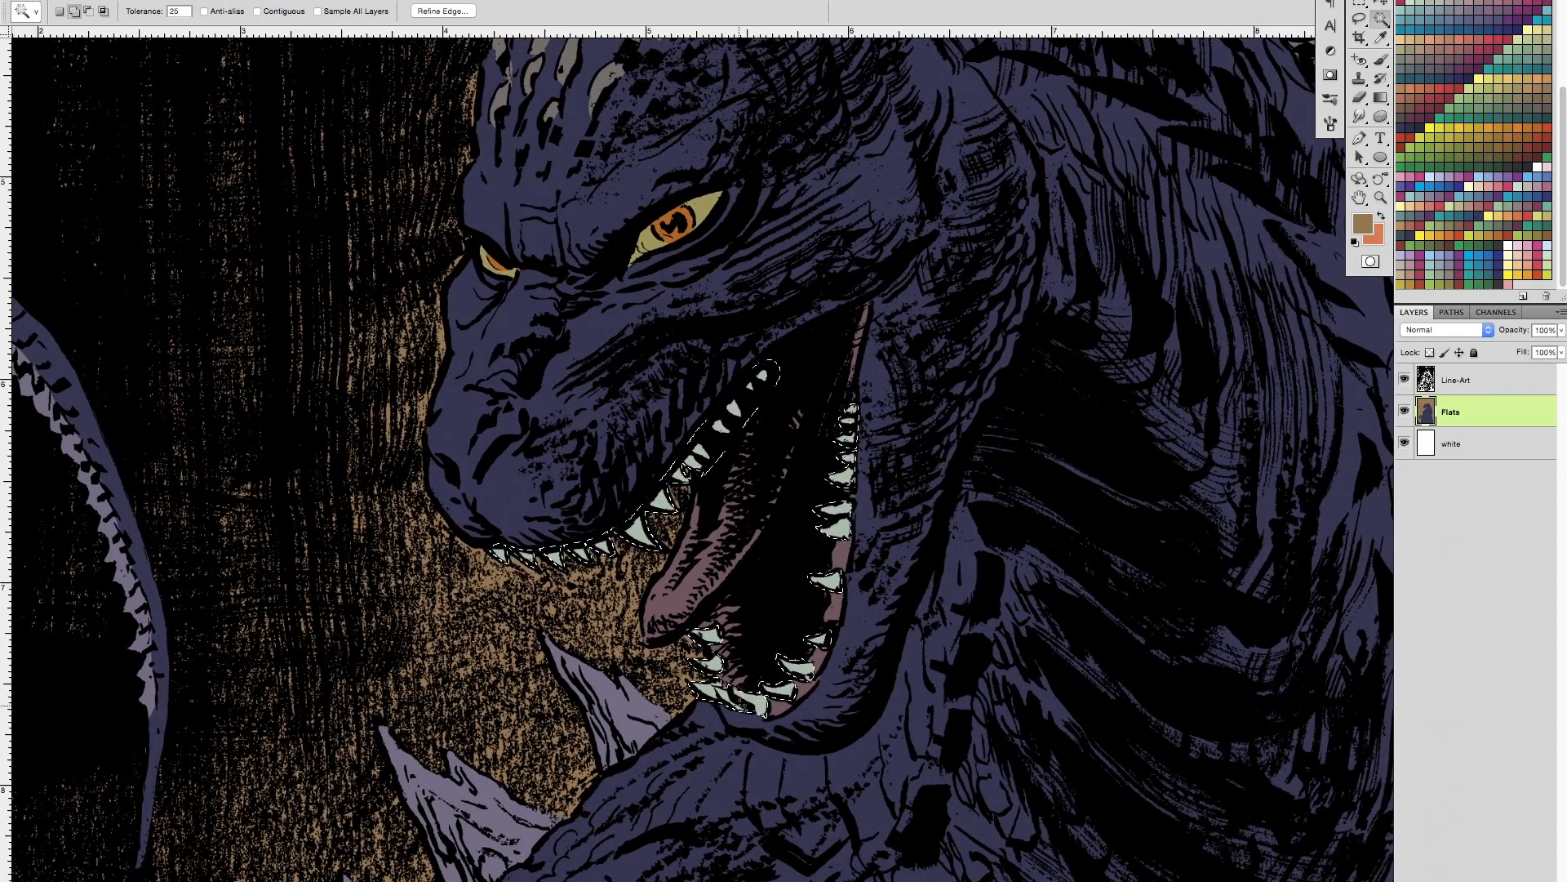
Step: Try a warm gray and a beige as the fill for the selected teeth
{"action": "key", "text": "ctrl+d"}
{"action": "left_click", "coordinate": [1431, 52]}
{"action": "key", "text": "alt+BackSpace"}
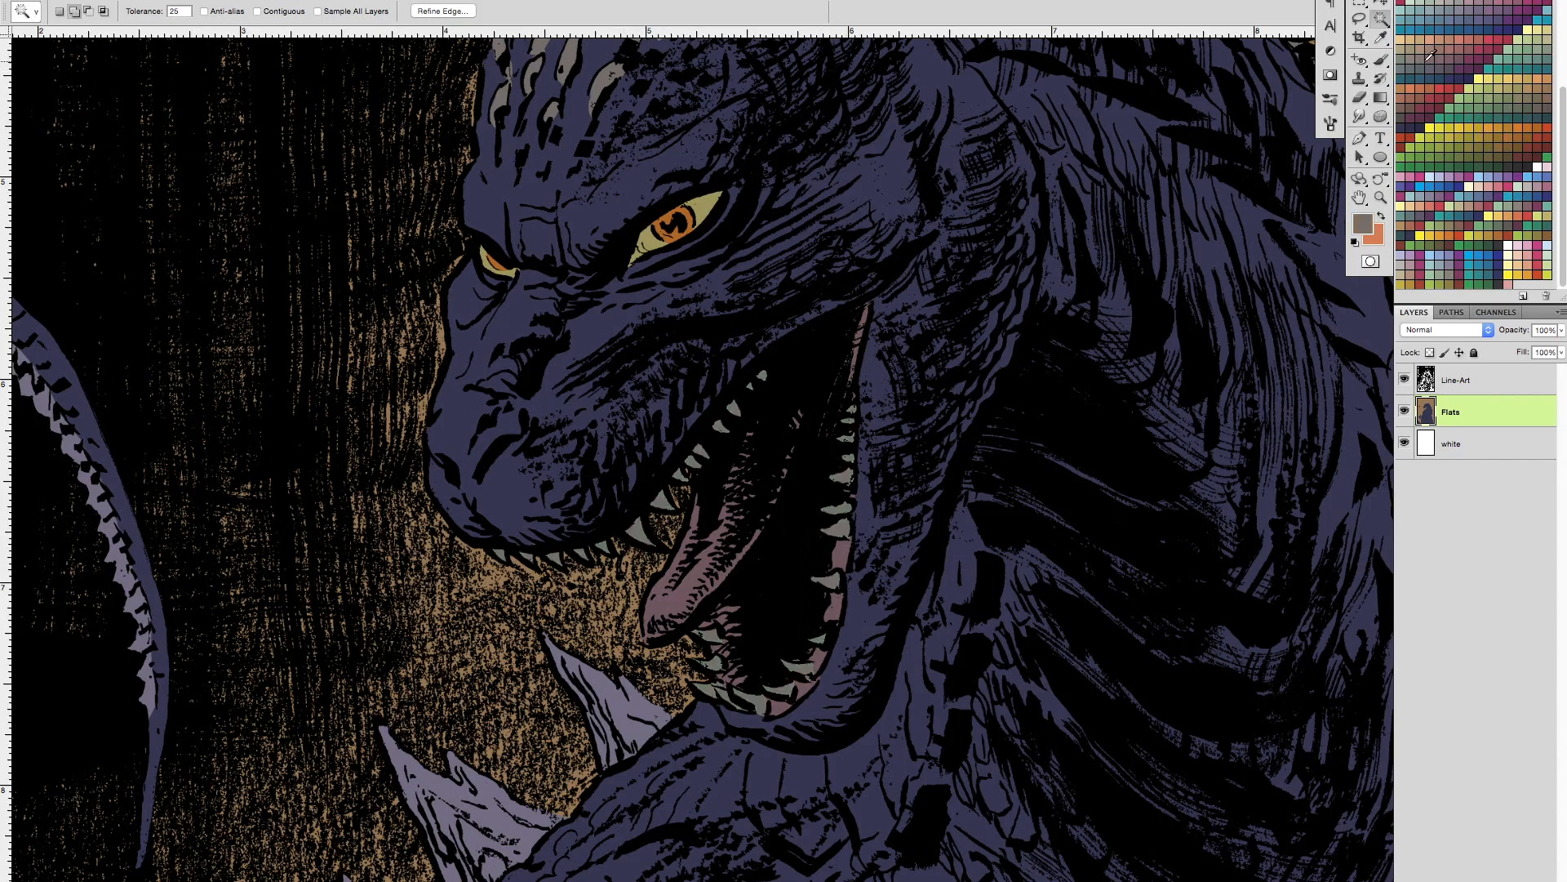
{"action": "left_click", "coordinate": [1417, 45]}
{"action": "key", "text": "alt+BackSpace"}
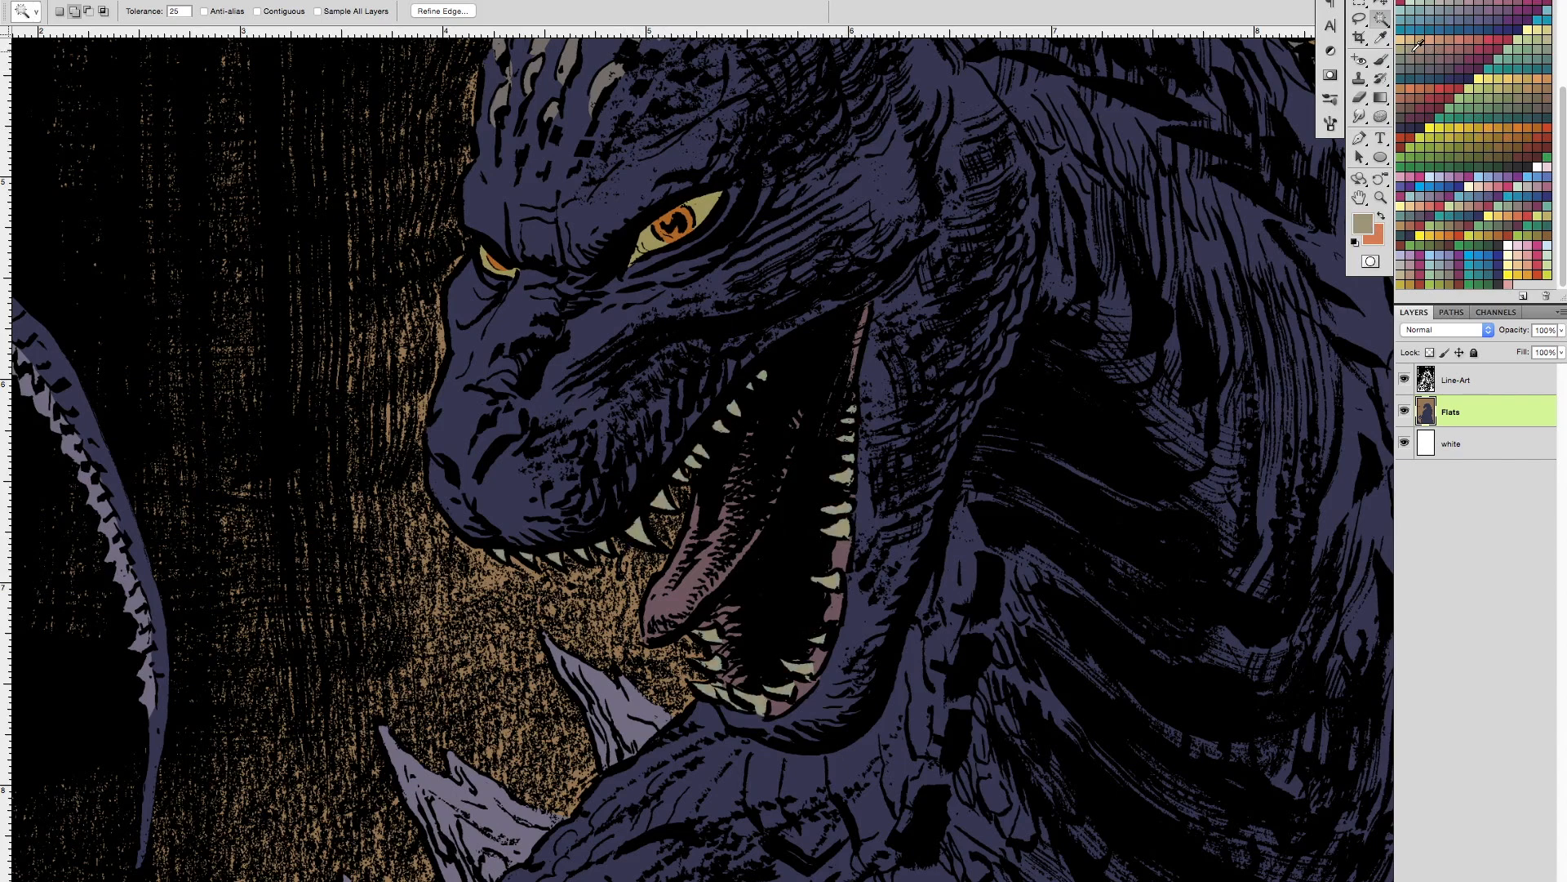
Step: Fill the selected teeth with a muted blue-gray and check them against the whole illustration
{"action": "left_click", "coordinate": [1469, 16]}
{"action": "key", "text": "alt+BackSpace"}
{"action": "left_click", "coordinate": [1460, 10]}
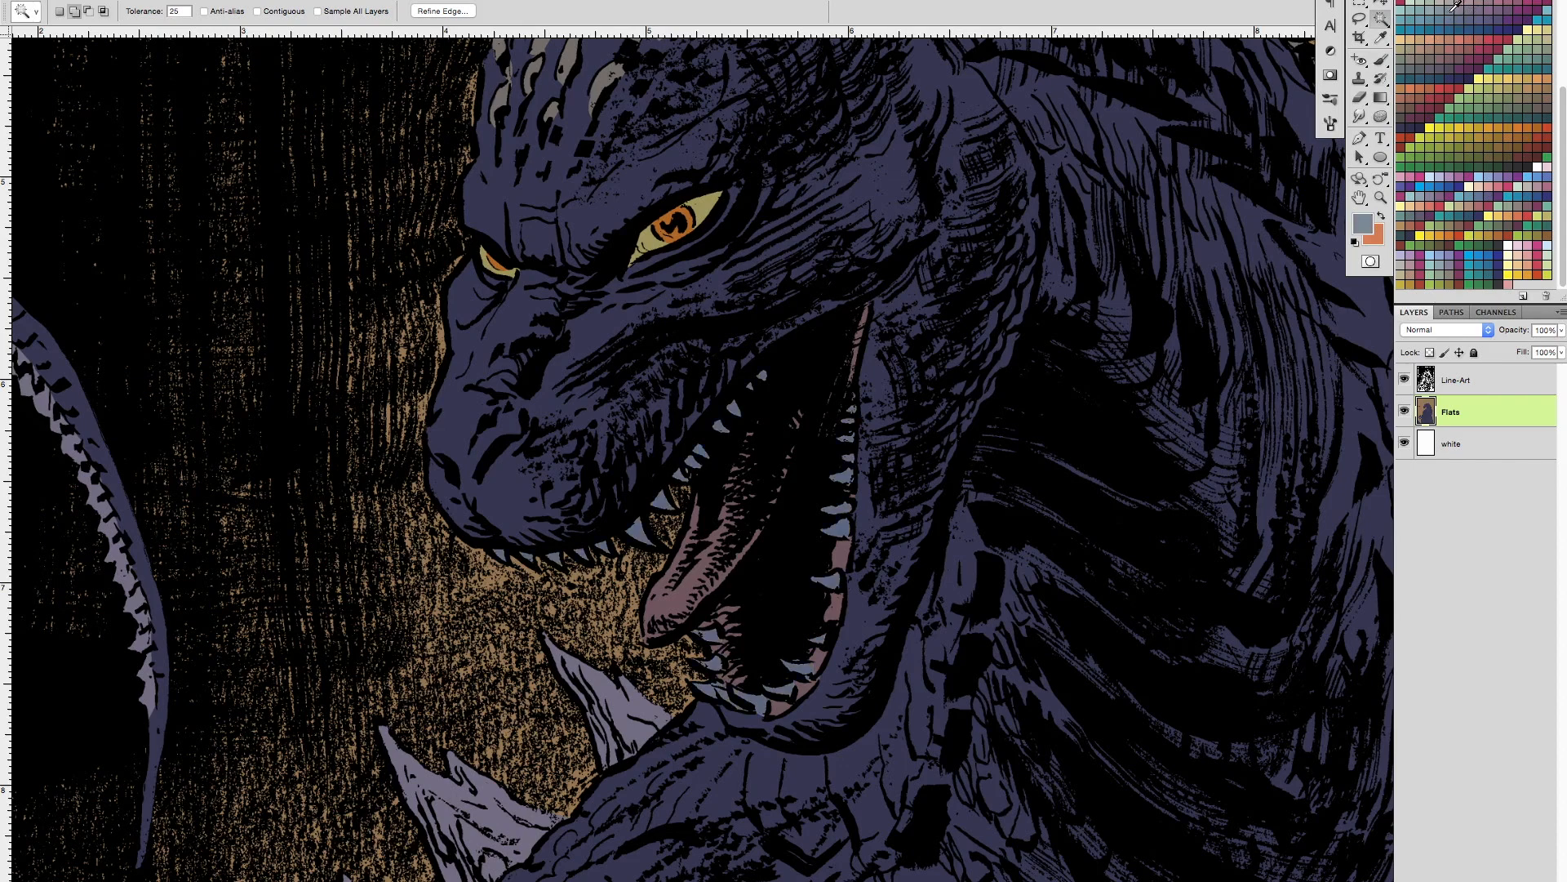
{"action": "key", "text": "alt+BackSpace"}
{"action": "key", "text": "super+0"}
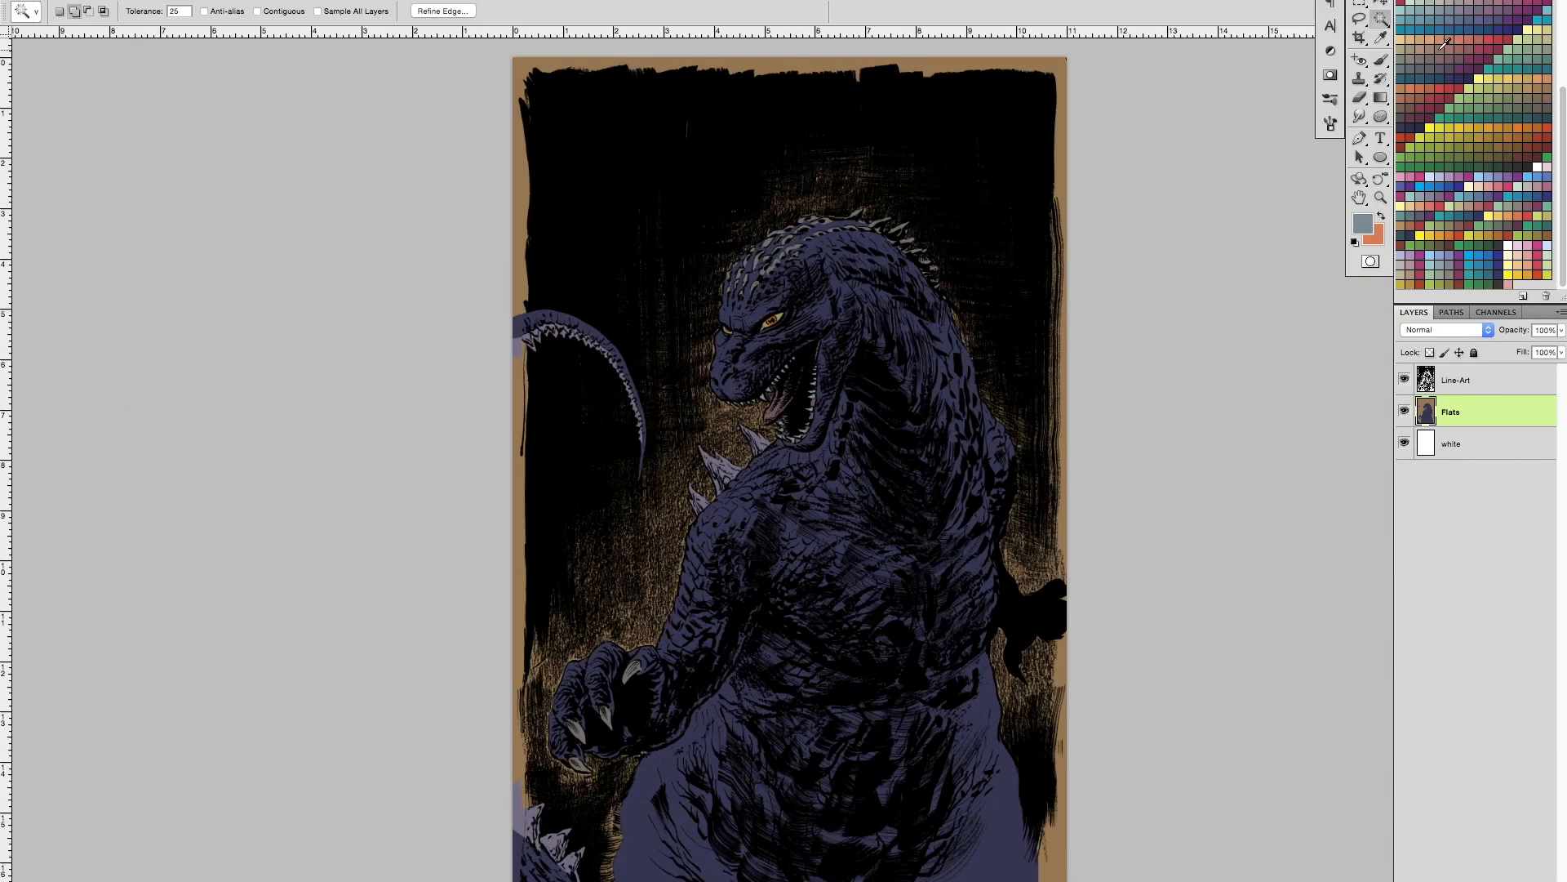
Step: Sample the muted purple of the back spines as the new foreground color for the teeth
{"action": "key", "text": "z"}
{"action": "left_click_drag", "start_coordinate": [764, 442], "coordinate": [852, 395]}
{"action": "left_click_drag", "start_coordinate": [852, 396], "coordinate": [791, 616]}
{"action": "key", "text": "b"}
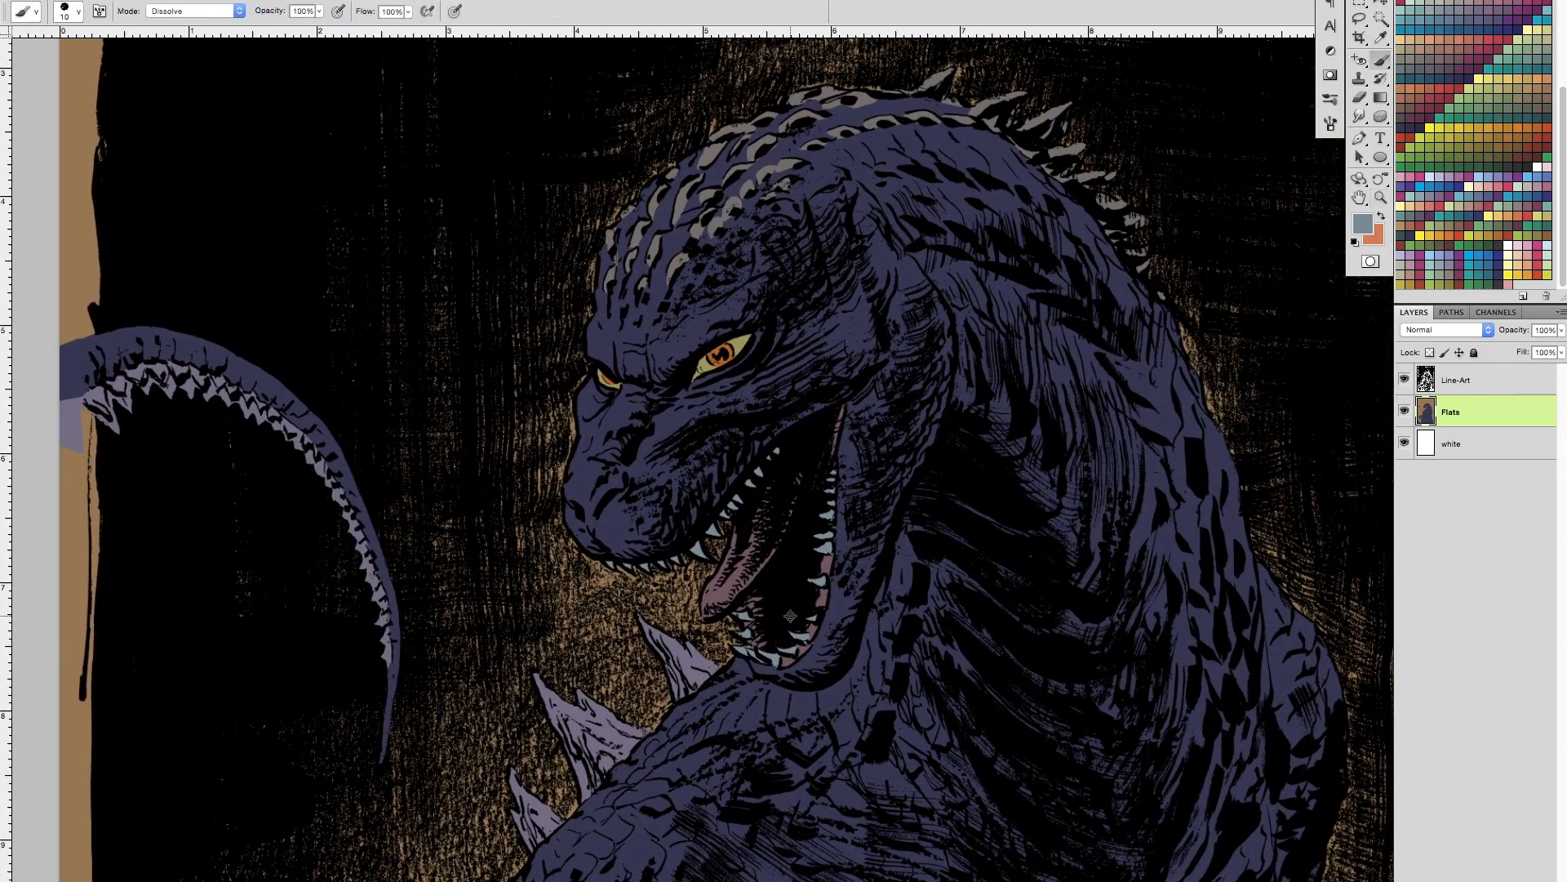
{"action": "left_click", "coordinate": [684, 658], "text": "alt"}
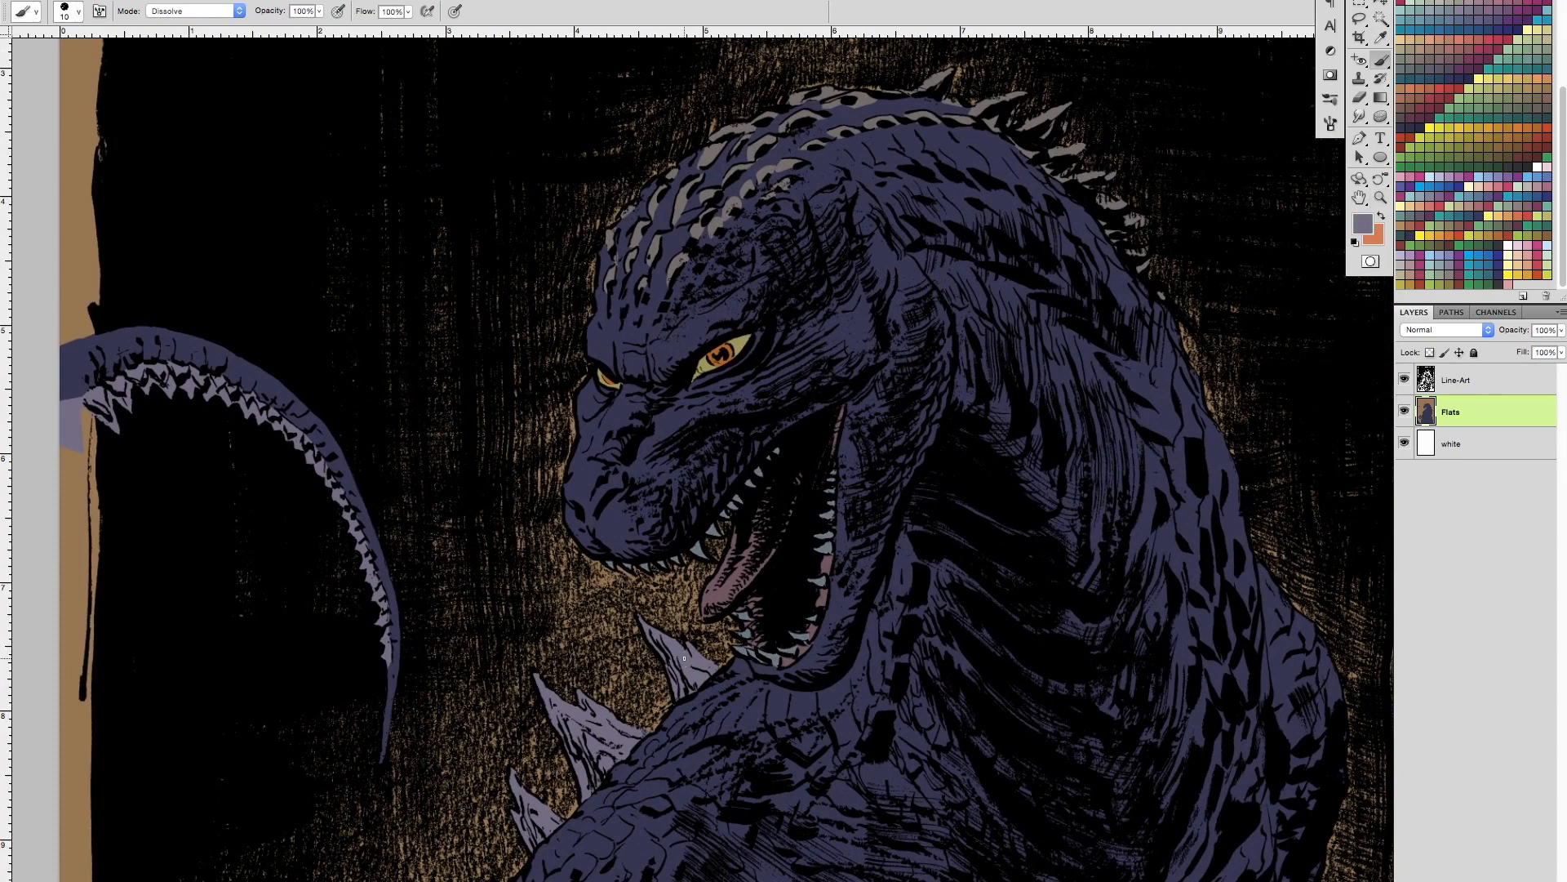
{"action": "key", "text": "super+minus"}
{"action": "key", "text": "super+minus"}
{"action": "key", "text": "super+minus"}
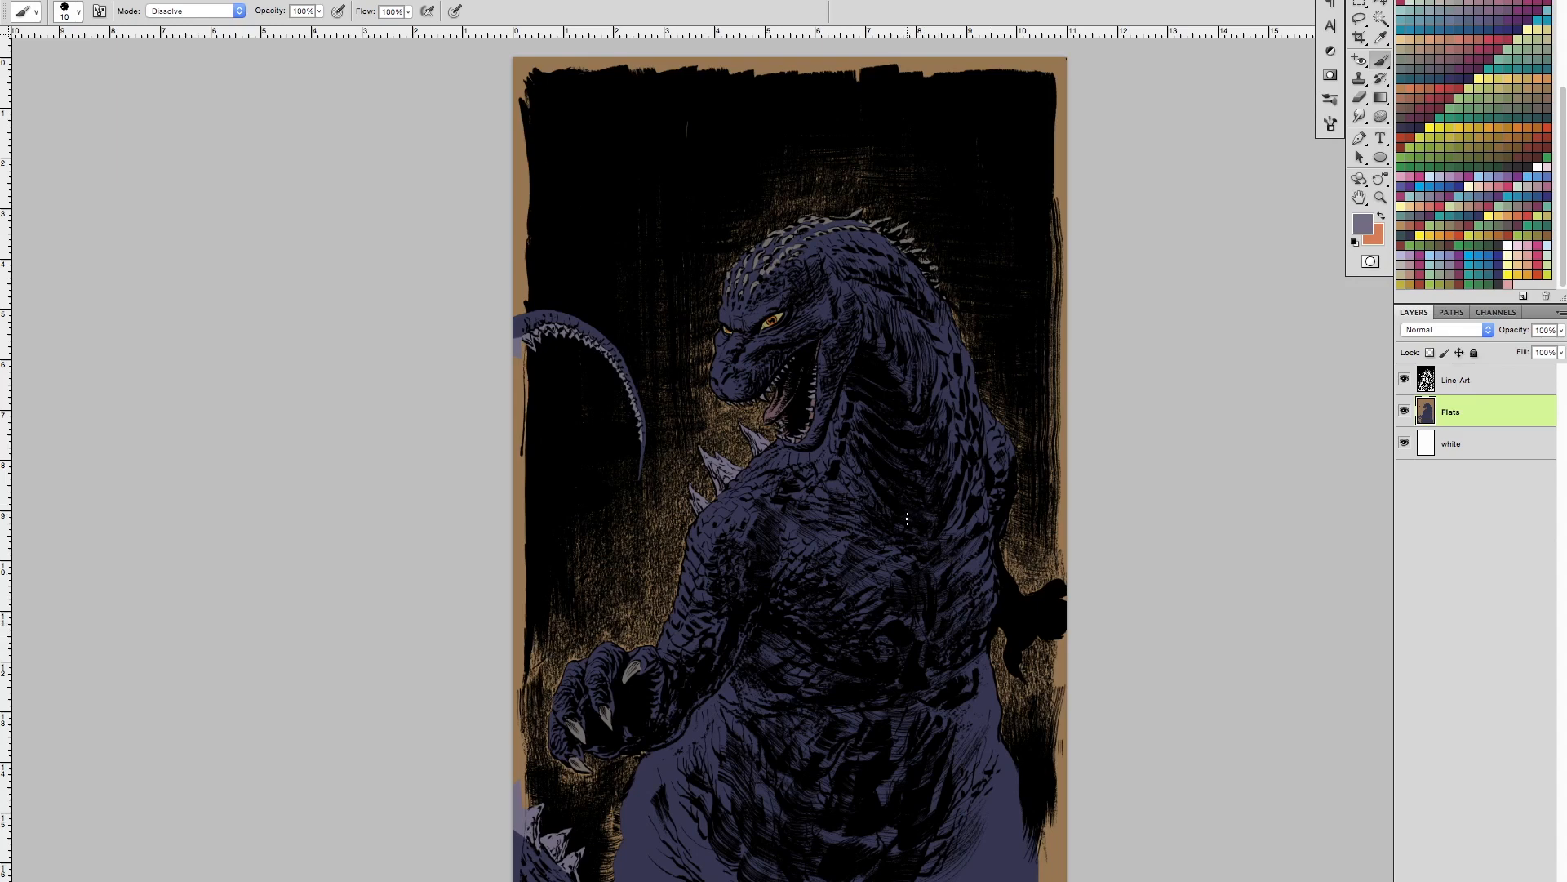
Step: Select the brown background across the whole artwork, fill it with a golden ochre and clear the selection
{"action": "key", "text": "w"}
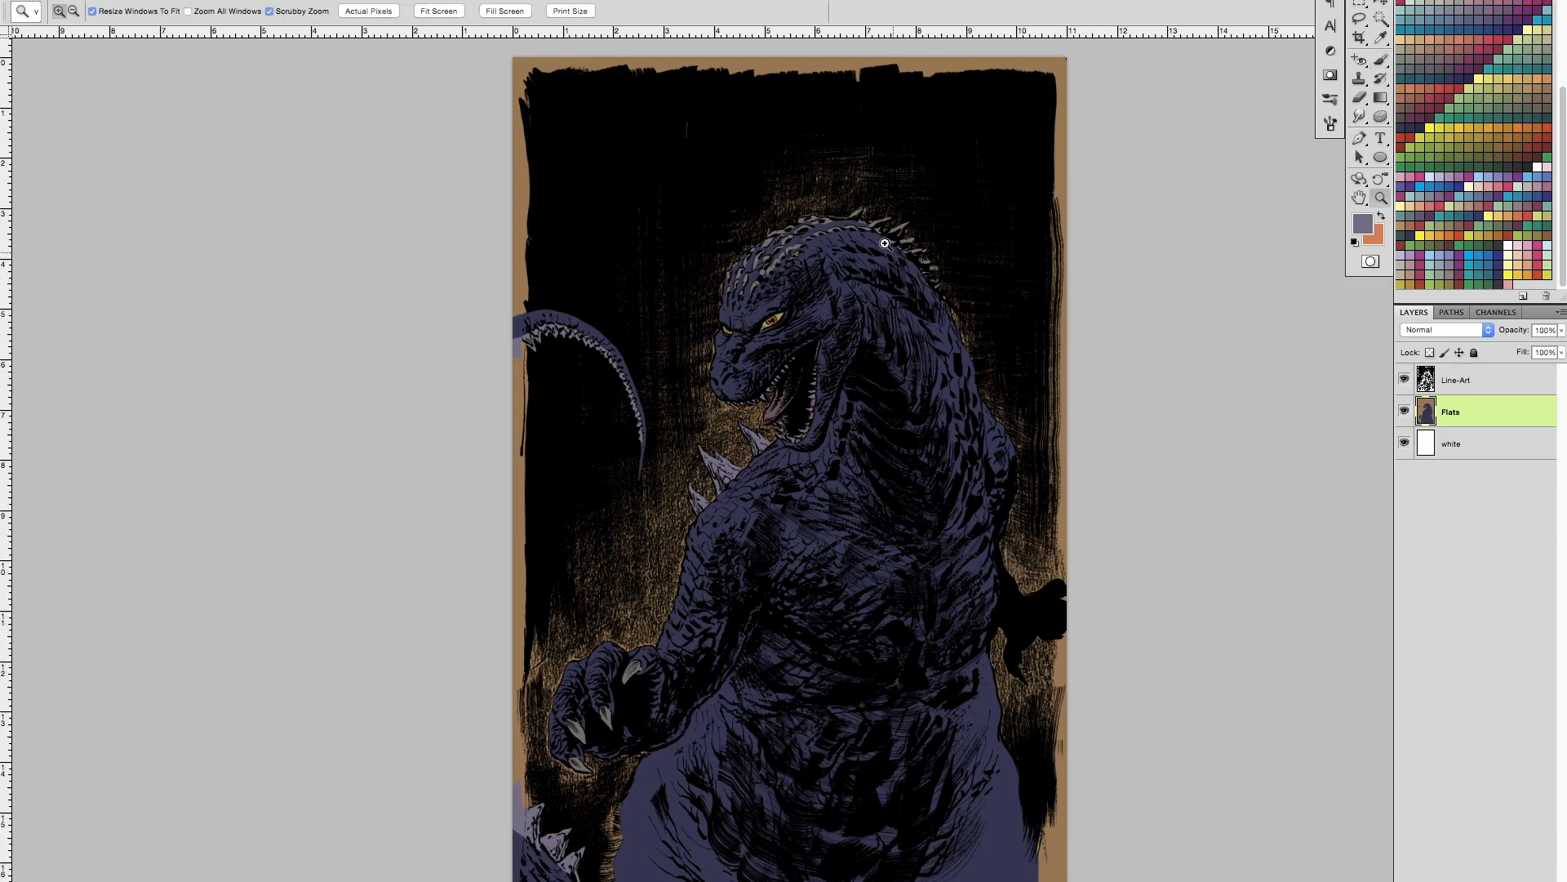
{"action": "key", "text": "shift+w"}
{"action": "left_click", "coordinate": [961, 294]}
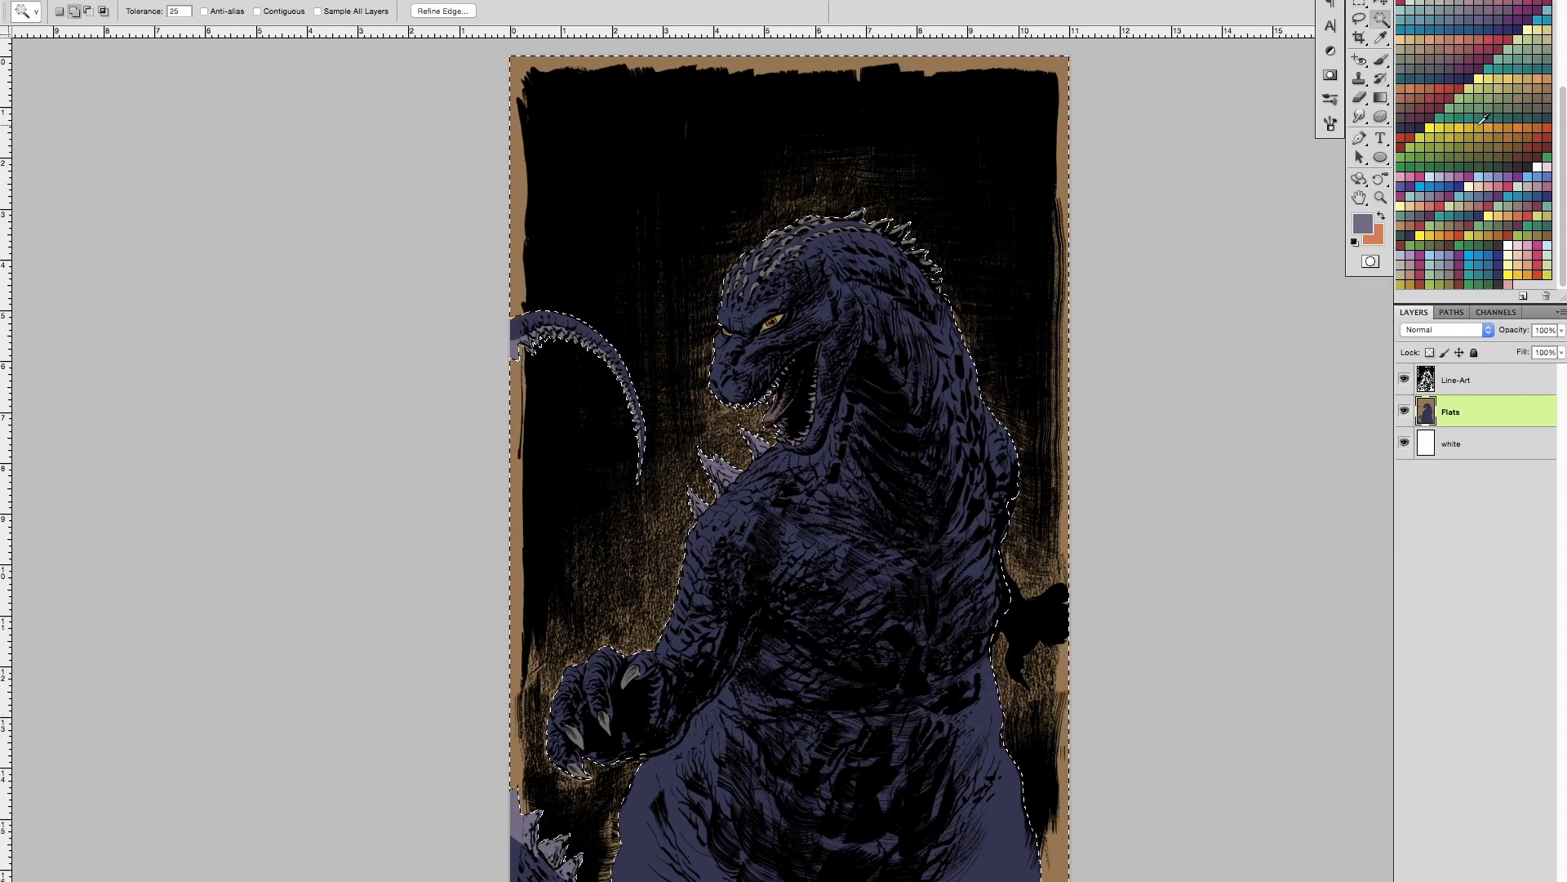
{"action": "left_click", "coordinate": [1506, 131]}
{"action": "key", "text": "alt+BackSpace"}
{"action": "left_click", "coordinate": [1509, 126]}
{"action": "key", "text": "alt+BackSpace"}
{"action": "key", "text": "ctrl+d"}
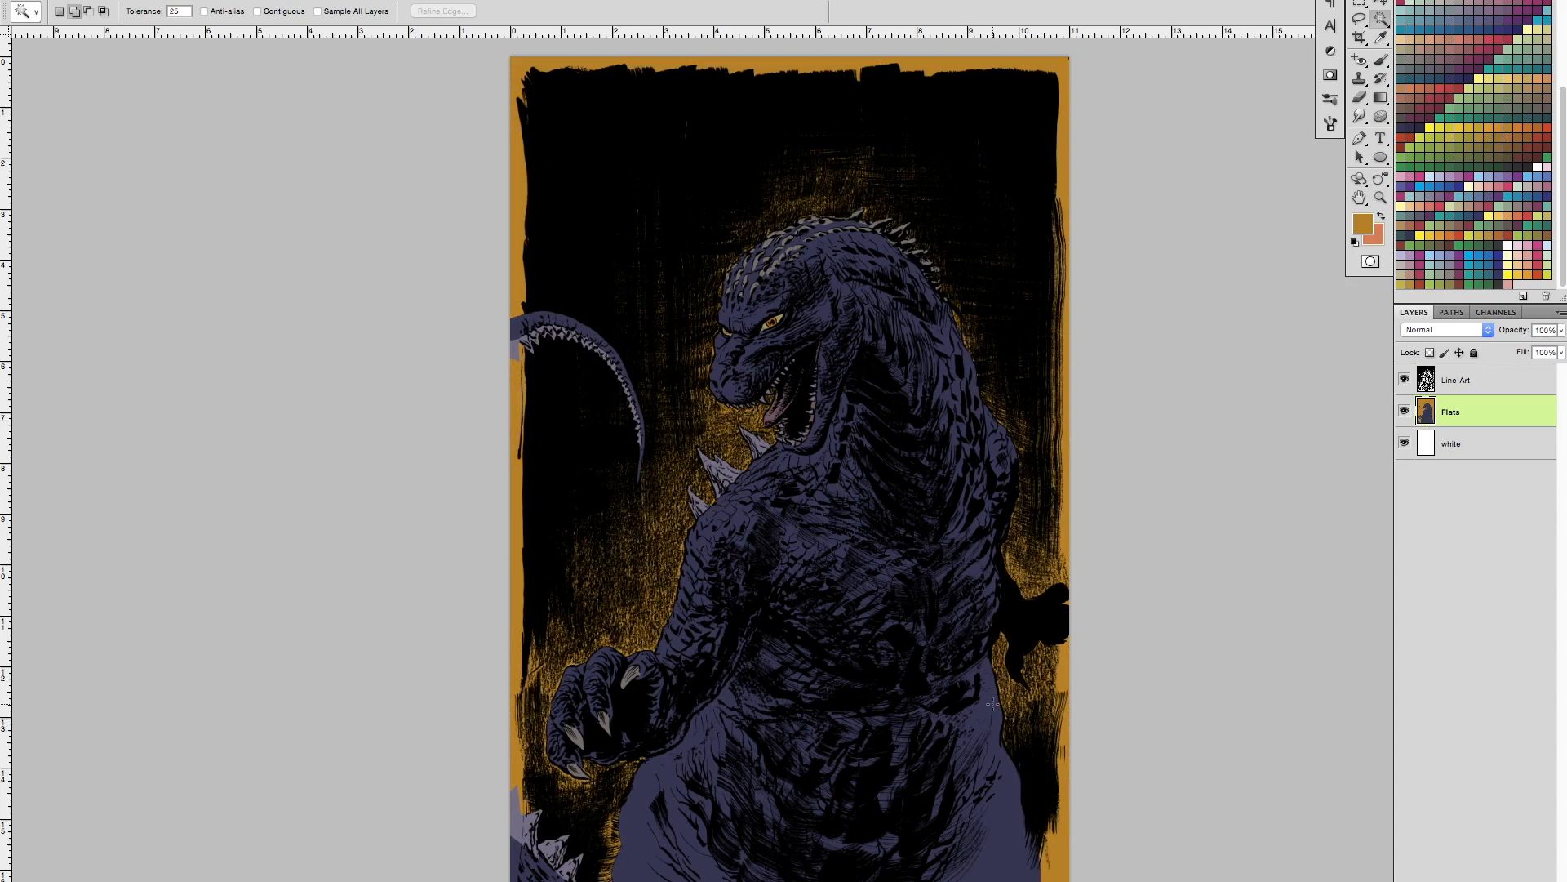
{"action": "key", "text": "ctrl+0"}
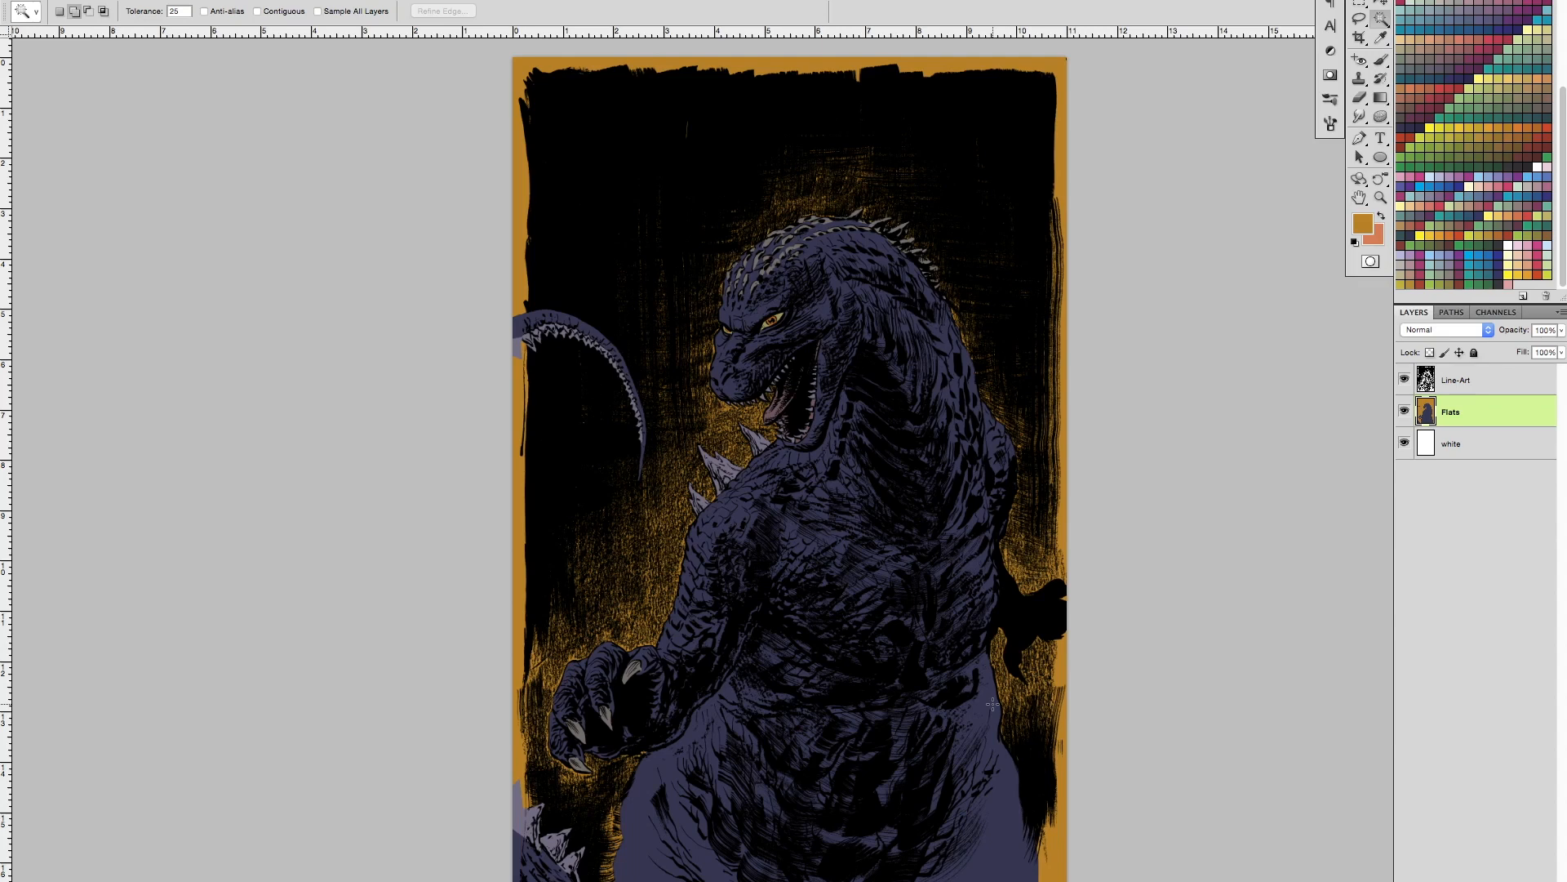
Step: Create a new alpha channel named Flats
{"action": "left_click", "coordinate": [1487, 312]}
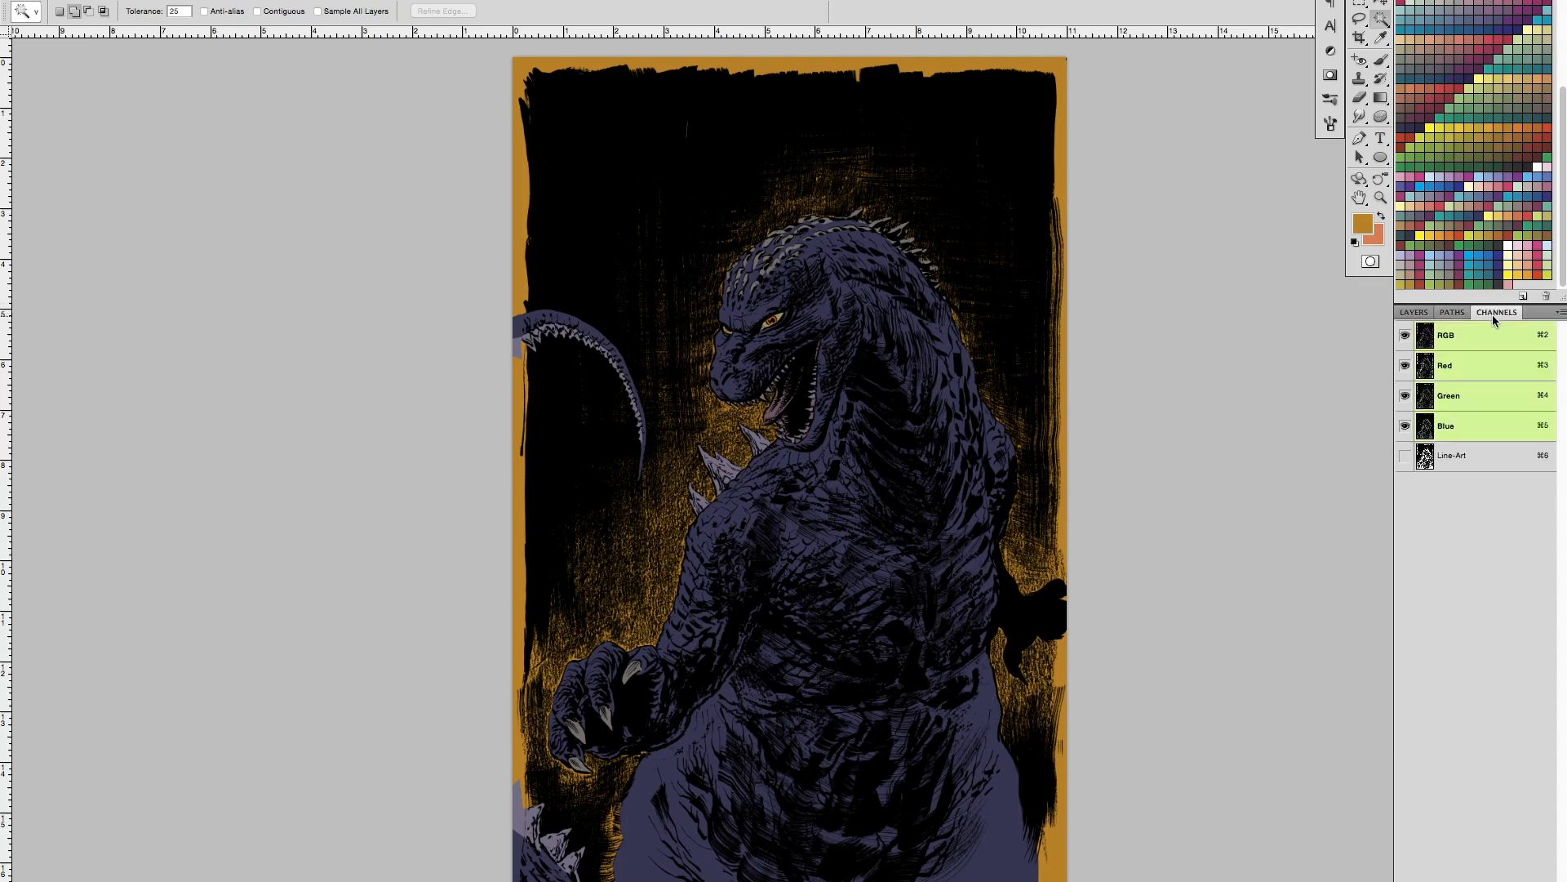
{"action": "left_click", "coordinate": [1559, 313]}
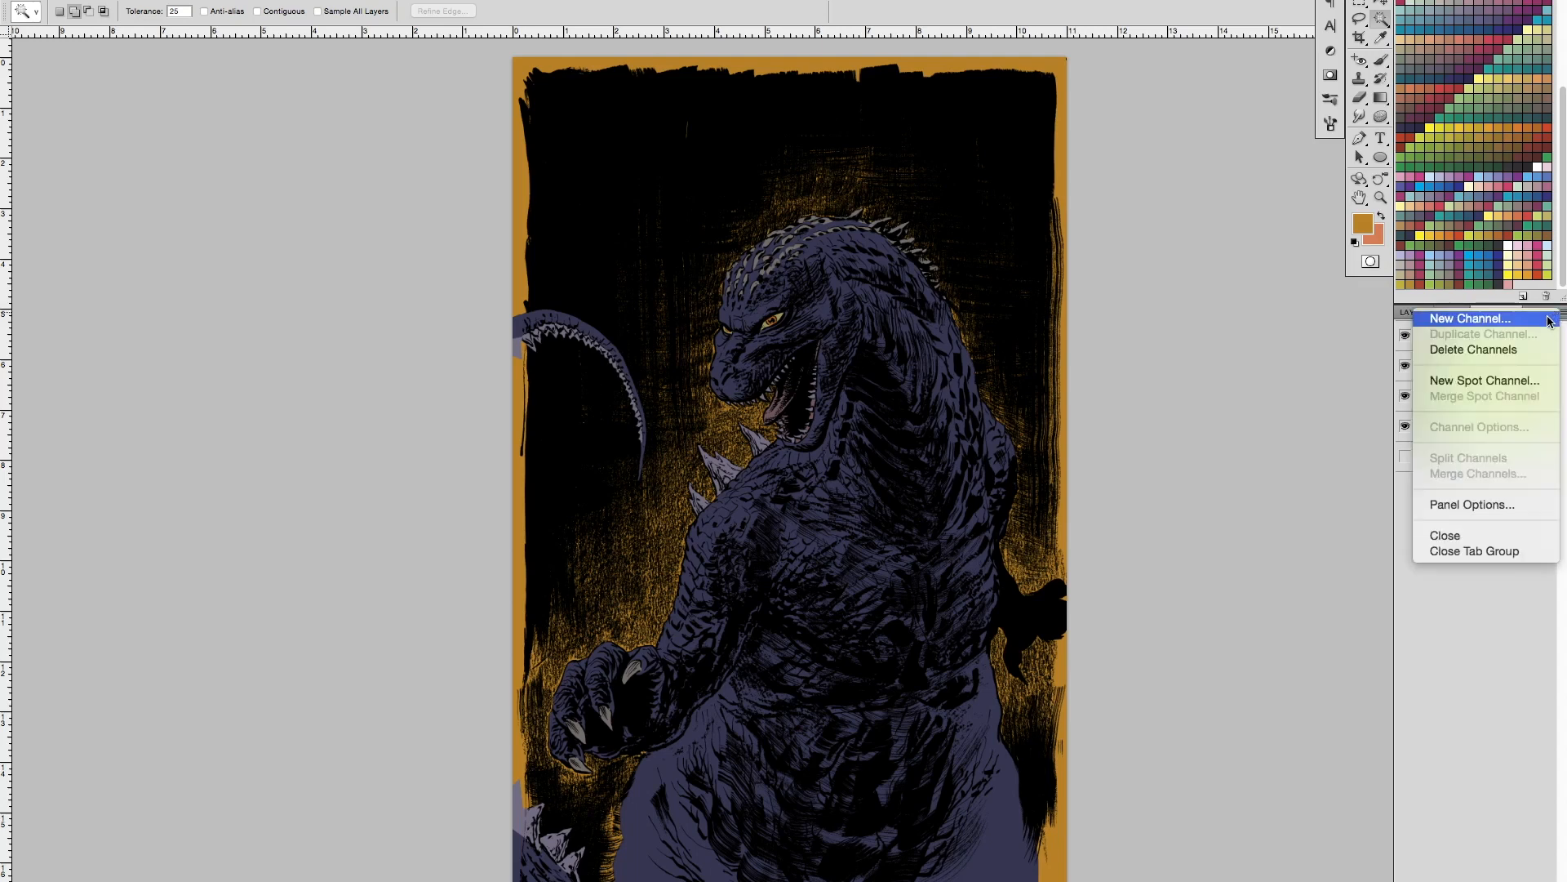
{"action": "left_click", "coordinate": [1548, 320]}
{"action": "type", "text": "Flats"}
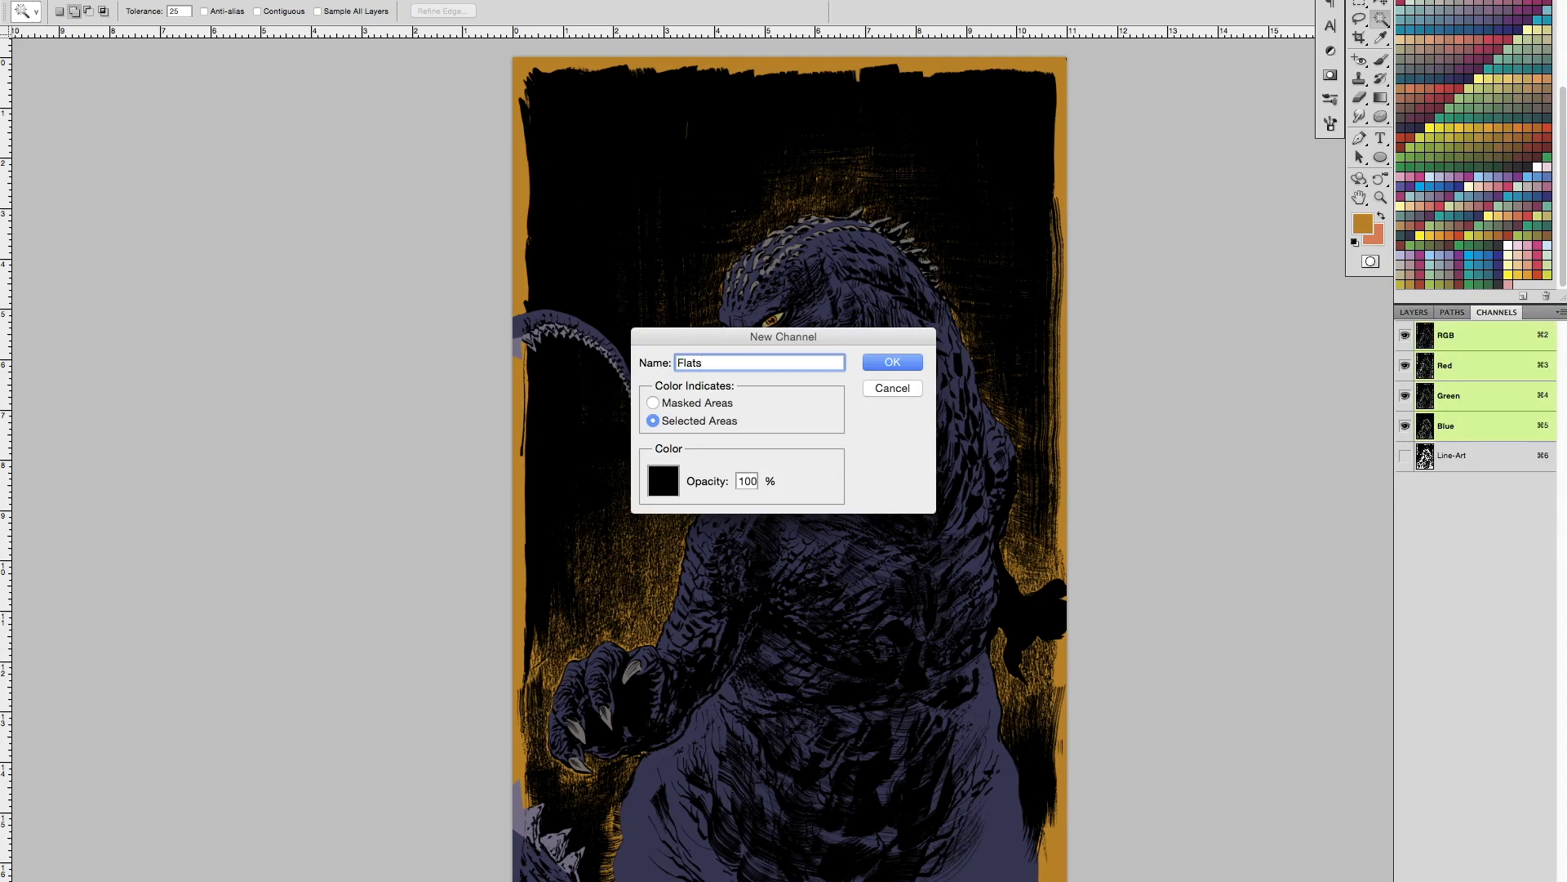
{"action": "key", "text": "Return"}
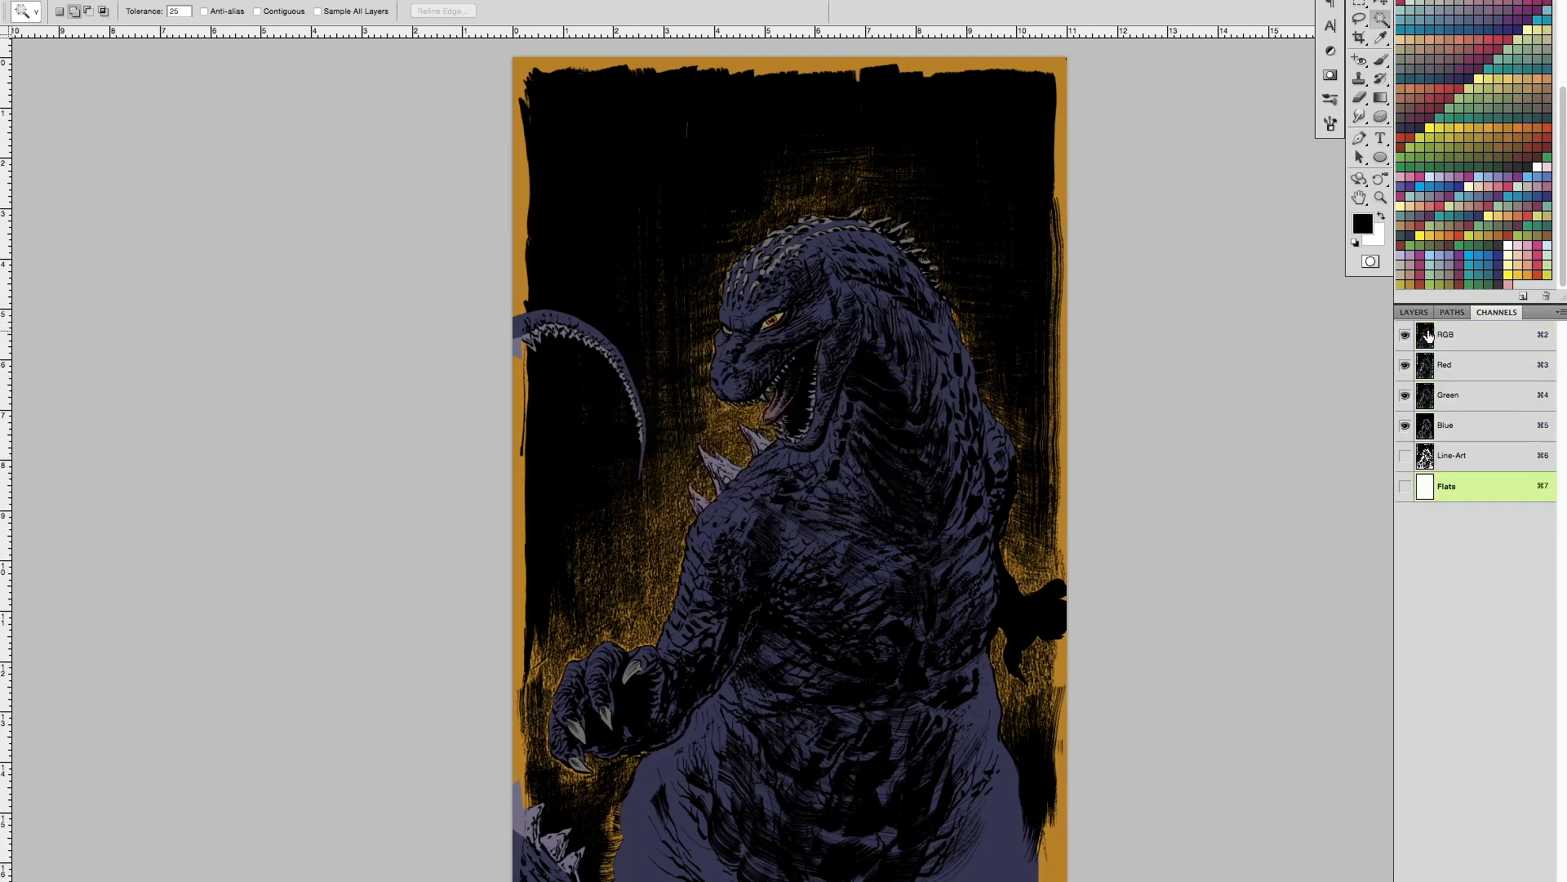
Step: Hide the Line-Art layer, make the Flats channel visible and select the entire canvas
{"action": "left_click", "coordinate": [1413, 313]}
{"action": "left_click", "coordinate": [1404, 379]}
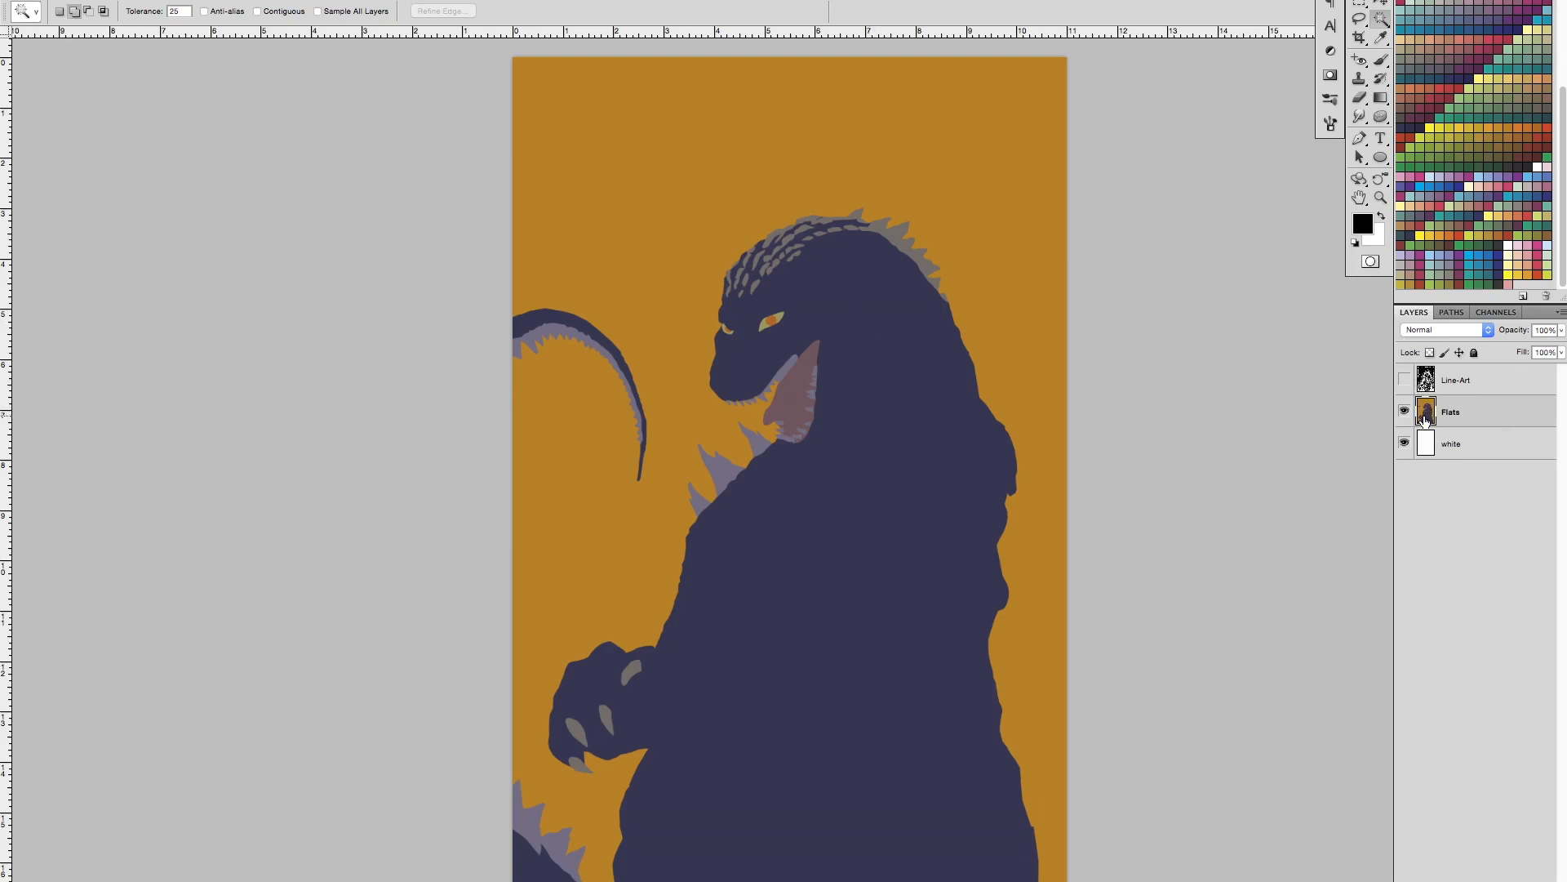
{"action": "left_click", "coordinate": [1427, 416], "text": "super"}
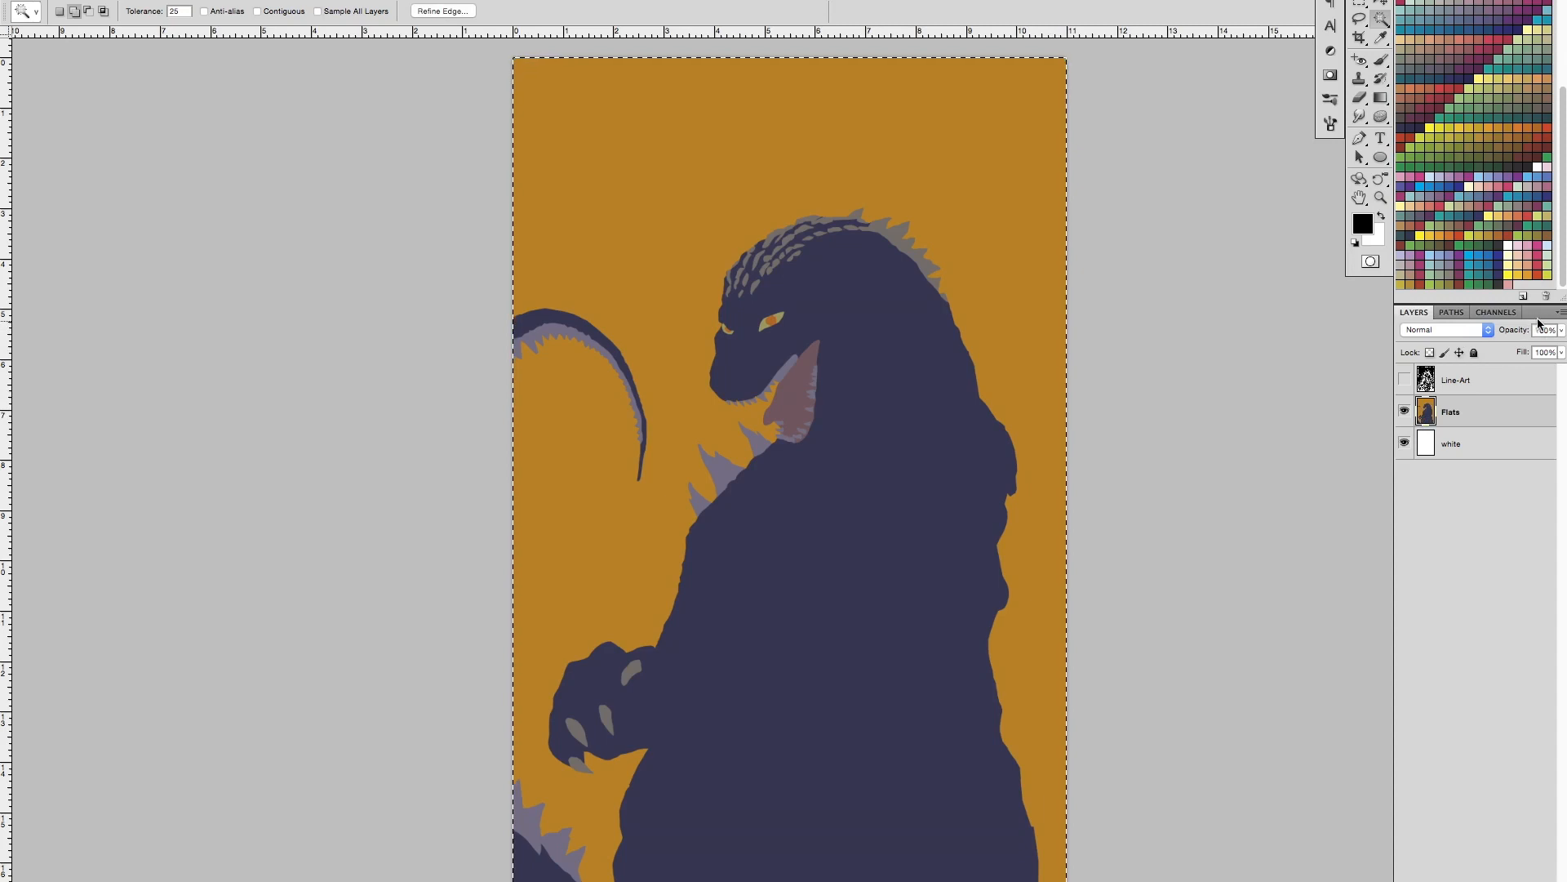
{"action": "left_click", "coordinate": [1496, 313]}
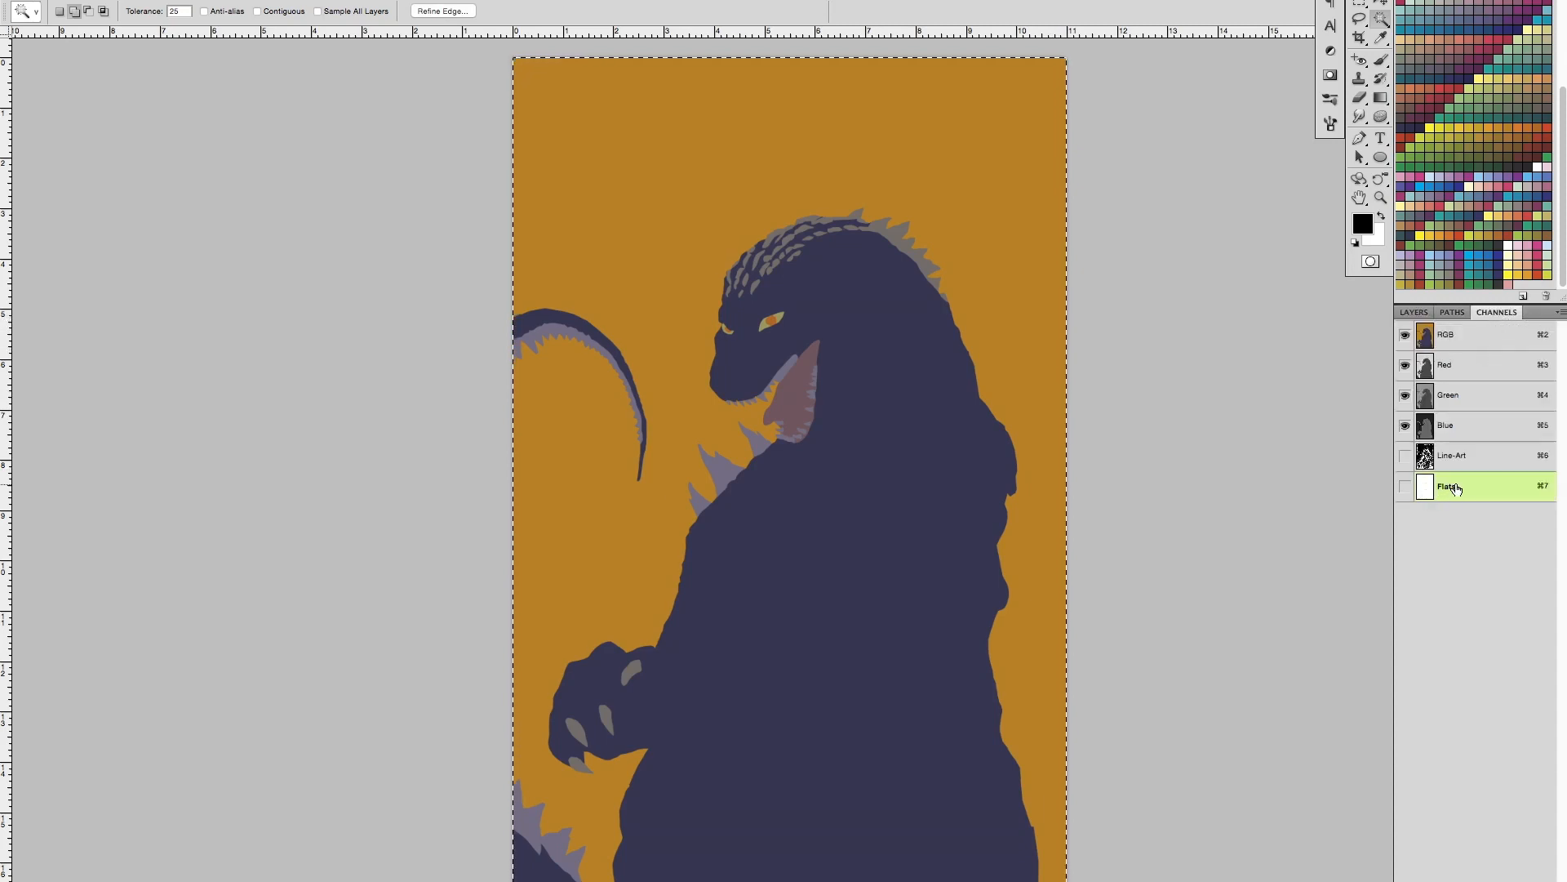
{"action": "left_click", "coordinate": [1405, 486]}
{"action": "left_click", "coordinate": [1453, 503], "text": "super"}
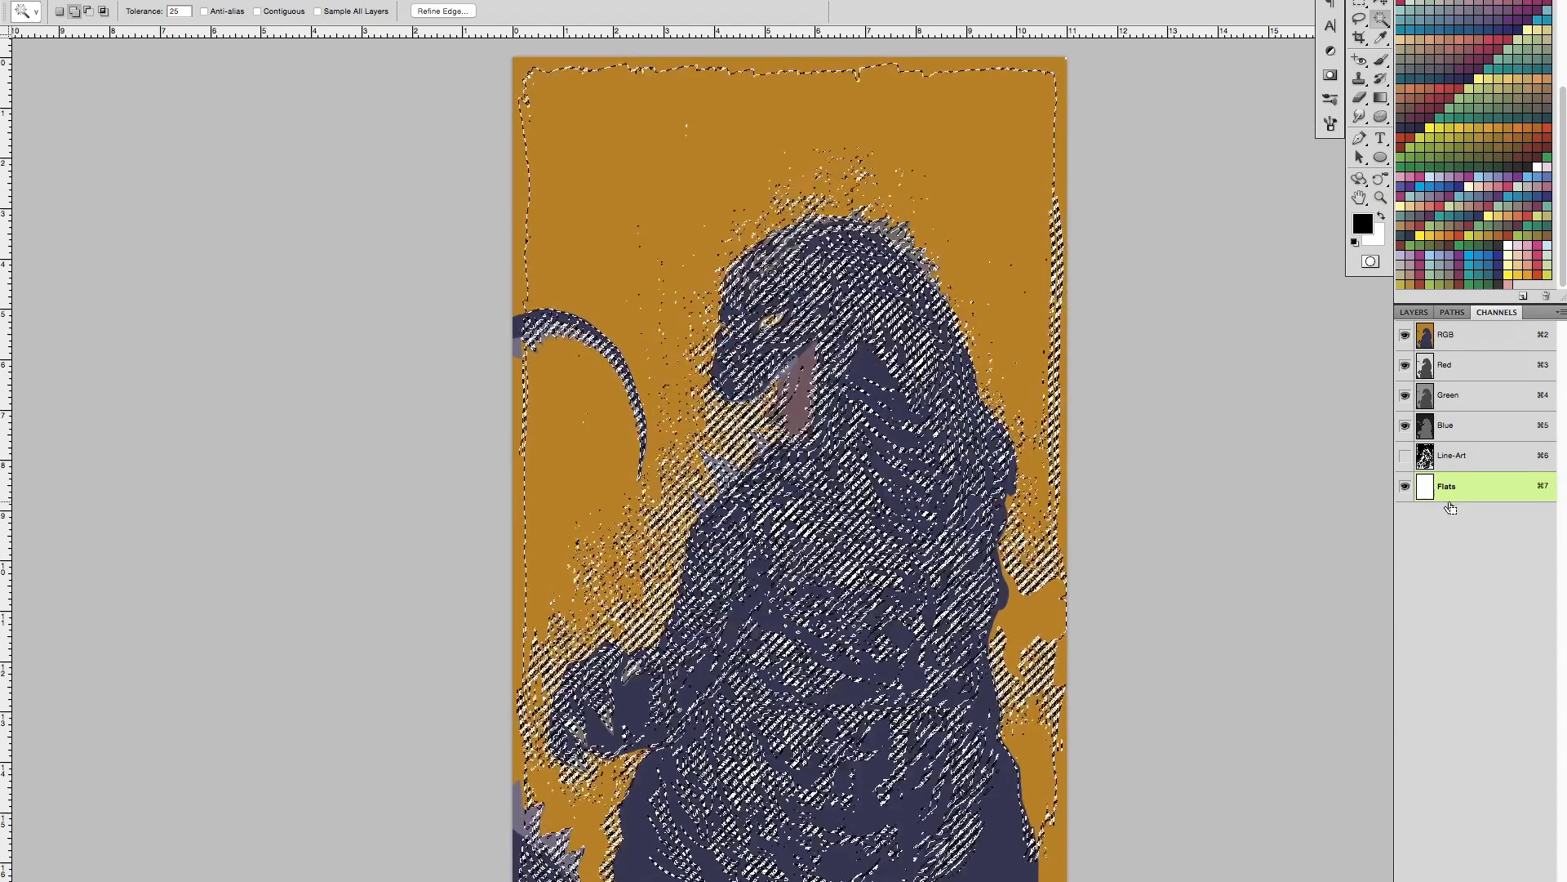
{"action": "key", "text": "super+a"}
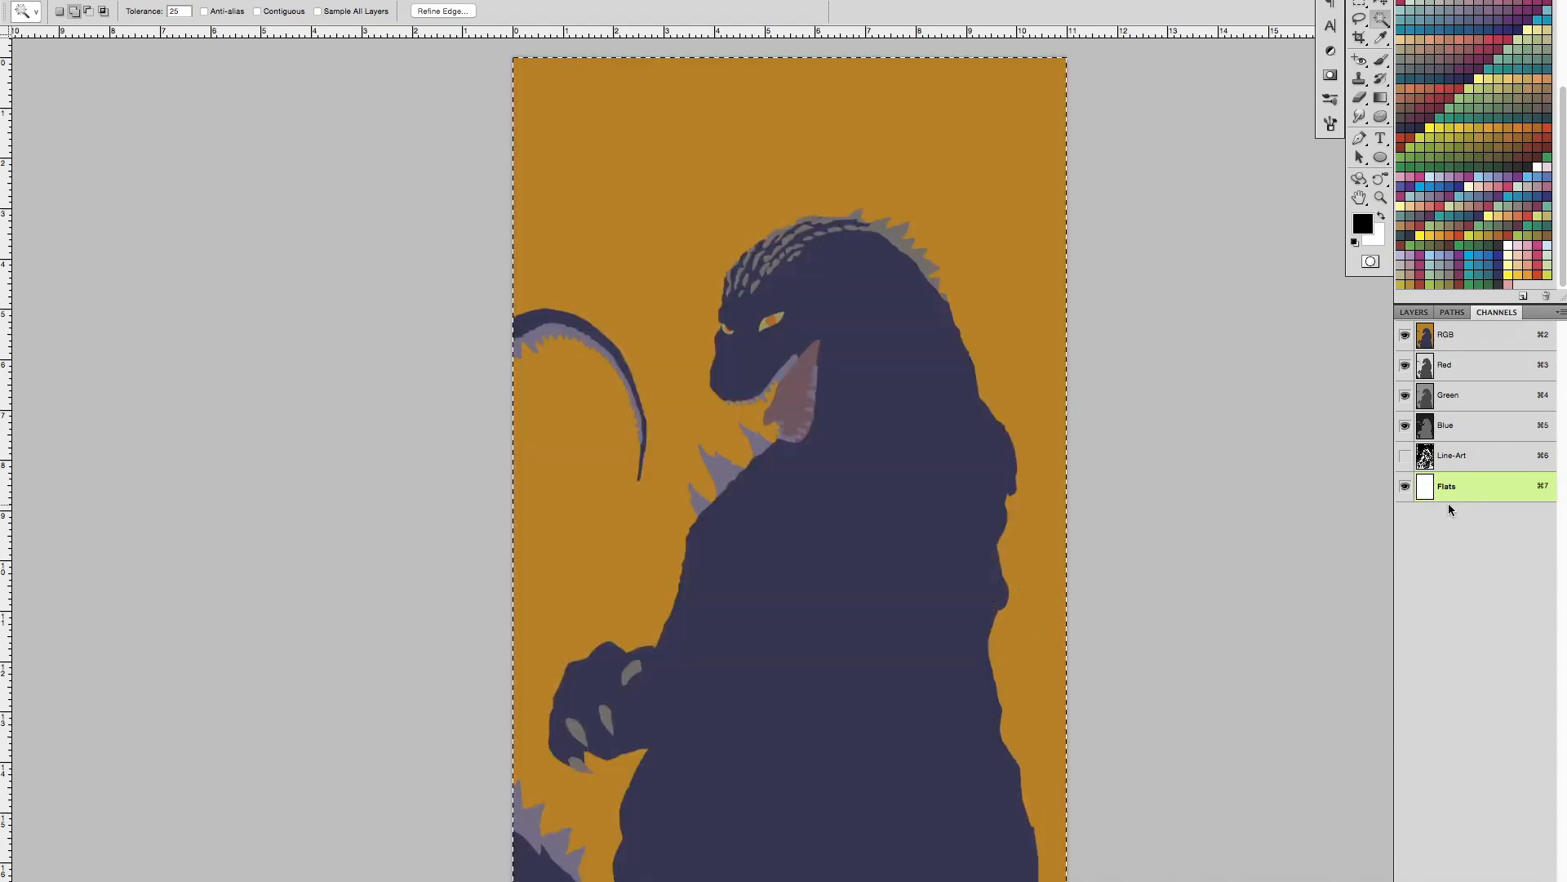
Step: Copy the Flats layer's artwork into the Flats channel as grayscale and clear the selection
{"action": "left_click", "coordinate": [1414, 312]}
{"action": "left_click", "coordinate": [1496, 312]}
{"action": "left_click", "coordinate": [1478, 349]}
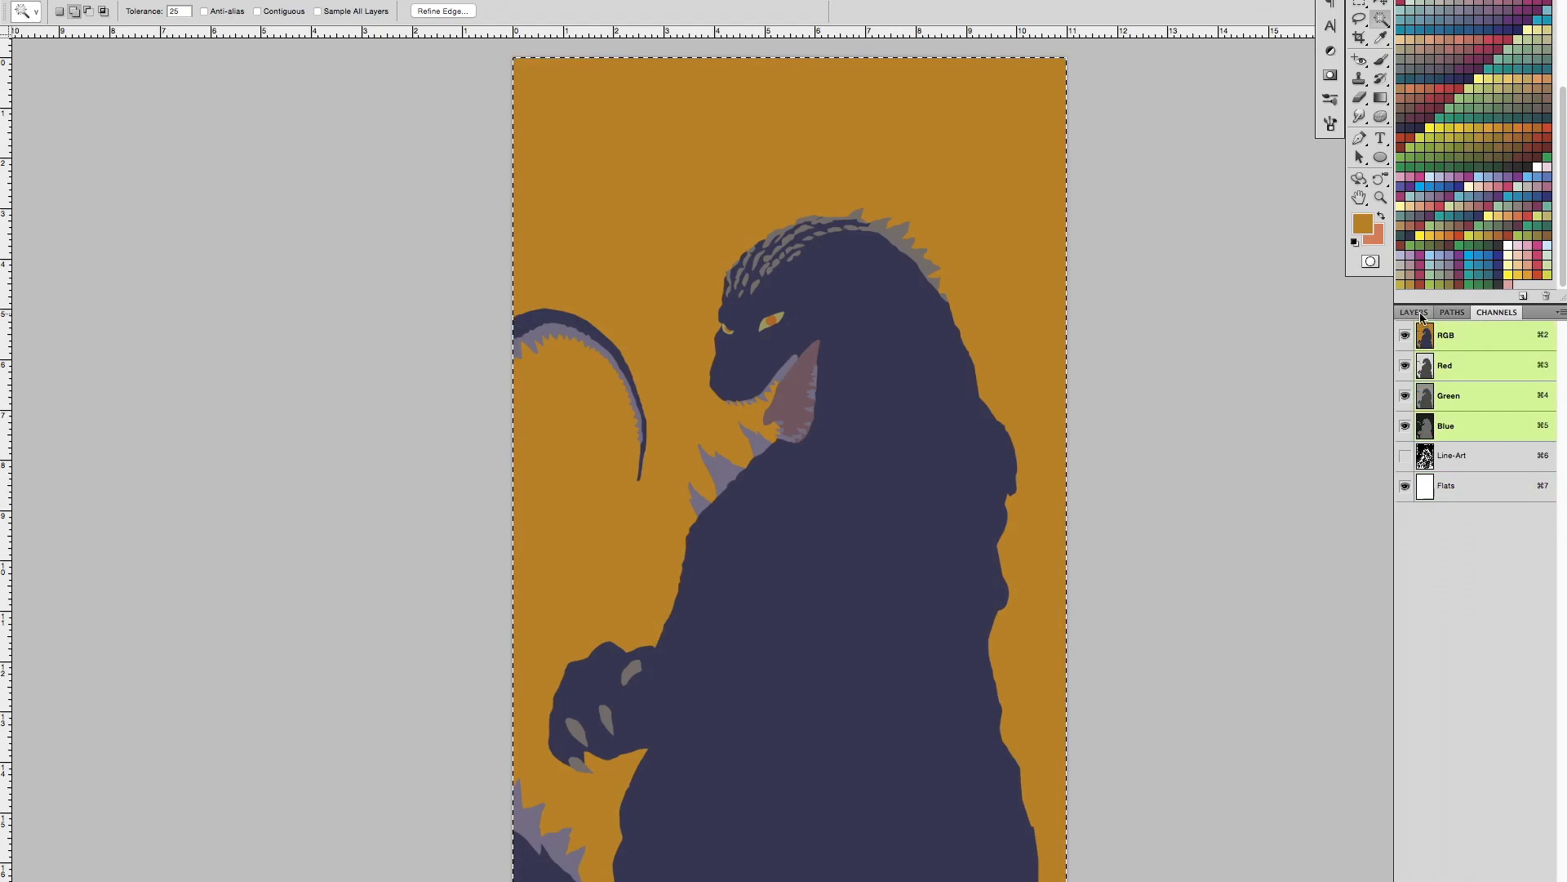
{"action": "left_click", "coordinate": [1414, 313]}
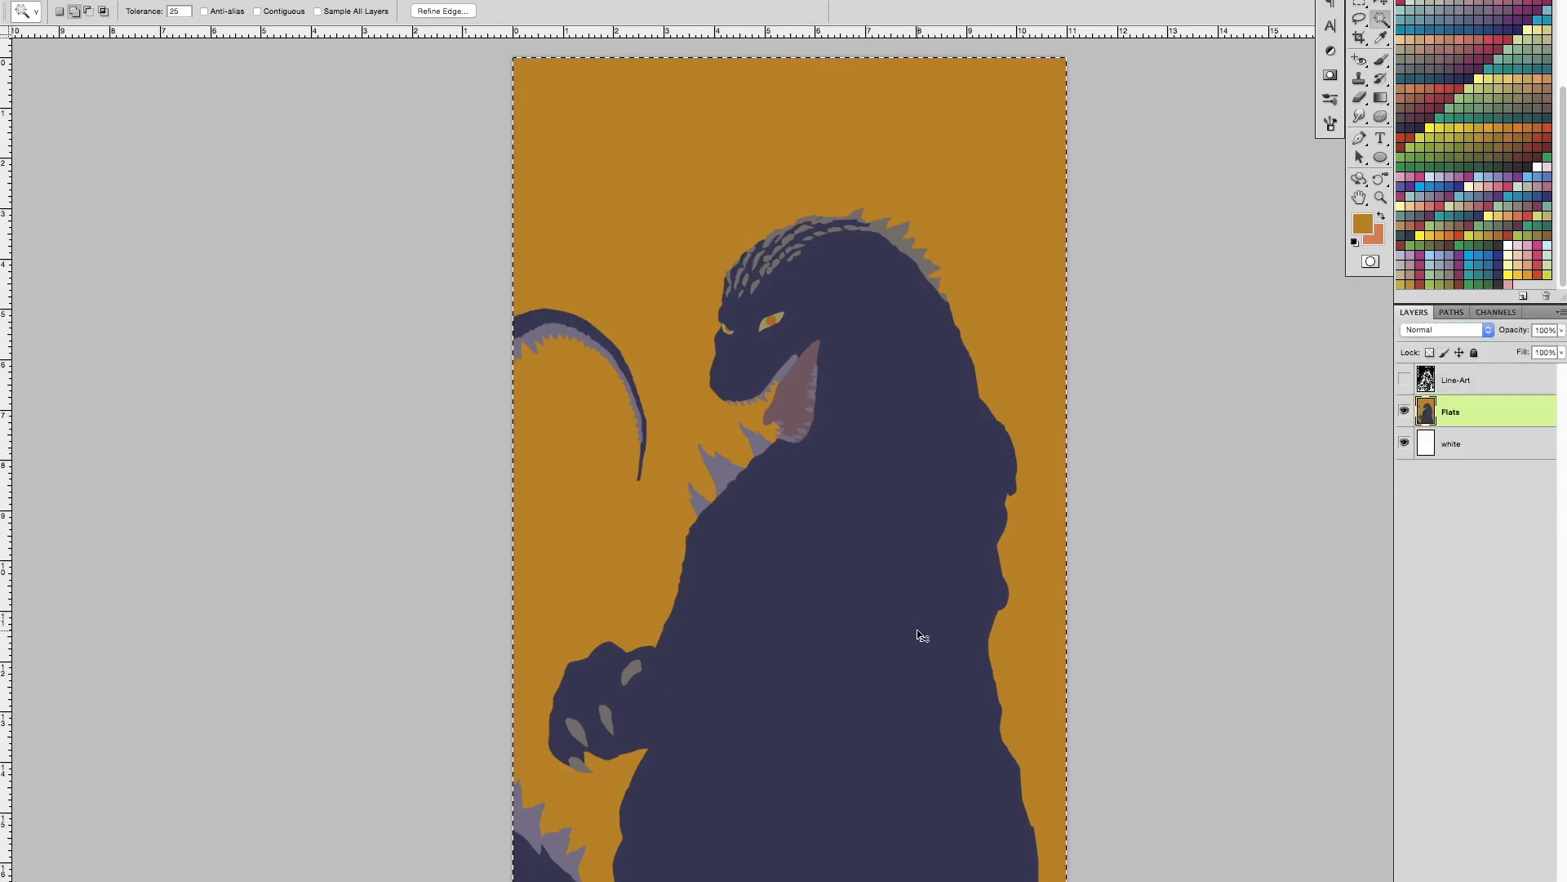
{"action": "left_click", "coordinate": [1493, 311]}
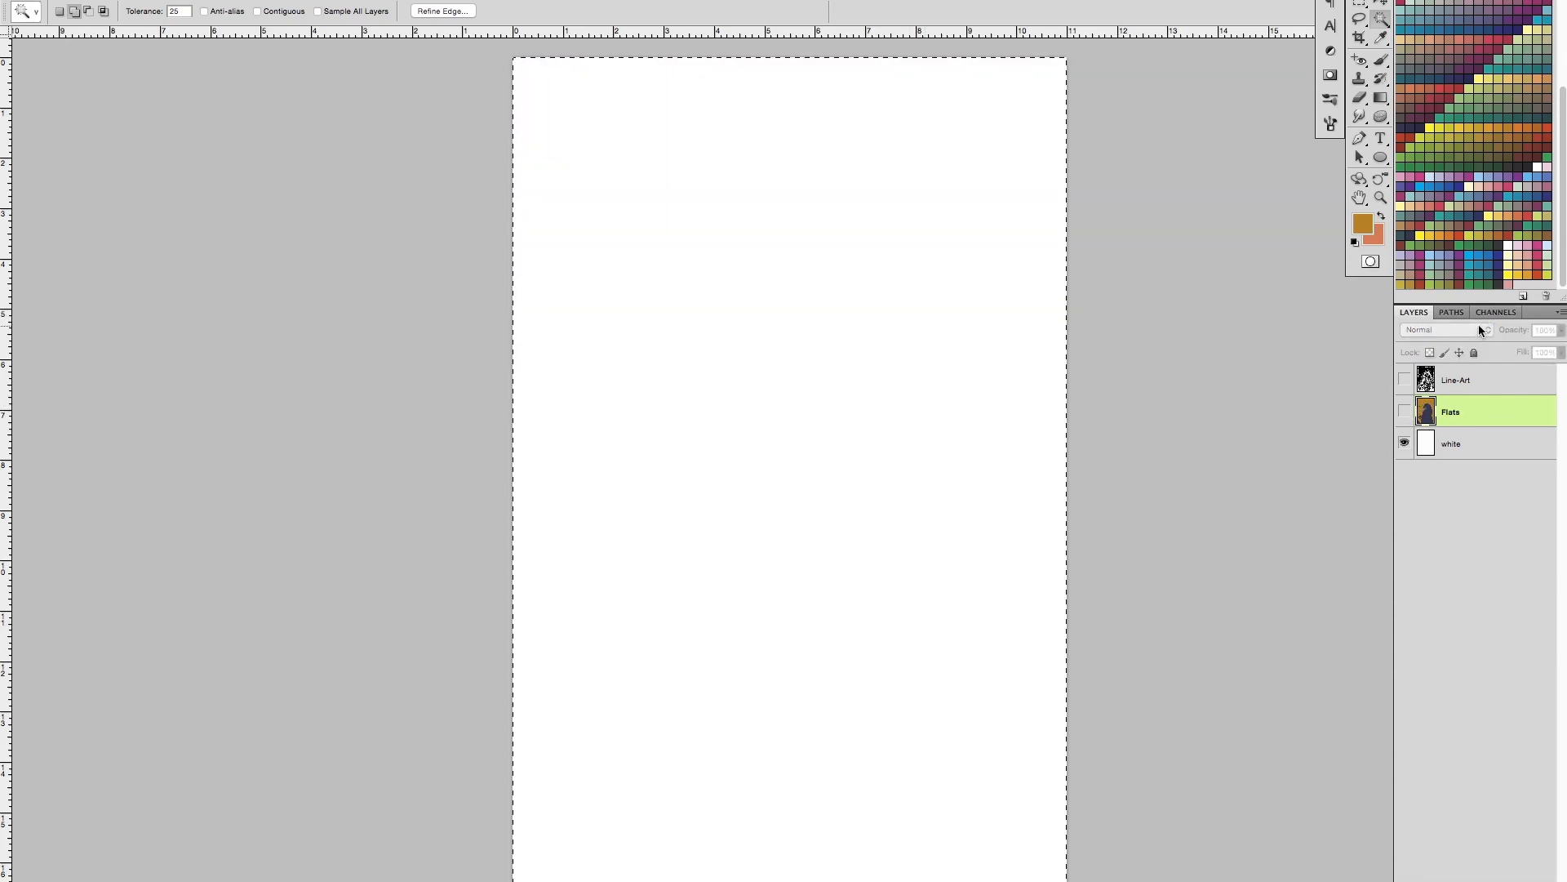
{"action": "left_click", "coordinate": [1454, 486]}
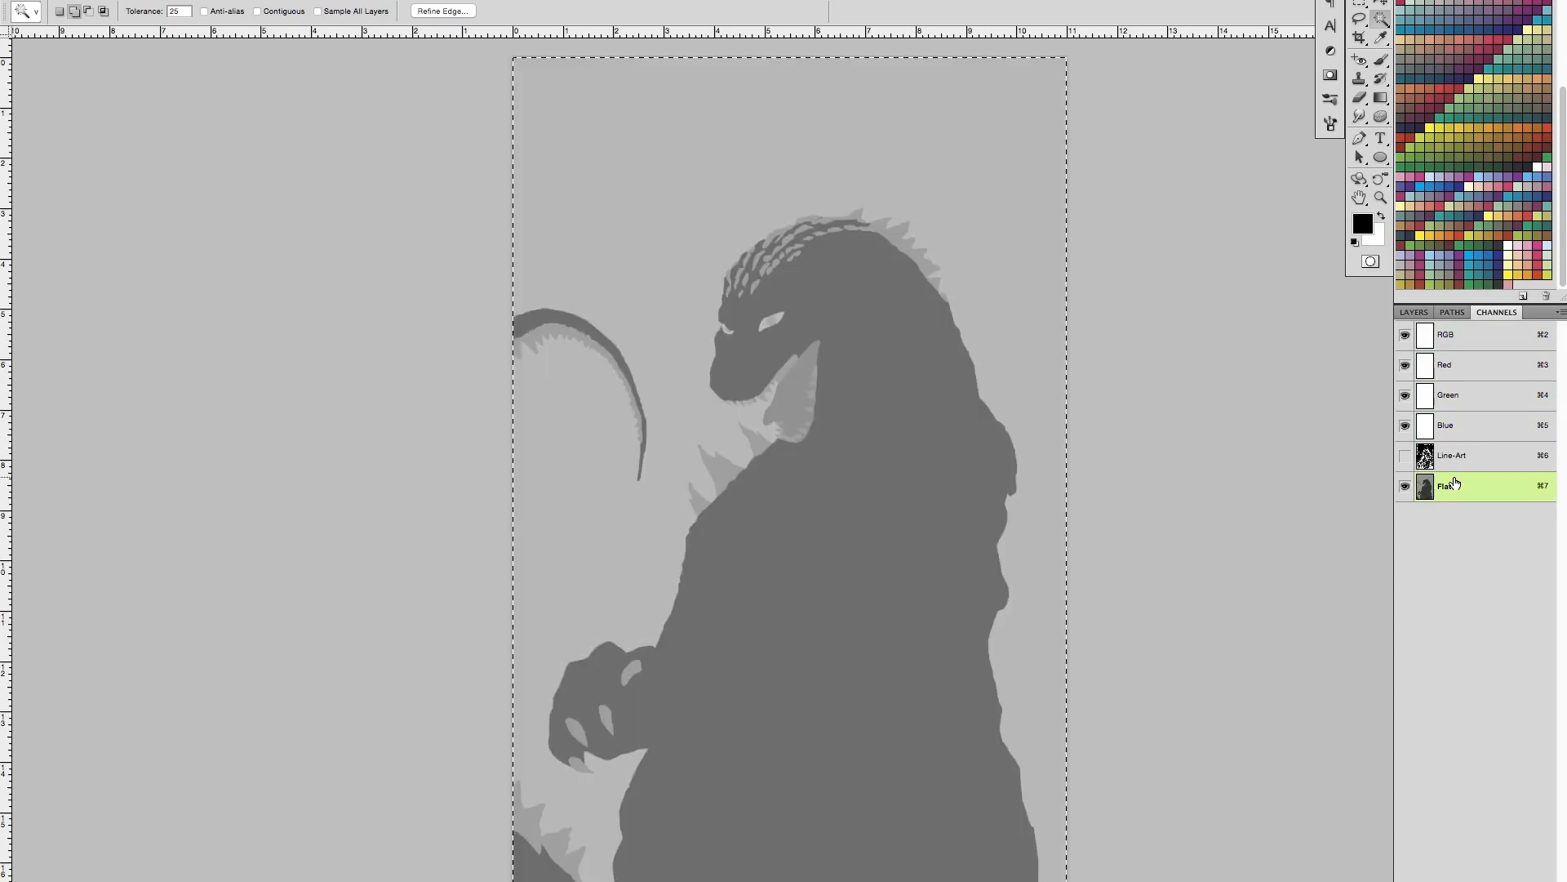
{"action": "key", "text": "super+d"}
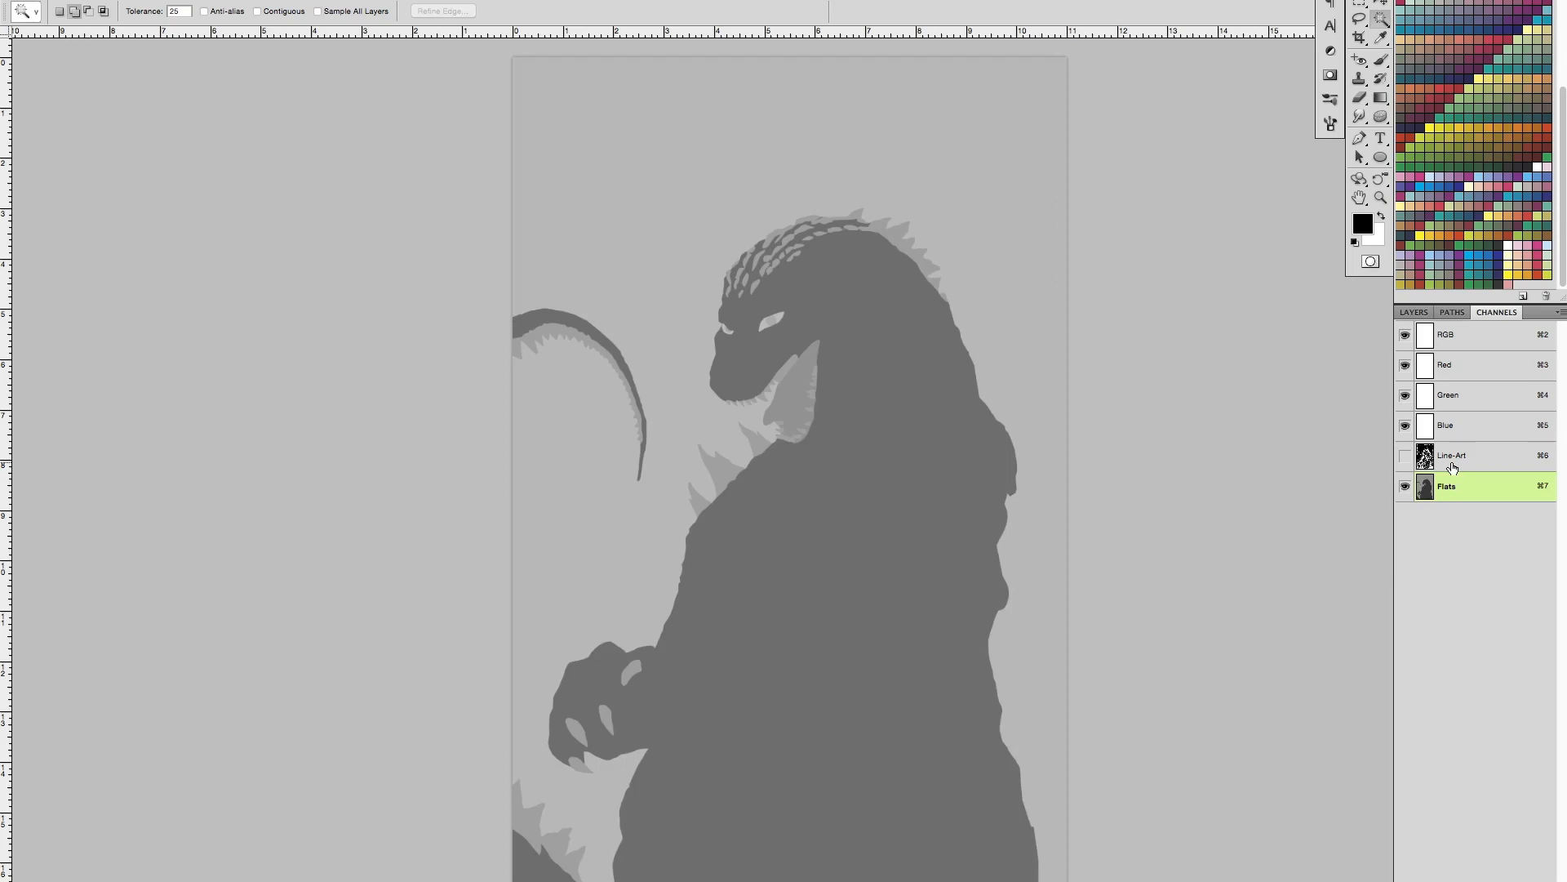
{"action": "left_click", "coordinate": [951, 605]}
{"action": "key", "text": "super+d"}
Step: Turn the Flats and Line-Art layers back on and hide the Flats channel
{"action": "left_click", "coordinate": [1425, 310]}
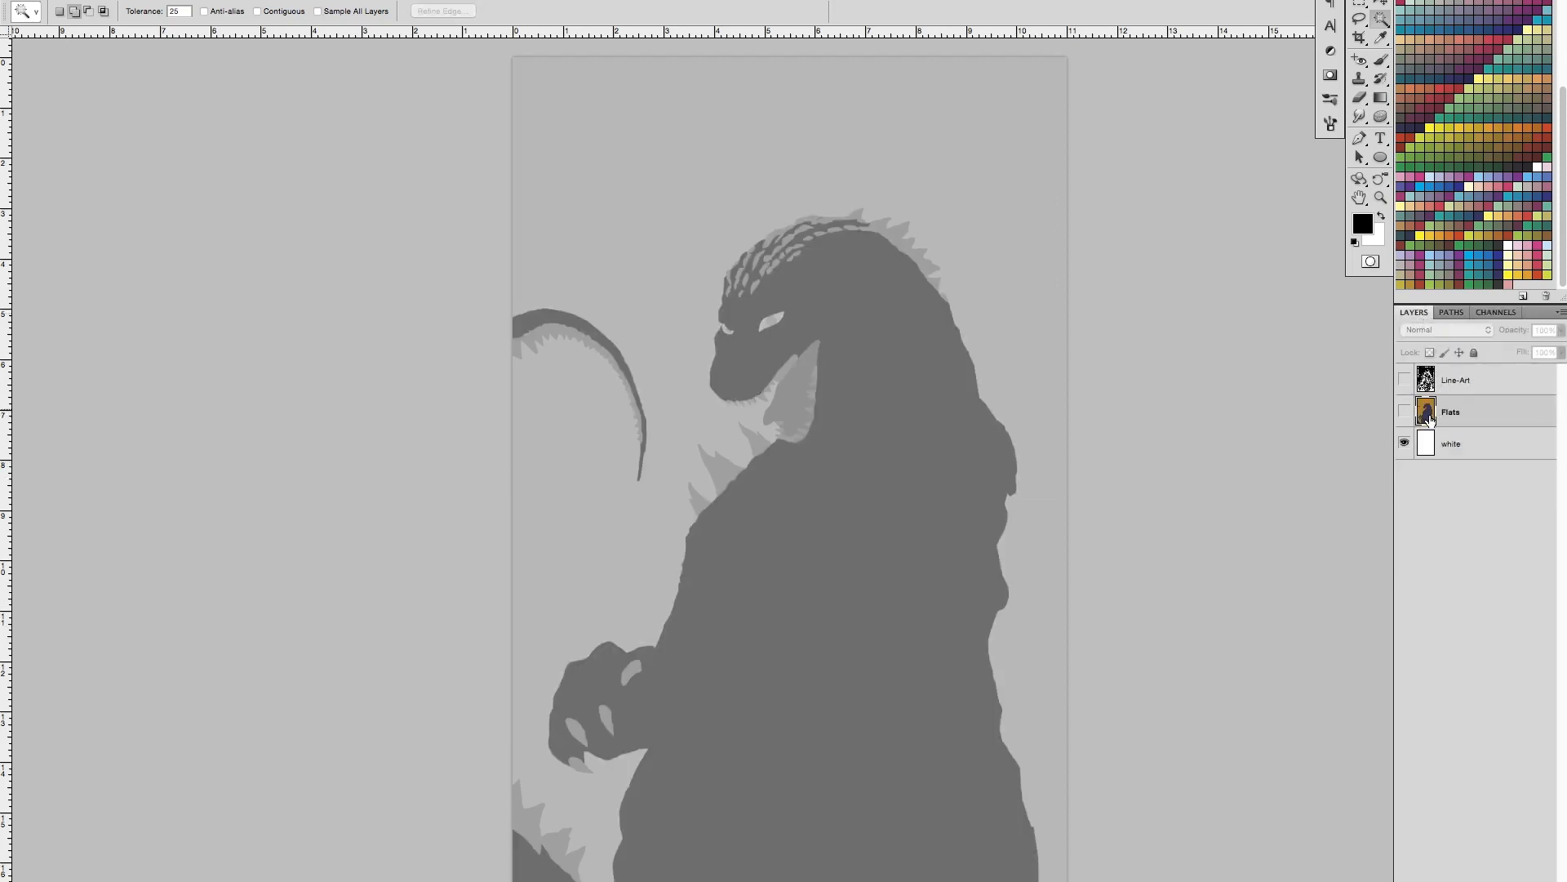
{"action": "left_click", "coordinate": [1448, 414]}
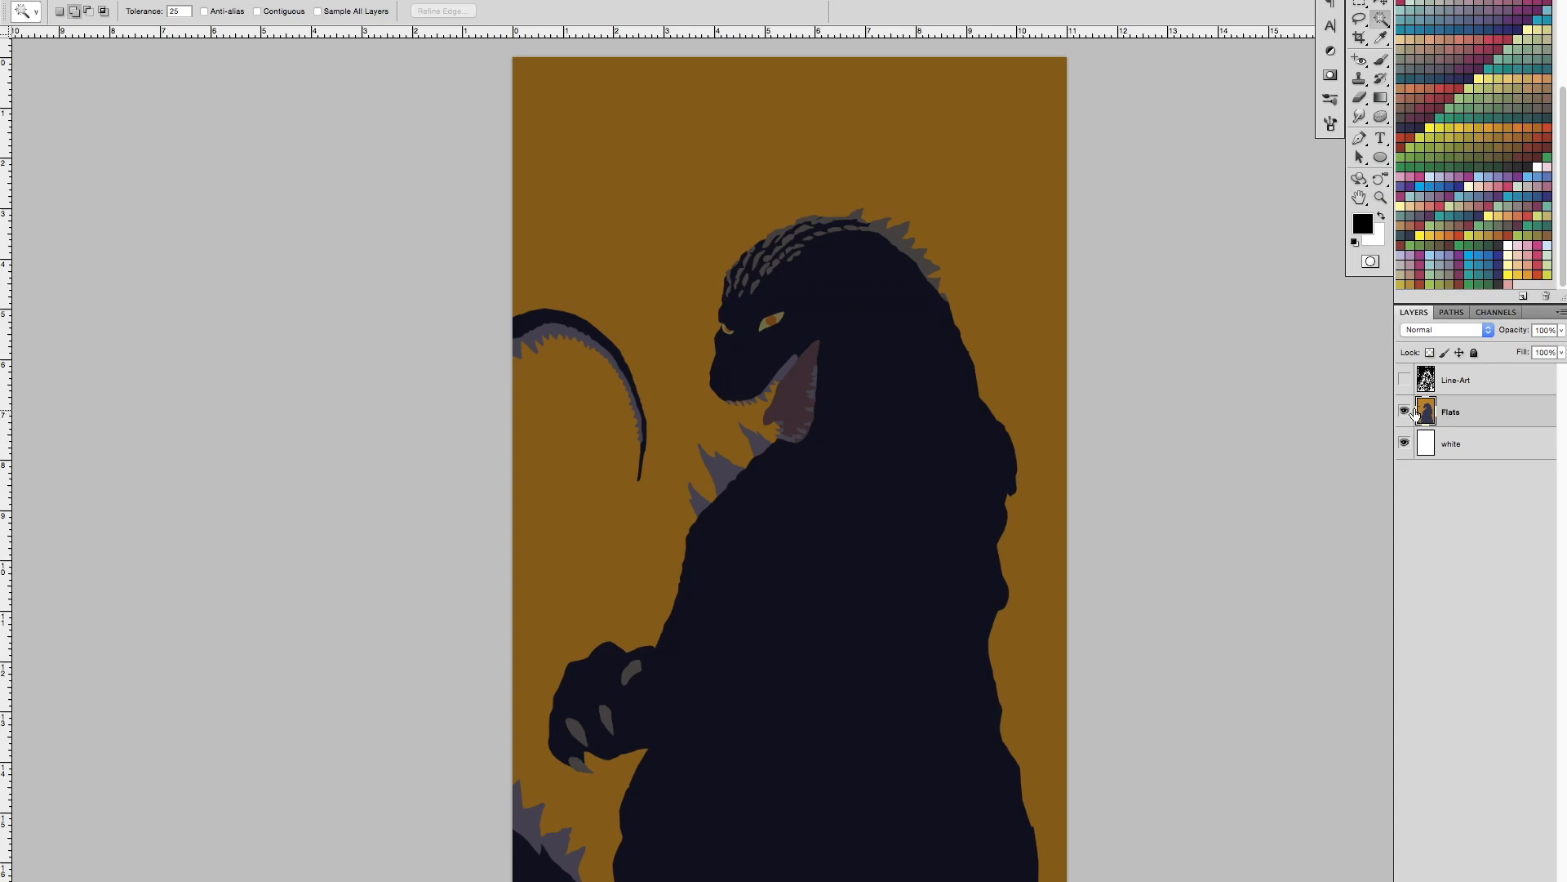
{"action": "left_click", "coordinate": [1495, 313]}
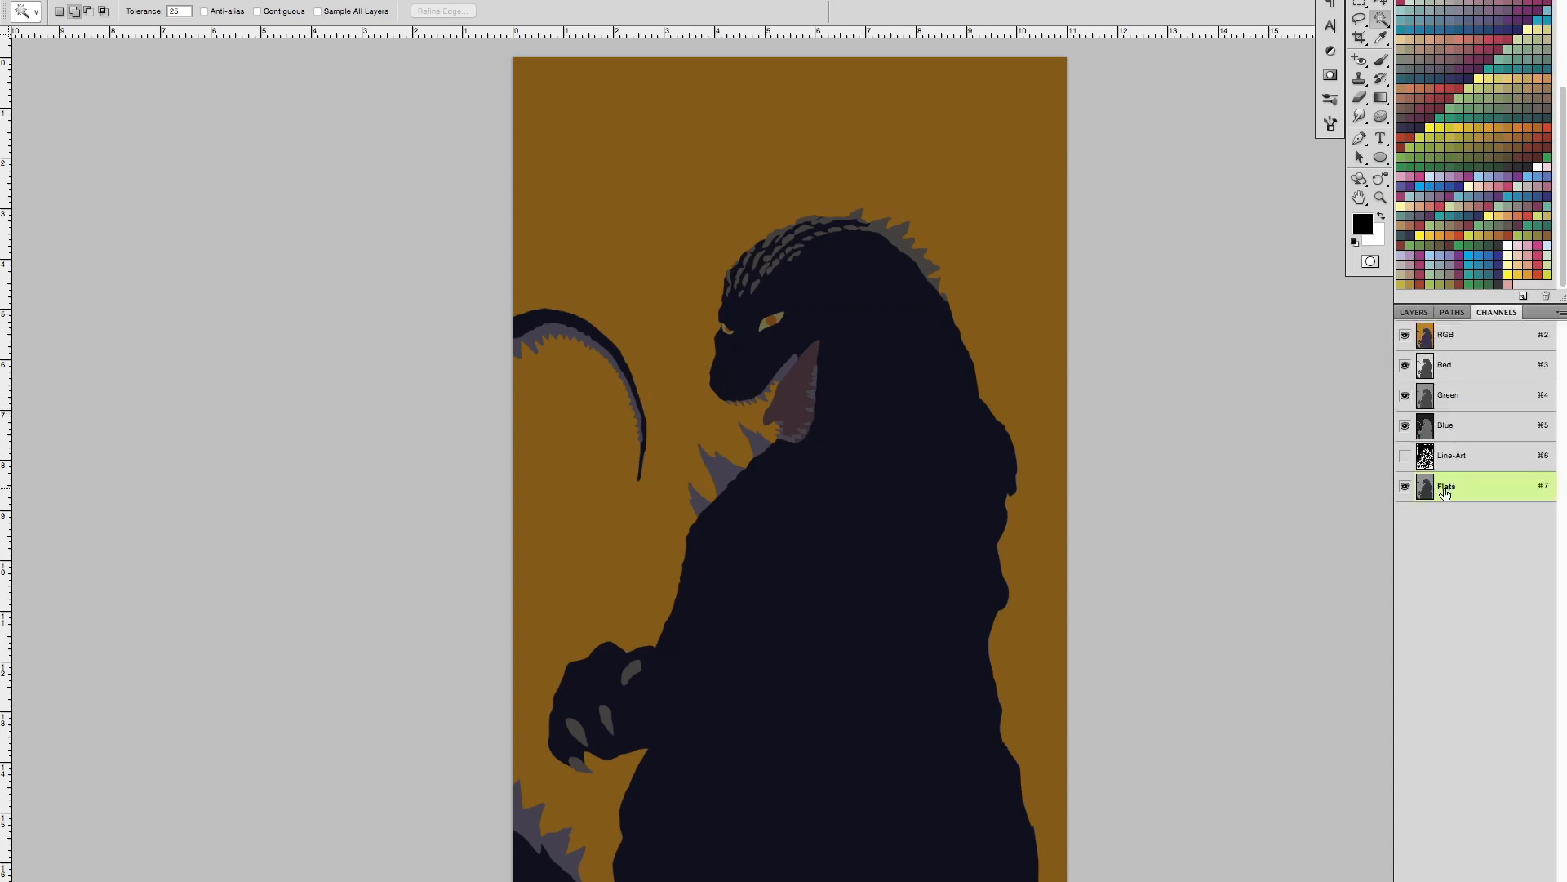
{"action": "left_click", "coordinate": [928, 544]}
{"action": "left_click", "coordinate": [1406, 489]}
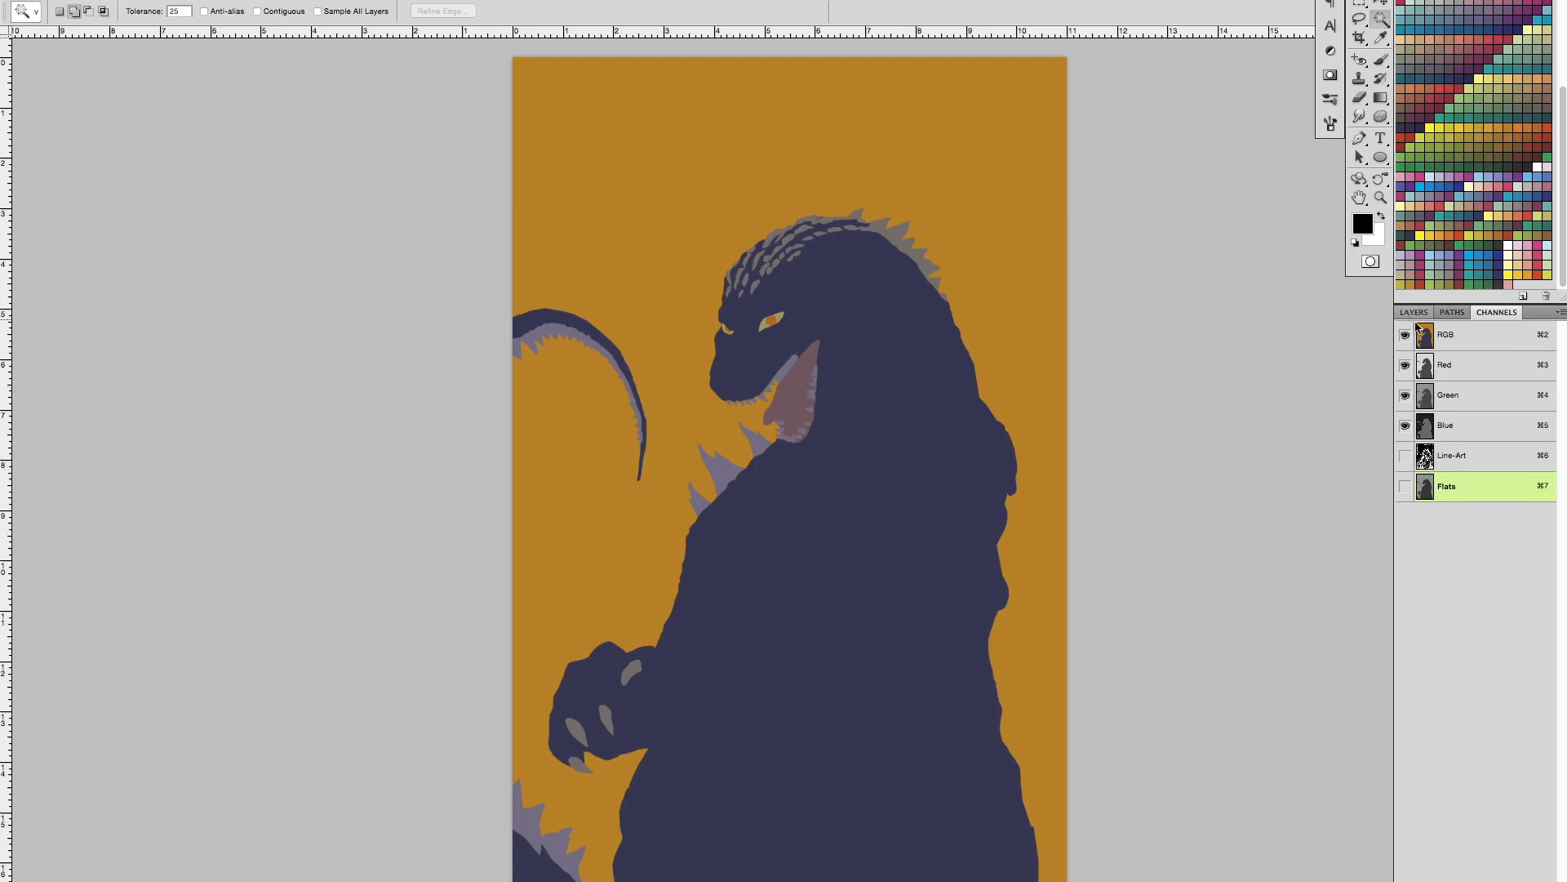
{"action": "left_click", "coordinate": [1414, 313]}
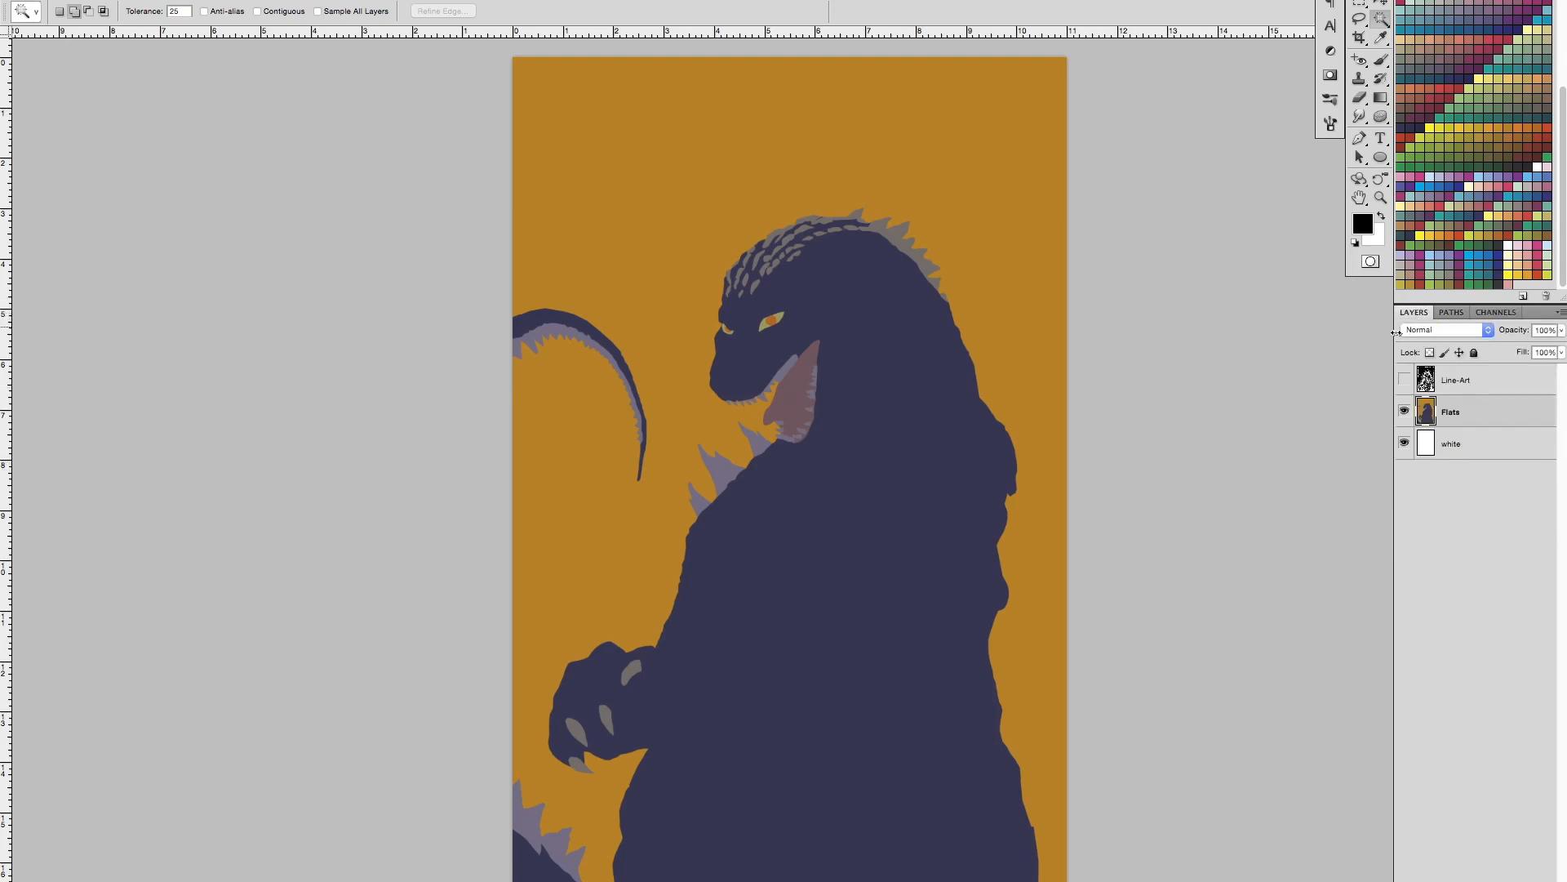
{"action": "left_click", "coordinate": [1404, 380]}
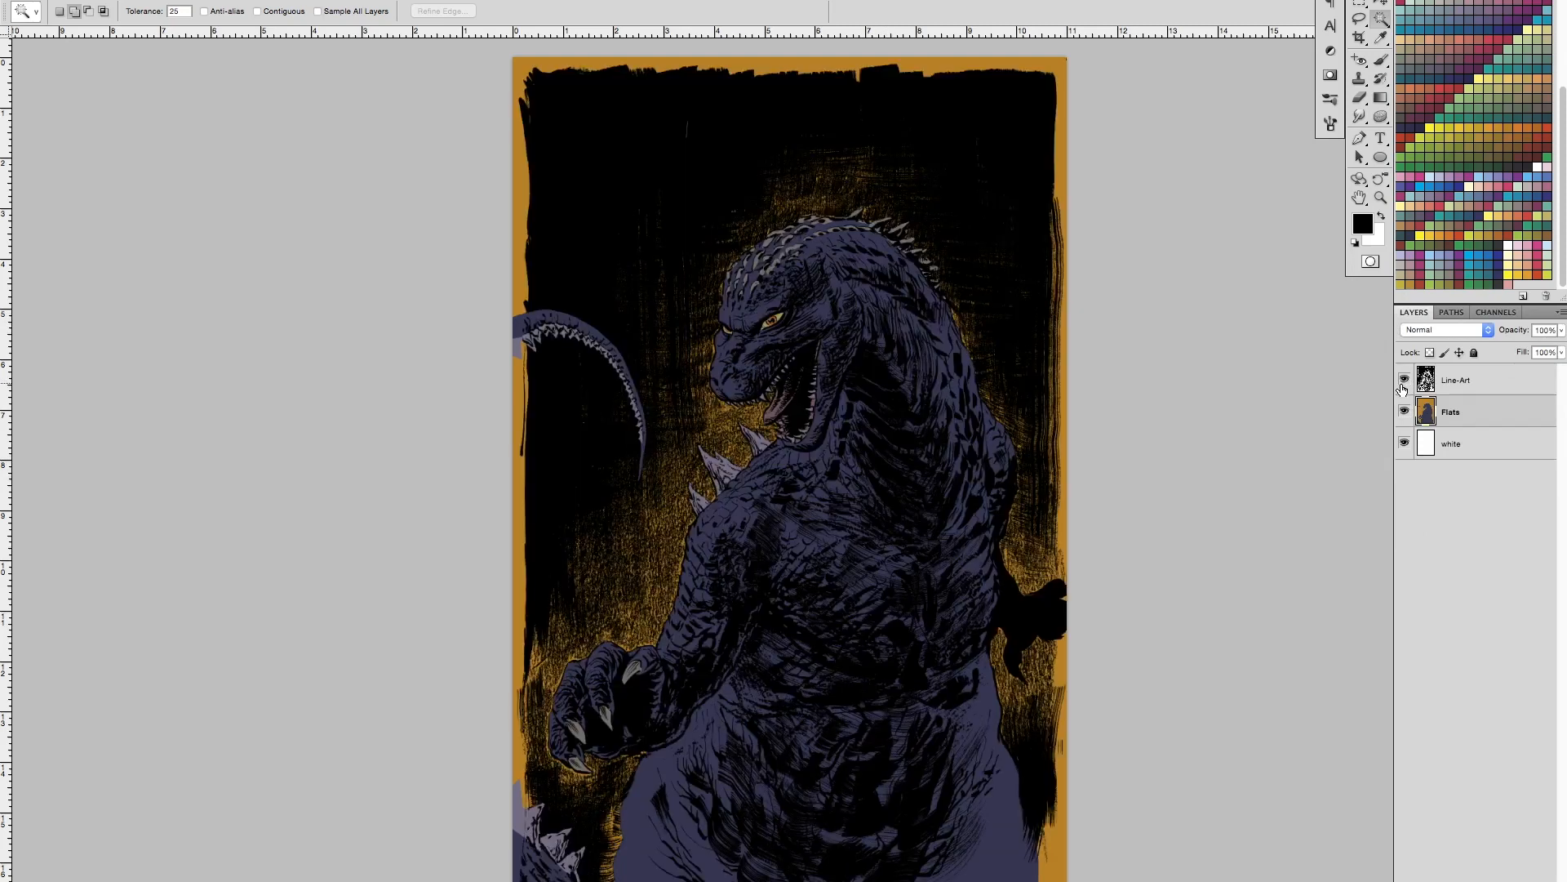
Step: Save the file as a TIFF with LZW image compression, interleaved pixel order, Macintosh byte order and ZIP layer compression
{"action": "left_click", "coordinate": [1496, 313]}
{"action": "left_click", "coordinate": [1417, 317]}
{"action": "key", "text": "ctrl+s"}
{"action": "left_click_drag", "start_coordinate": [1055, 160], "coordinate": [1126, 413]}
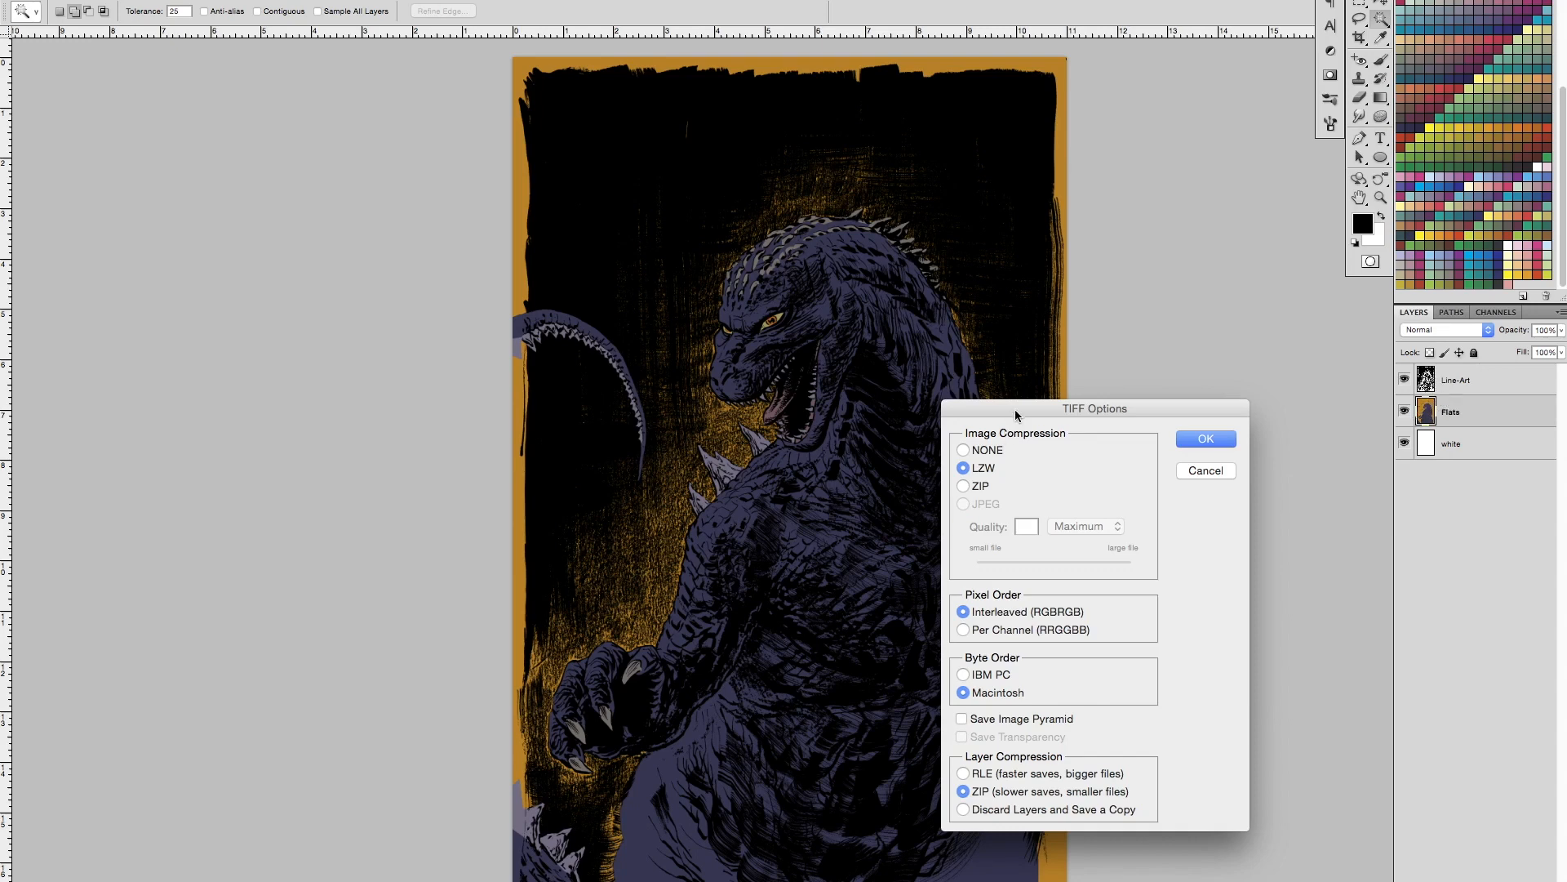
{"action": "left_click_drag", "start_coordinate": [1012, 416], "coordinate": [1005, 435]}
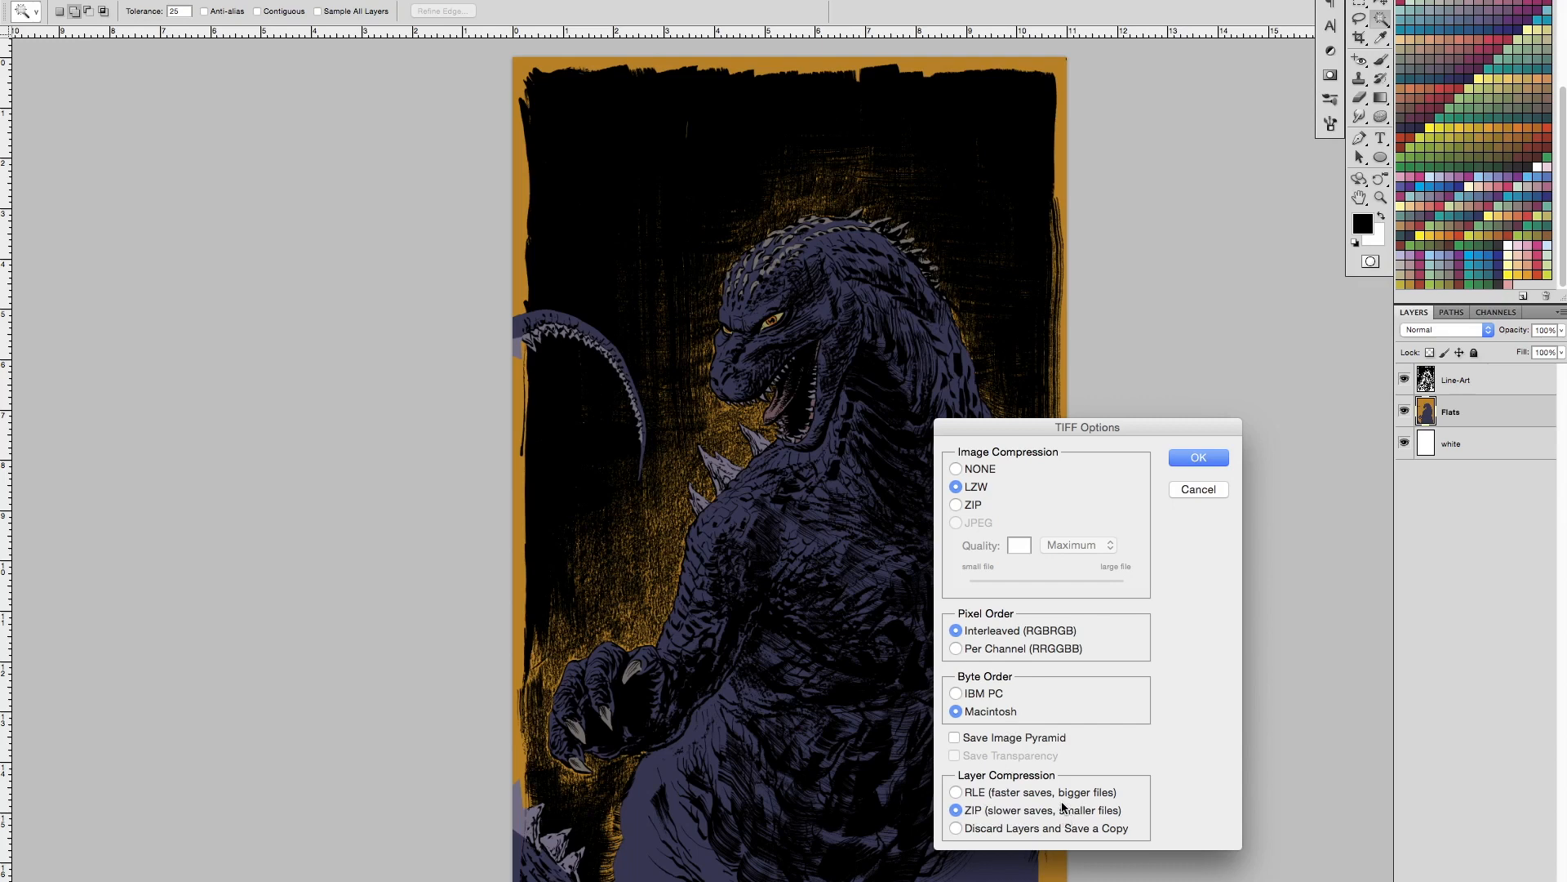
{"action": "left_click", "coordinate": [1189, 457]}
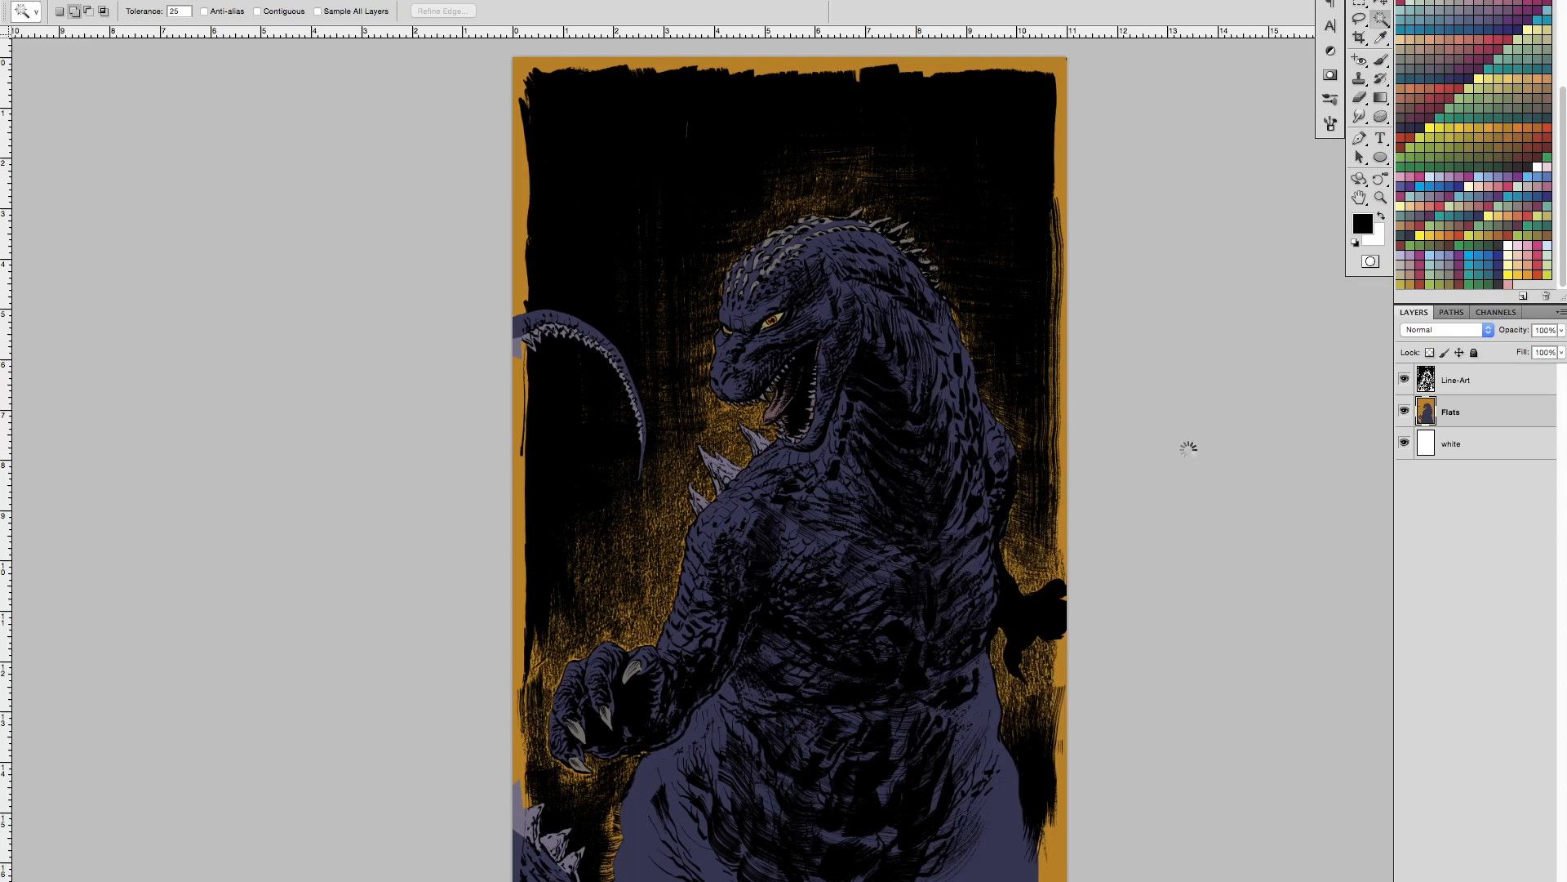